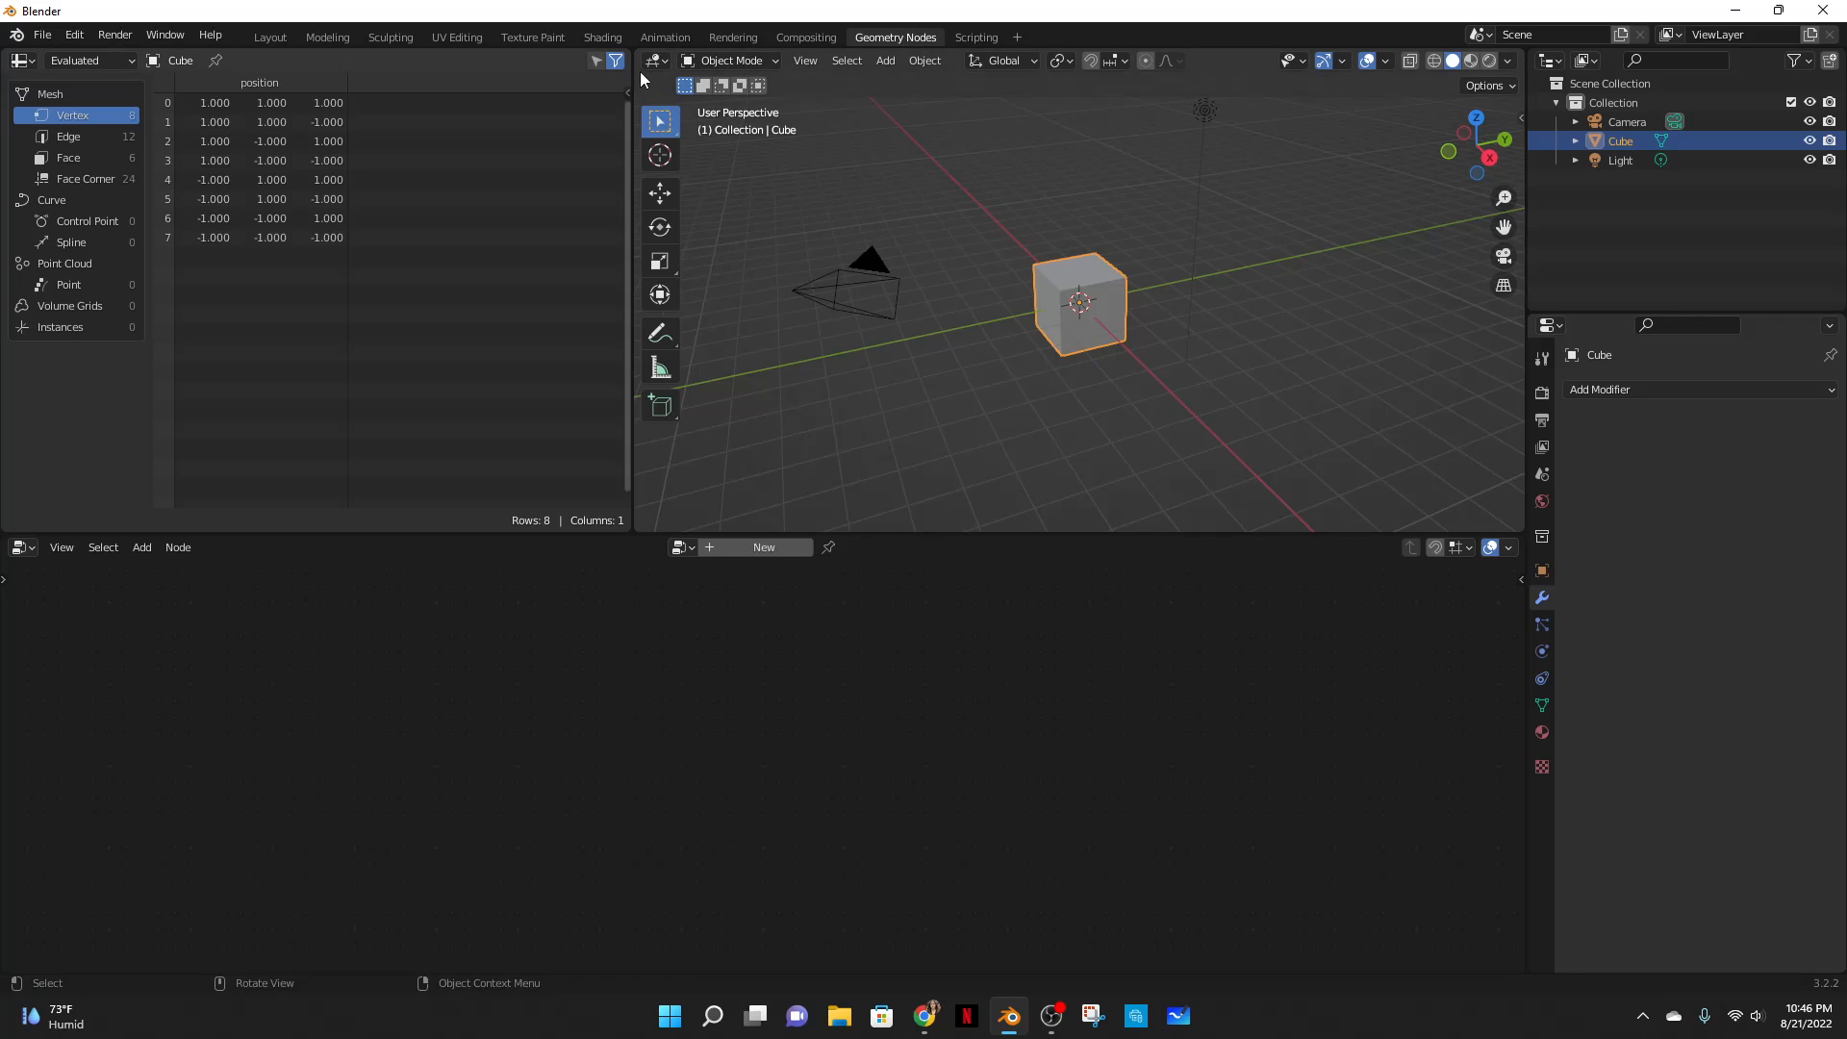
# - Enlarge the 3D viewport over the spreadsheet area and create a new geometry node tree on the cube
pyautogui.moveTo(633, 71); pyautogui.dragTo(29, 96)
pyautogui.scroll(4, 841, 246)
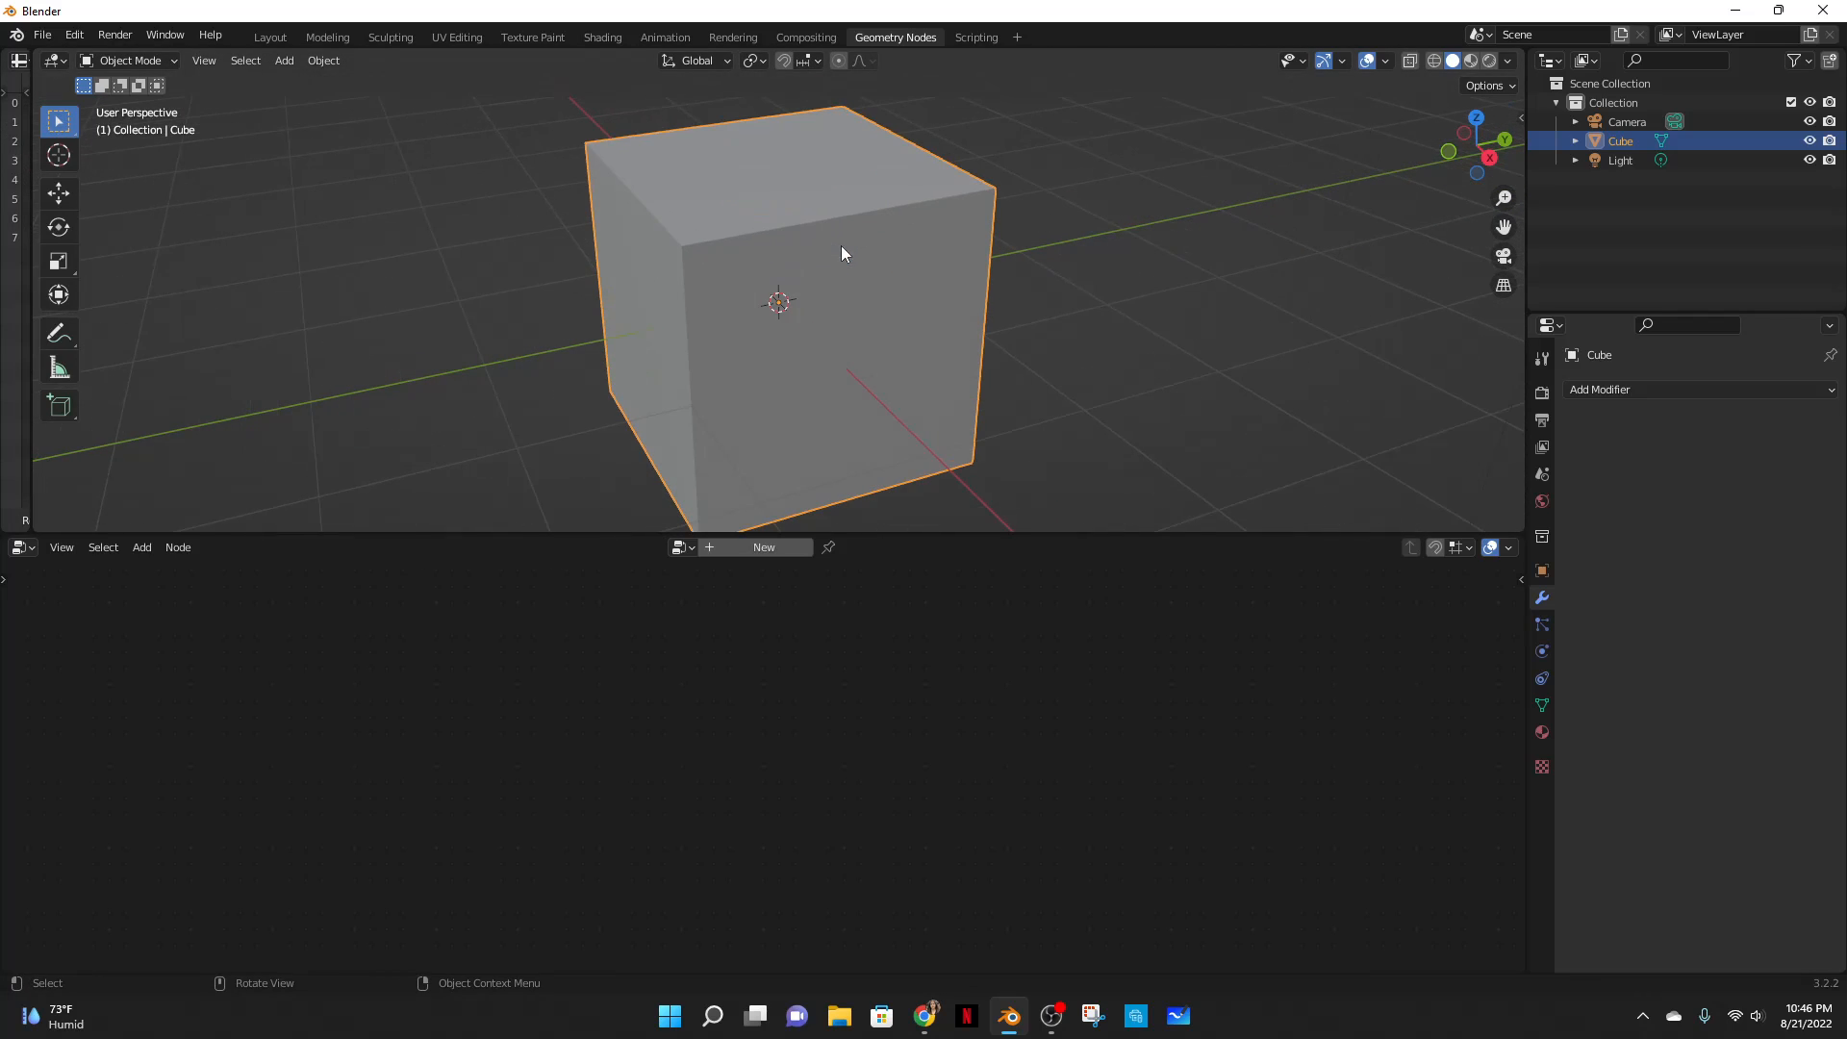
pyautogui.click(760, 547)
pyautogui.scroll(5, 793, 914)
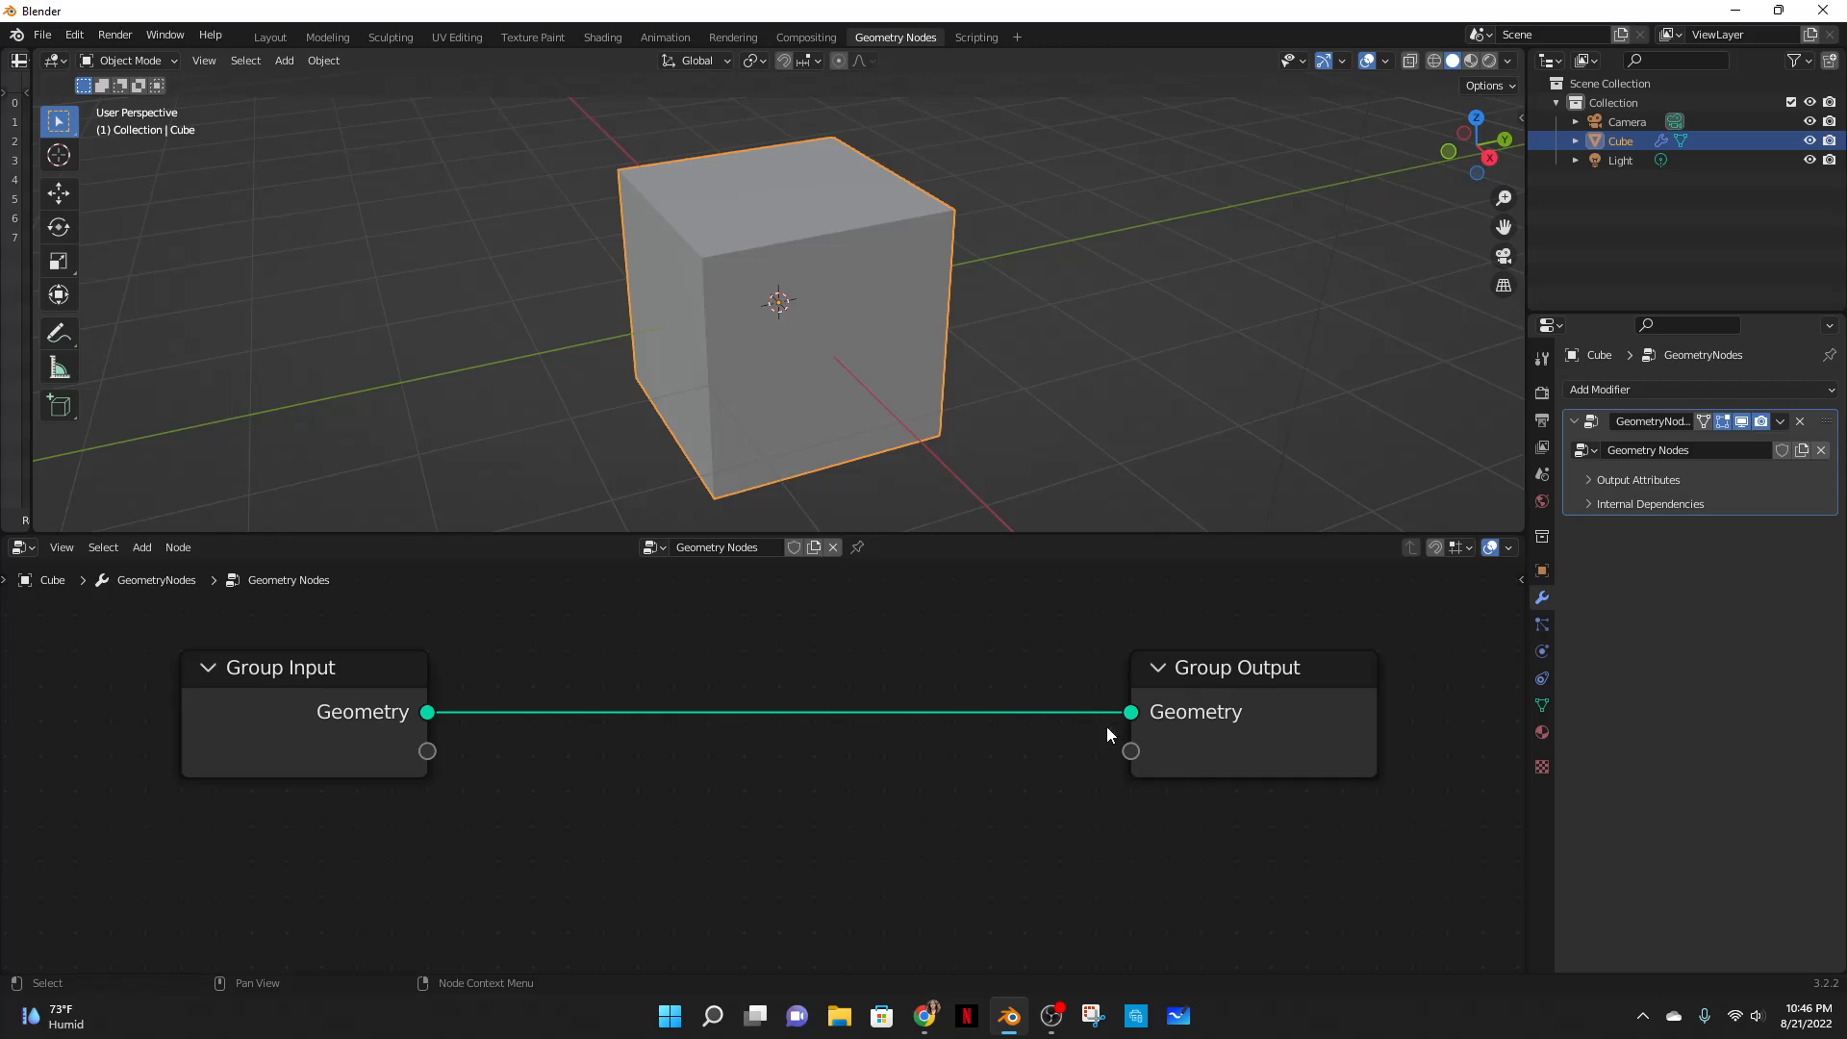
# - Cut the Group Input to Group Output link and add a String to Curves node whose Curve Instances feed the Group Output
pyautogui.moveTo(1106, 725); pyautogui.dragTo(786, 752)
pyautogui.hotkey('shift', 'a')
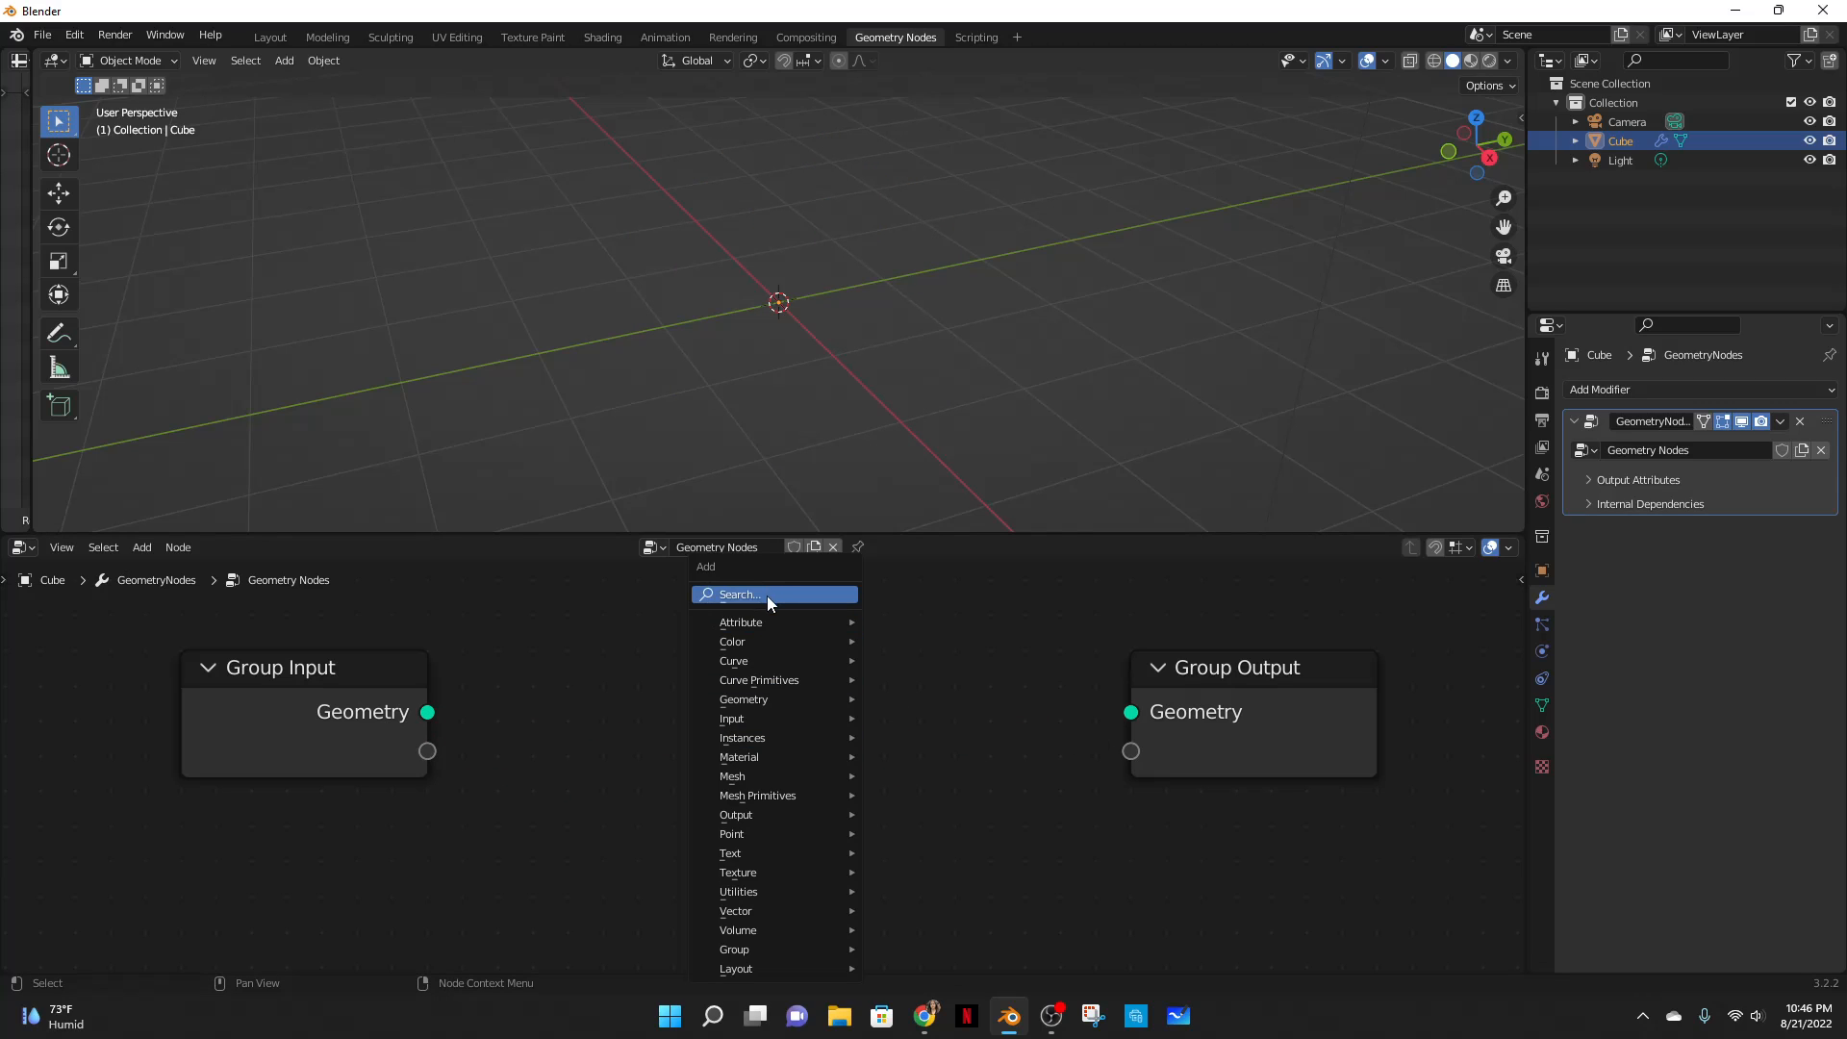
pyautogui.click(770, 595)
pyautogui.write('string t')
pyautogui.press('Return')
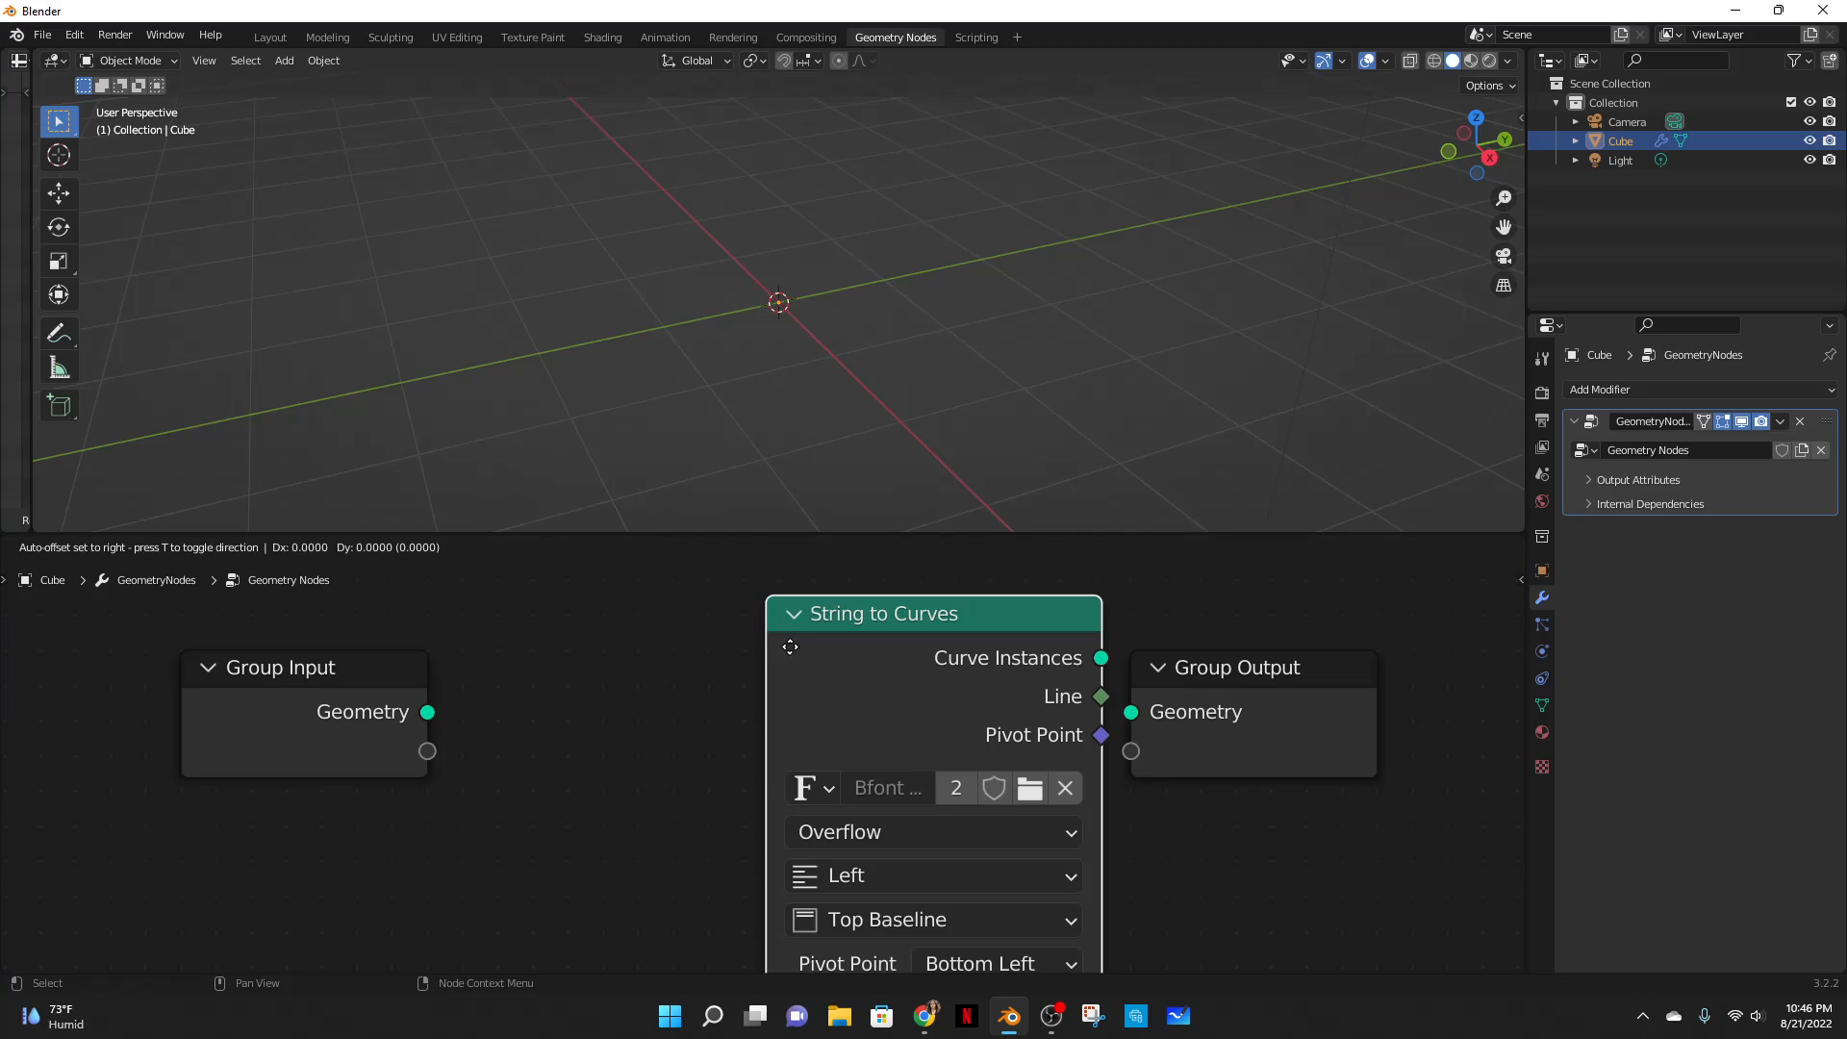
pyautogui.click(694, 657)
pyautogui.moveTo(1003, 670); pyautogui.dragTo(1132, 716)
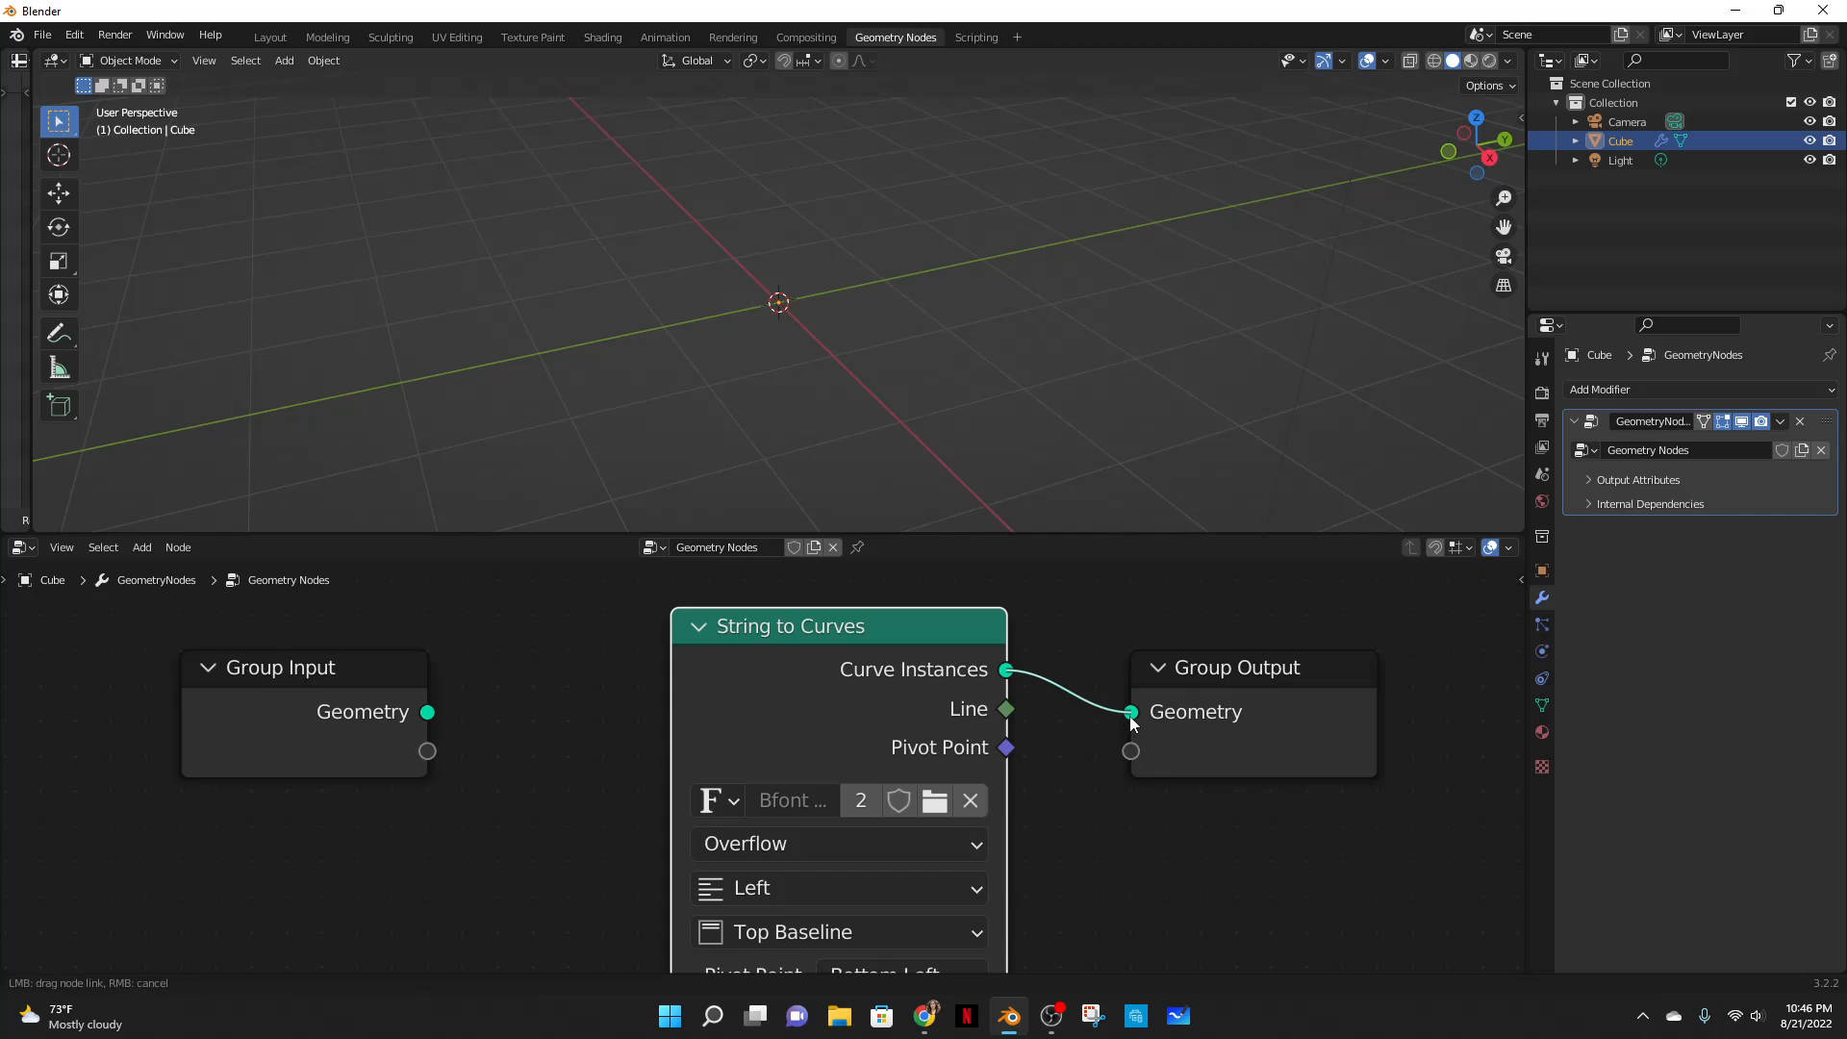
pyautogui.moveTo(1253, 712); pyautogui.dragTo(1315, 653)
# - Set the String of the String to Curves node to "ERROR"
pyautogui.scroll(-4, 1097, 817)
pyautogui.moveTo(1096, 801); pyautogui.dragTo(1126, 627, button='middle')
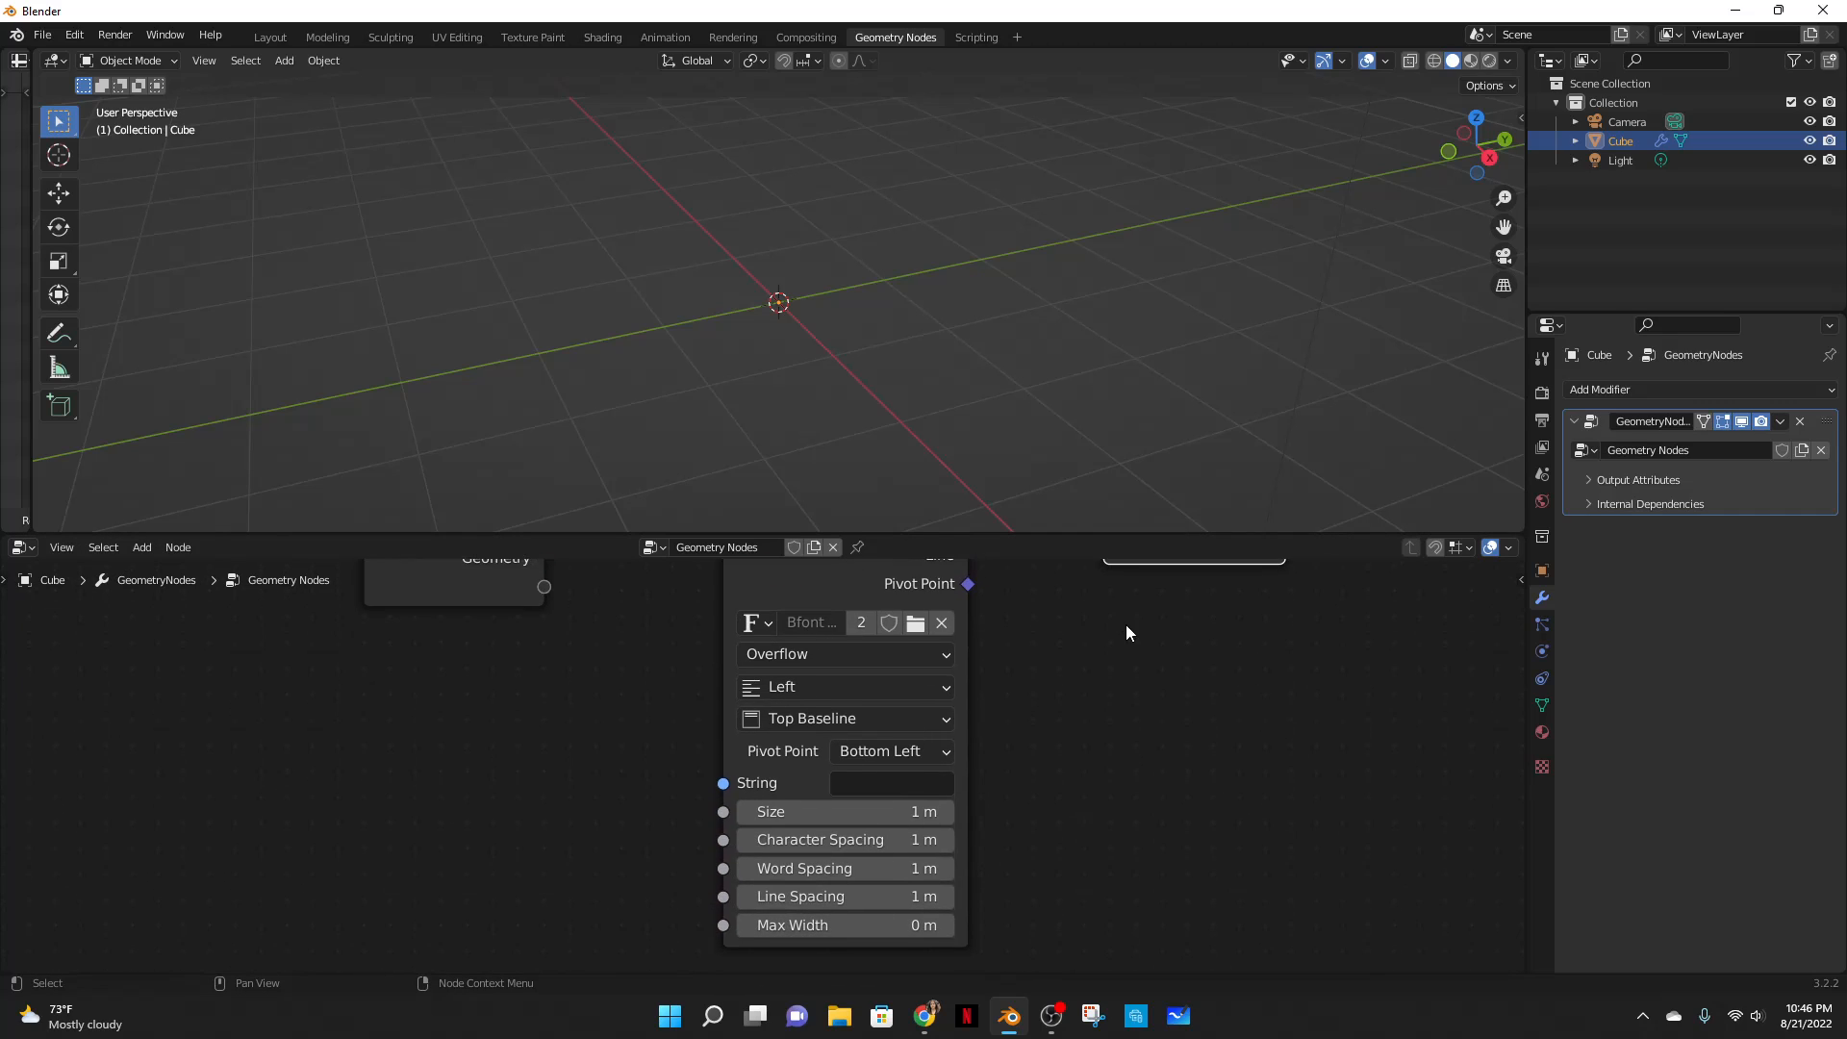
pyautogui.scroll(7, 1159, 789)
pyautogui.moveTo(1249, 850); pyautogui.dragTo(1201, 772, button='middle')
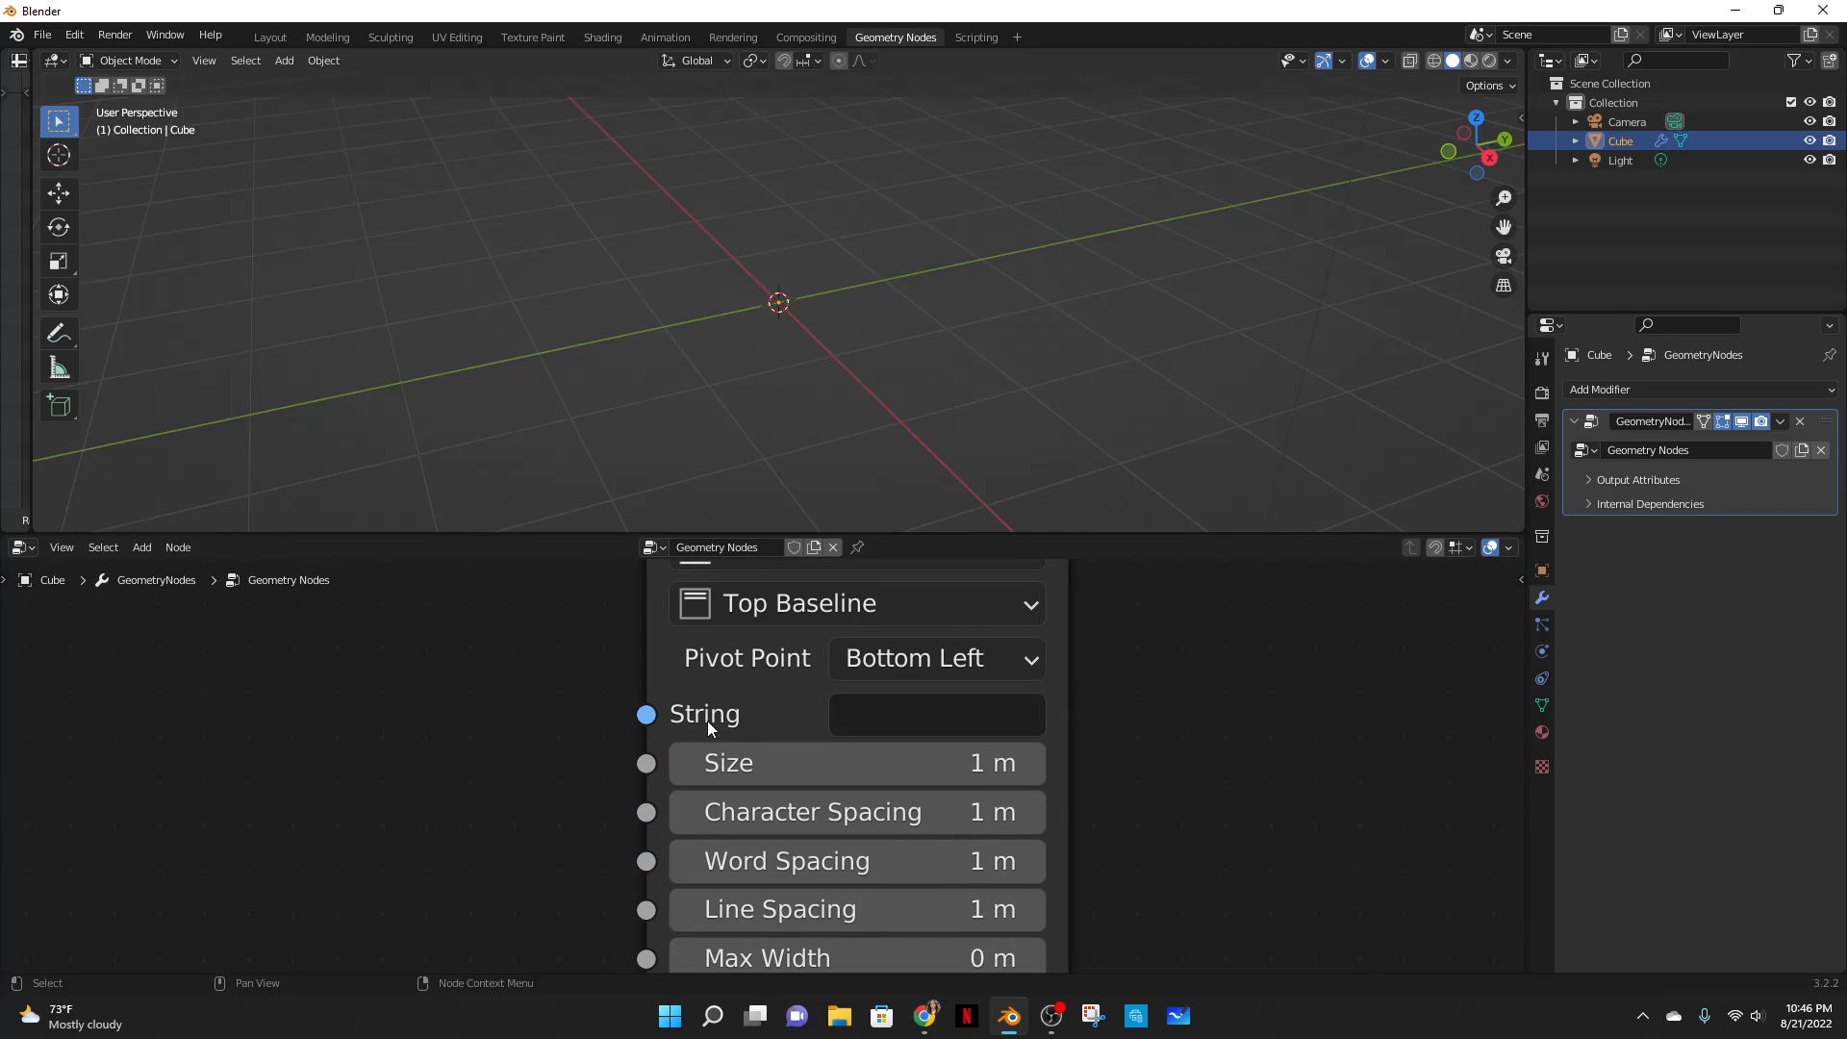
pyautogui.click(904, 723)
pyautogui.press('Return')
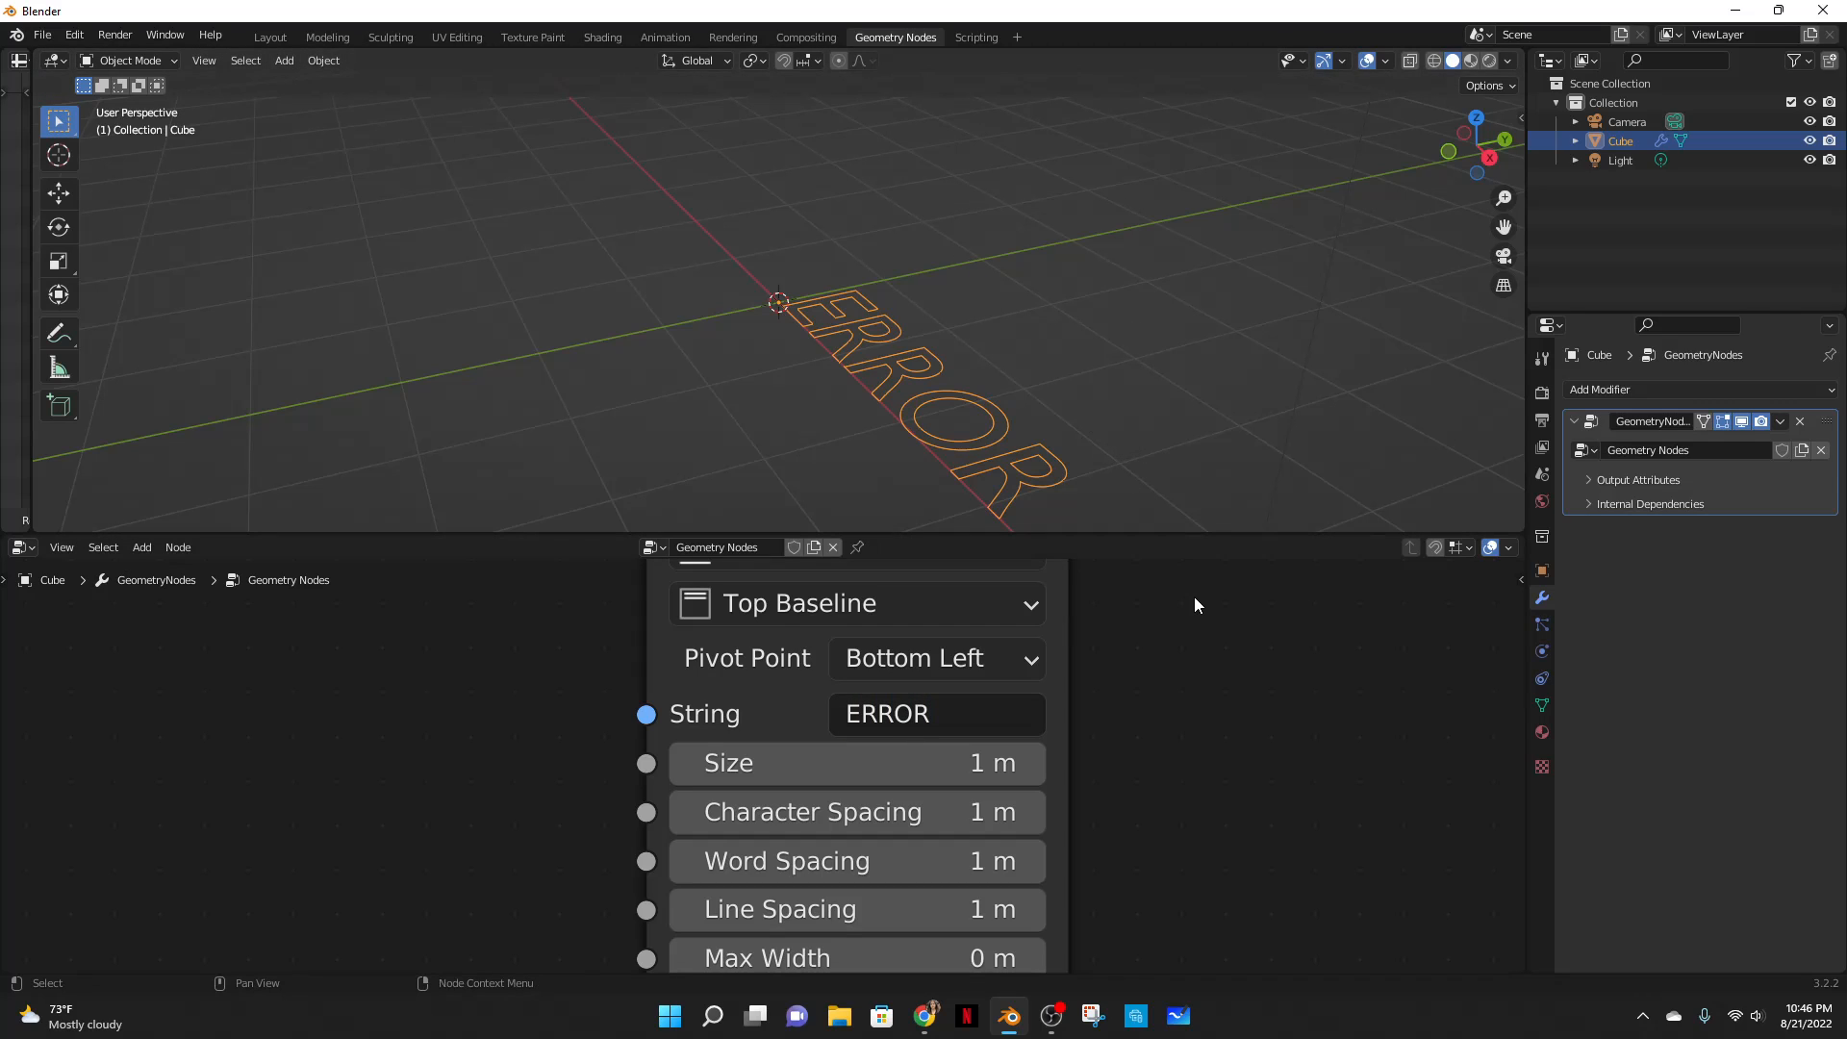
# - Insert a Transform node on the link between String to Curves and Group Output, making room for it first
pyautogui.scroll(-2, 1194, 598)
pyautogui.moveTo(1148, 641); pyautogui.dragTo(895, 957, button='middle')
pyautogui.scroll(1, 968, 793)
pyautogui.moveTo(881, 887); pyautogui.dragTo(979, 813, button='middle')
pyautogui.moveTo(992, 658); pyautogui.dragTo(1263, 663)
pyautogui.hotkey('shift', 'a')
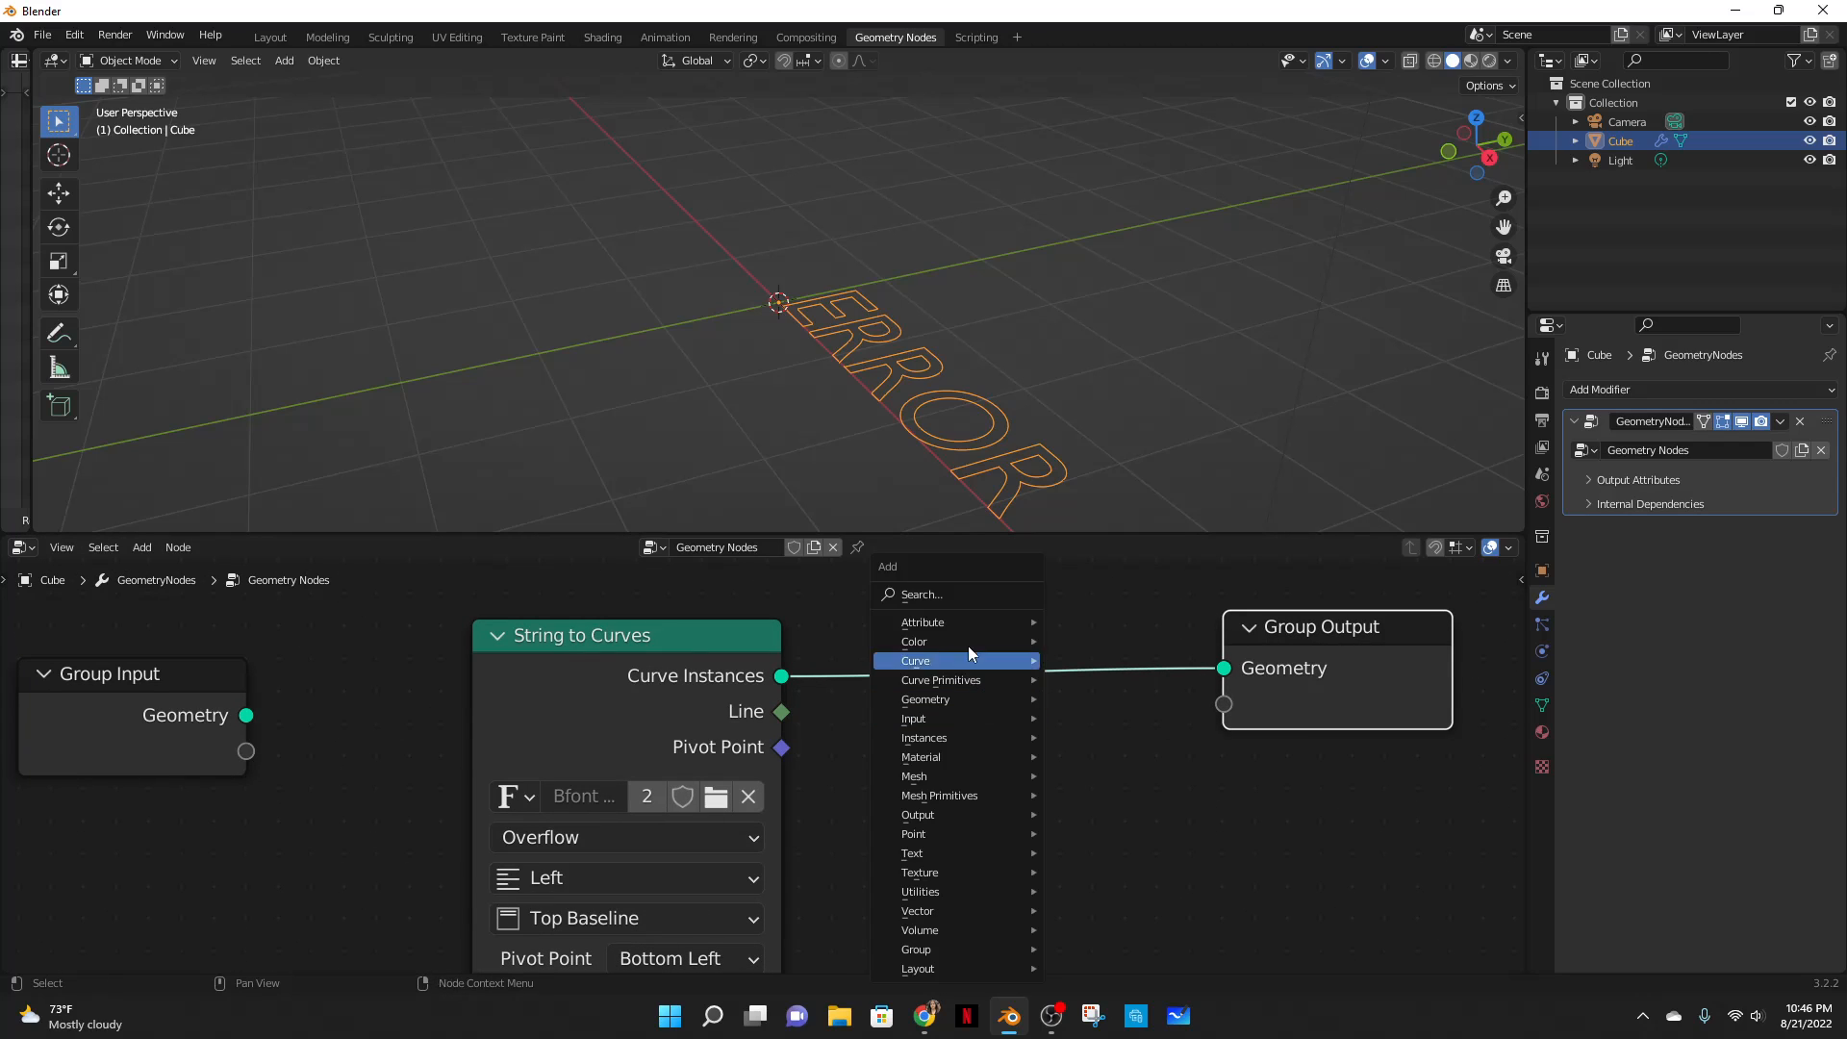
pyautogui.click(932, 586)
pyautogui.write('tra')
pyautogui.click(969, 621)
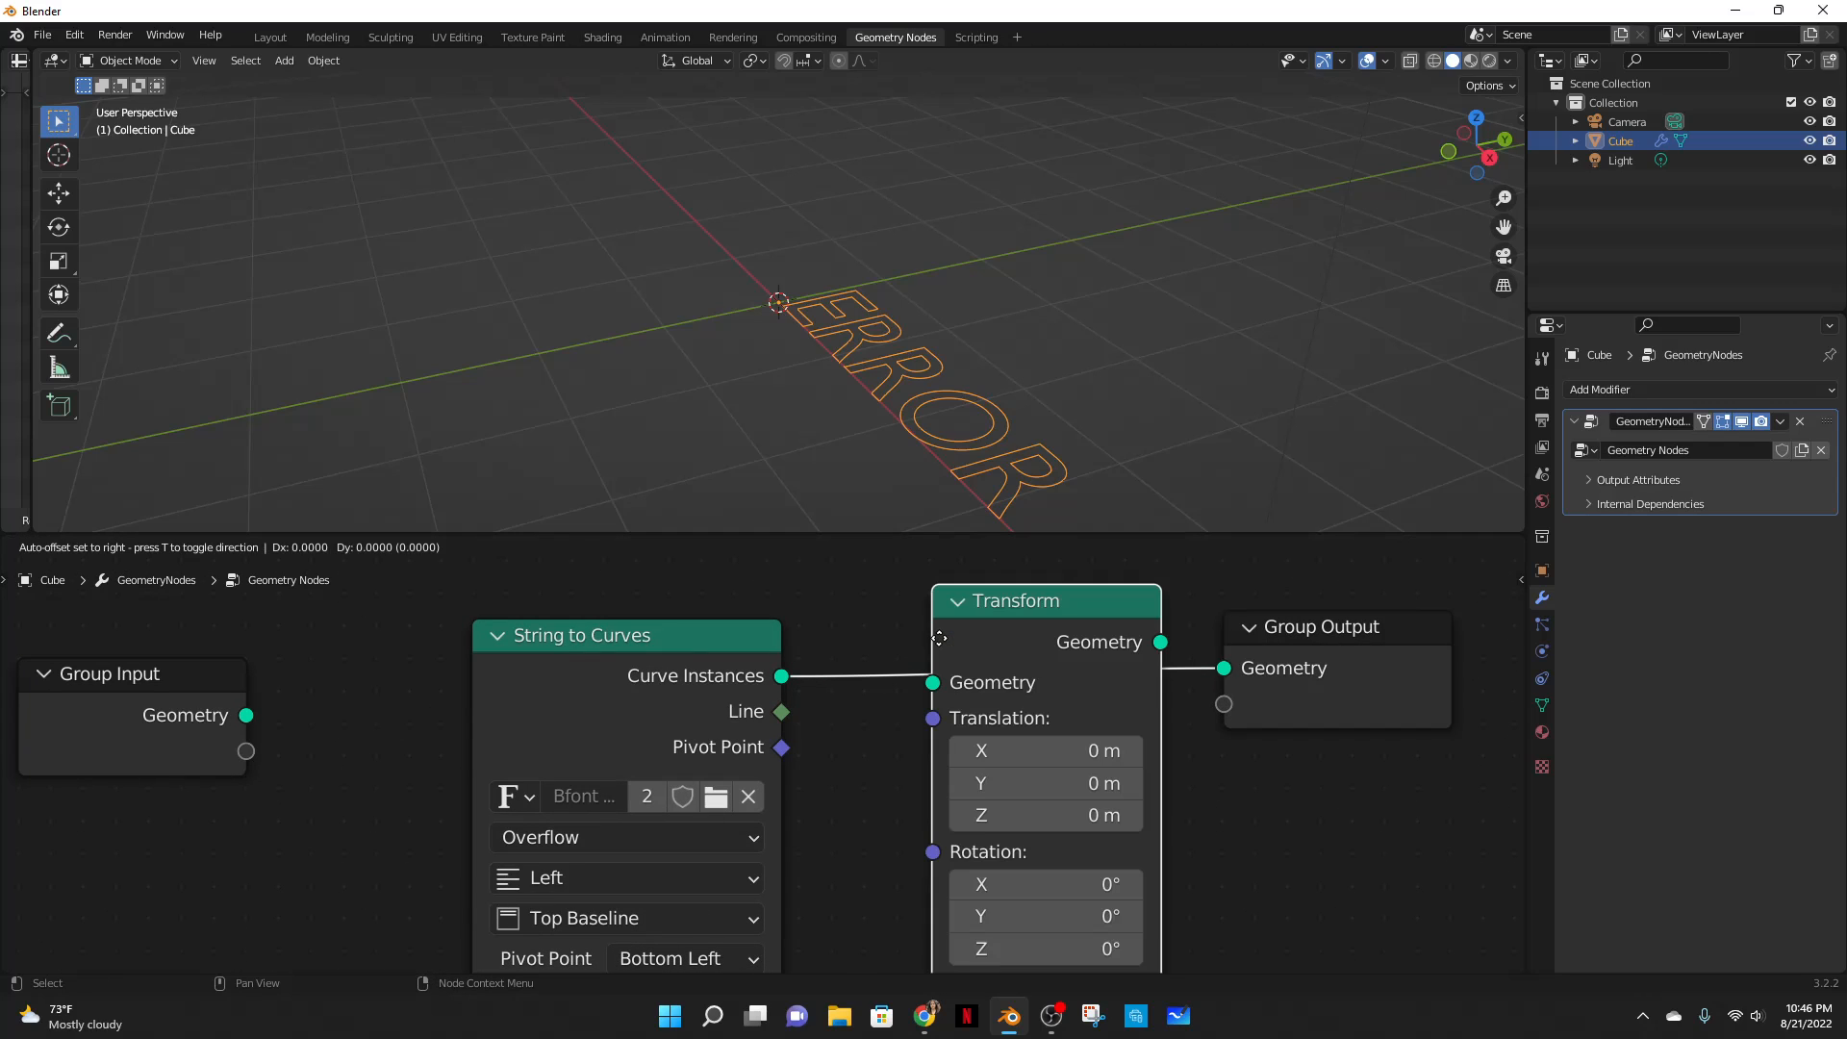
# - Set the Transform node's X rotation to 90° so the text stands upright
pyautogui.scroll(-2, 1183, 859)
pyautogui.scroll(3, 1183, 859)
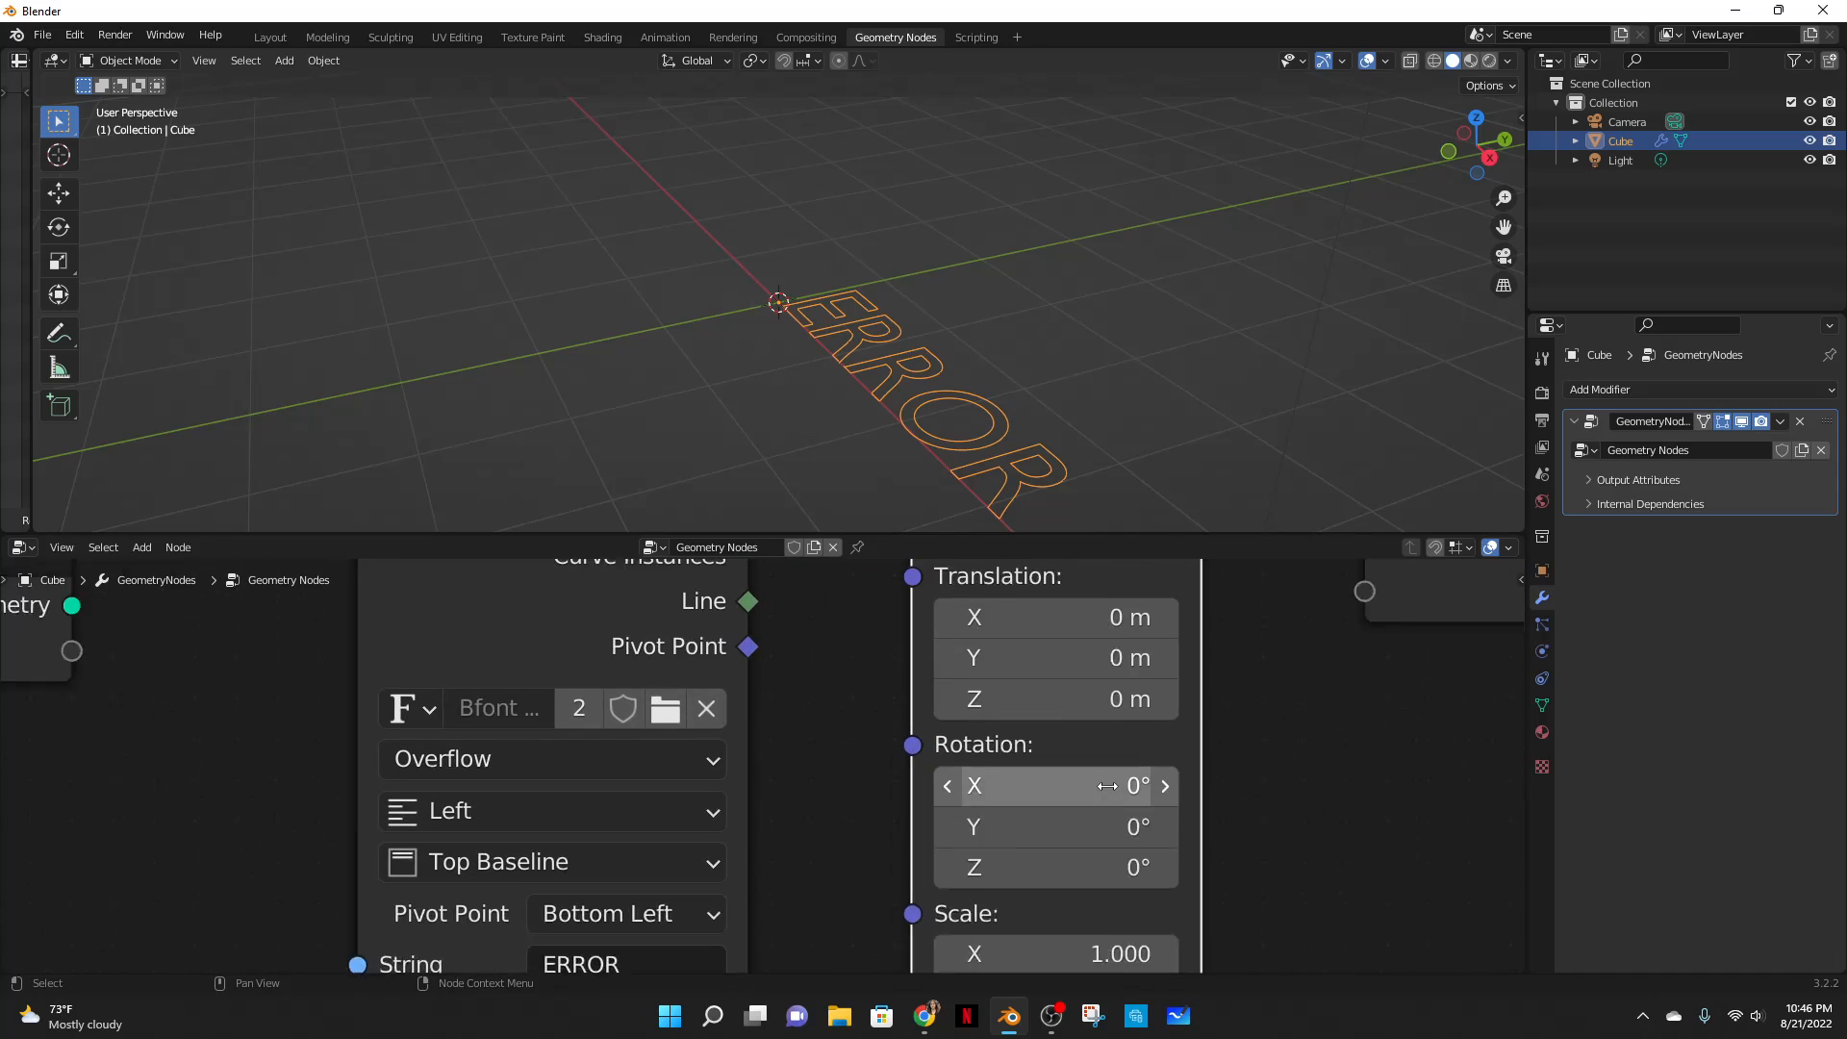
pyautogui.click(866, 696)
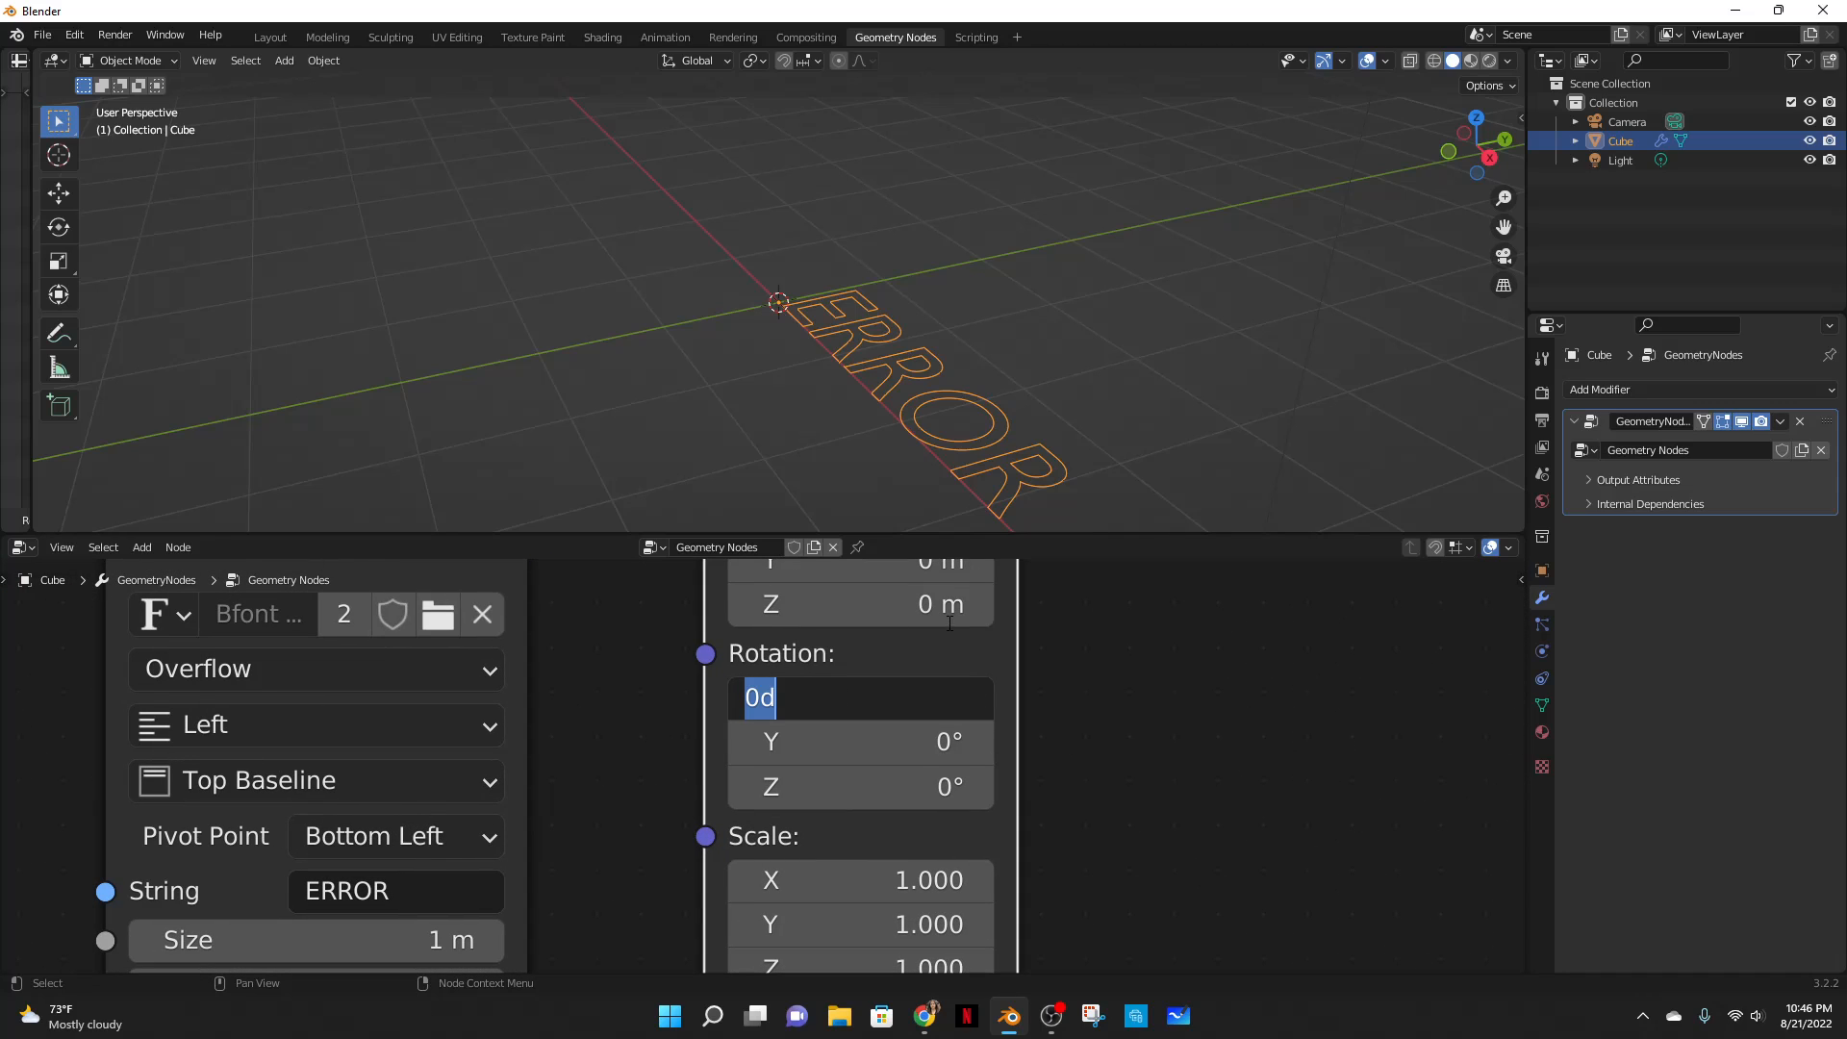
pyautogui.write('90')
pyautogui.press('Return')
pyautogui.moveTo(981, 462); pyautogui.dragTo(1036, 427, button='middle')
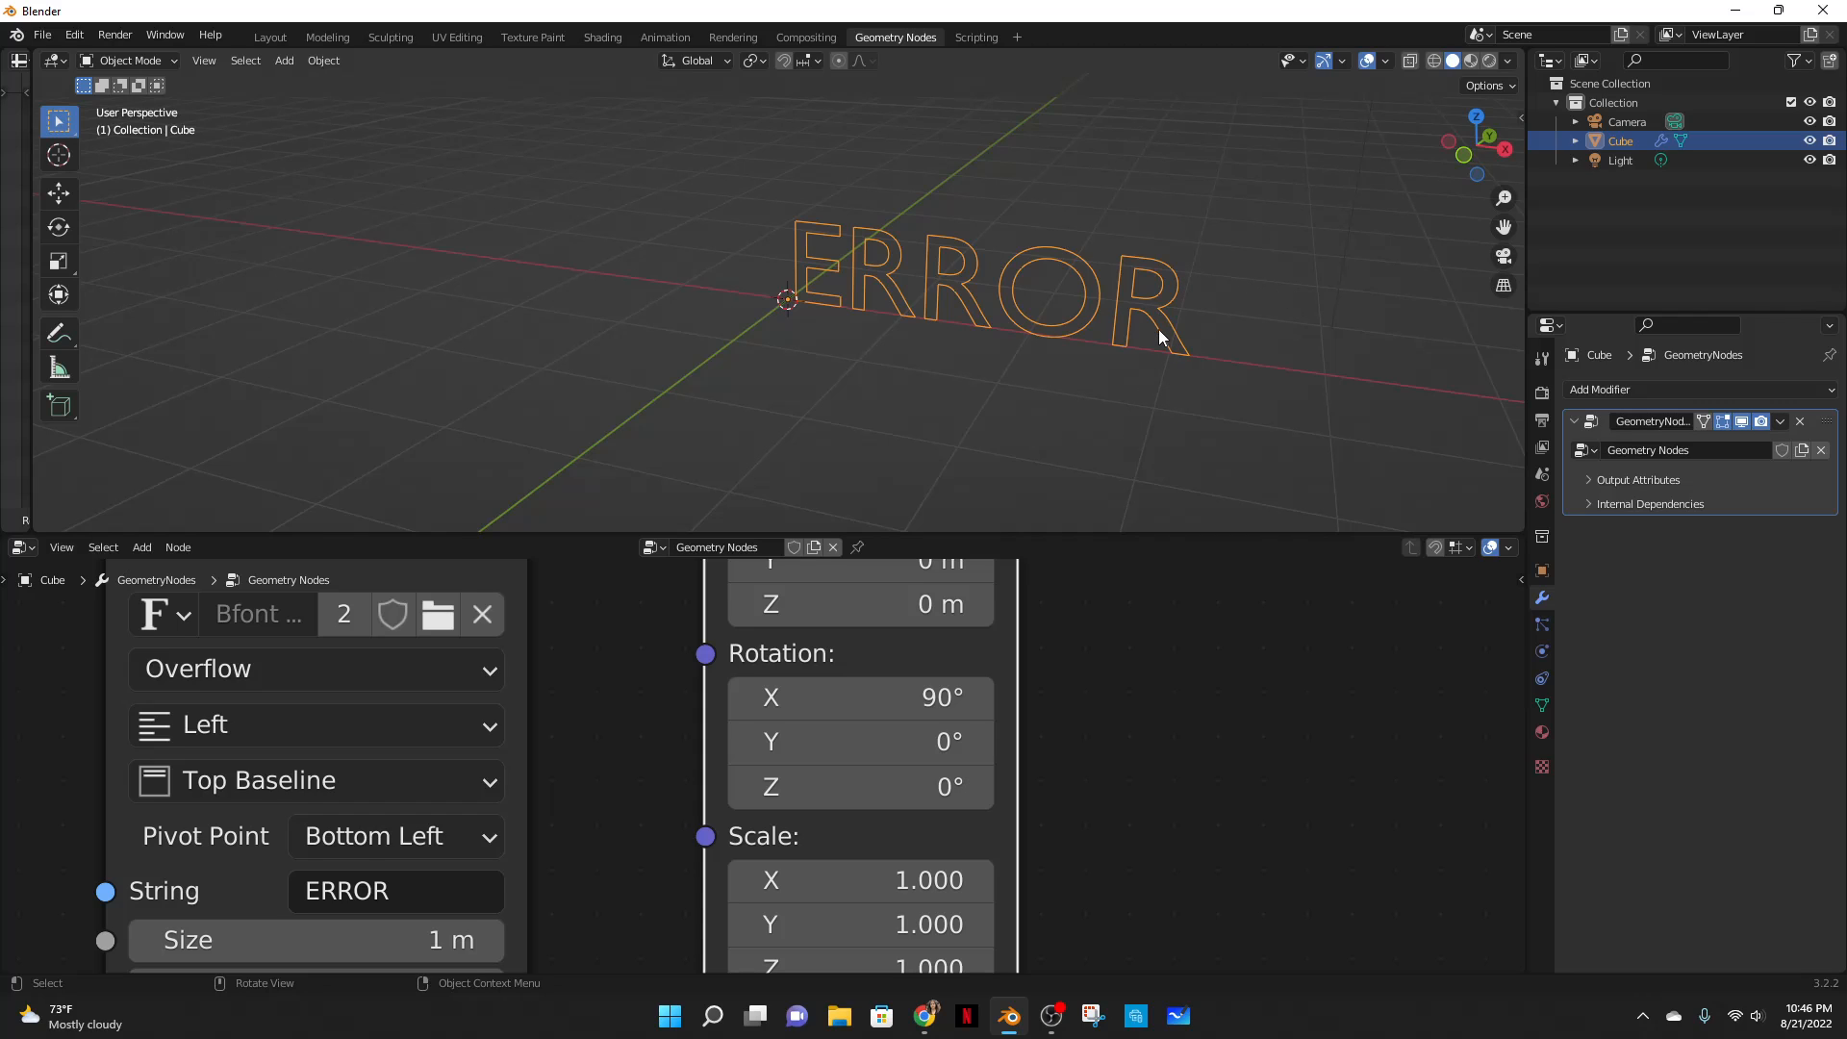
pyautogui.moveTo(1158, 394); pyautogui.dragTo(1126, 783, button='middle')
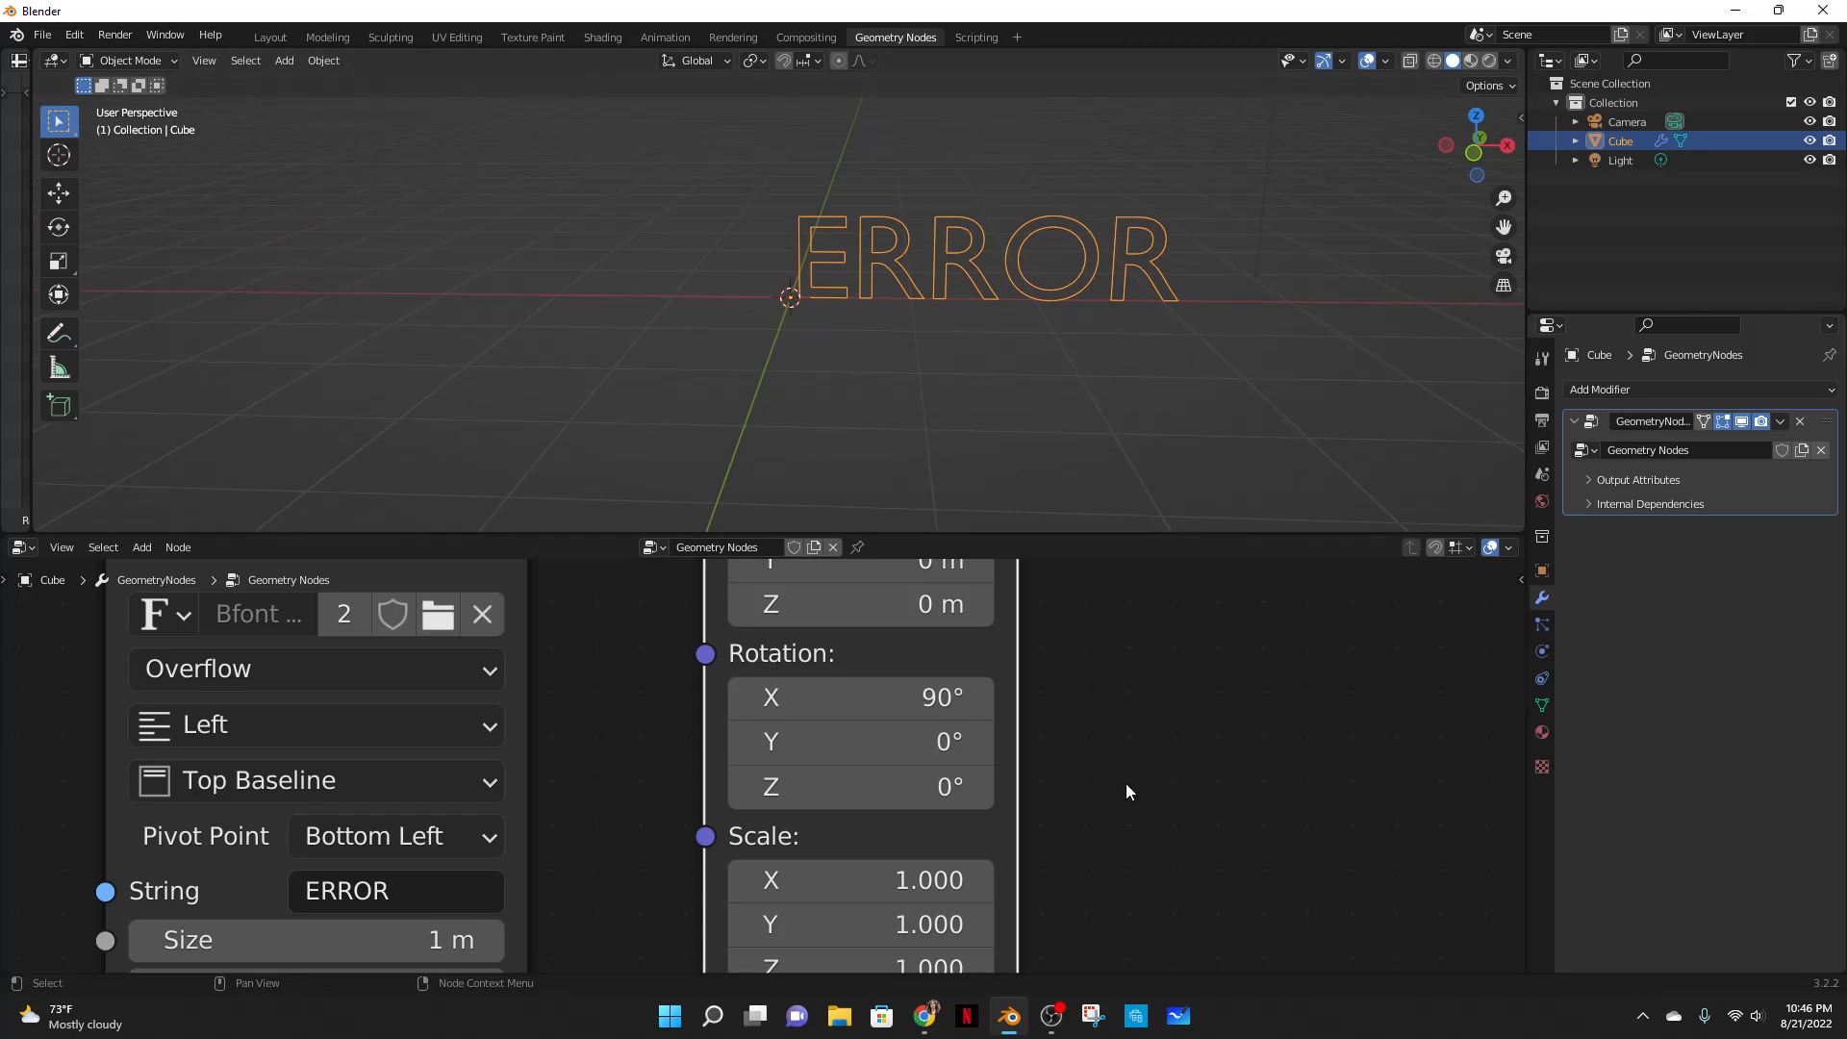
# - Insert a Fill Curve node between Transform and Group Output and set its fill mode to N-gons
pyautogui.scroll(-3, 1126, 783)
pyautogui.moveTo(1123, 716); pyautogui.dragTo(869, 937, button='middle')
pyautogui.moveTo(879, 792); pyautogui.dragTo(1128, 746)
pyautogui.hotkey('shift', 'a')
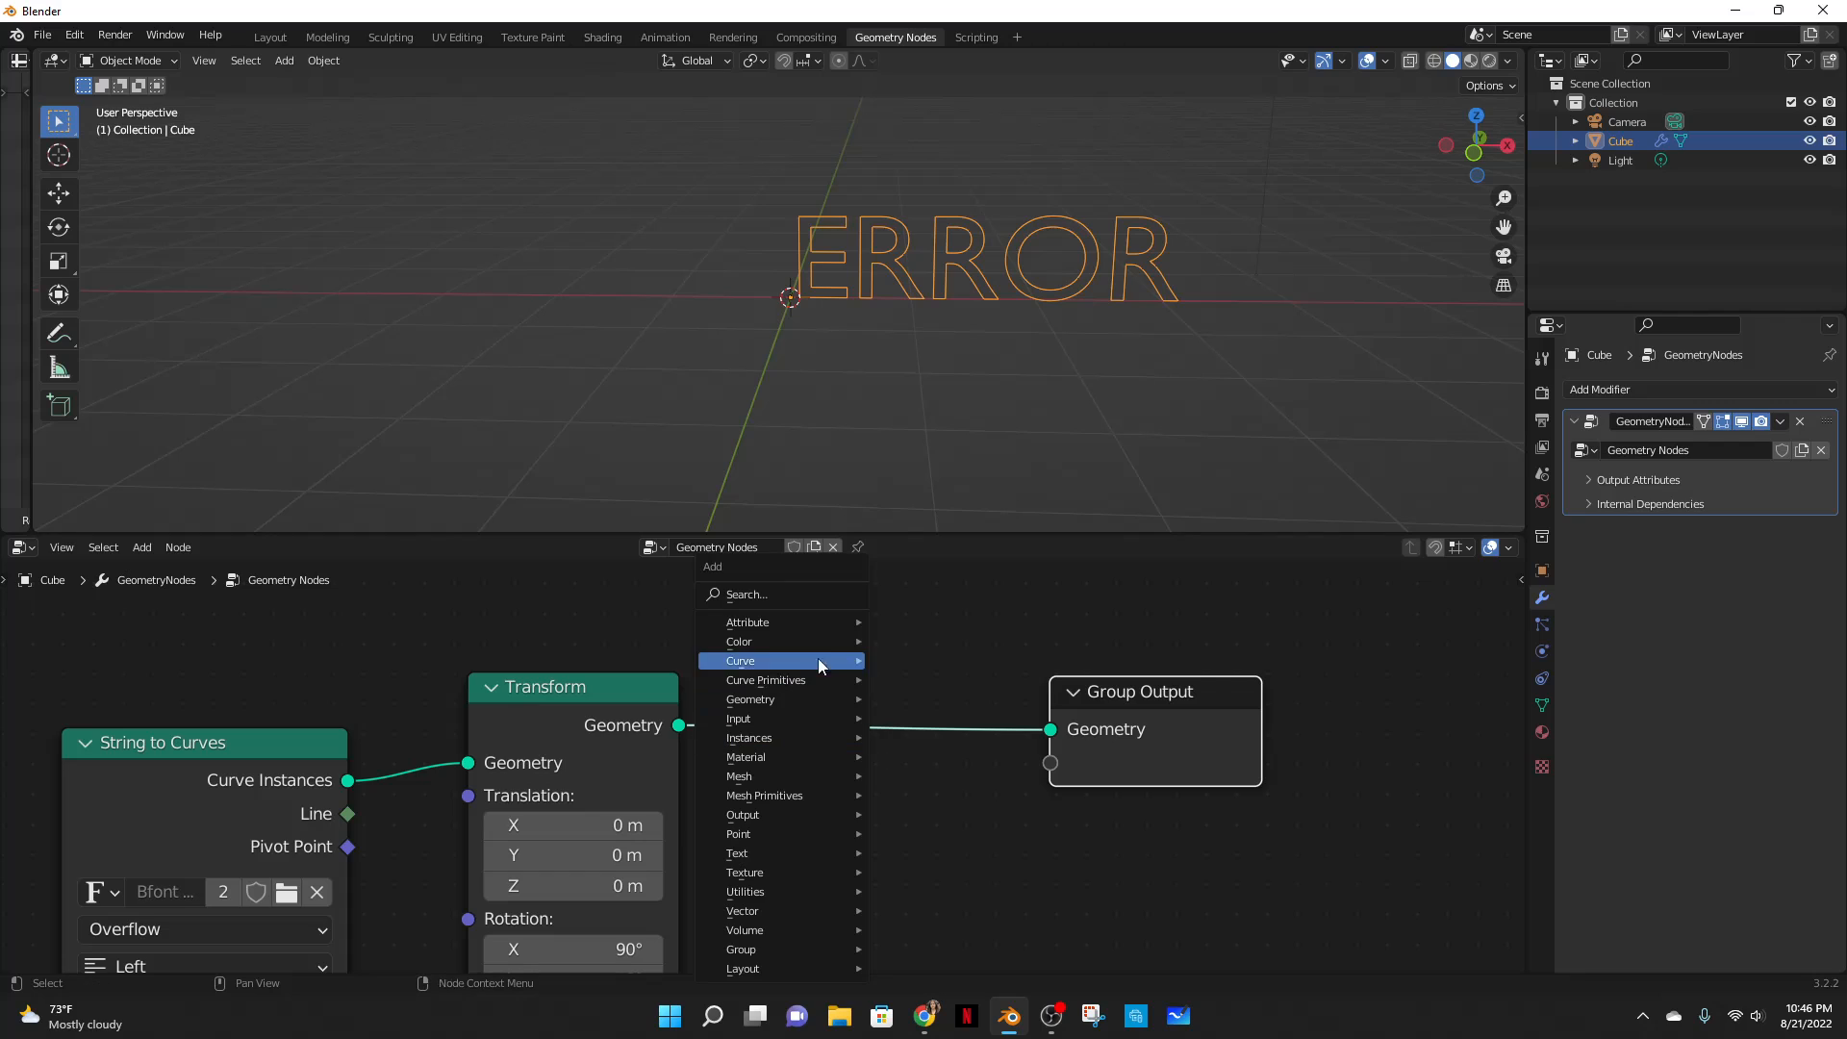
pyautogui.click(785, 594)
pyautogui.write('f')
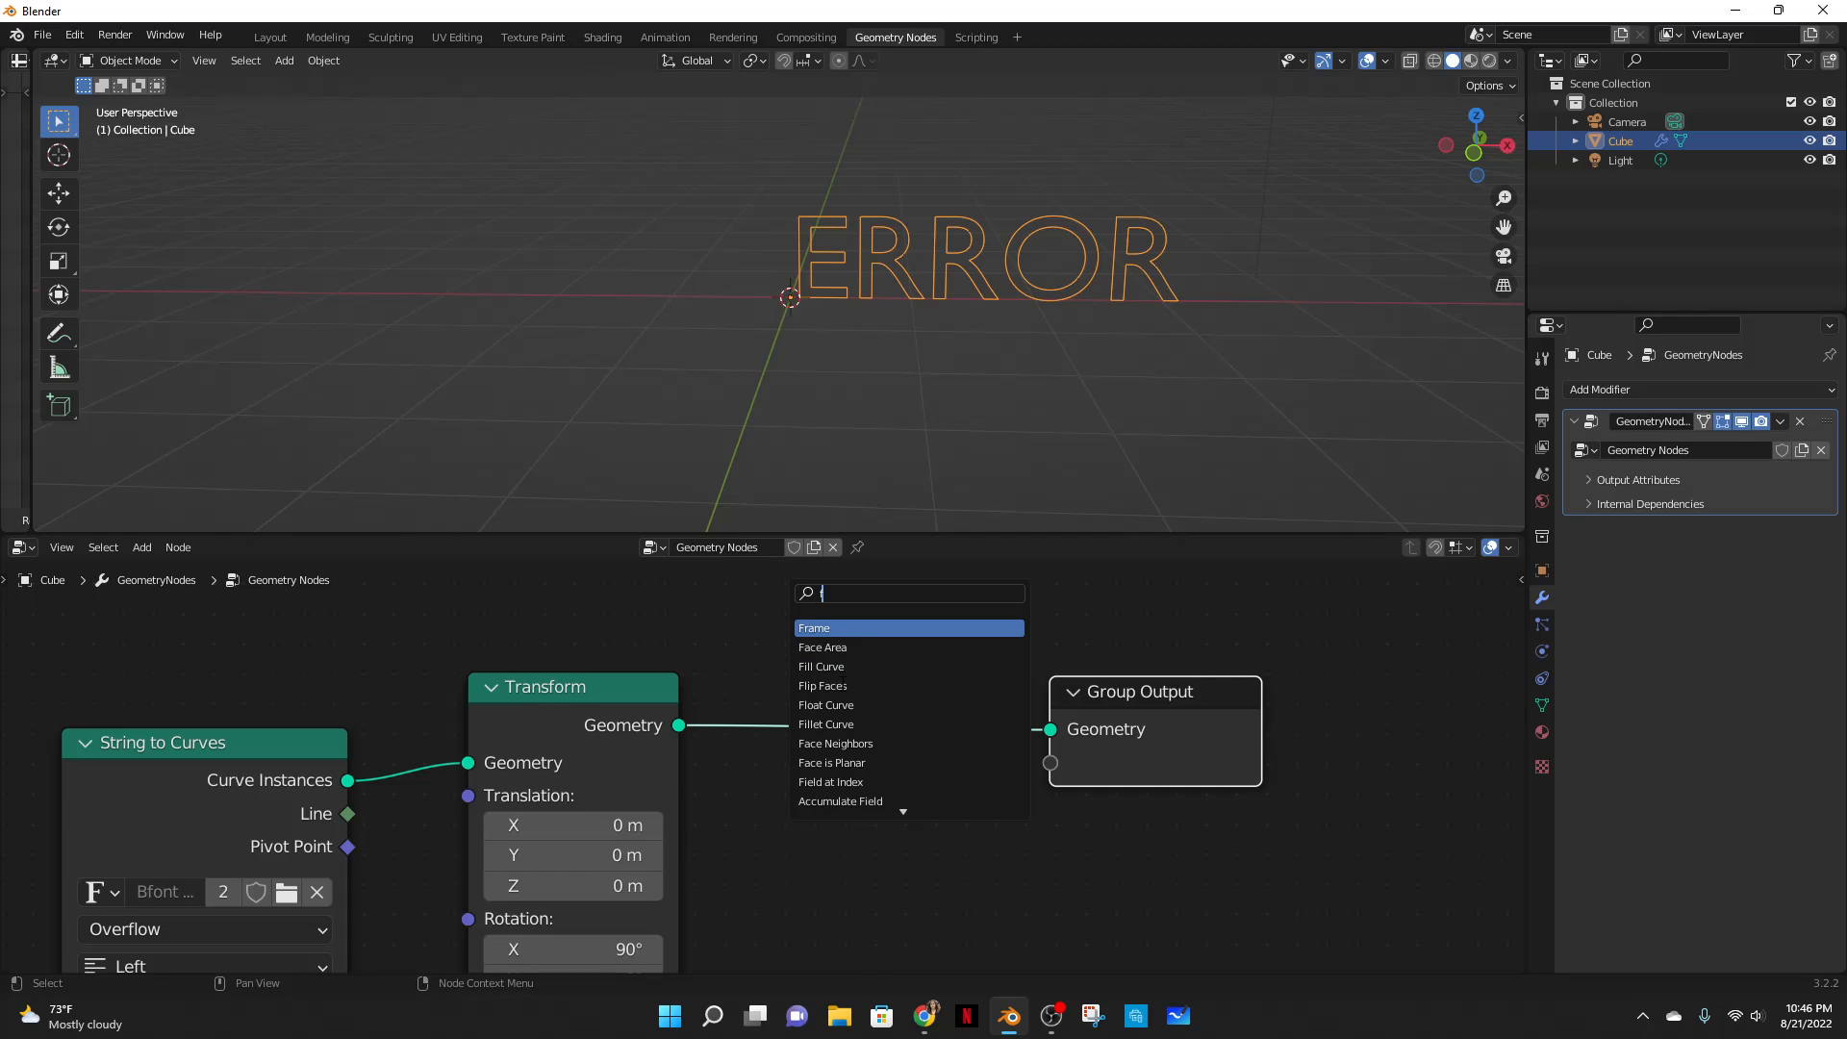
pyautogui.write('ill')
pyautogui.press('Return')
pyautogui.click(855, 727)
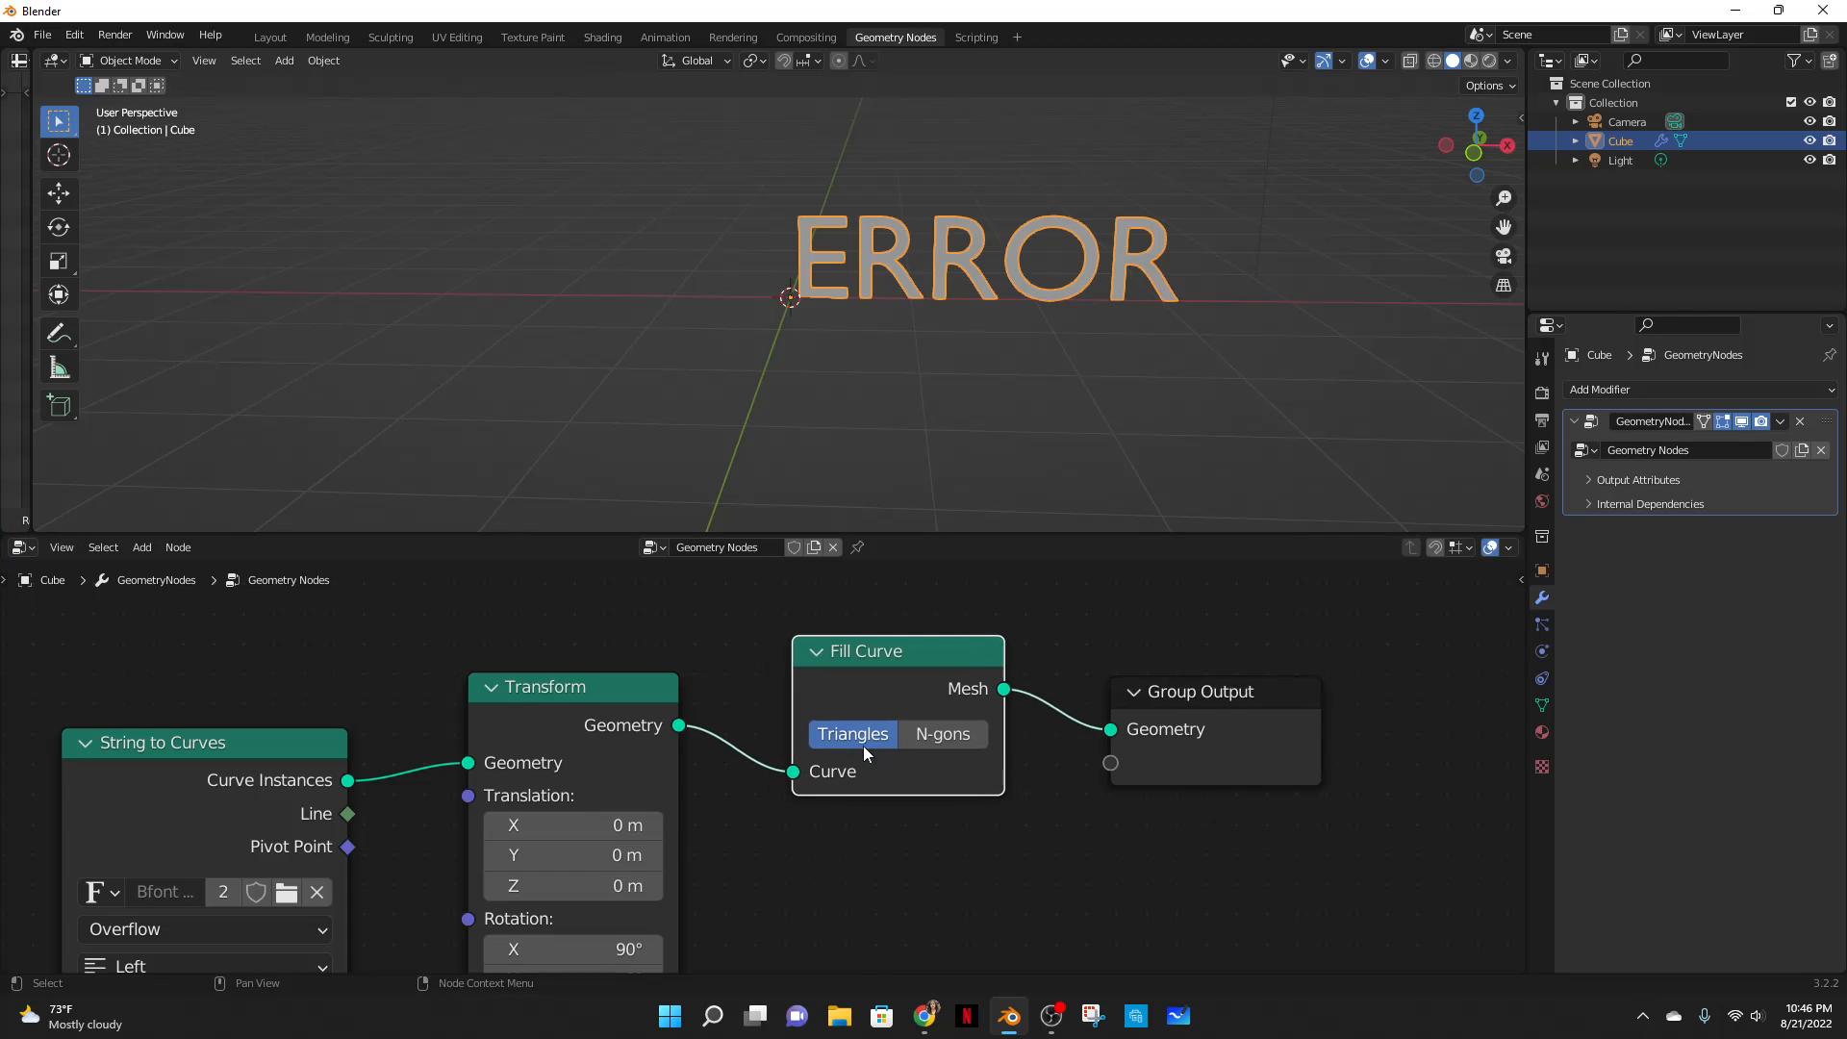
pyautogui.click(954, 733)
# - Insert an Extrude Mesh node between Fill Curve and Group Output, spacing the nodes apart
pyautogui.moveTo(1015, 770); pyautogui.dragTo(800, 777, button='middle')
pyautogui.moveTo(949, 733); pyautogui.dragTo(1094, 704)
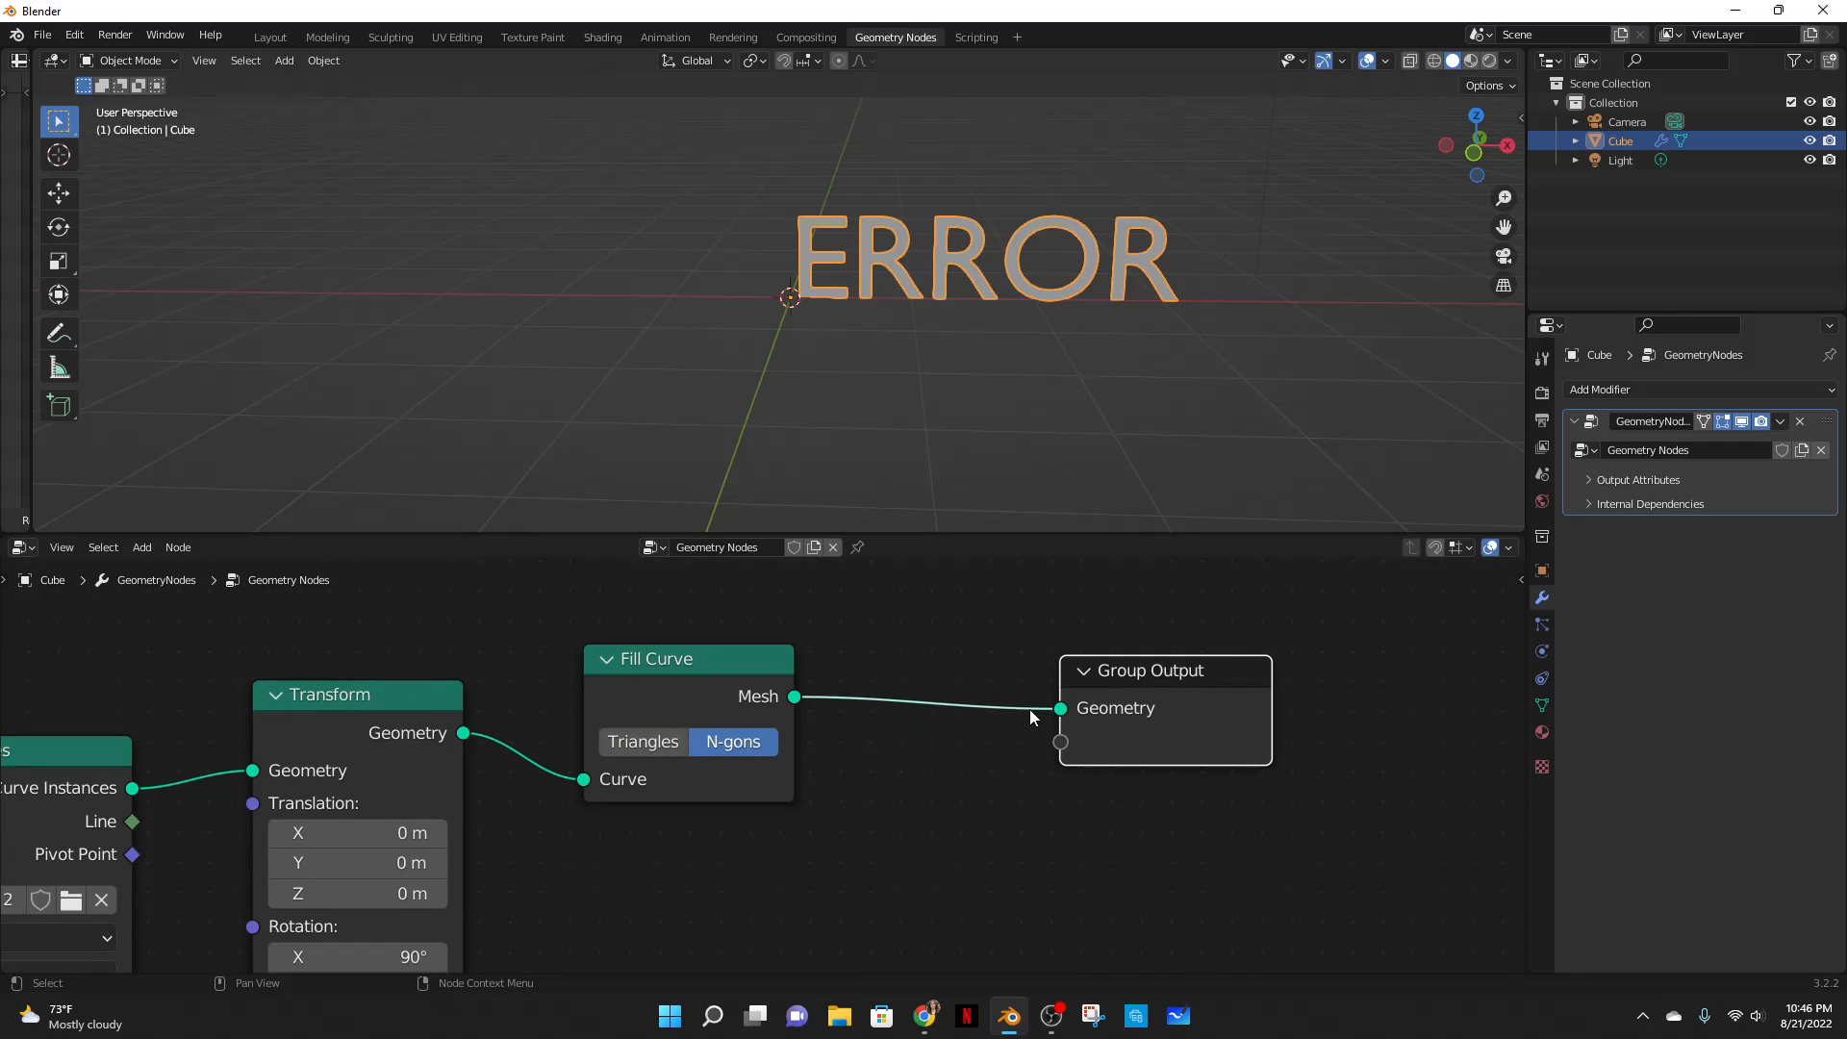
pyautogui.hotkey('shift', 'a')
pyautogui.click(892, 596)
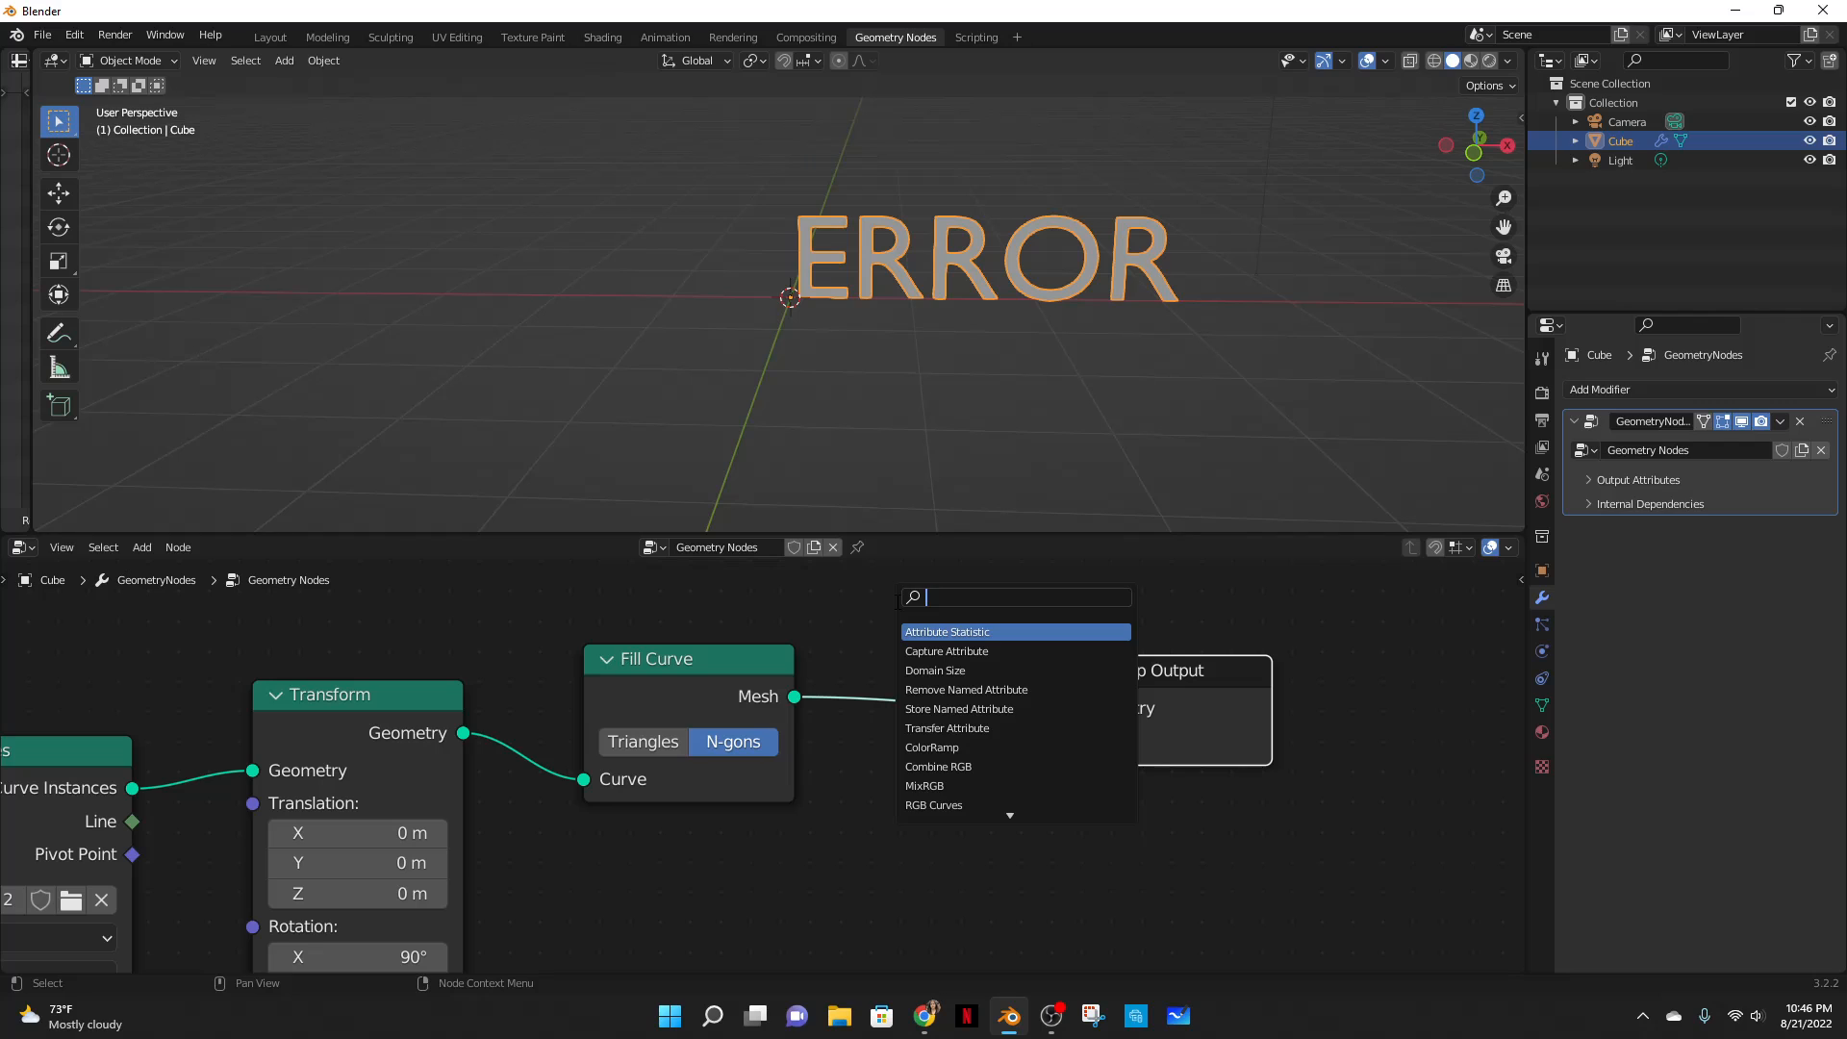
pyautogui.write('extu')
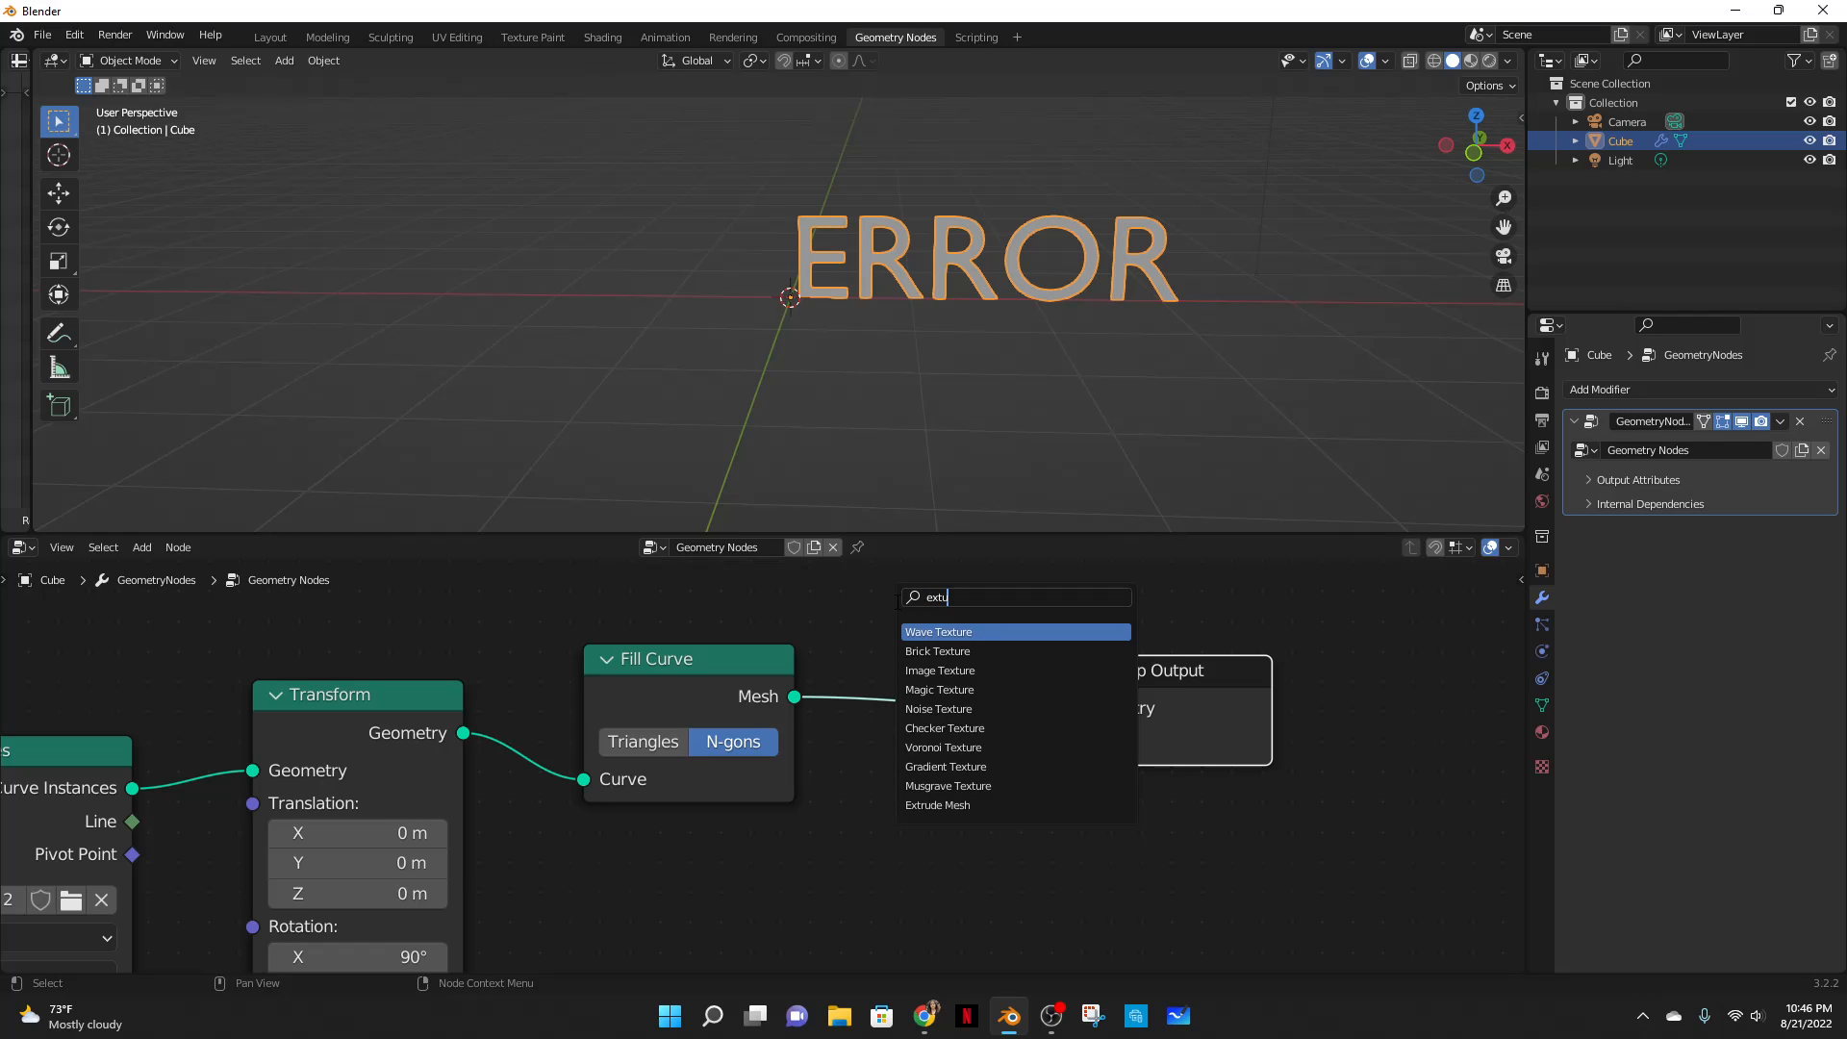
pyautogui.write('r')
pyautogui.press('Return')
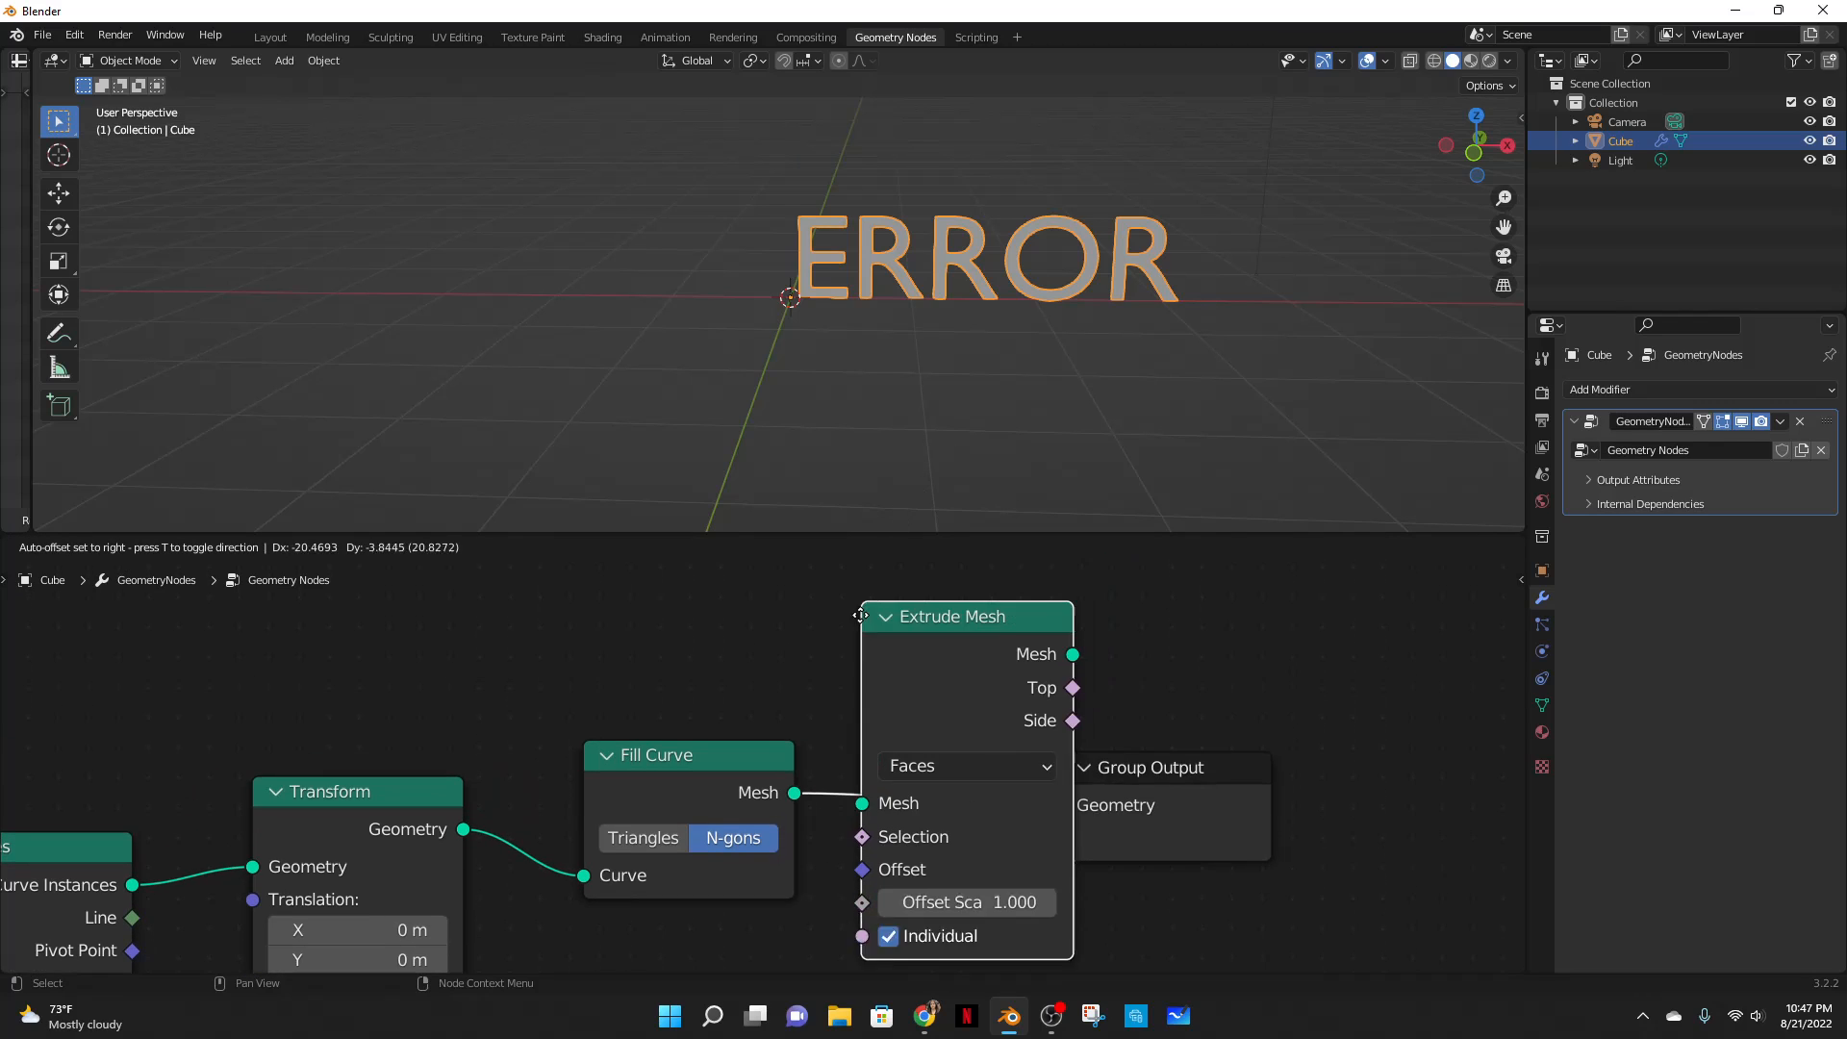
pyautogui.click(913, 643)
pyautogui.rightClick(1076, 811)
pyautogui.click(1266, 857)
# - Set the Extrude Mesh node's Offset Scale to 0.1
pyautogui.moveTo(1137, 887); pyautogui.dragTo(1133, 718, button='middle')
pyautogui.scroll(3, 1134, 718)
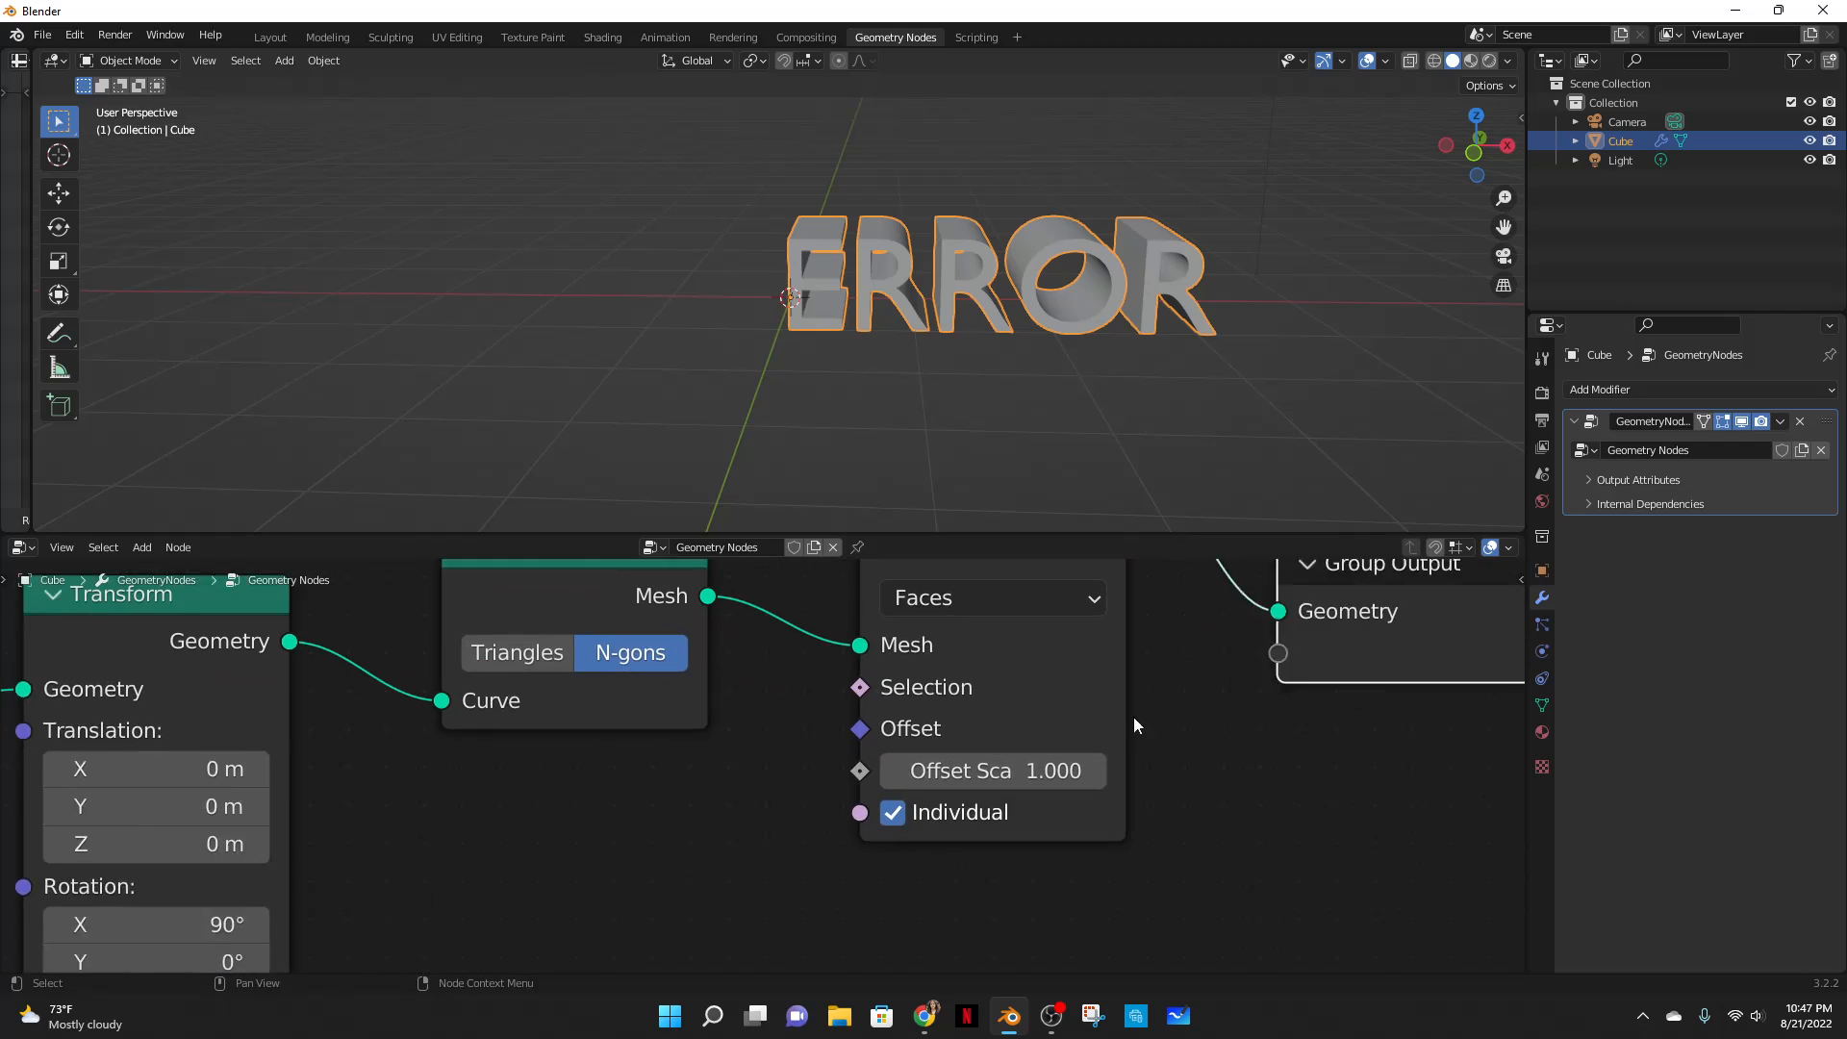
pyautogui.click(1058, 770)
pyautogui.write('0.1')
pyautogui.press('Return')
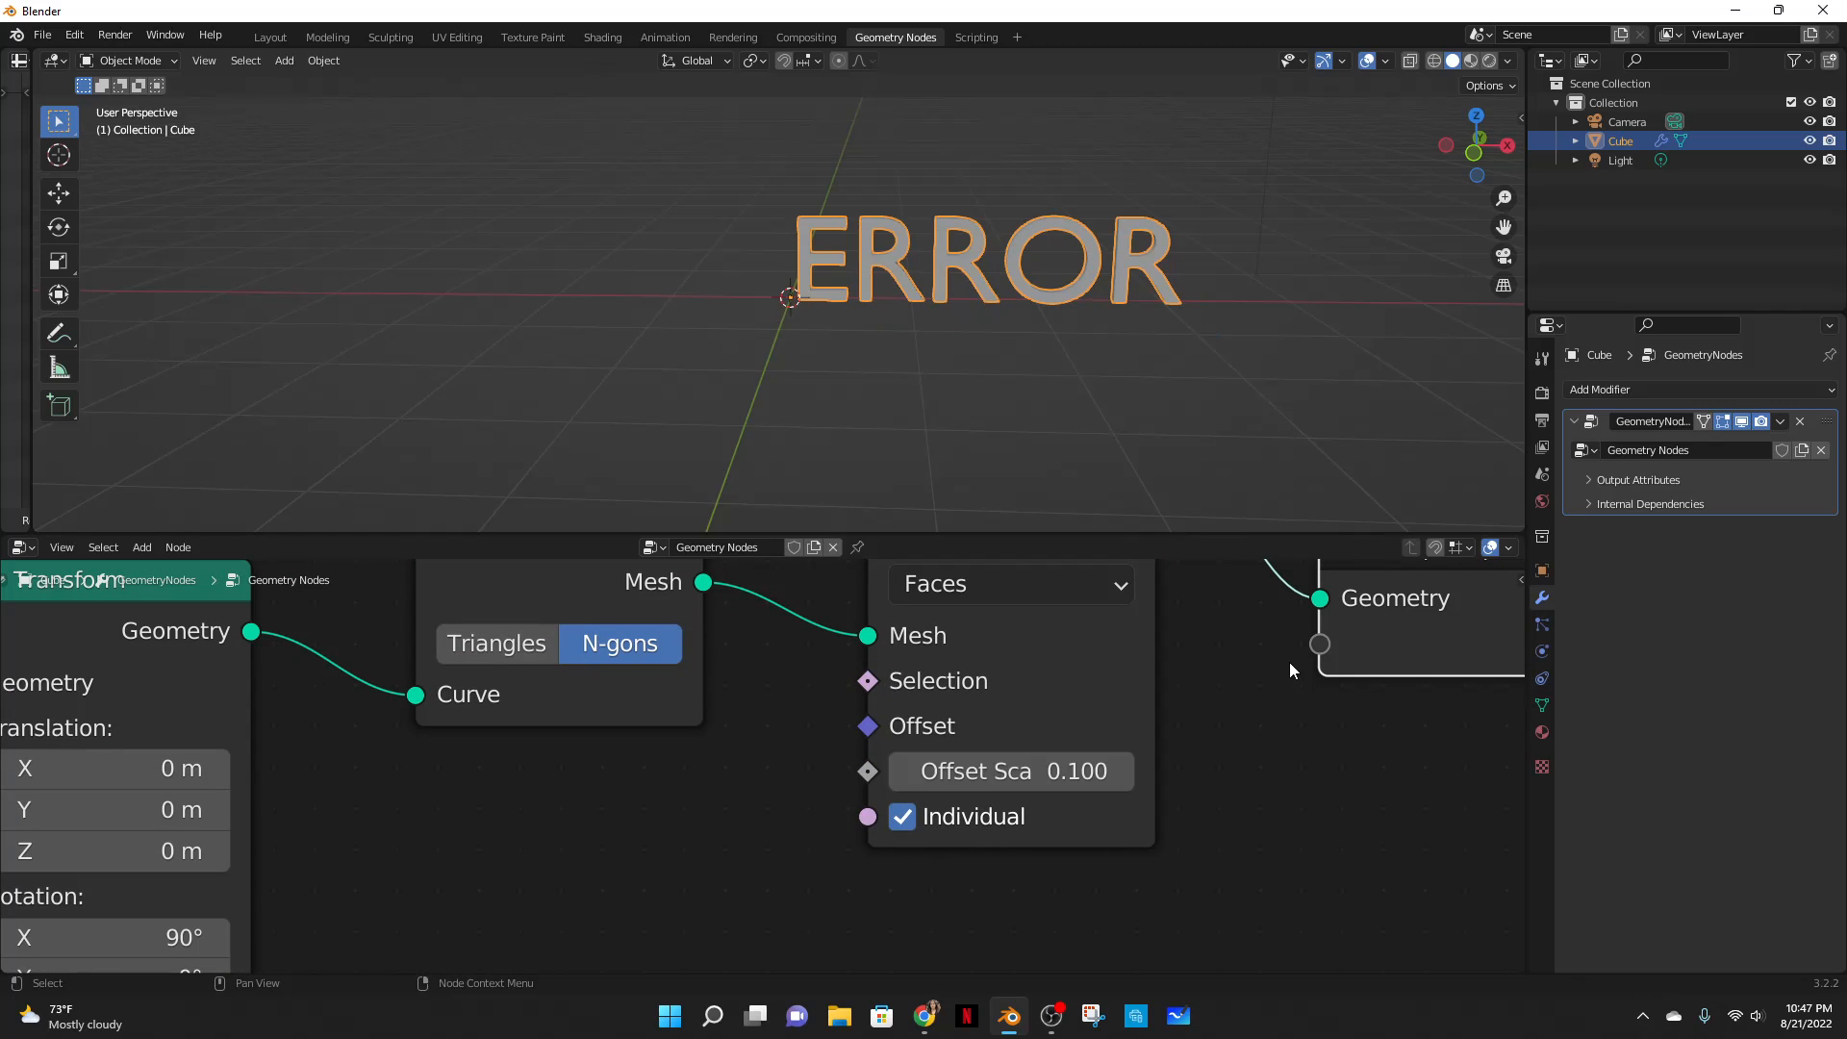
# - Check the back of the extruded letters and insert a Join Geometry node between Extrude Mesh and Group Output
pyautogui.scroll(-2, 1207, 322)
pyautogui.moveTo(1278, 685); pyautogui.dragTo(926, 902, button='middle')
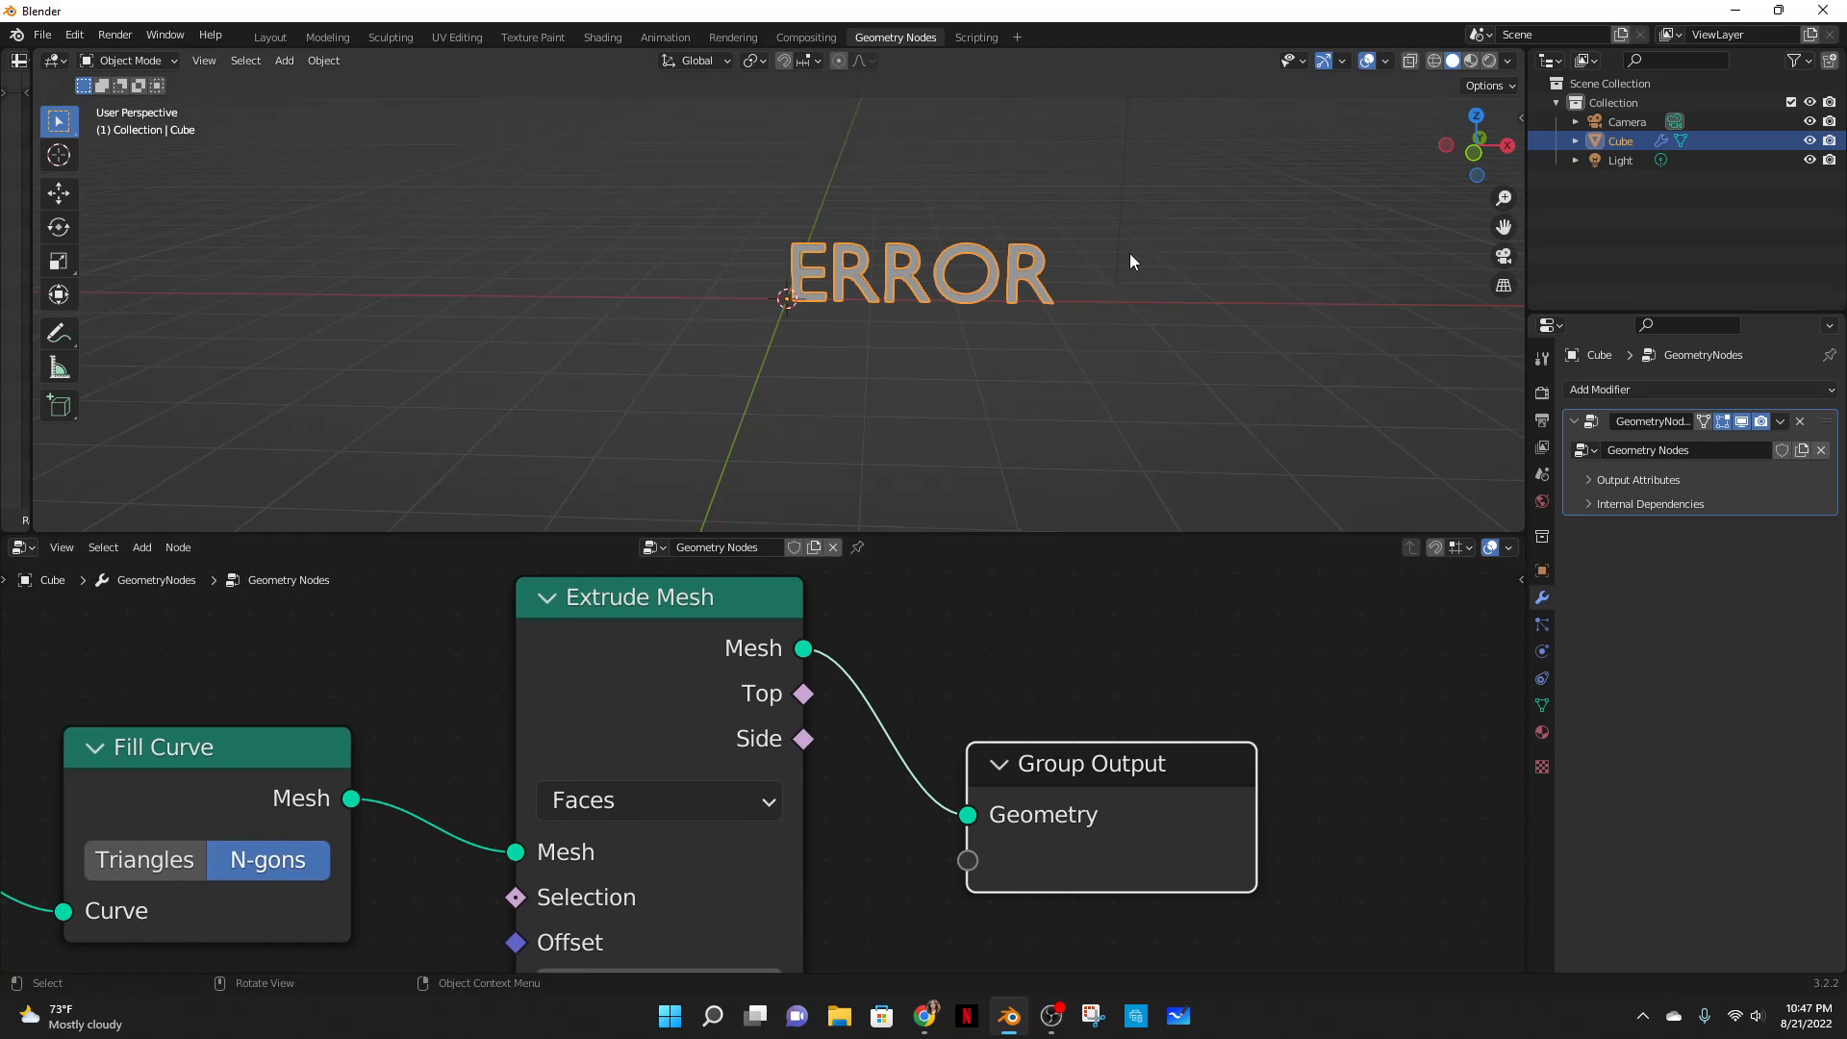
pyautogui.moveTo(1131, 261); pyautogui.dragTo(863, 310, button='middle')
pyautogui.click(930, 289)
pyautogui.scroll(-2, 1046, 629)
pyautogui.moveTo(1046, 763); pyautogui.dragTo(978, 685, button='middle')
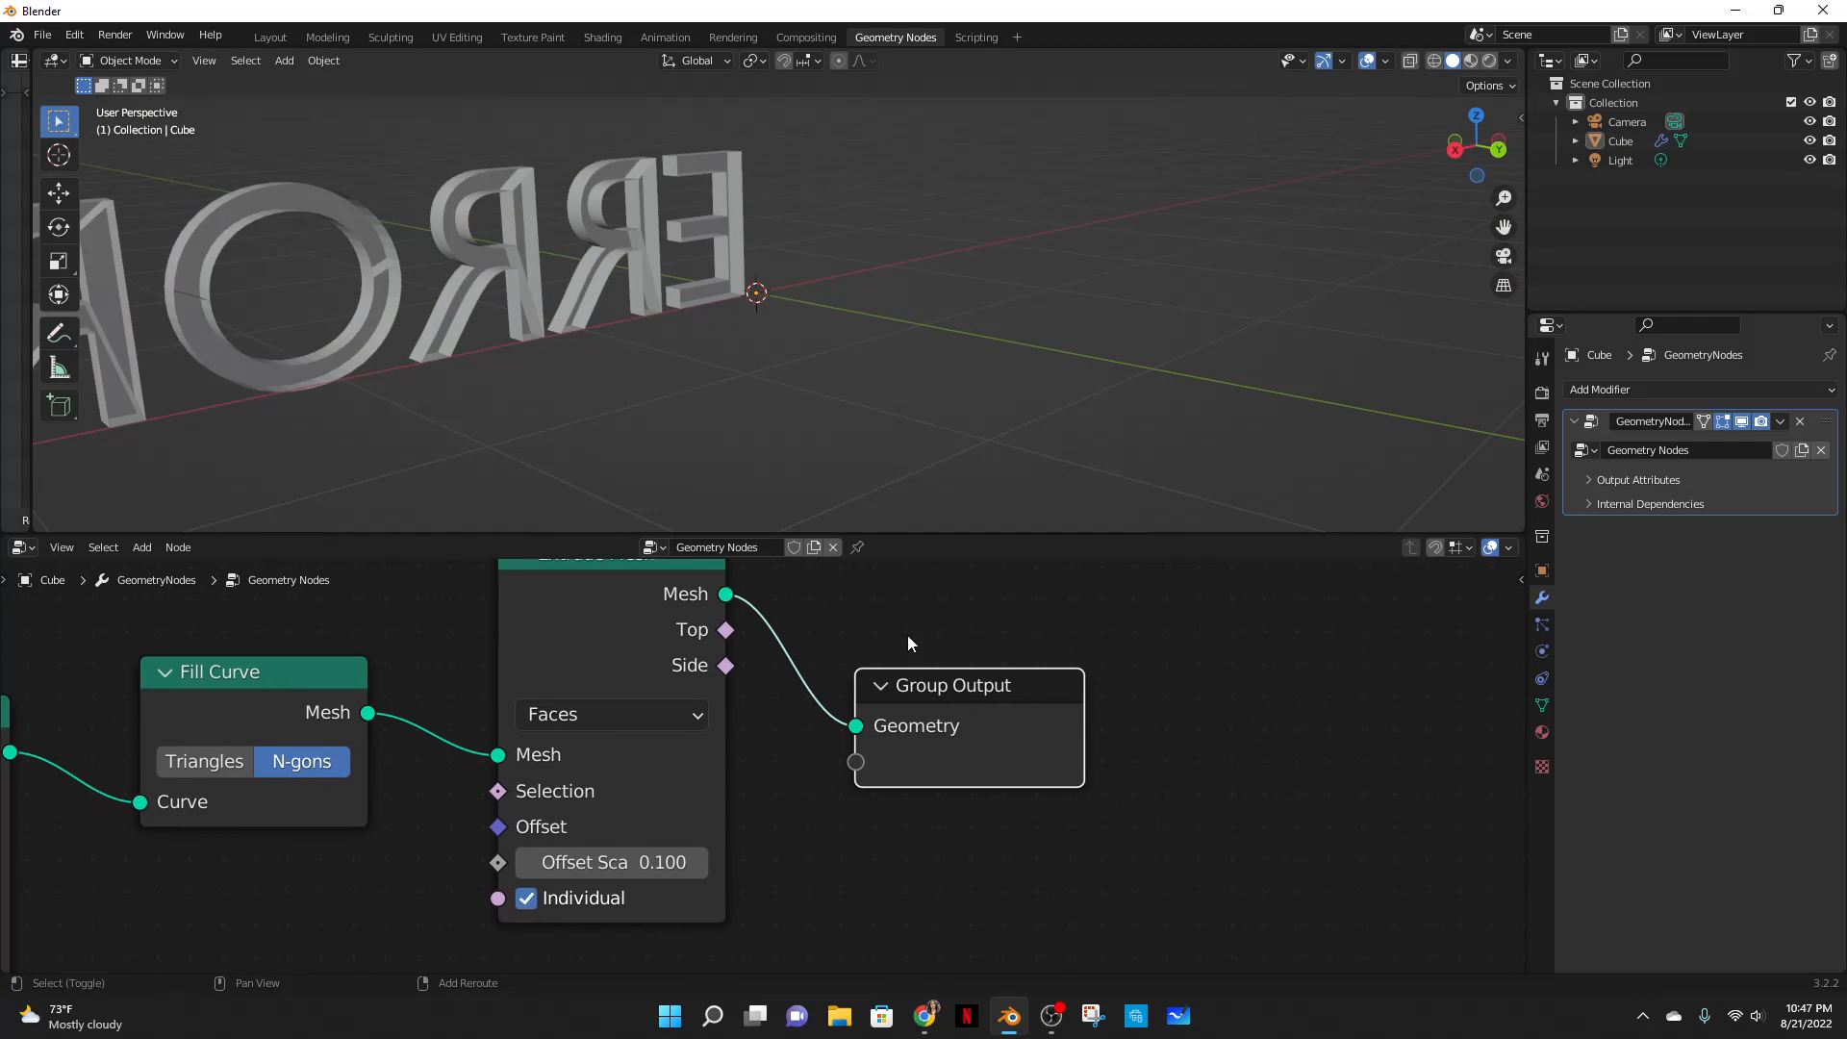
pyautogui.hotkey('shift', 'a')
pyautogui.click(816, 591)
pyautogui.write('join')
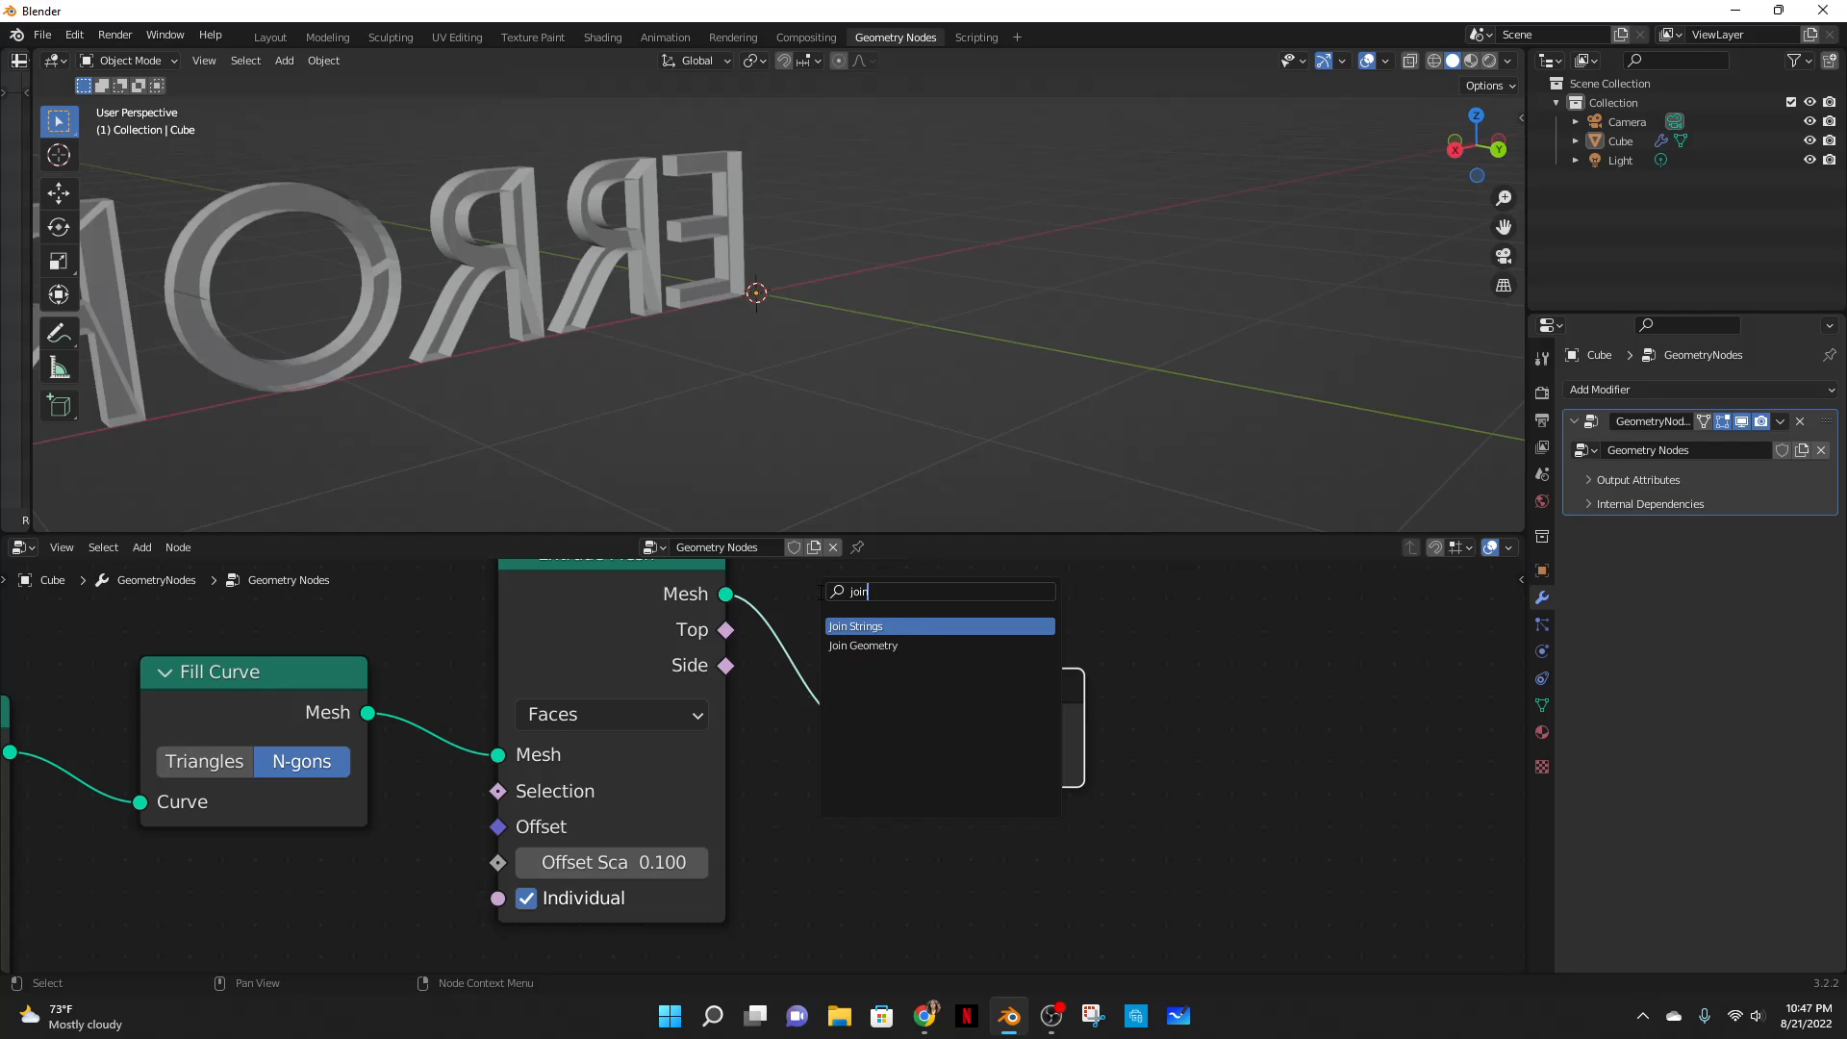
pyautogui.press('Down')
pyautogui.press('Return')
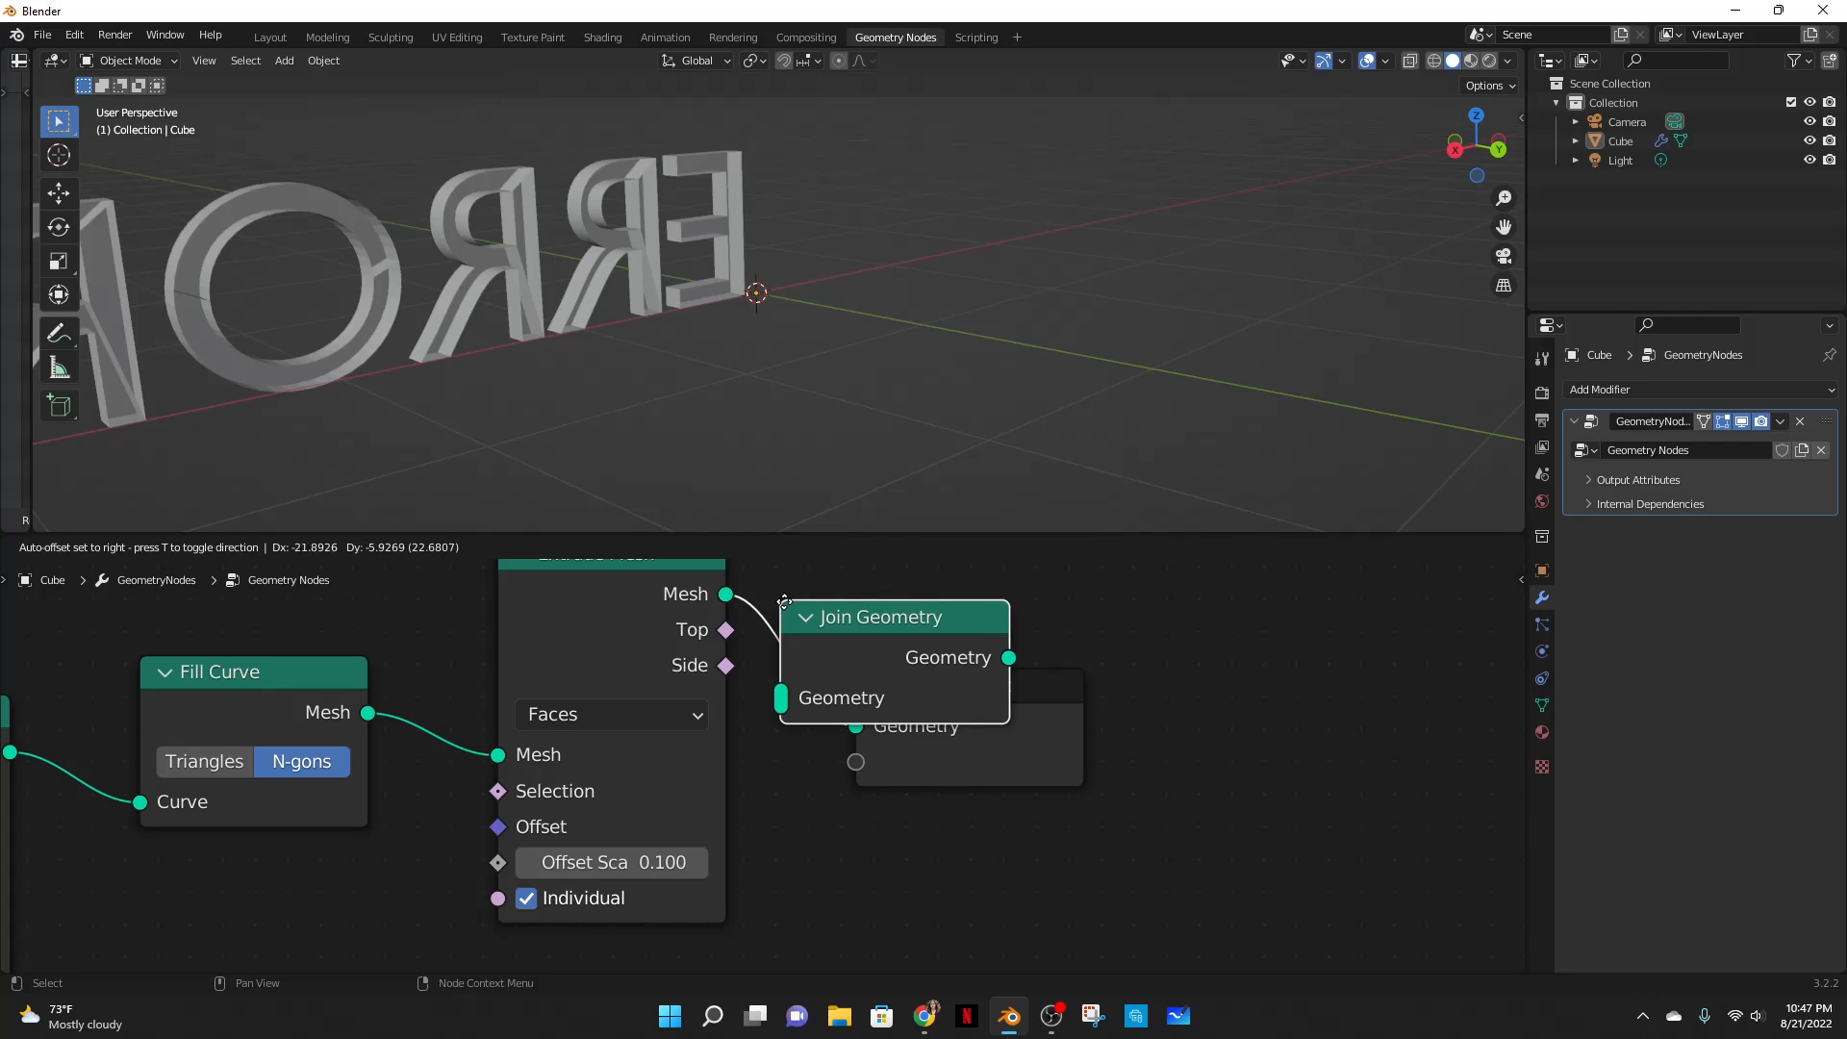
pyautogui.click(788, 604)
# - Connect the Fill Curve node's Mesh output to Join Geometry to close the back of the letters
pyautogui.moveTo(897, 800); pyautogui.dragTo(945, 900, button='middle')
pyautogui.moveTo(616, 778); pyautogui.dragTo(620, 776, button='middle')
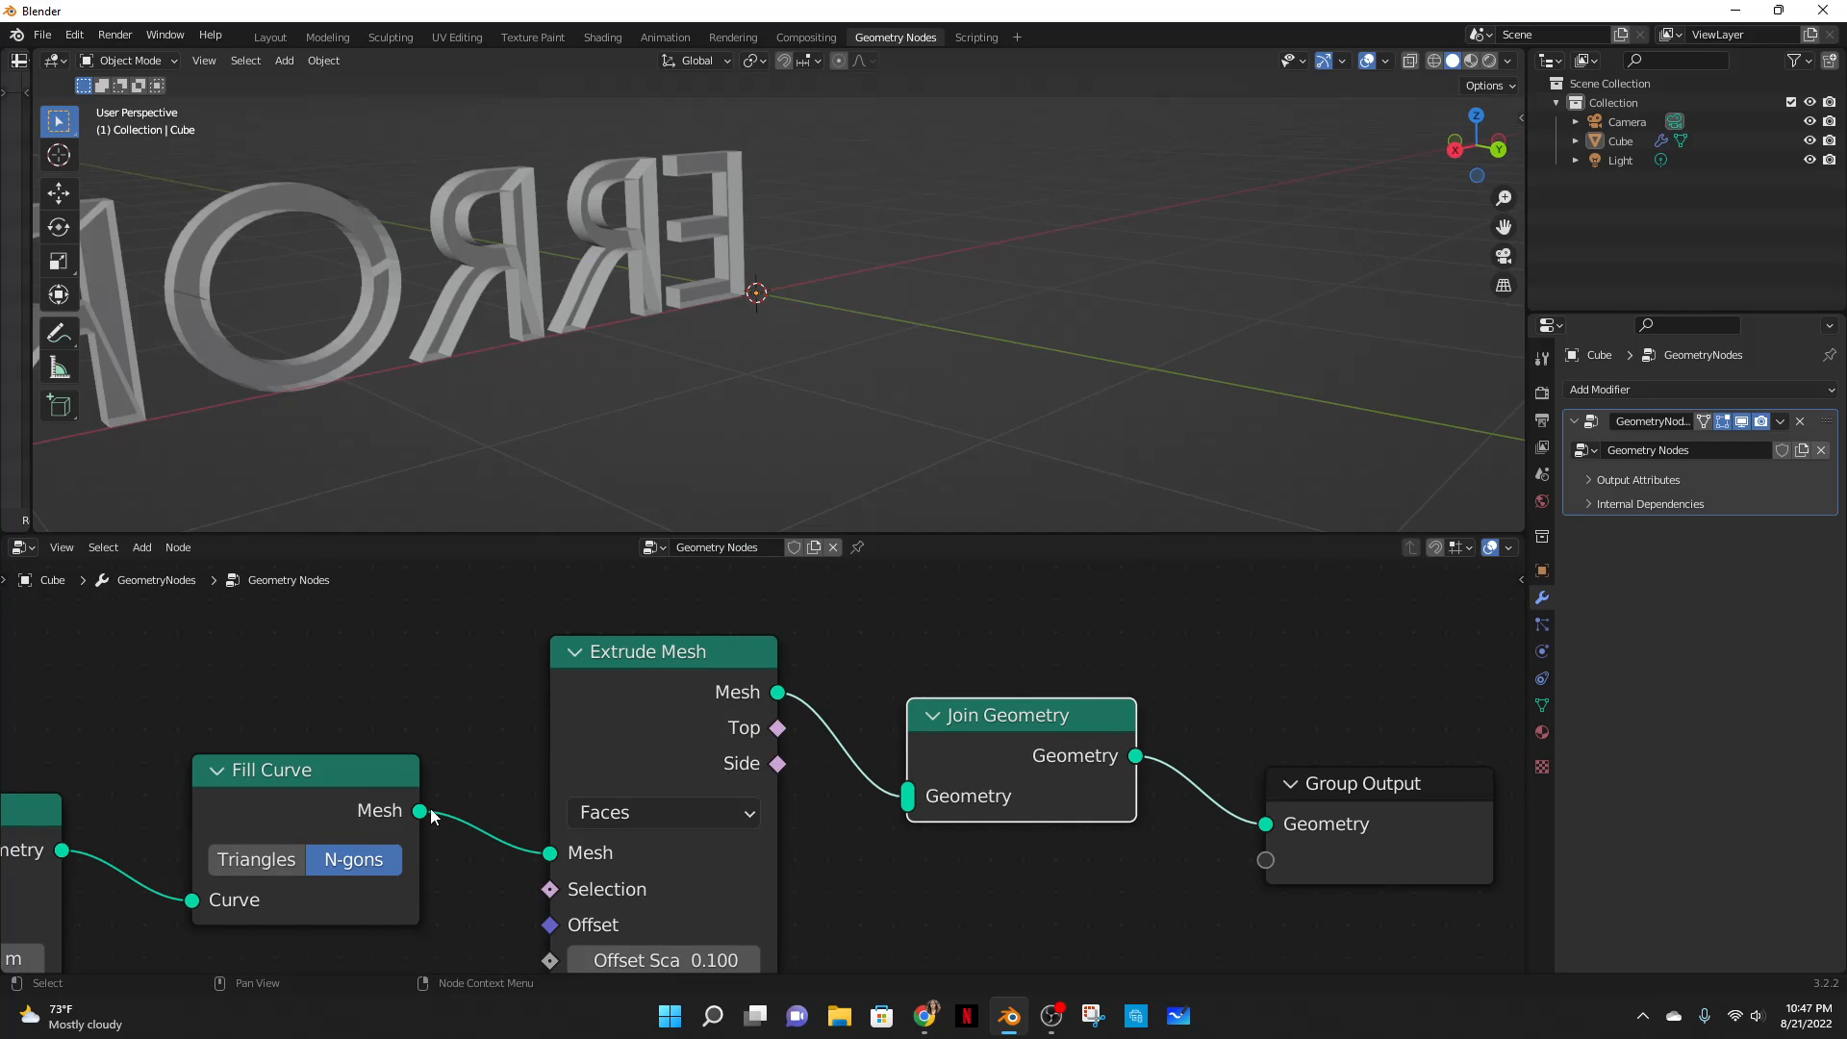
pyautogui.moveTo(432, 816); pyautogui.dragTo(908, 795)
pyautogui.moveTo(827, 472); pyautogui.dragTo(1162, 432, button='middle')
# - Switch to Chrome to view the Static font page on dafont.com, and return to Blender
pyautogui.moveTo(870, 656); pyautogui.dragTo(1518, 546, button='middle')
pyautogui.moveTo(653, 645); pyautogui.dragTo(1194, 535, button='middle')
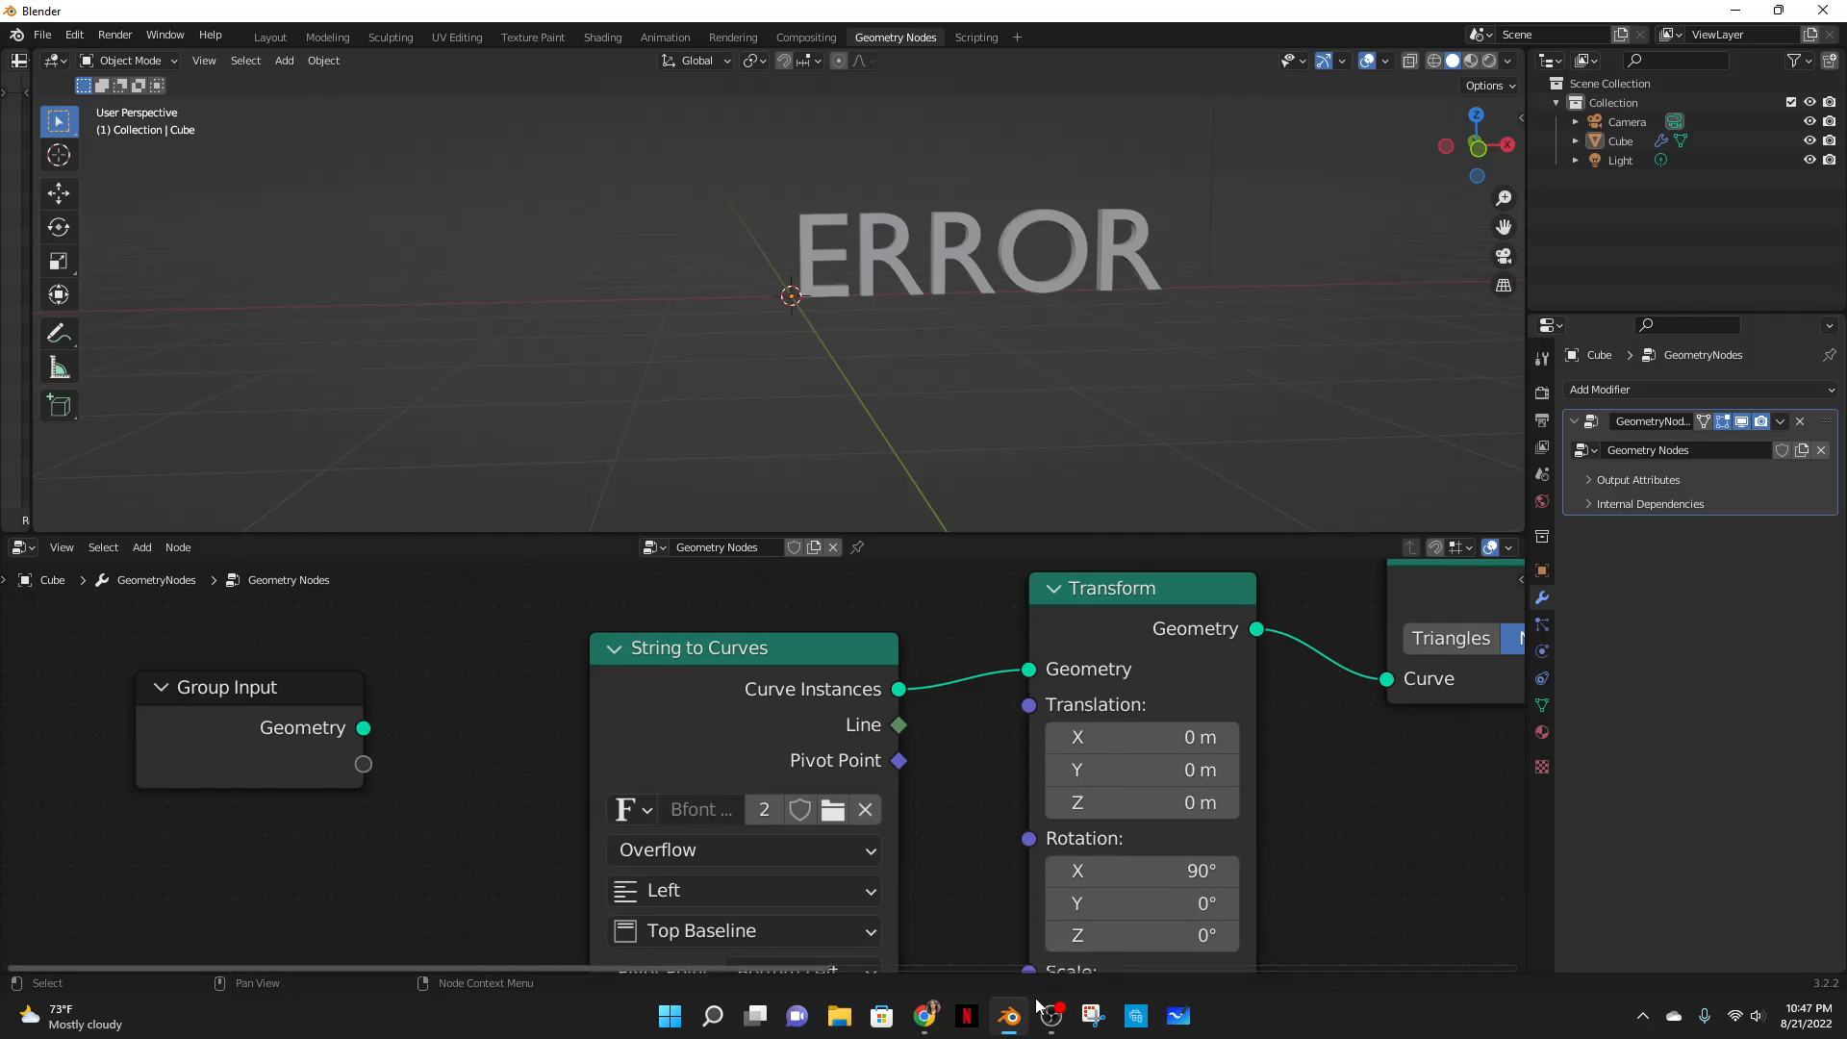
pyautogui.moveTo(940, 870); pyautogui.dragTo(975, 796, button='middle')
pyautogui.scroll(1, 976, 796)
pyautogui.click(937, 1020)
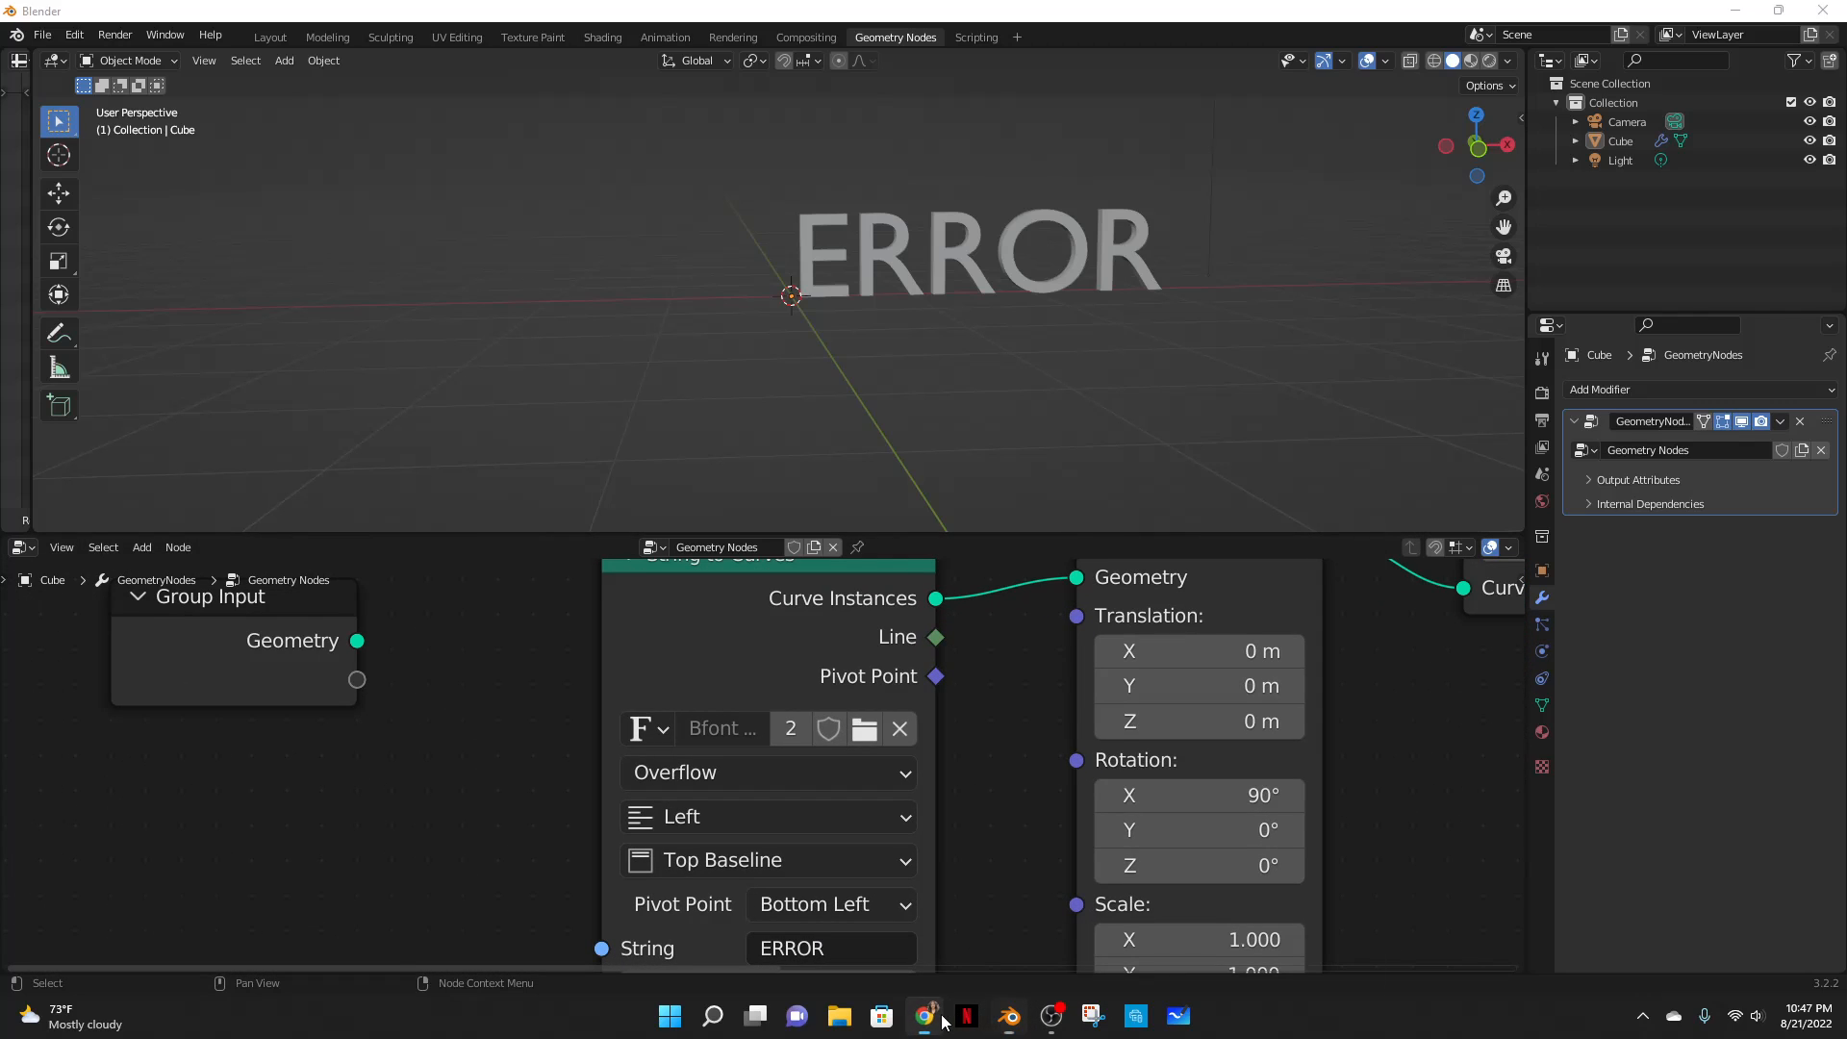
pyautogui.click(750, 21)
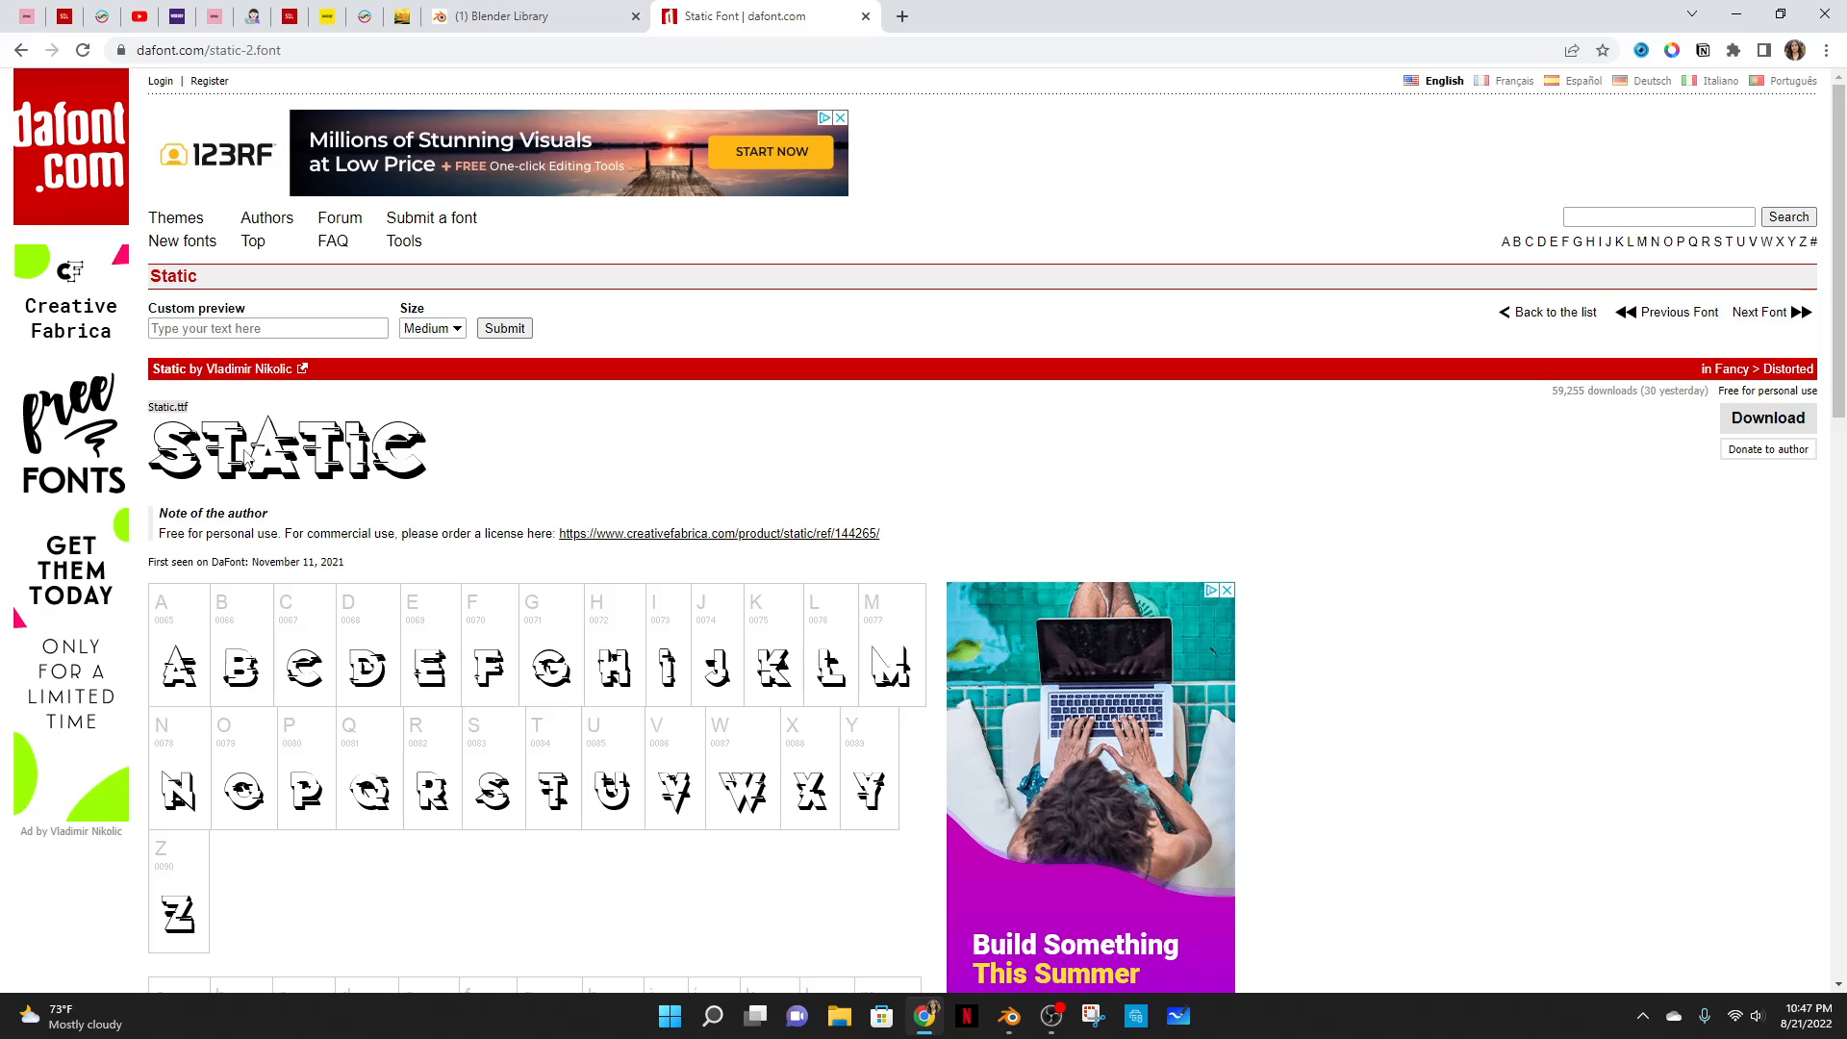
pyautogui.click(1736, 14)
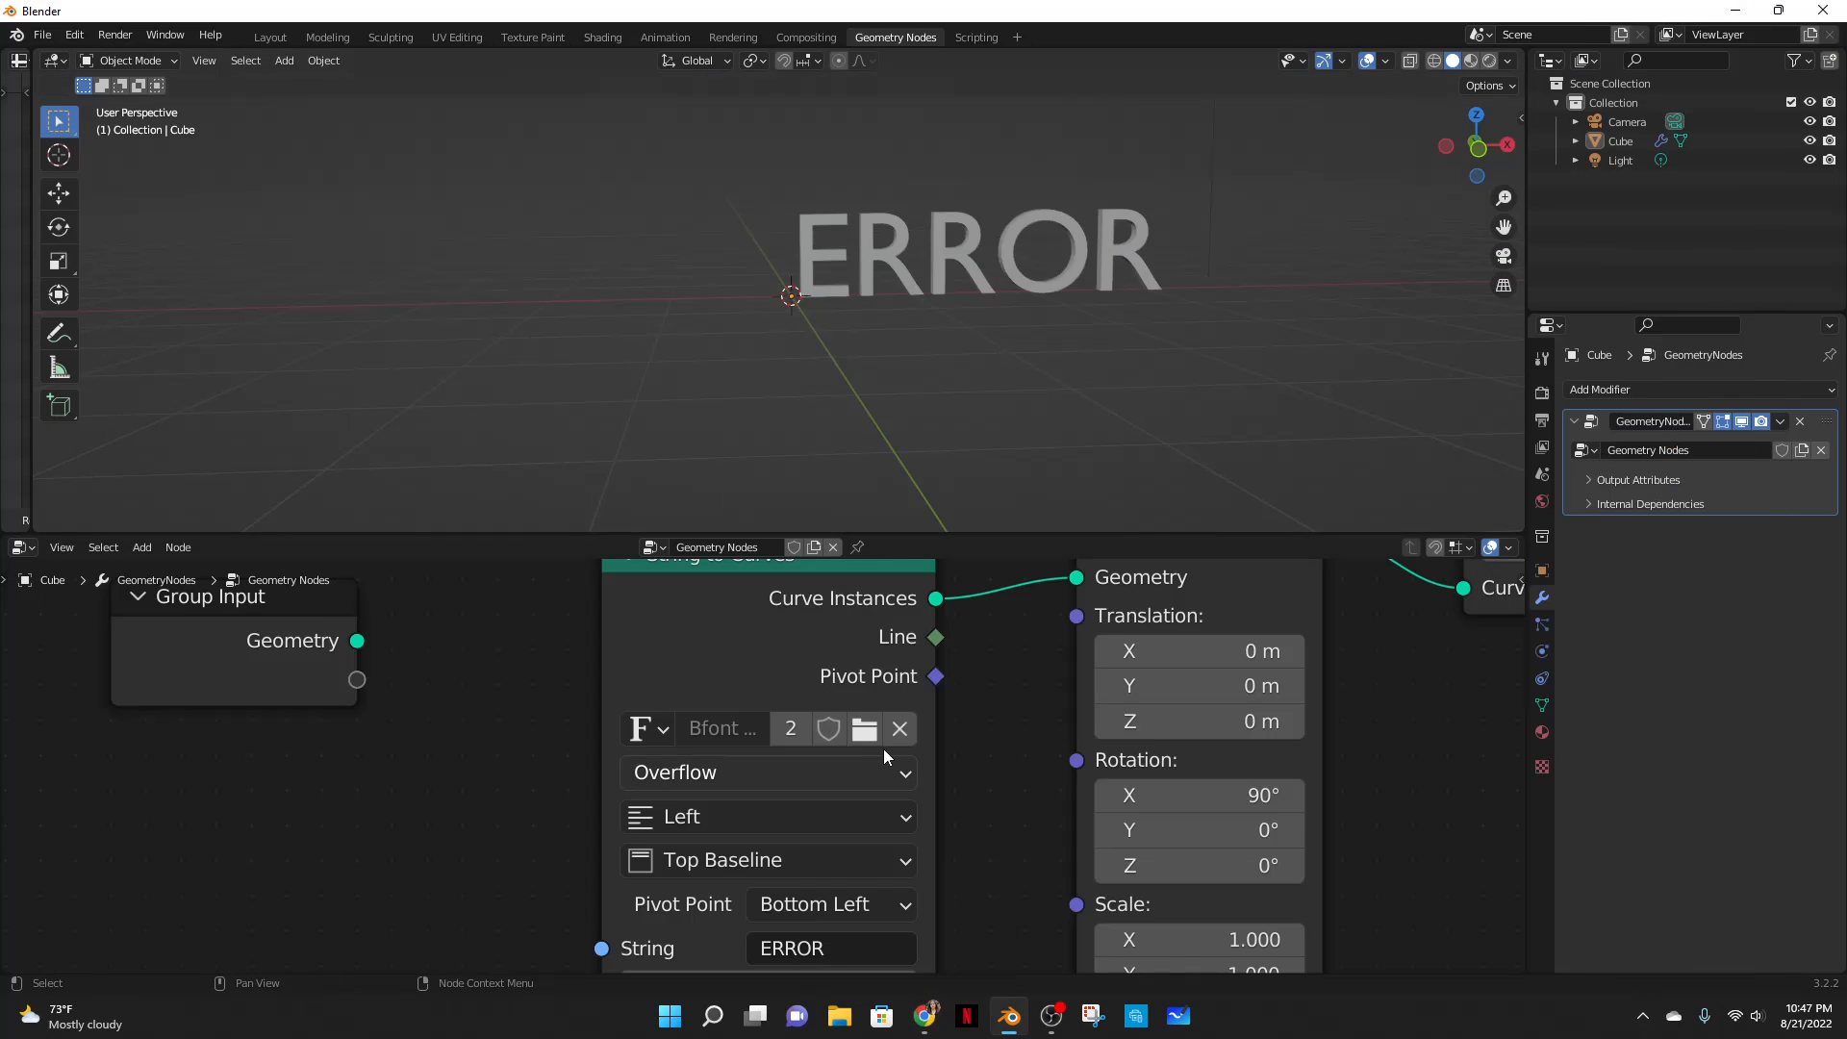
# - Load the Static Regular font (Static.ttf) from the desktop fonts folder into the String to Curves node
pyautogui.click(865, 729)
pyautogui.click(475, 366)
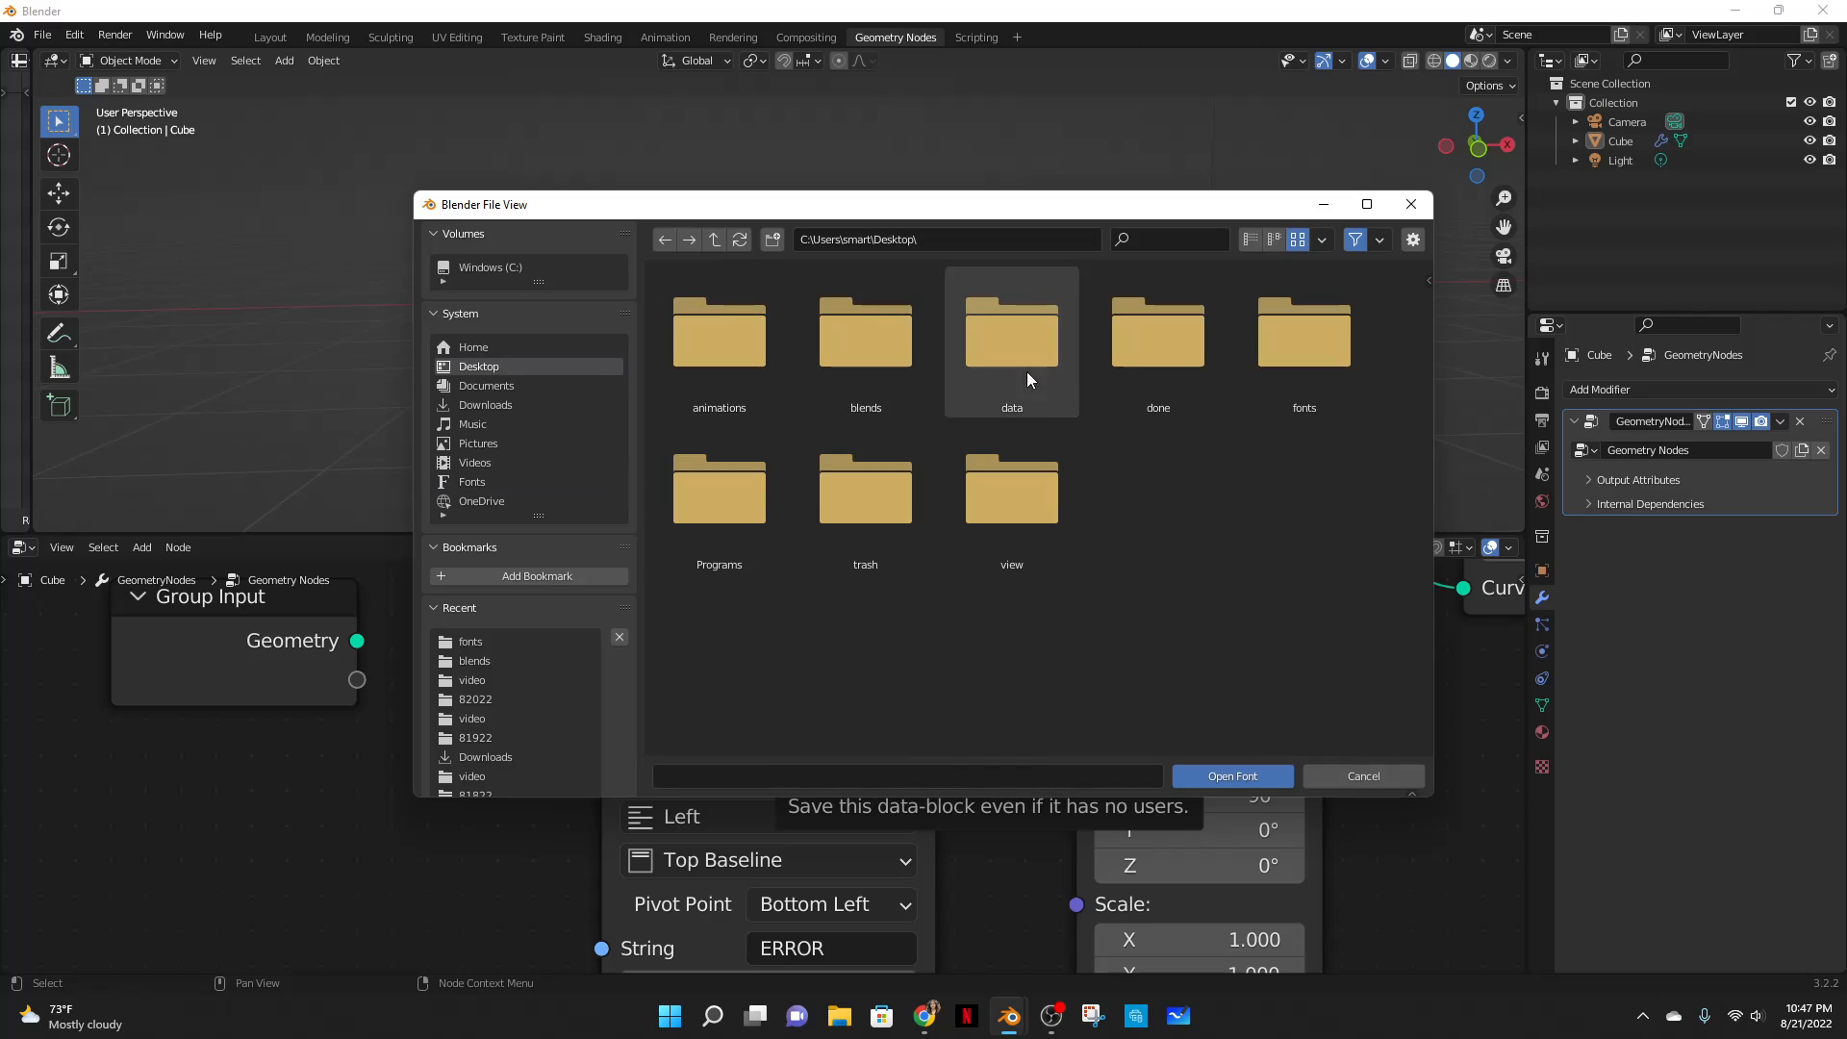
pyautogui.click(1250, 354)
pyautogui.click(740, 524)
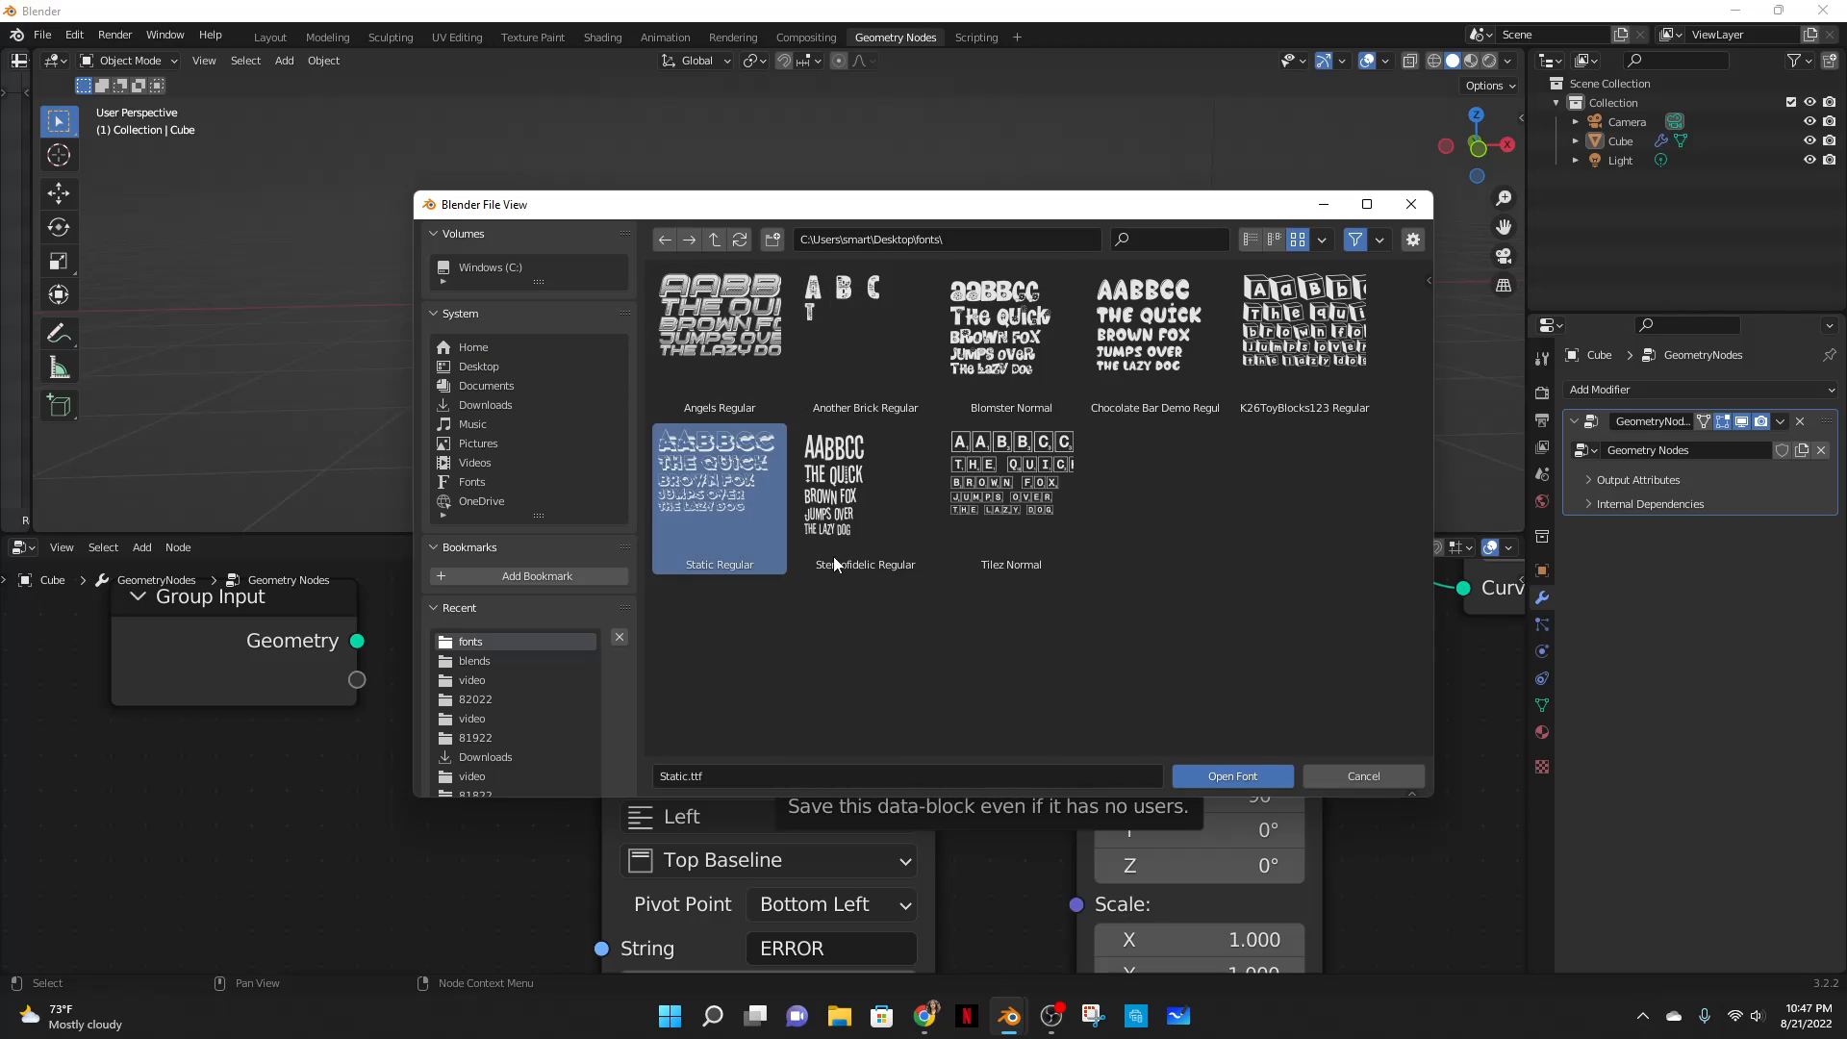
pyautogui.click(1189, 774)
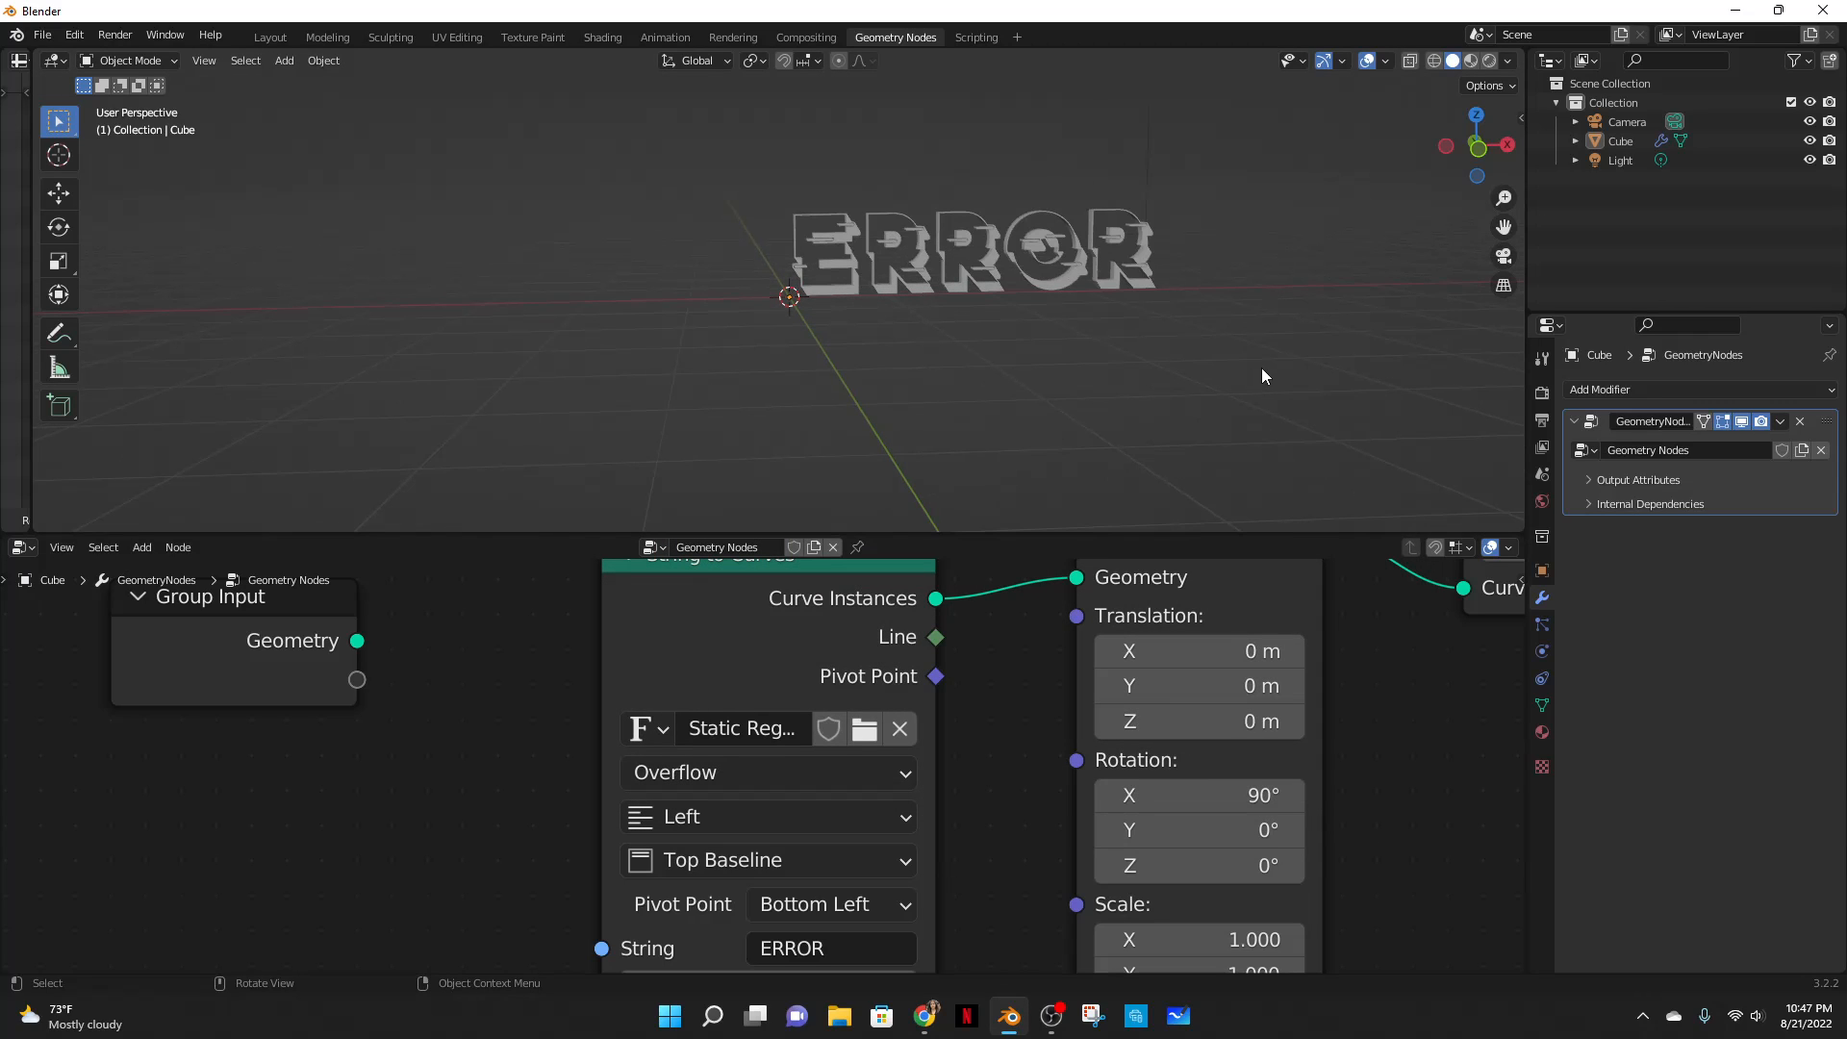
# - Insert a Set Material node between Join Geometry and Group Output and assign the existing Material to it
pyautogui.moveTo(1264, 365); pyautogui.dragTo(947, 377, button='middle')
pyautogui.scroll(-6, 1167, 721)
pyautogui.moveTo(1434, 664); pyautogui.dragTo(279, 784, button='middle')
pyautogui.moveTo(813, 317); pyautogui.dragTo(843, 302, button='middle')
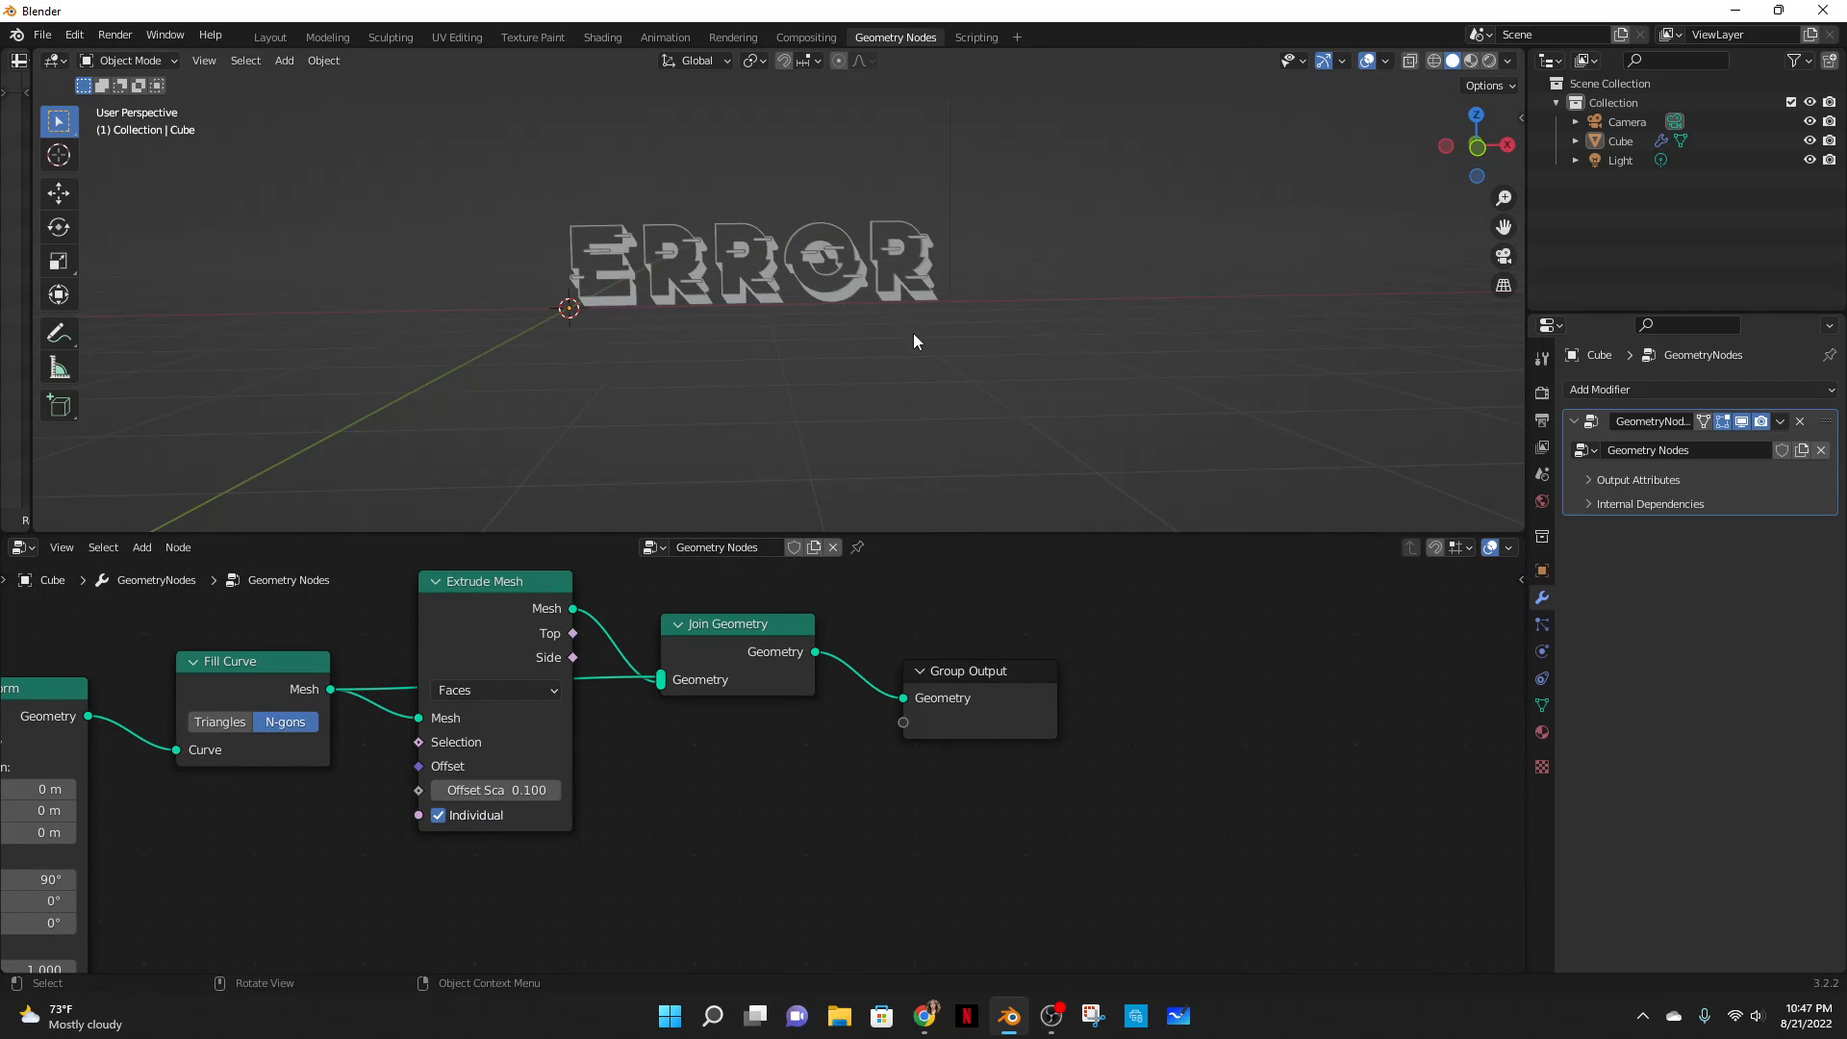
pyautogui.scroll(2, 891, 327)
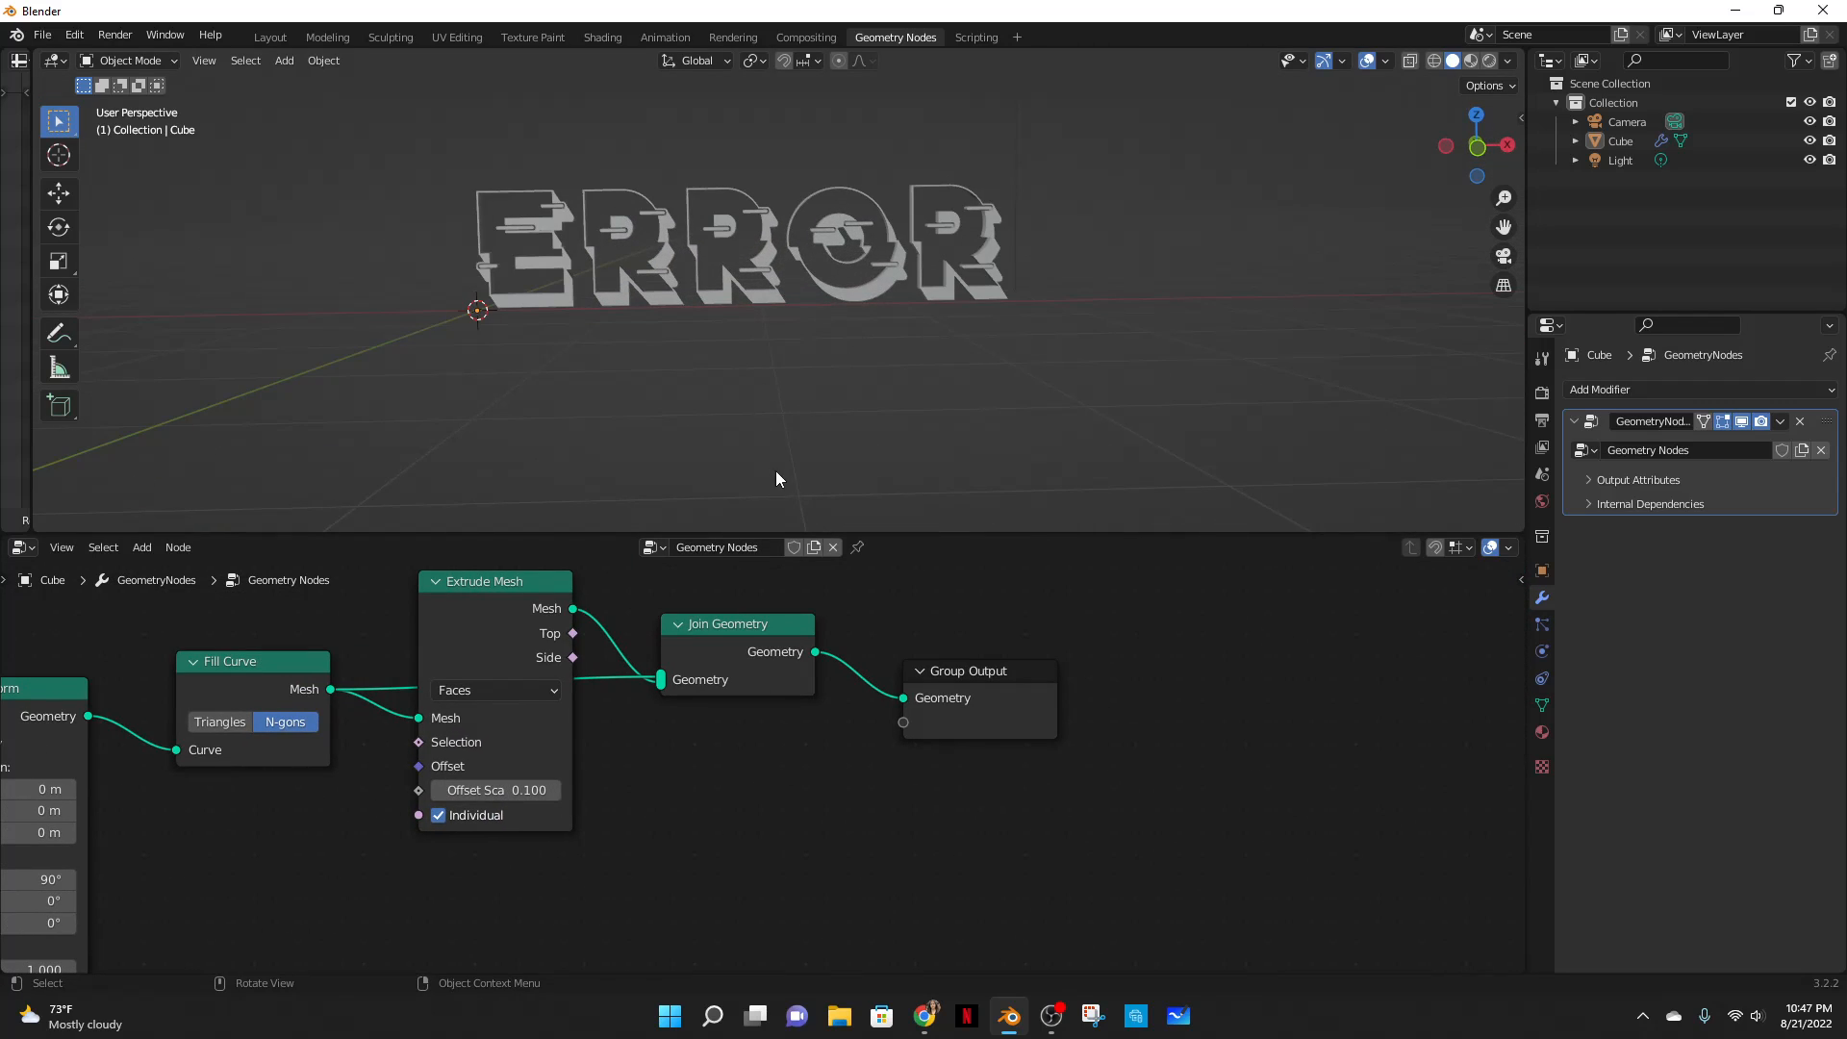
pyautogui.moveTo(998, 693); pyautogui.dragTo(1124, 661)
pyautogui.hotkey('shift', 'a')
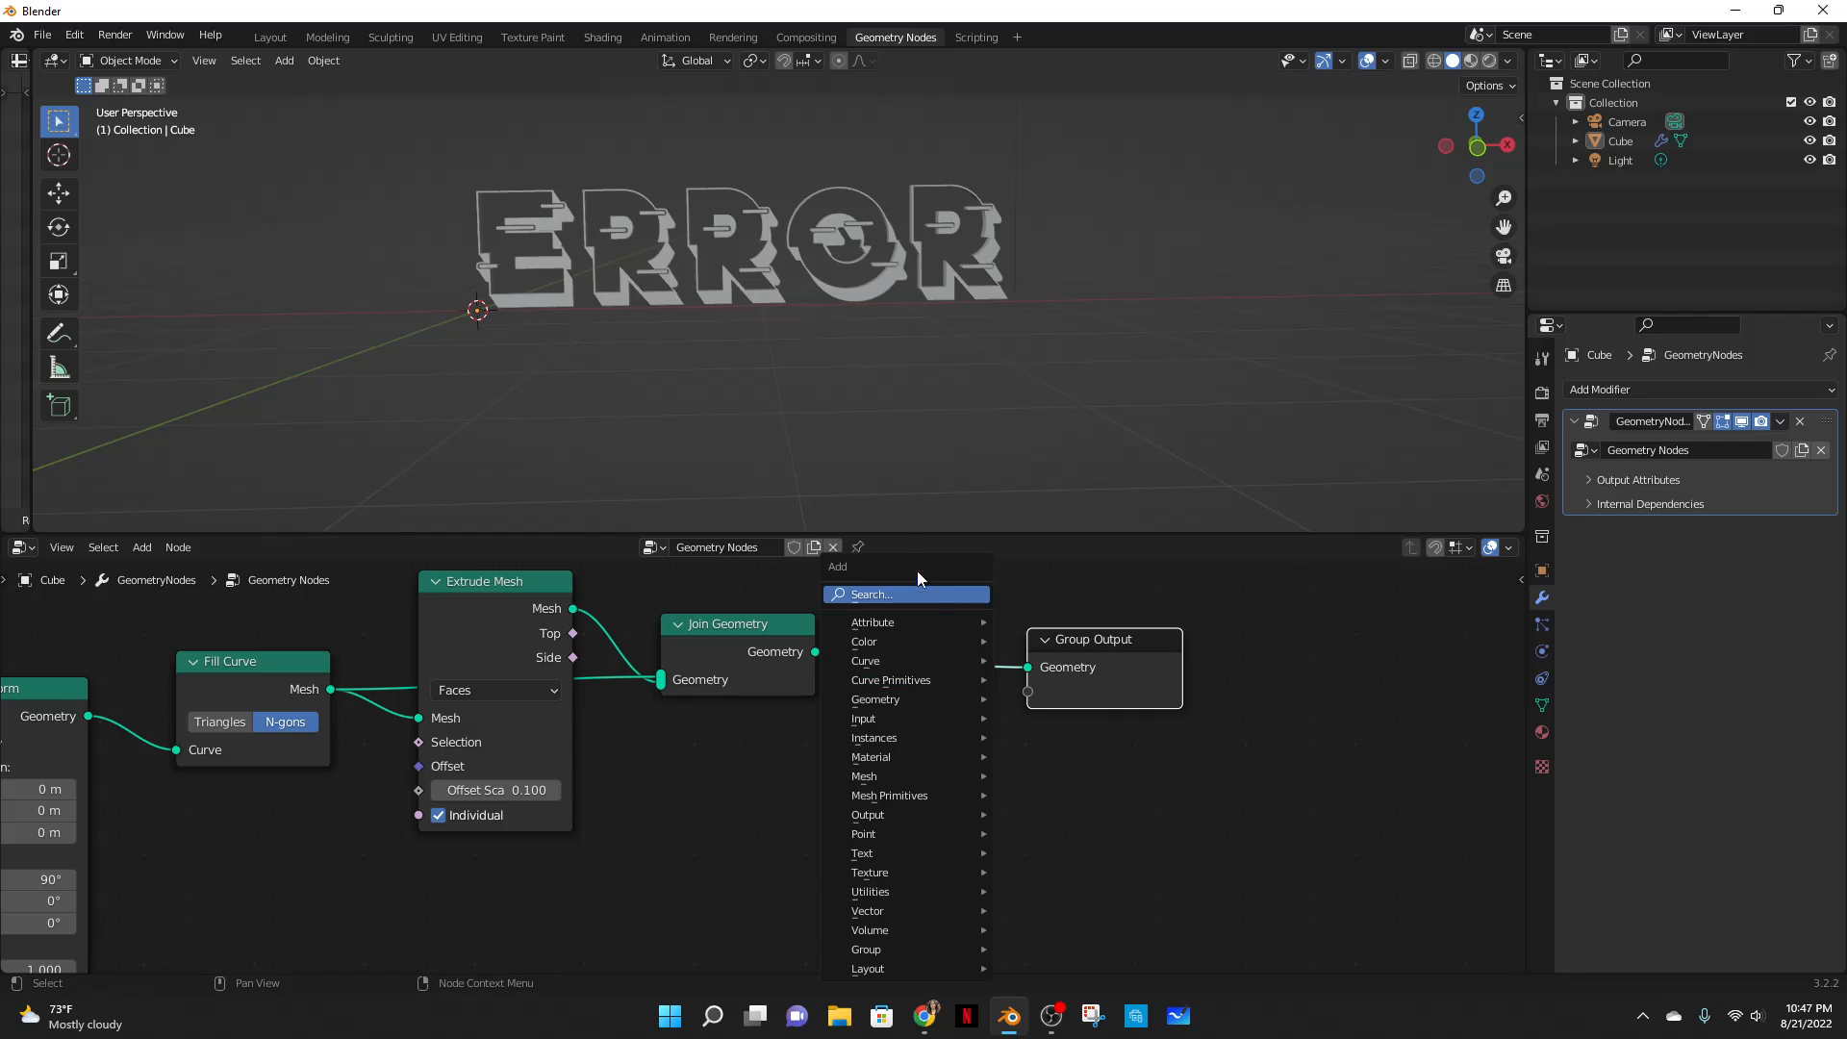
pyautogui.click(911, 590)
pyautogui.write('set mat')
pyautogui.press('Return')
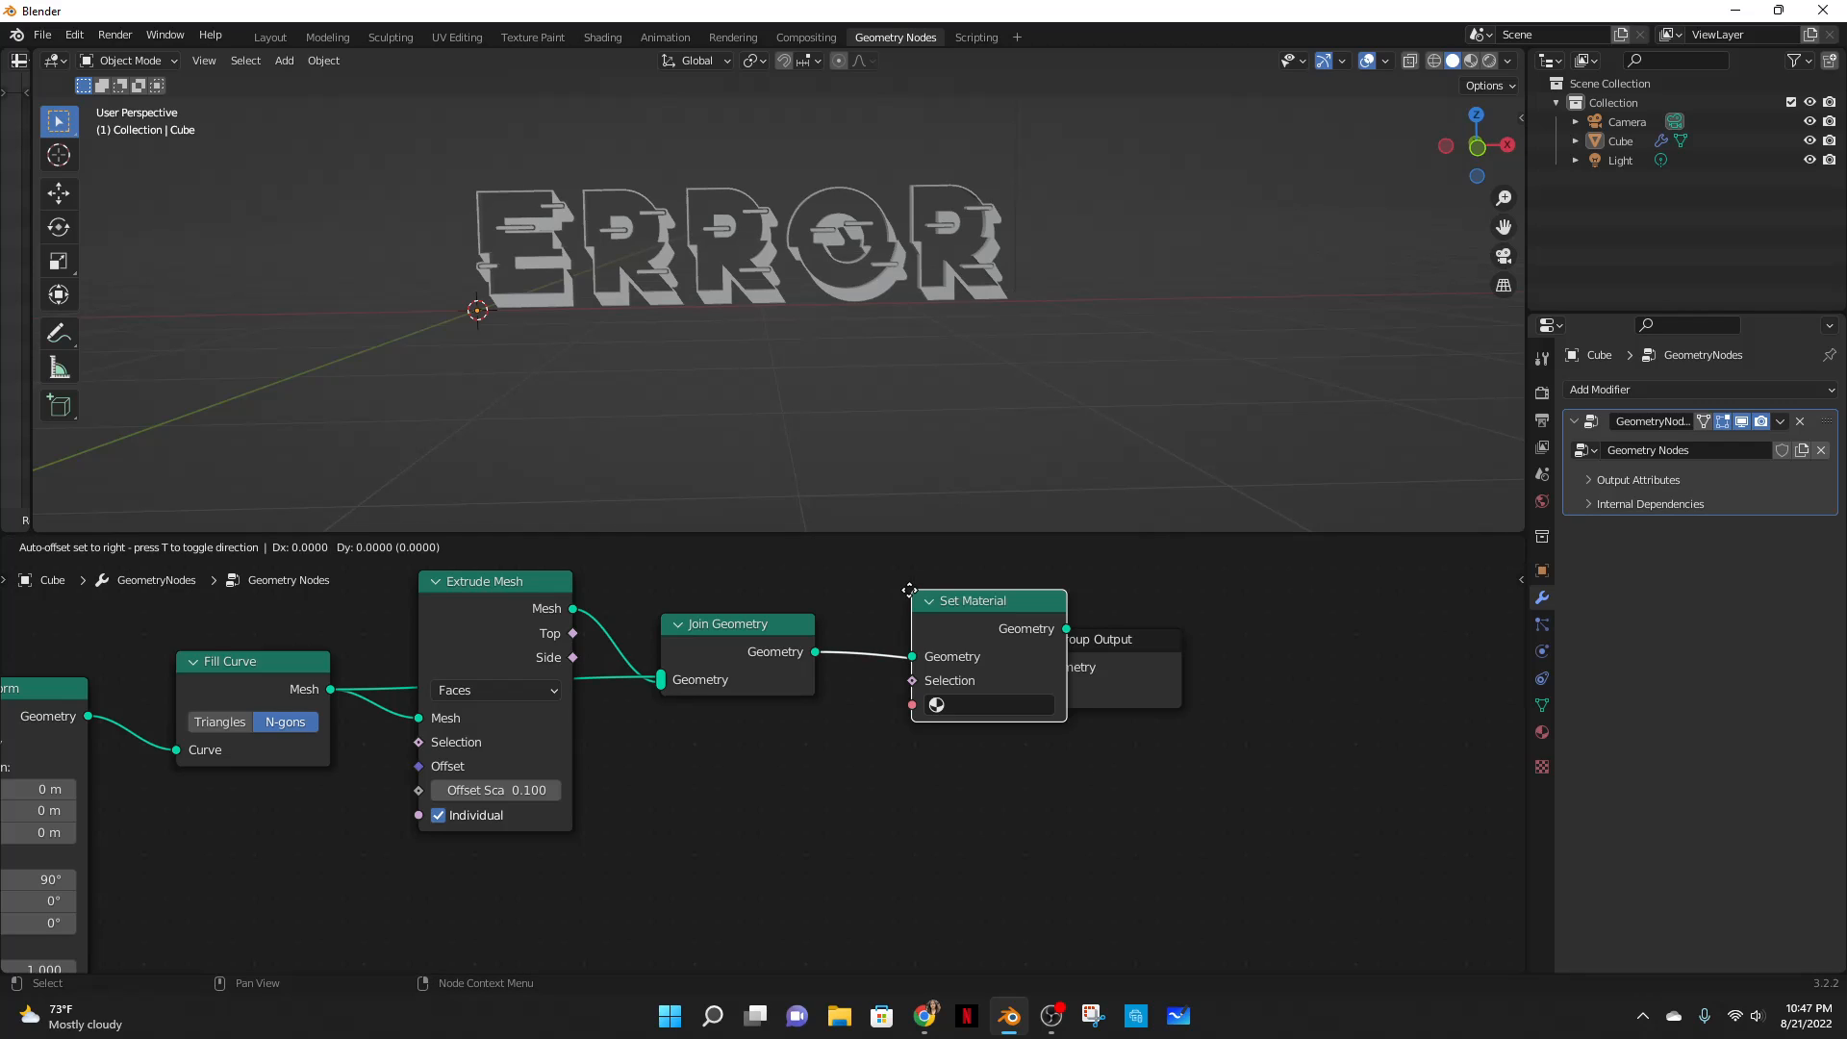
pyautogui.click(904, 606)
pyautogui.click(928, 720)
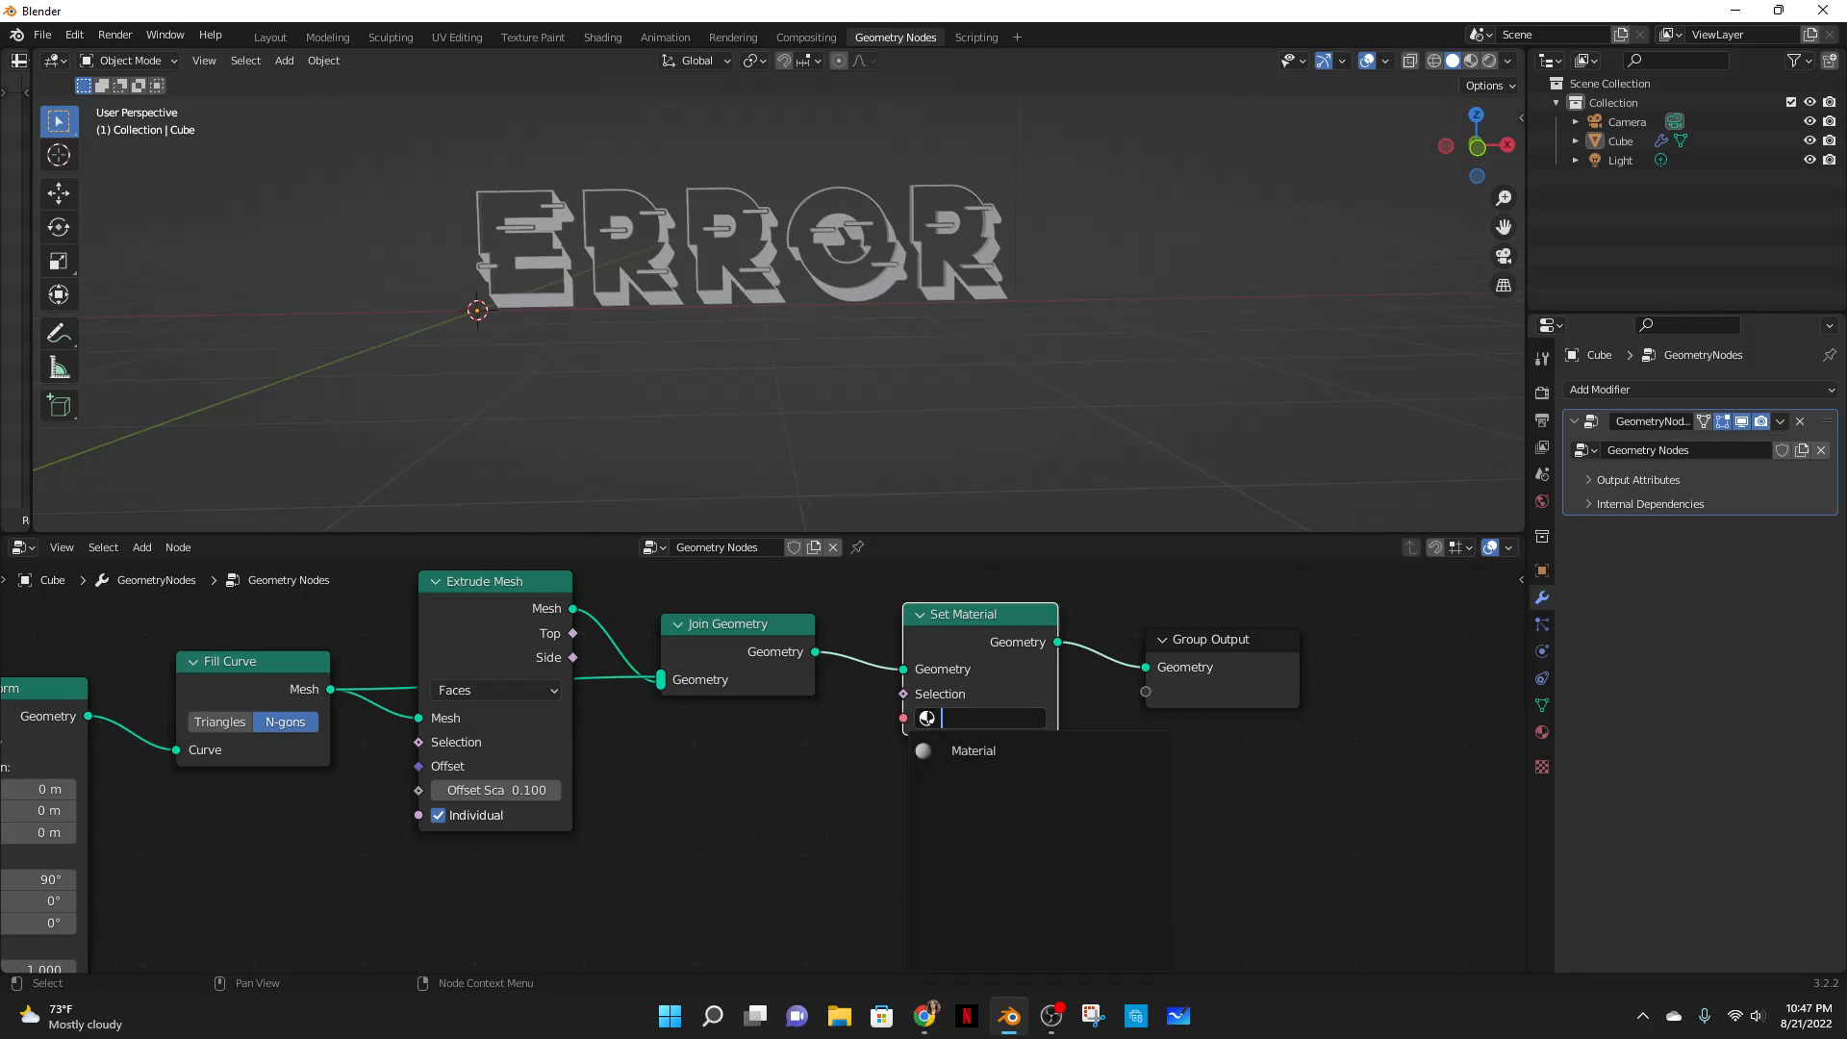
pyautogui.click(1000, 748)
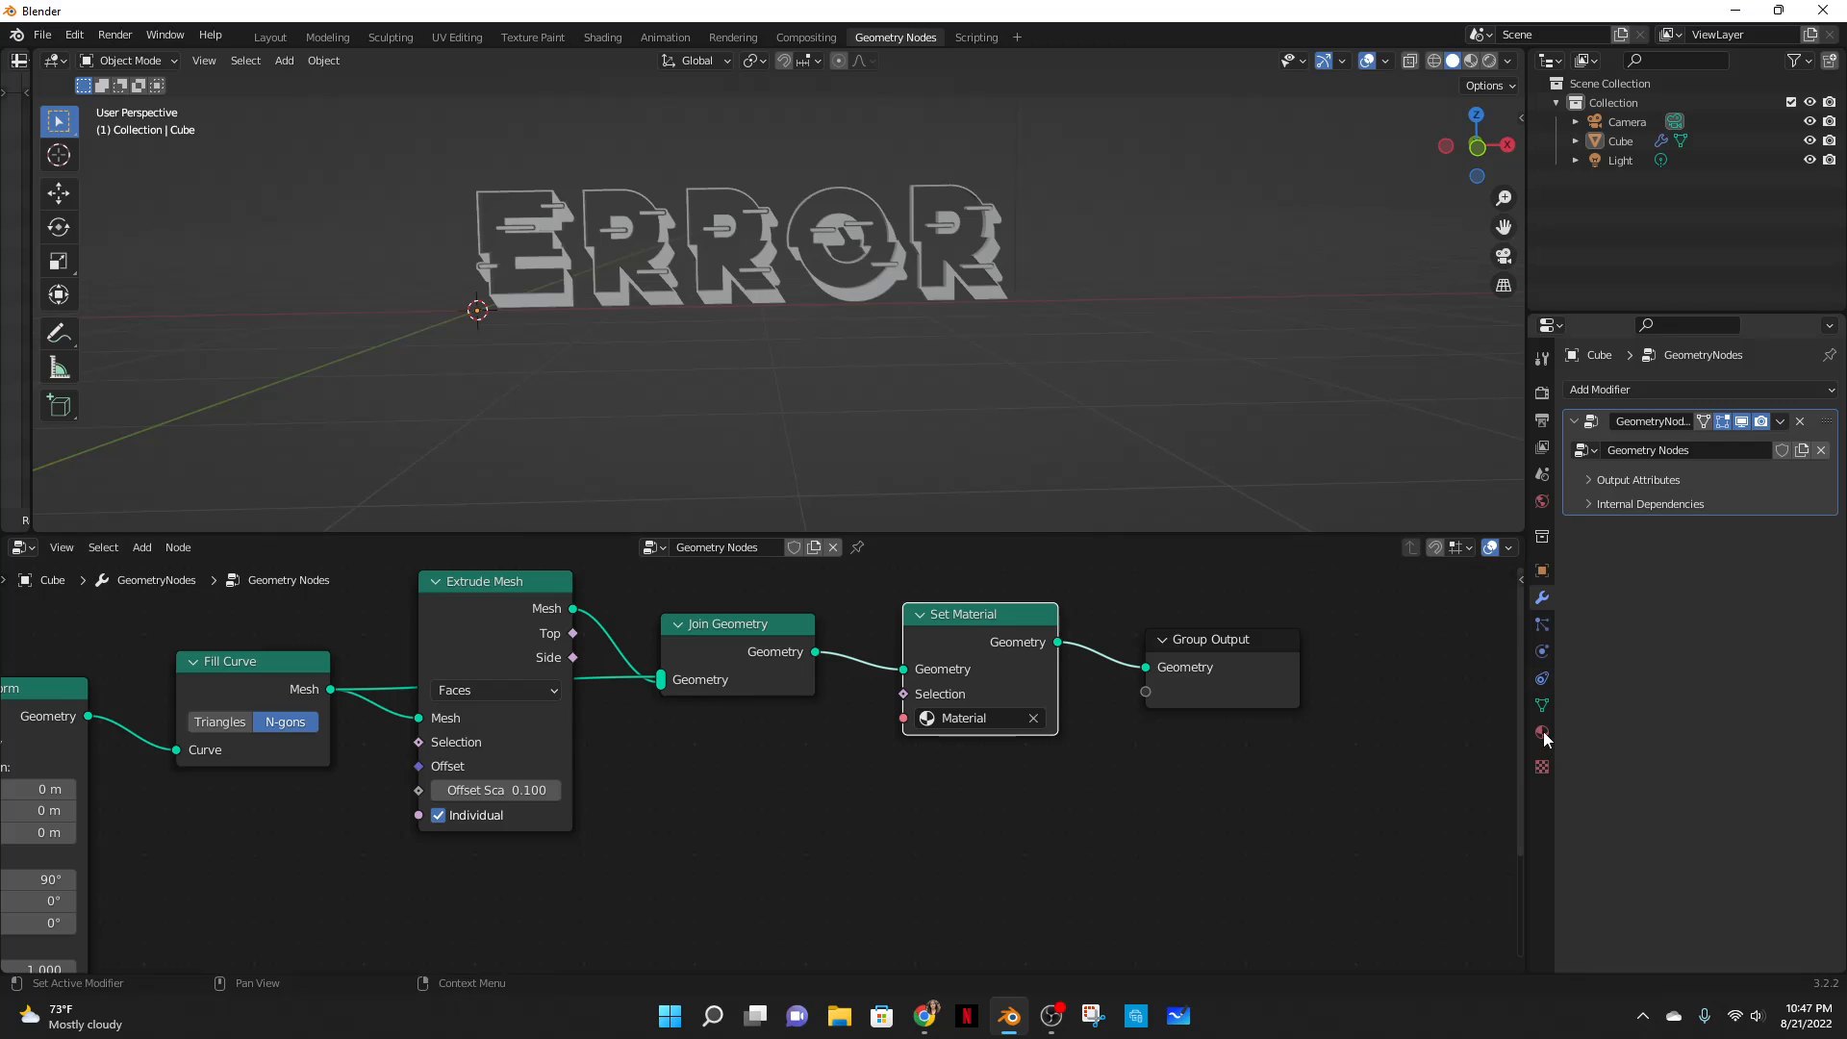
# - Switch the viewport to material preview and change the text material's surface shader to Emission
pyautogui.click(1661, 503)
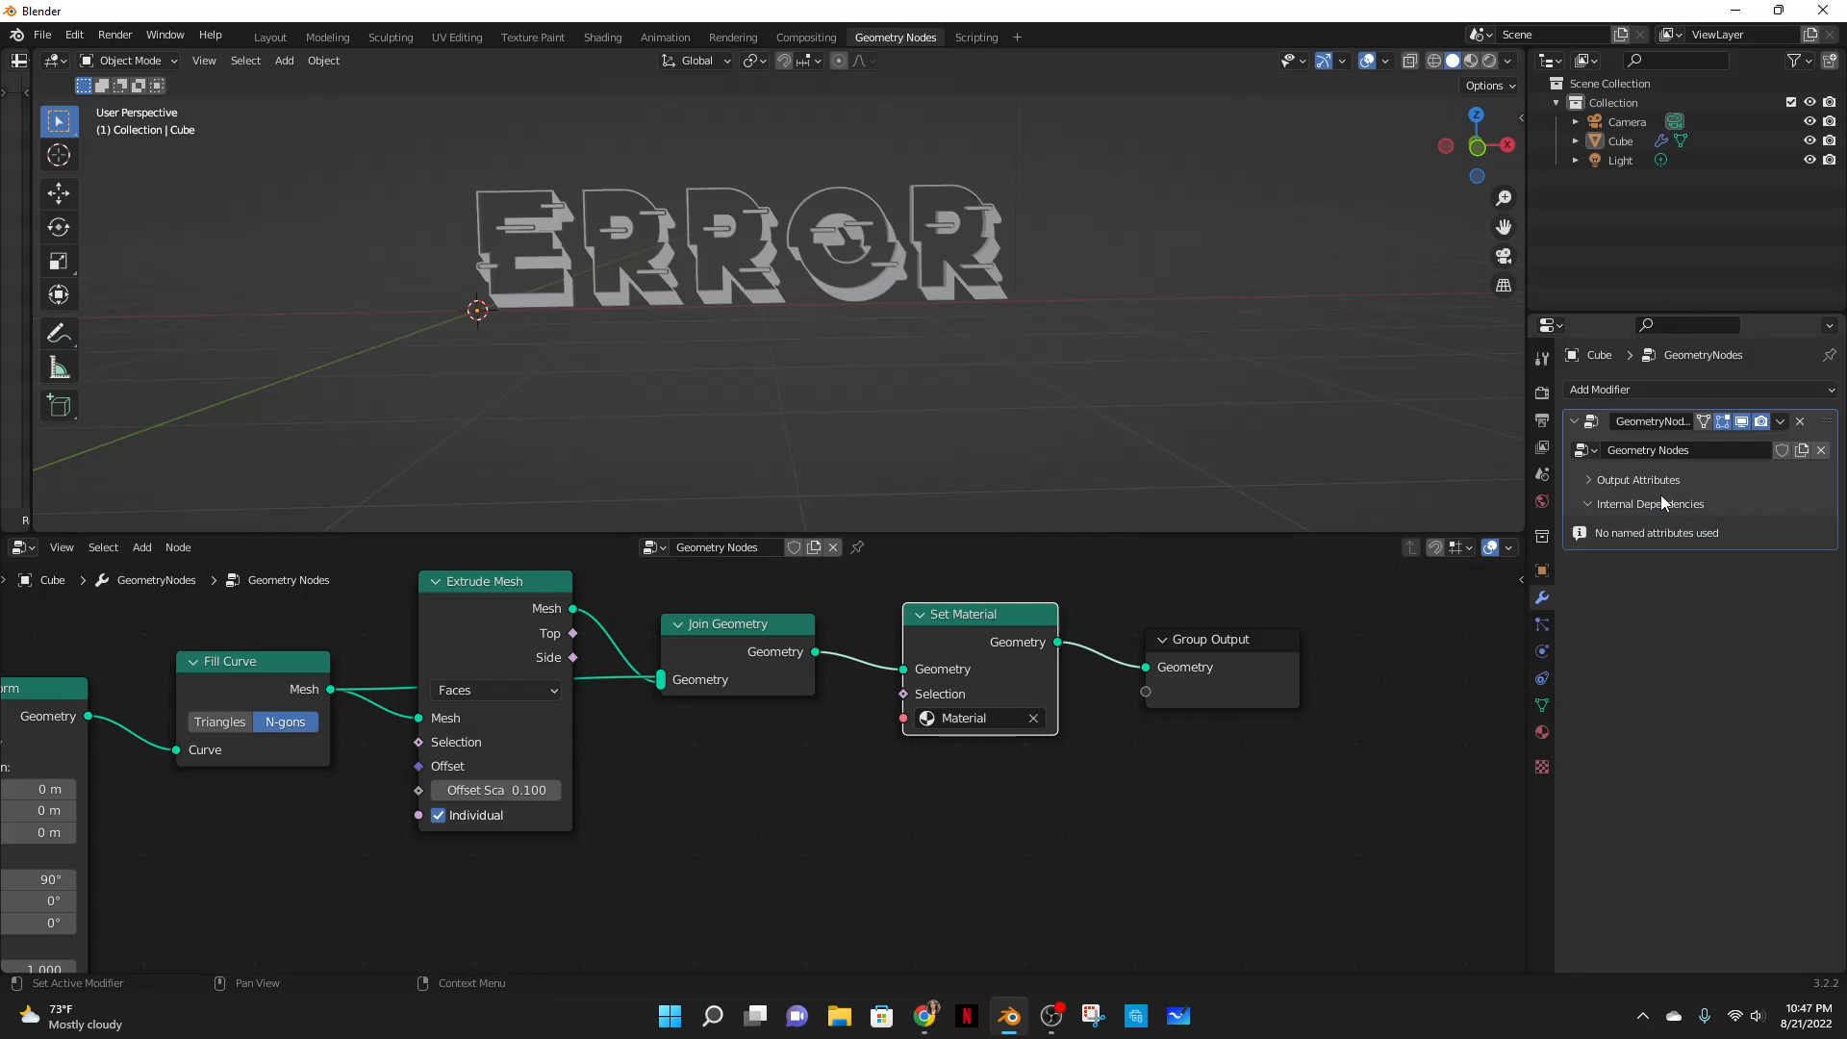
pyautogui.click(1473, 60)
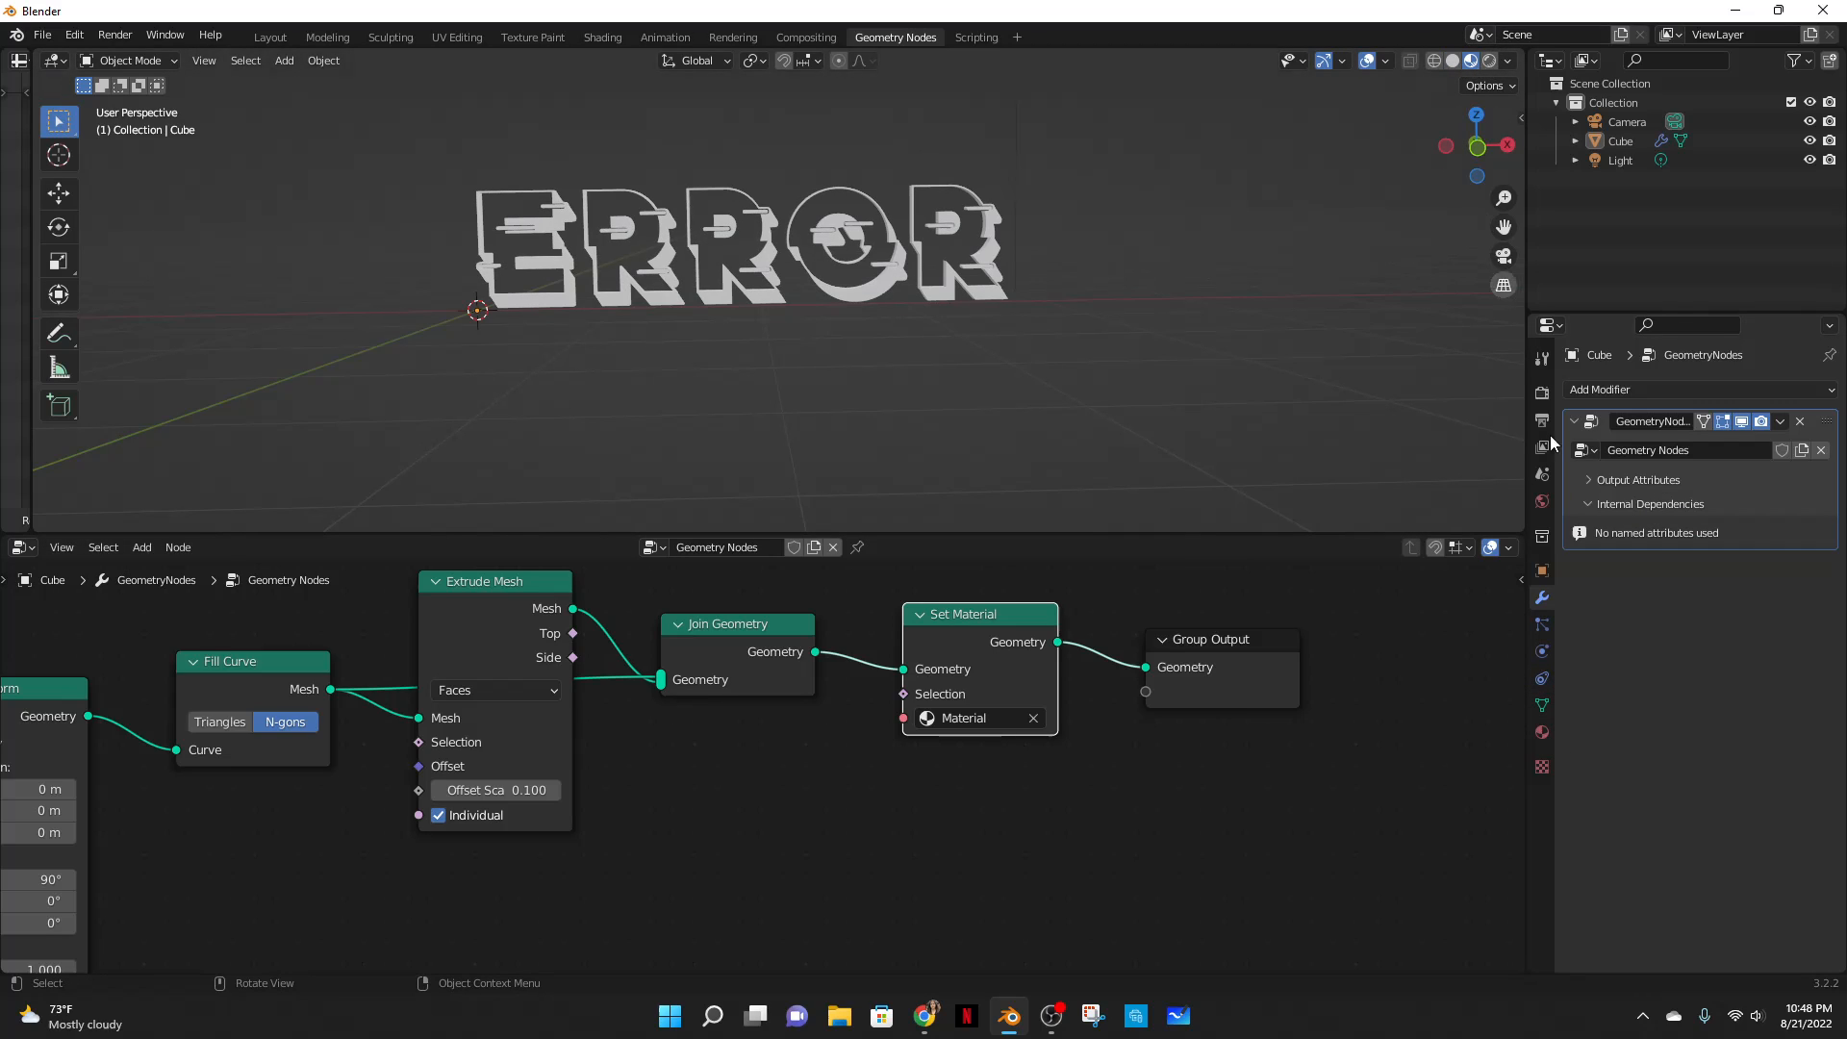
pyautogui.click(1545, 731)
pyautogui.click(1717, 592)
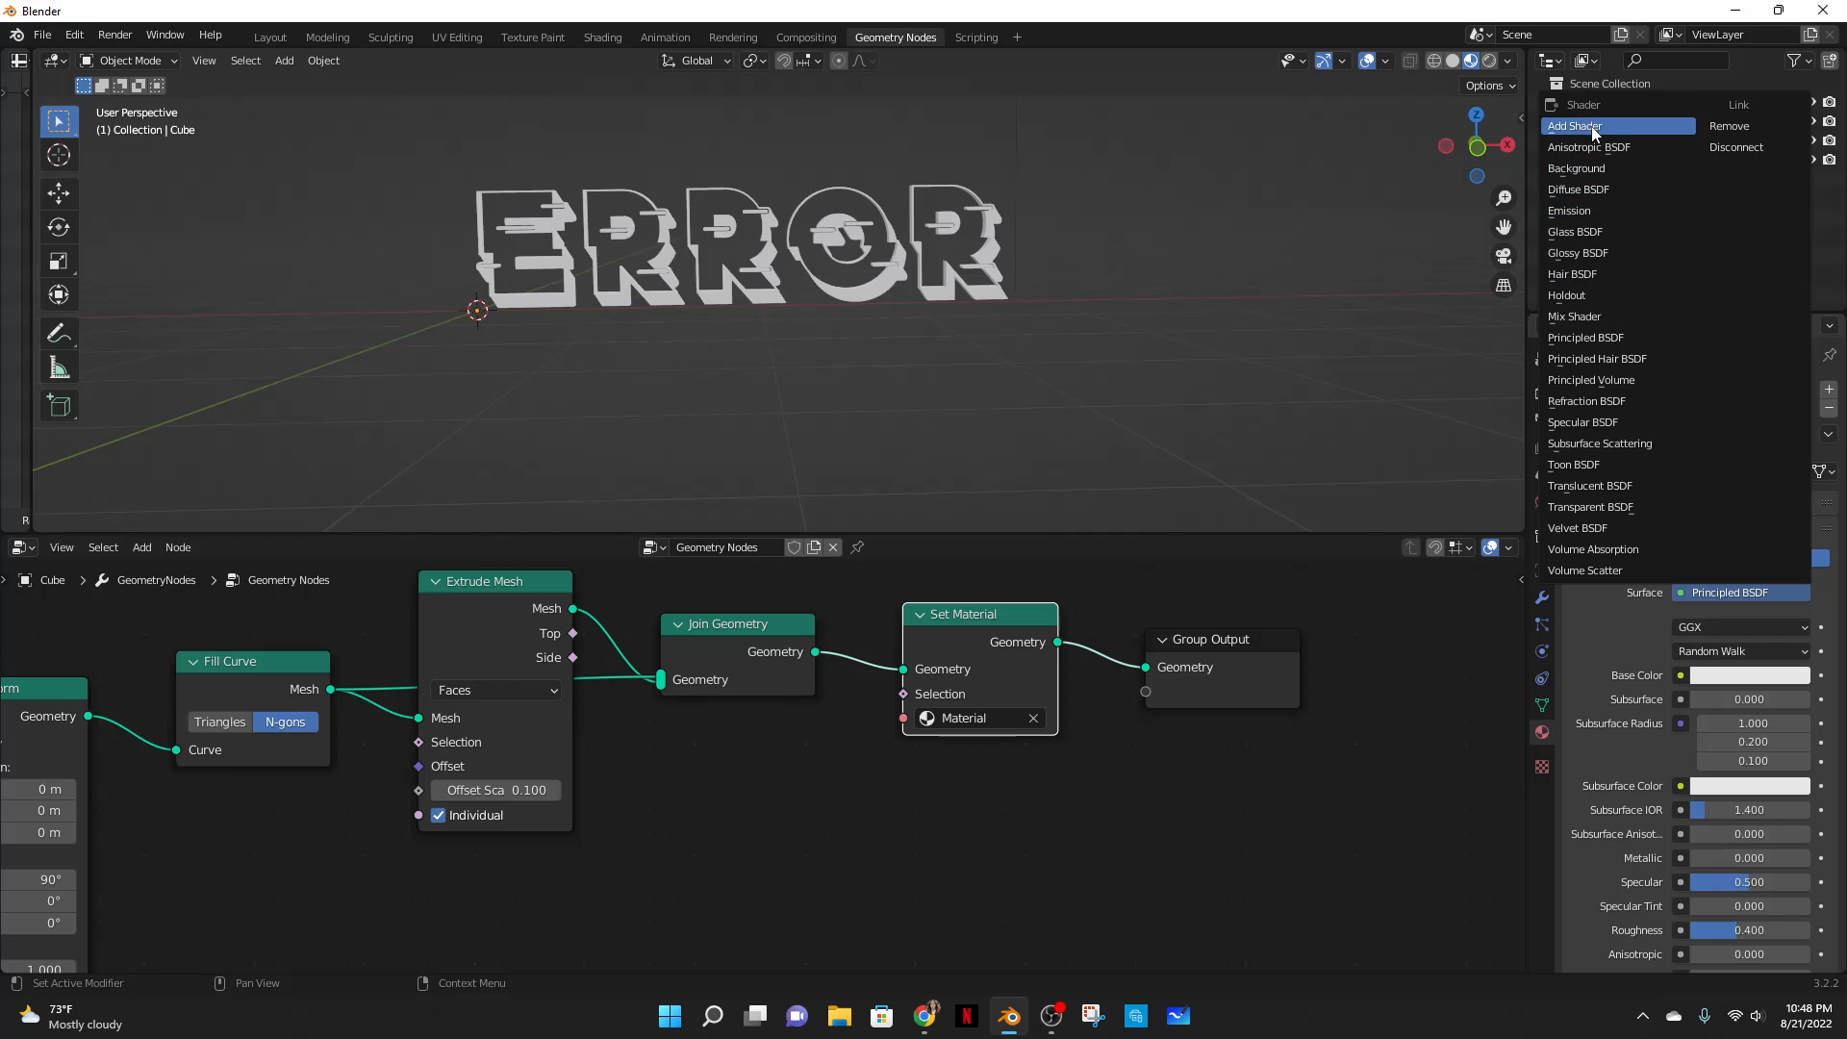
pyautogui.click(1577, 211)
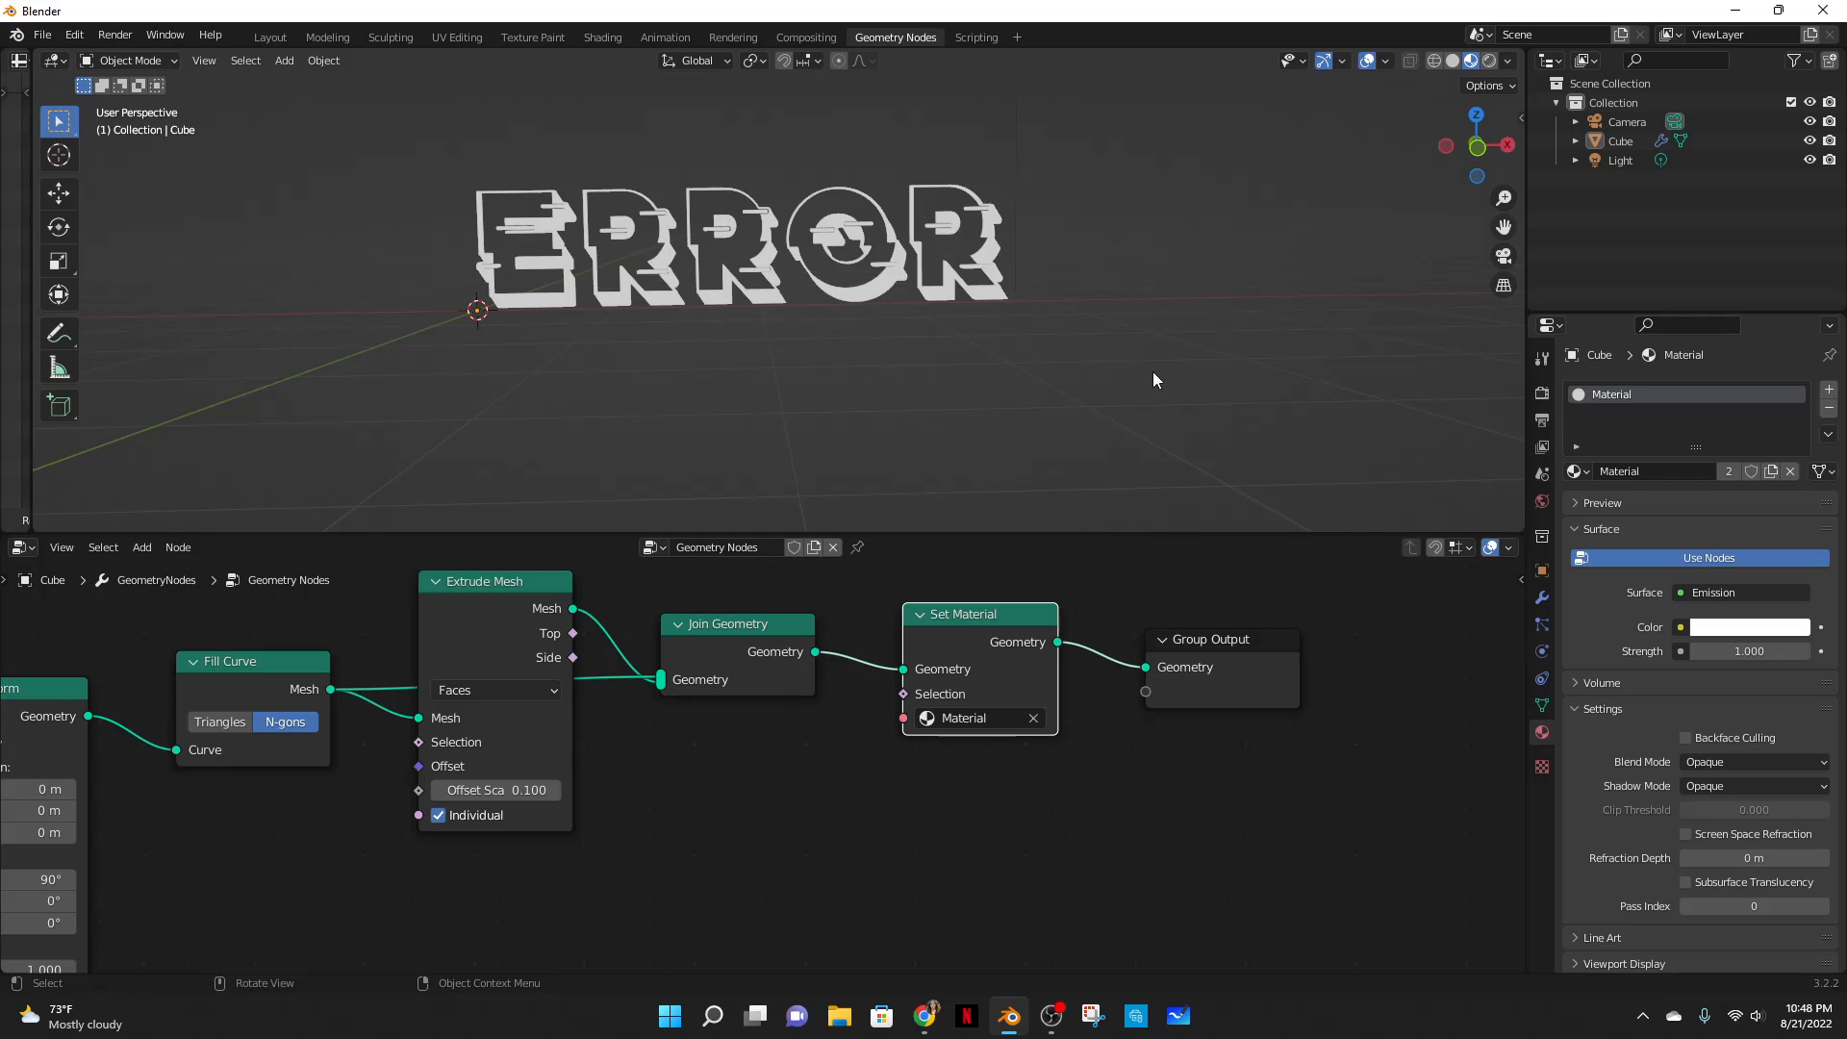
# - Add a mesh plane, enlarging and moving it so it lies as a wide floor under the ERROR text
pyautogui.hotkey('shift', 'a')
pyautogui.moveTo(1078, 373)
pyautogui.click(1302, 373)
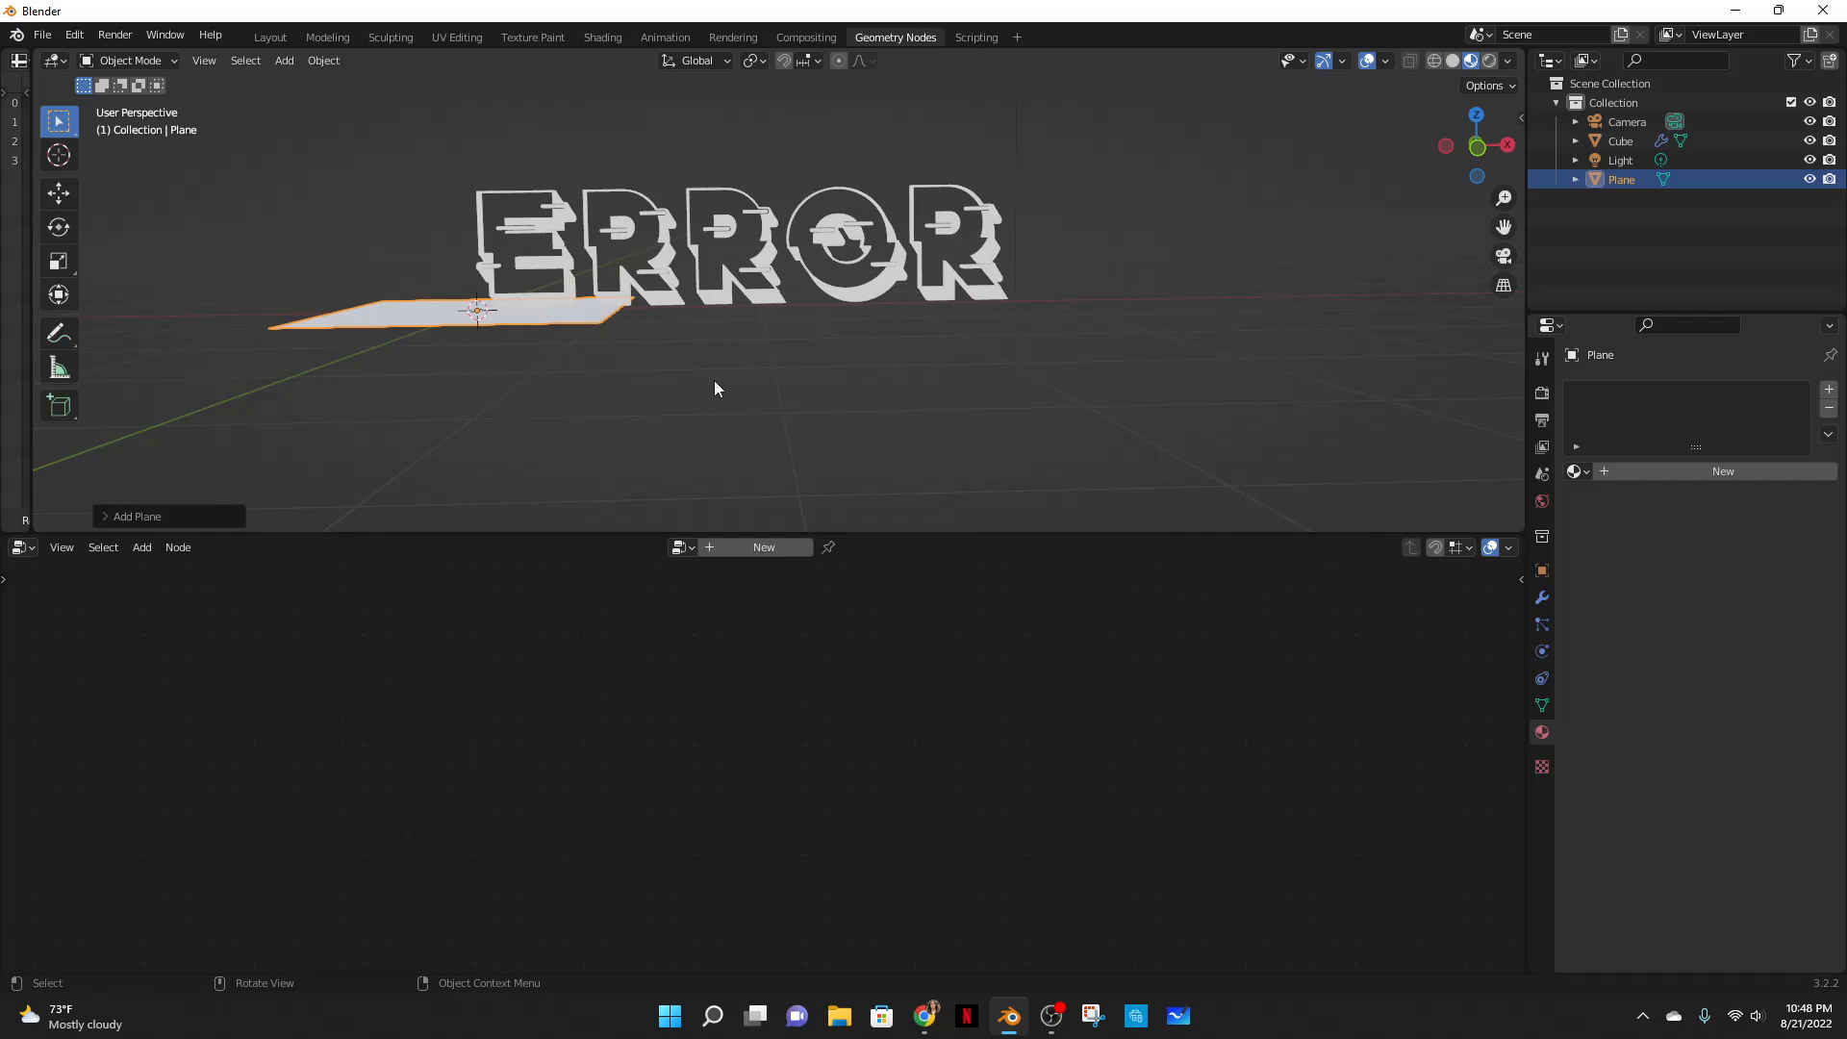
pyautogui.press('s')
pyautogui.click(922, 339)
pyautogui.moveTo(922, 338); pyautogui.dragTo(892, 400, button='middle')
pyautogui.press('g')
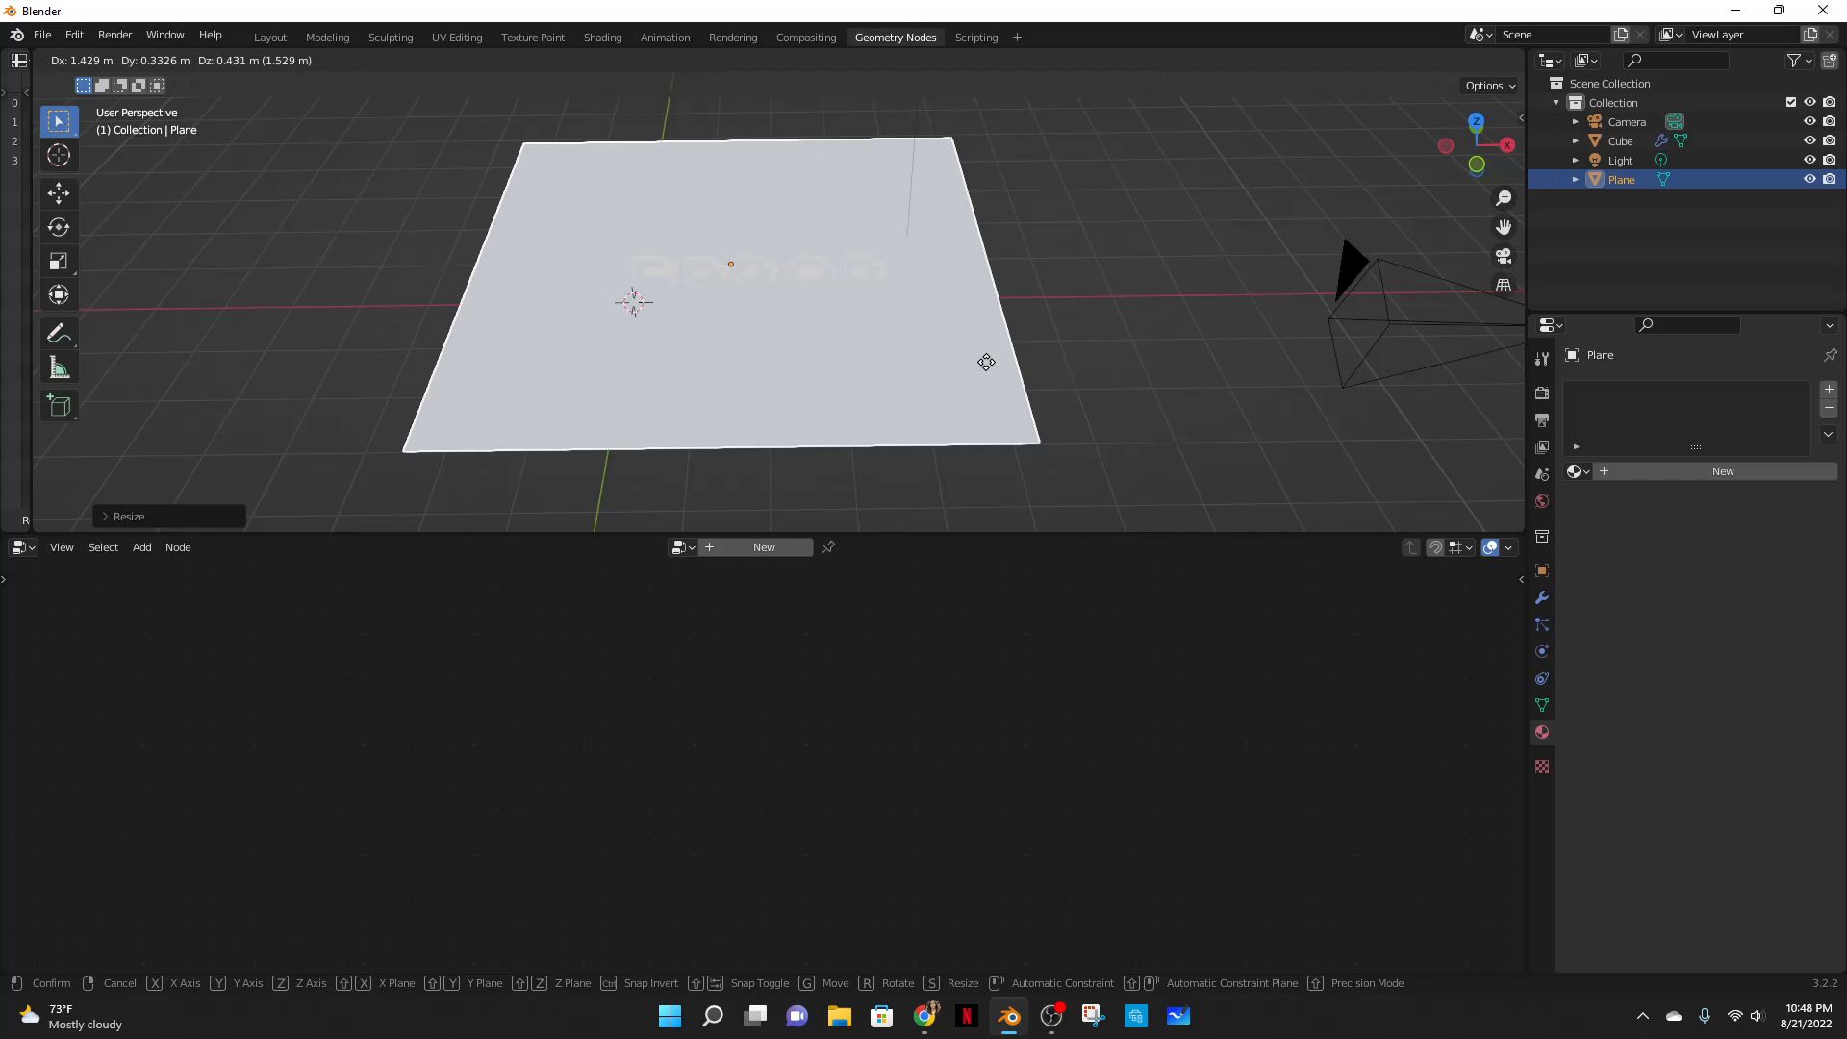
pyautogui.click(993, 366)
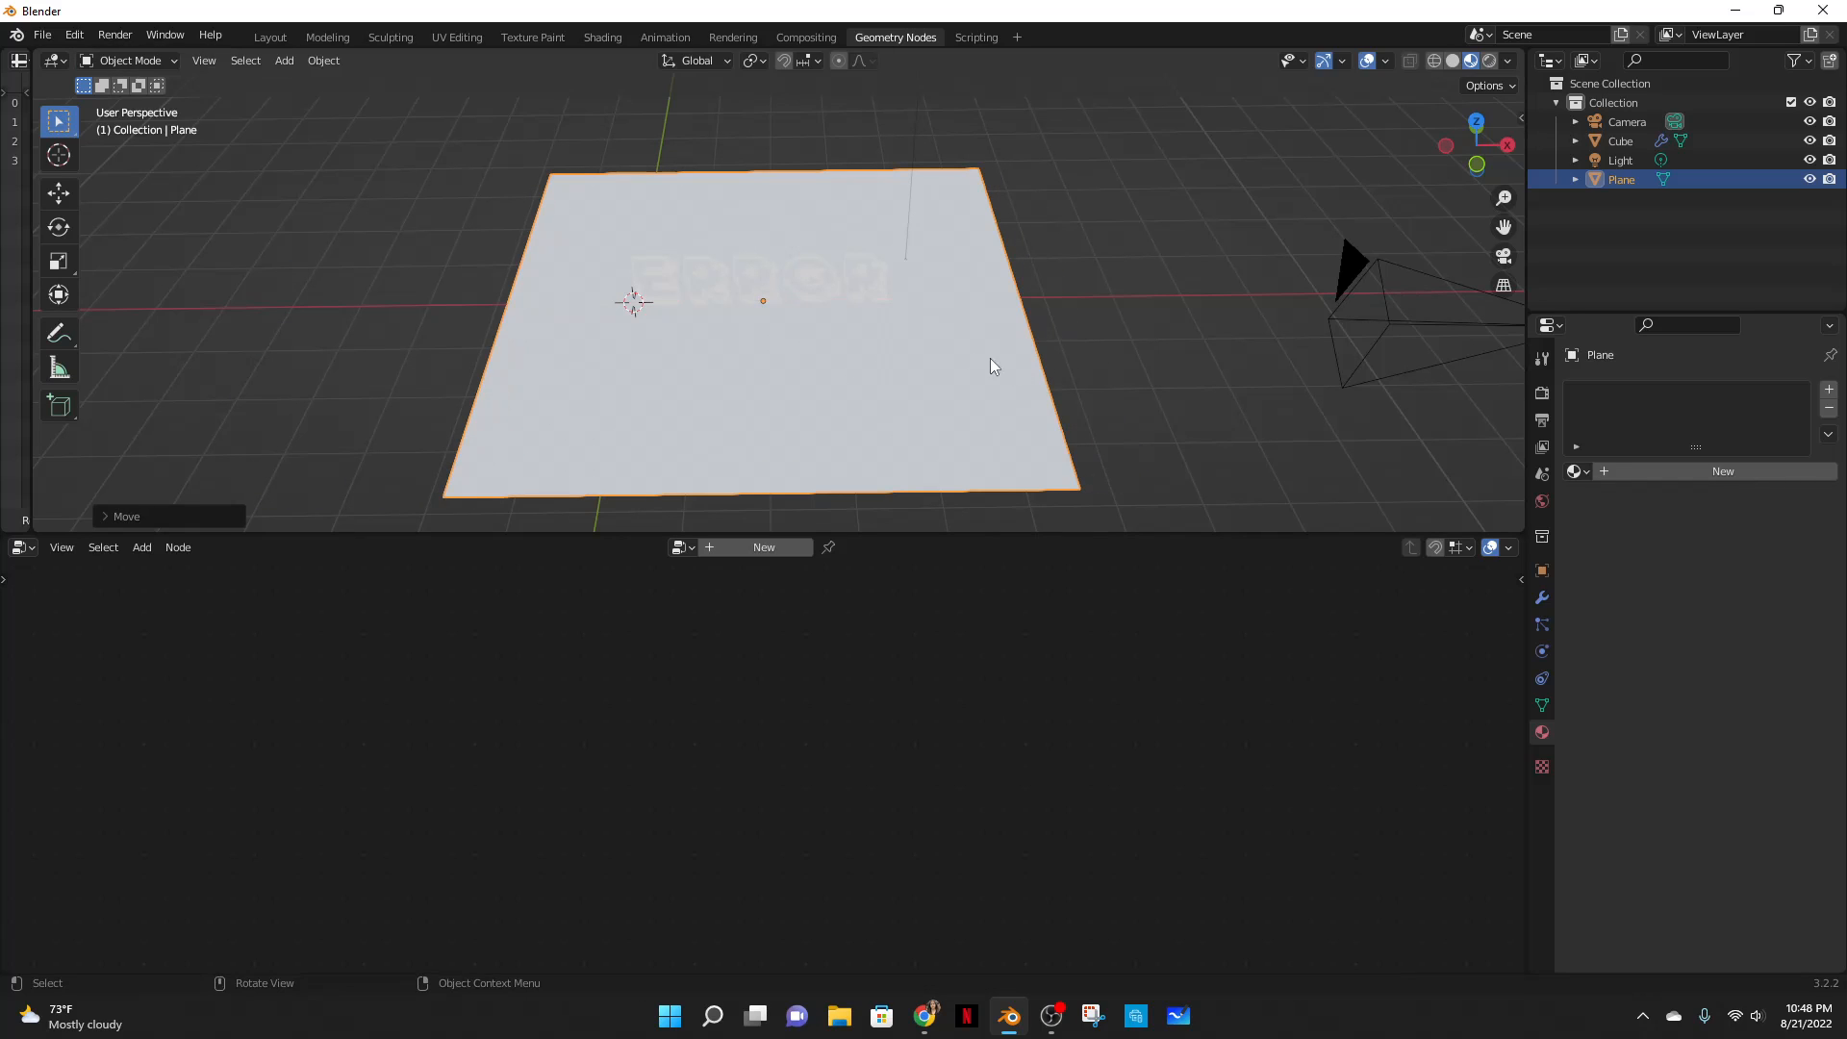
# - Extrude the plane's back edge straight up into a tall wall behind the text and return to Object Mode
pyautogui.press('Tab')
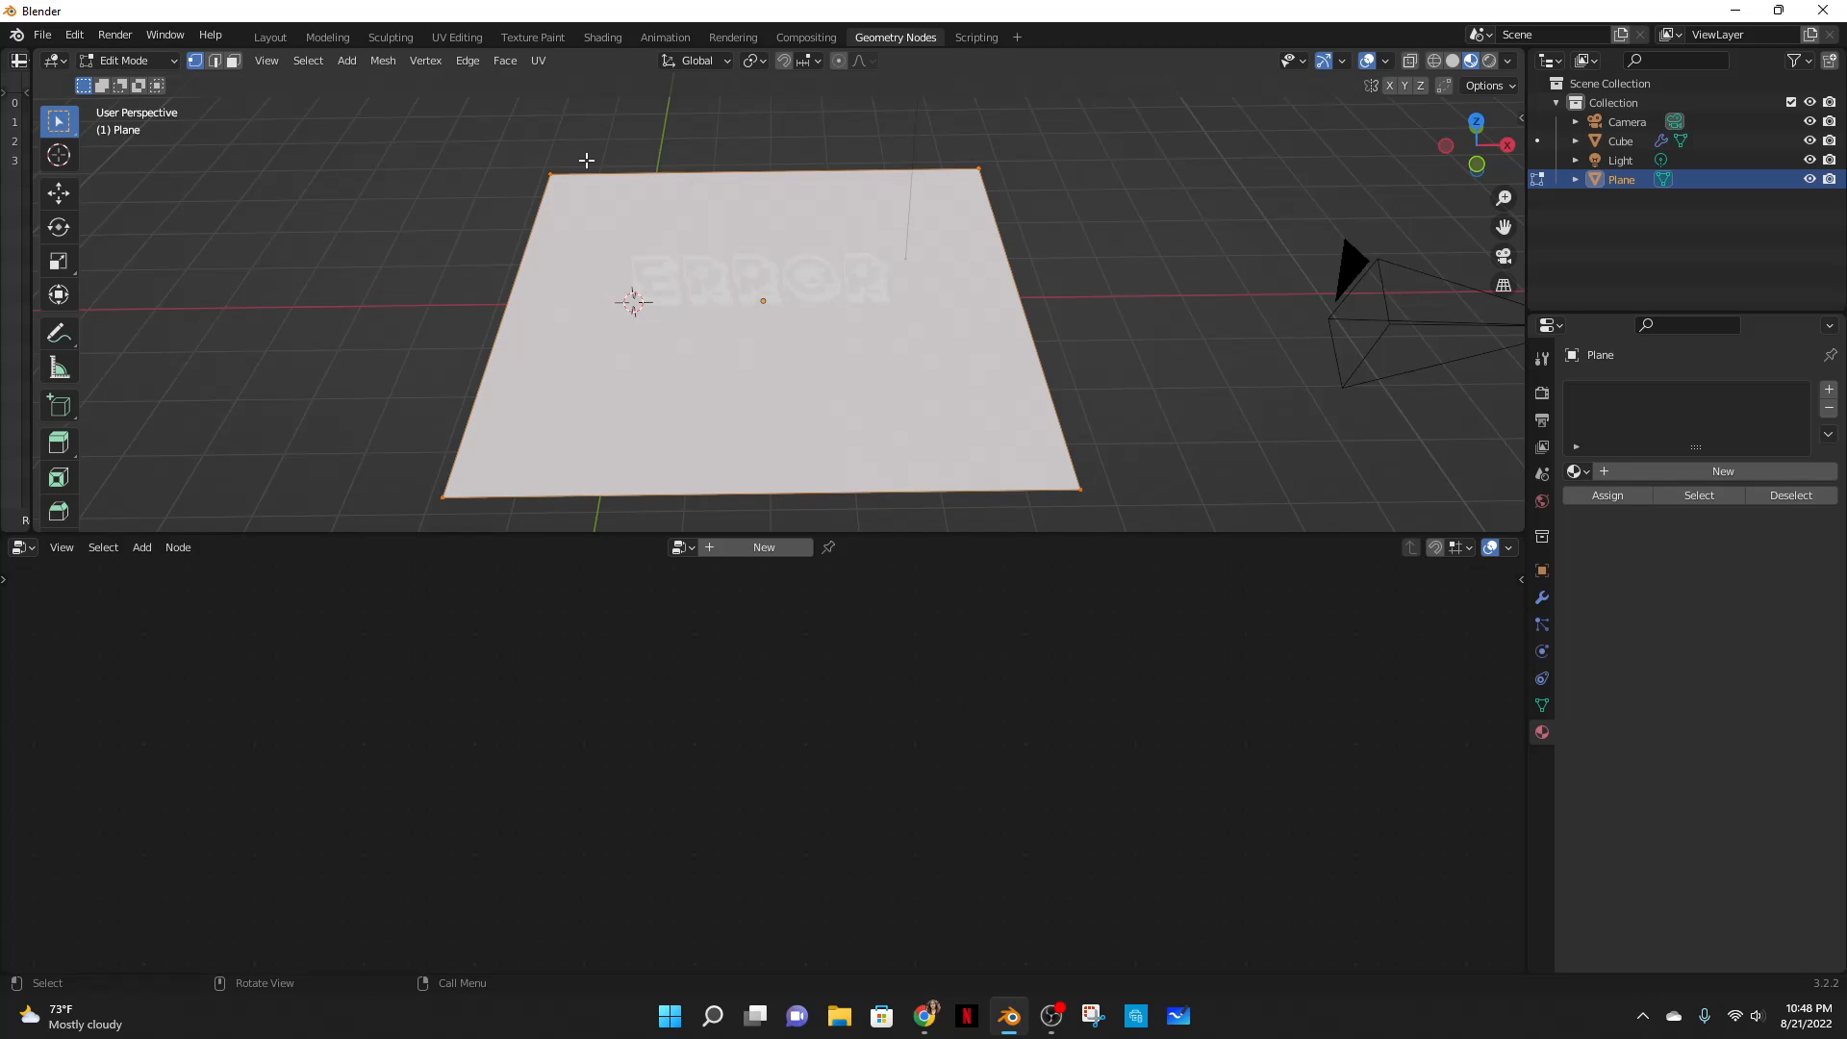
pyautogui.click(214, 62)
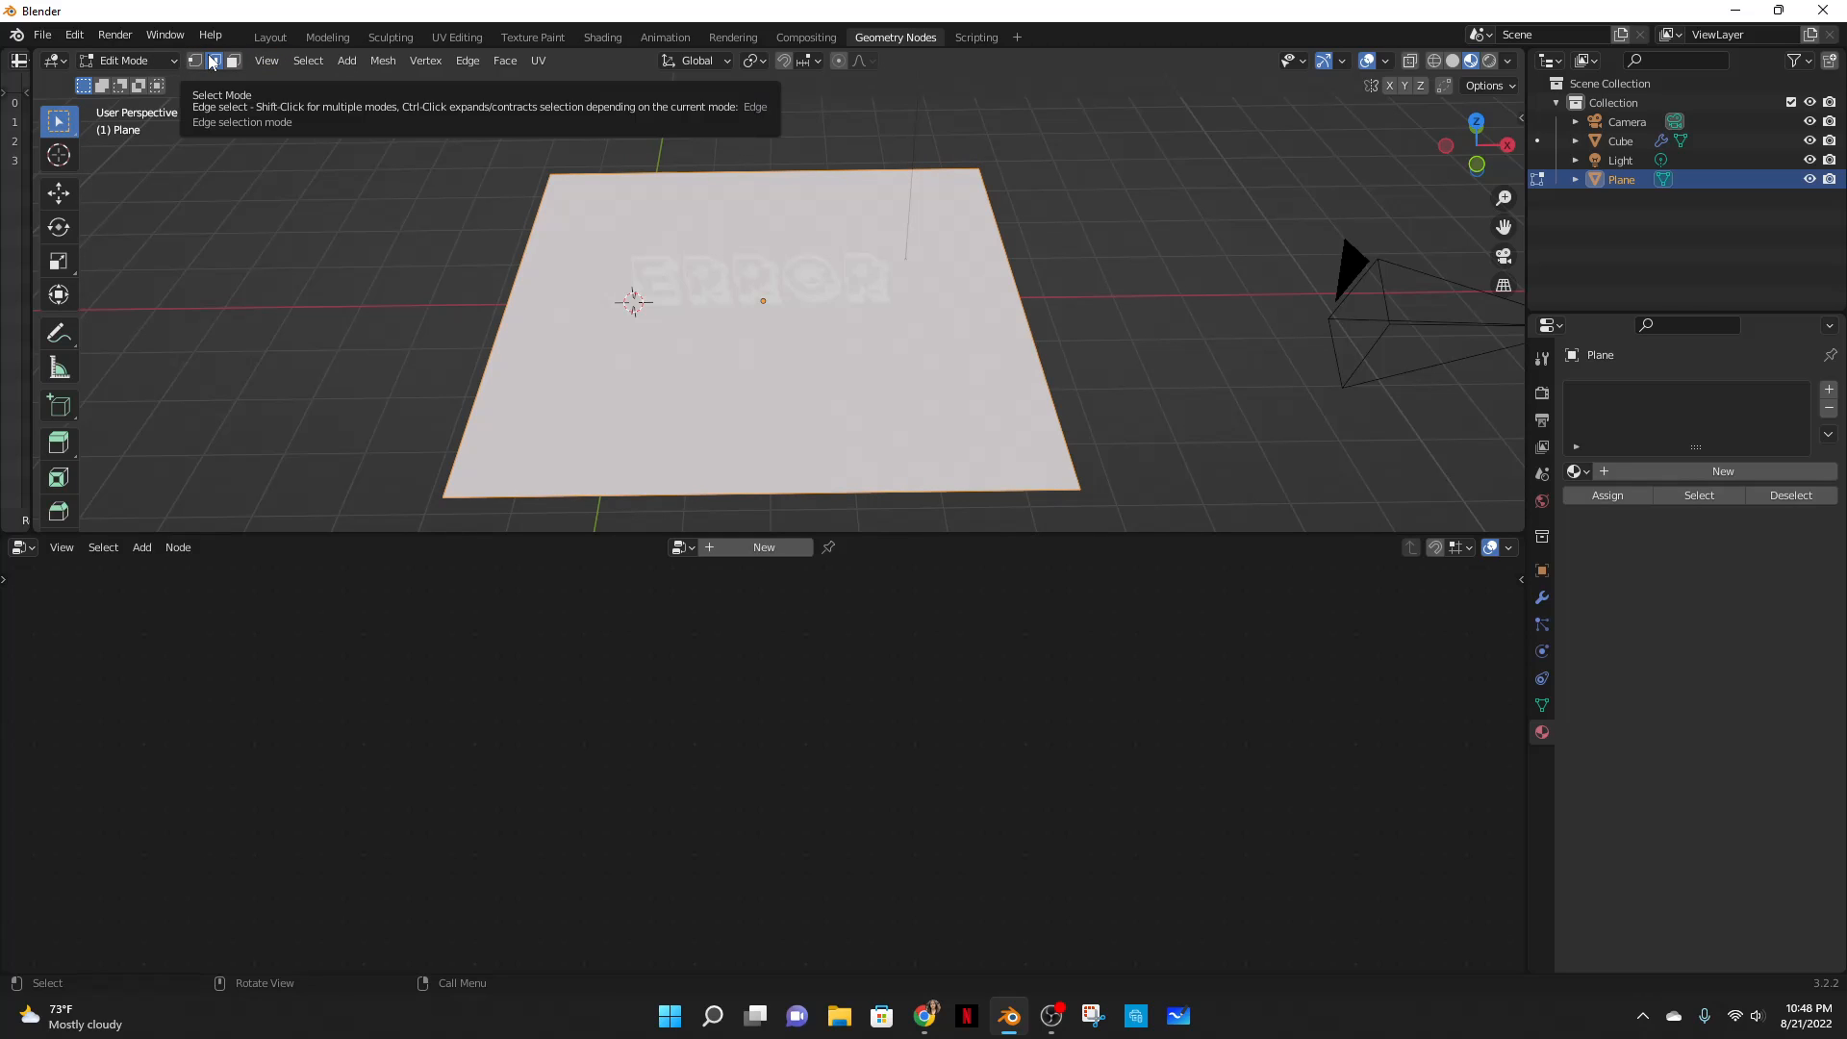
pyautogui.scroll(-6, 593, 235)
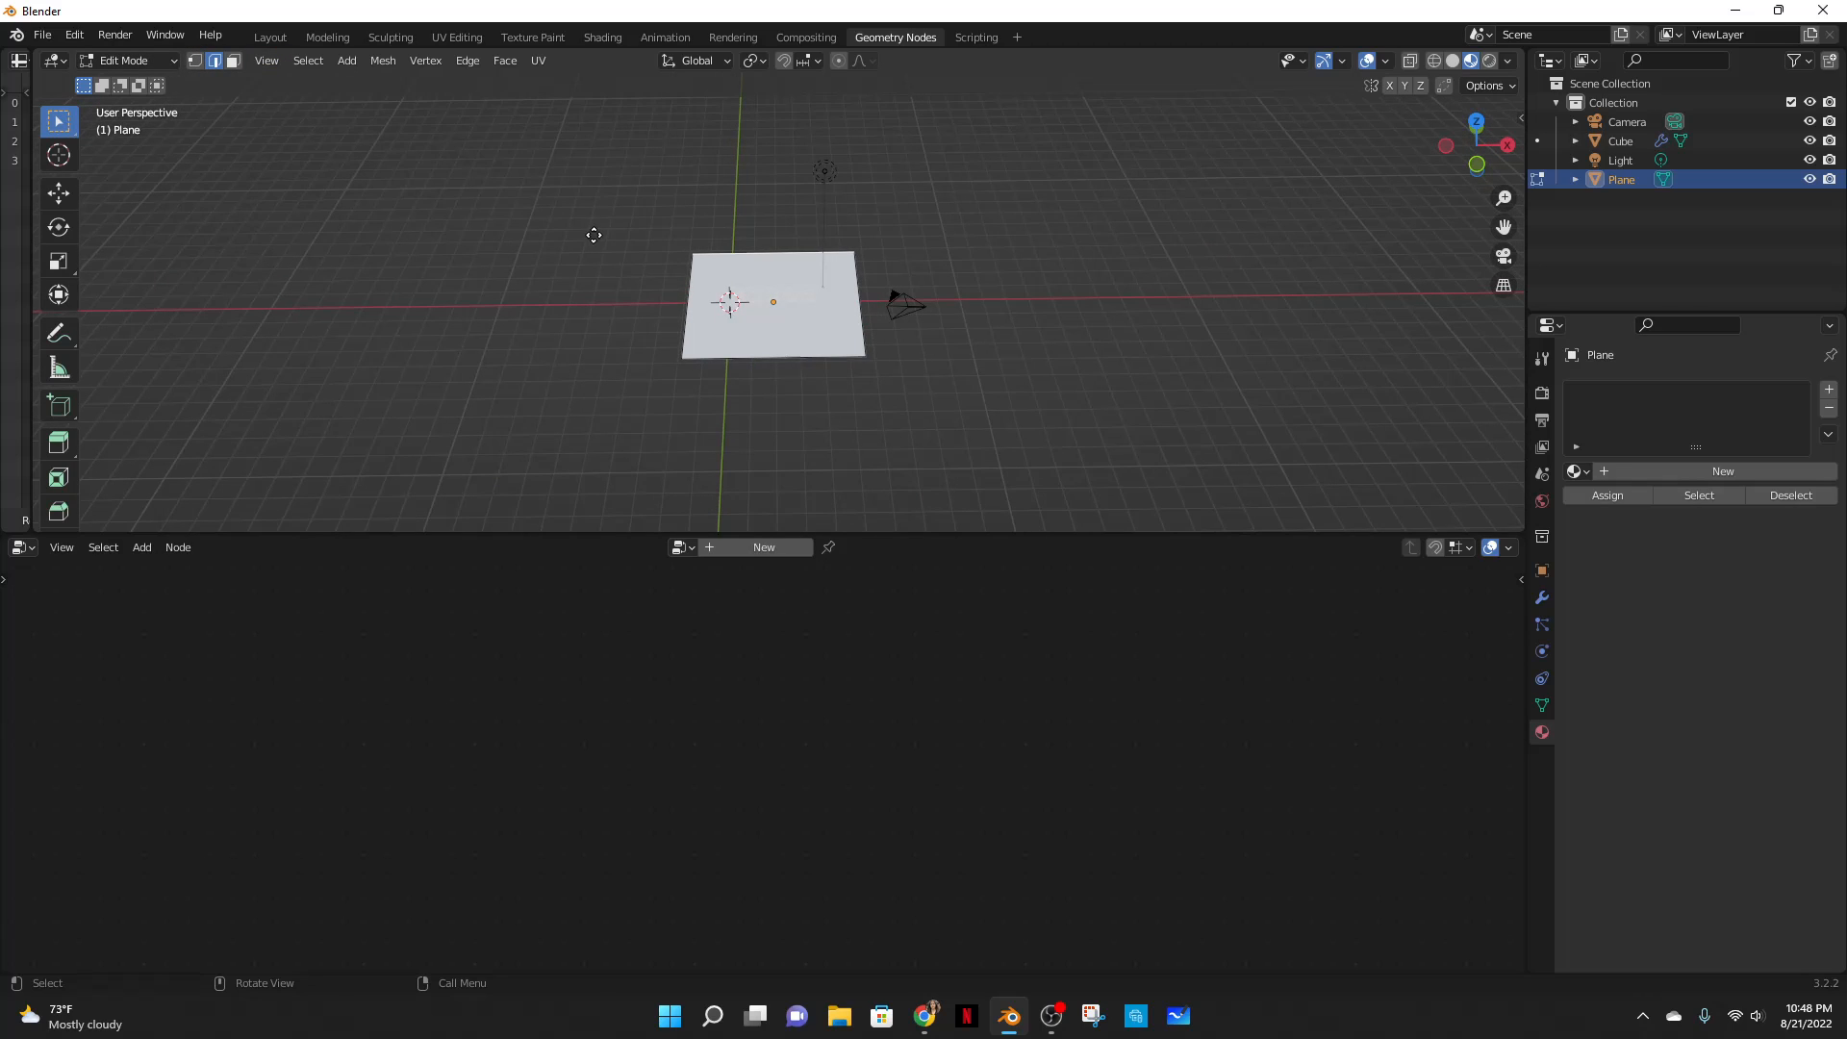
pyautogui.press('e')
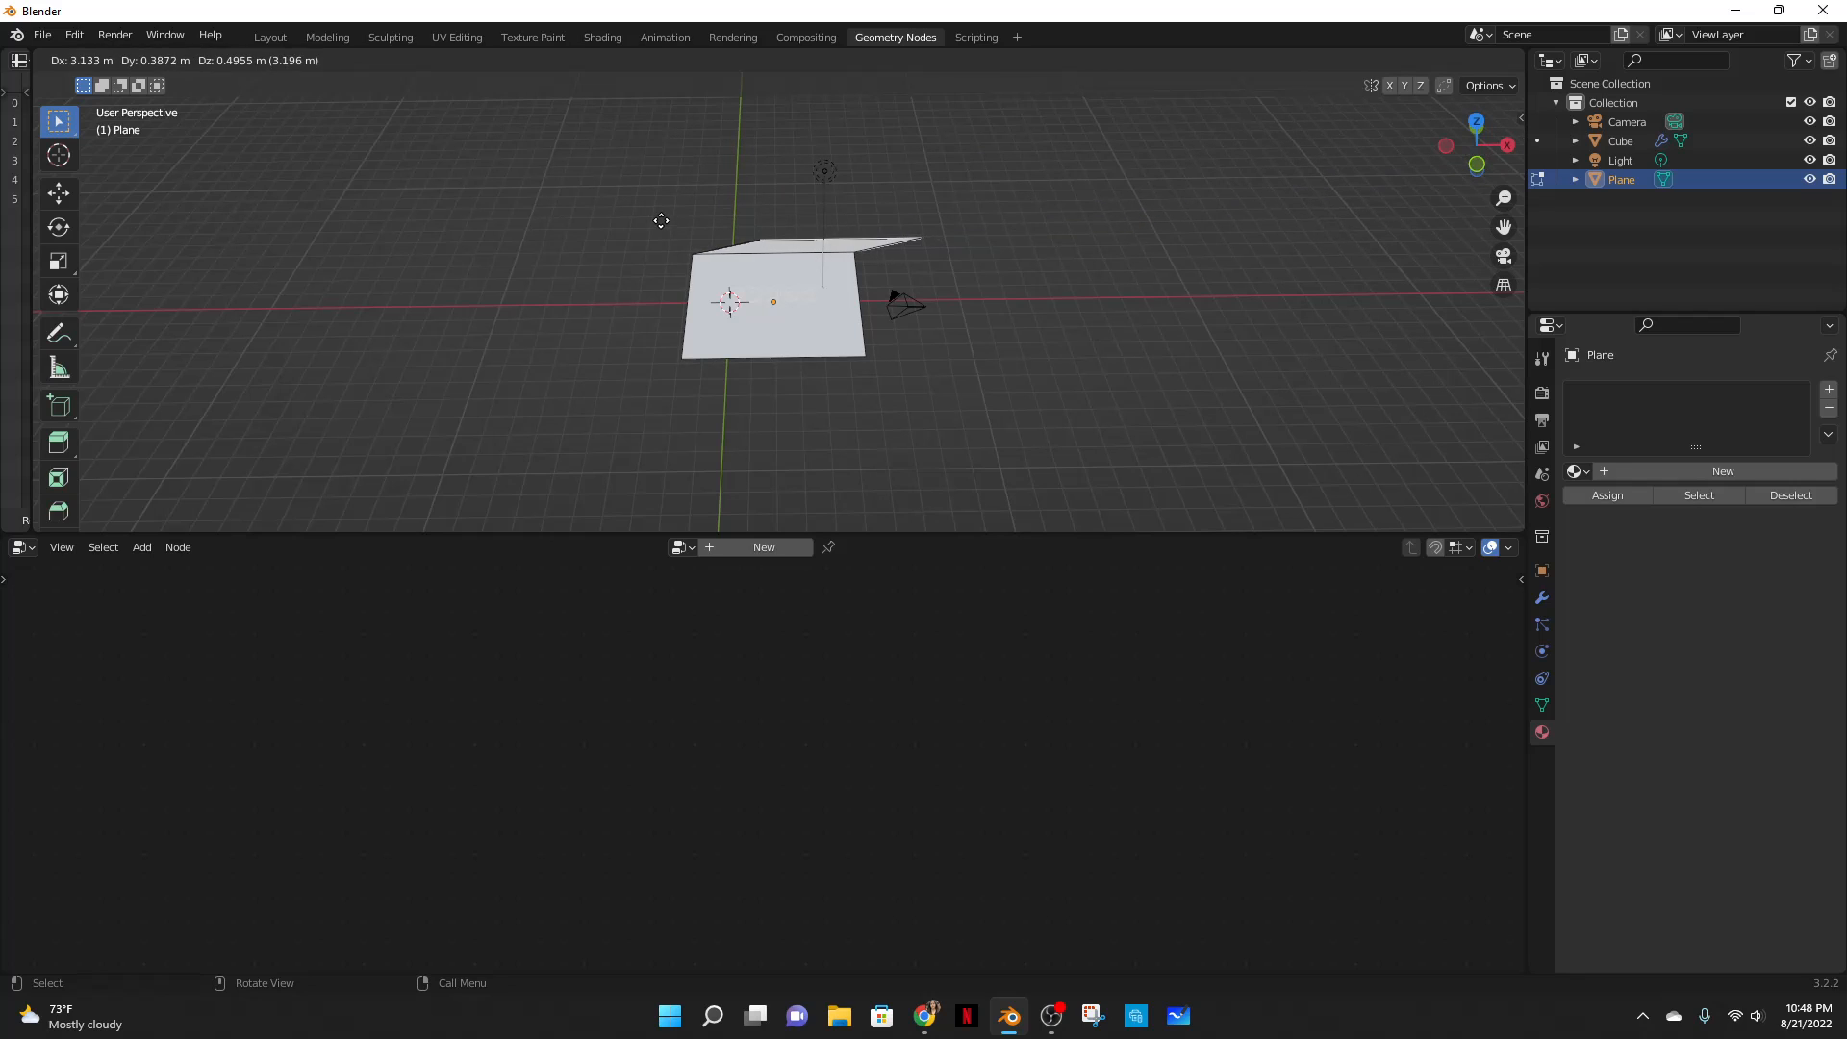
pyautogui.click(693, 115)
pyautogui.moveTo(1006, 260); pyautogui.dragTo(1004, 327, button='middle')
pyautogui.scroll(4, 913, 308)
pyautogui.press('Tab')
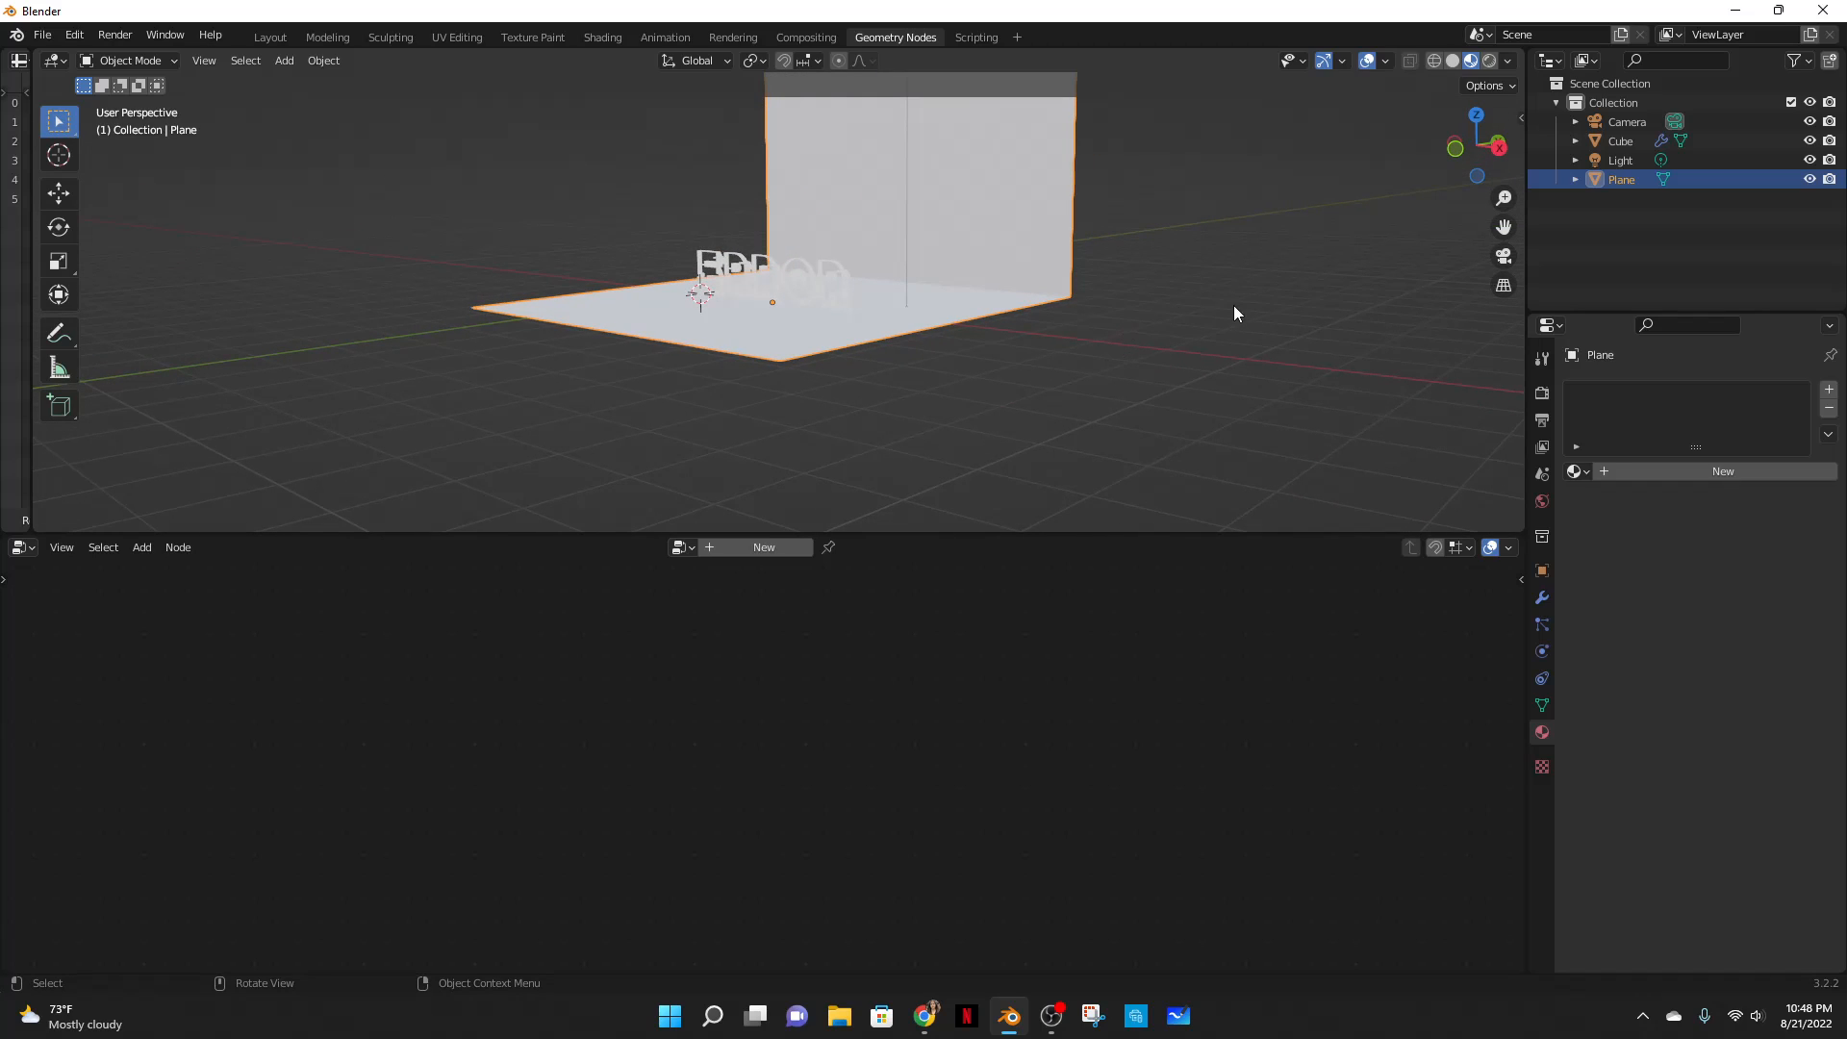
# - Round the fold between floor and wall with a wide Bevel modifier and apply the modifier
pyautogui.click(1544, 599)
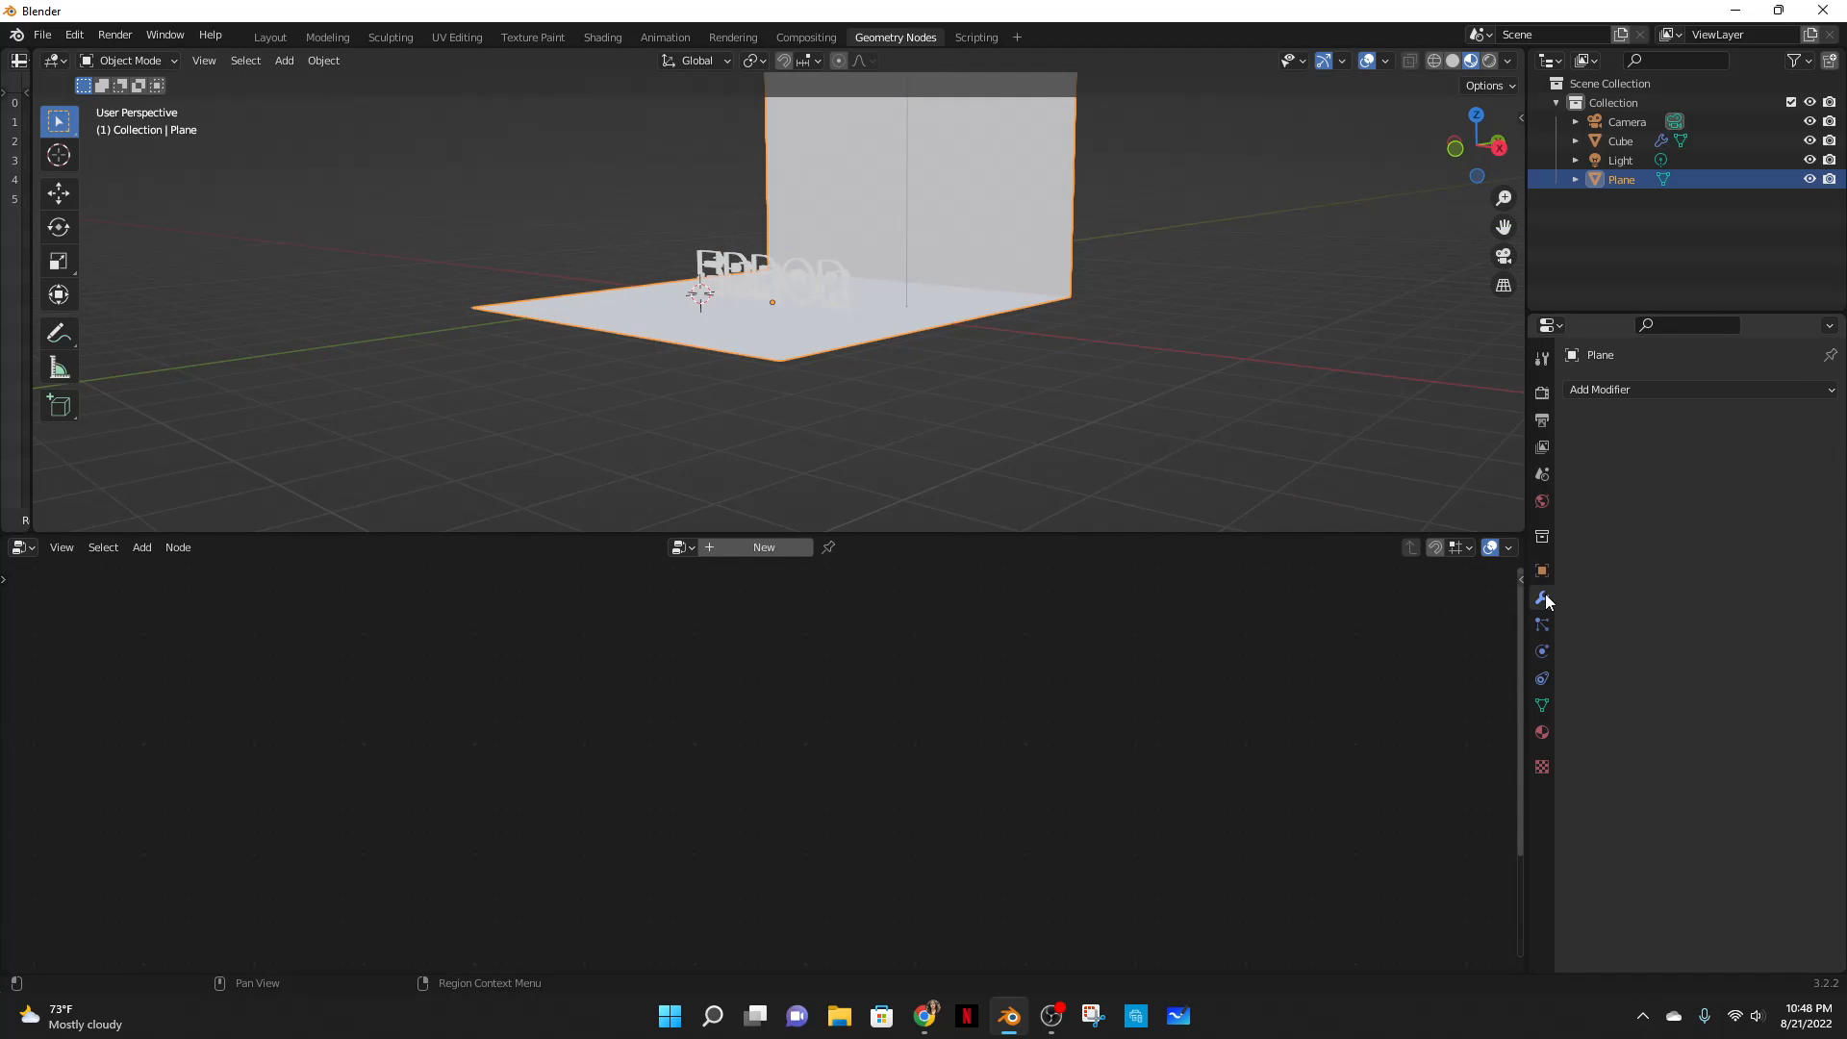
pyautogui.click(1612, 391)
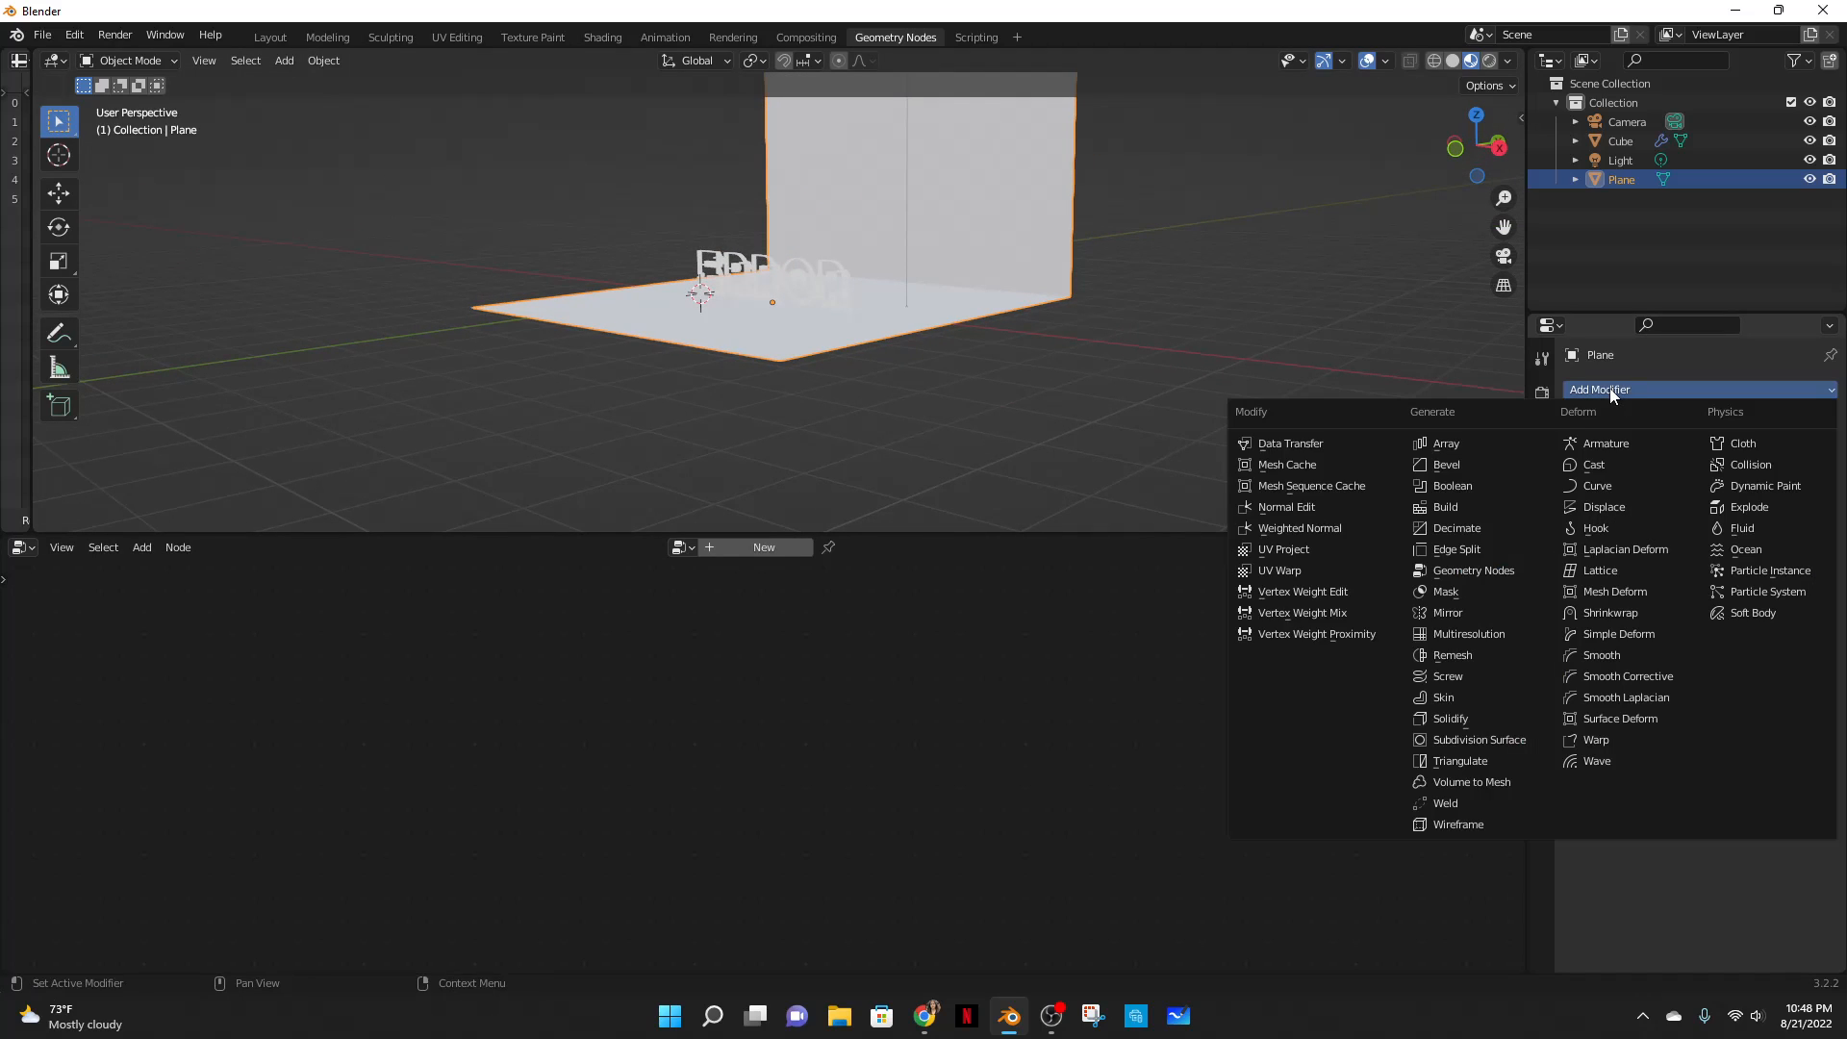
pyautogui.click(1474, 464)
pyautogui.moveTo(1475, 465); pyautogui.dragTo(1077, 394, button='middle')
pyautogui.moveTo(1725, 496)
pyautogui.mouseDown()
pyautogui.moveTo(1779, 497)
pyautogui.moveTo(1732, 524)
pyautogui.moveTo(1828, 524)
pyautogui.moveTo(1733, 498)
pyautogui.moveTo(1749, 497)
pyautogui.mouseUp()
pyautogui.click(1780, 421)
pyautogui.click(1757, 432)
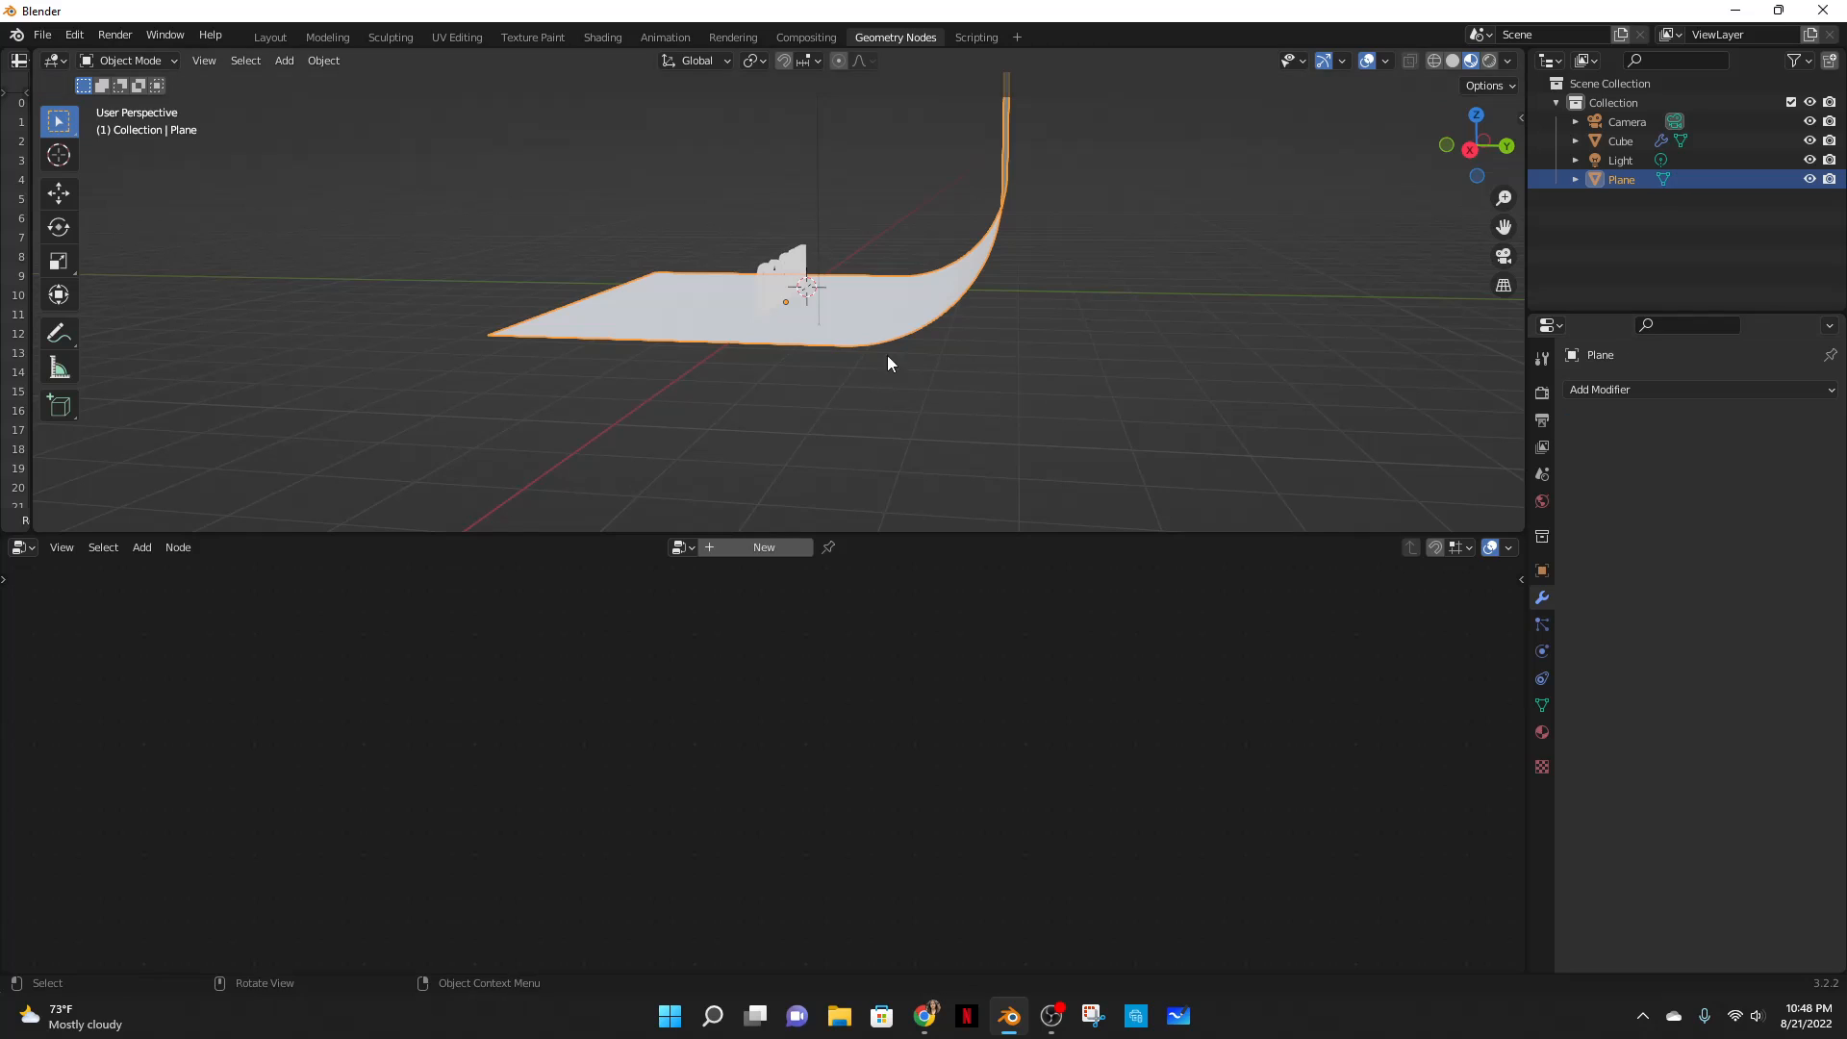
# - Apply smooth shading to the curved backdrop plane
pyautogui.moveTo(887, 355); pyautogui.dragTo(970, 245, button='middle')
pyautogui.rightClick(944, 221)
pyautogui.click(944, 222)
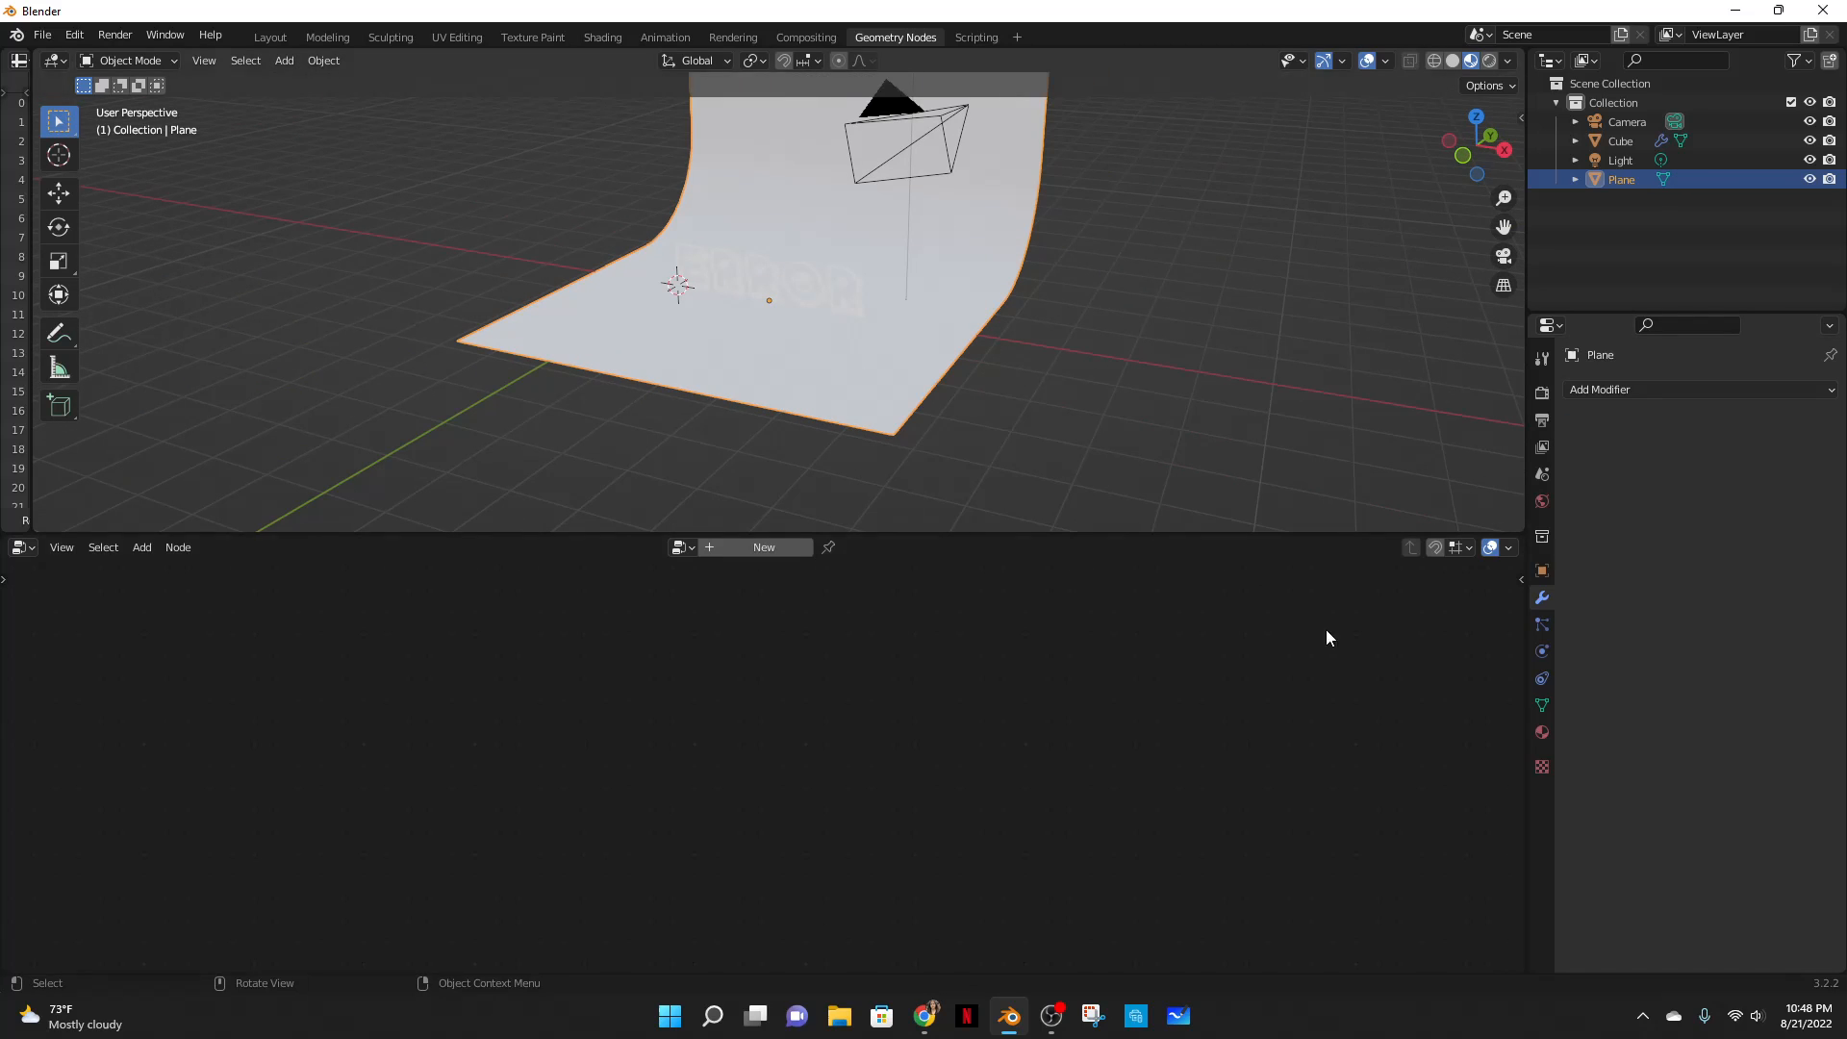
# - Create a new material for the backdrop plane and set its base color to black
pyautogui.click(1542, 733)
pyautogui.click(1654, 464)
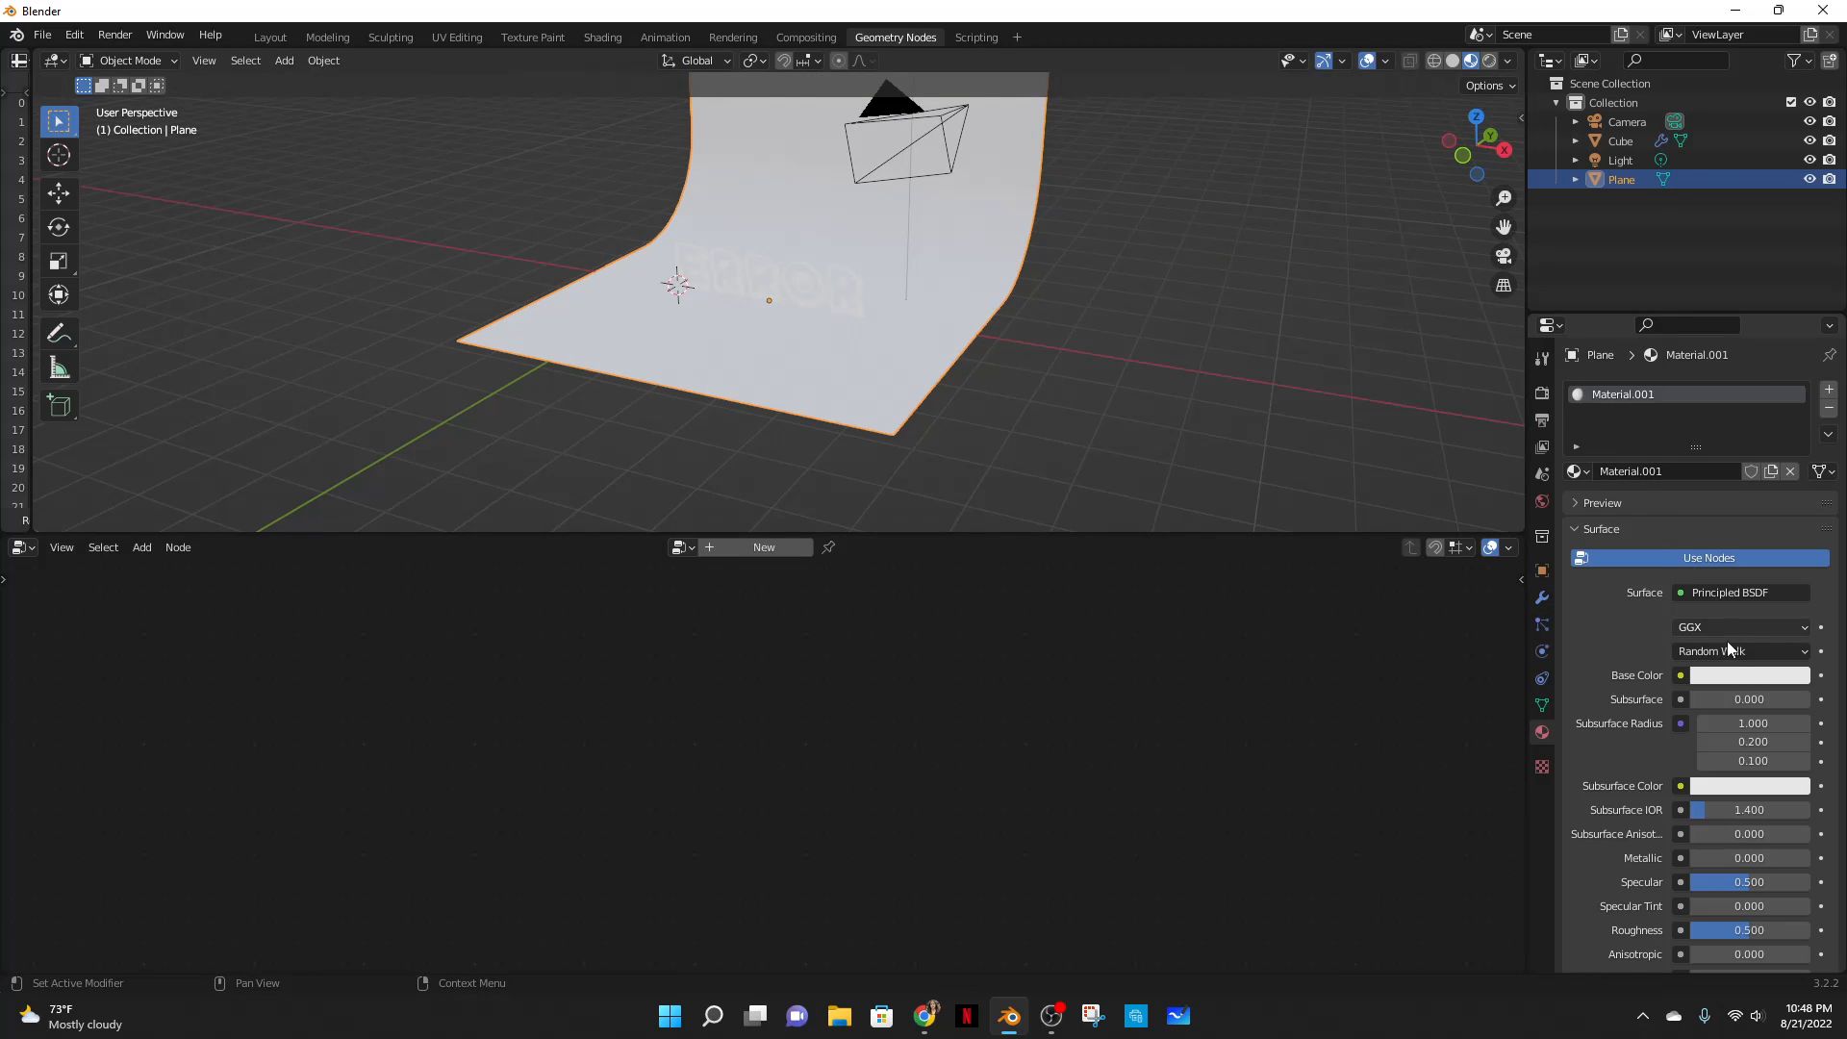
pyautogui.click(1711, 677)
pyautogui.moveTo(1794, 443); pyautogui.dragTo(1794, 535)
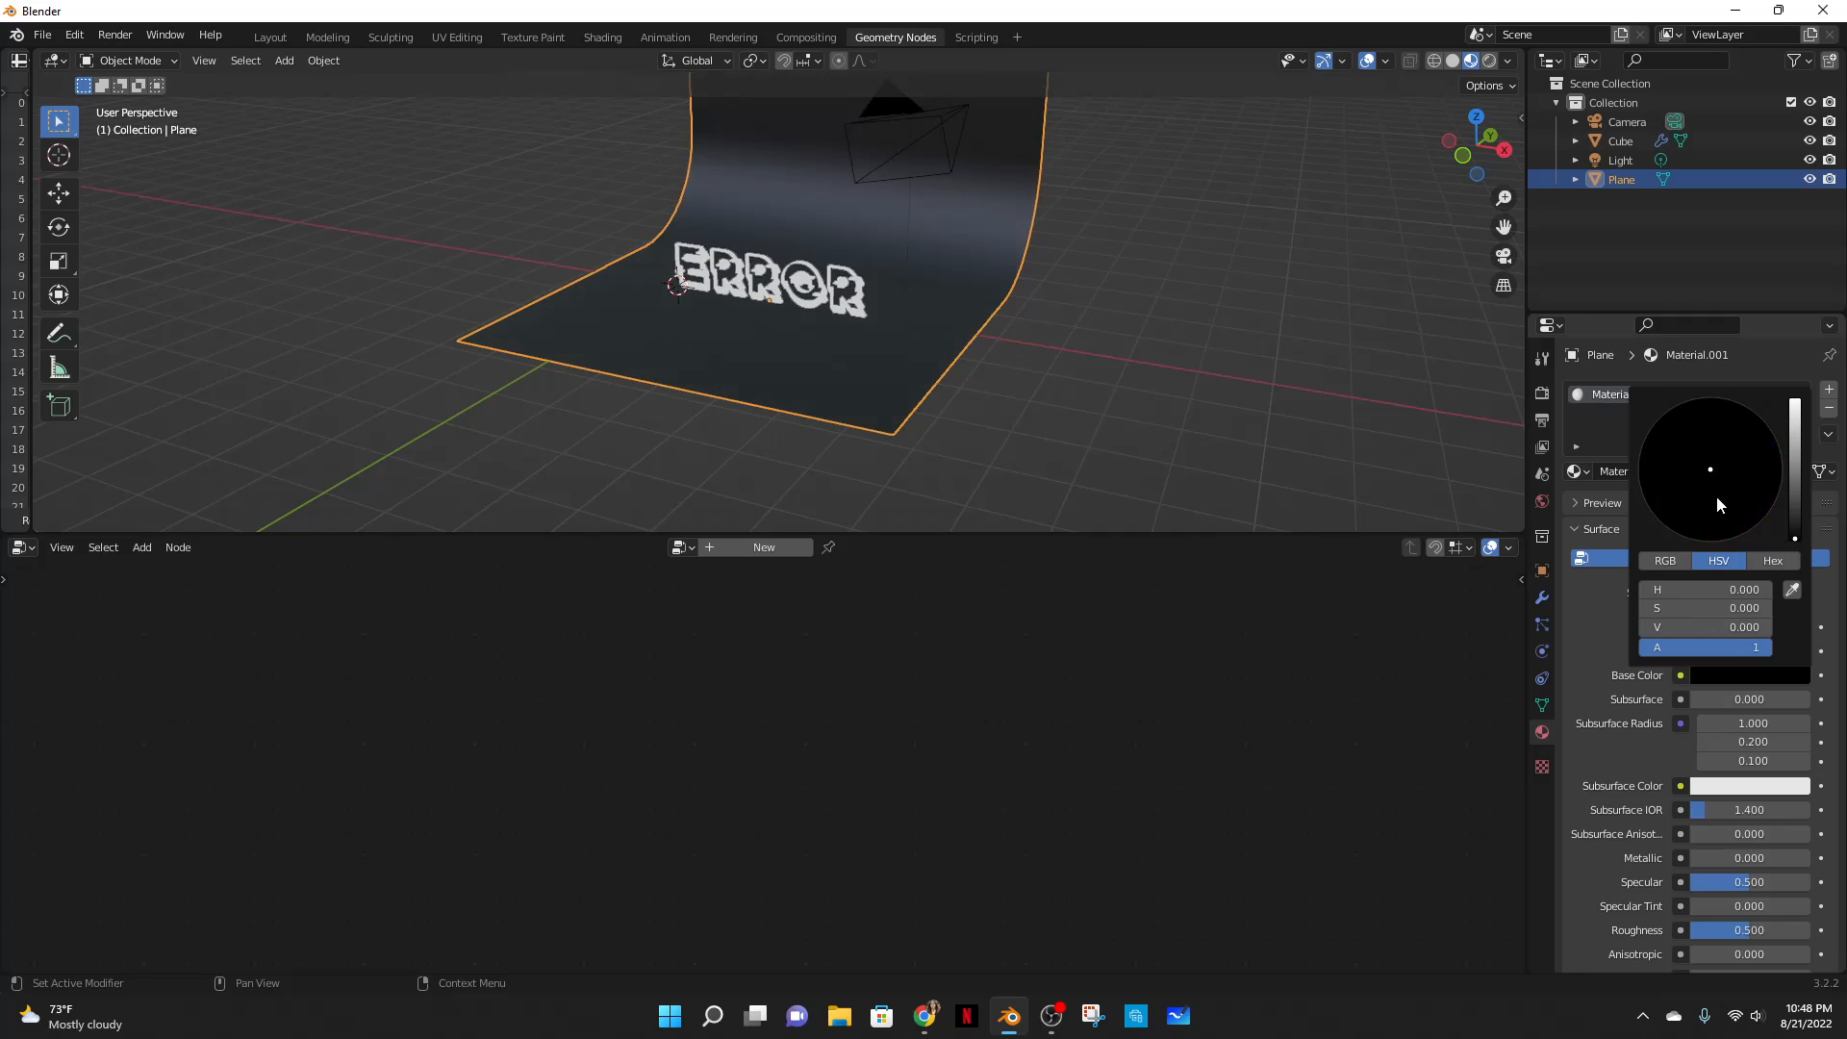
# - Scale the backdrop plane along the X axis so it extends well past both sides of the text
pyautogui.moveTo(1001, 292); pyautogui.dragTo(753, 319, button='middle')
pyautogui.scroll(5, 721, 325)
pyautogui.scroll(-4, 1041, 355)
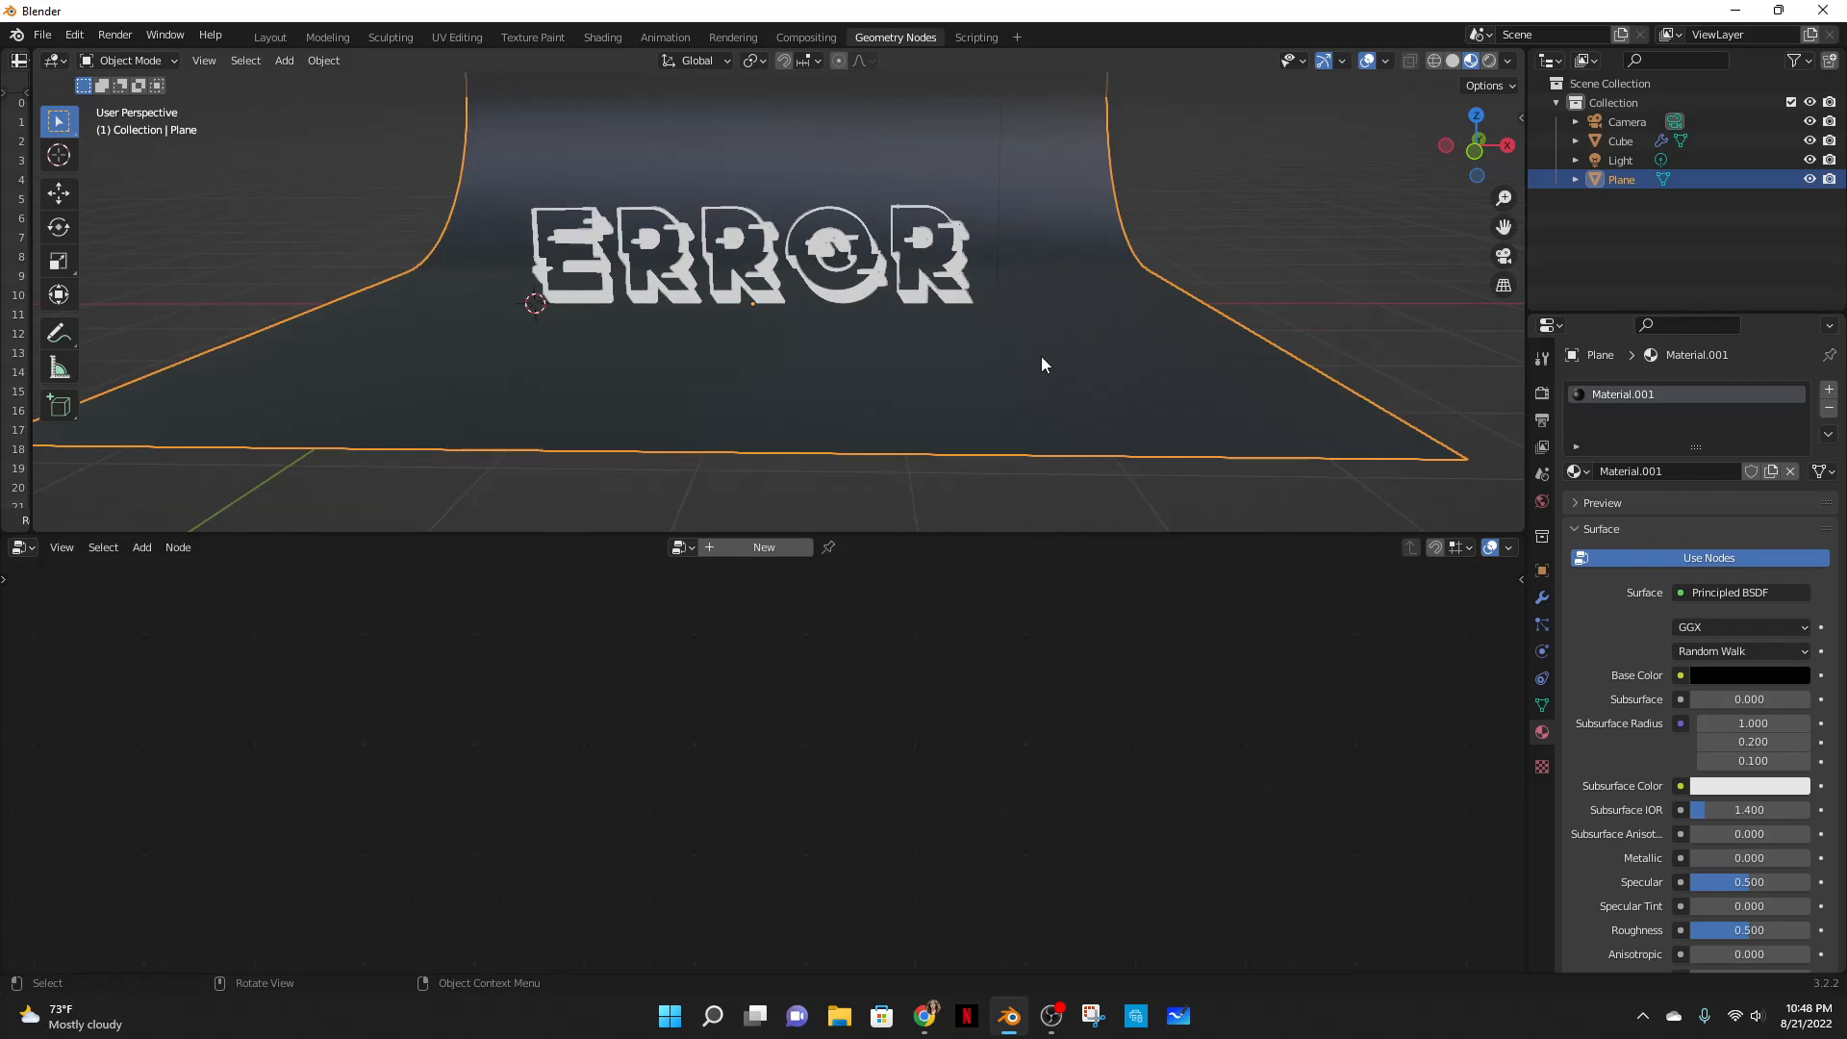
pyautogui.scroll(-1, 858, 327)
pyautogui.press('s')
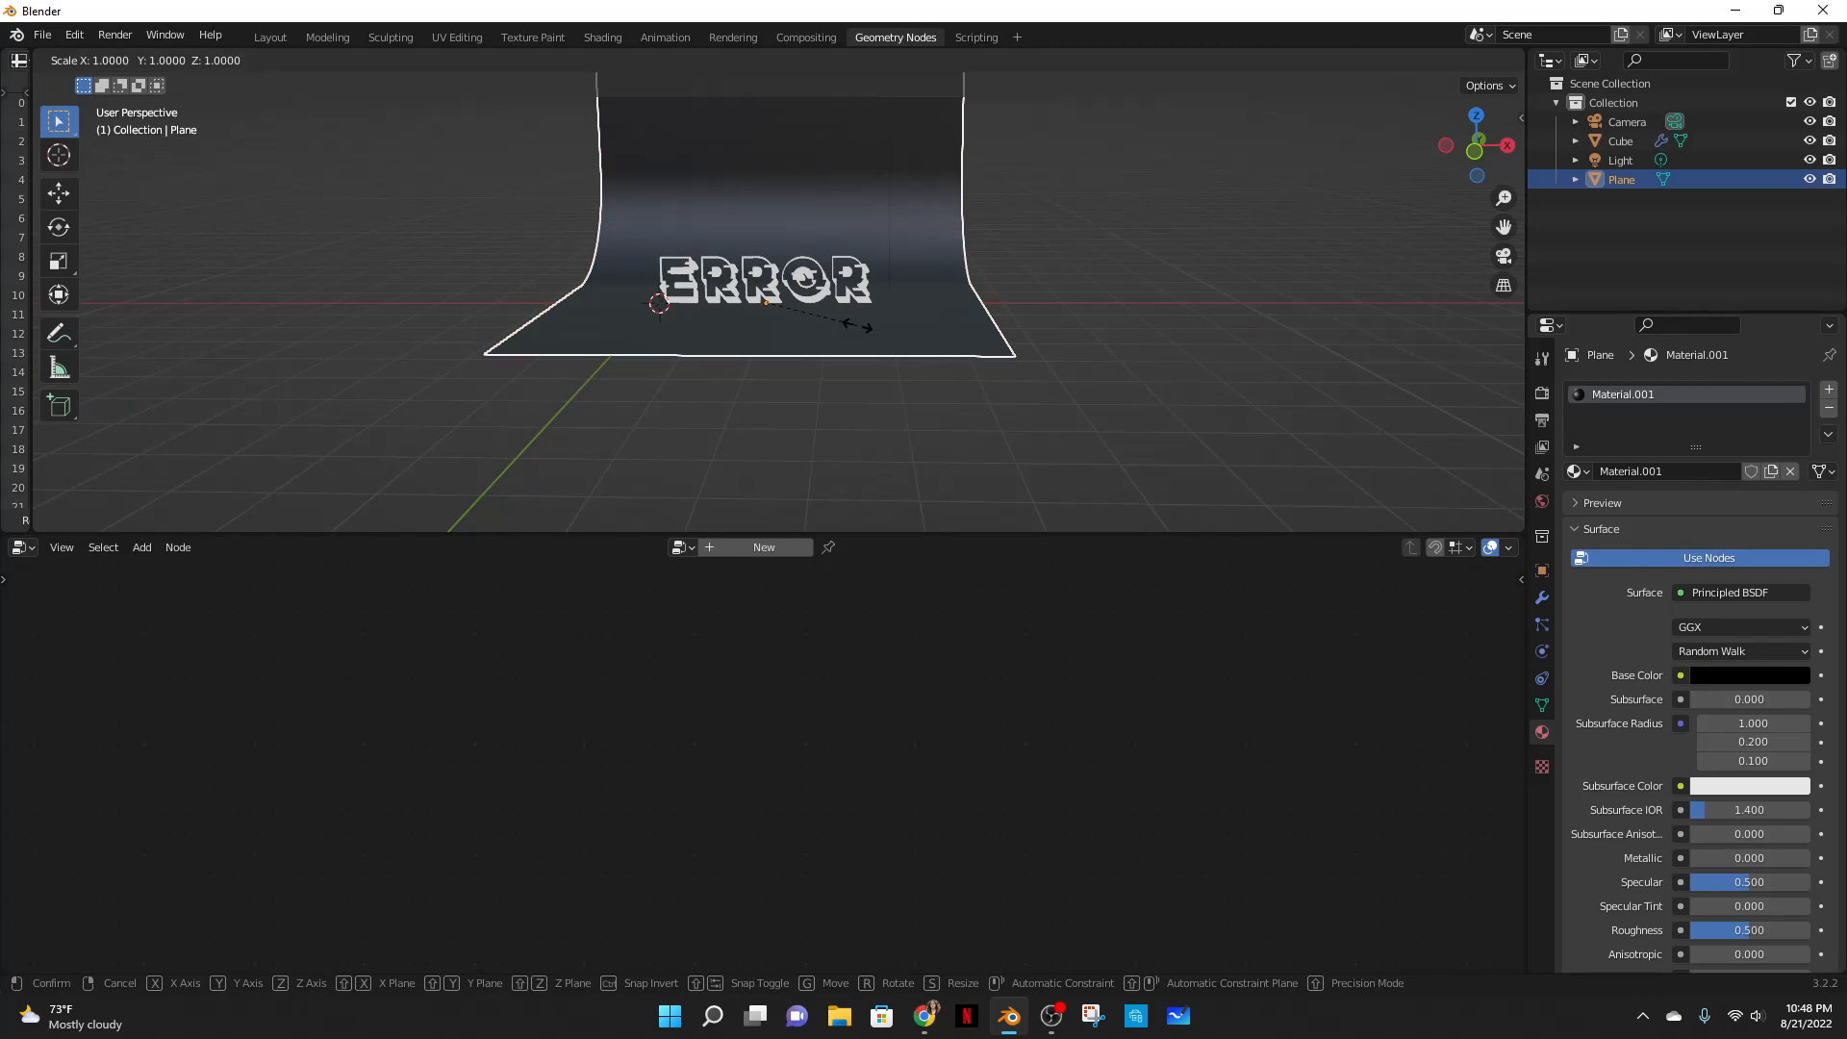
pyautogui.press('x')
pyautogui.click(933, 319)
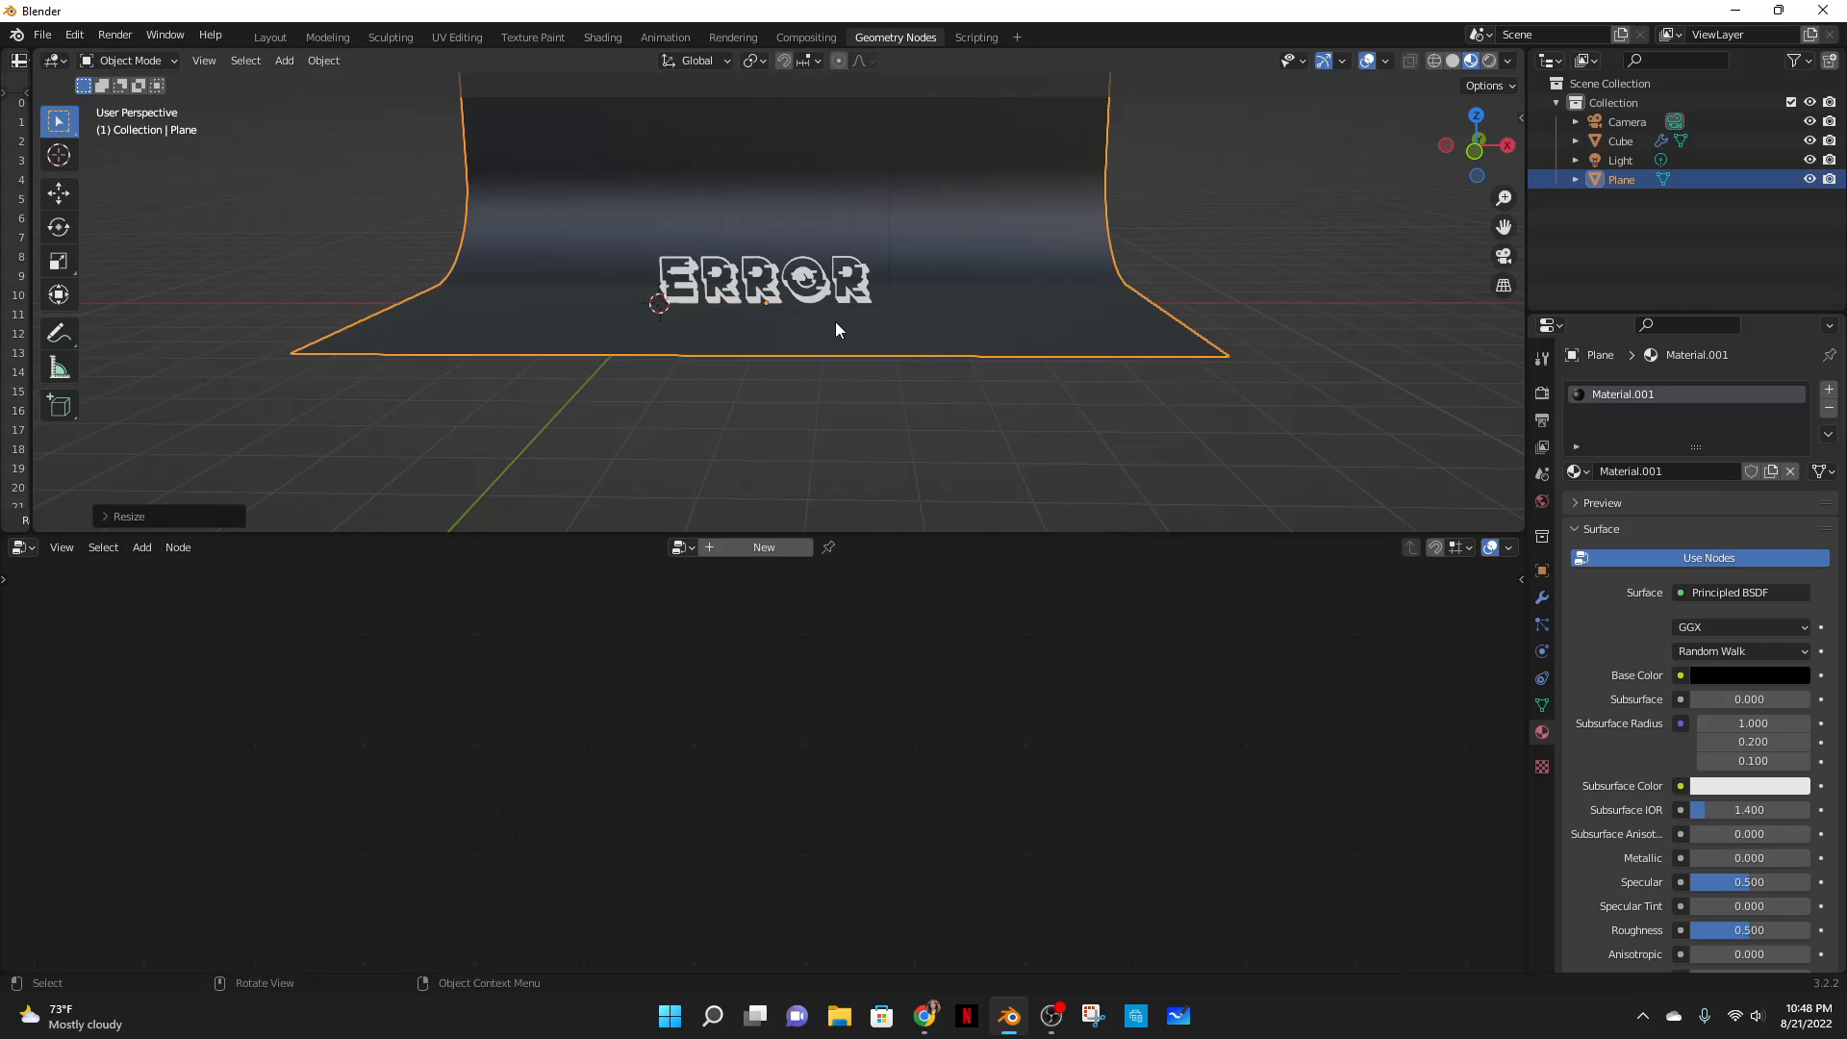
pyautogui.scroll(4, 945, 408)
pyautogui.scroll(-7, 1060, 407)
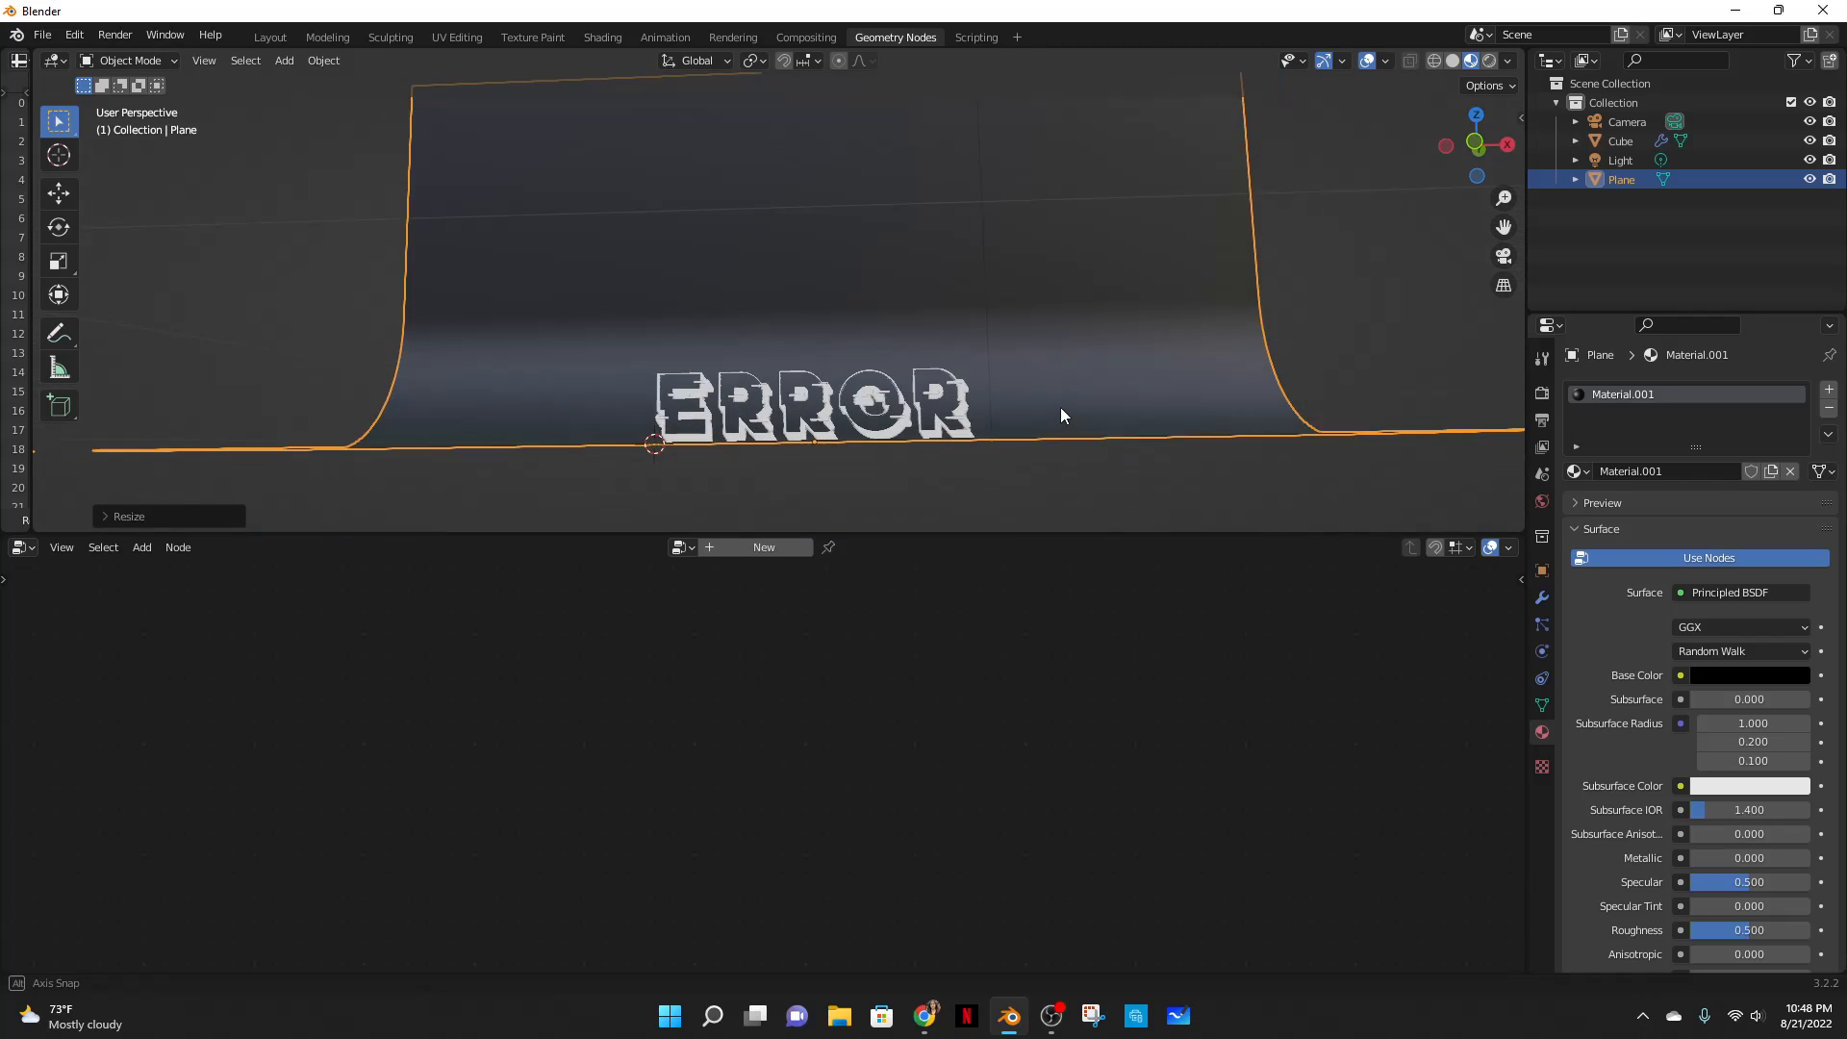
# - Delete the point light from the scene and switch the viewport to rendered shading
pyautogui.click(834, 204)
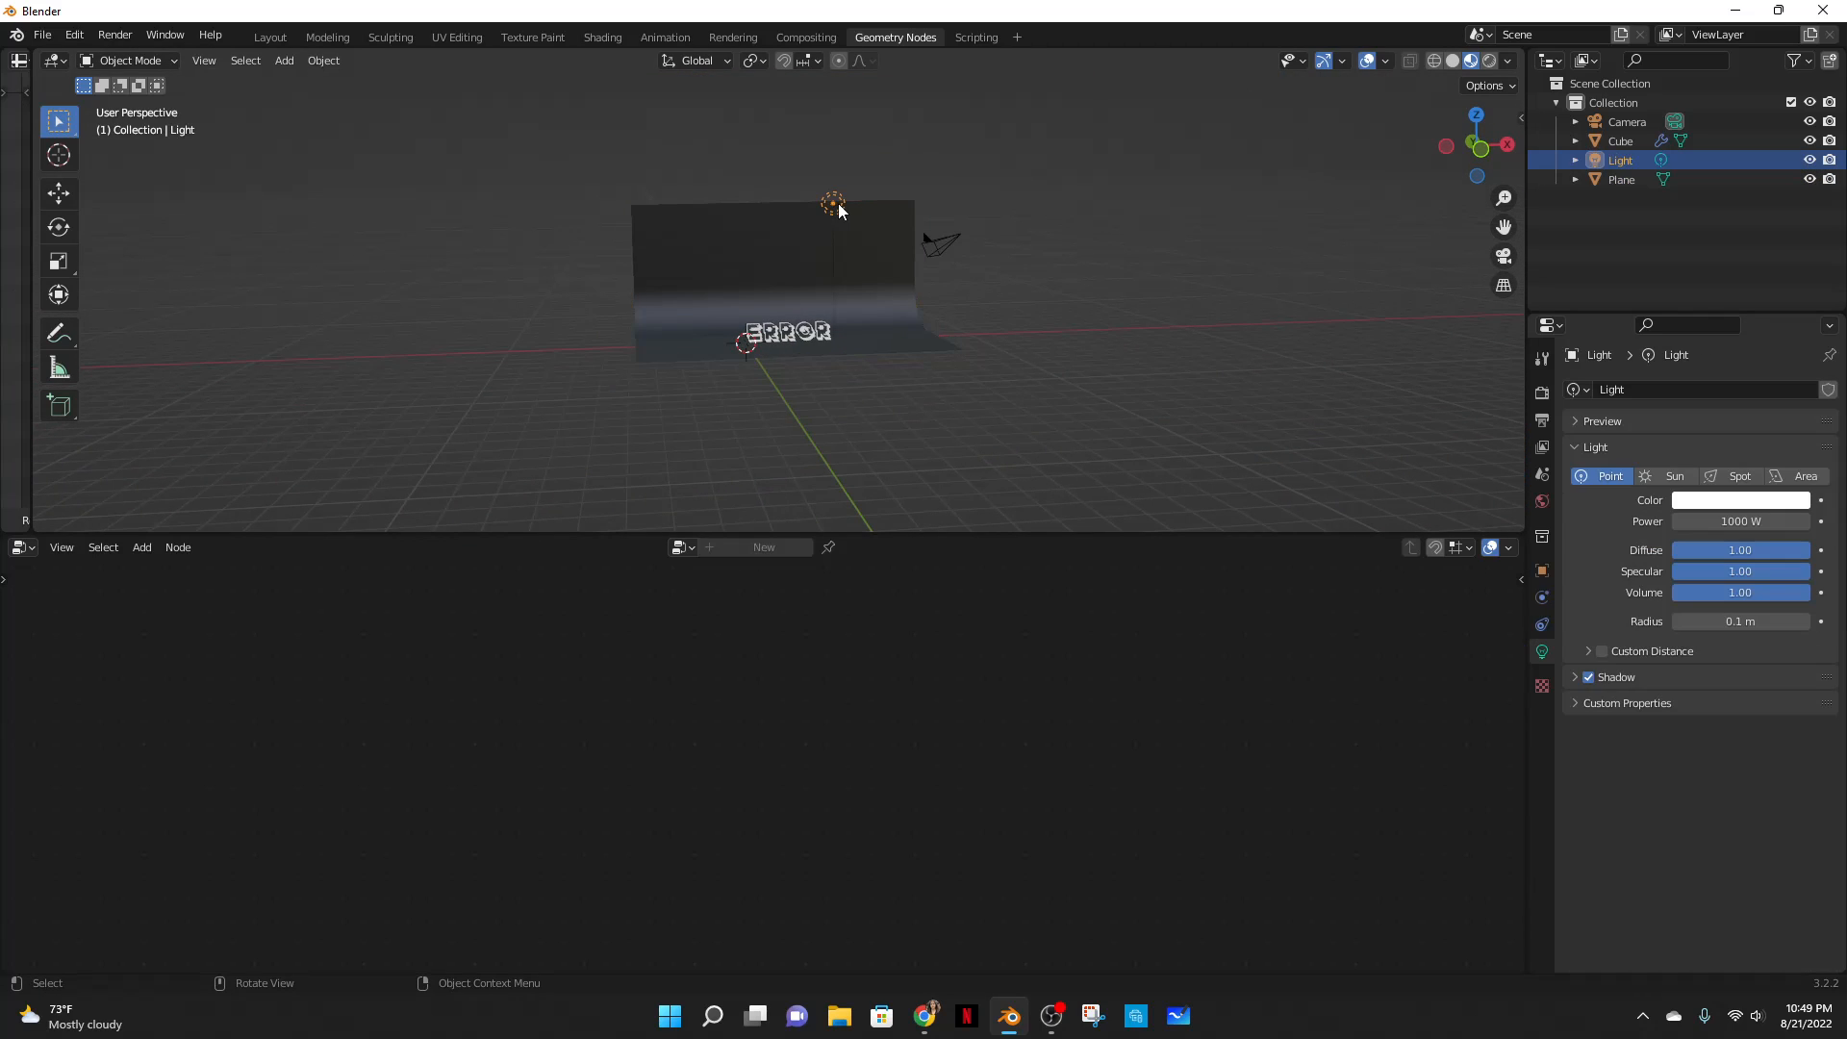
pyautogui.press('x')
pyautogui.click(839, 204)
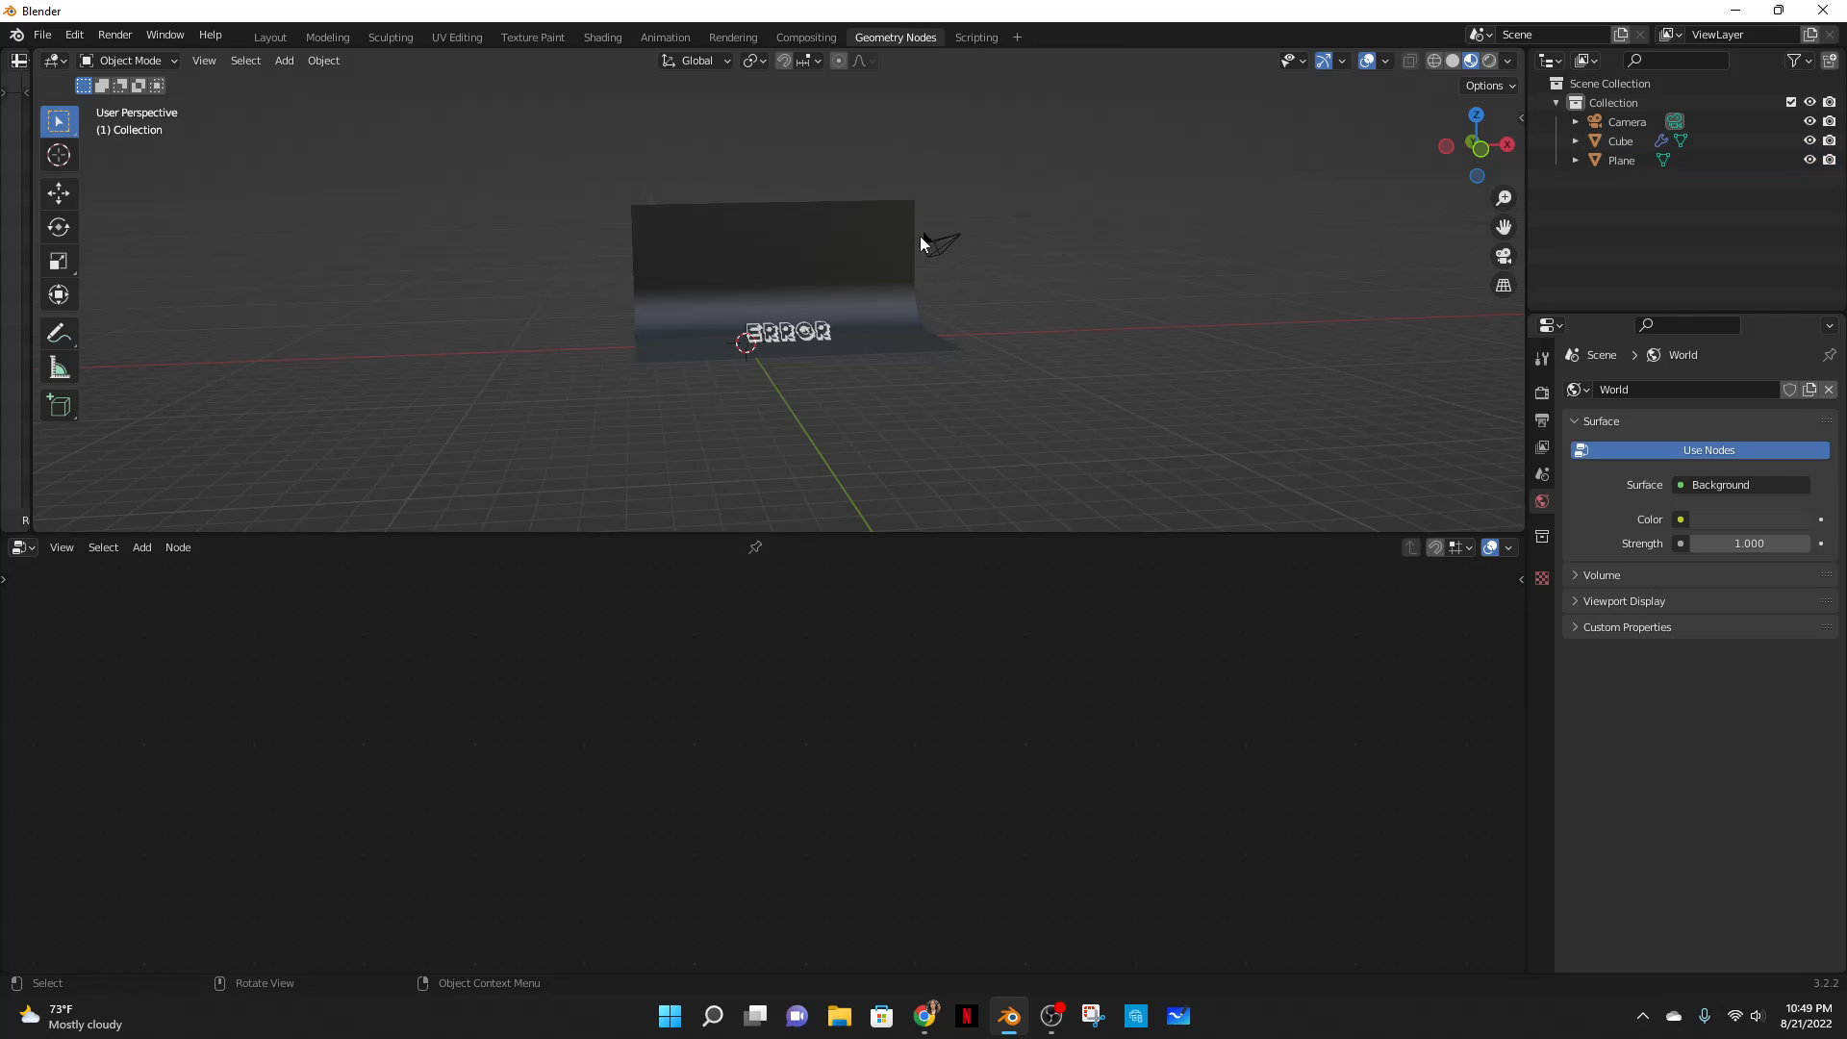
pyautogui.scroll(3, 920, 235)
pyautogui.click(1491, 62)
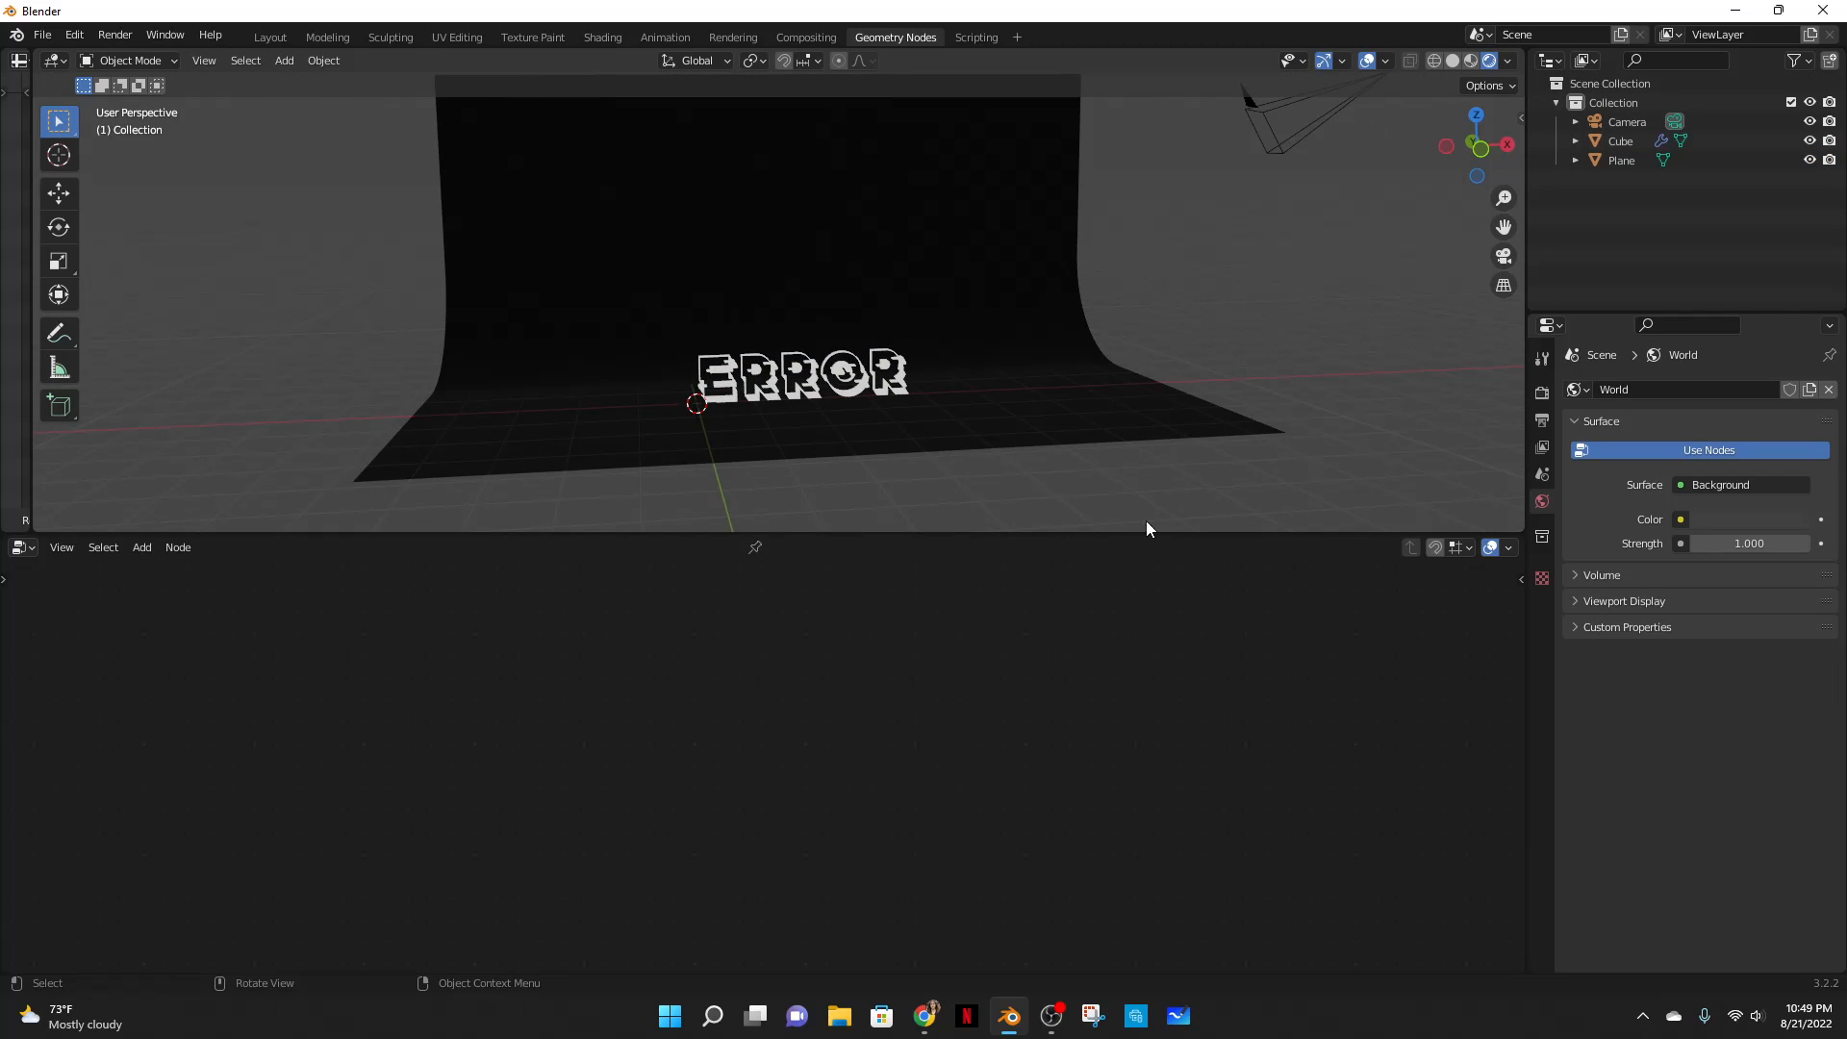
# - Enable Ambient Occlusion and Bloom in the Eevee render settings and select the ERROR text
pyautogui.moveTo(1145, 521); pyautogui.dragTo(1129, 477, button='middle')
pyautogui.click(833, 373)
pyautogui.click(1043, 369)
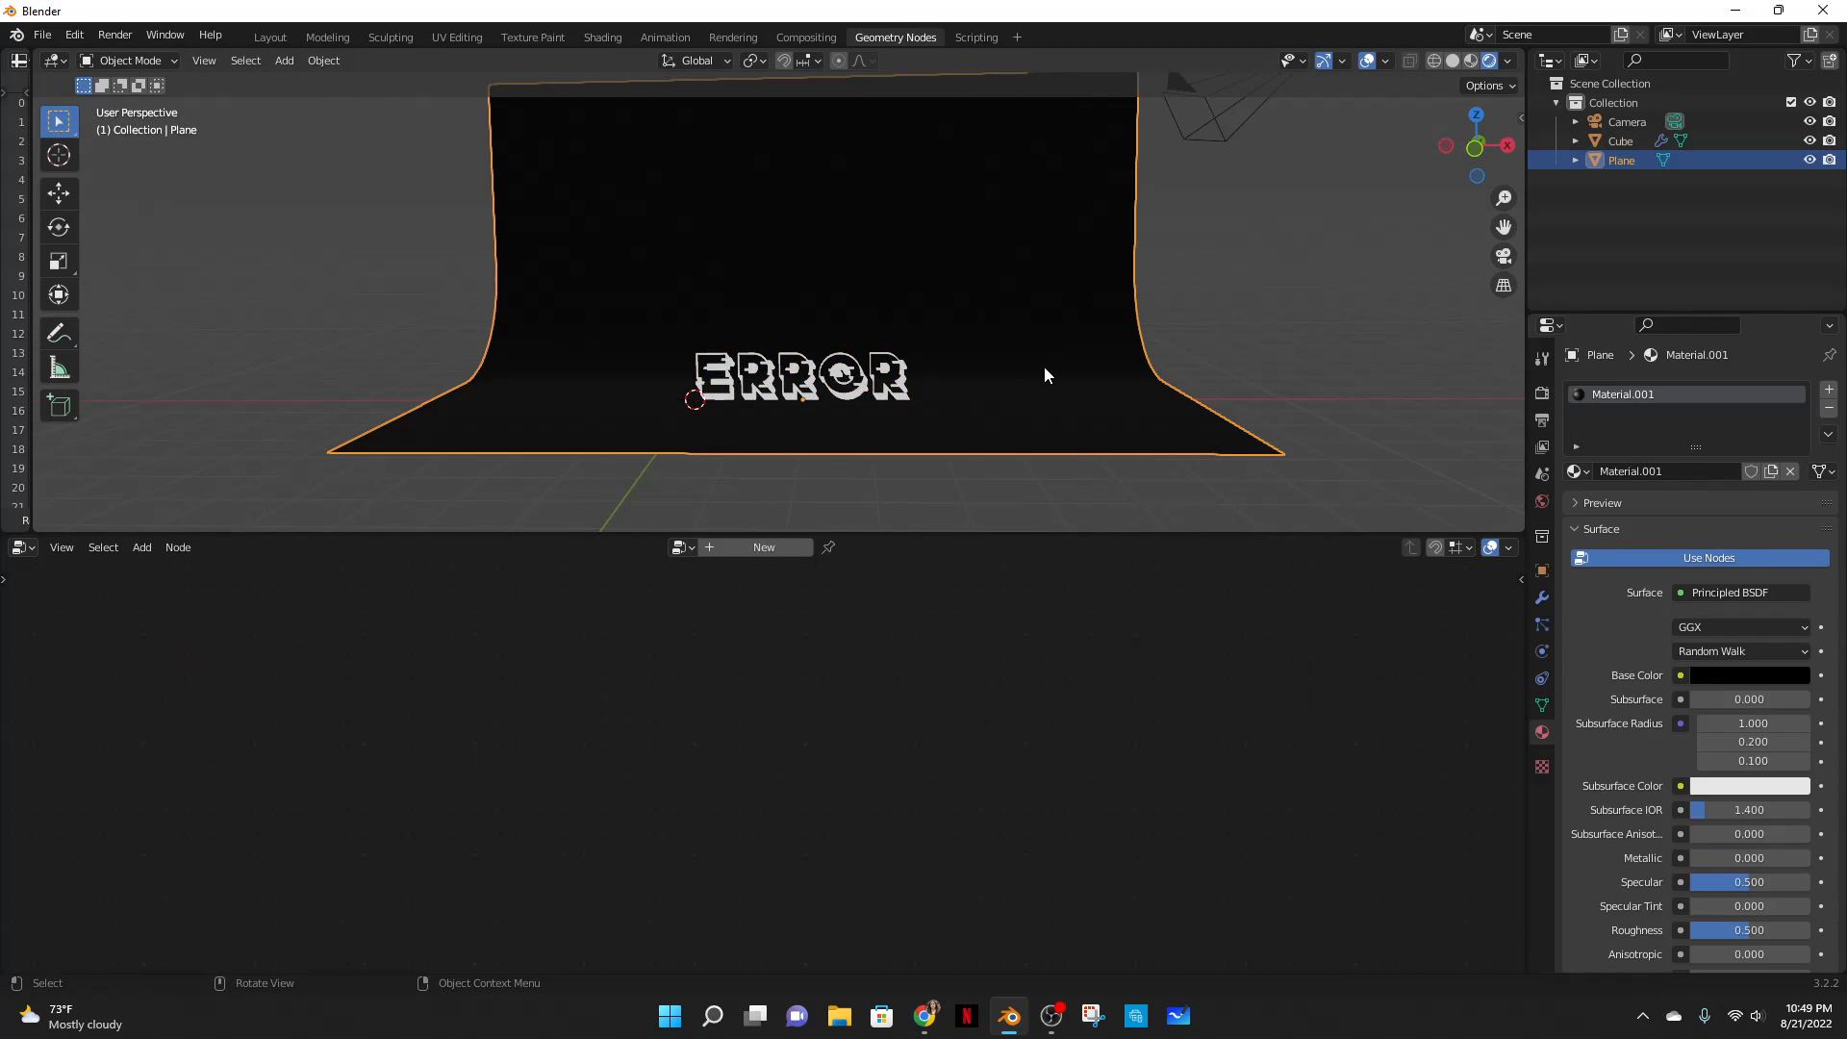
pyautogui.click(1542, 420)
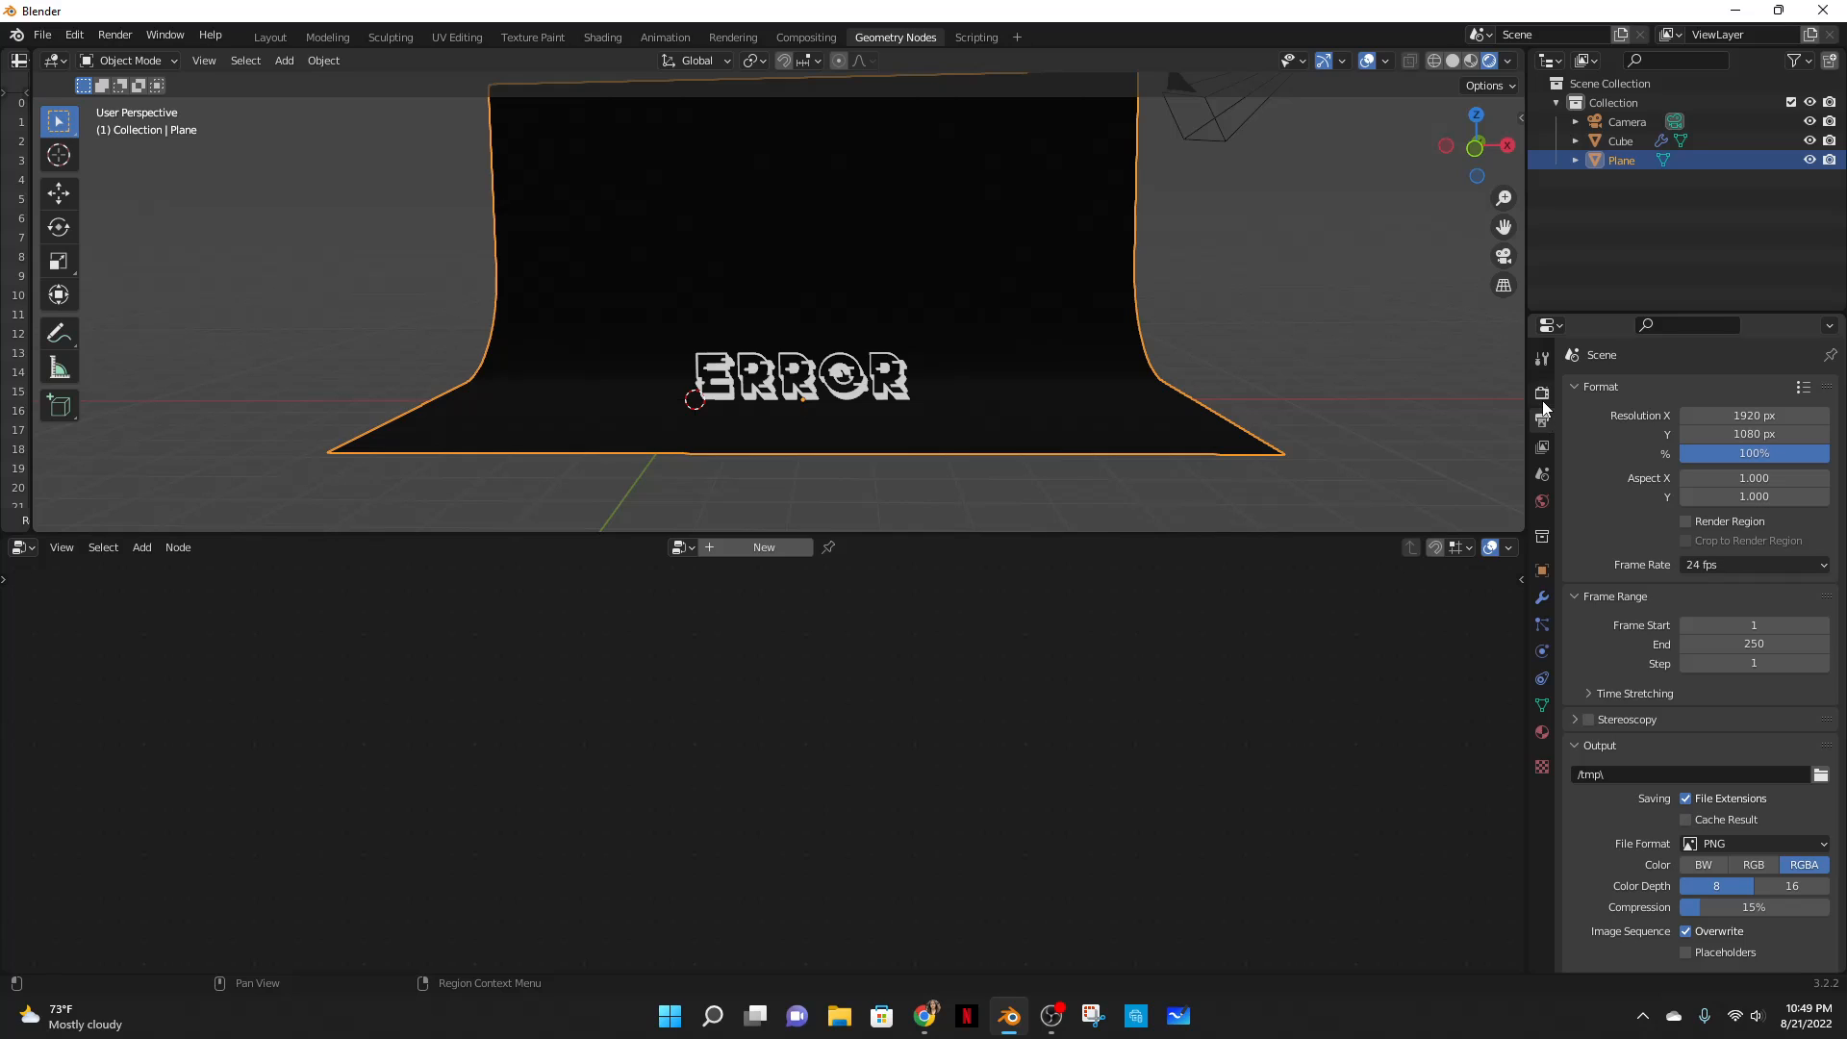
pyautogui.click(1542, 400)
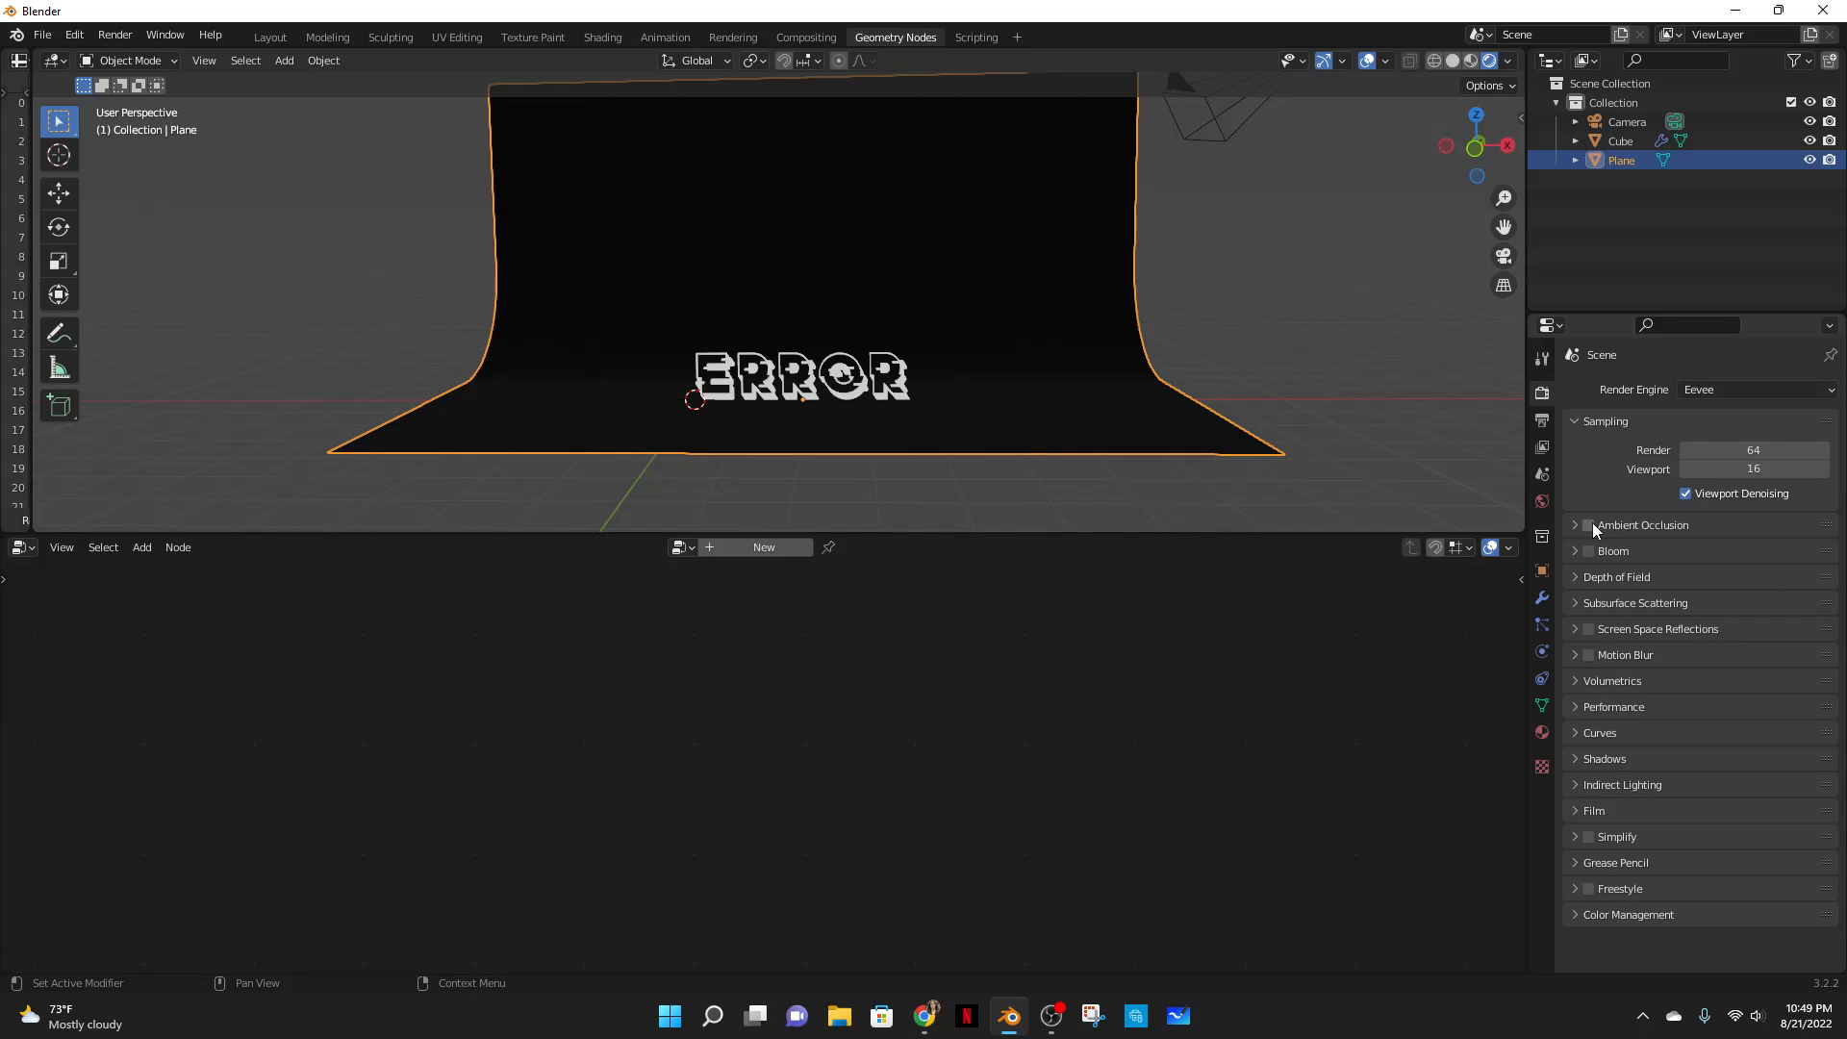
pyautogui.click(1589, 551)
pyautogui.click(875, 410)
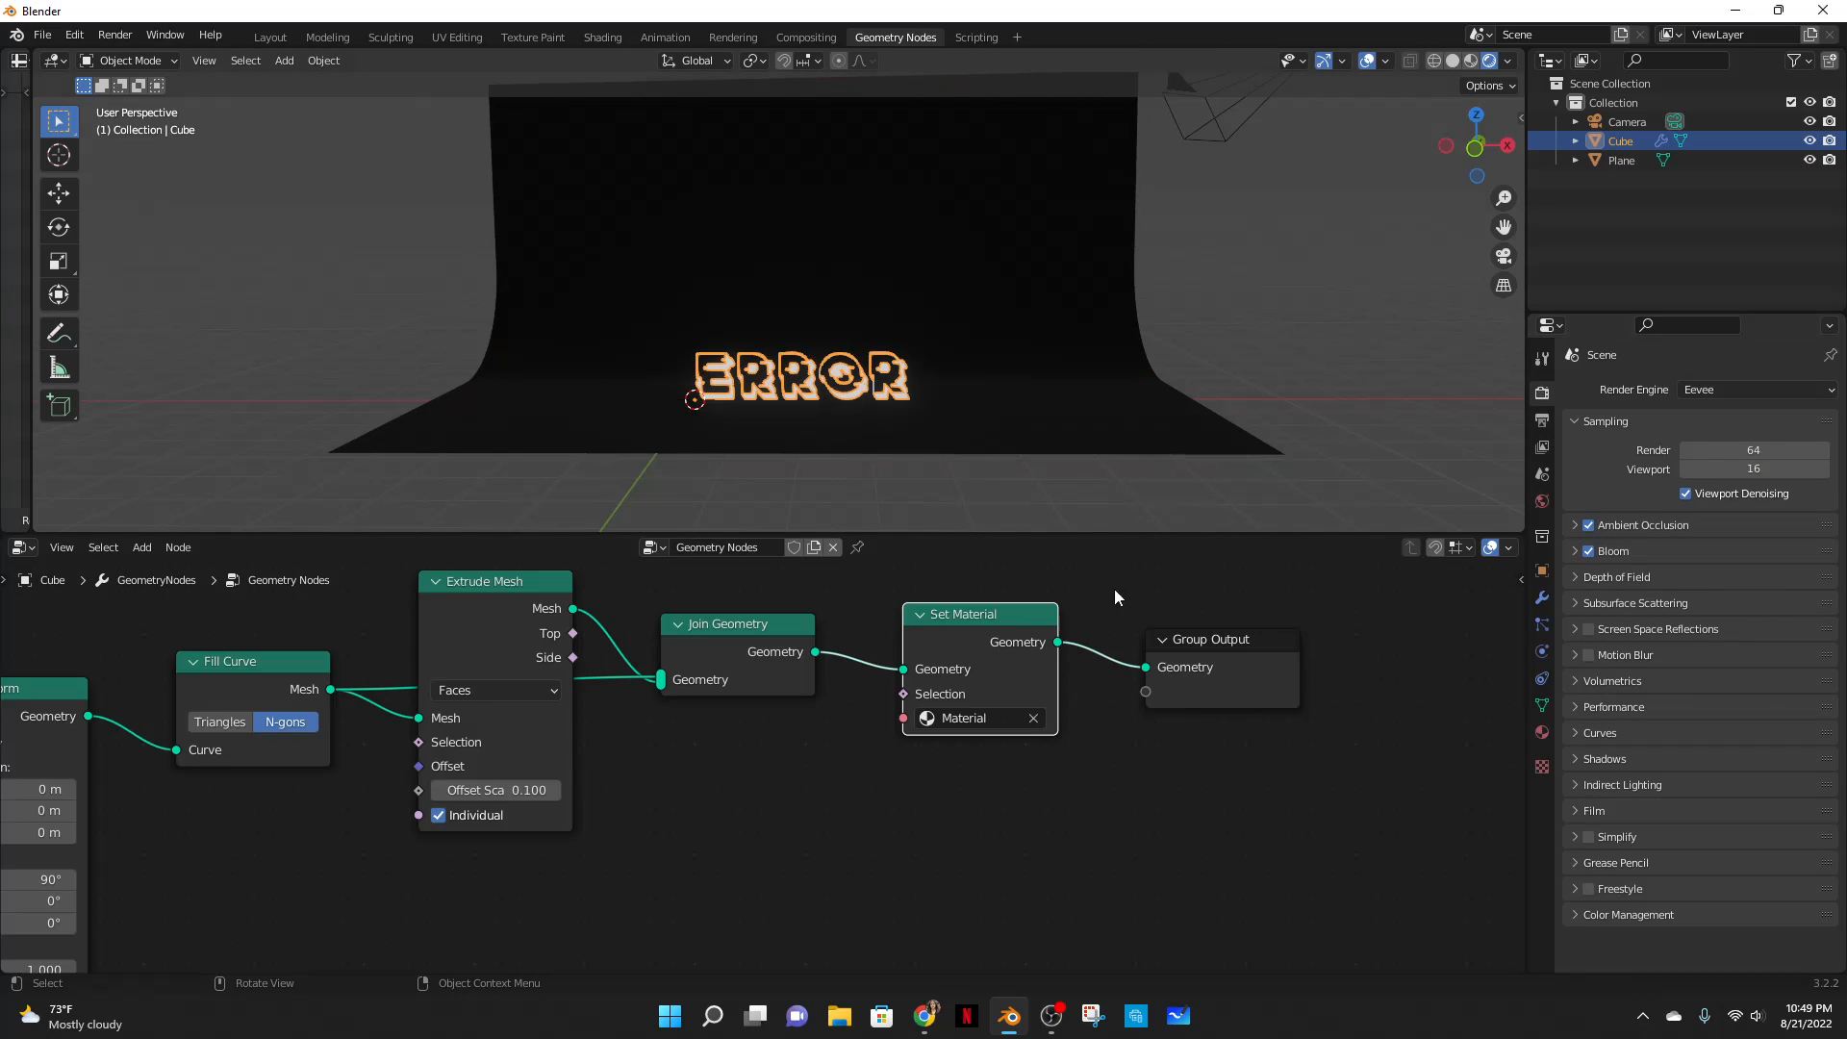
# - Set the emission strength of the ERROR text's material to 3.9
pyautogui.click(1542, 732)
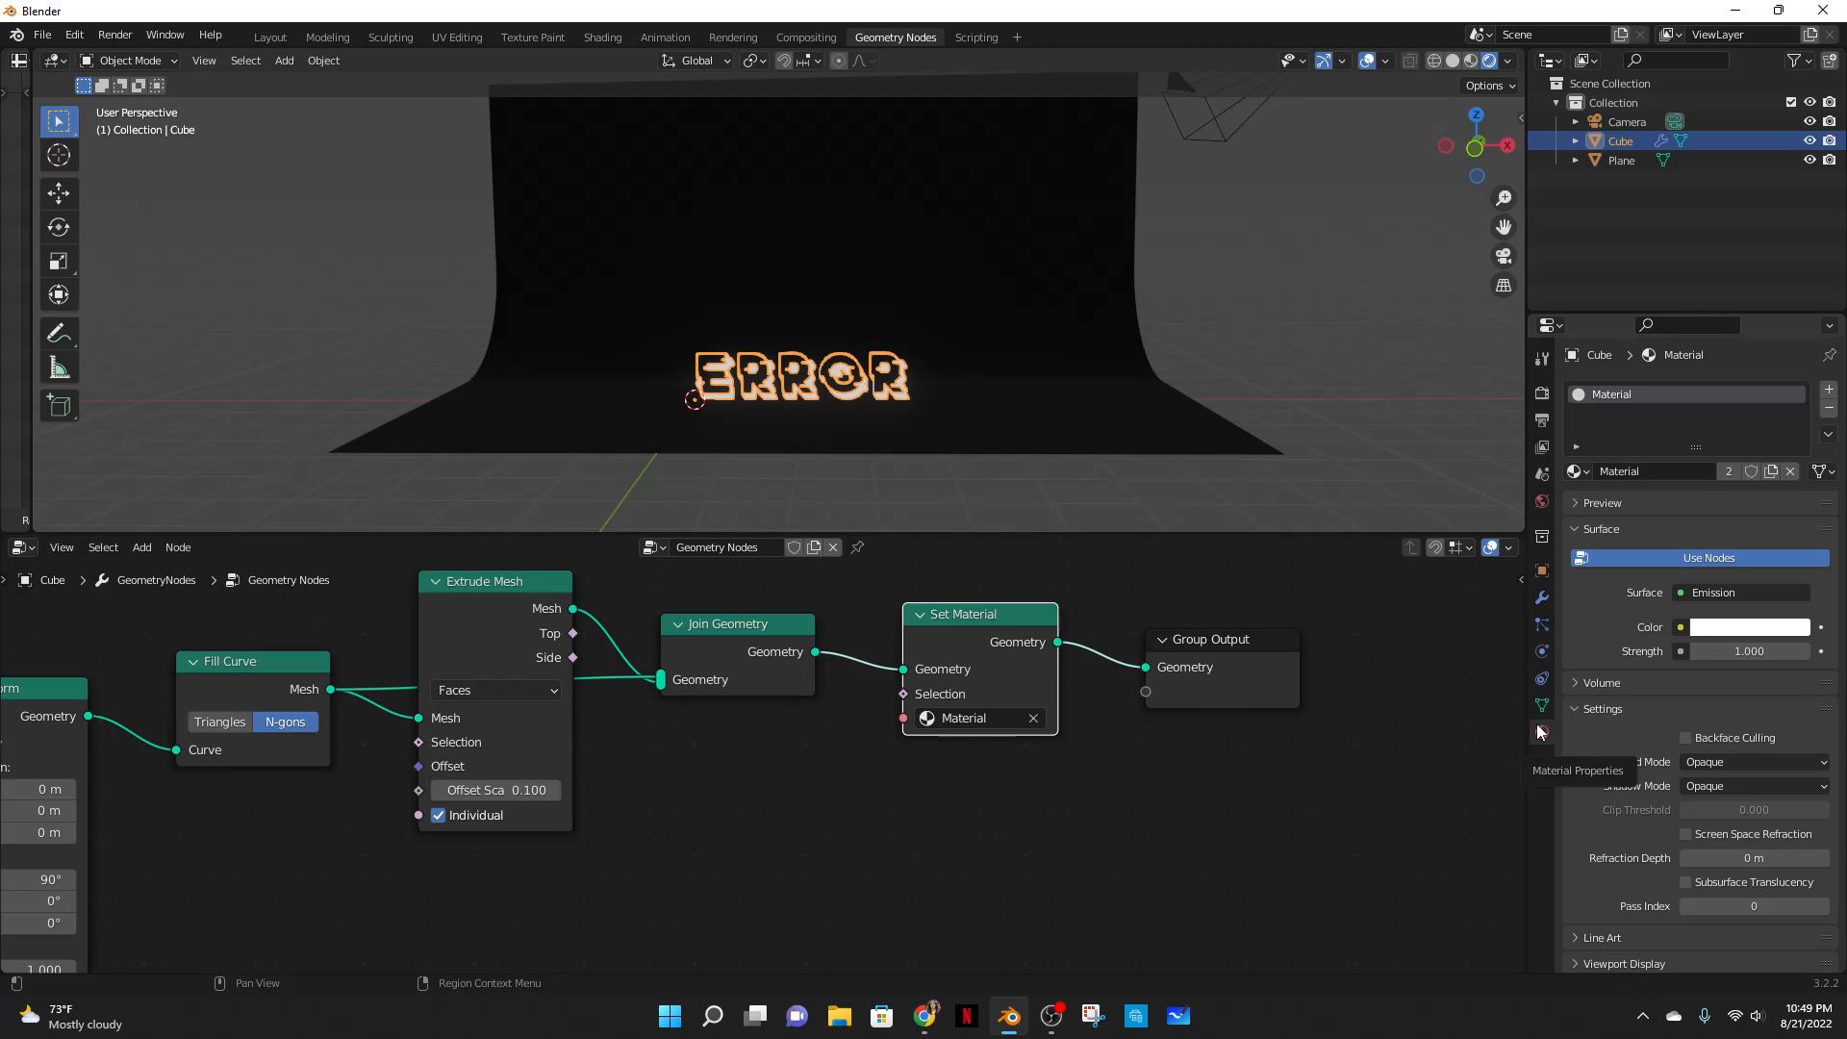
pyautogui.scroll(2, 835, 395)
pyautogui.moveTo(1720, 652); pyautogui.dragTo(1749, 652)
pyautogui.scroll(-4, 989, 429)
pyautogui.click(1136, 381)
pyautogui.scroll(4, 880, 375)
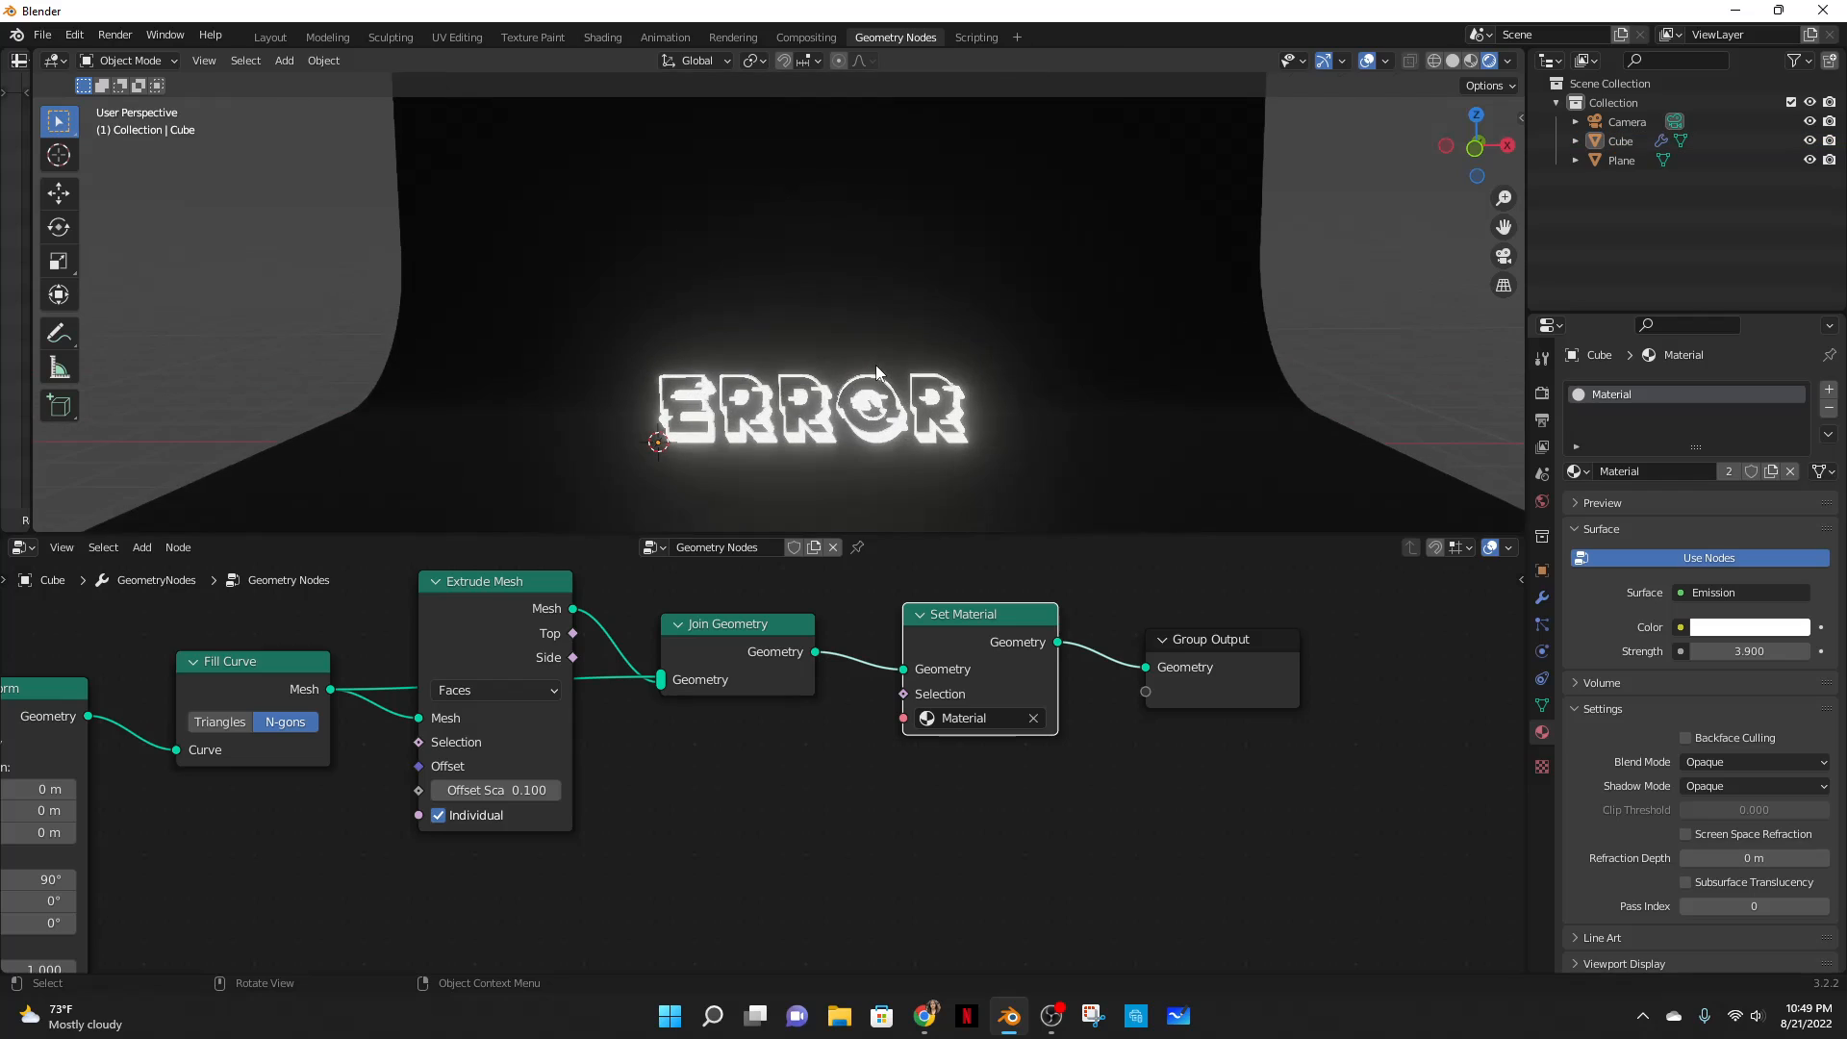
pyautogui.scroll(-2, 879, 373)
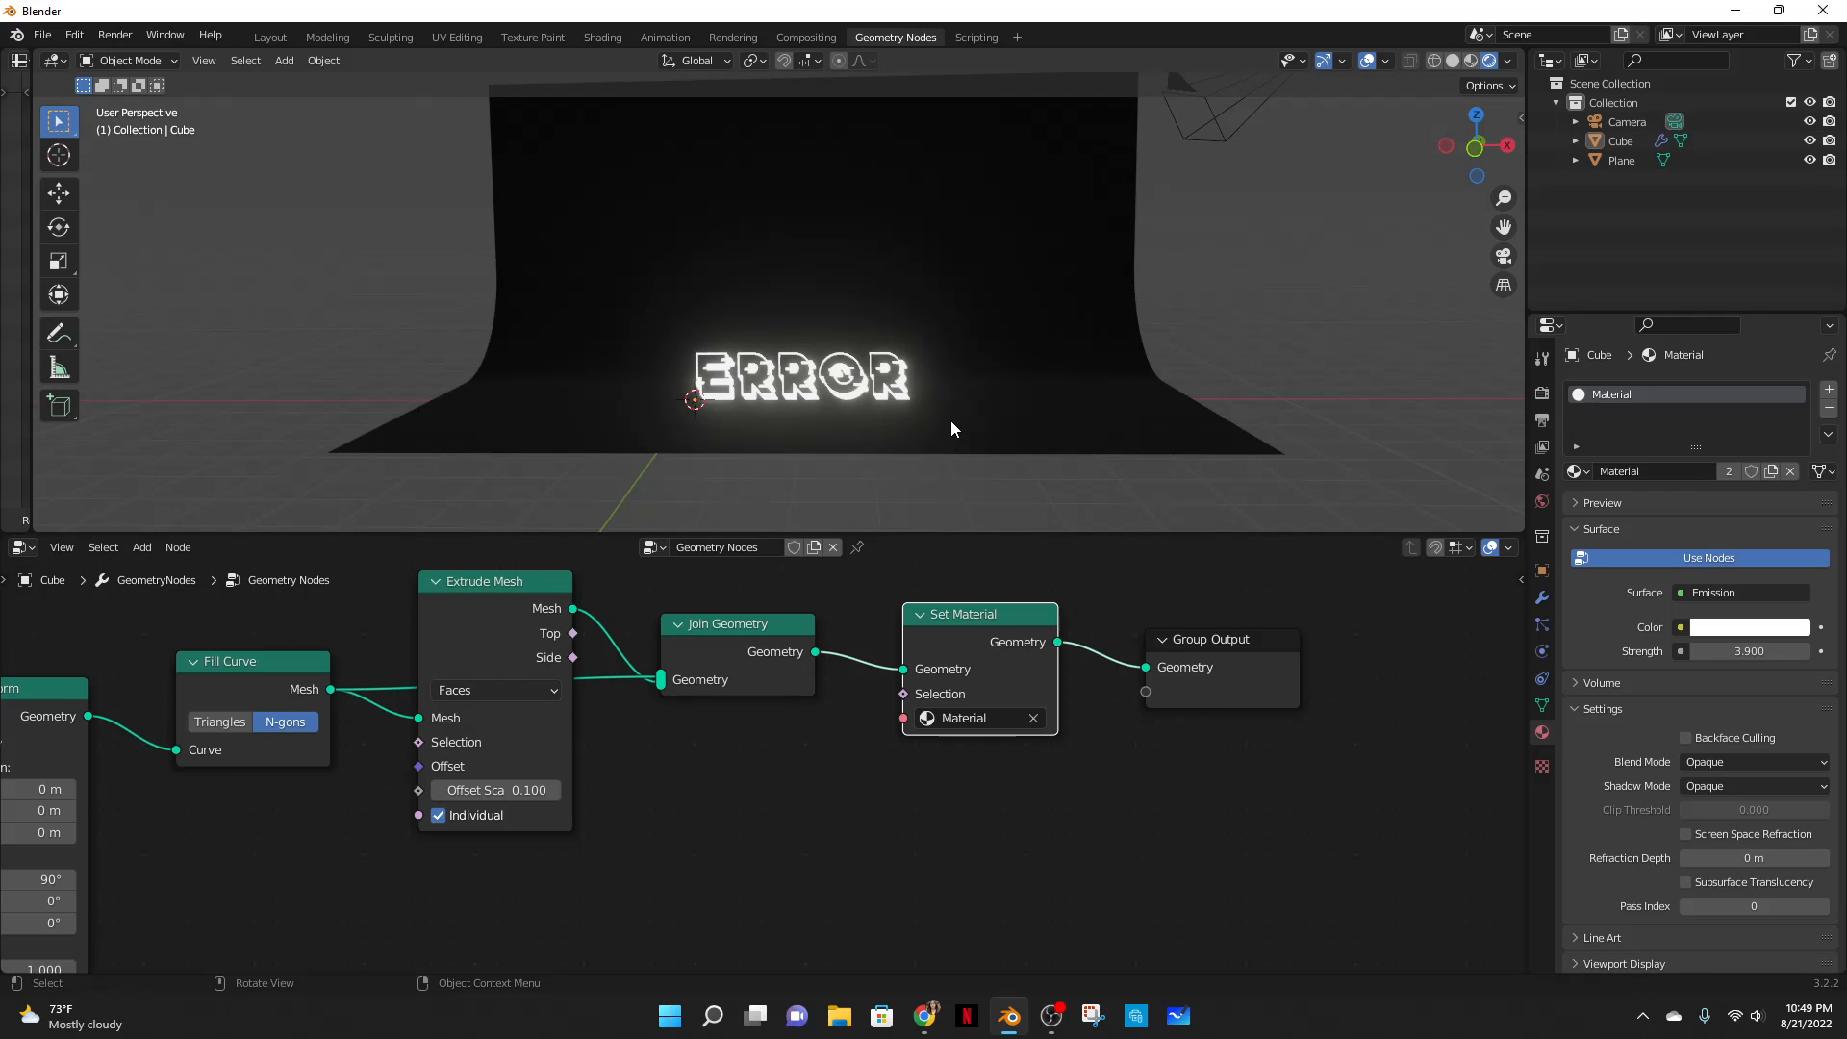
pyautogui.moveTo(955, 456); pyautogui.dragTo(960, 383, button='middle')
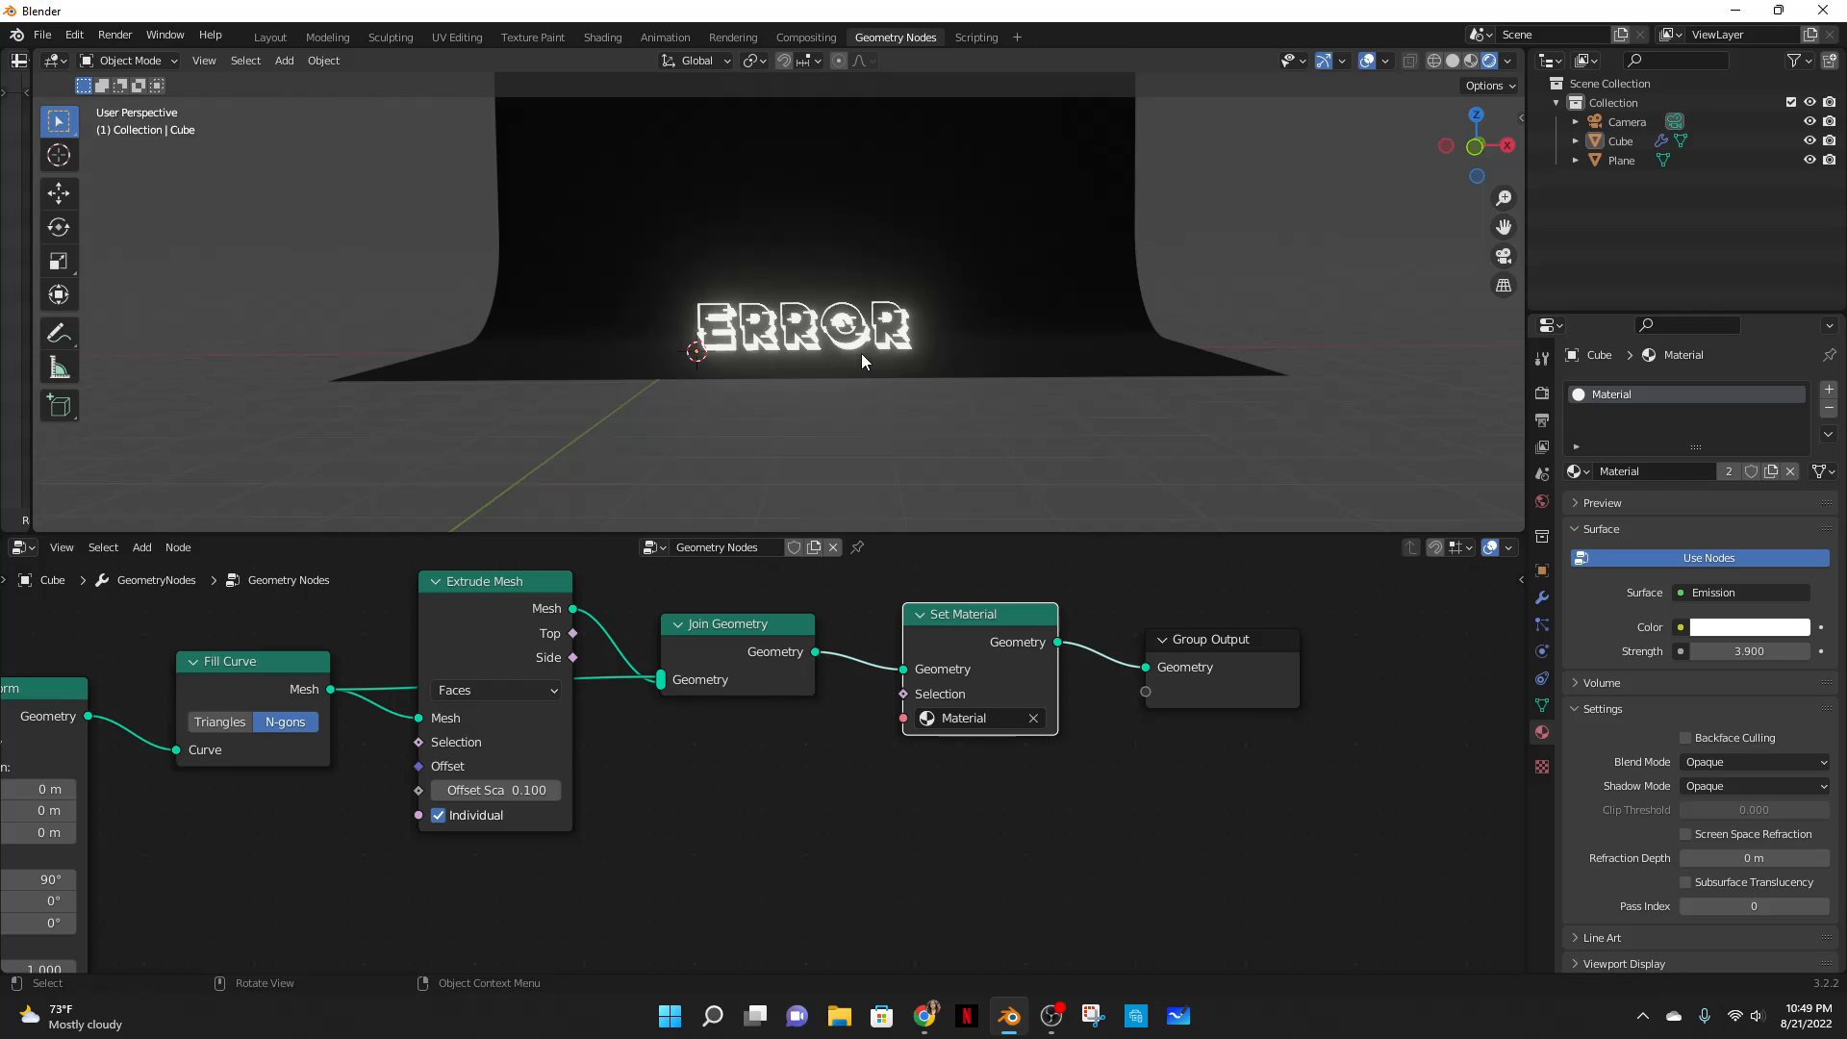
pyautogui.scroll(1, 889, 393)
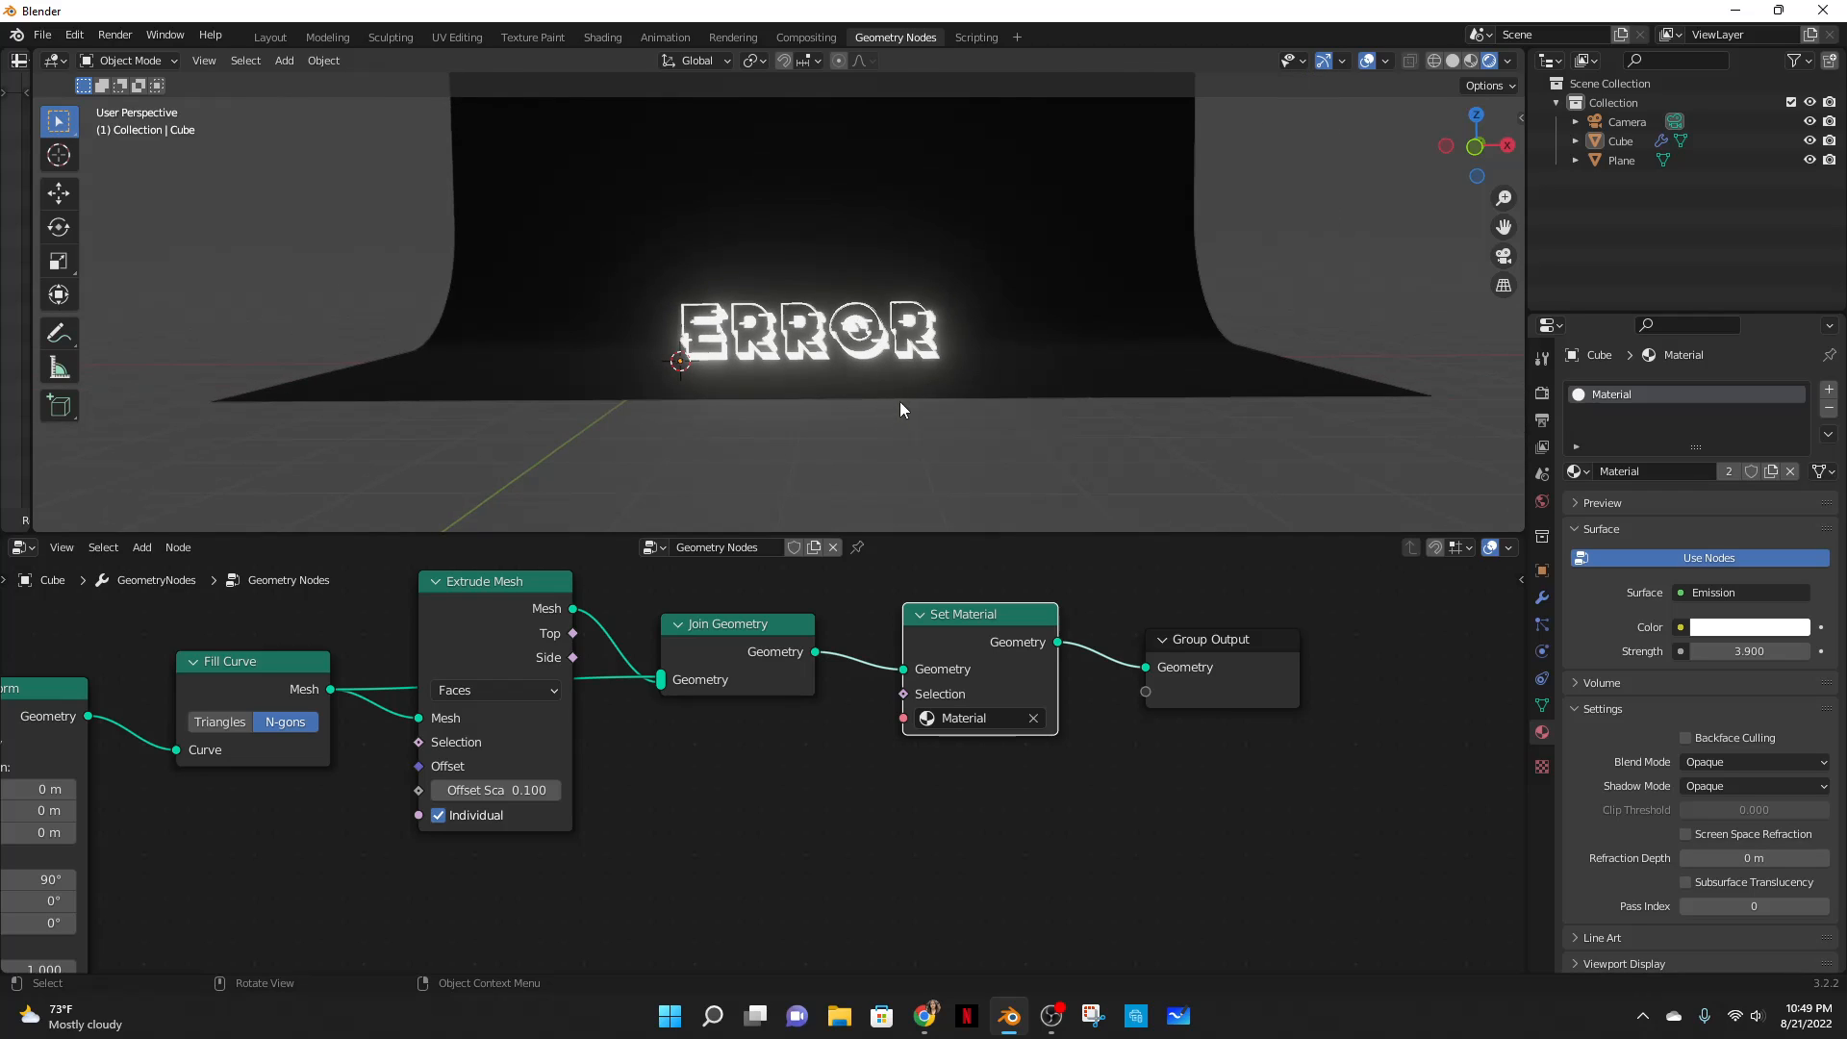
# - Lower the backdrop plane along the Z axis so its floor sits below the ERROR text
pyautogui.click(898, 401)
pyautogui.press('g')
pyautogui.press('z')
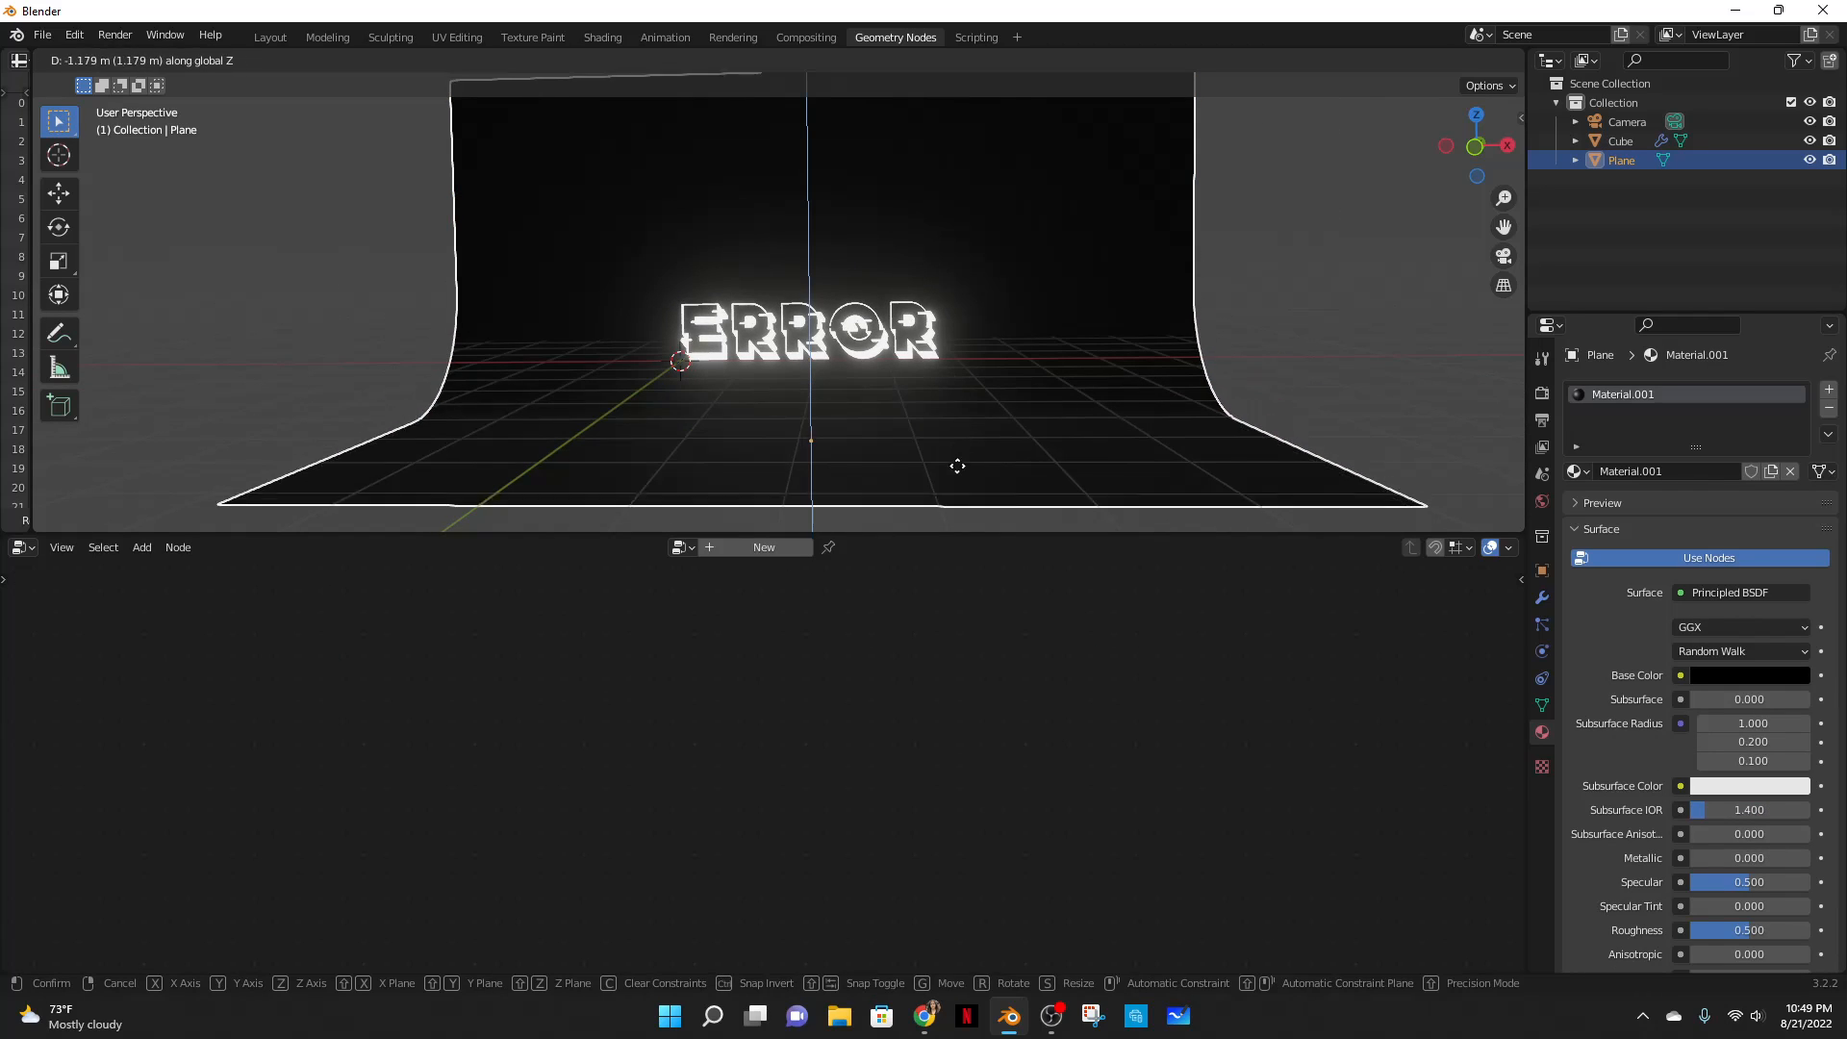
pyautogui.click(957, 481)
pyautogui.press('g')
pyautogui.press('z')
pyautogui.click(968, 427)
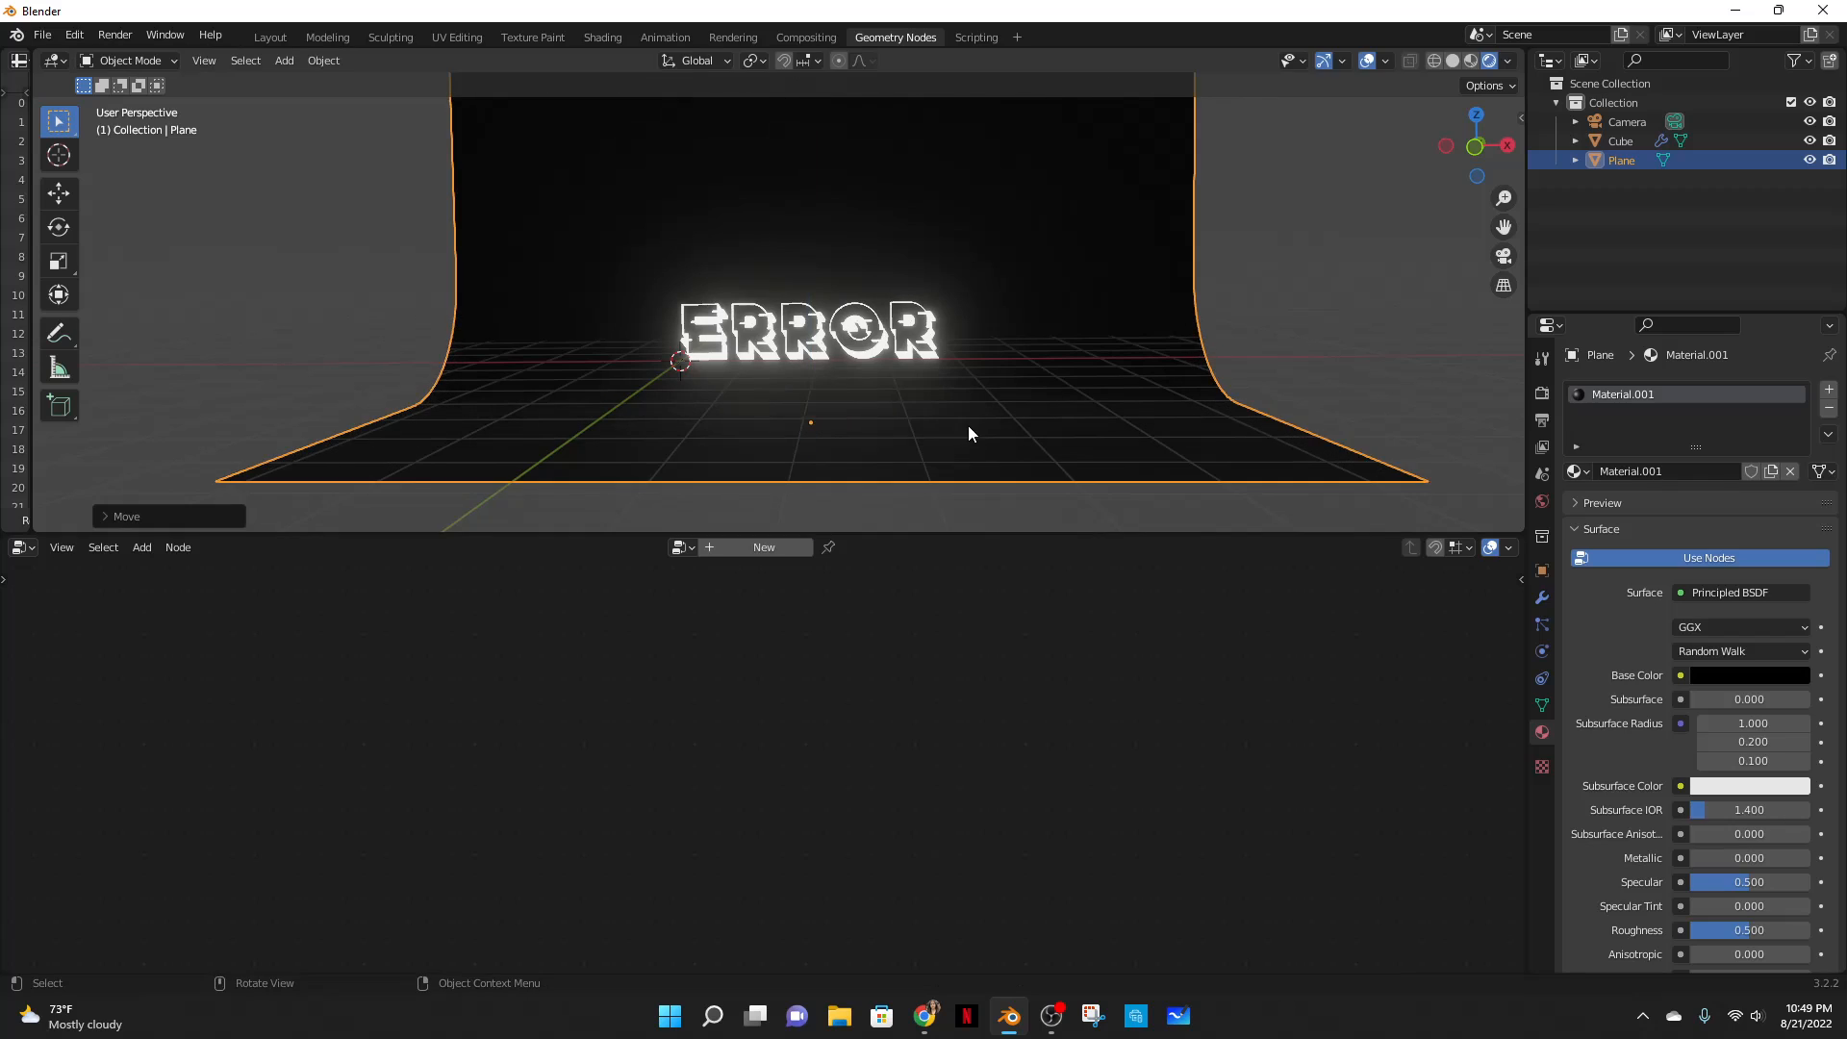
pyautogui.scroll(3, 968, 426)
pyautogui.scroll(-1, 858, 310)
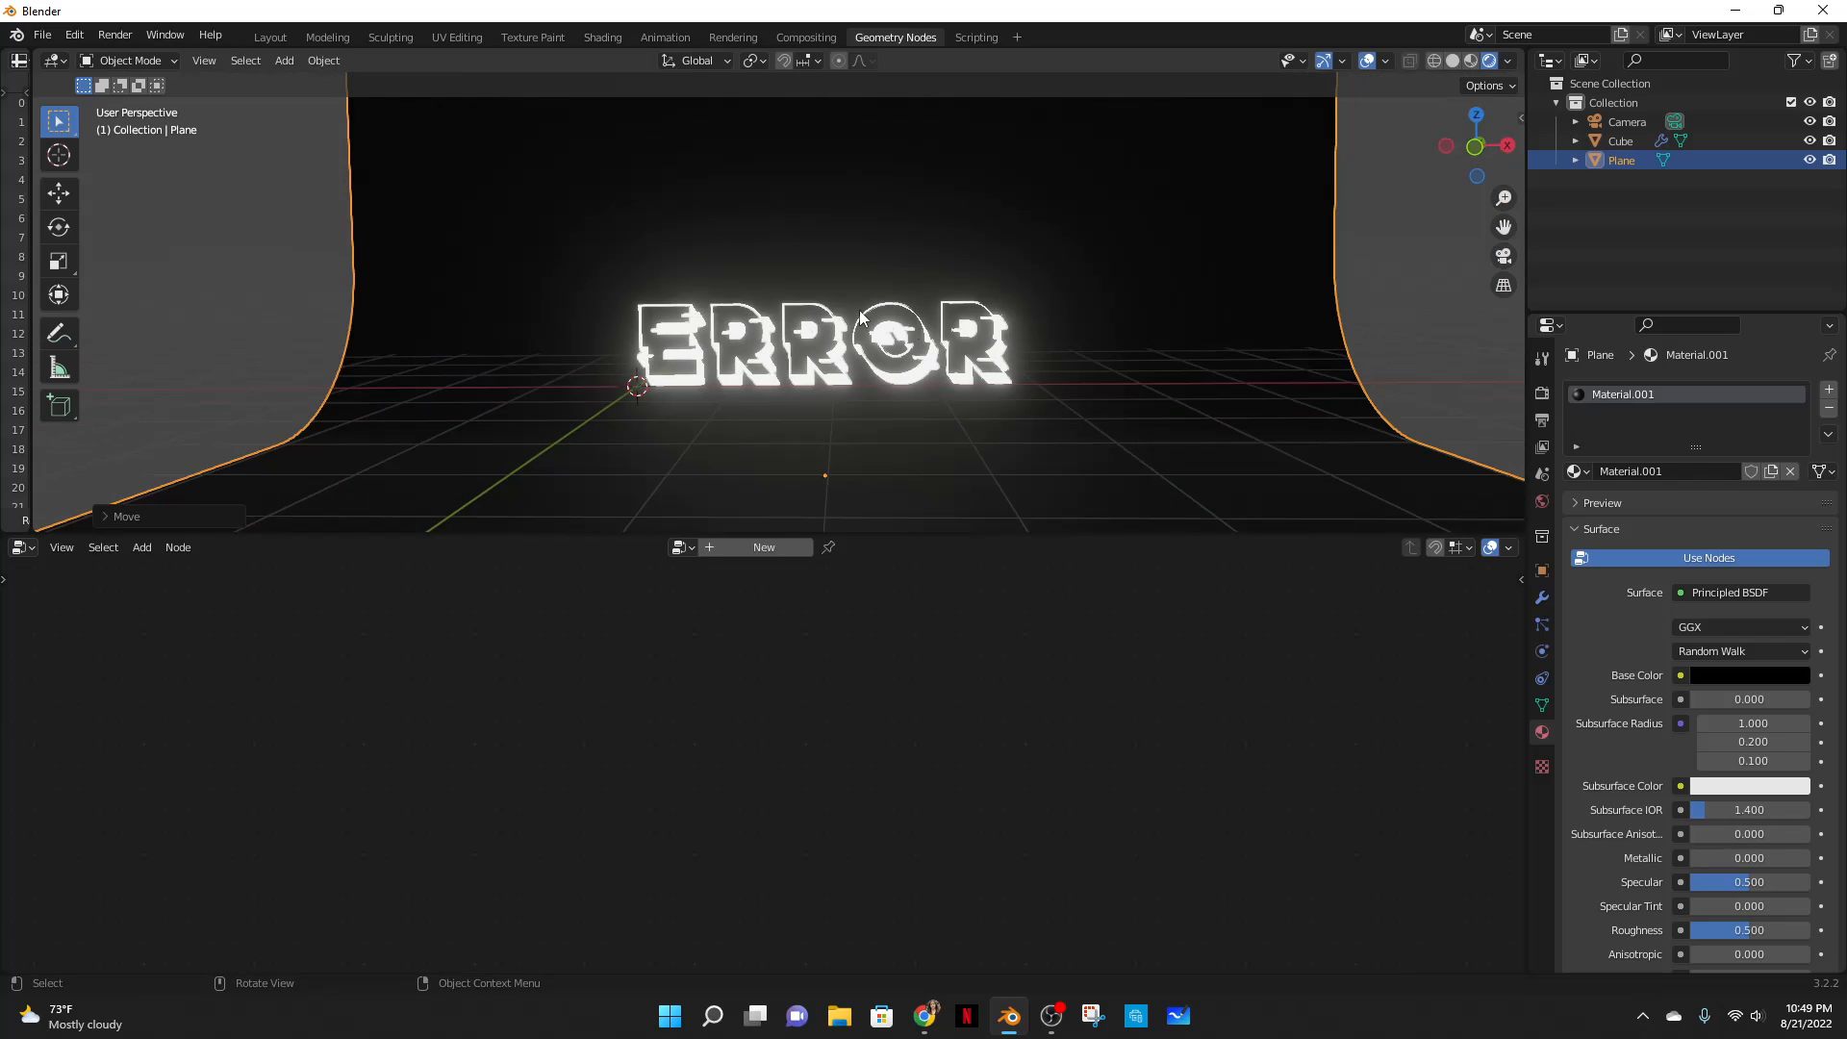
# - Set the emission strength of the ERROR text's material to 1.9 and deselect the text
pyautogui.click(823, 352)
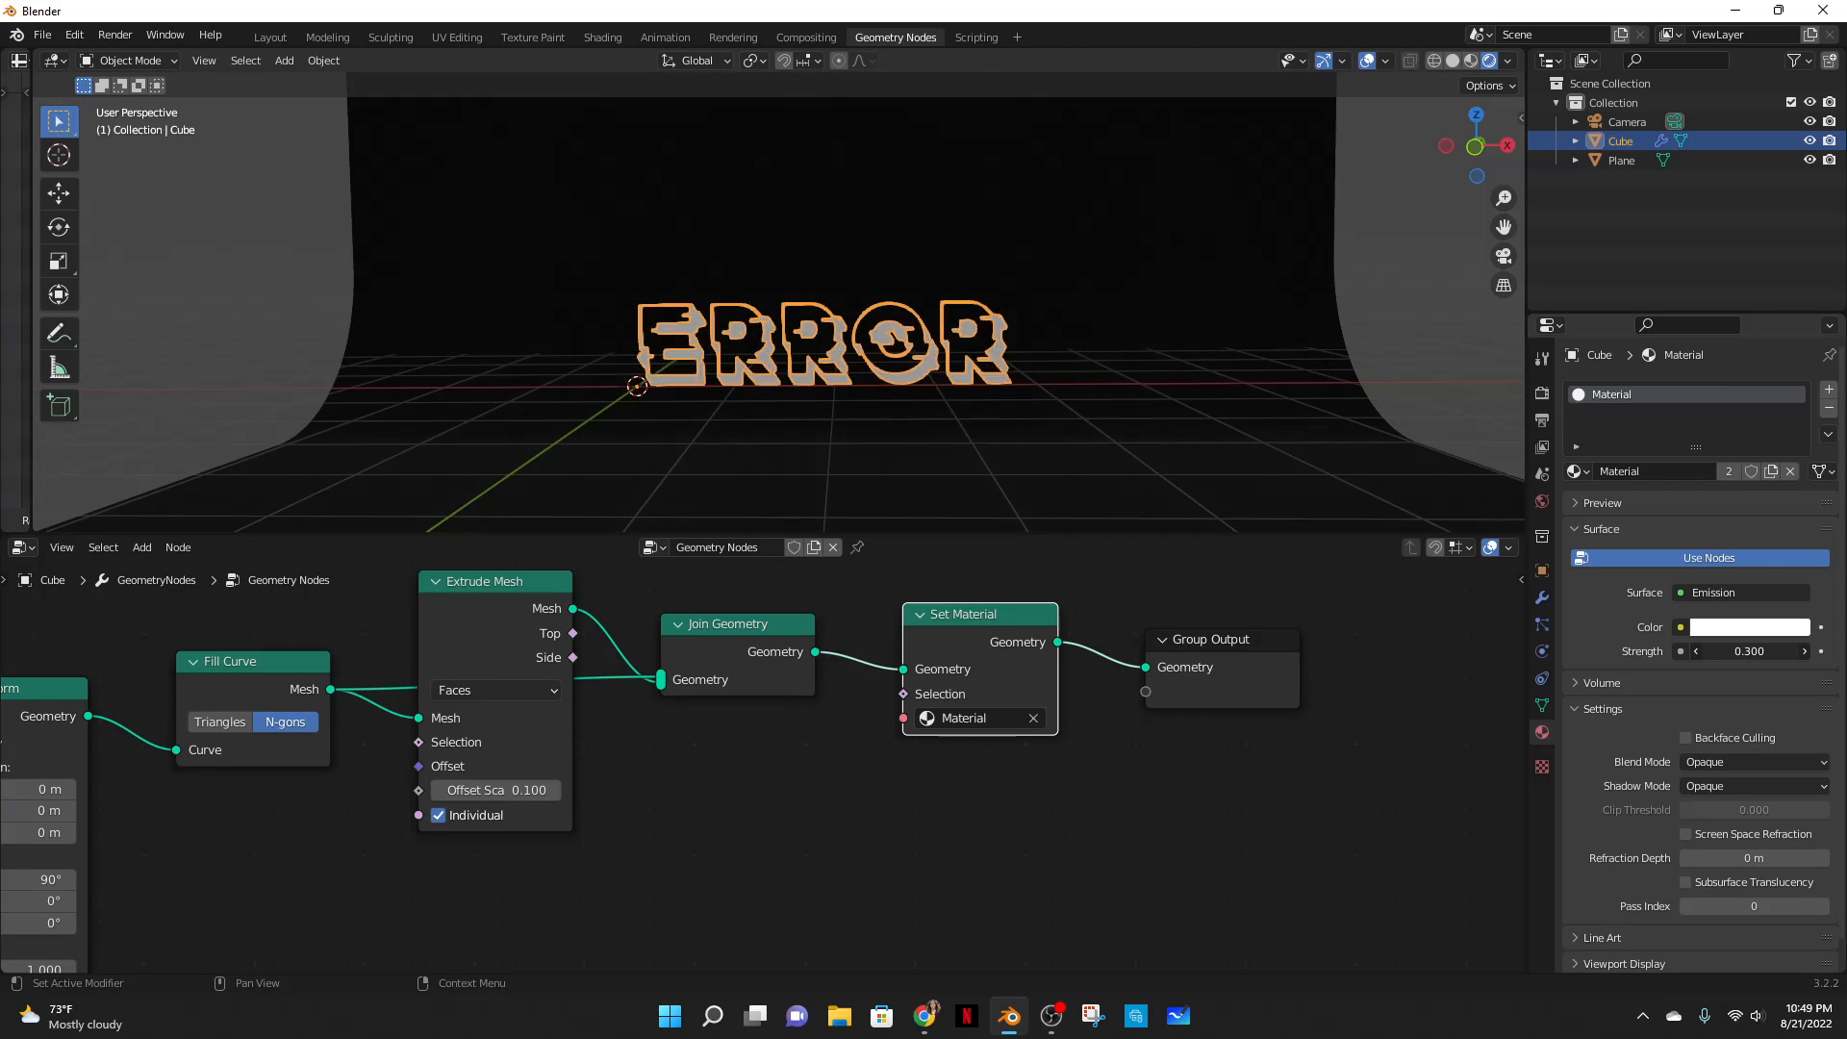
pyautogui.moveTo(1760, 643)
pyautogui.mouseDown()
pyautogui.moveTo(1811, 644)
pyautogui.moveTo(1717, 644)
pyautogui.moveTo(1784, 643)
pyautogui.mouseUp()
pyautogui.scroll(-2, 939, 311)
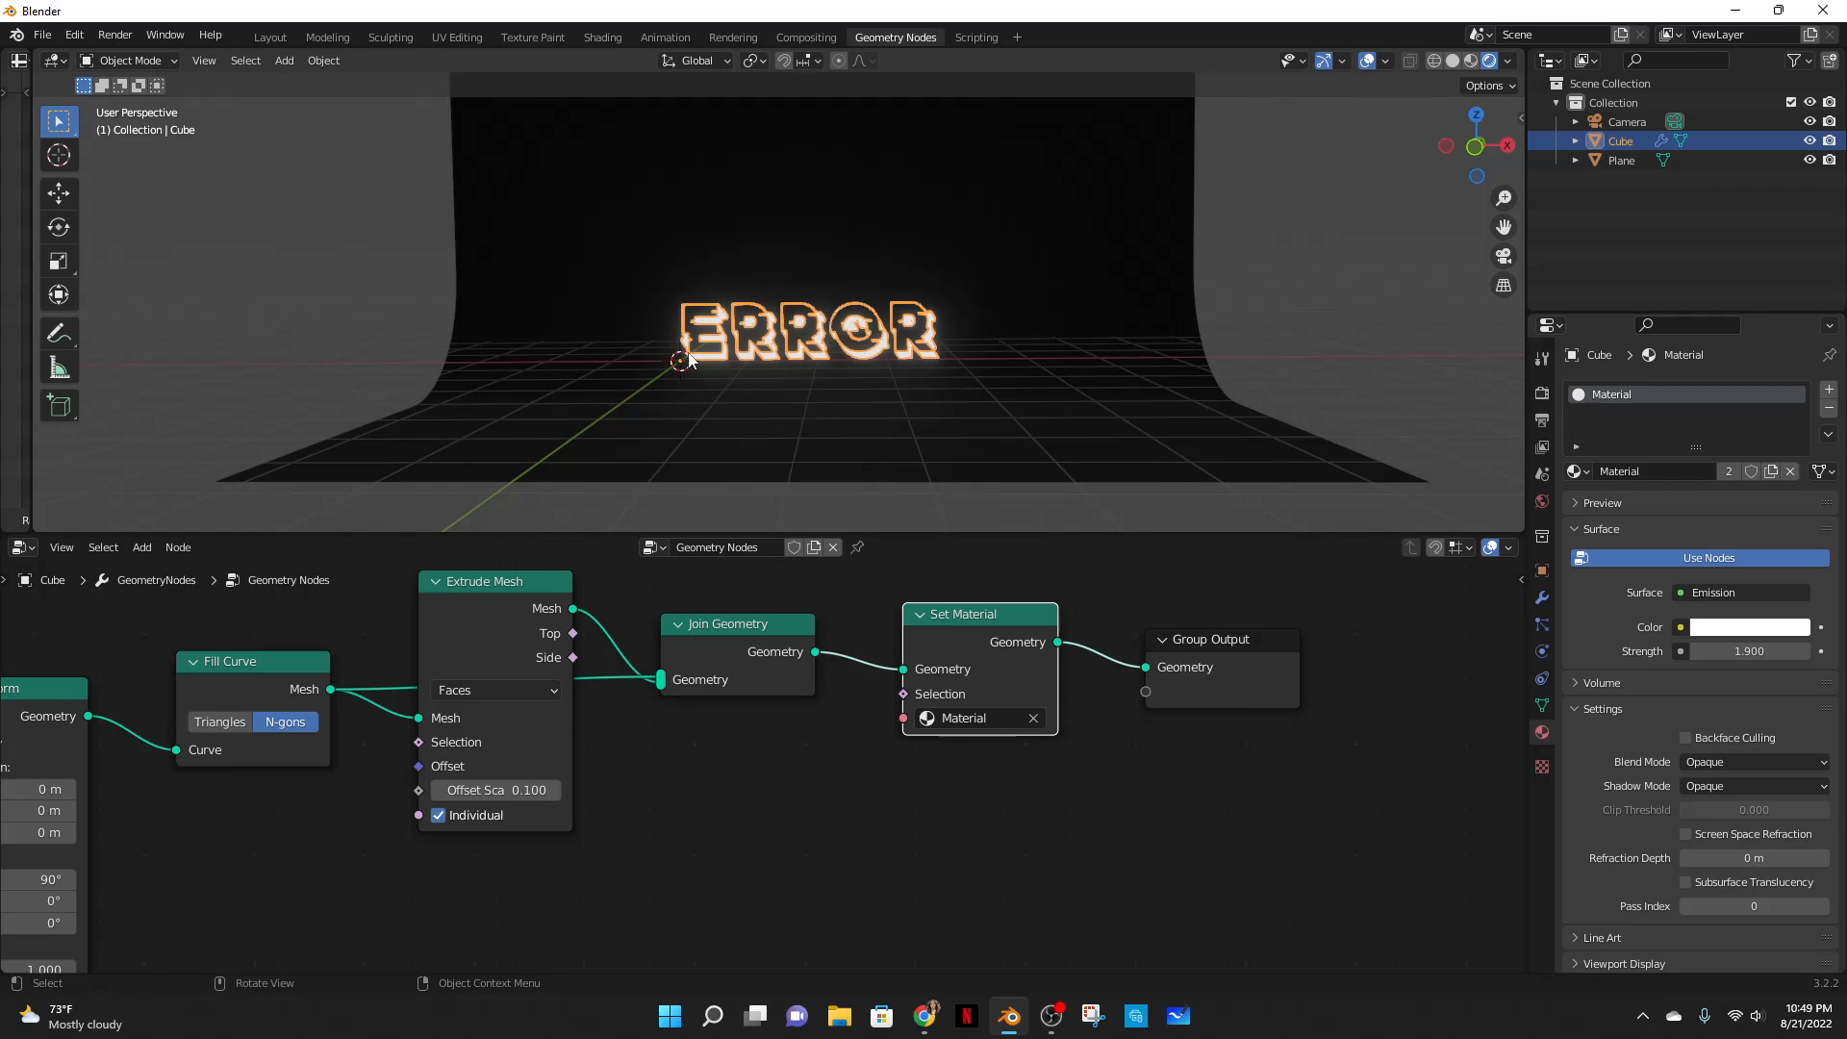
pyautogui.click(333, 288)
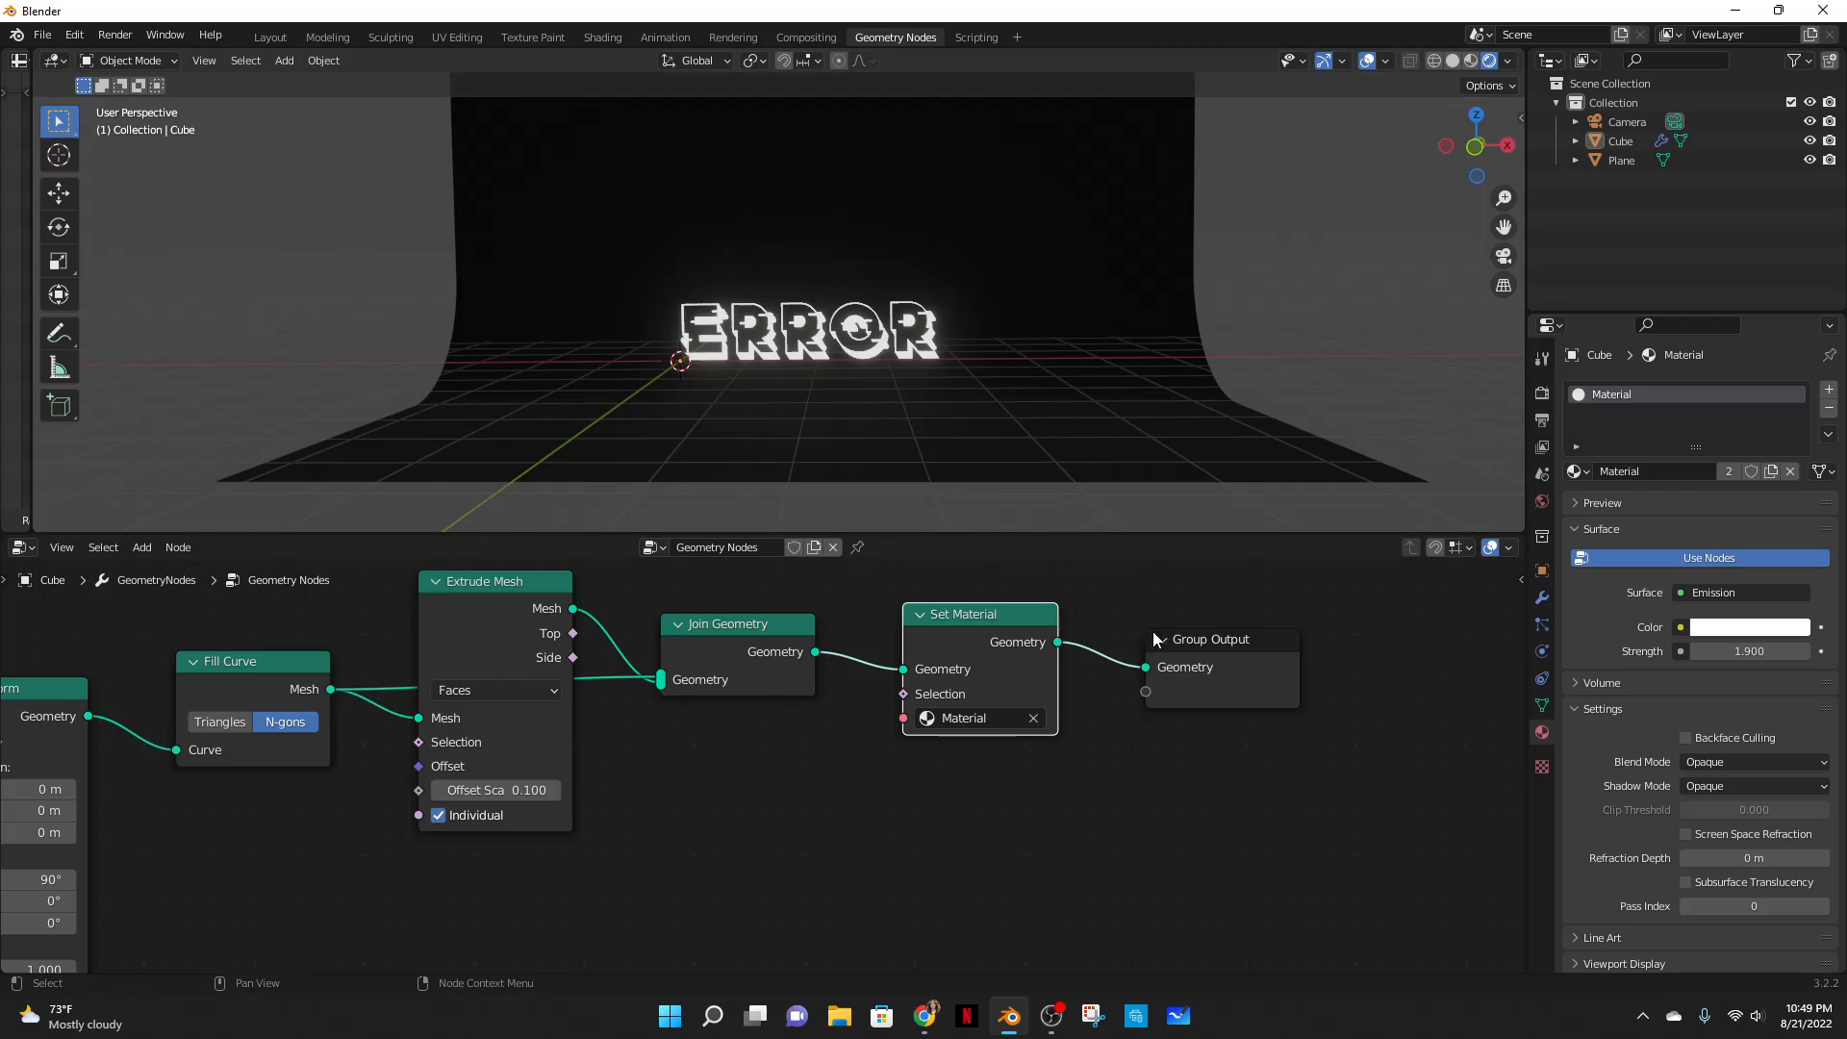
# - Make room before the Group Output node and insert a Translate Instances node between it and Set Material
pyautogui.moveTo(1193, 681); pyautogui.dragTo(1300, 649)
pyautogui.hotkey('shift', 'a')
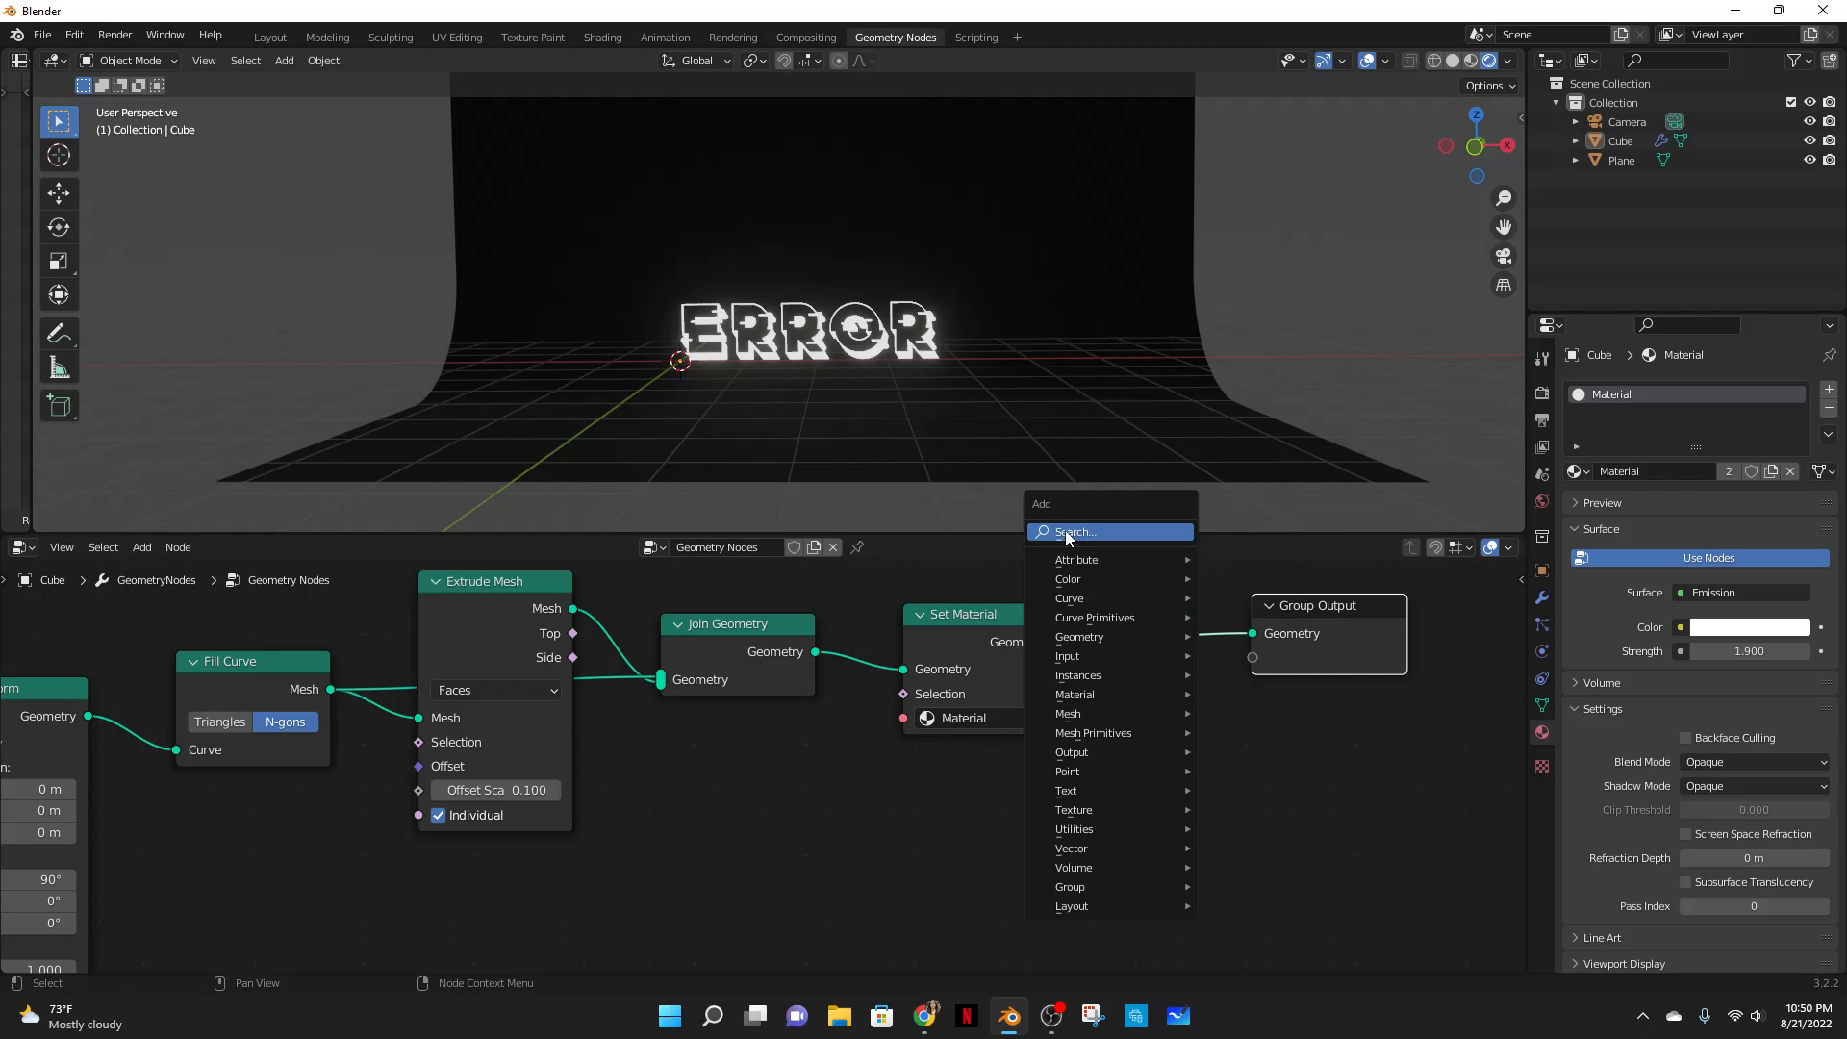
pyautogui.click(1101, 531)
pyautogui.write('tran')
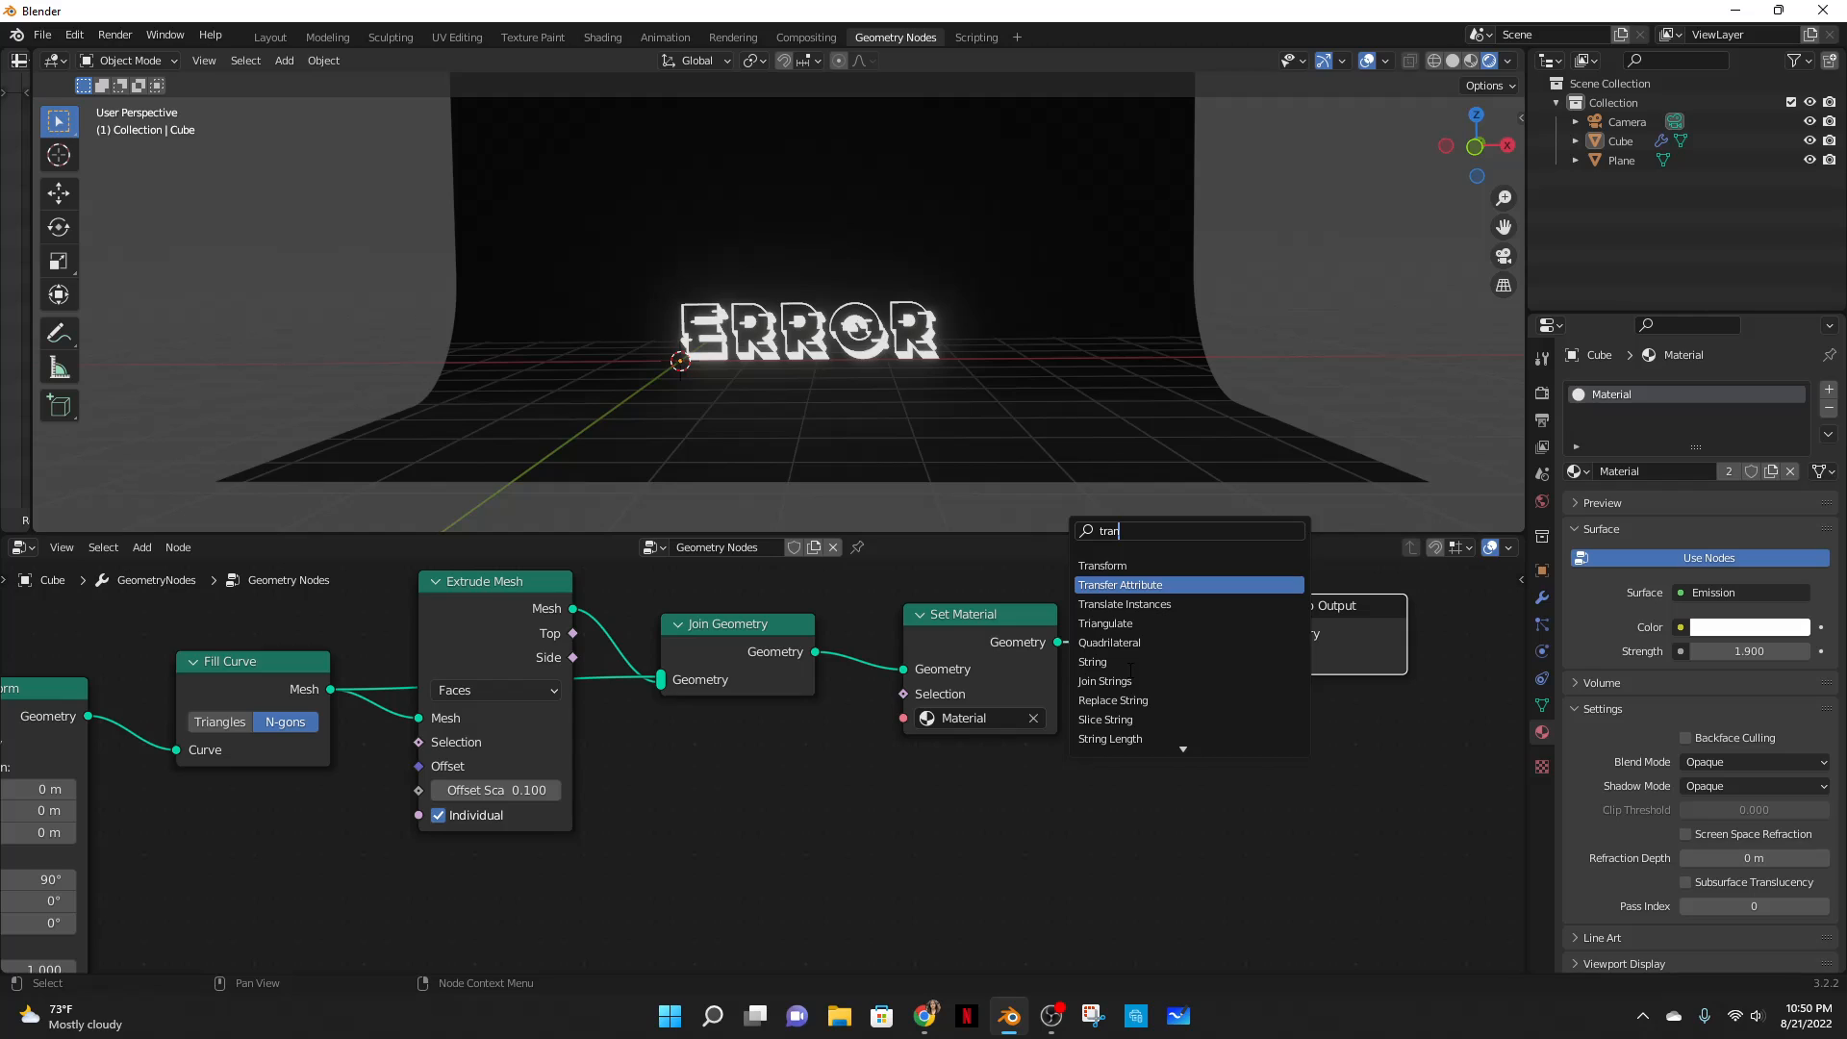
pyautogui.press('Down')
pyautogui.press('Return')
pyautogui.click(1154, 710)
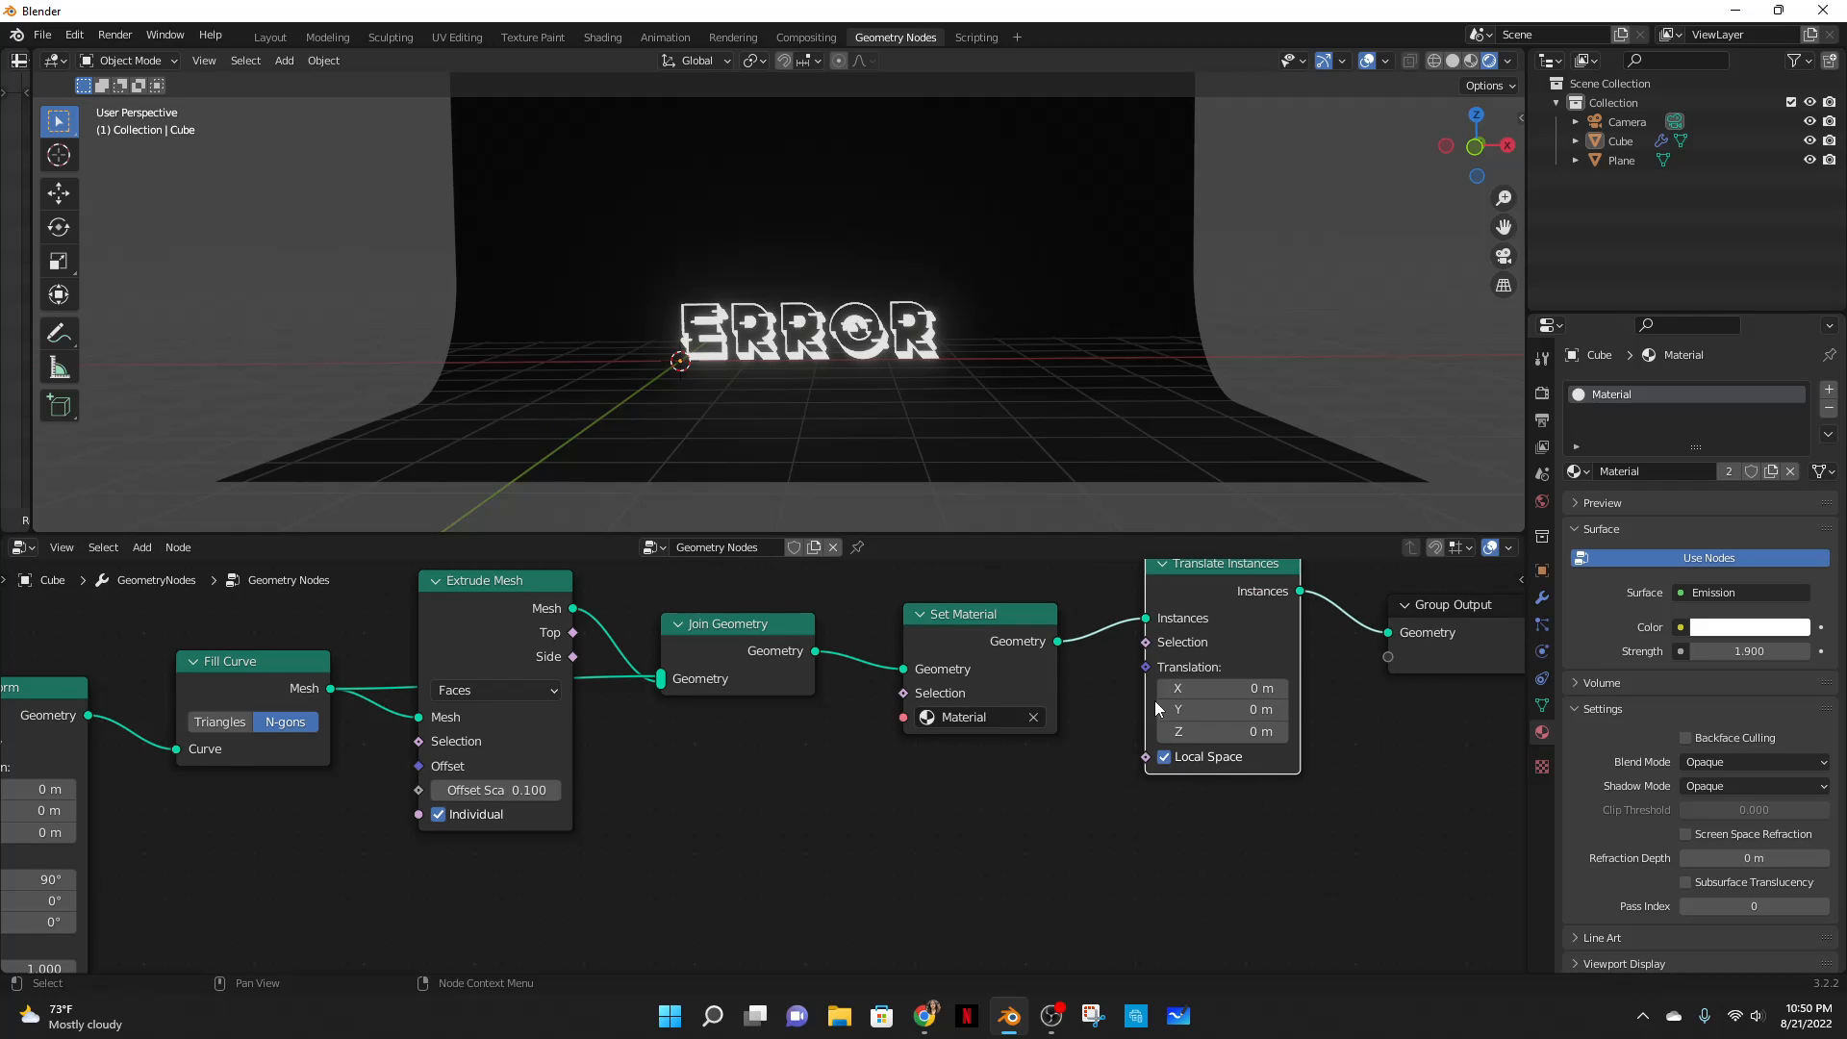
# - Try Translate Instances offsets of X 0.4 m, Y -1.4 m and Z 1.4 m, and undo them
pyautogui.moveTo(1088, 701); pyautogui.dragTo(981, 799, button='middle')
pyautogui.scroll(2, 1097, 740)
pyautogui.scroll(-1, 1214, 795)
pyautogui.moveTo(1147, 791); pyautogui.dragTo(1153, 791)
pyautogui.moveTo(1152, 814); pyautogui.dragTo(1164, 837)
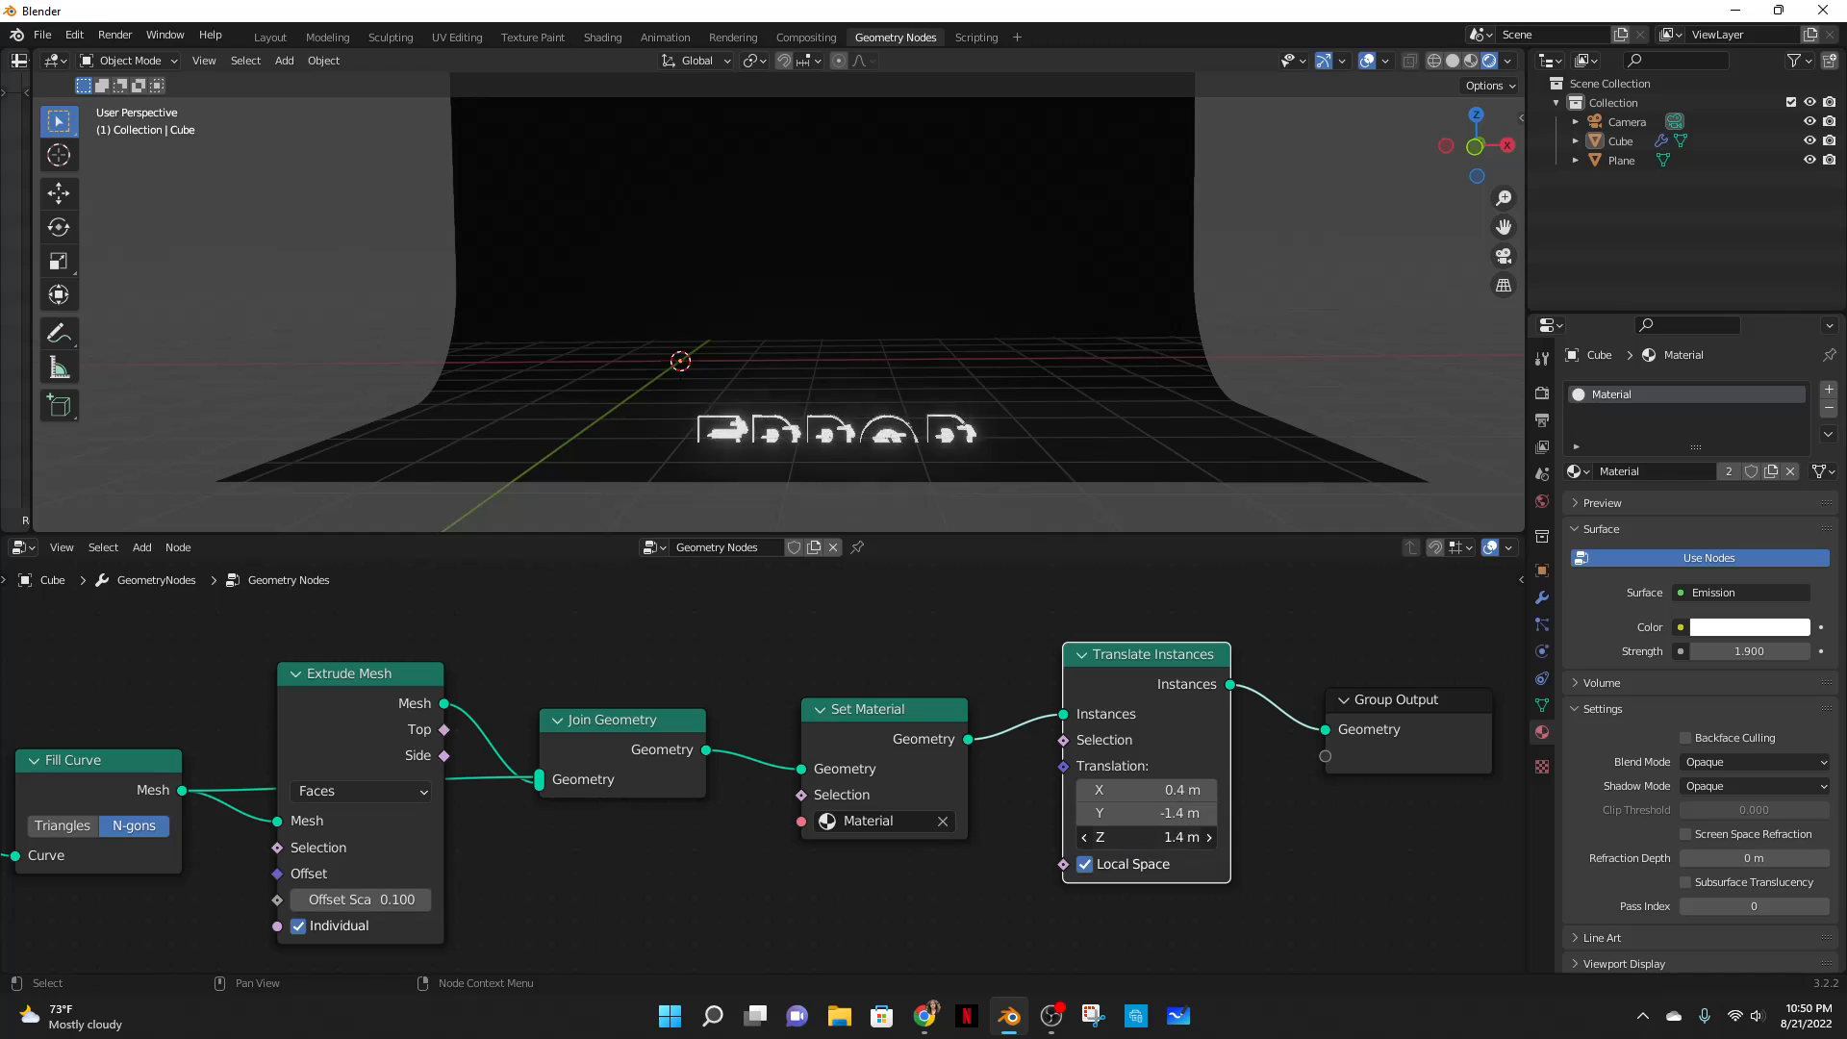
pyautogui.hotkey('ctrl', 'z')
pyautogui.hotkey('ctrl', 'z')
pyautogui.hotkey('ctrl', 'z')
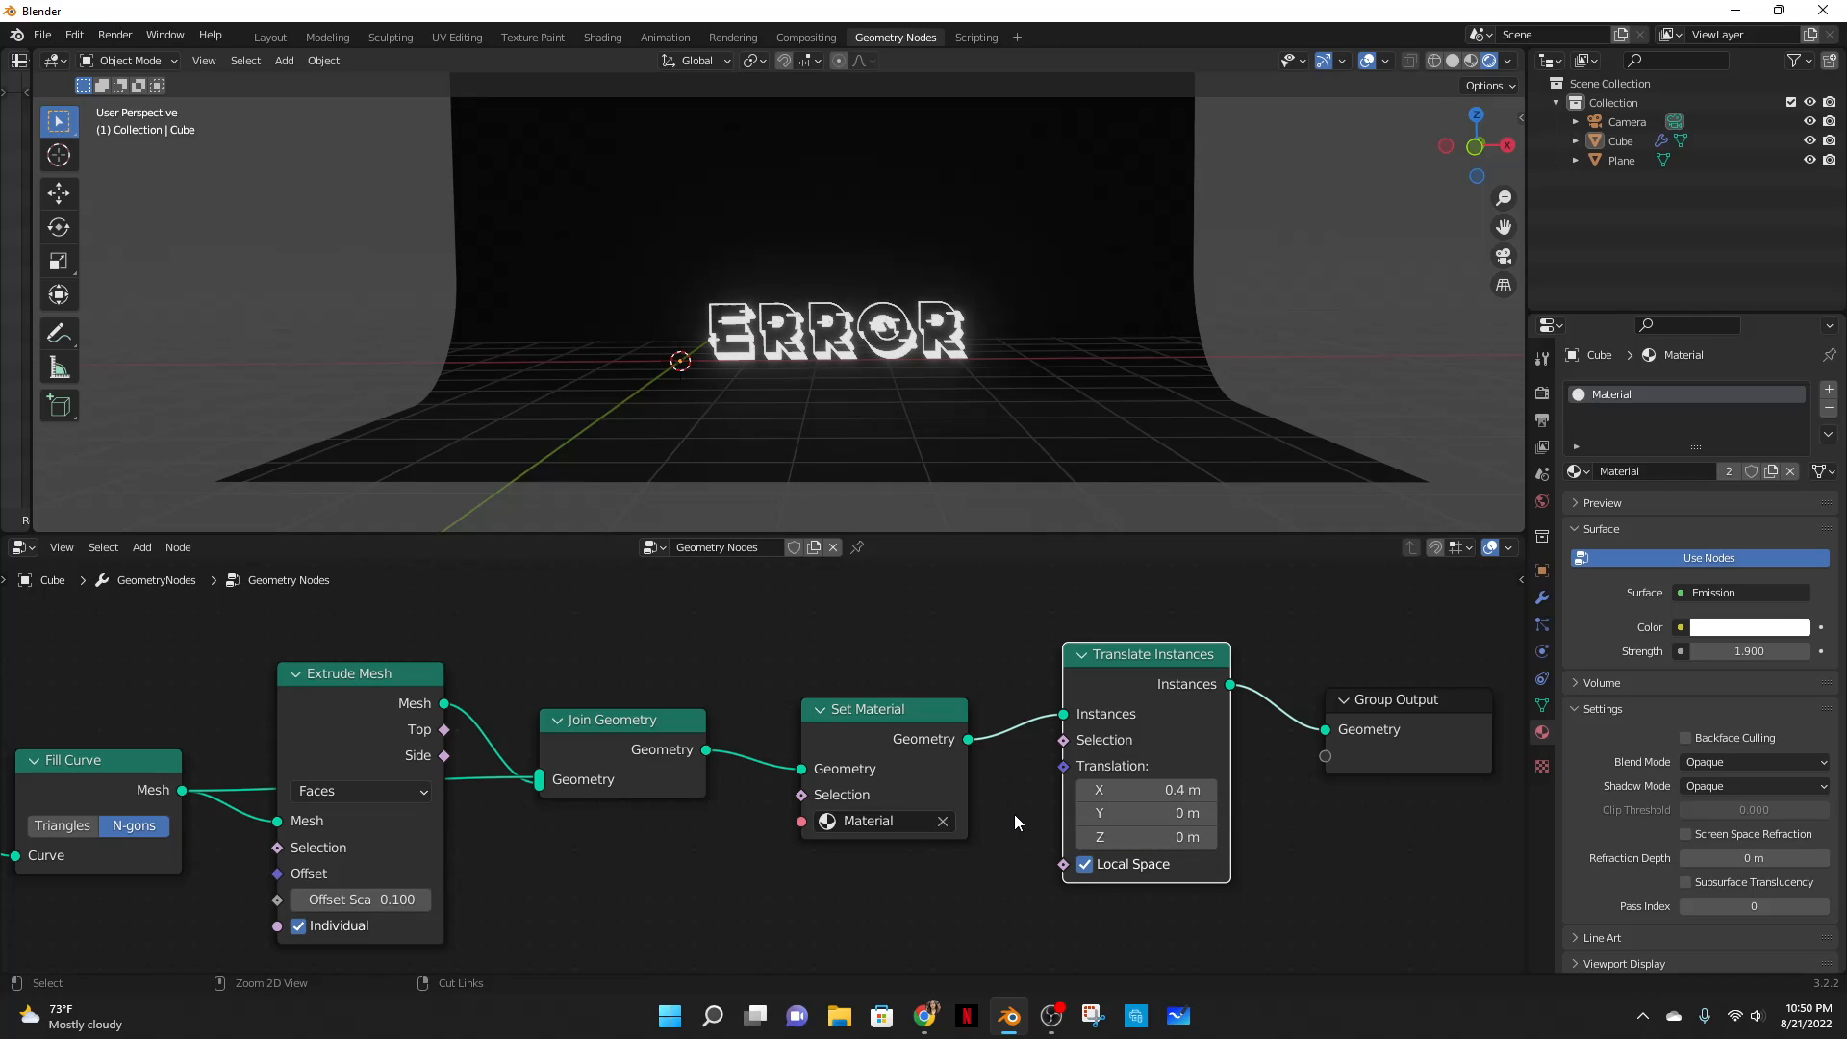
pyautogui.hotkey('ctrl', 'z')
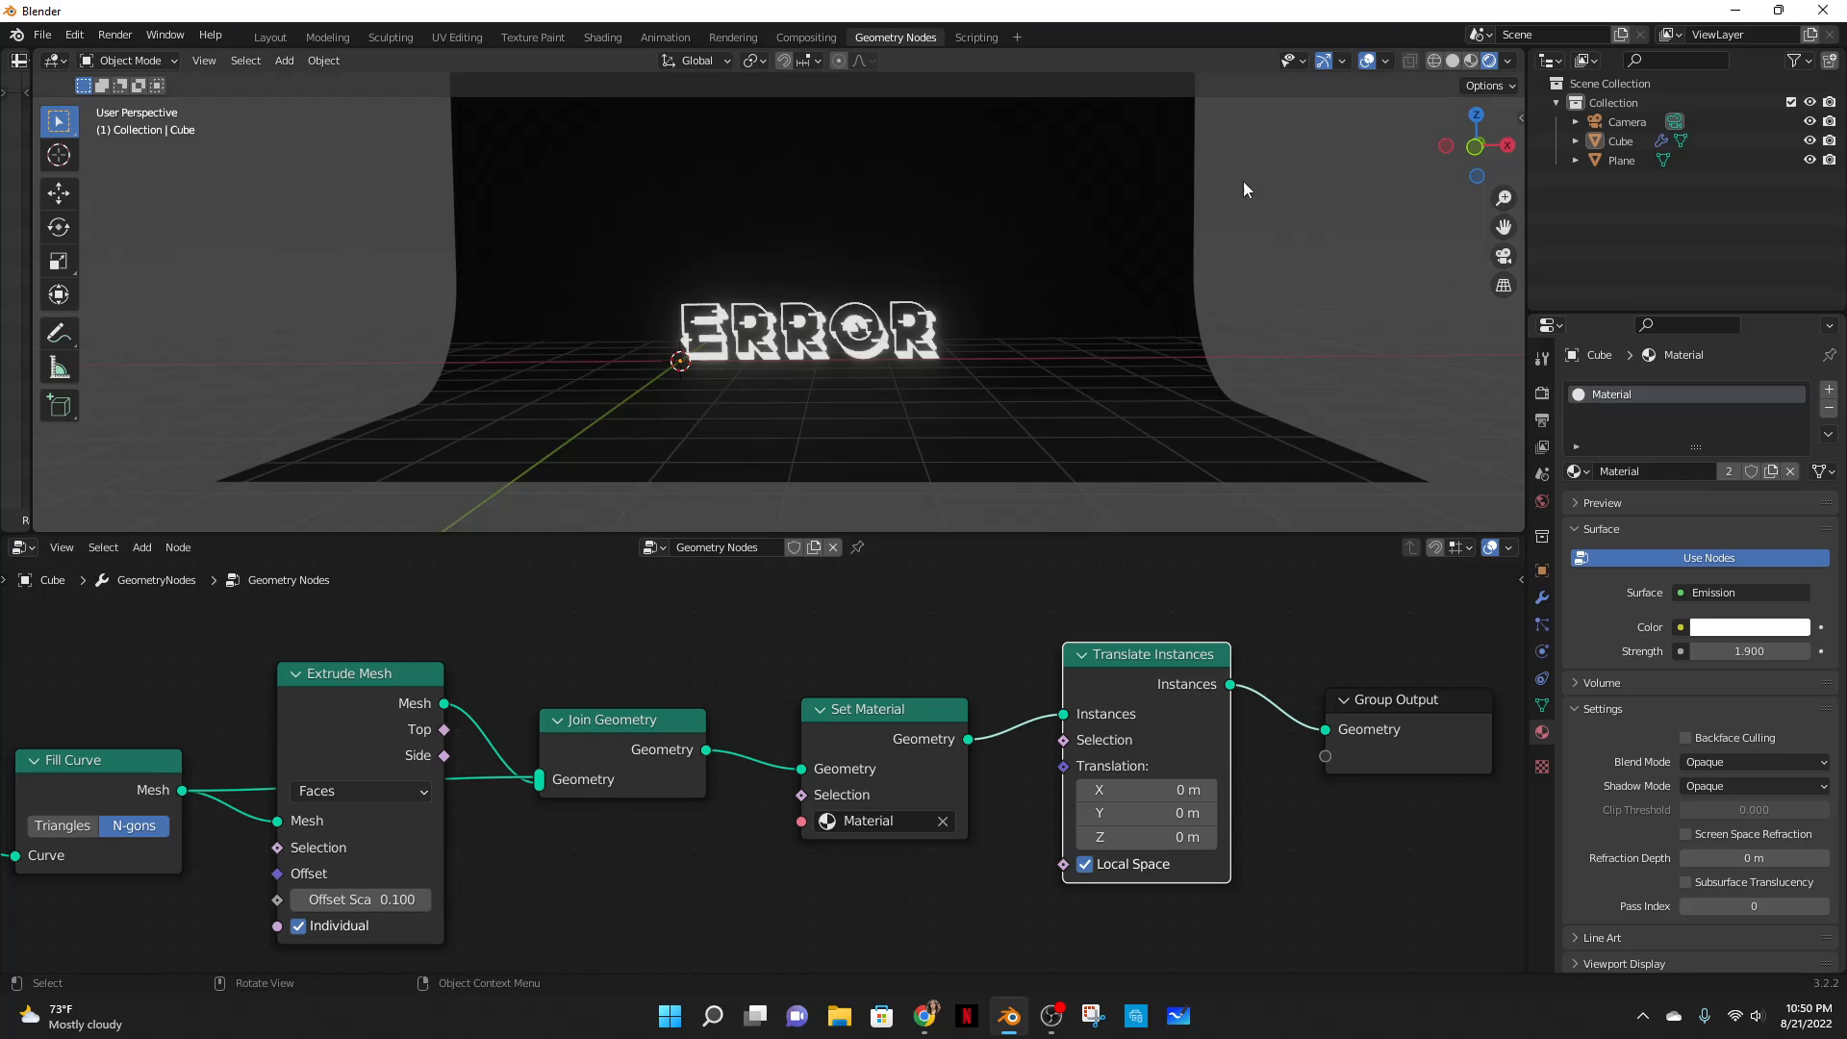
# - Add a Single Arrow empty to the scene and rename it ctrl
pyautogui.hotkey('shift', 'a')
pyautogui.moveTo(1212, 429)
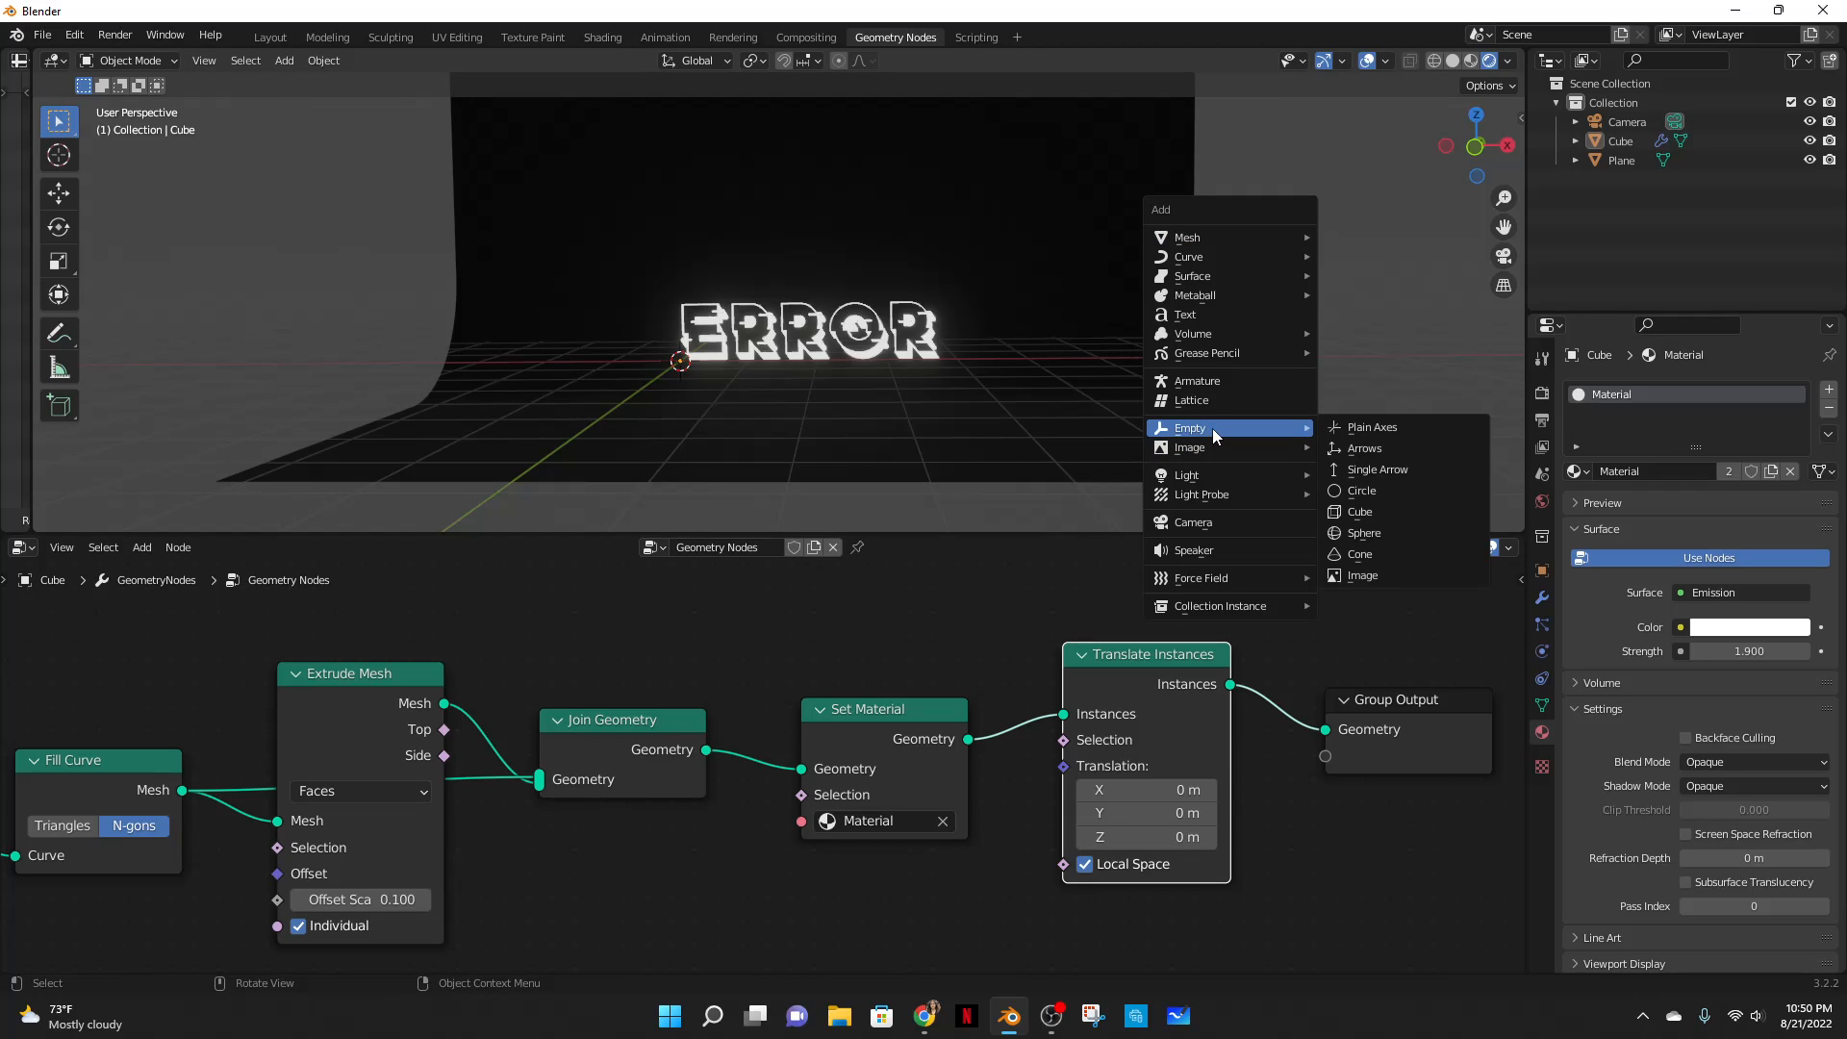
pyautogui.click(1354, 470)
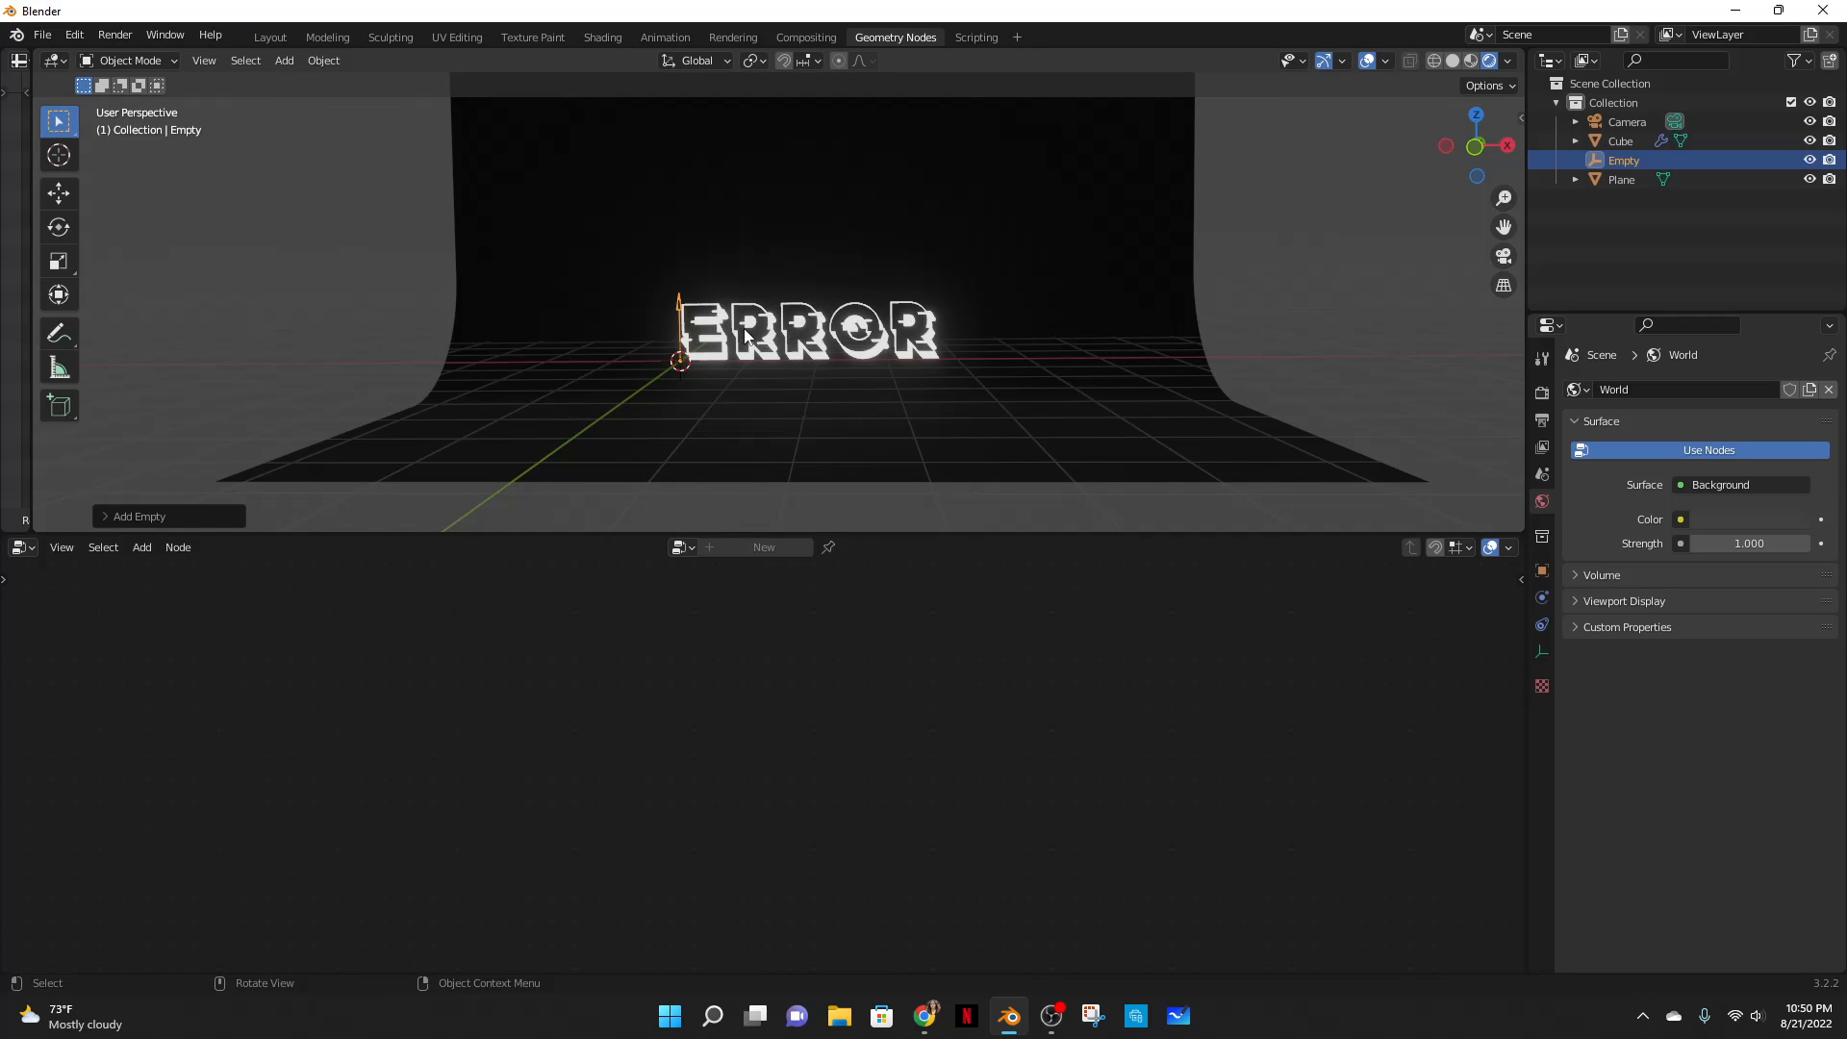
pyautogui.click(885, 339)
pyautogui.doubleClick(1624, 159)
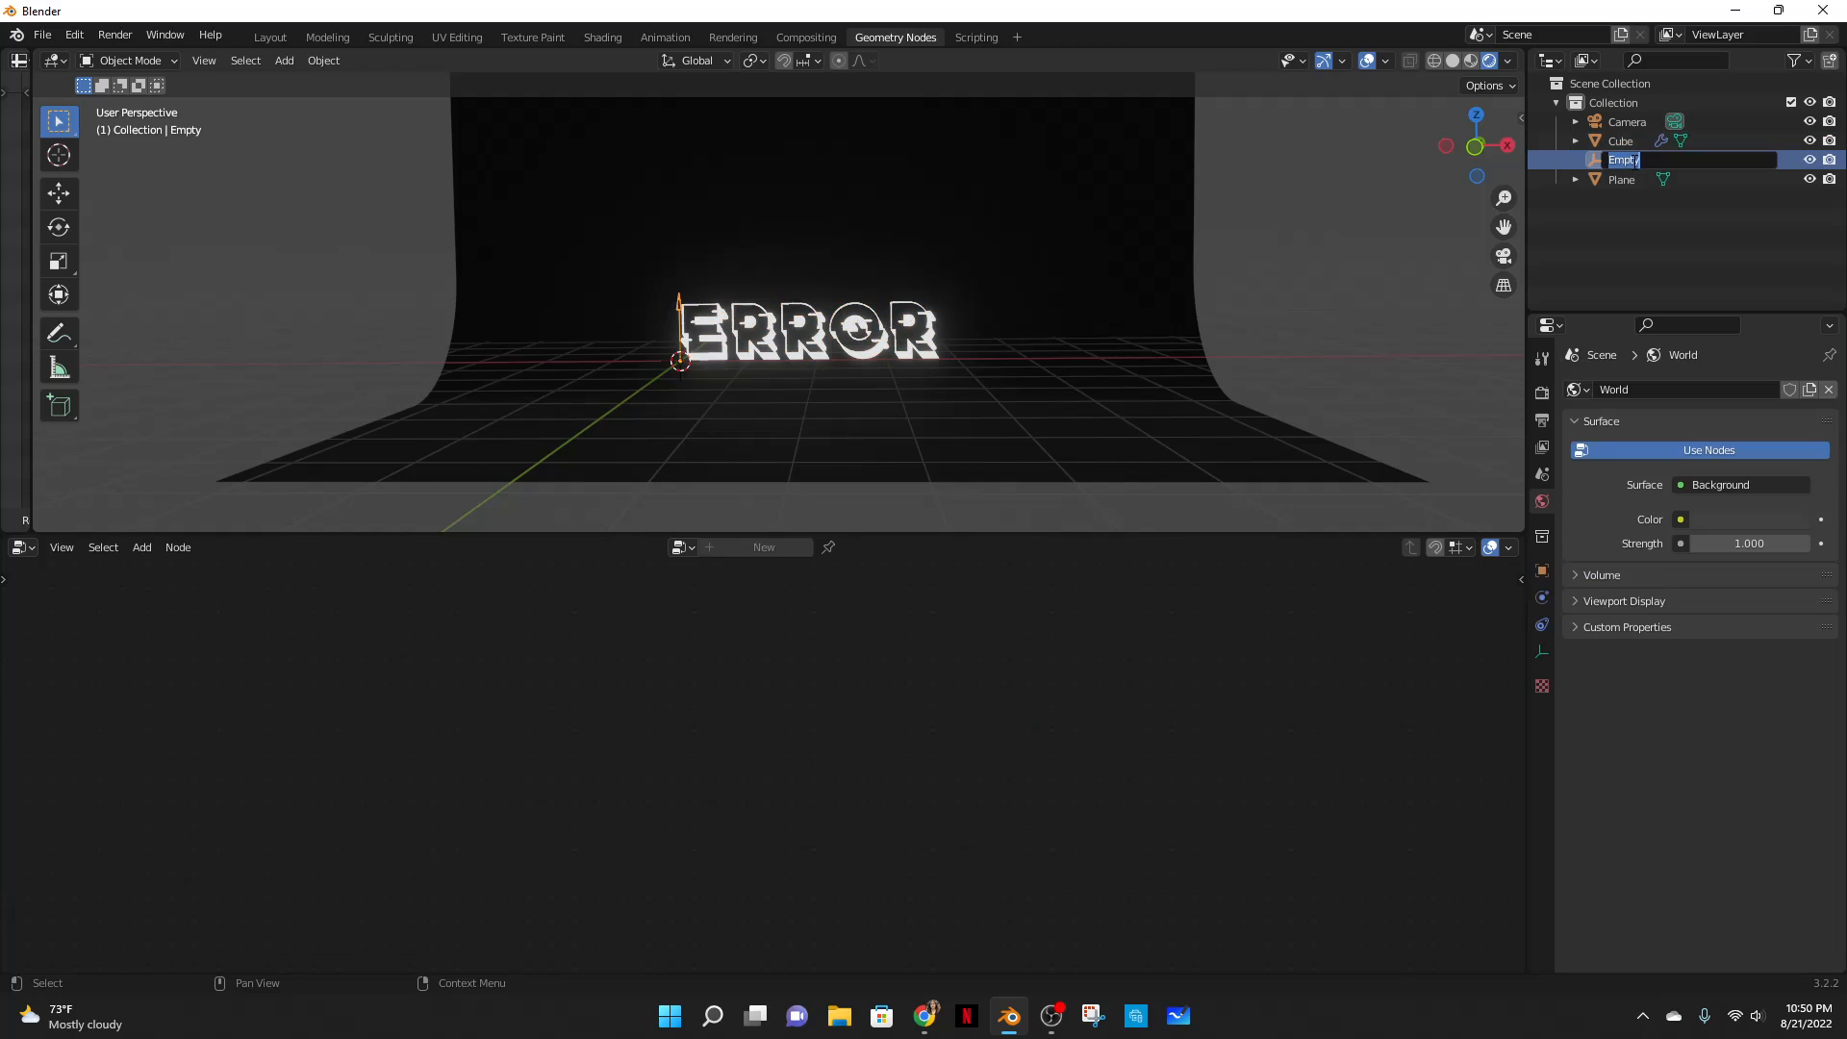
pyautogui.write('ctrl')
pyautogui.press('Return')
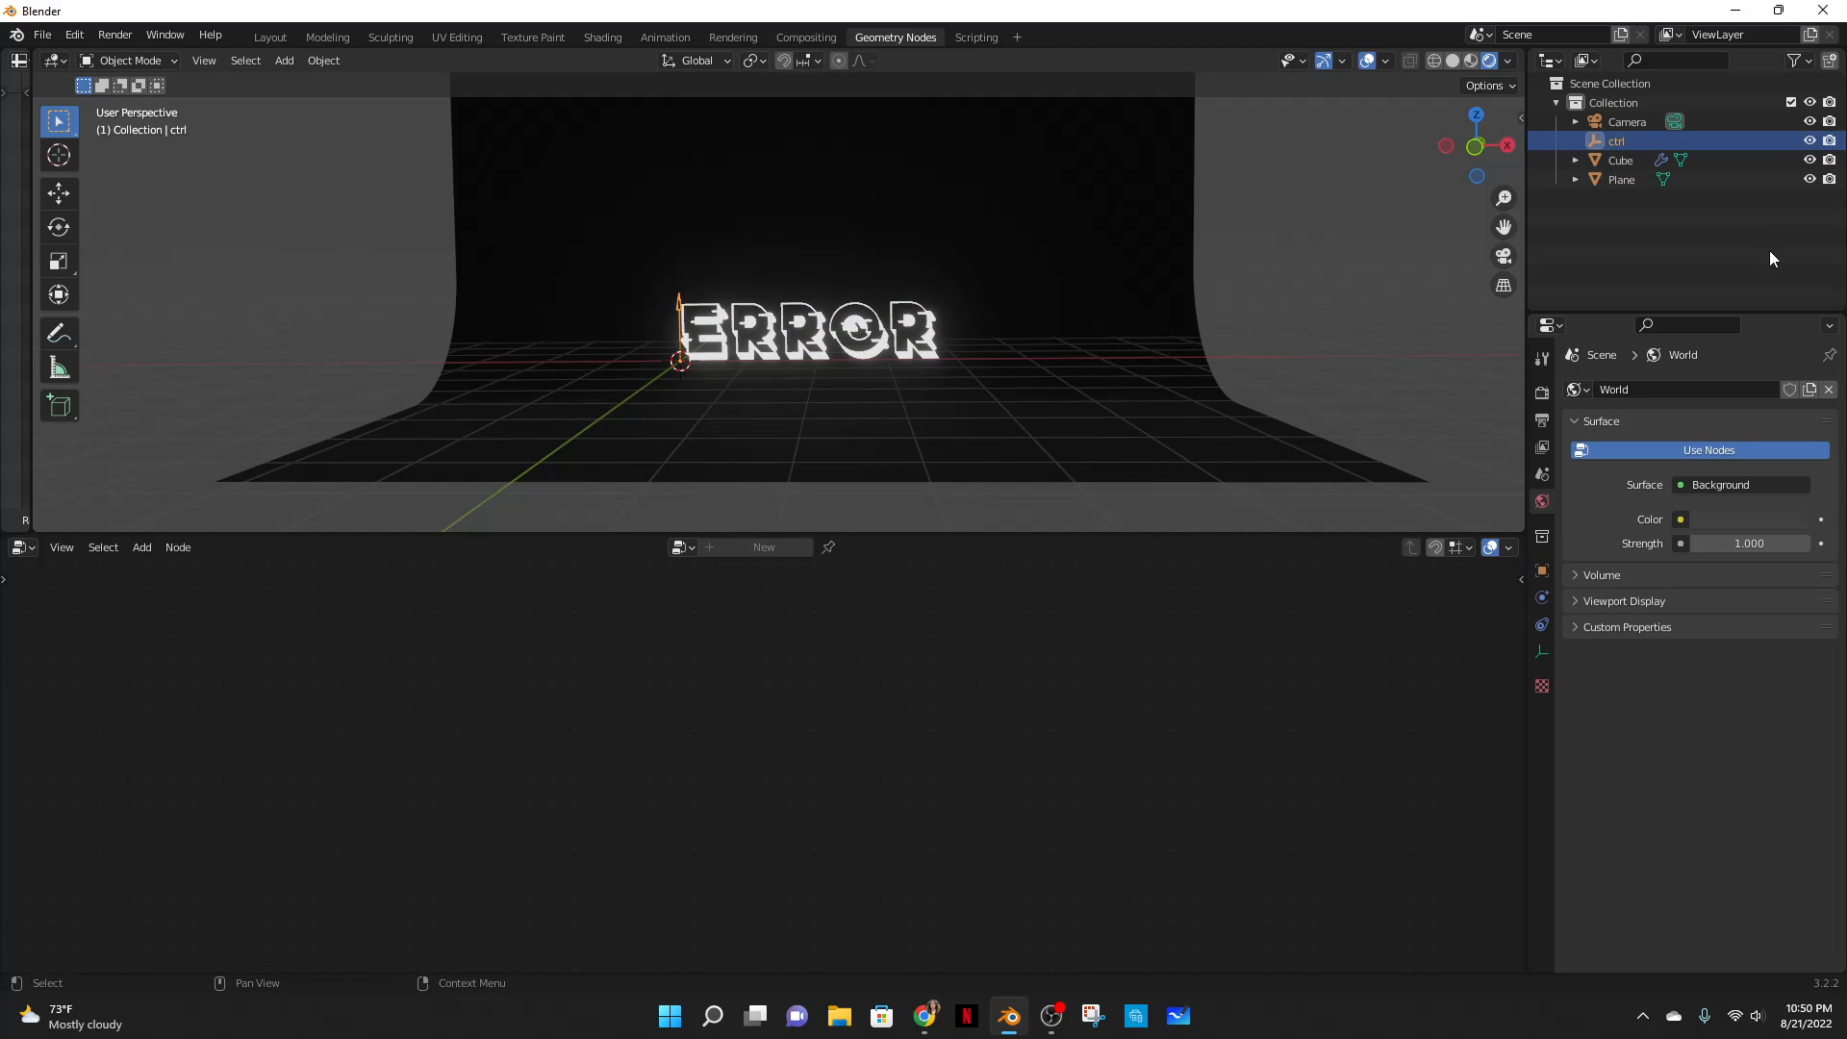
# - Bring the ctrl empty into the ERROR text's node tree as an Object Info node placed below Set Material
pyautogui.click(898, 291)
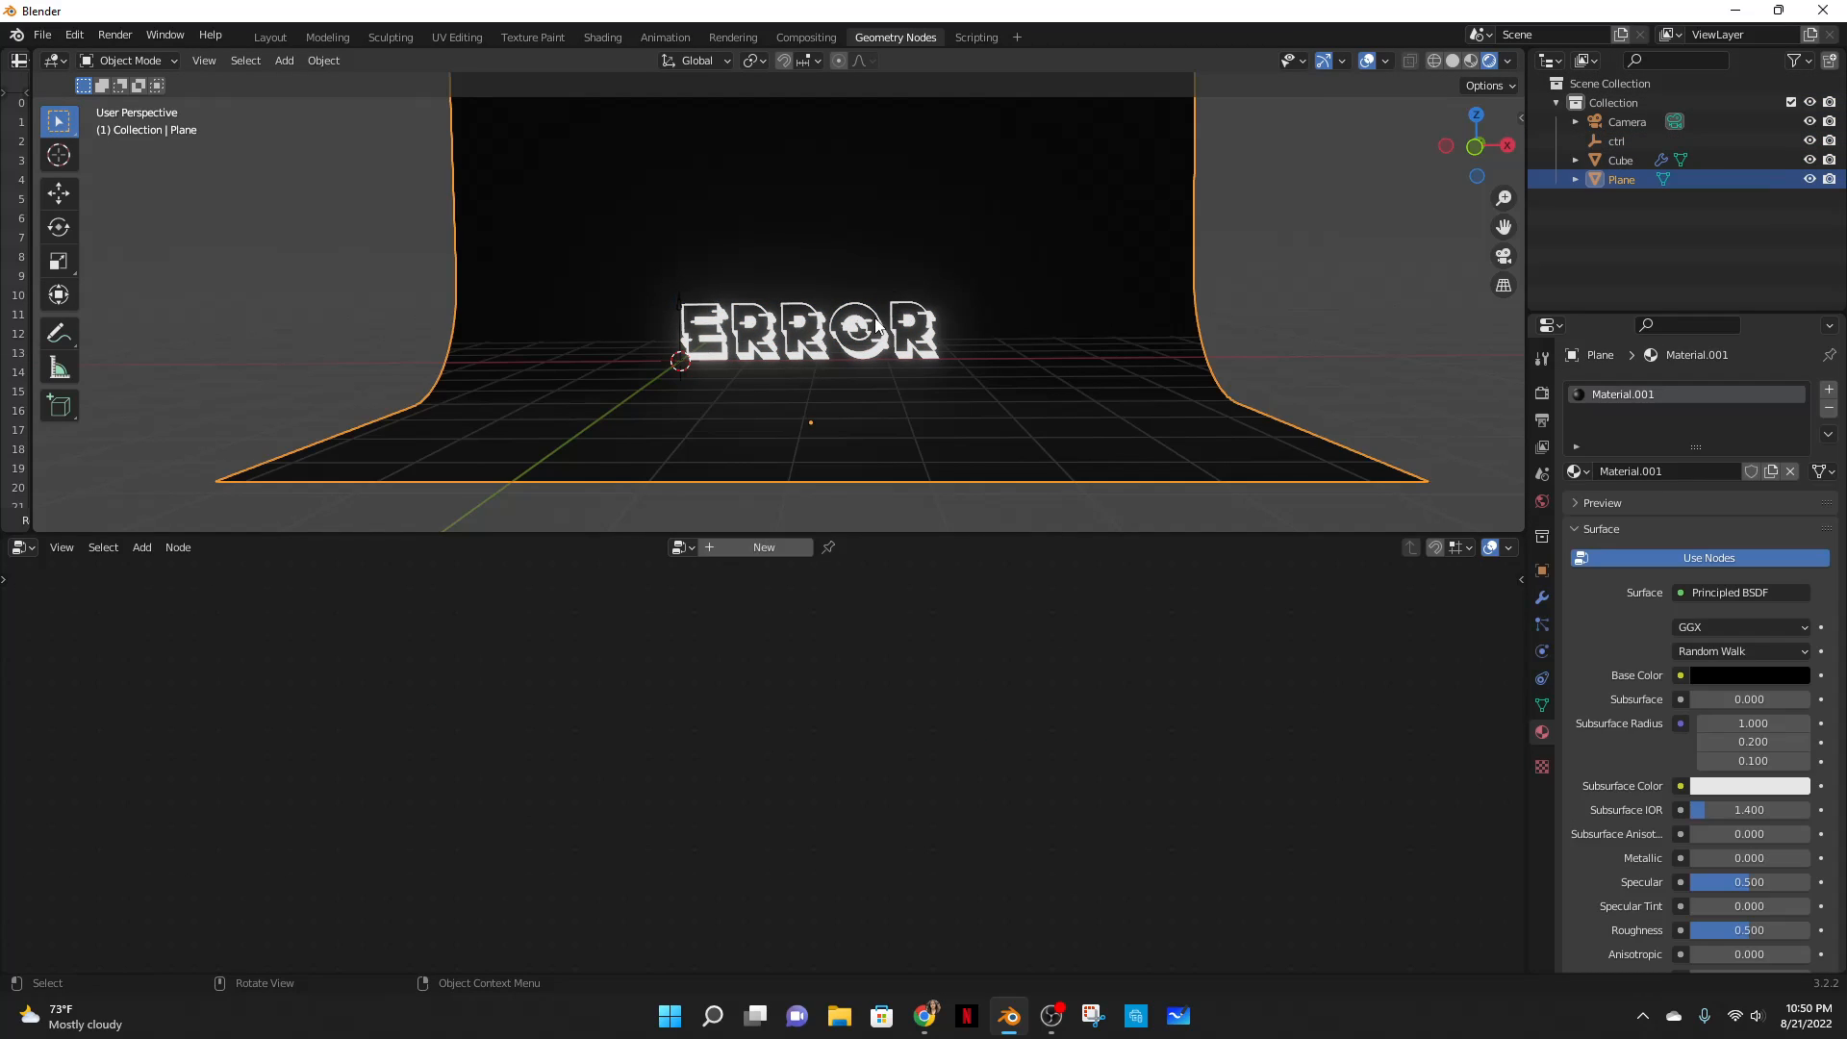
pyautogui.click(866, 321)
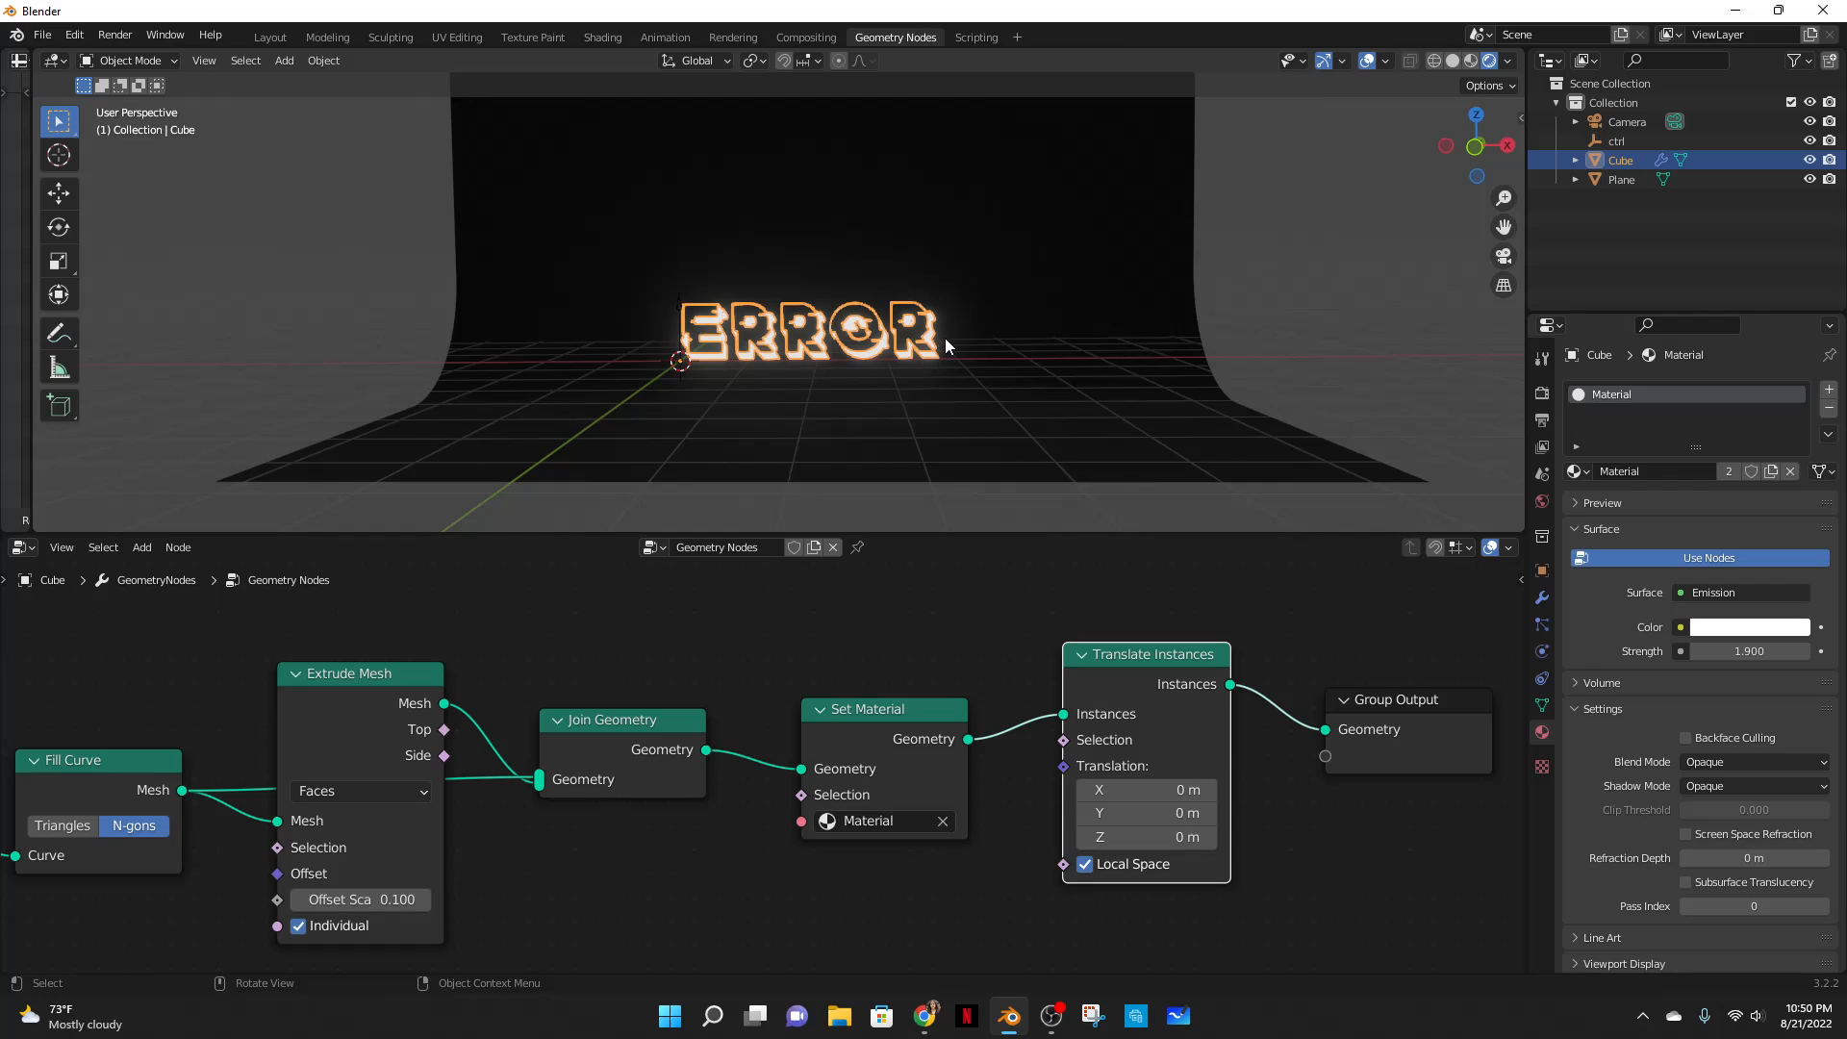
pyautogui.scroll(-3, 944, 336)
pyautogui.scroll(4, 944, 336)
pyautogui.click(1655, 140)
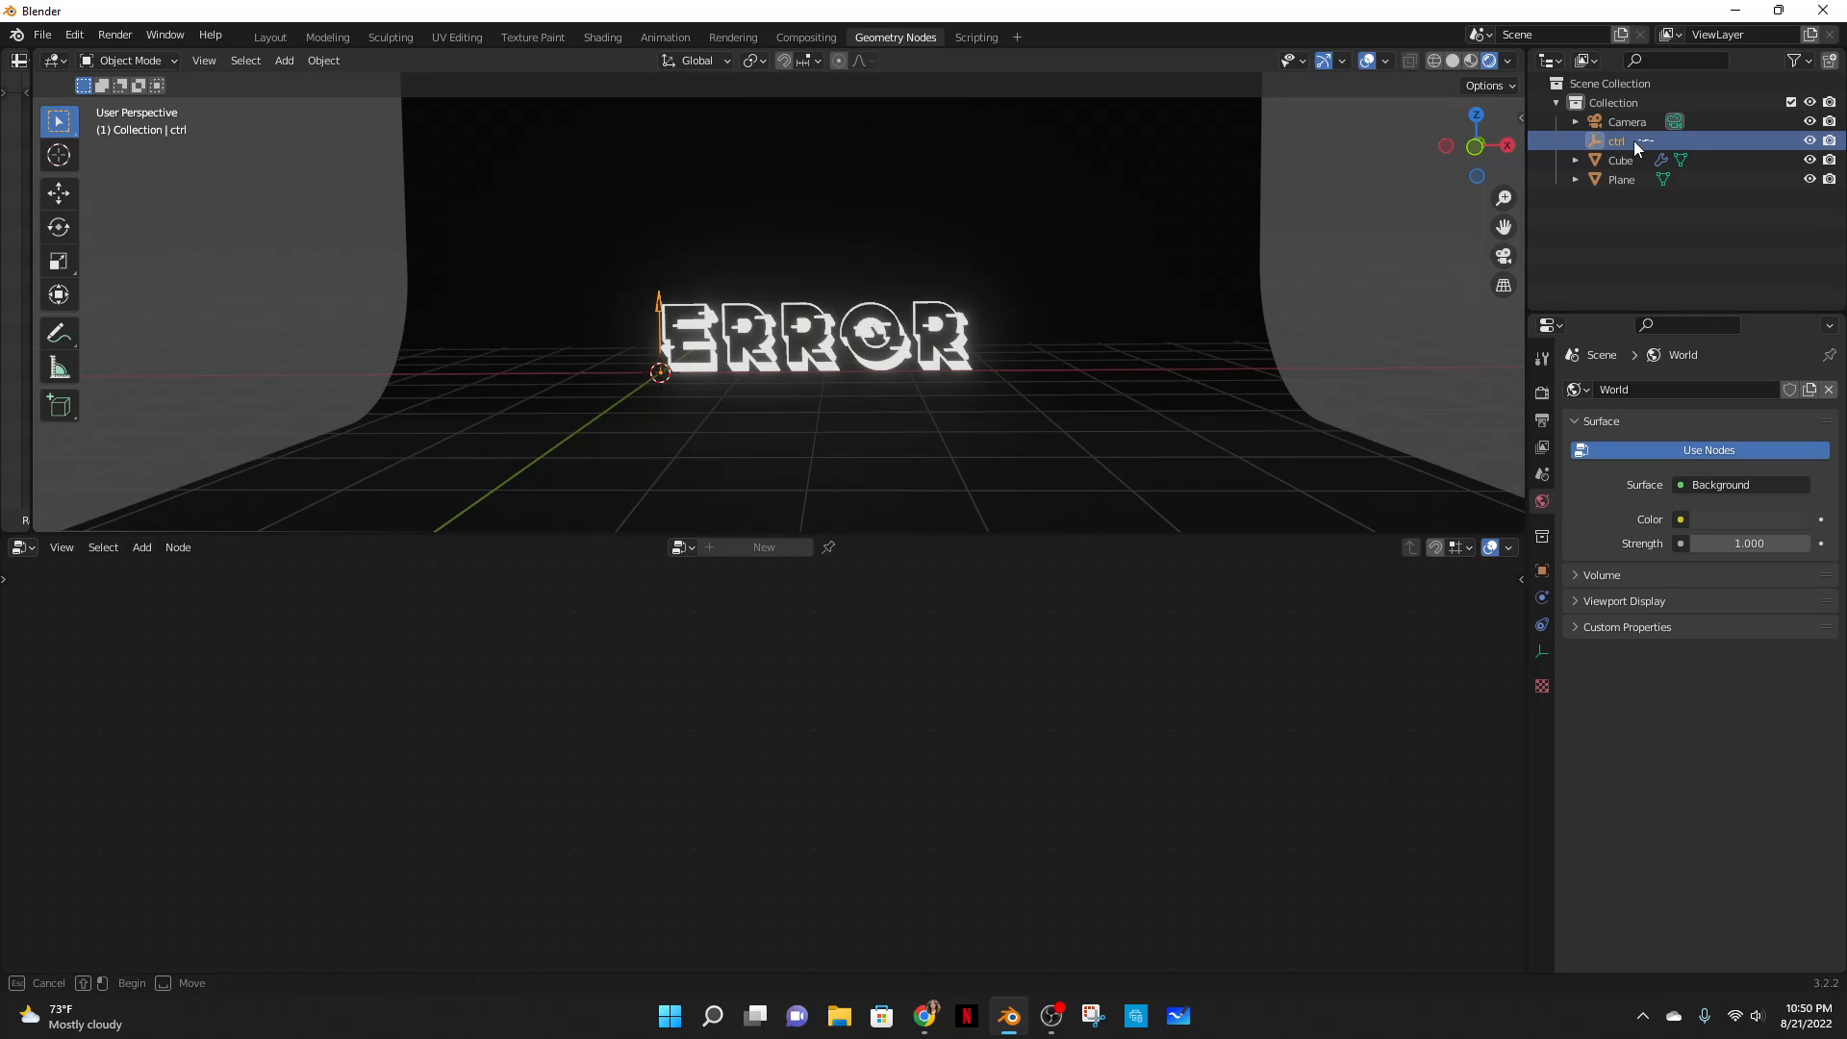
pyautogui.click(1622, 159)
pyautogui.moveTo(1636, 137); pyautogui.dragTo(746, 908)
pyautogui.moveTo(951, 892); pyautogui.dragTo(872, 723, button='middle')
pyautogui.moveTo(743, 756); pyautogui.dragTo(811, 837)
pyautogui.scroll(-1, 931, 779)
pyautogui.scroll(-1, 931, 779)
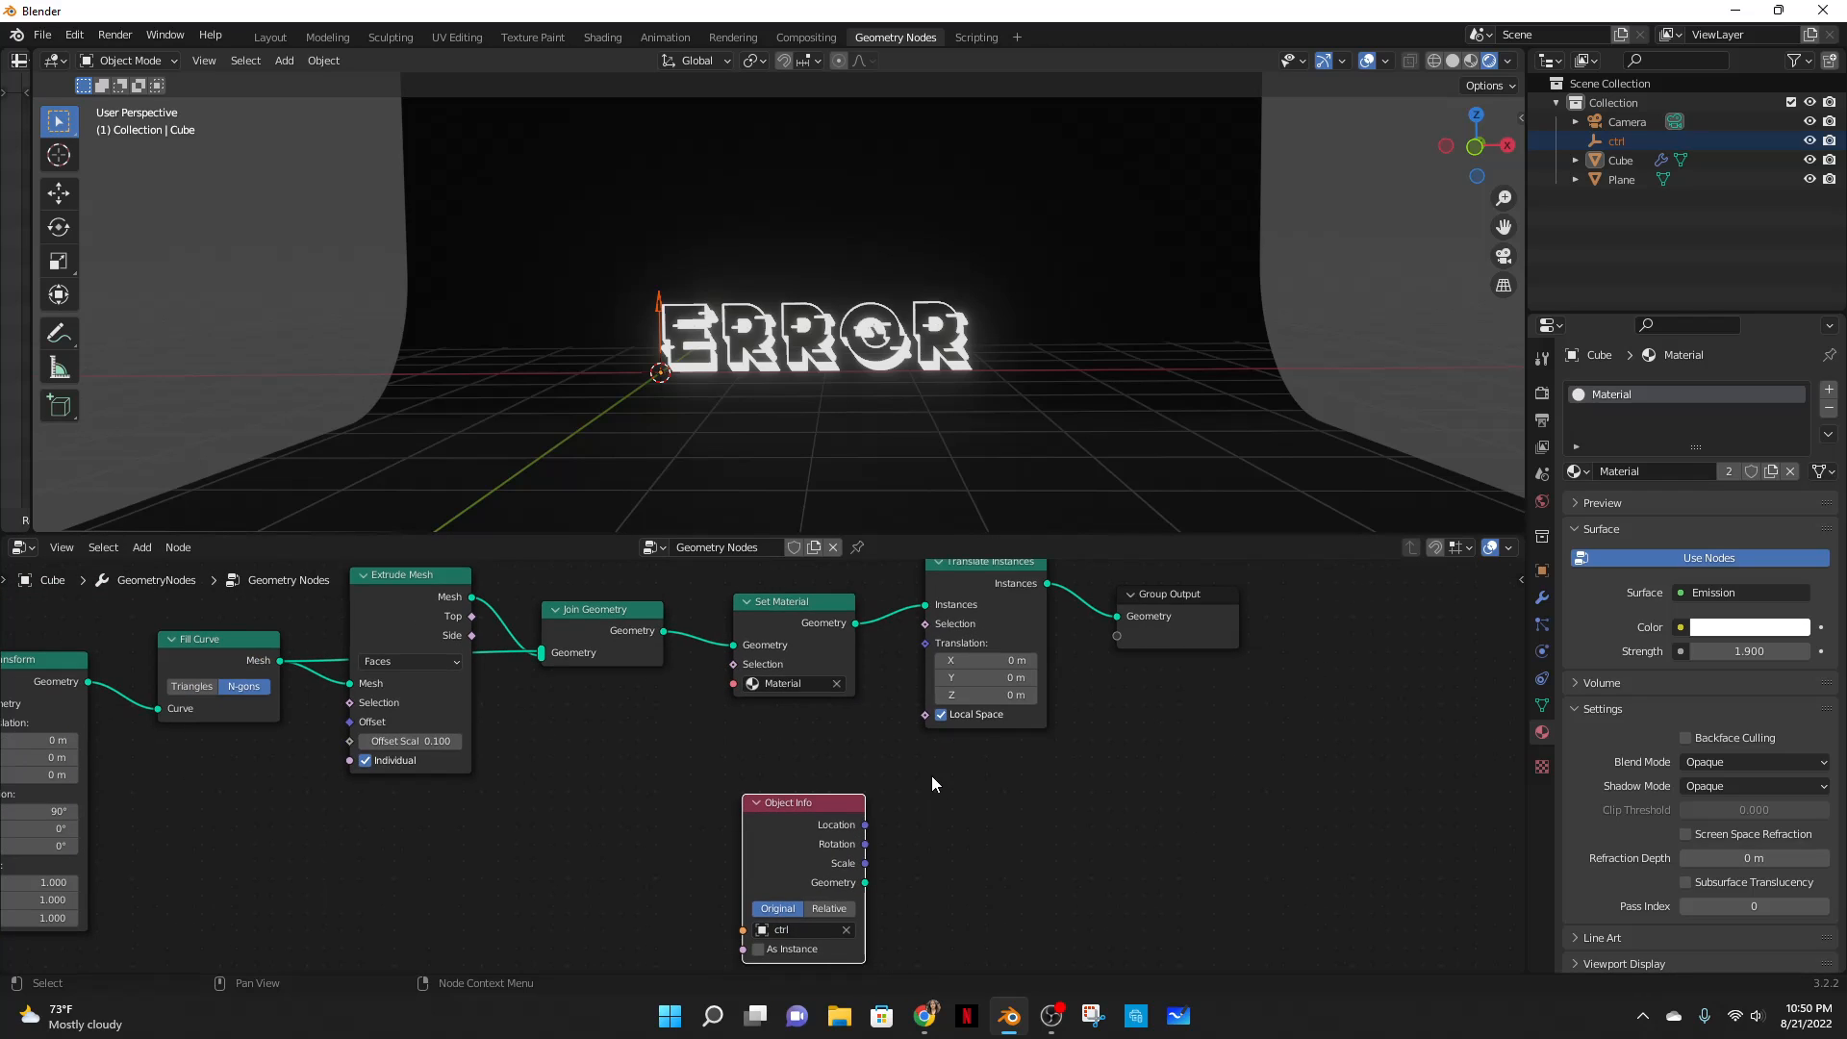
# - Add a Vector Math node set to Distance and place it beside the Object Info node
pyautogui.hotkey('shift', 'a')
pyautogui.click(939, 590)
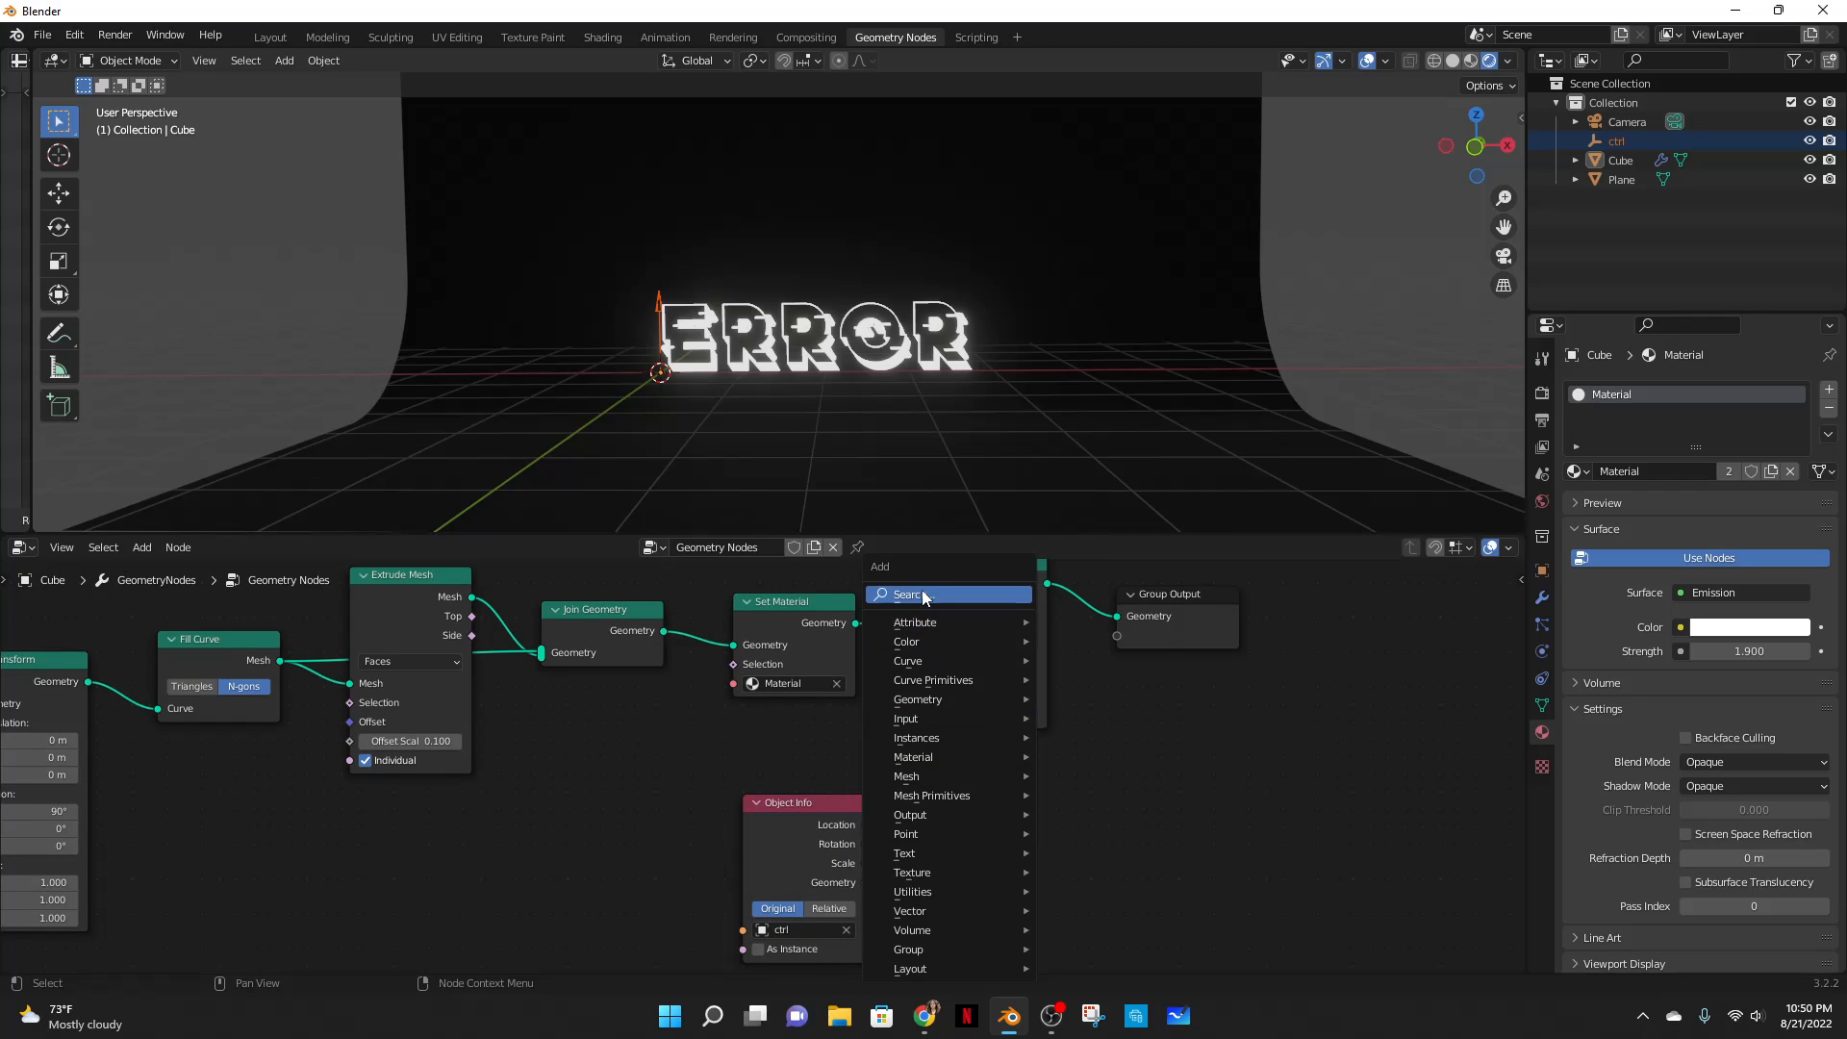
pyautogui.write('veco')
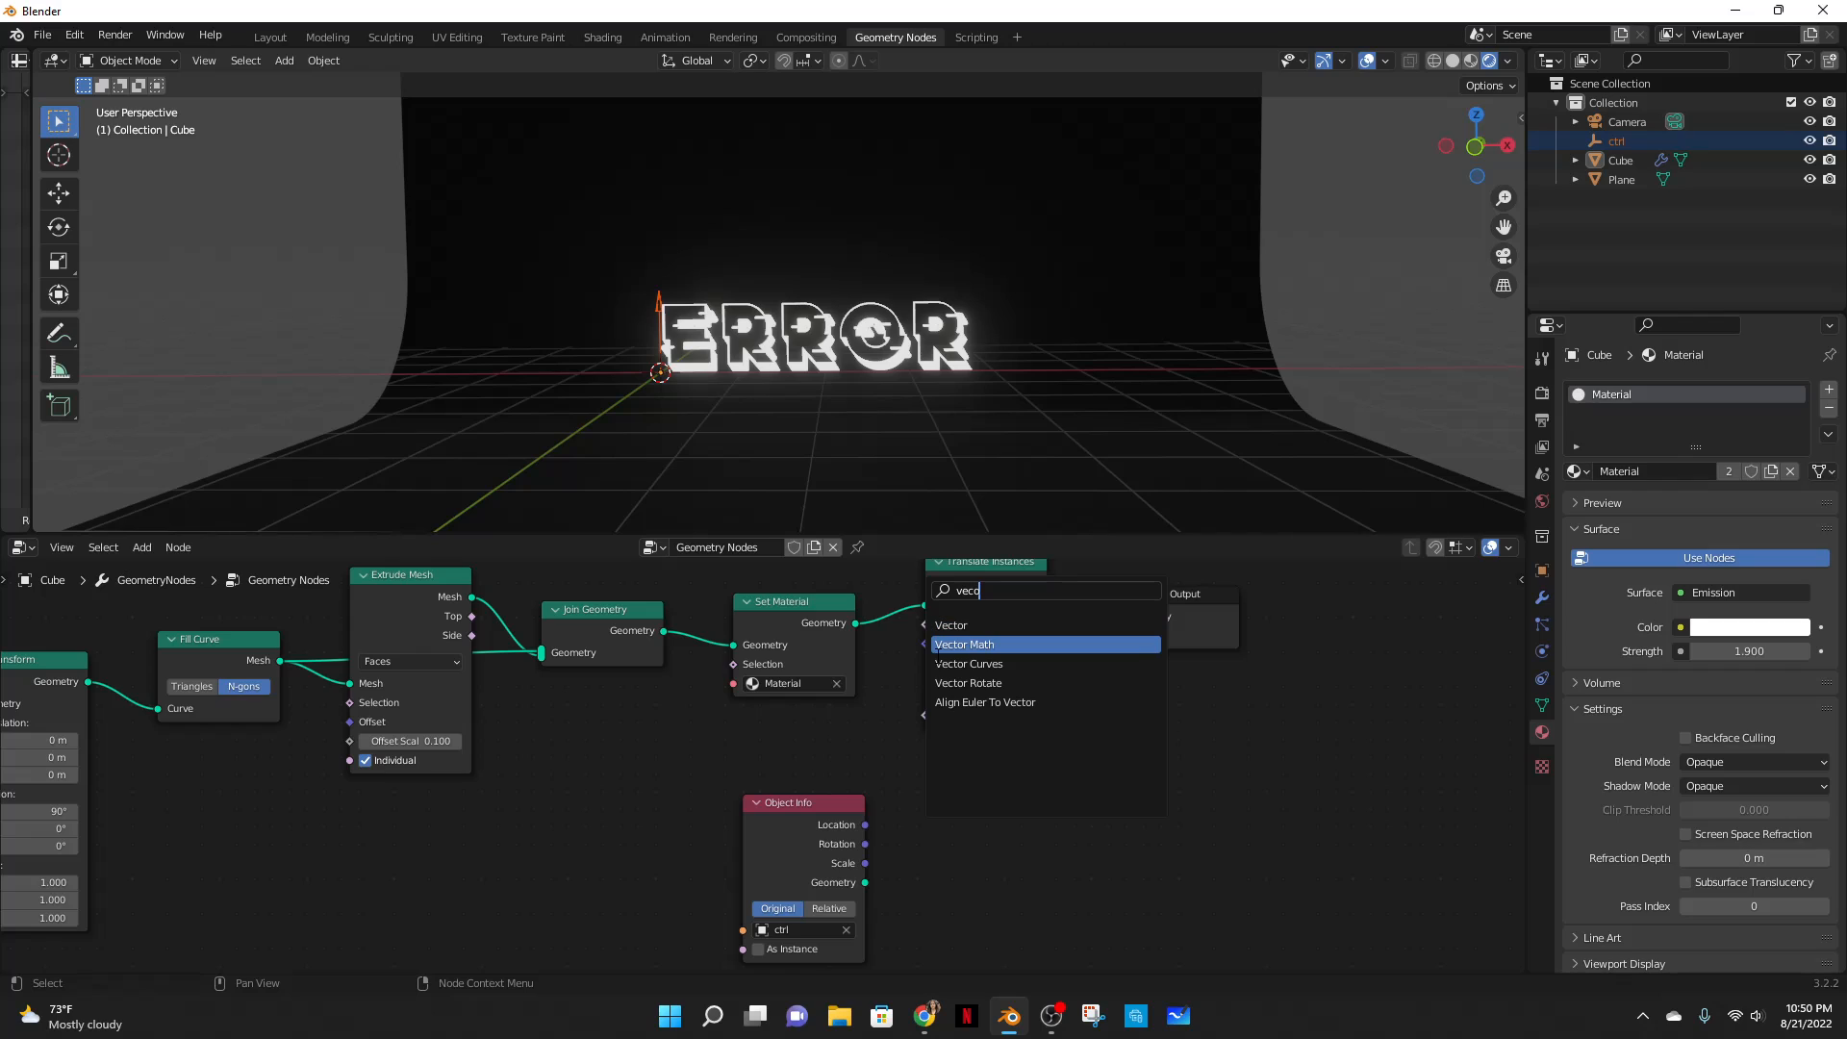
pyautogui.press('Return')
pyautogui.click(1022, 833)
pyautogui.click(1021, 833)
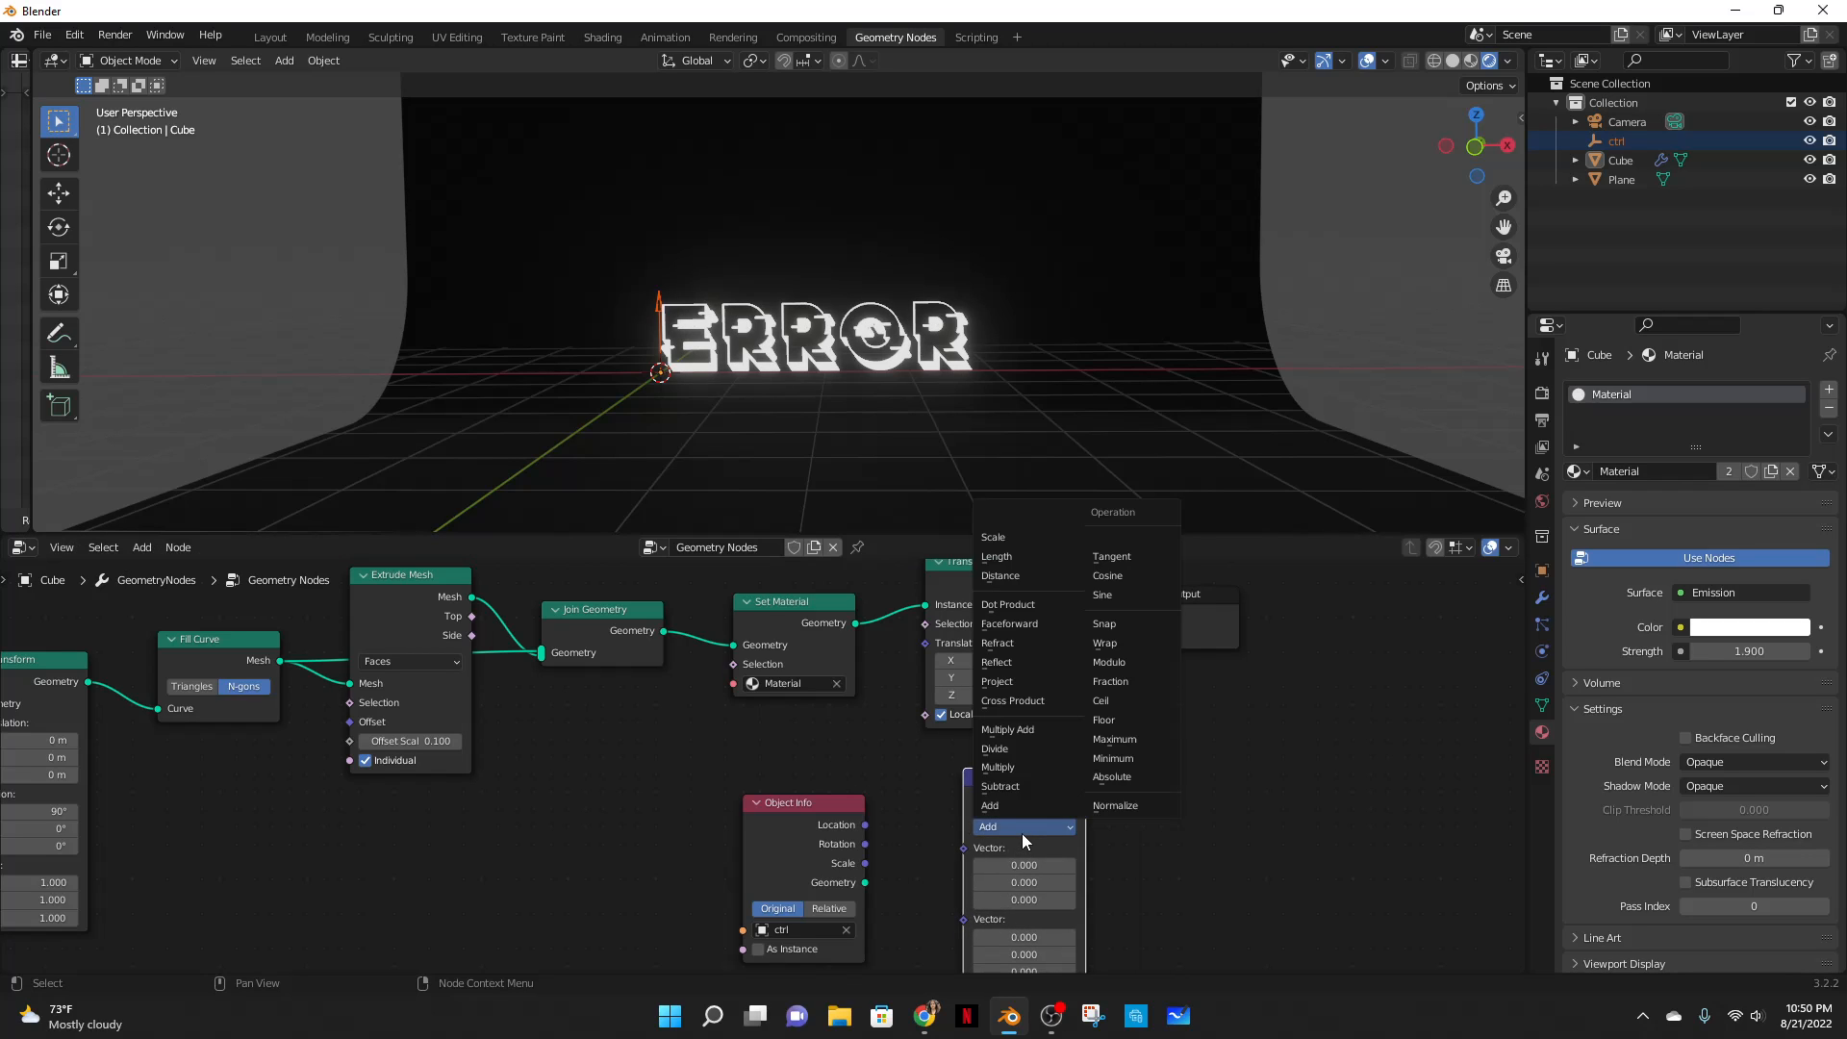
pyautogui.click(1000, 576)
pyautogui.moveTo(1012, 805); pyautogui.dragTo(966, 793)
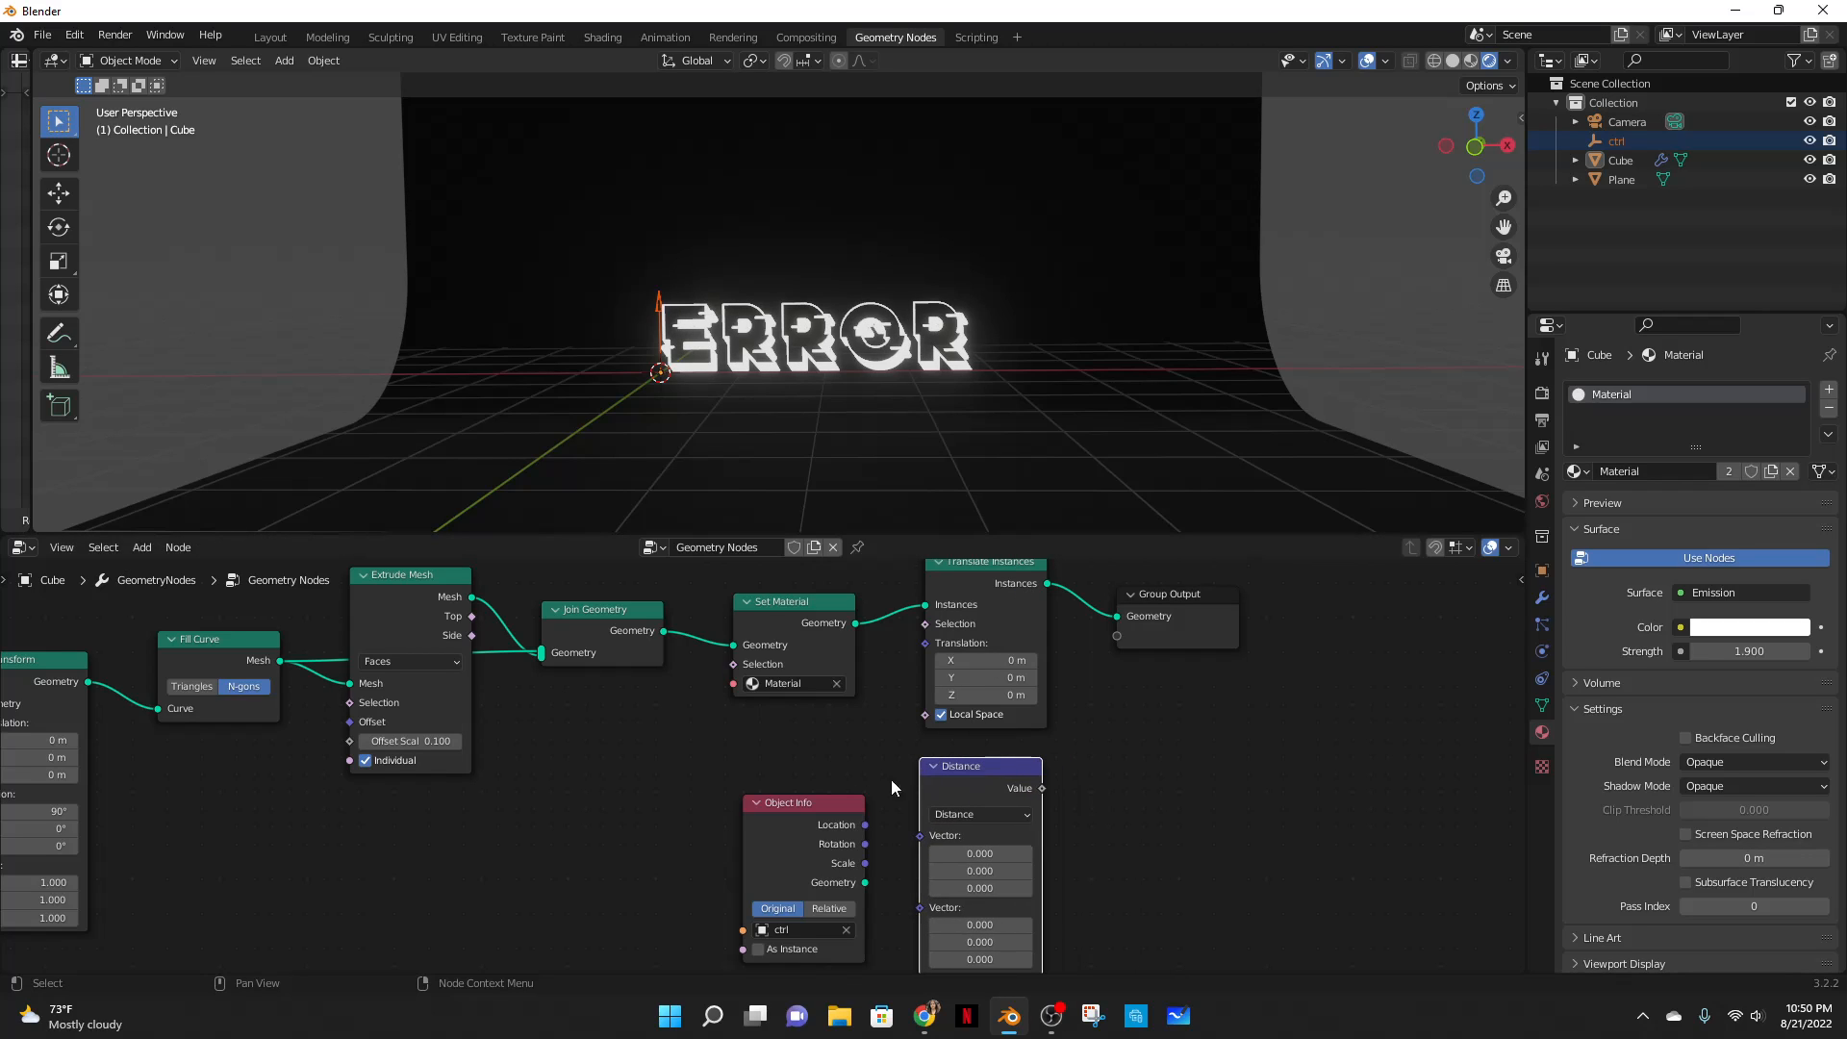
# - Add a Position node and place it above the Object Info node
pyautogui.hotkey('shift', 'a')
pyautogui.click(696, 589)
pyautogui.write('pos')
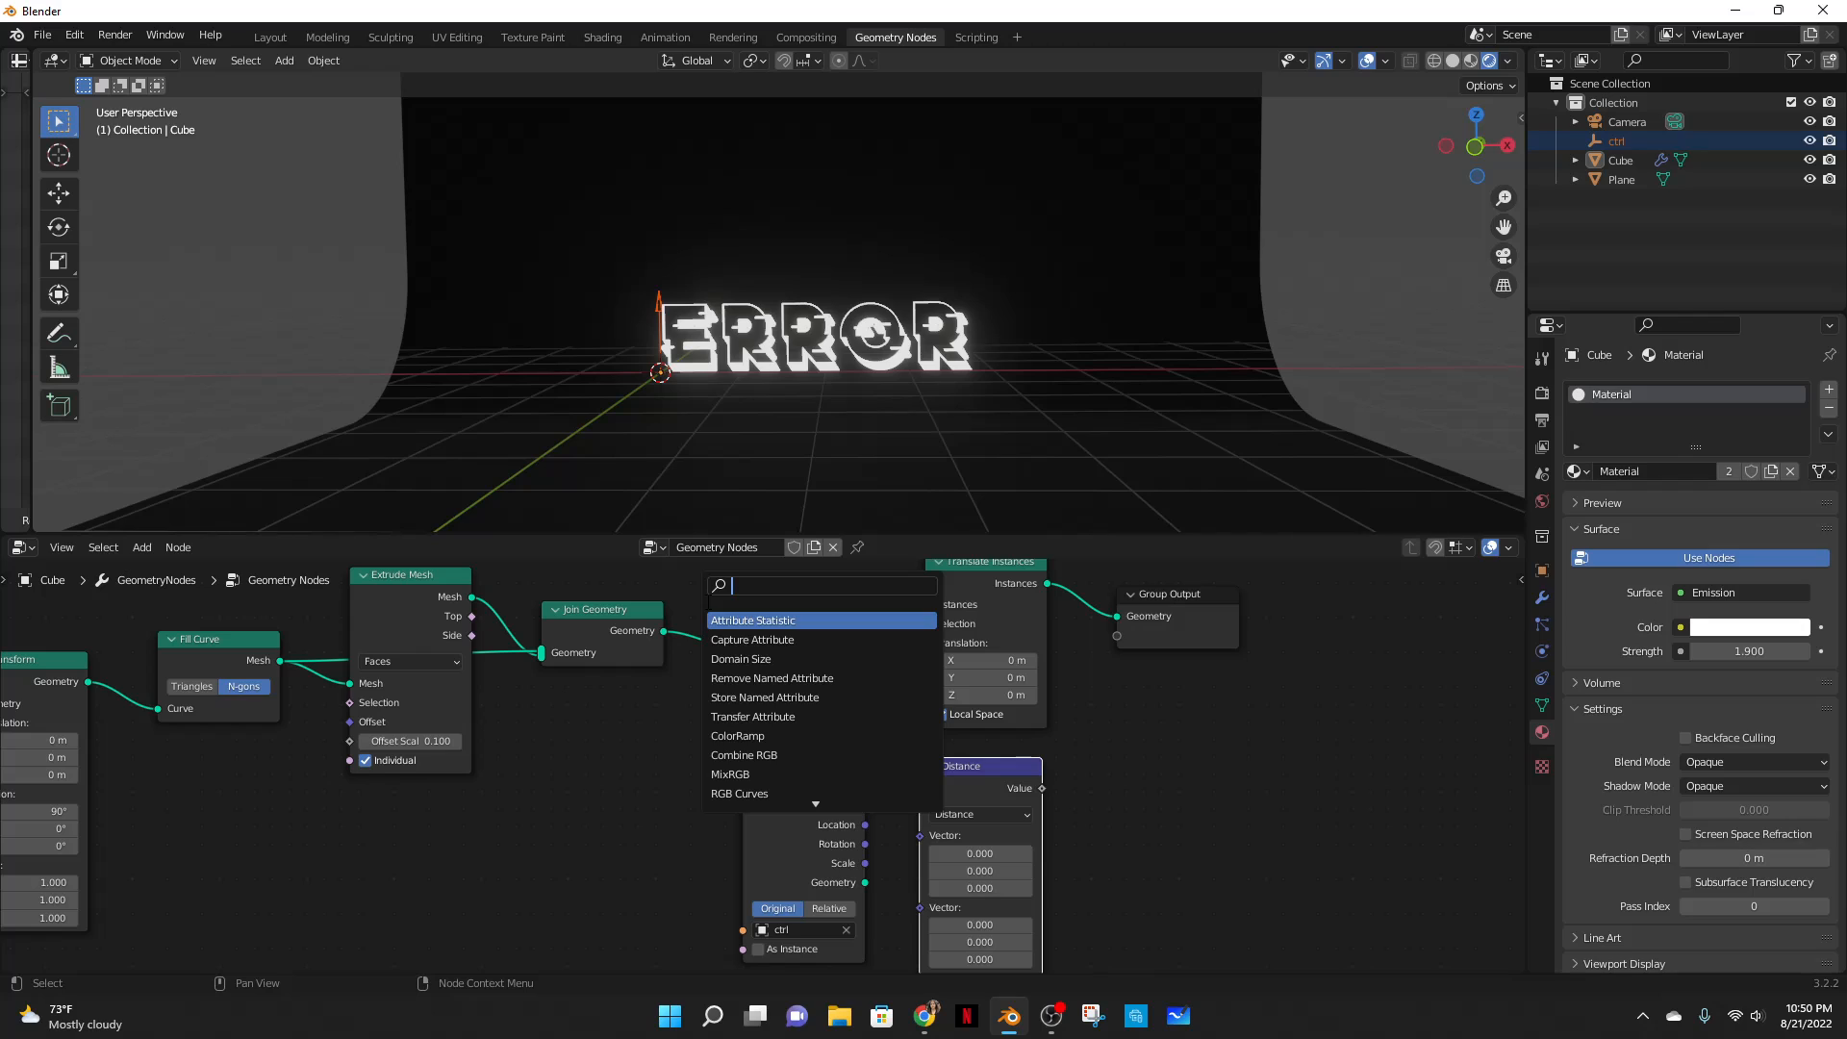
pyautogui.press('Return')
pyautogui.click(745, 749)
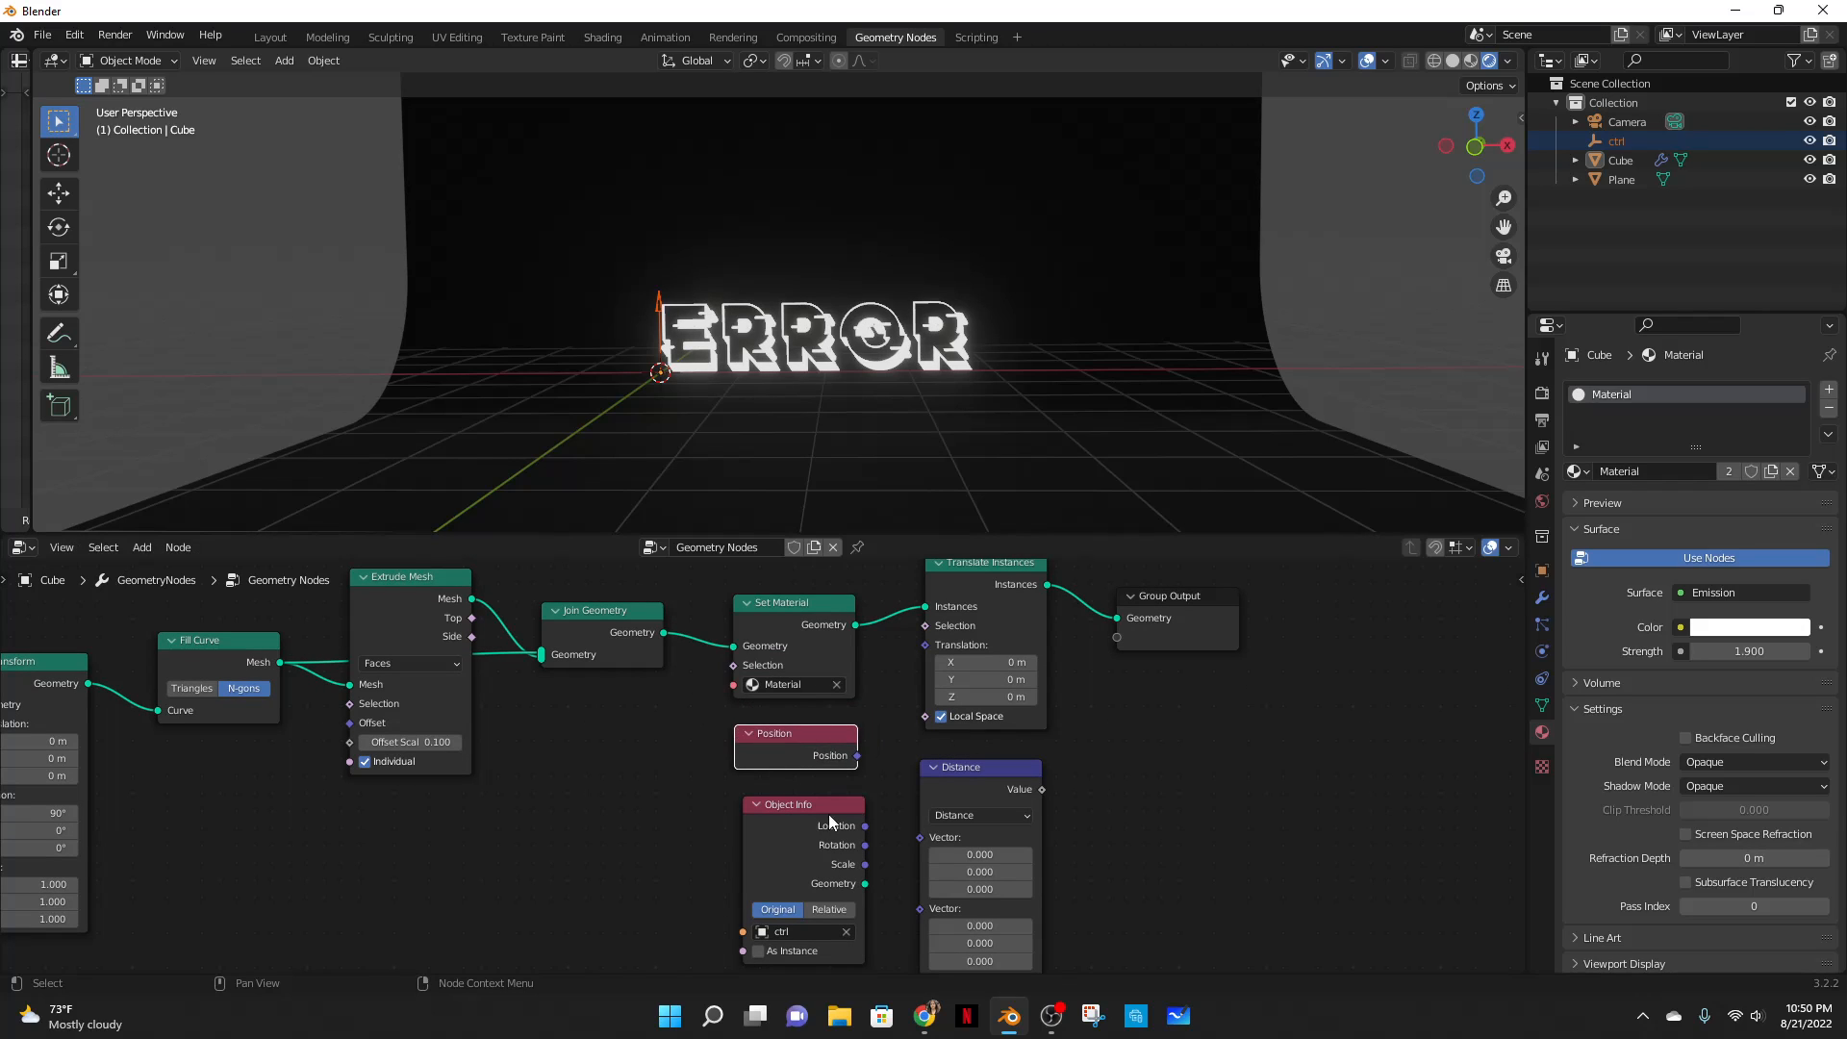
# - Connect Position and the Object Info Location to the Distance vectors, and the Distance value to Translate Instances' Translation
pyautogui.scroll(2, 962, 833)
pyautogui.moveTo(1114, 846); pyautogui.dragTo(1149, 768, button='middle')
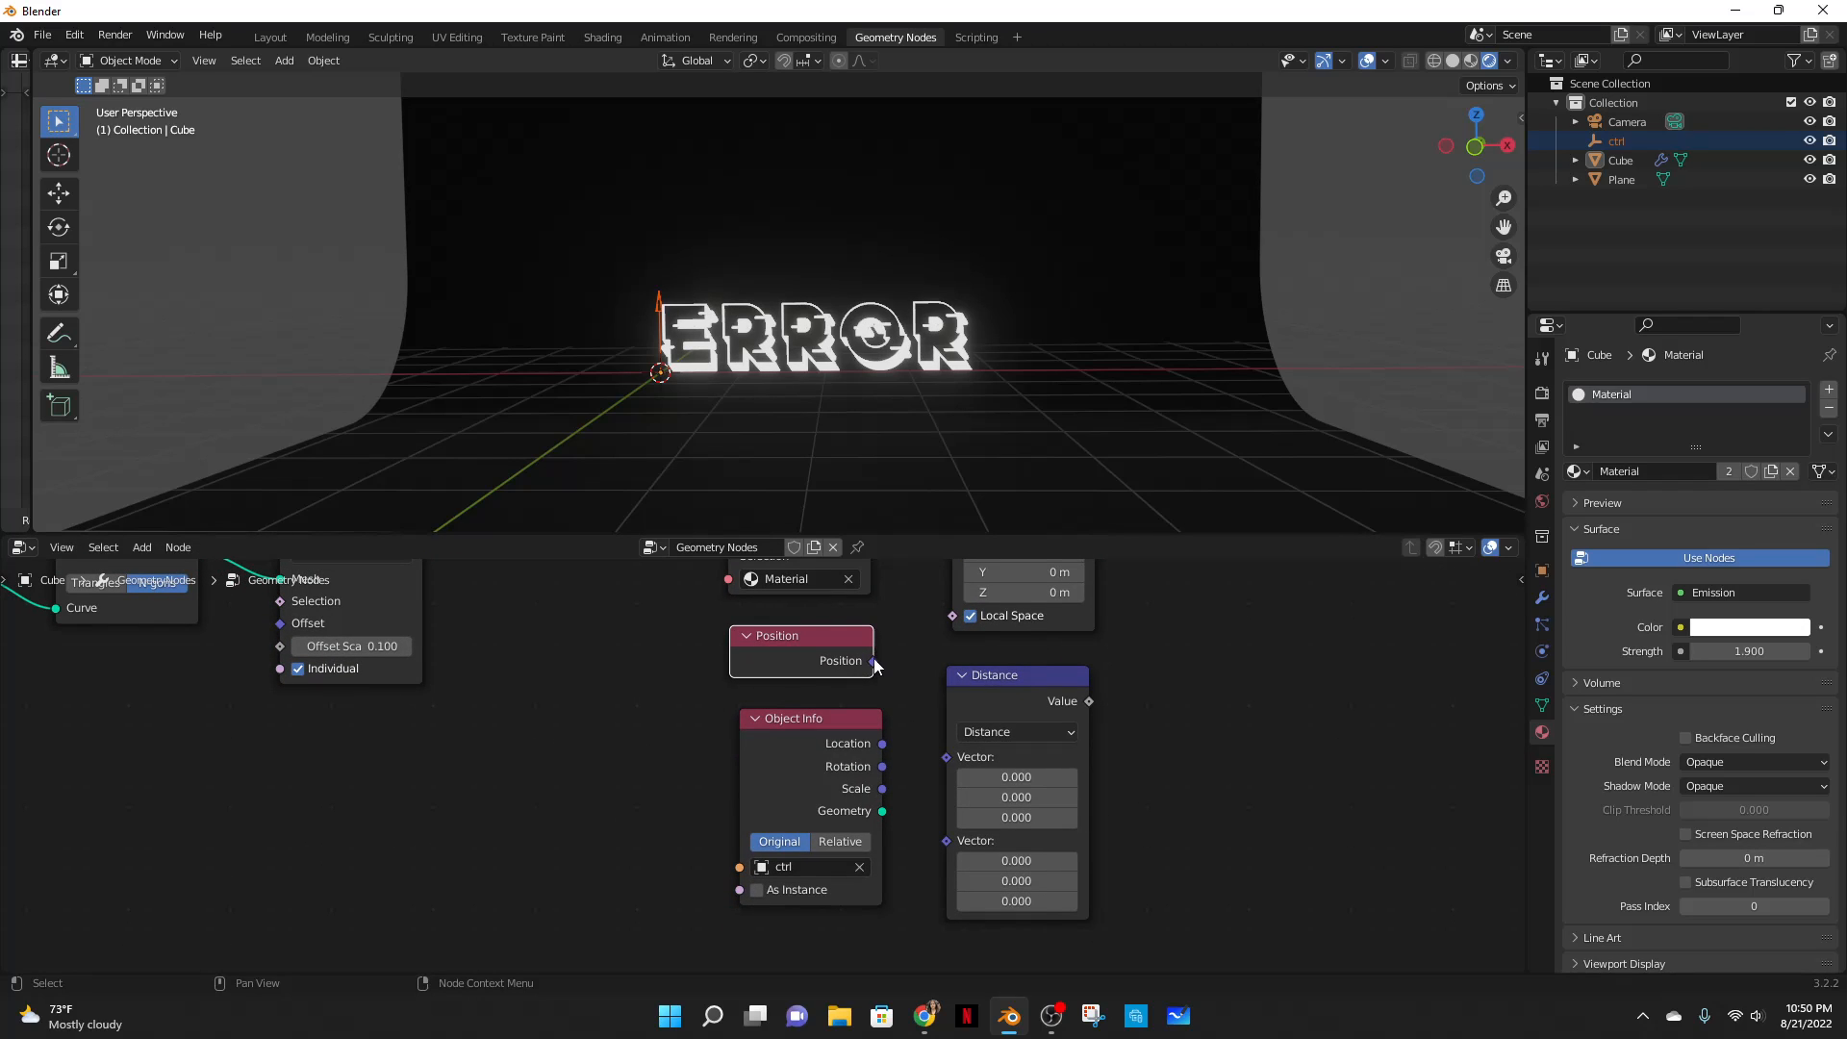
pyautogui.moveTo(874, 661); pyautogui.dragTo(948, 757)
pyautogui.moveTo(823, 735); pyautogui.dragTo(950, 781)
pyautogui.moveTo(1170, 704); pyautogui.dragTo(1112, 810, button='middle')
pyautogui.moveTo(1025, 804); pyautogui.dragTo(896, 639)
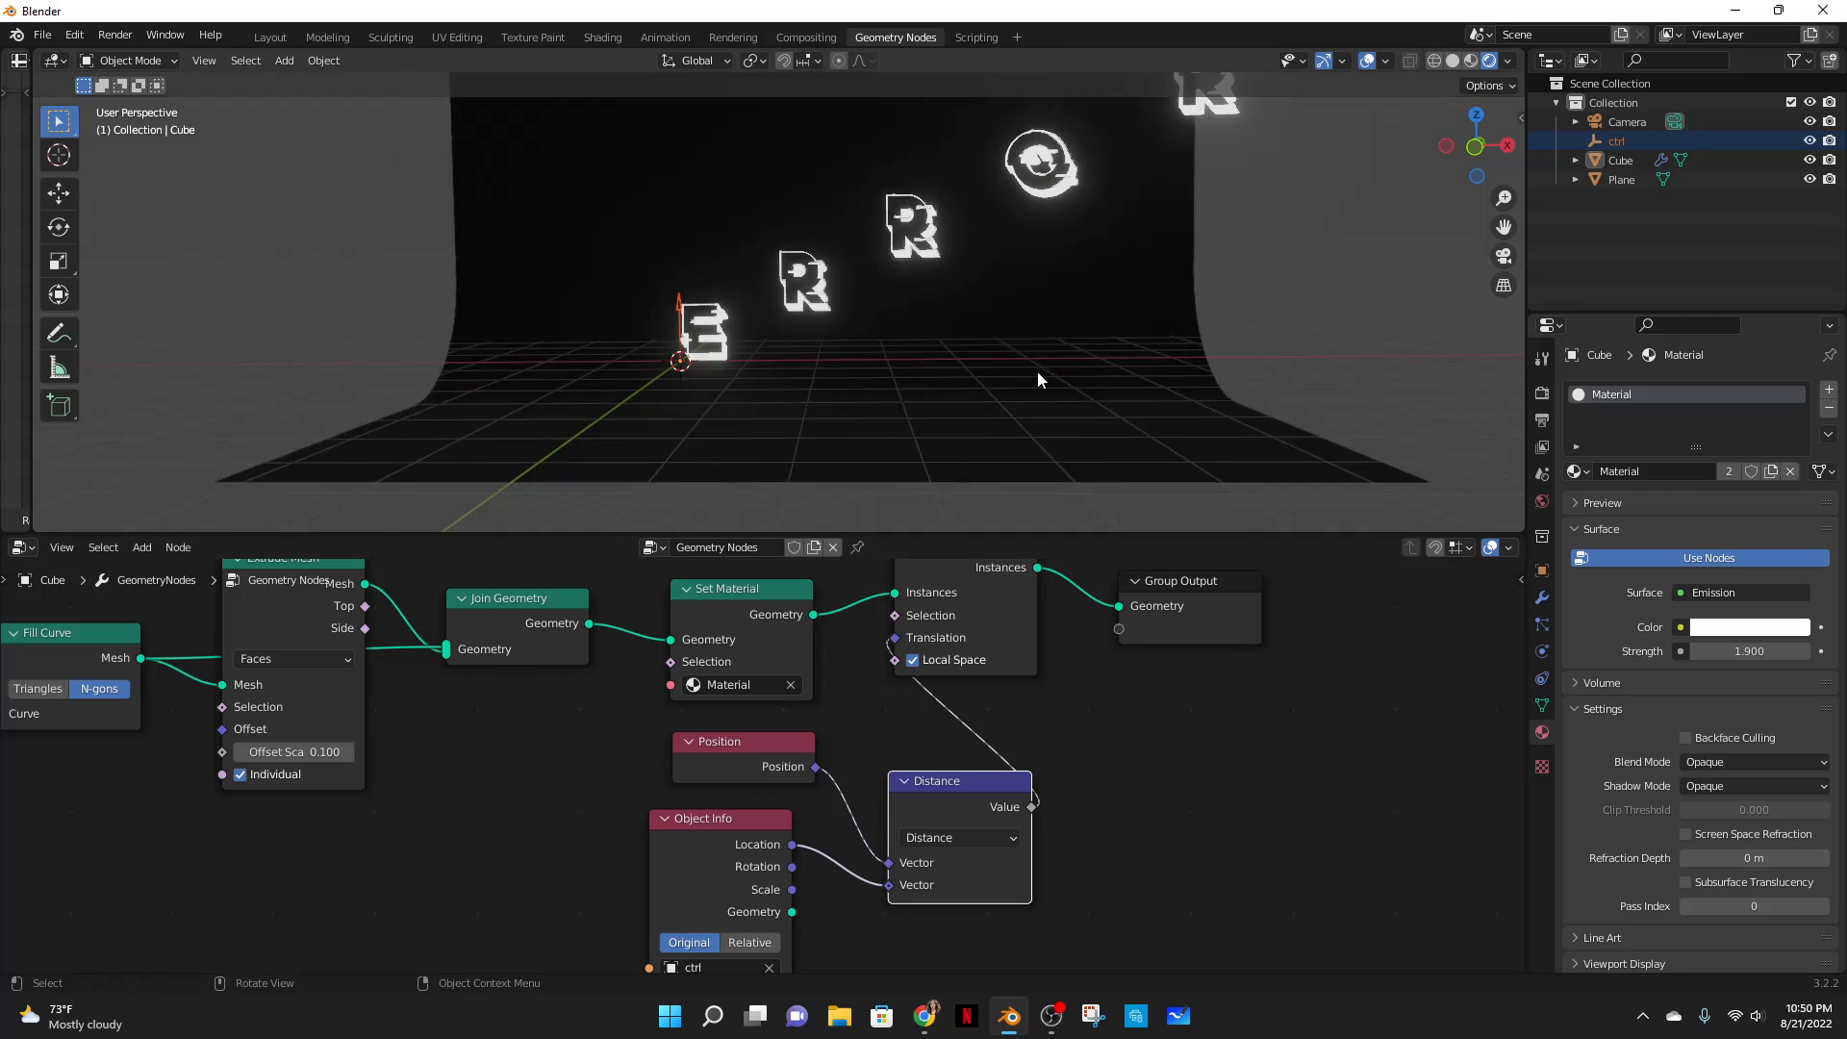
pyautogui.moveTo(1037, 371)
pyautogui.mouseDown(button='middle')
pyautogui.moveTo(1076, 515)
pyautogui.moveTo(1225, 406)
pyautogui.moveTo(1008, 383)
pyautogui.moveTo(1037, 379)
pyautogui.mouseUp(button='middle')
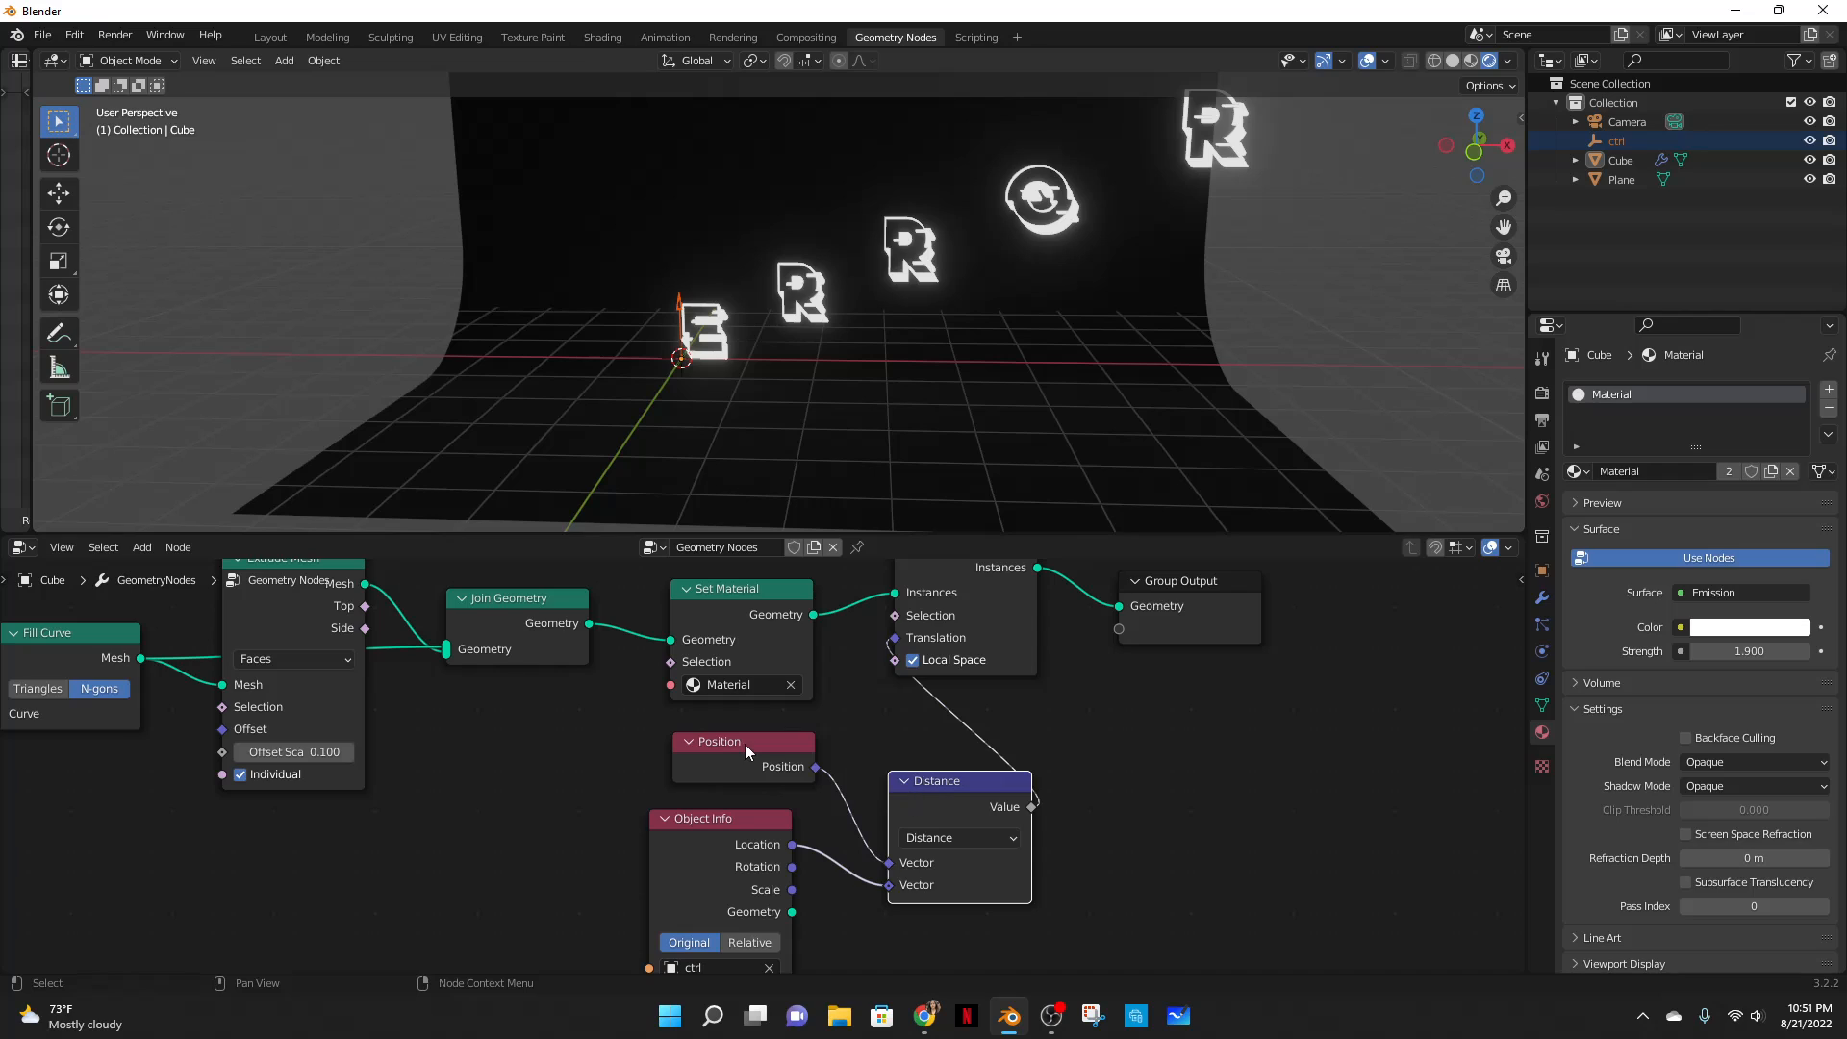
# - Shift the Position, Object Info and Distance nodes away from Translate Instances to make room after Distance
pyautogui.moveTo(744, 742); pyautogui.dragTo(607, 725)
pyautogui.moveTo(671, 816); pyautogui.dragTo(515, 792)
pyautogui.moveTo(1013, 787); pyautogui.dragTo(904, 781)
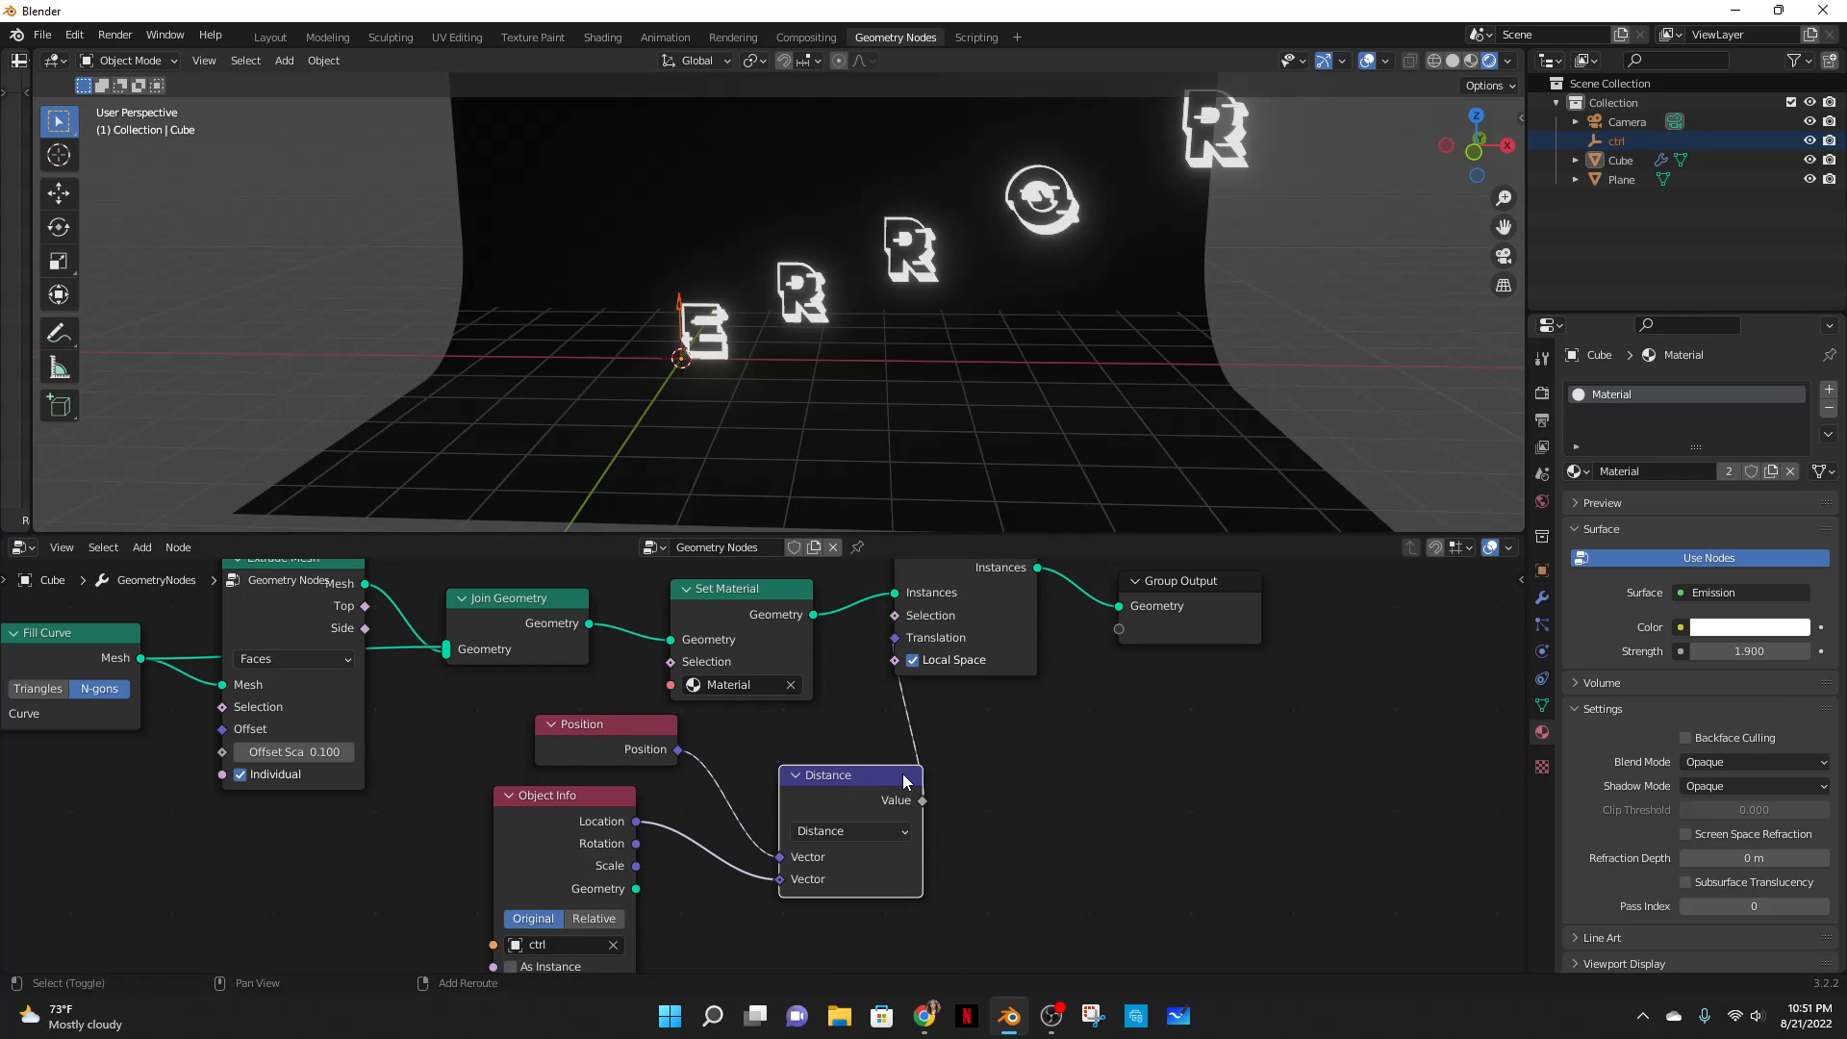
# - Insert a Combine XYZ node between Distance and Translate Instances so the distance value drives only the X translation
pyautogui.hotkey('shift', 'a')
pyautogui.click(866, 608)
pyautogui.write('comb')
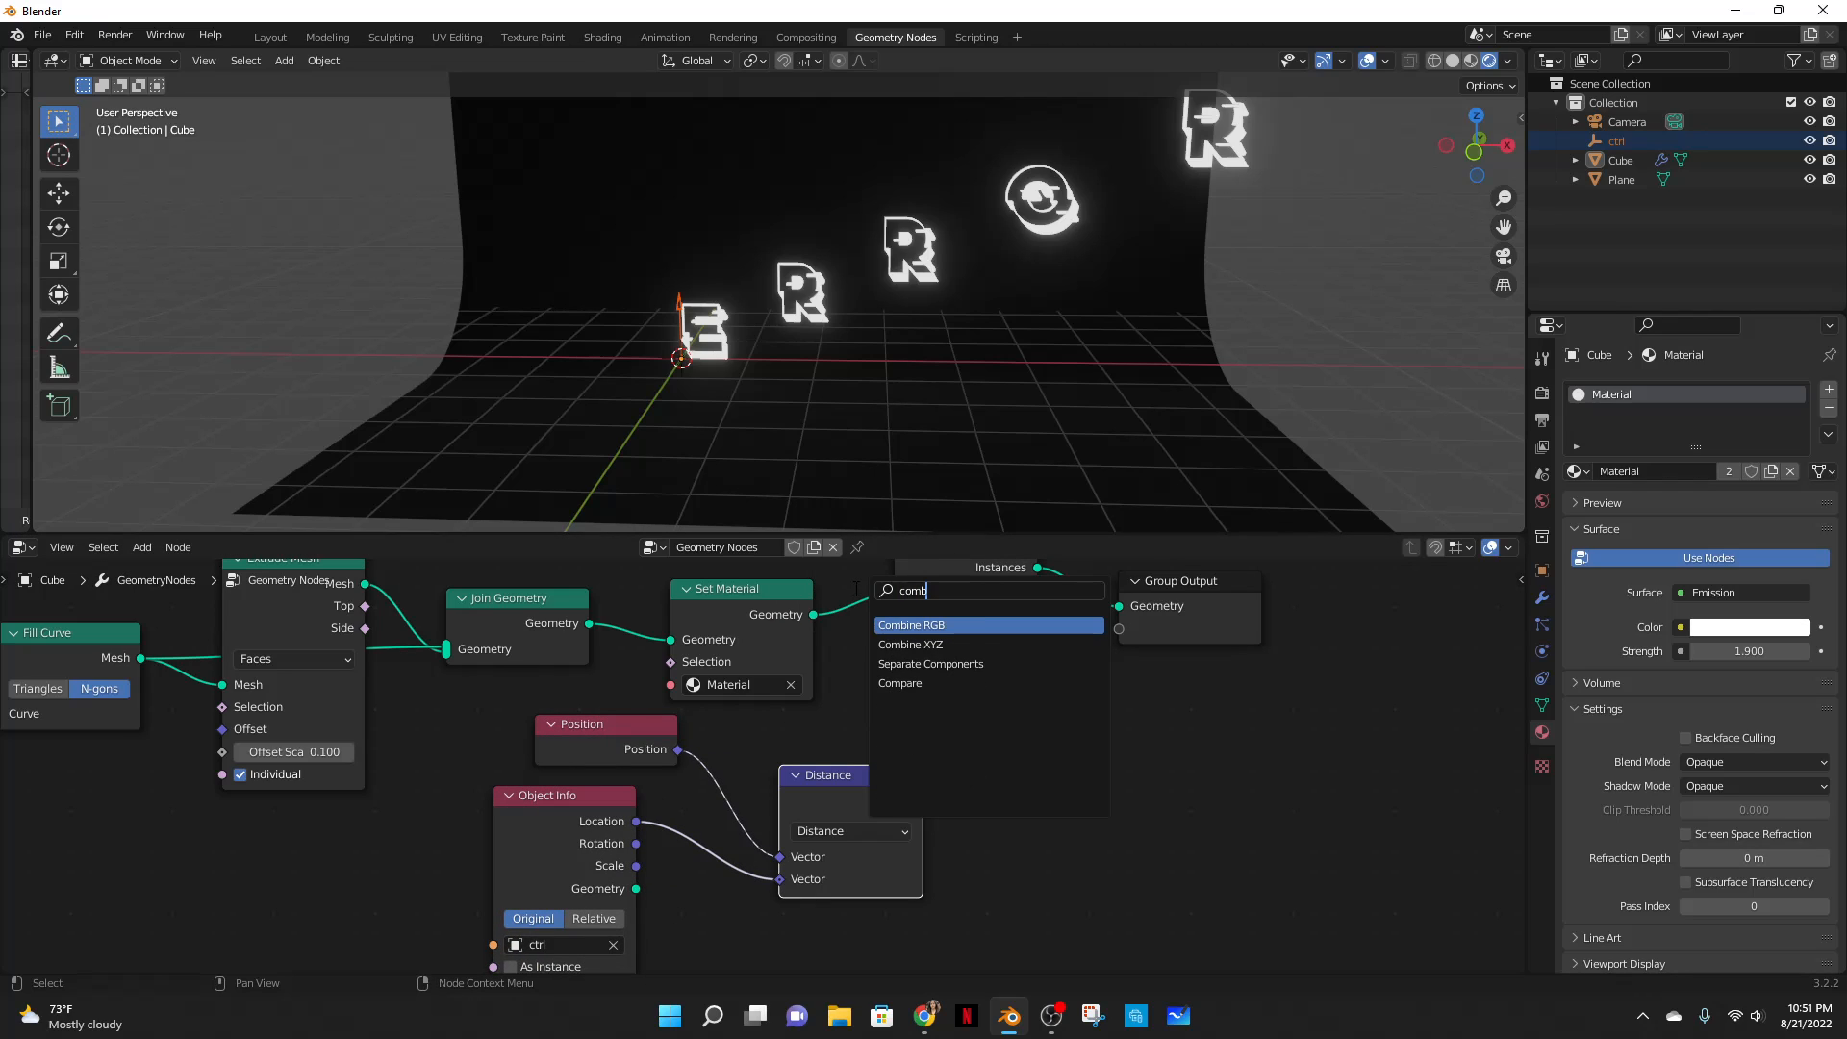
pyautogui.press('Down')
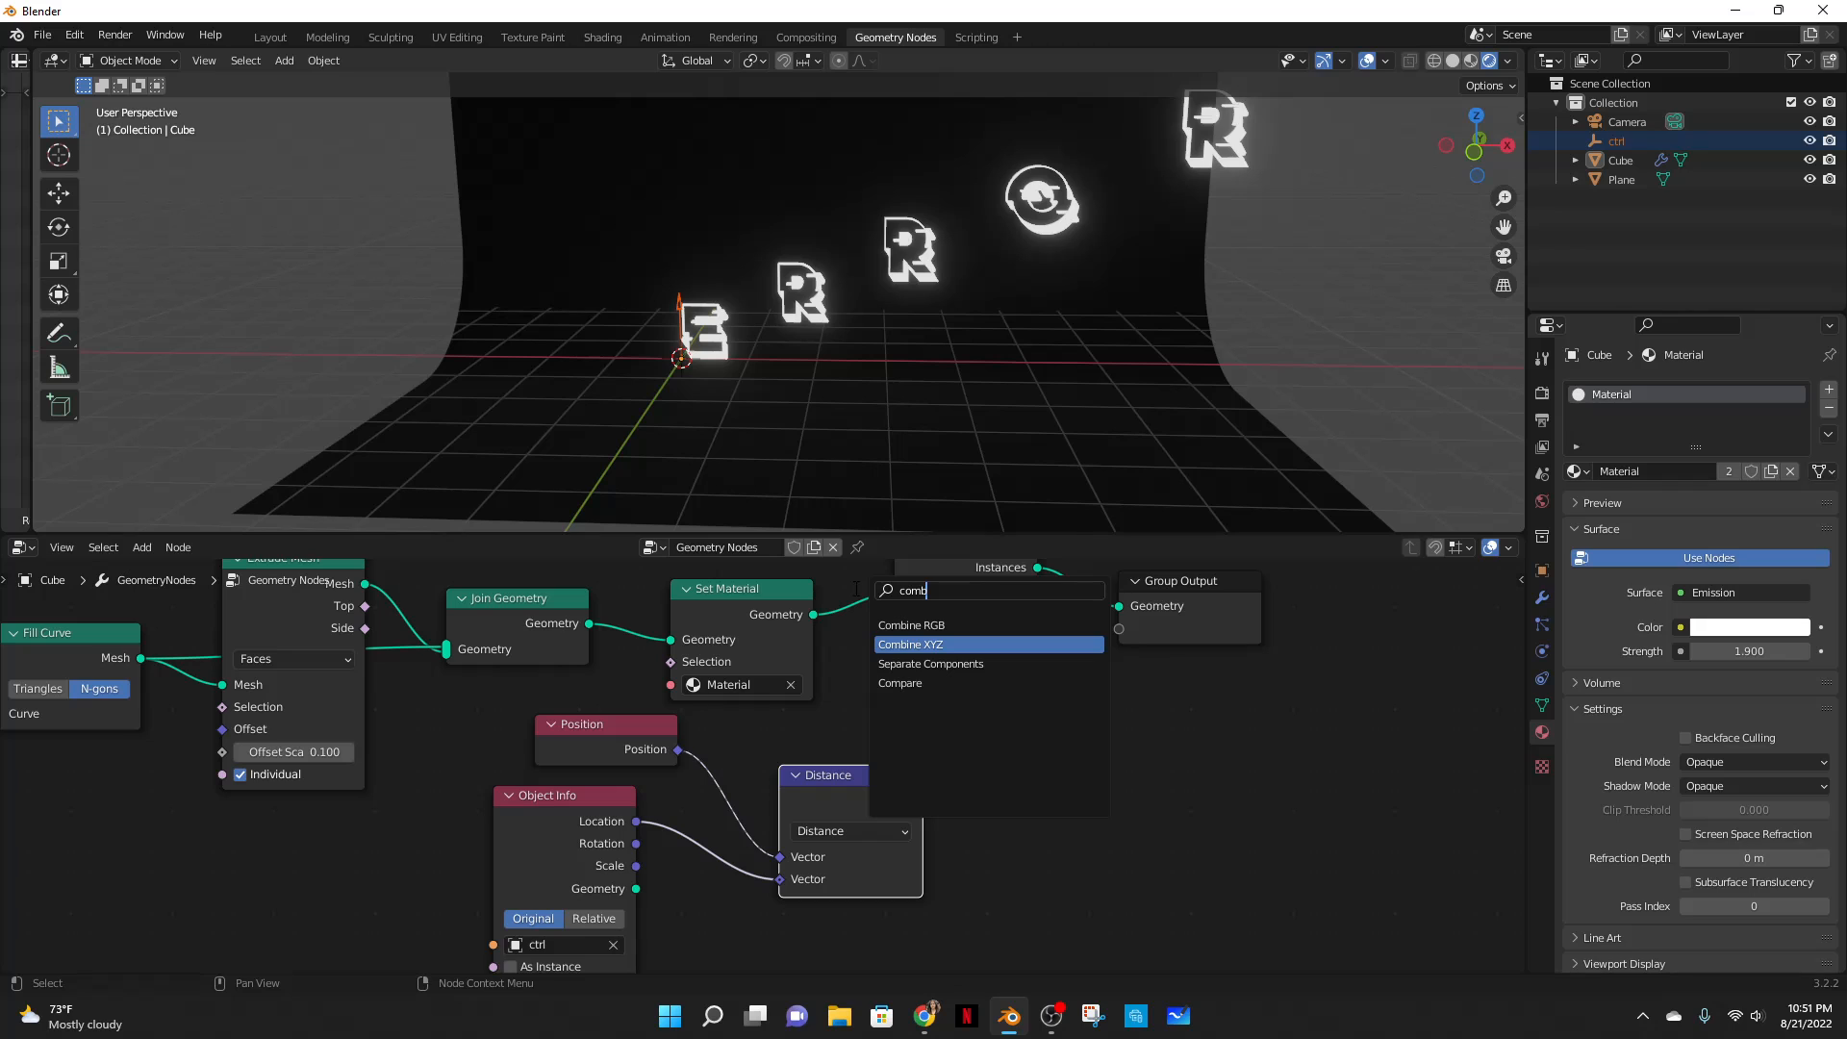
pyautogui.press('Return')
pyautogui.click(991, 674)
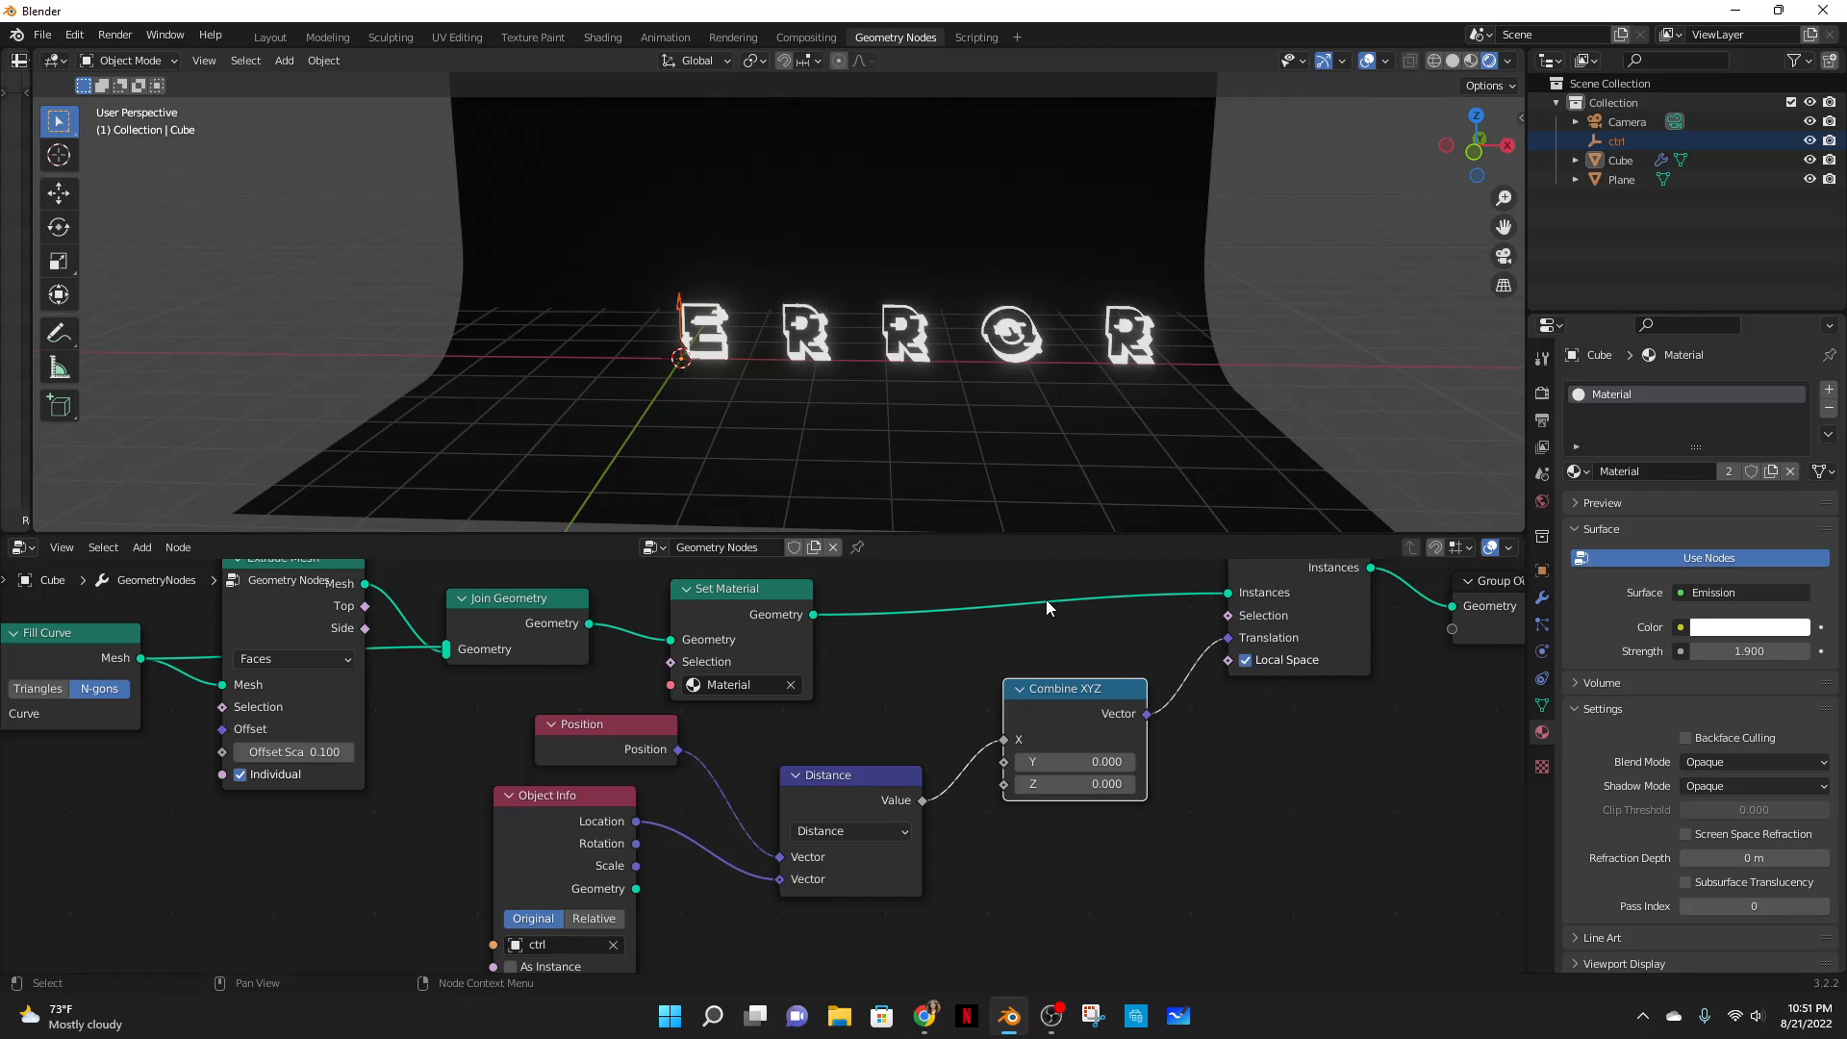
# - Slide the ctrl empty along the X axis past the letters and place it just before the E
pyautogui.moveTo(962, 462); pyautogui.dragTo(927, 362, button='middle')
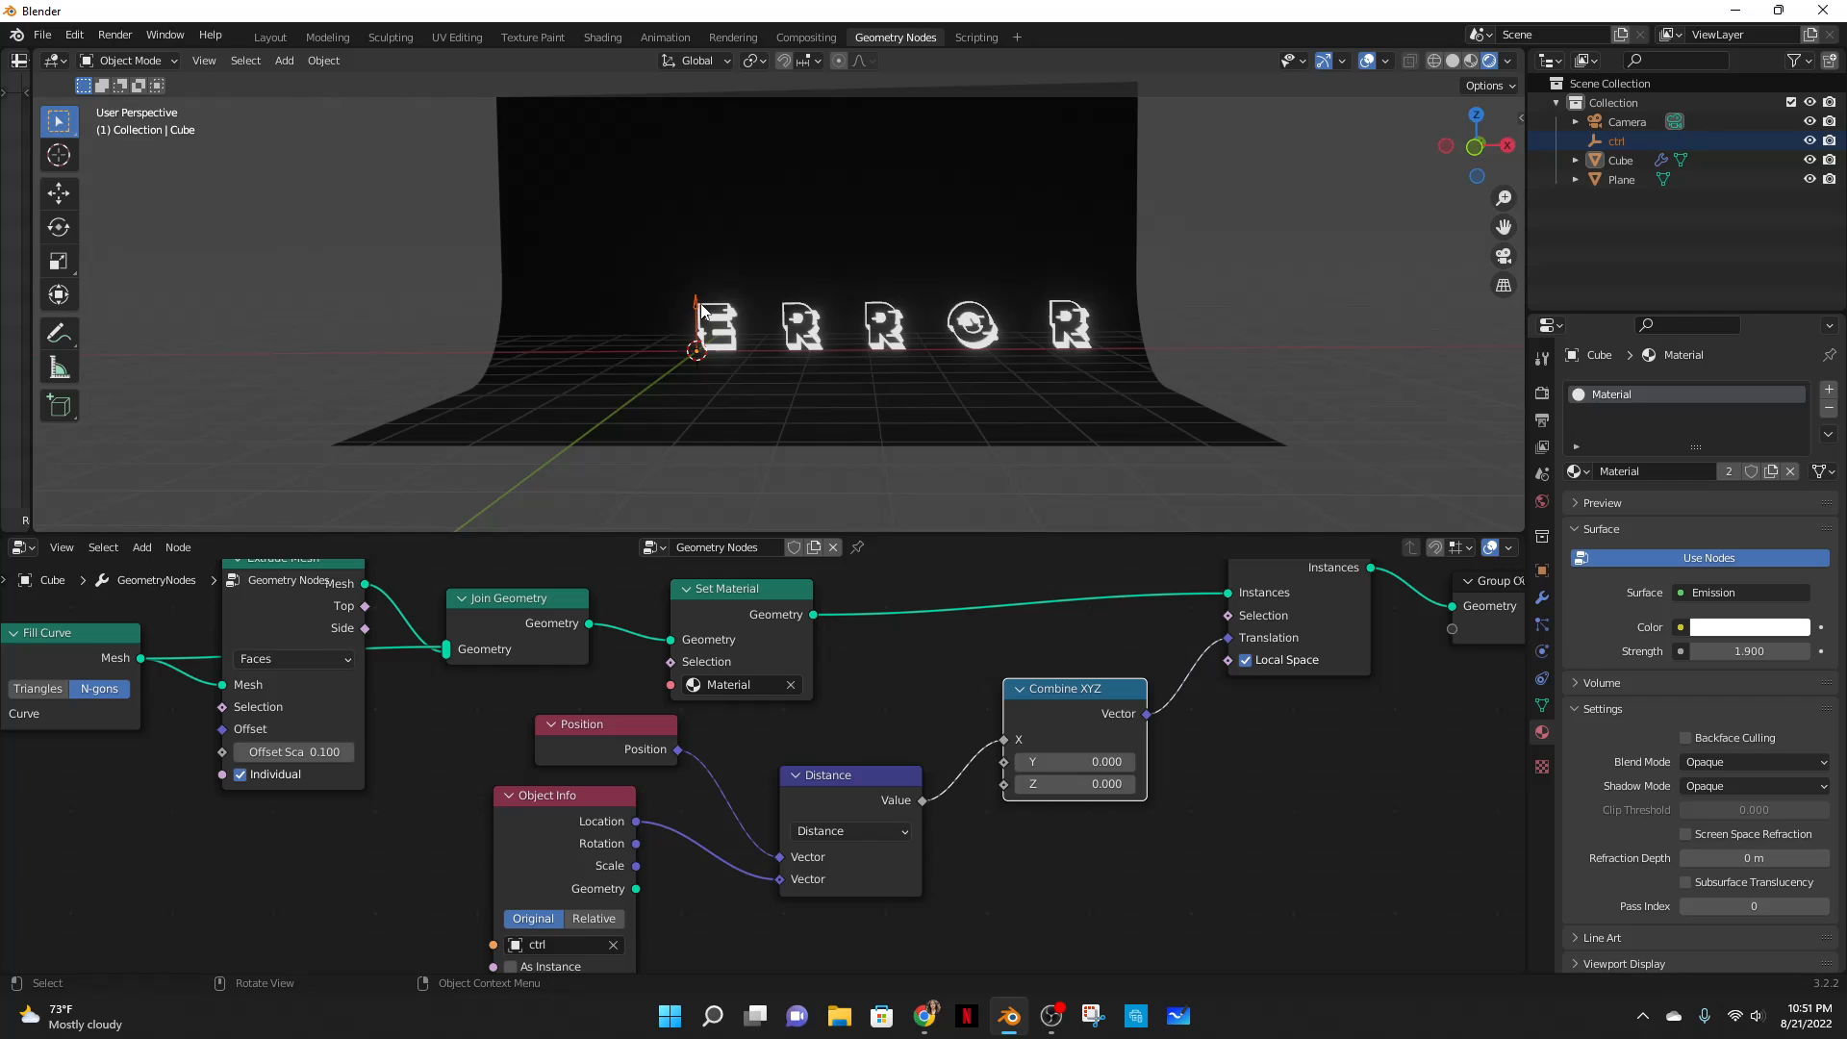
pyautogui.press('g')
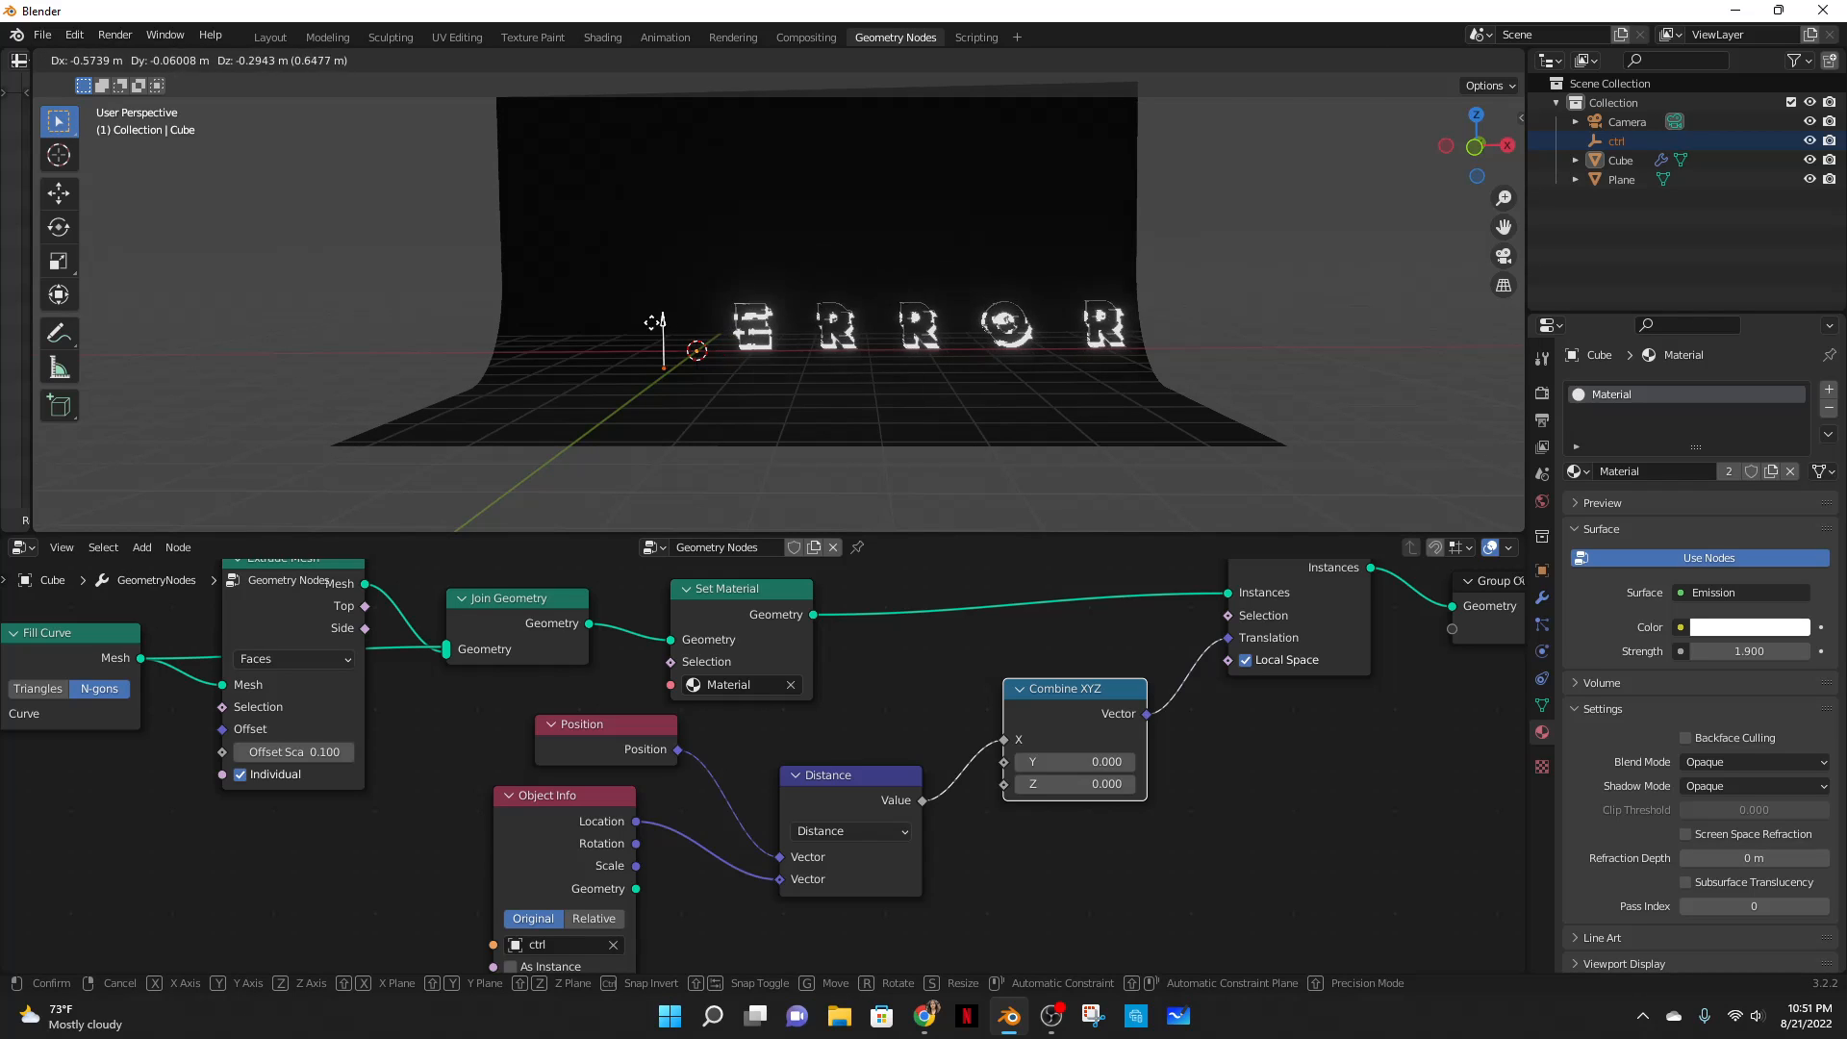
pyautogui.press('x')
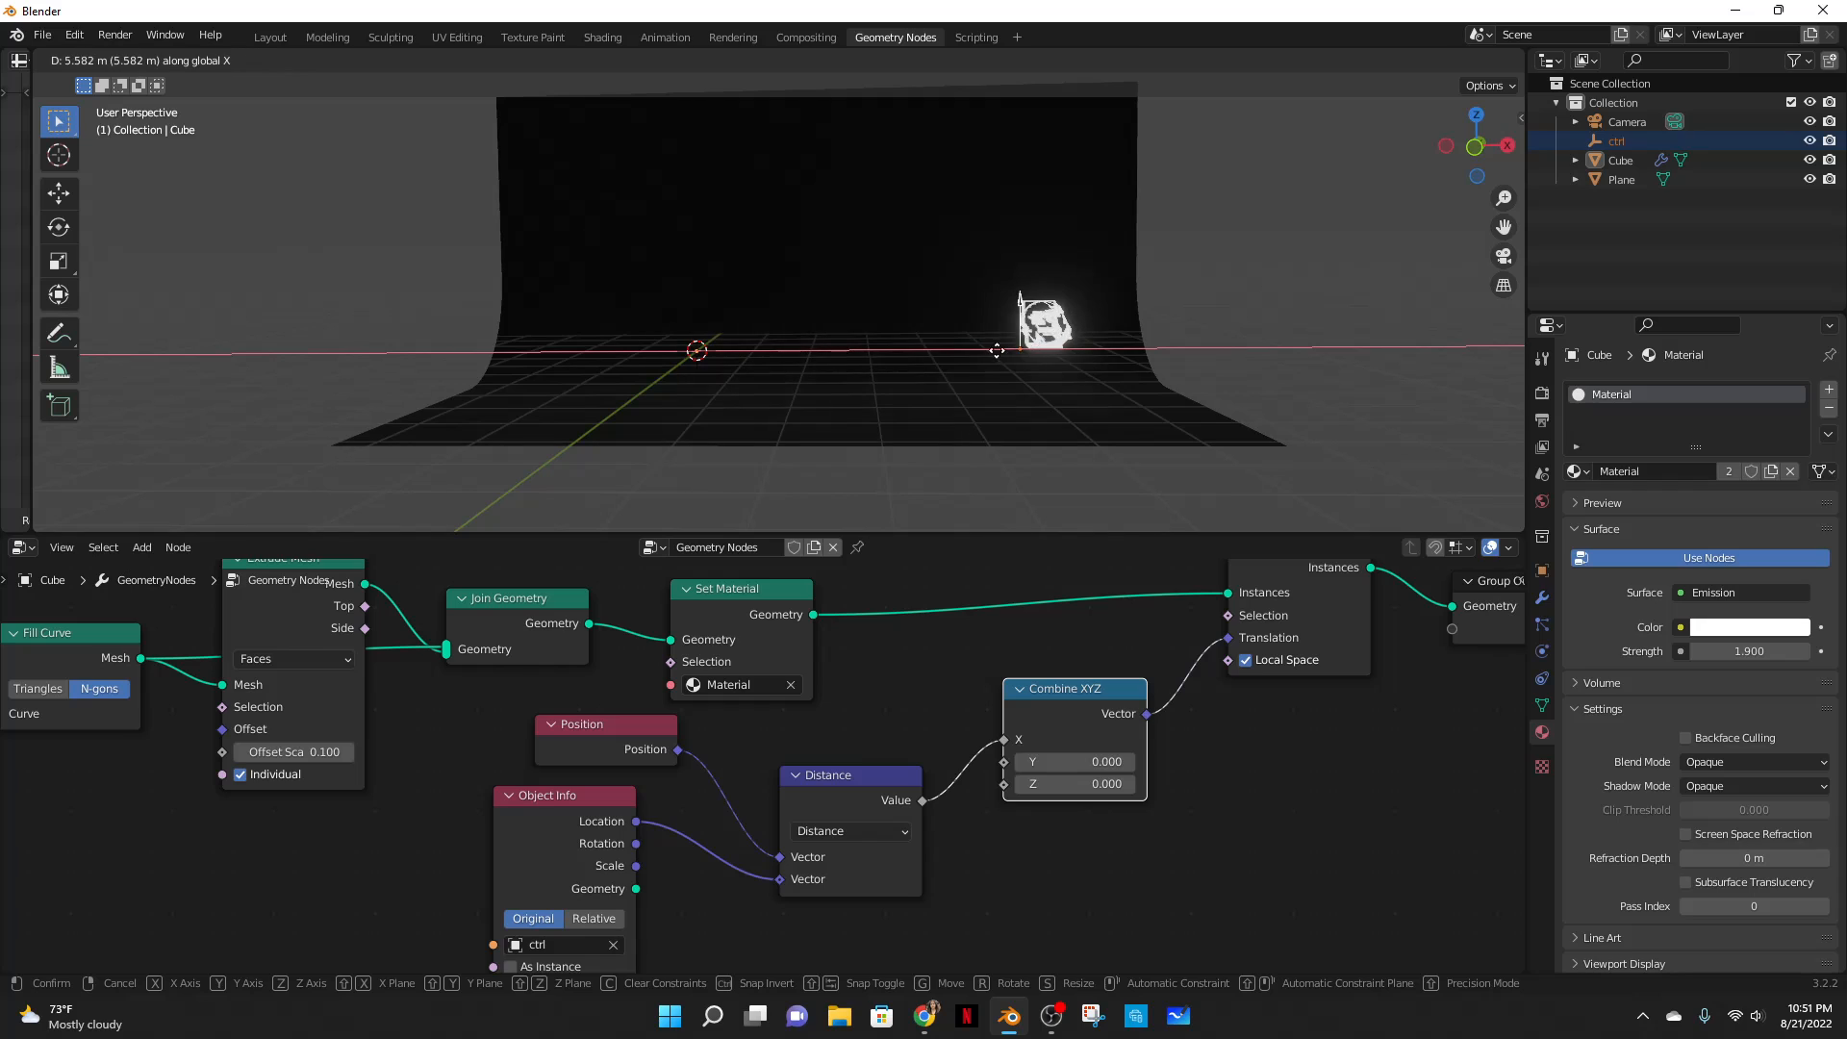
pyautogui.click(630, 349)
# - Try routing the Distance value into Combine XYZ's Z and Y inputs, and return it to X
pyautogui.moveTo(1004, 739); pyautogui.dragTo(1002, 784)
pyautogui.moveTo(797, 430); pyautogui.dragTo(861, 457, button='middle')
pyautogui.moveTo(1003, 784); pyautogui.dragTo(1003, 762)
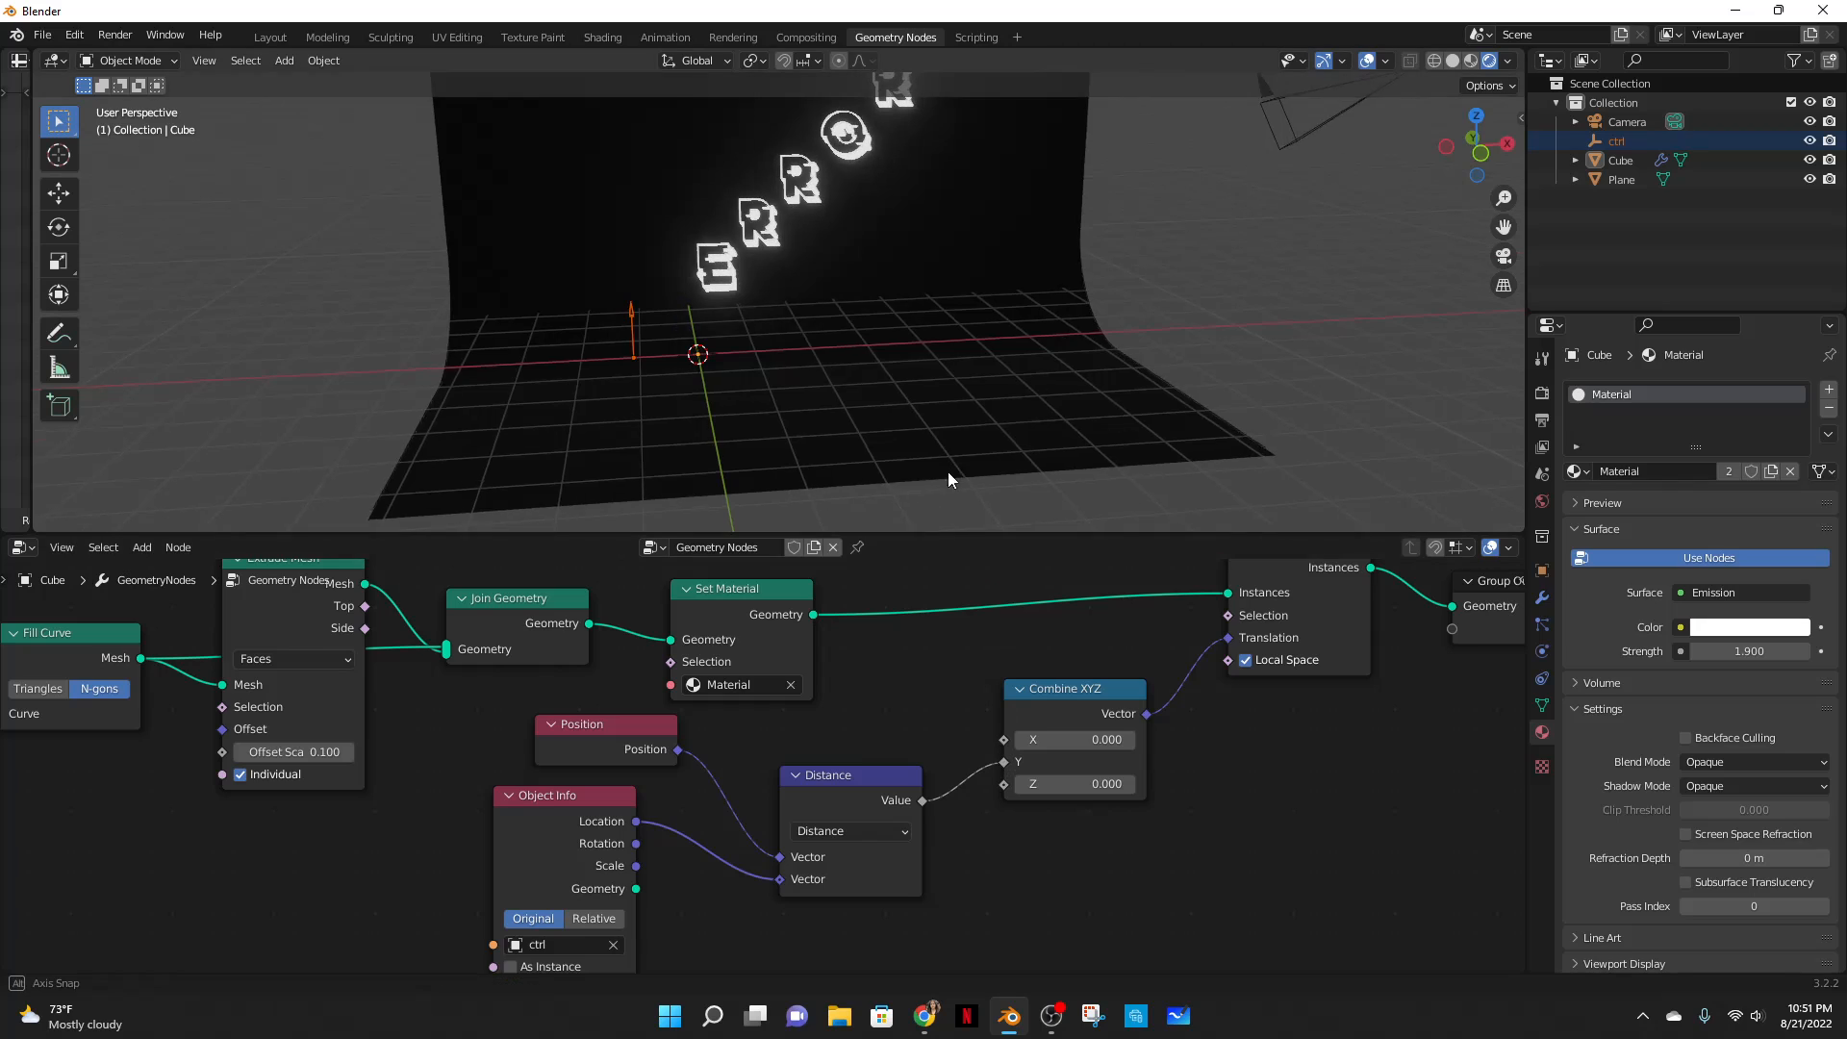
pyautogui.moveTo(949, 471); pyautogui.dragTo(954, 429, button='middle')
pyautogui.moveTo(1003, 762)
pyautogui.mouseDown()
pyautogui.moveTo(989, 768)
pyautogui.moveTo(1005, 740)
pyautogui.mouseUp()
# - Move the ctrl empty back and forth along the X axis, leaving it on the outer side of the E
pyautogui.press('g')
pyautogui.press('x')
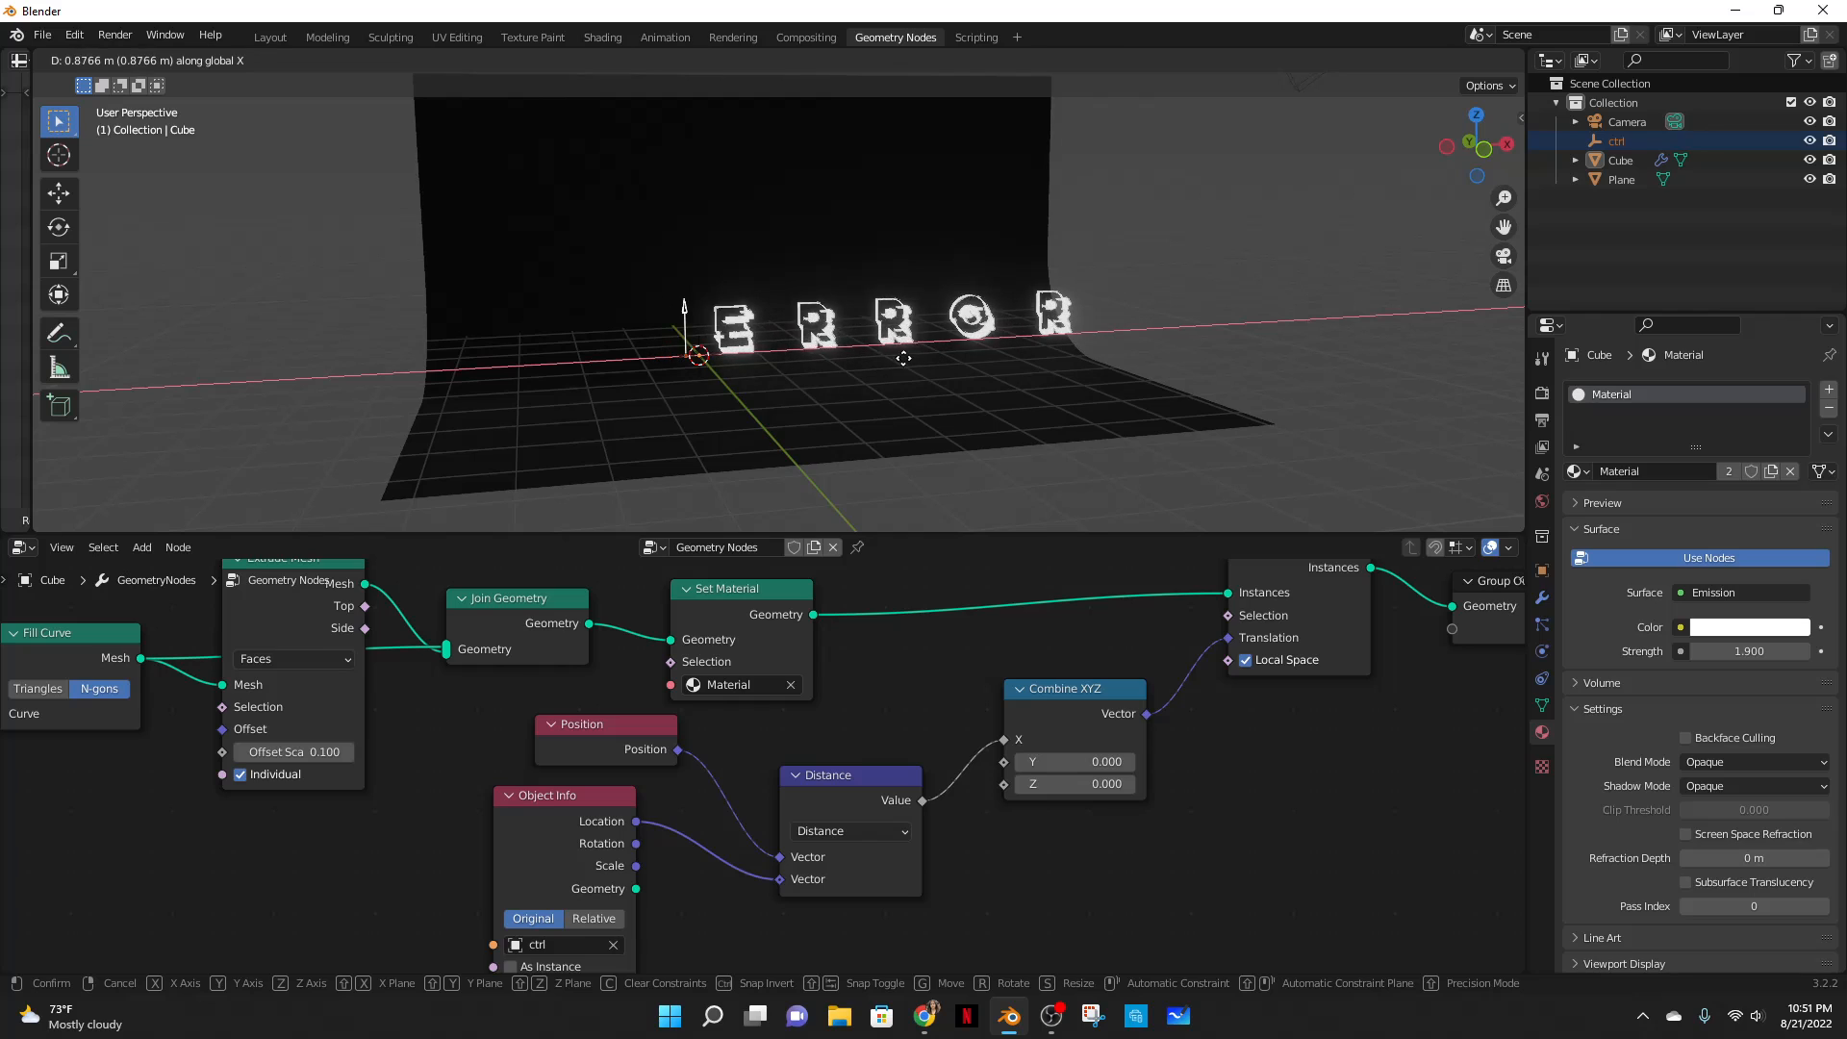
pyautogui.click(861, 363)
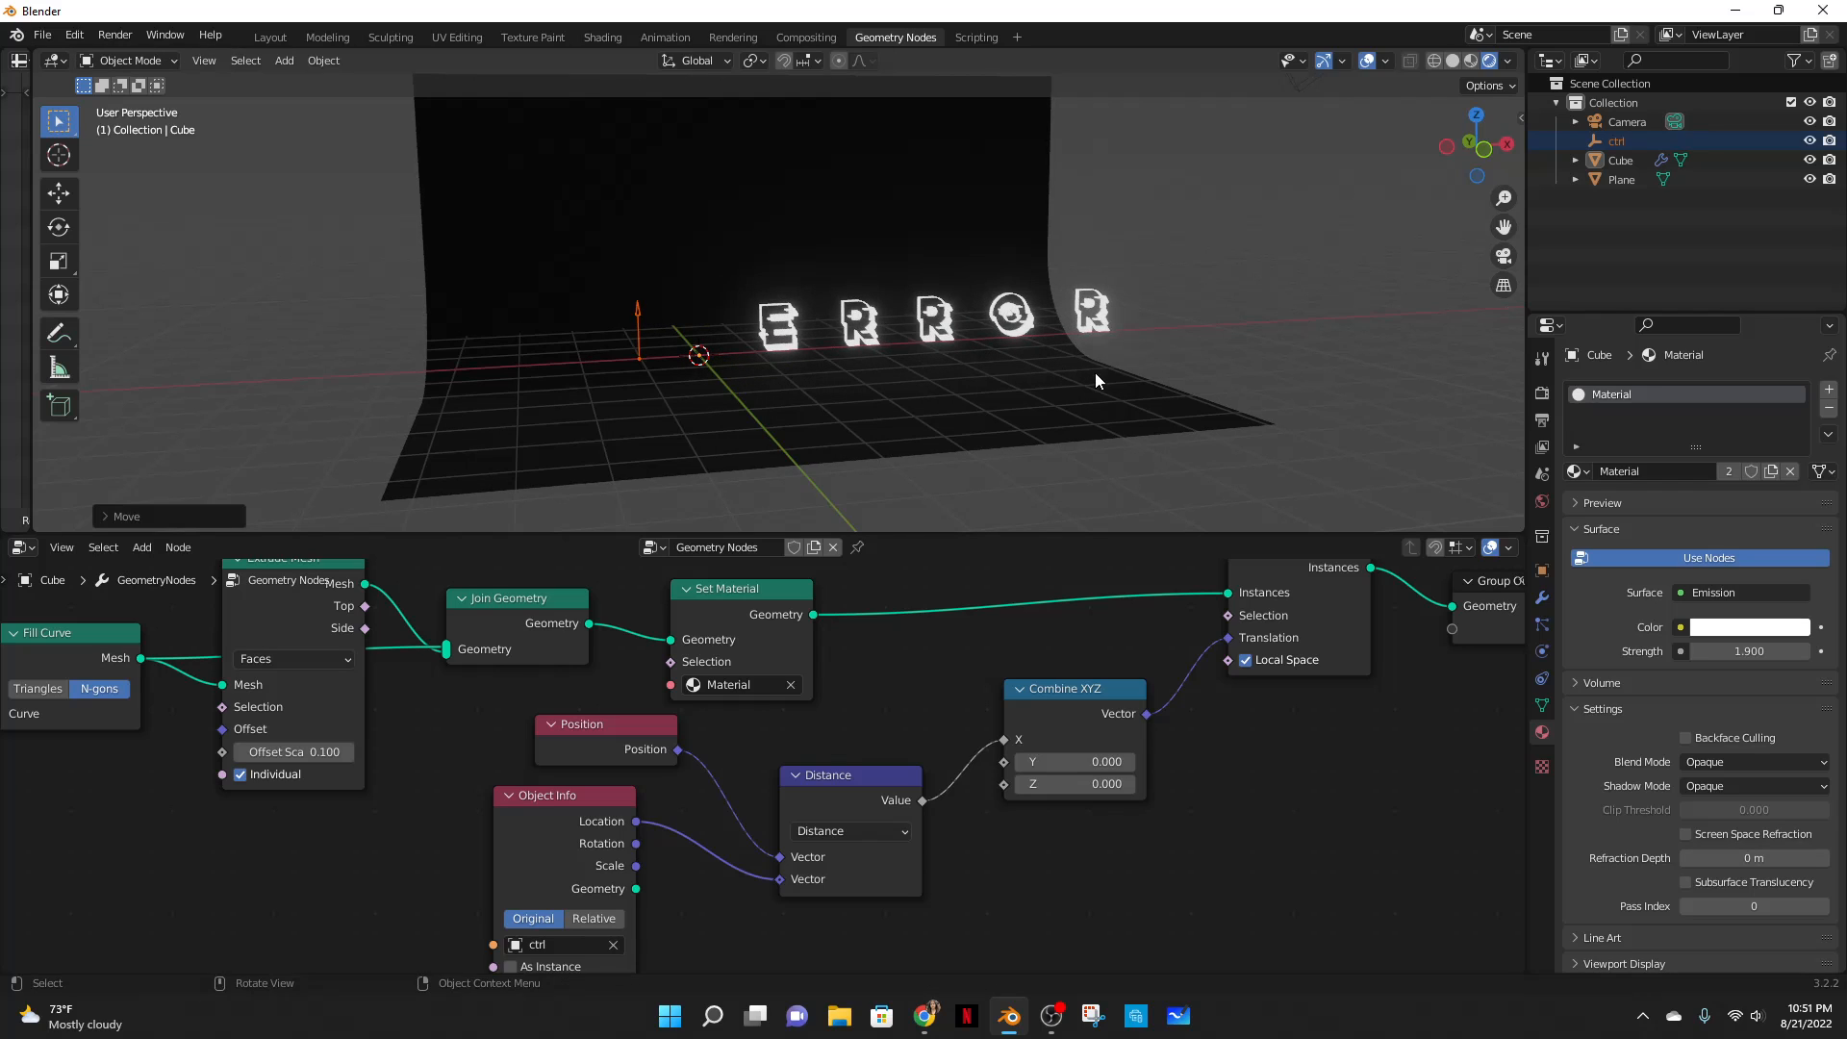
pyautogui.moveTo(1095, 372); pyautogui.dragTo(1041, 423, button='middle')
pyautogui.scroll(-1, 1016, 713)
pyautogui.hotkey('shift', 'a')
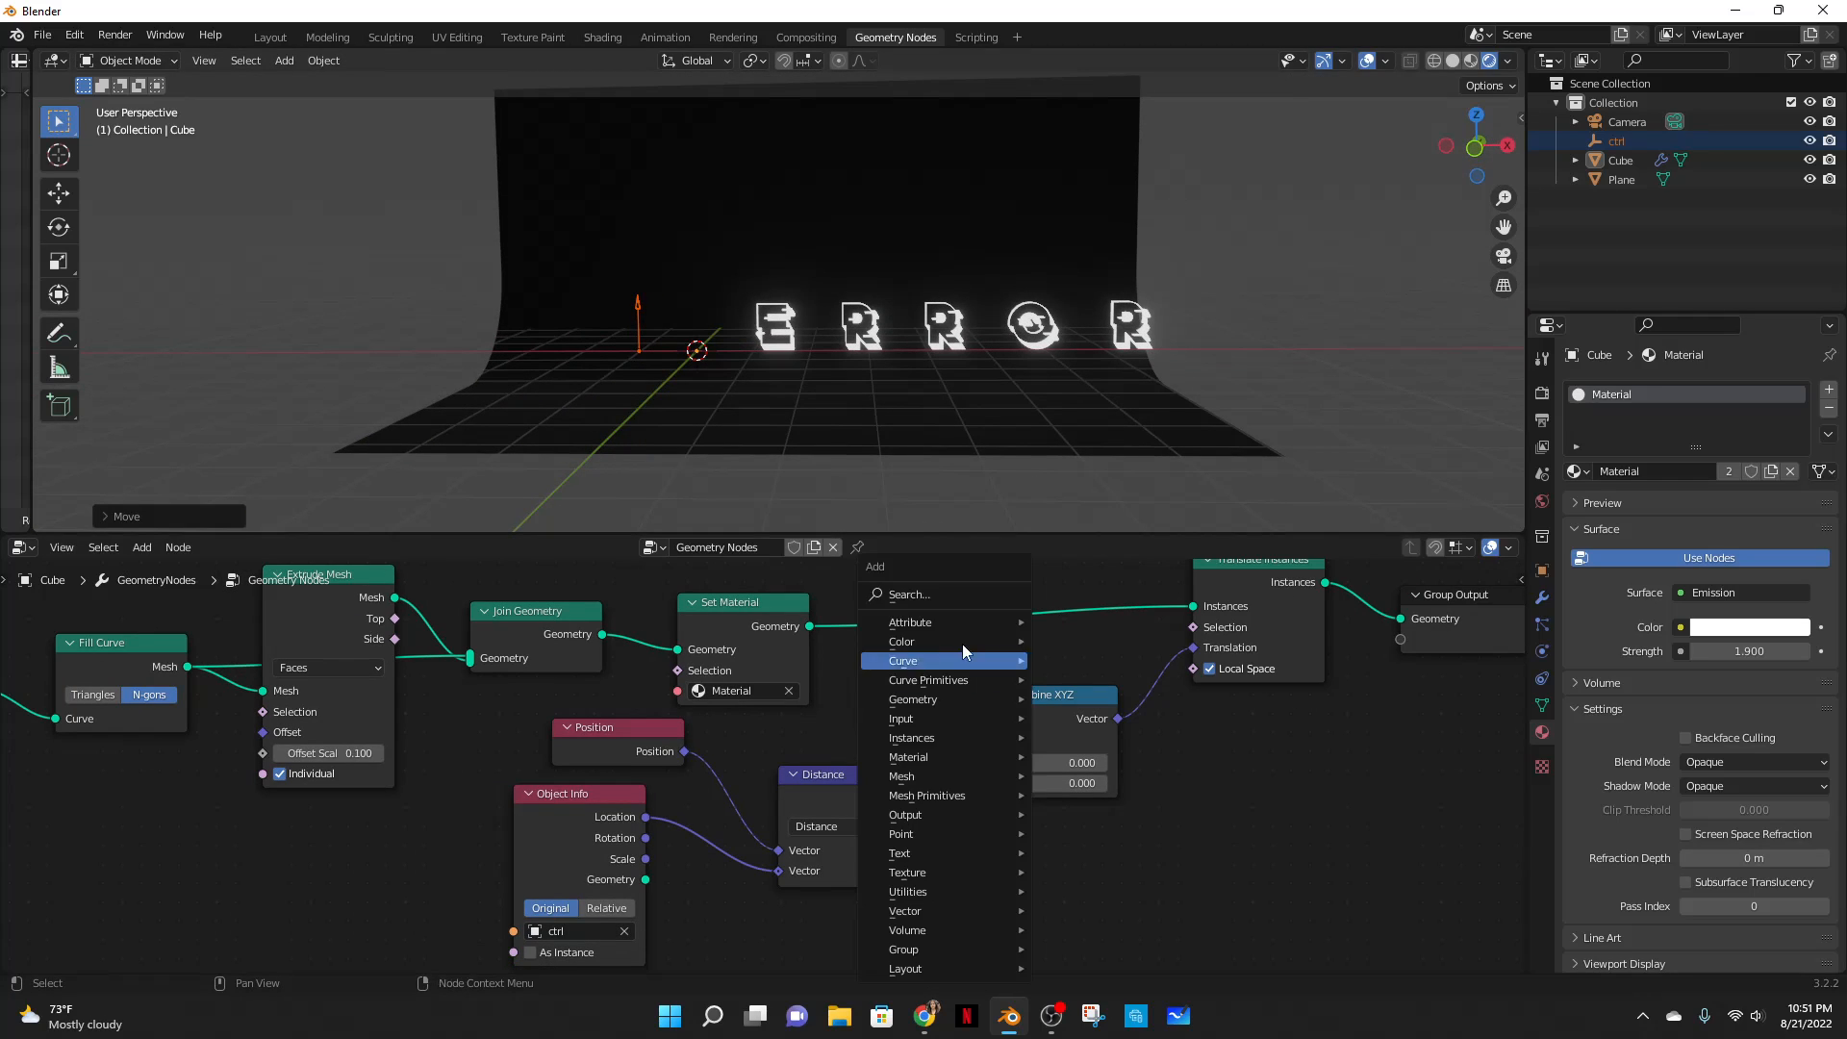
pyautogui.click(932, 589)
pyautogui.write('combine')
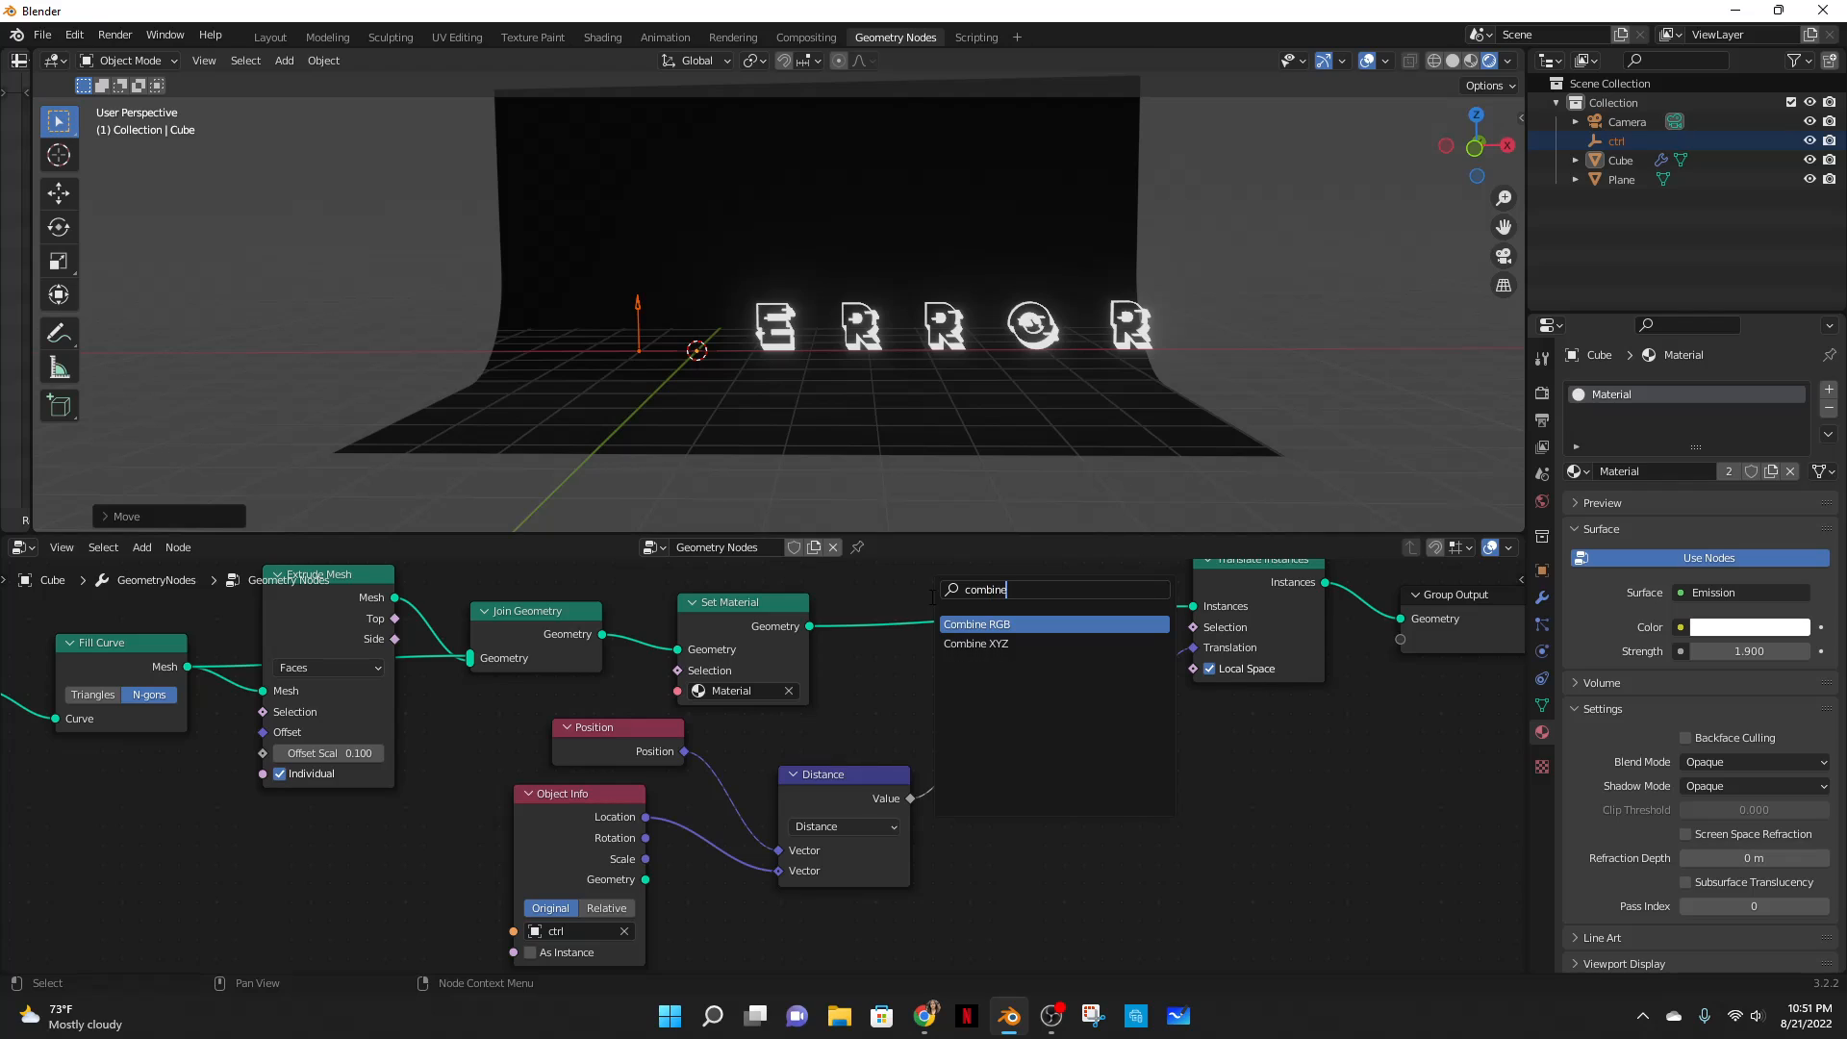
pyautogui.press('Down')
pyautogui.press('Return')
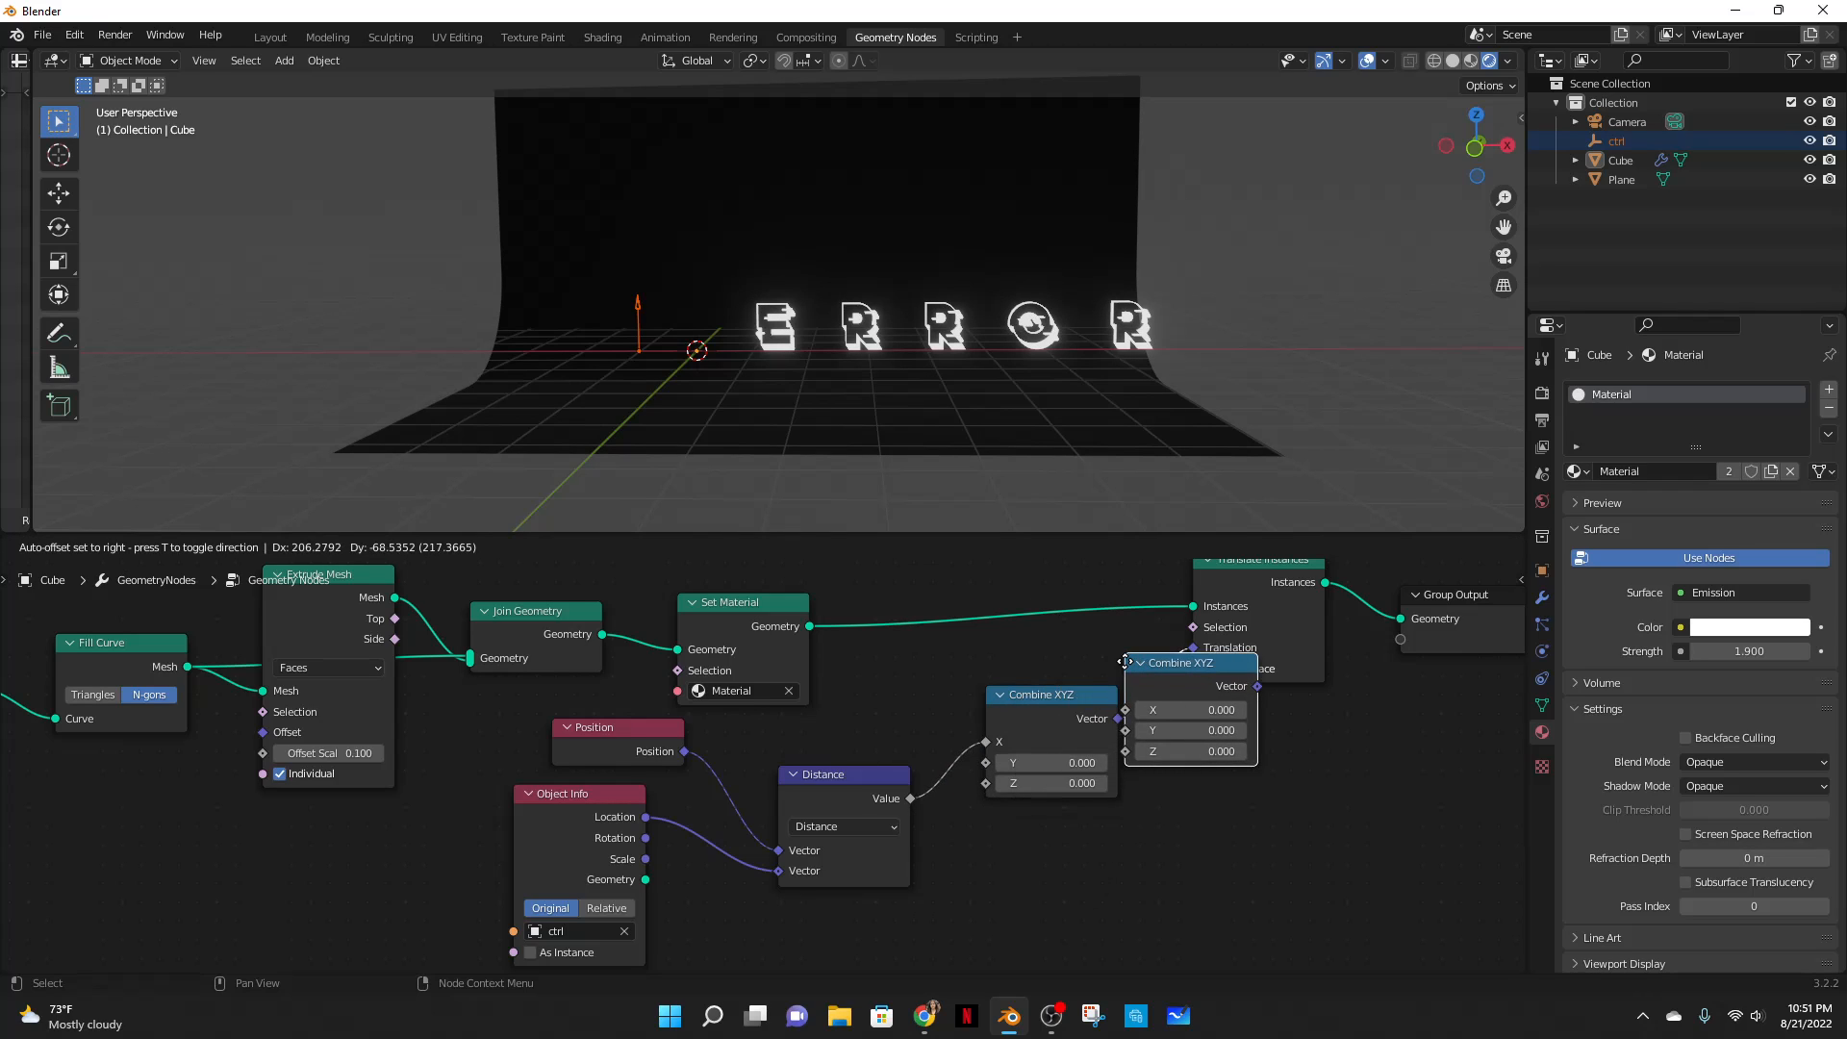
pyautogui.click(1325, 810)
pyautogui.press('x')
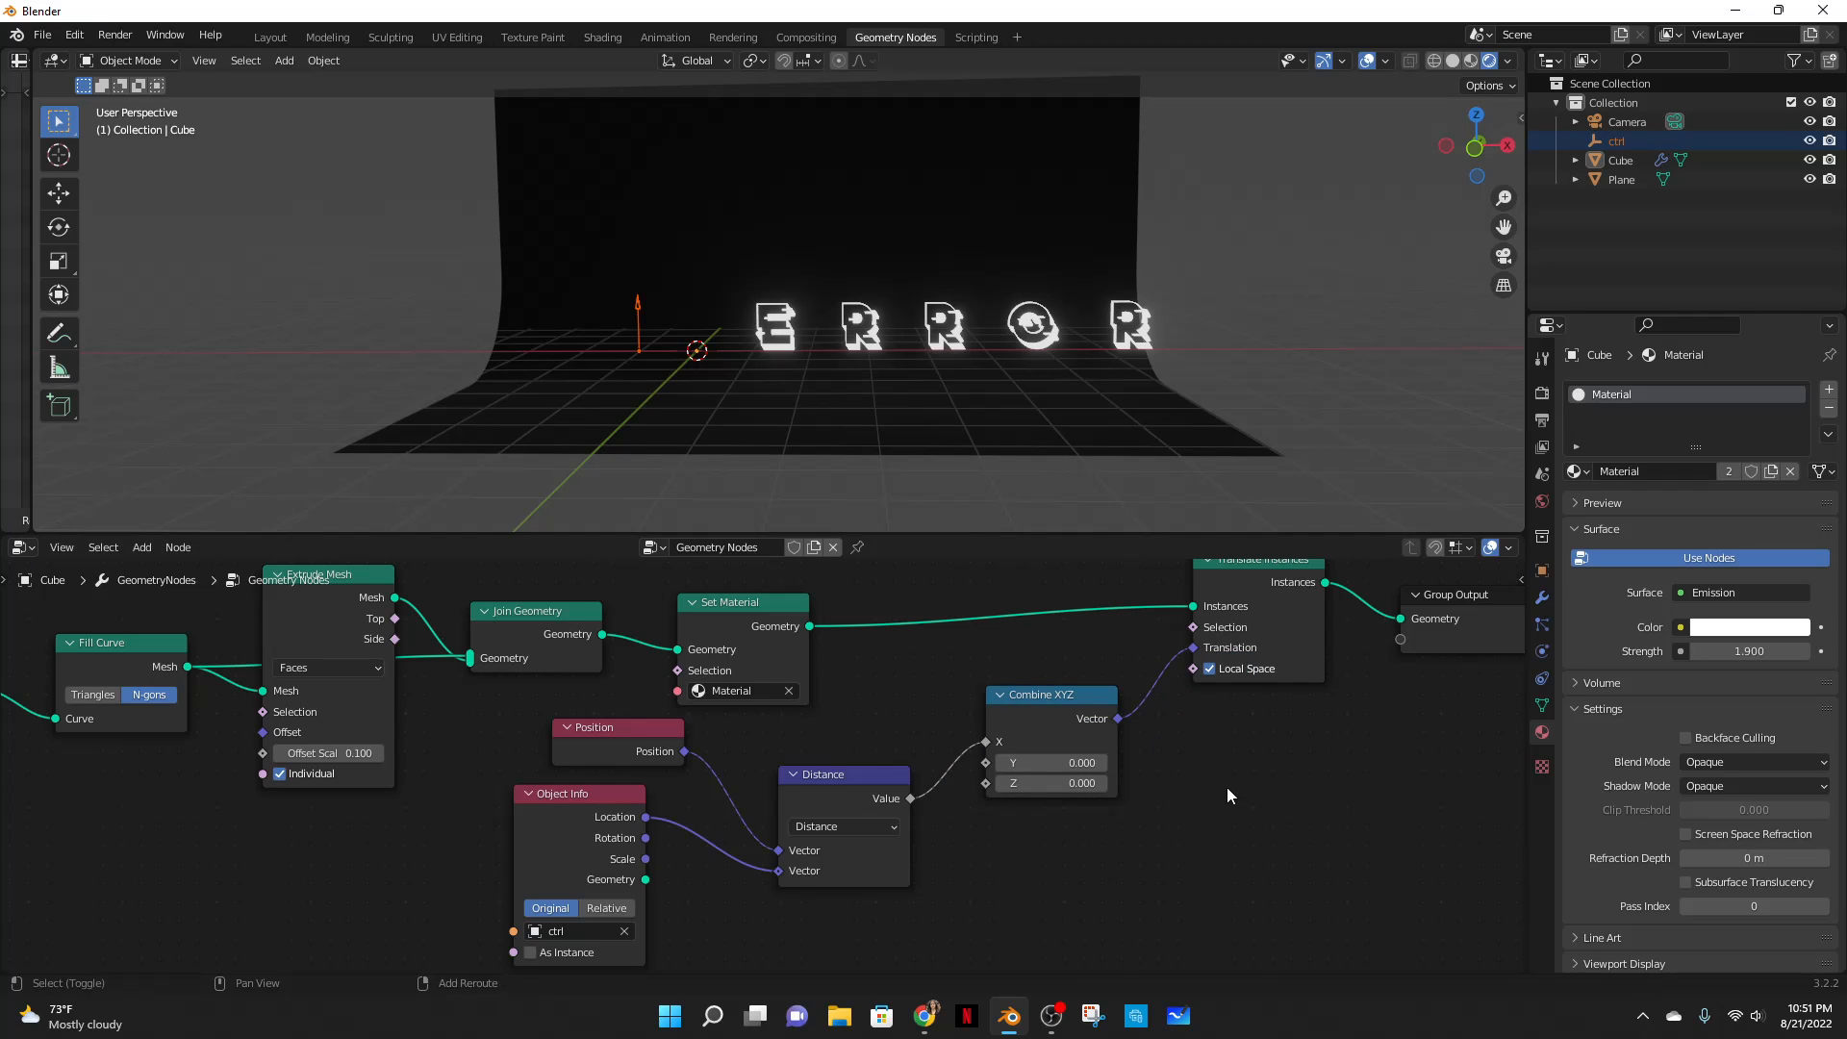
# - Insert a ColorRamp node between Distance and Combine XYZ and flip its gradient
pyautogui.hotkey('shift', 'a')
pyautogui.click(1163, 597)
pyautogui.write('color ramp')
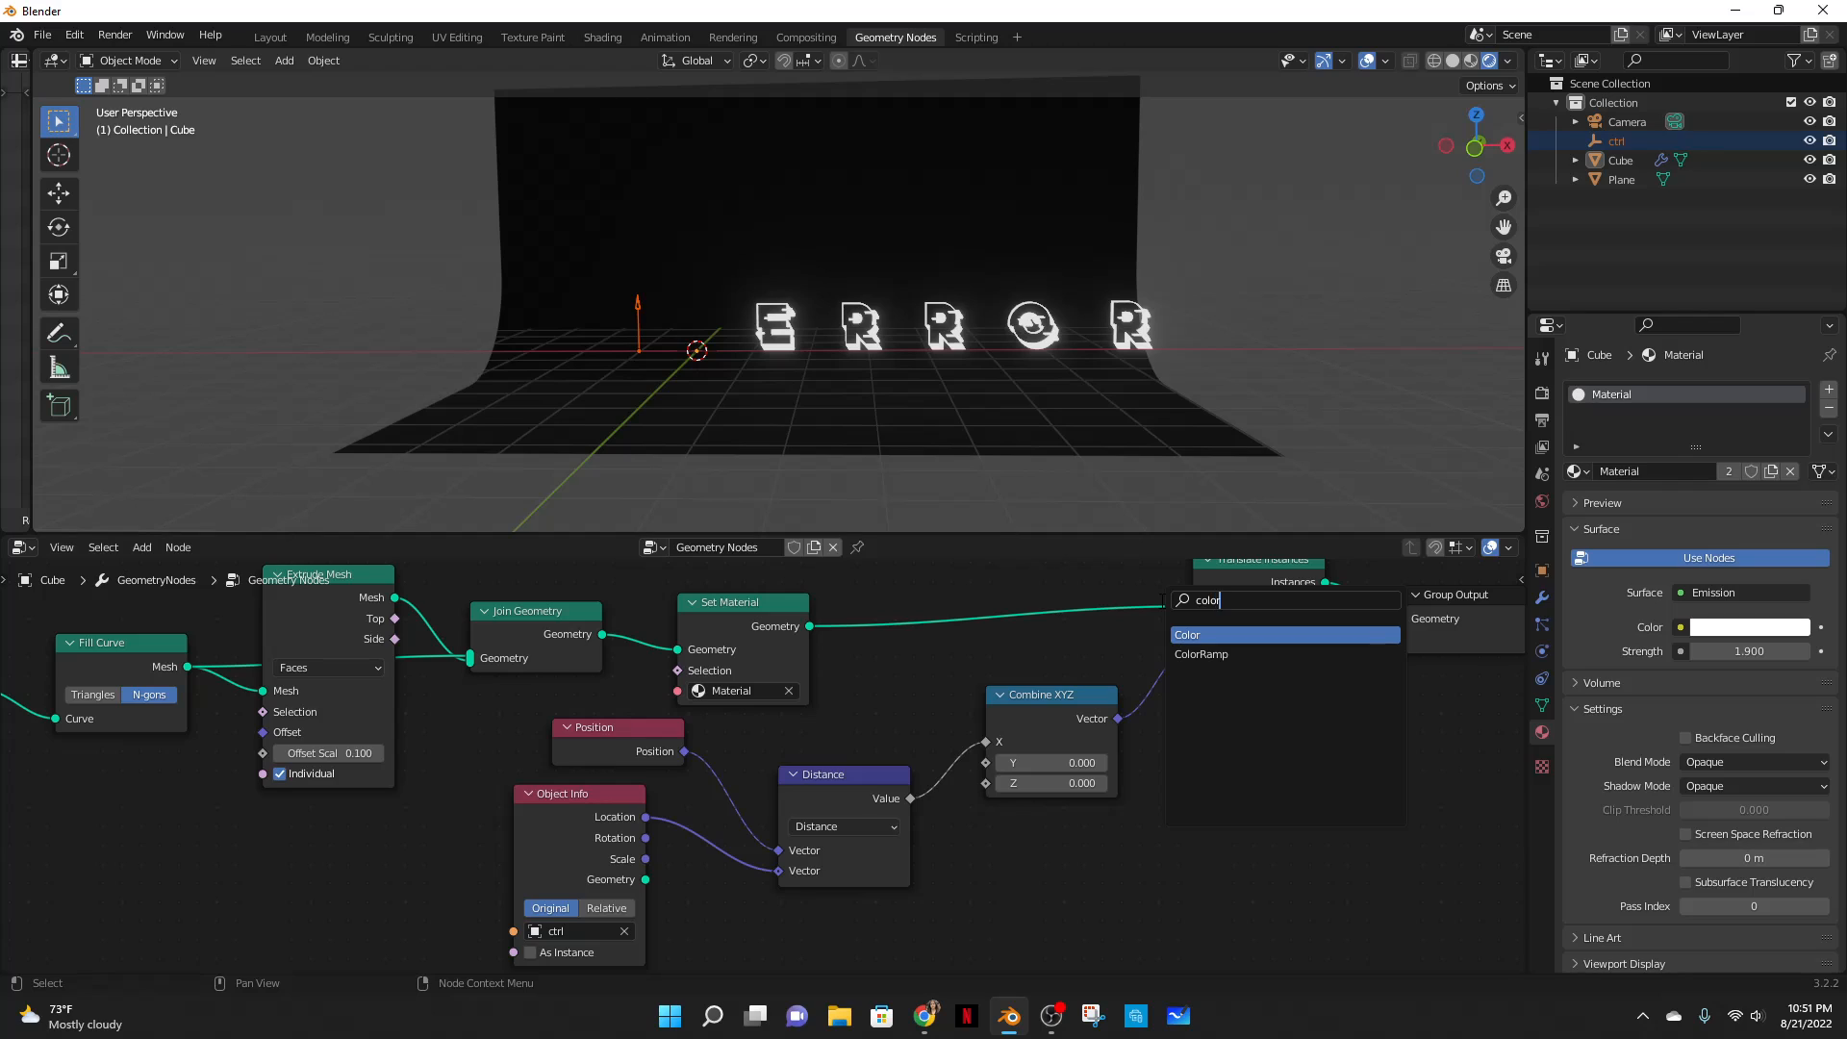
pyautogui.press('Return')
pyautogui.click(985, 733)
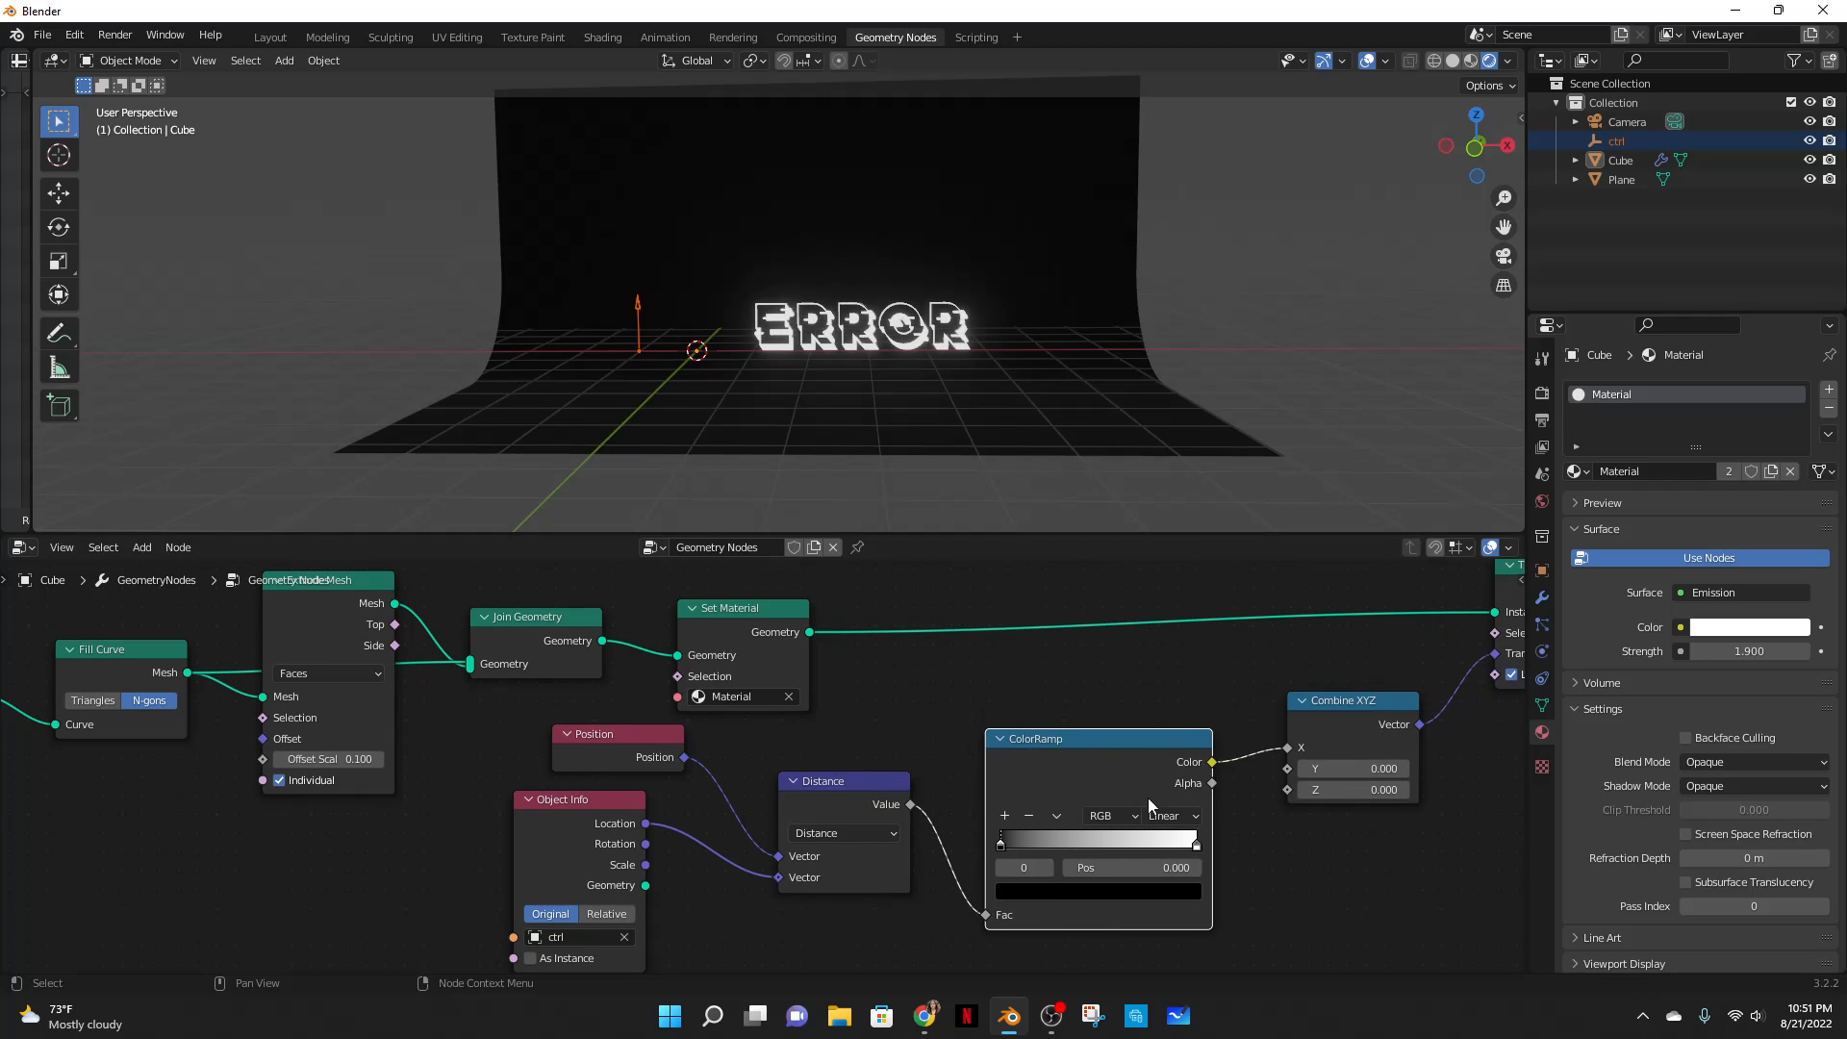
pyautogui.click(1058, 819)
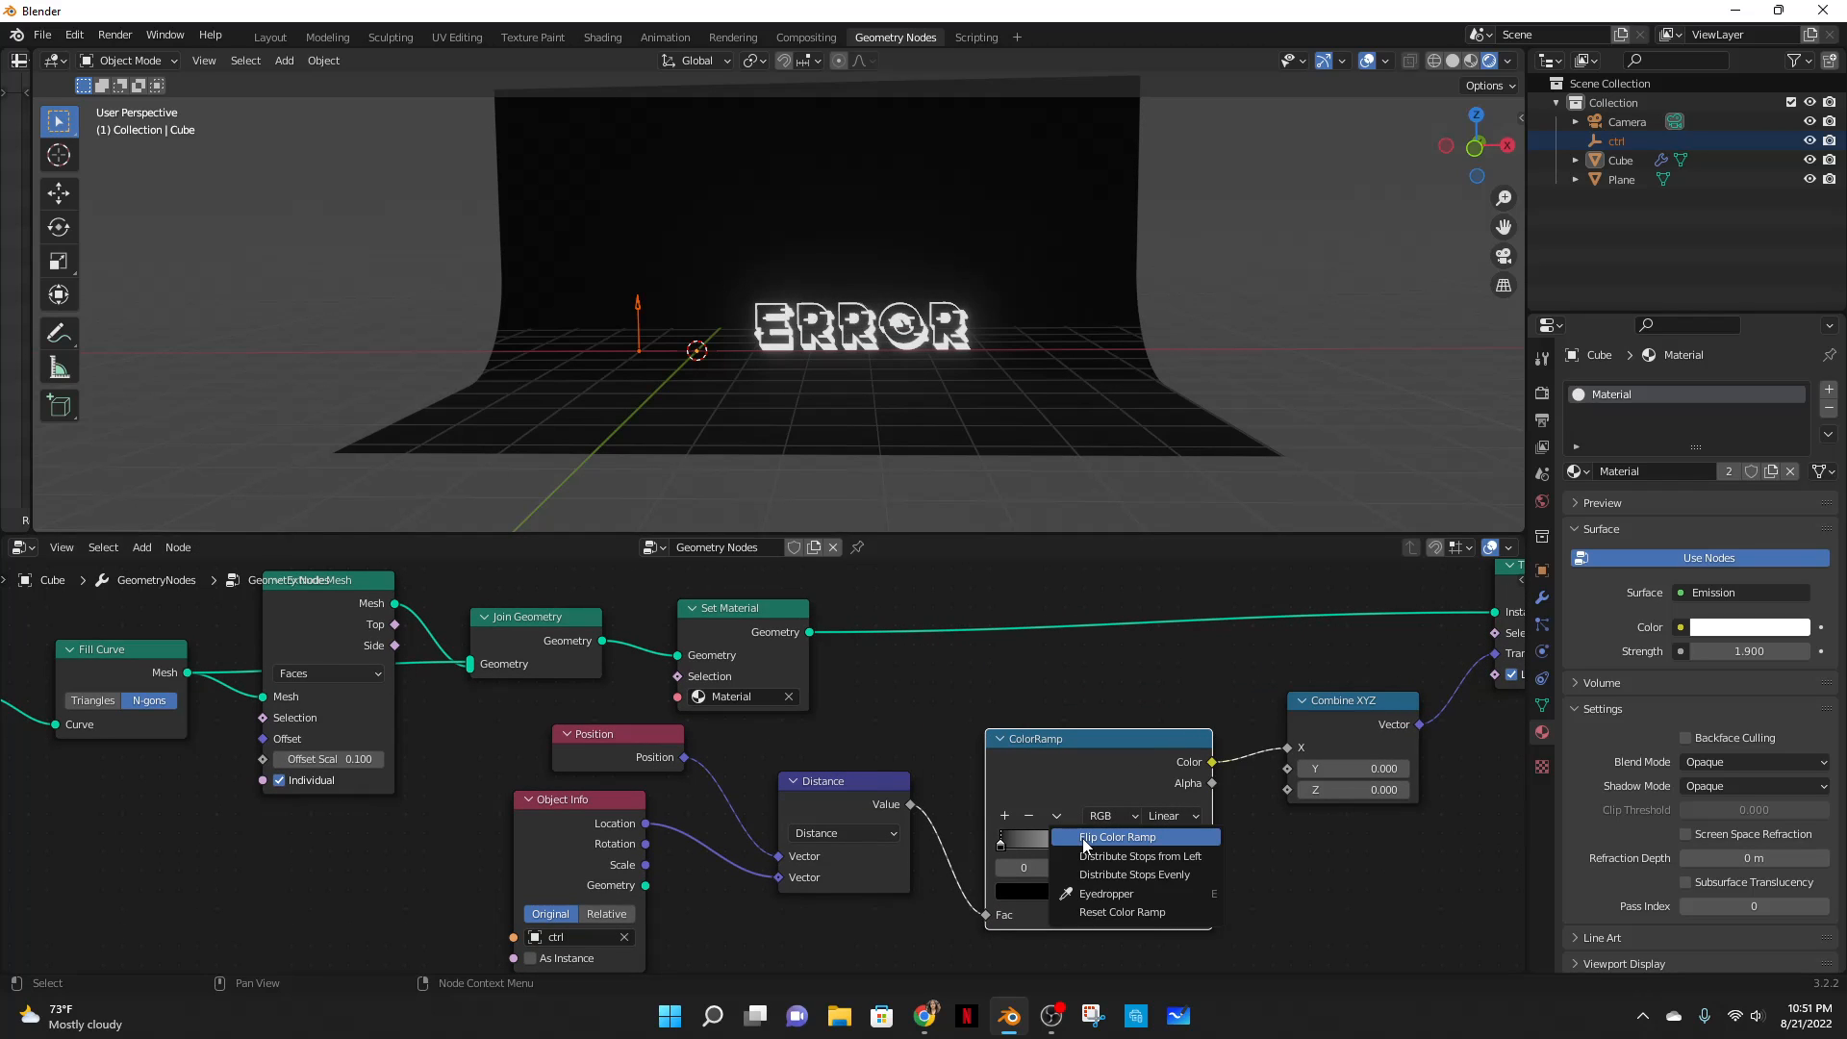
pyautogui.click(1082, 836)
# - Test the flipped ramp by sliding the ctrl empty along X through the letters and back outside the word
pyautogui.scroll(2, 680, 311)
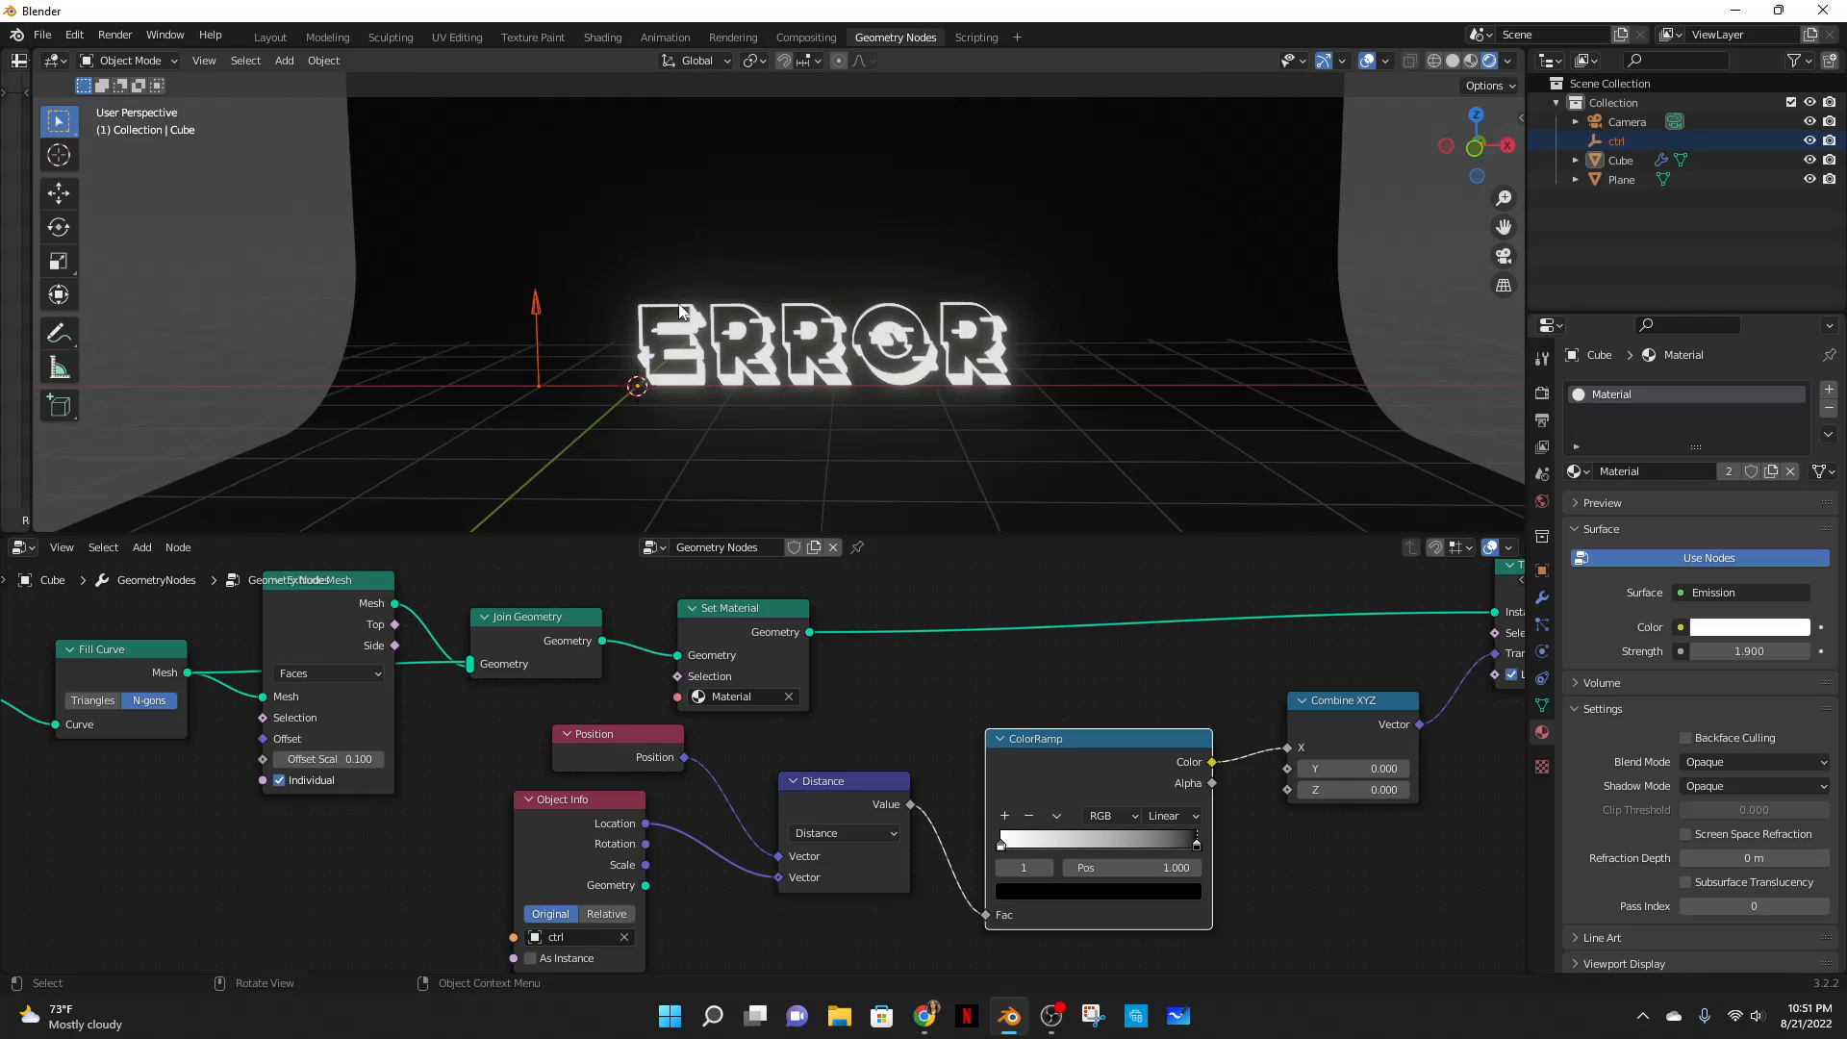
pyautogui.press('g')
pyautogui.press('x')
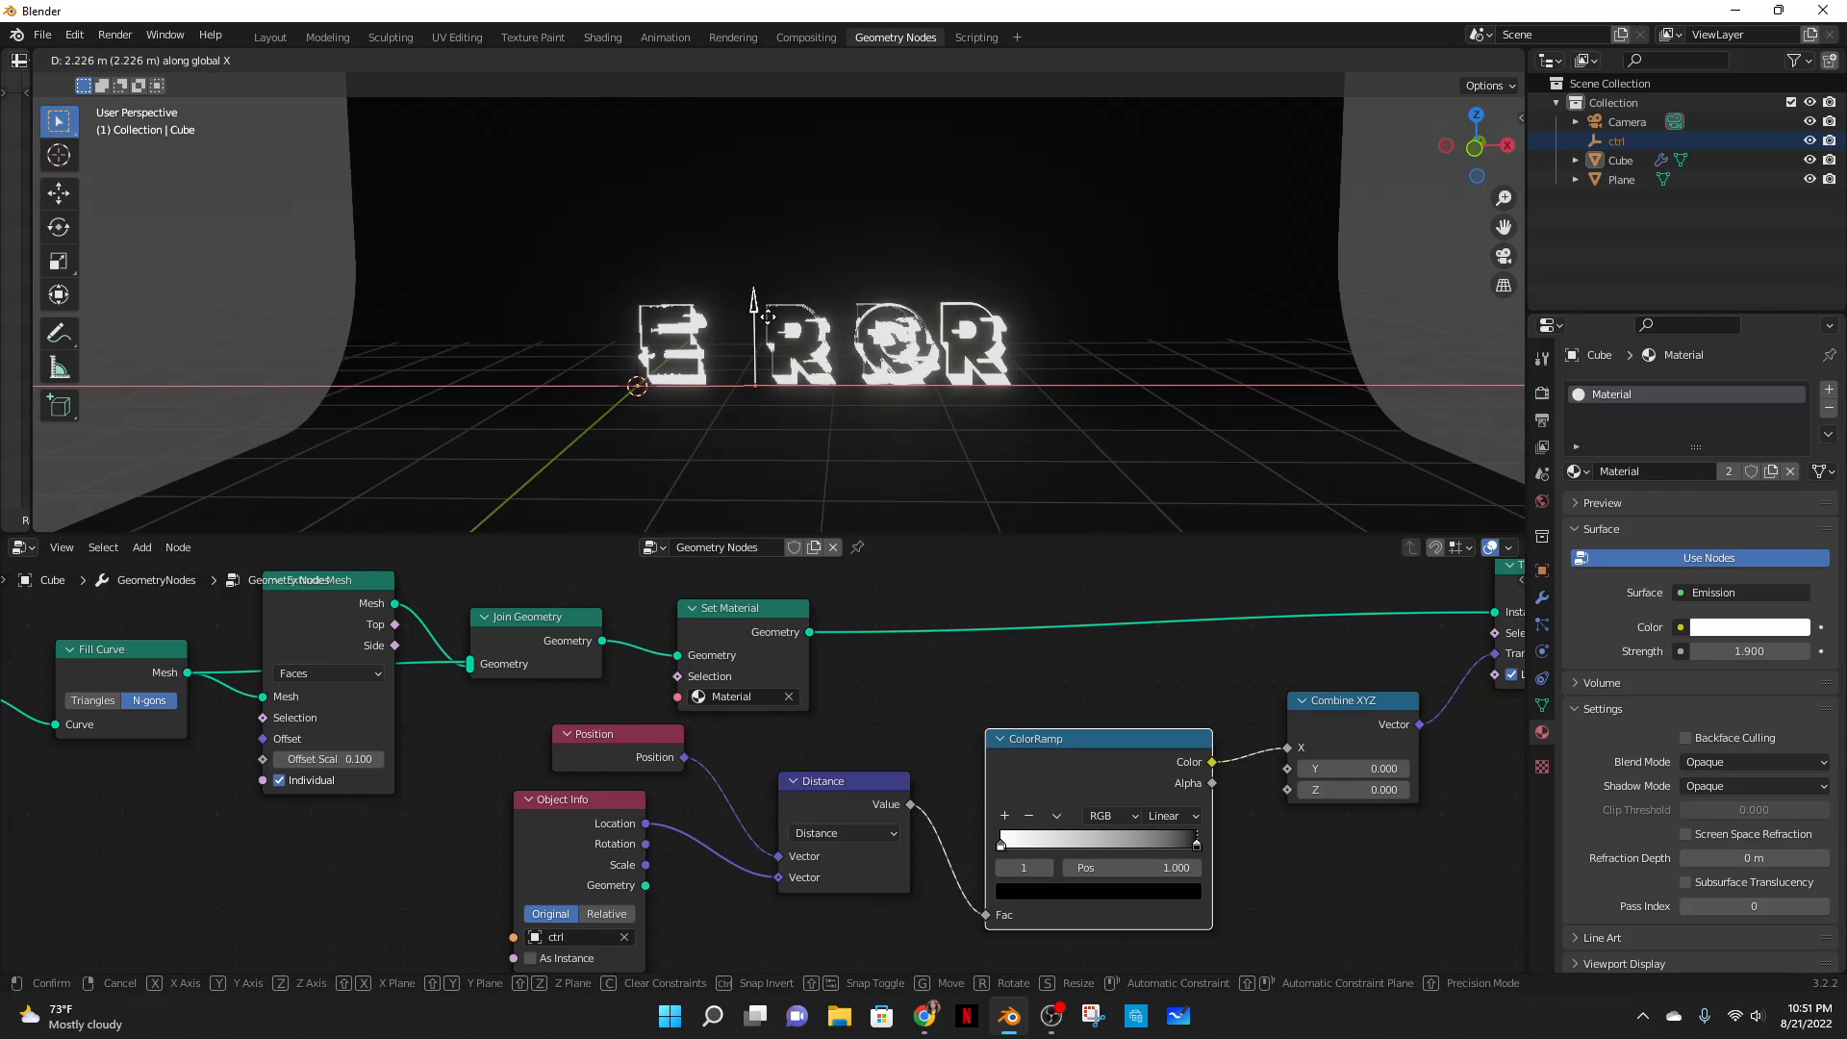
pyautogui.click(577, 318)
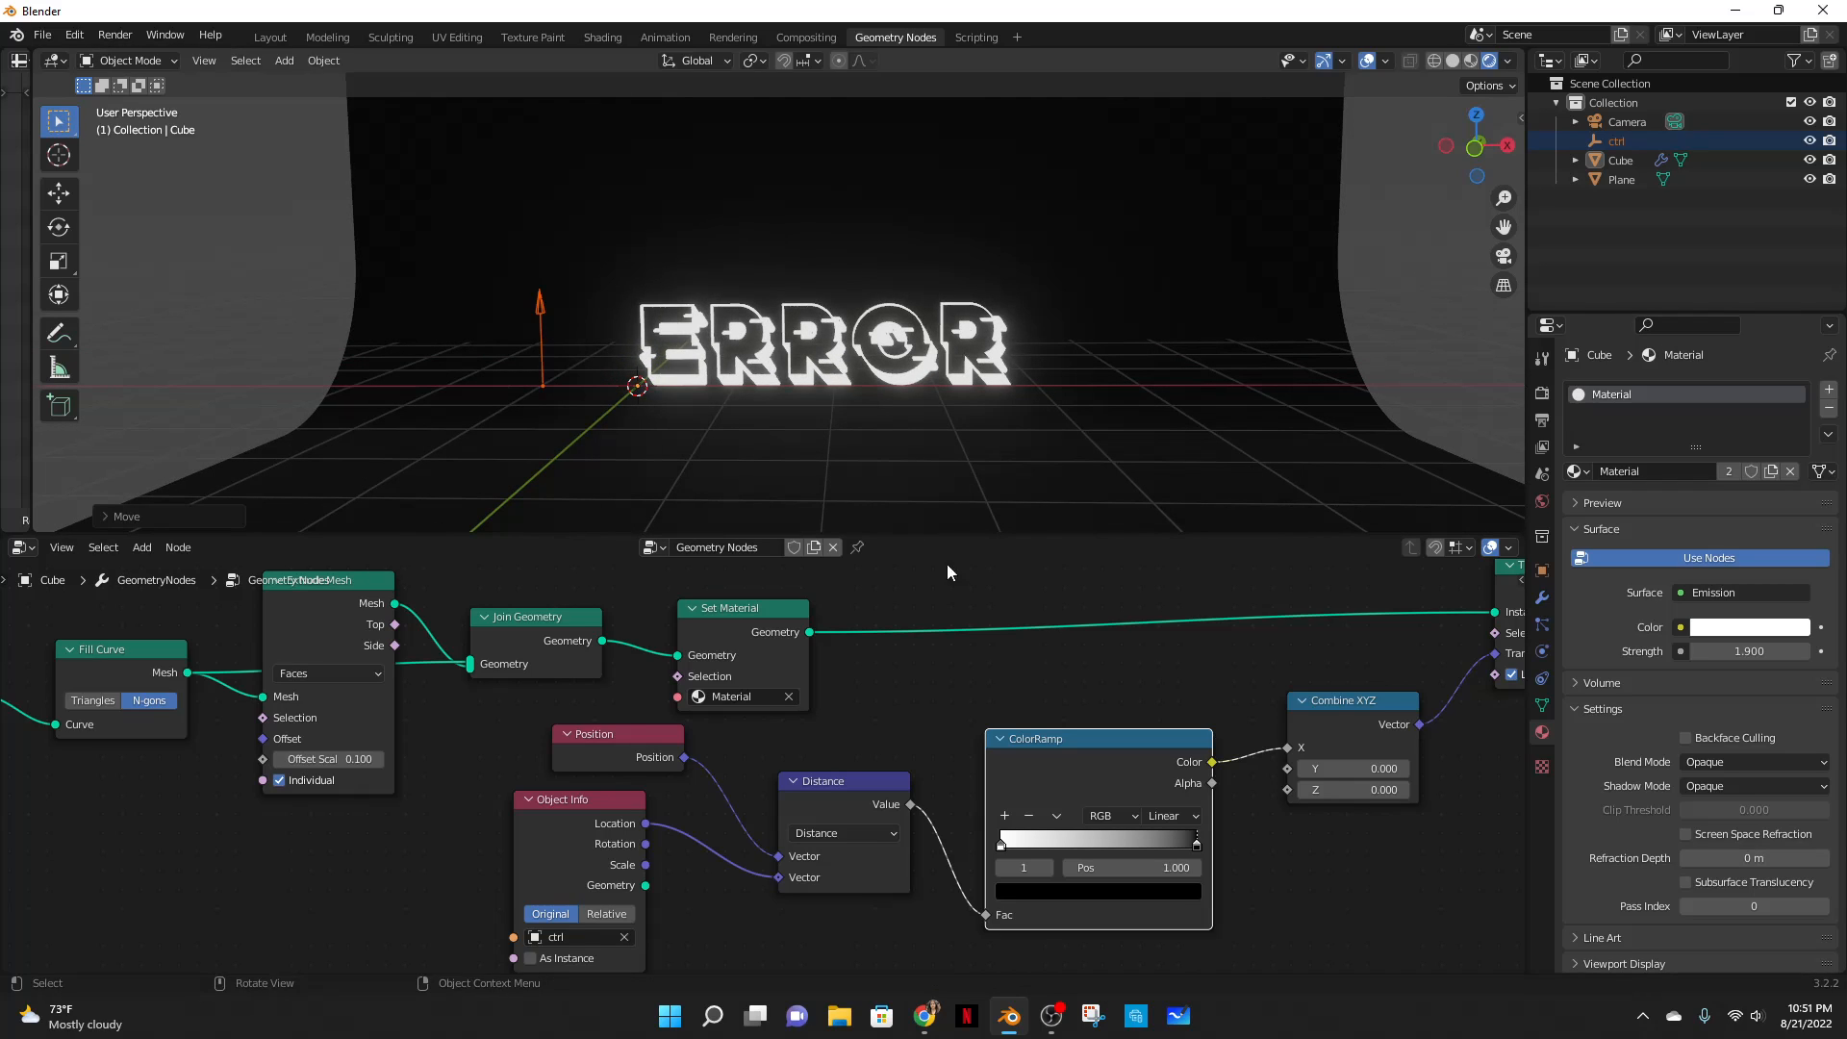
# - Nudge the ColorRamp node slightly closer to the Distance node
pyautogui.scroll(-1, 1300, 816)
pyautogui.moveTo(1300, 815); pyautogui.dragTo(1034, 777, button='middle')
pyautogui.hotkey('shift', 'a')
pyautogui.click(1042, 781)
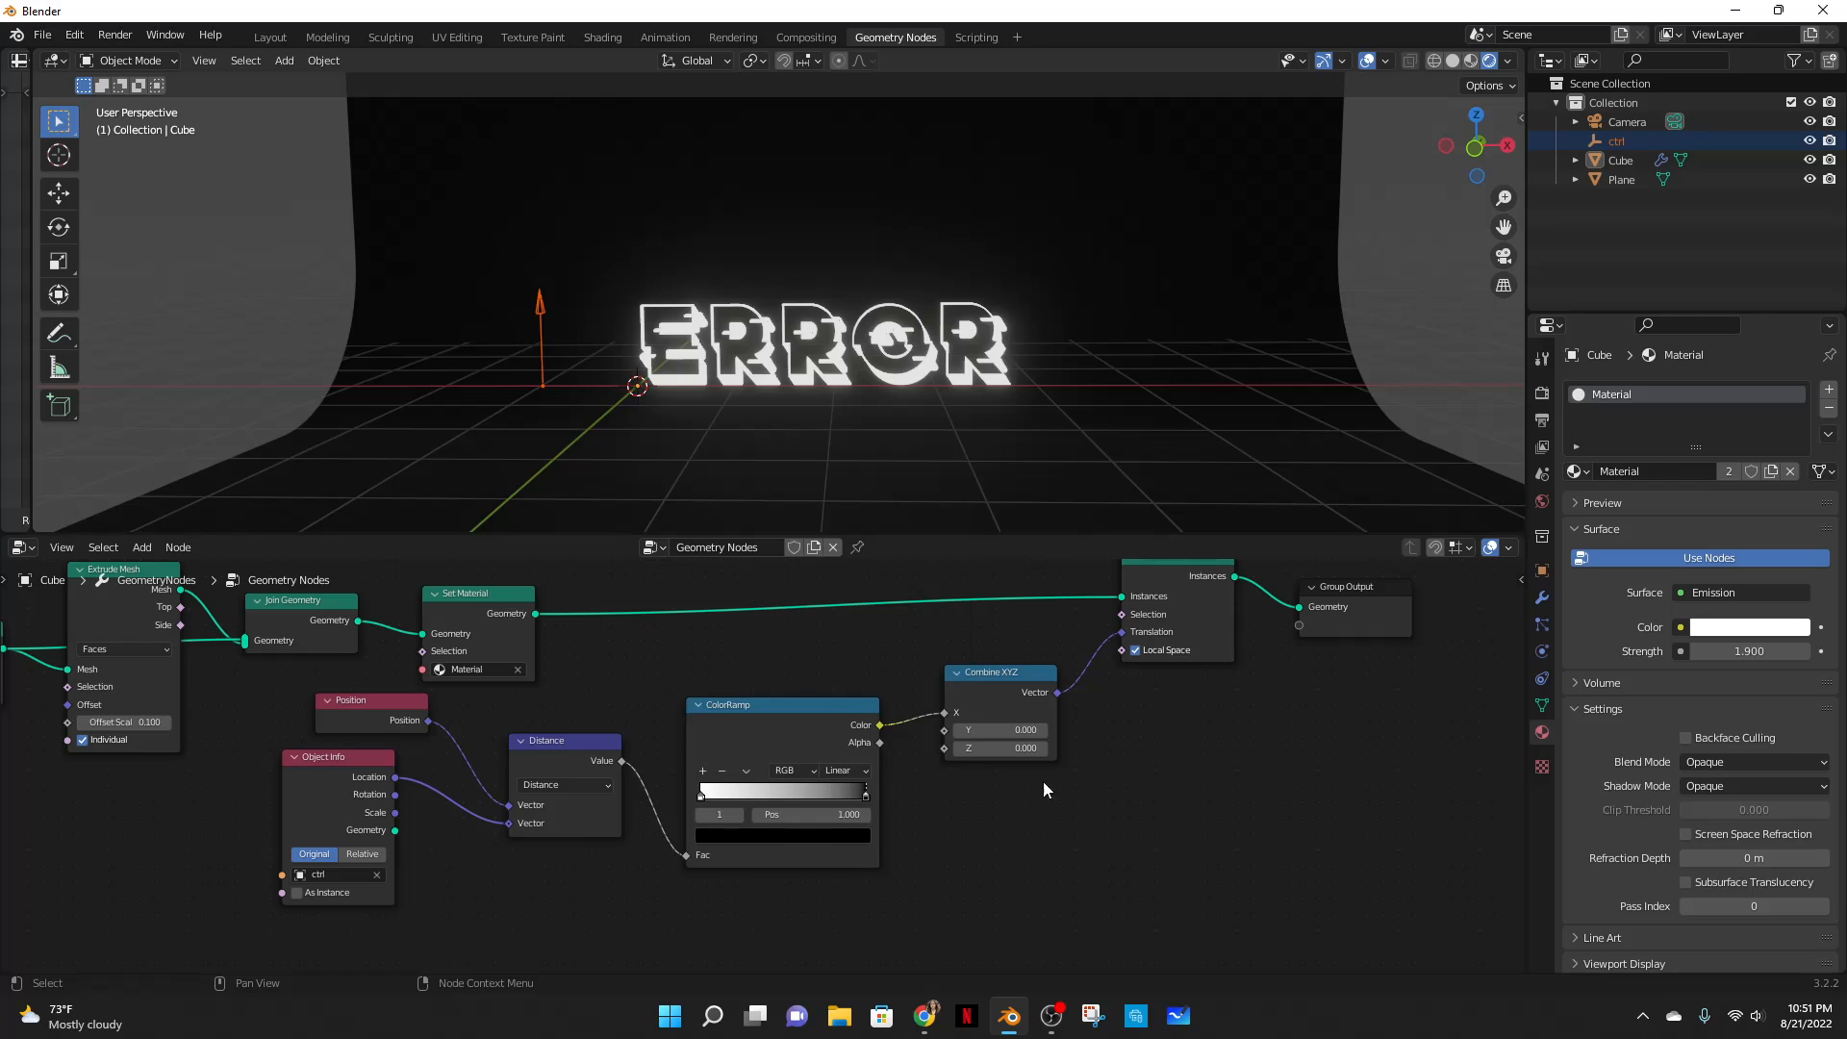
pyautogui.scroll(5, 804, 672)
pyautogui.moveTo(915, 678); pyautogui.dragTo(1047, 678, button='middle')
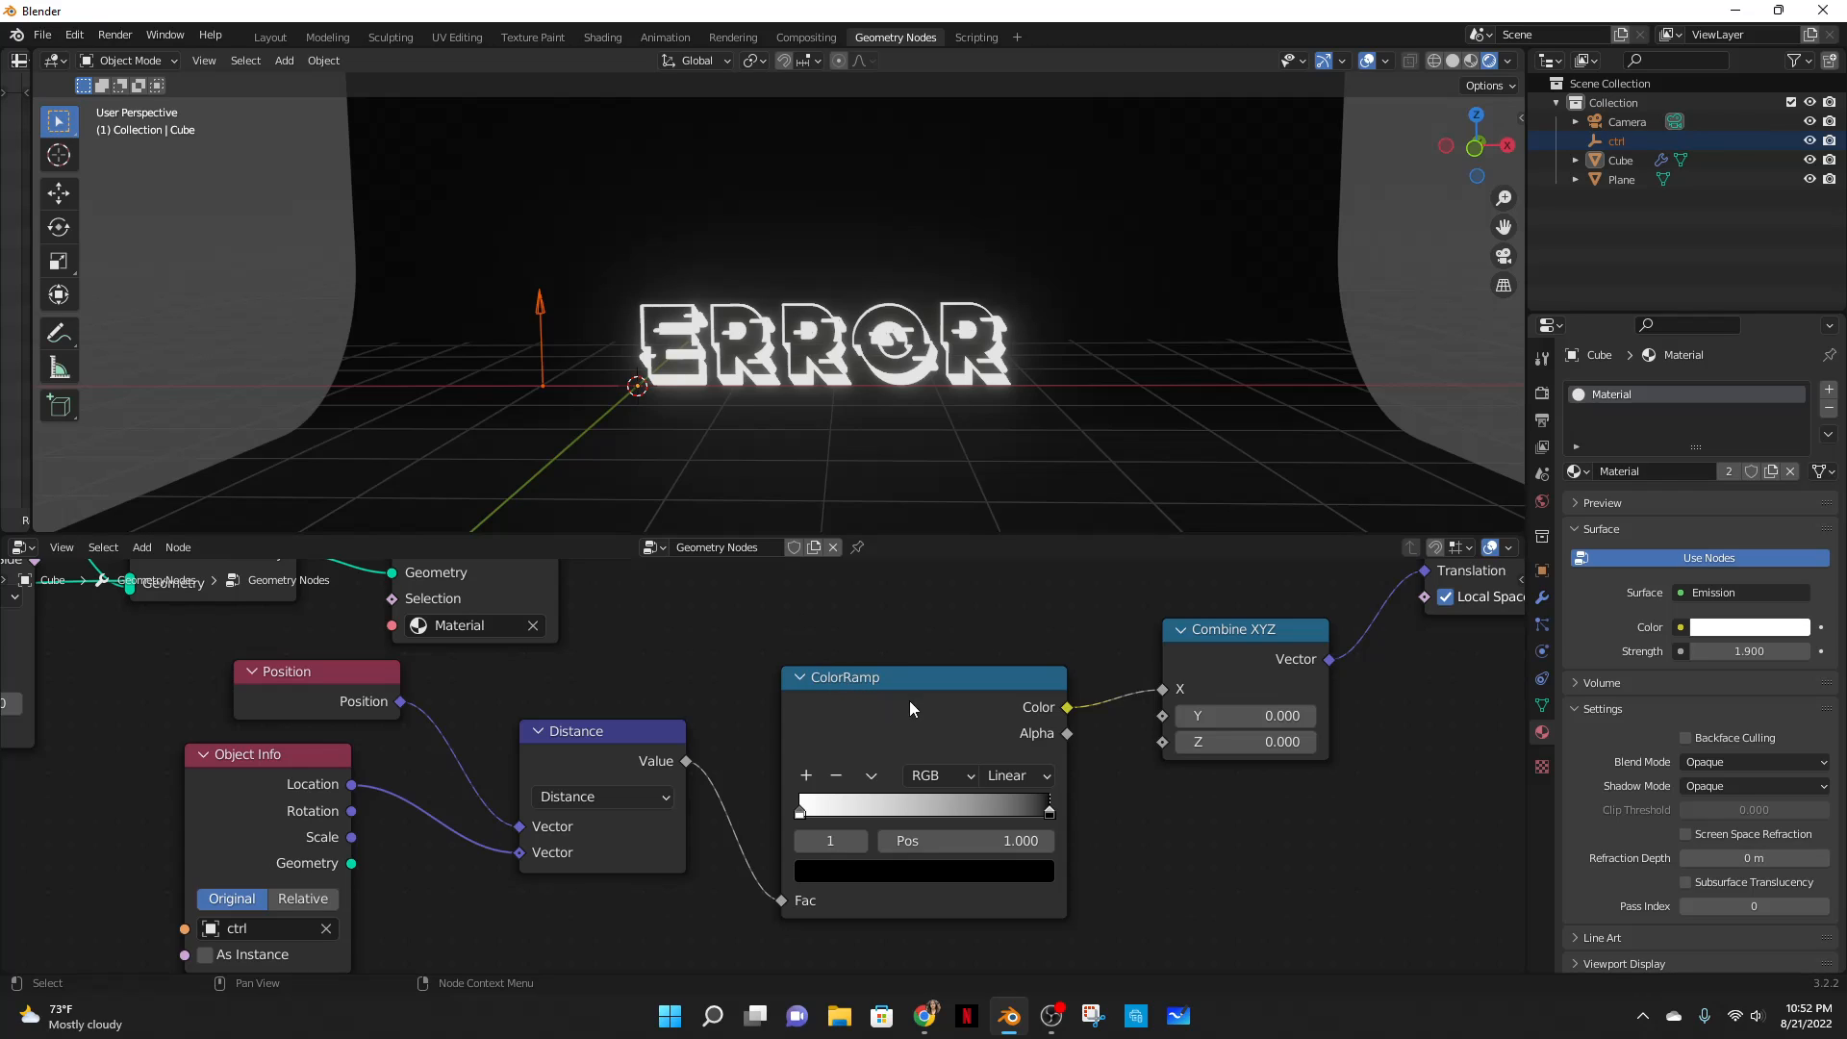
pyautogui.moveTo(937, 700); pyautogui.dragTo(921, 679)
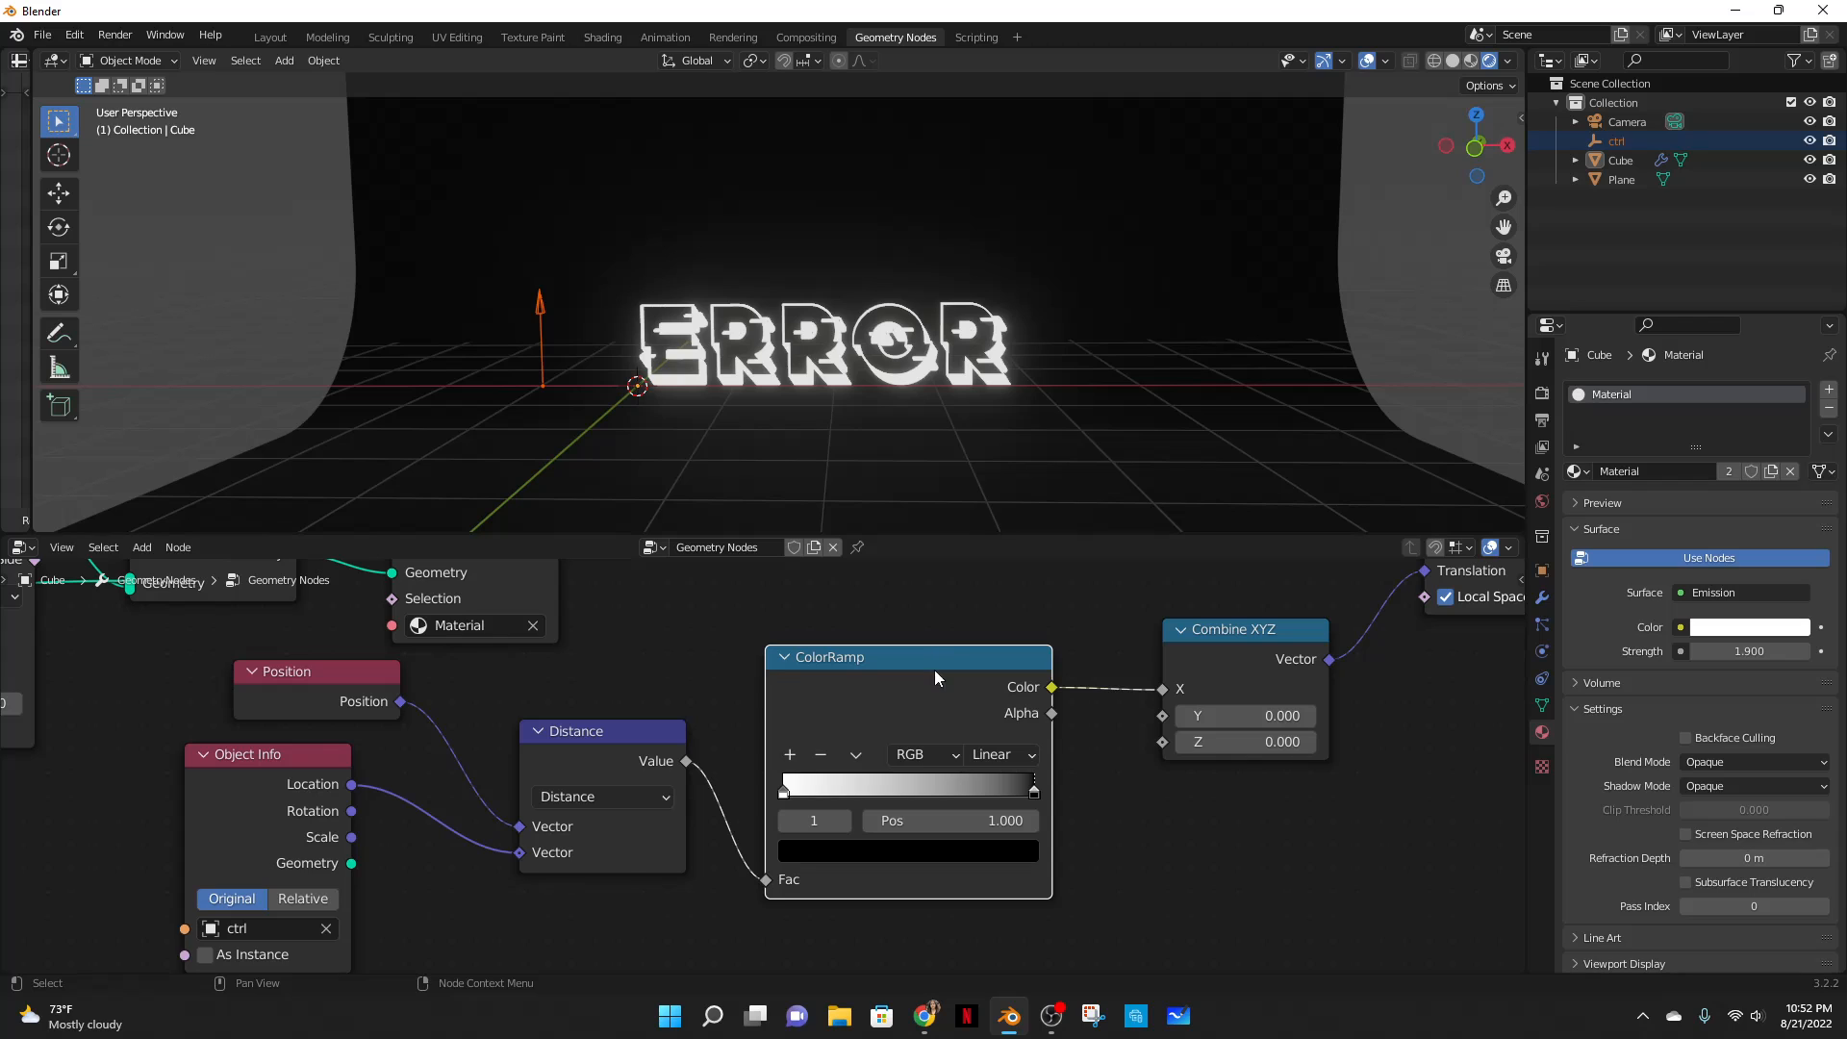
pyautogui.click(852, 754)
pyautogui.click(712, 623)
pyautogui.moveTo(953, 375)
pyautogui.mouseDown(button='middle')
pyautogui.moveTo(1099, 376)
pyautogui.moveTo(943, 386)
pyautogui.moveTo(973, 363)
pyautogui.mouseUp(button='middle')
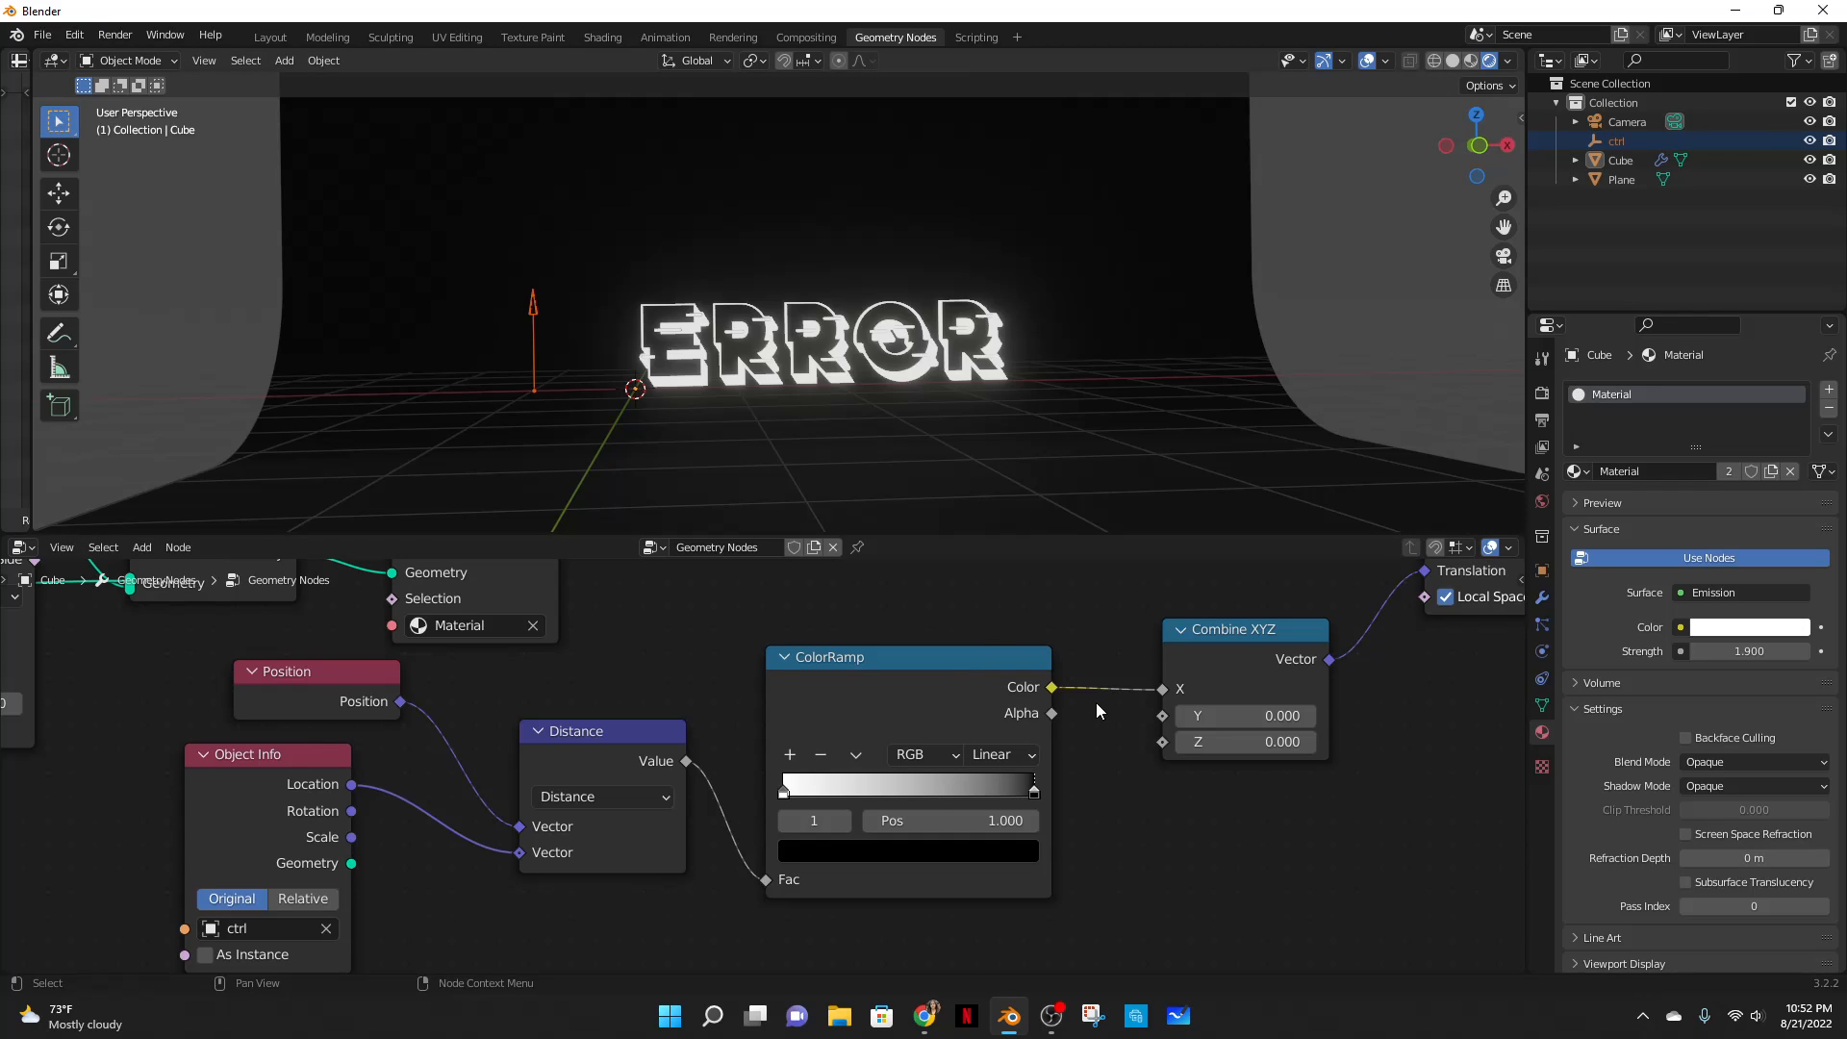
# - Insert a Math node set to Multiply between the ColorRamp Color output and Combine XYZ's X input
pyautogui.hotkey('shift', 'a')
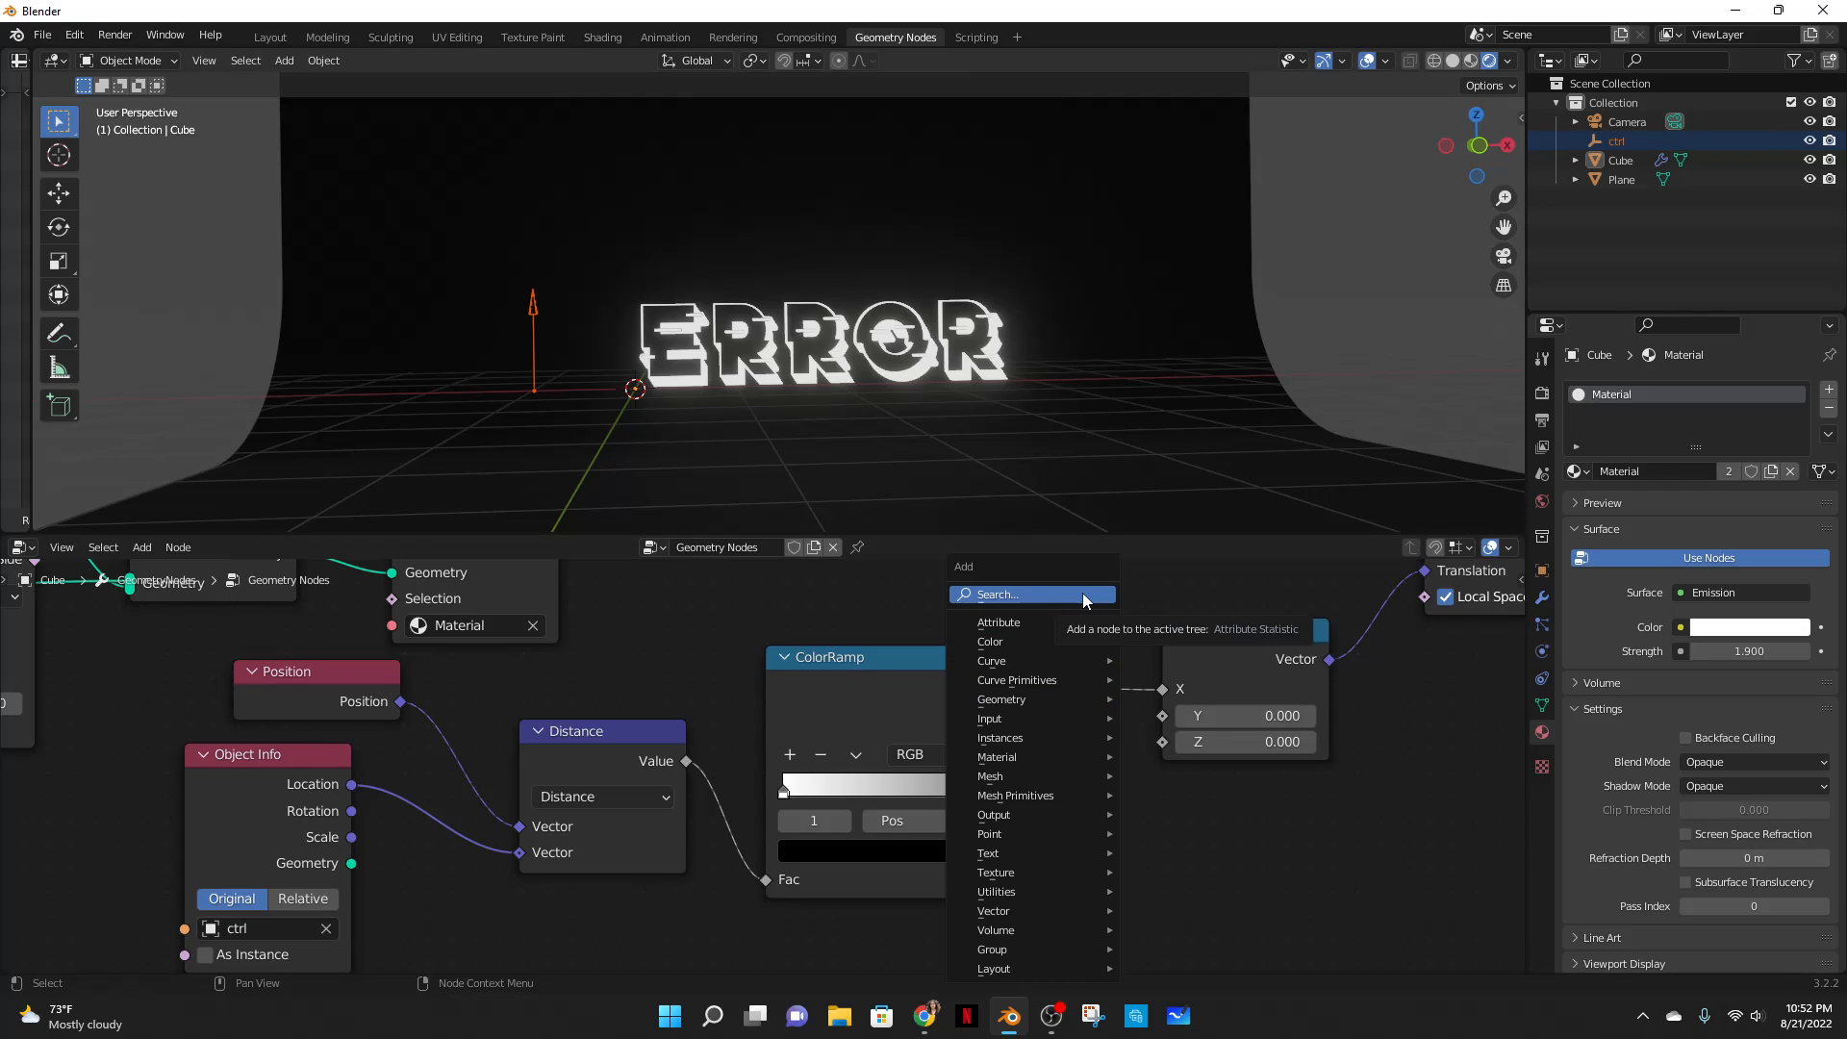
pyautogui.click(1082, 593)
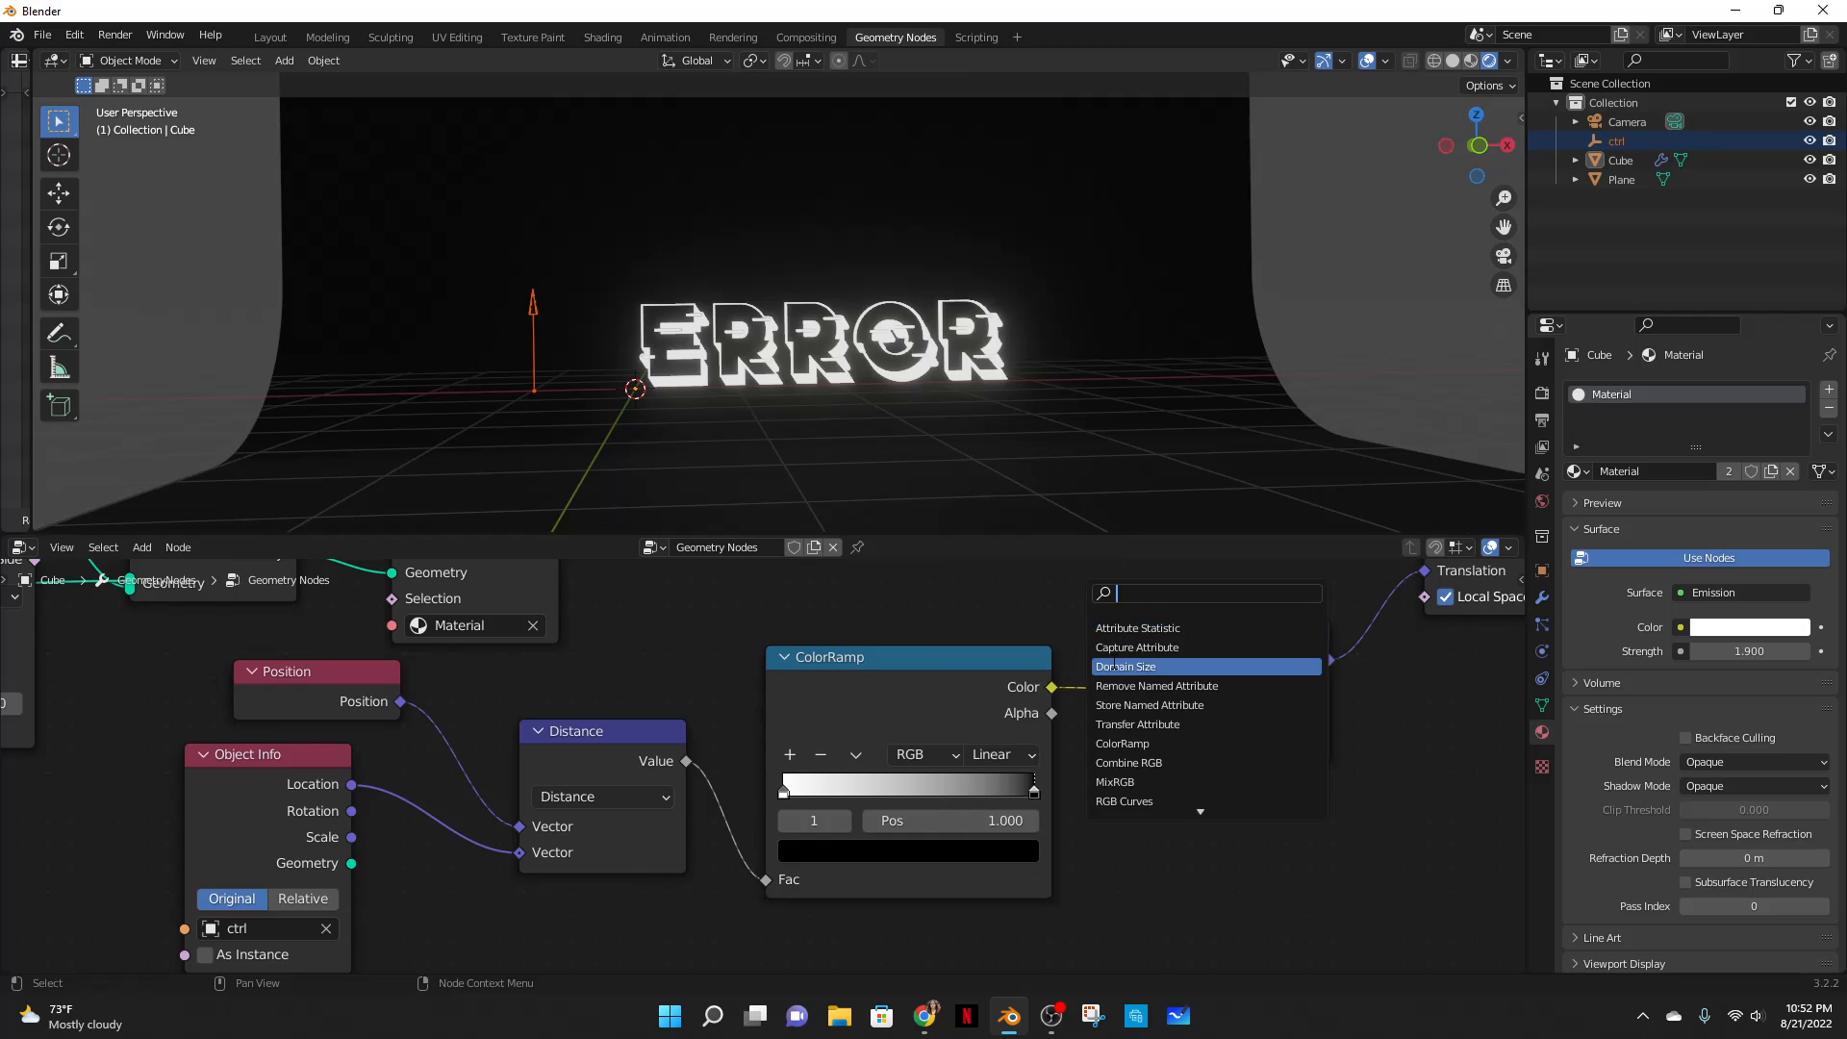
pyautogui.write('add')
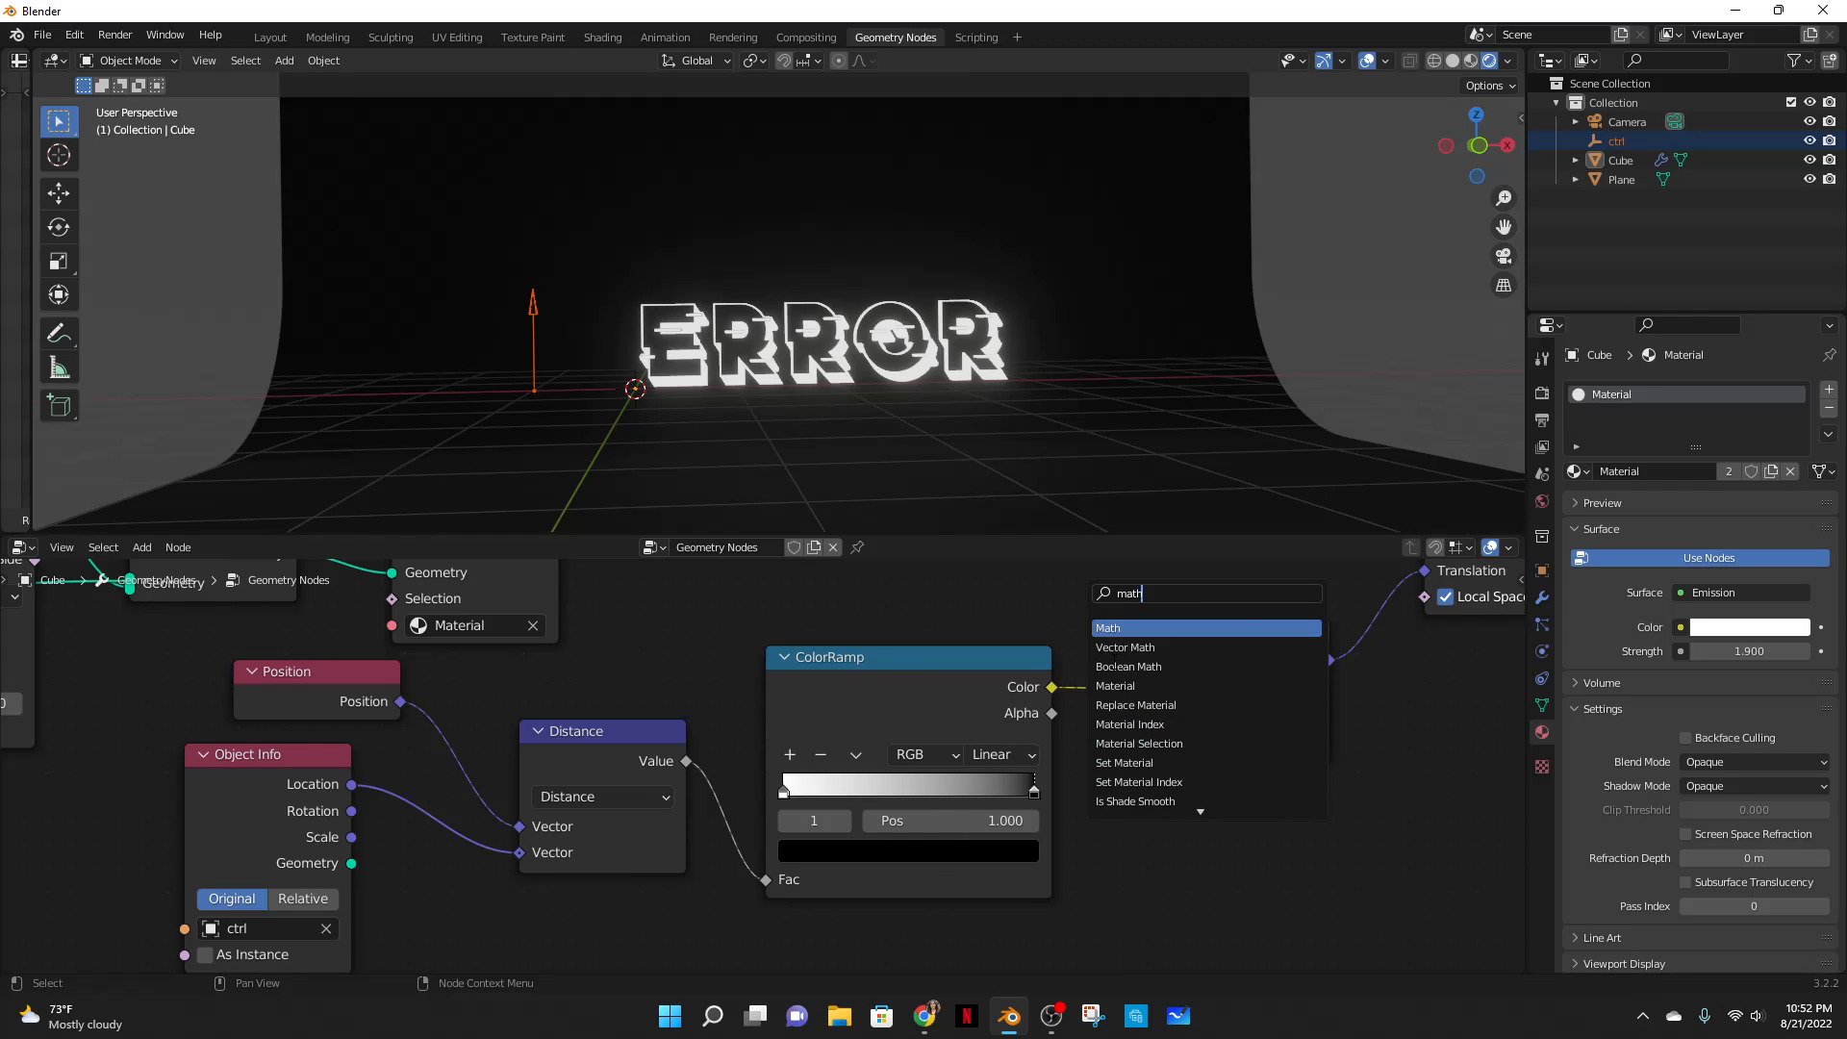
pyautogui.press('Return')
pyautogui.click(1188, 678)
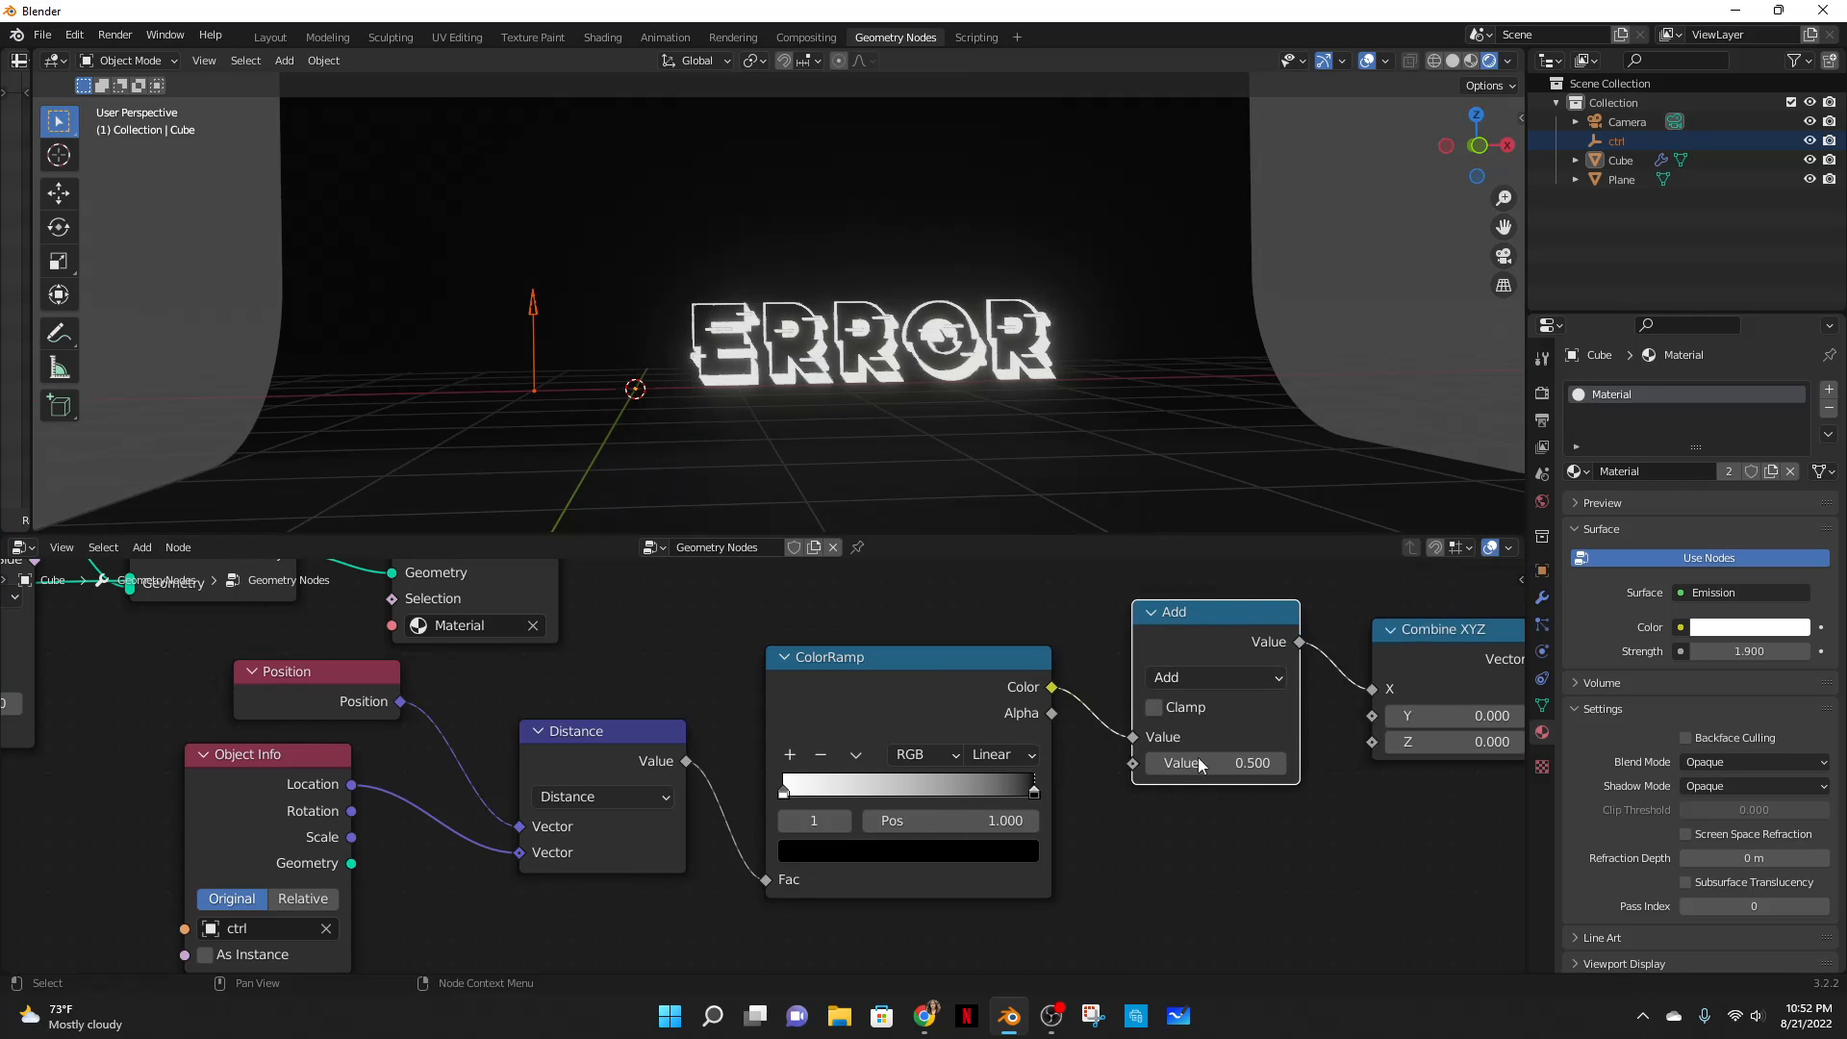
pyautogui.click(1227, 677)
pyautogui.click(541, 429)
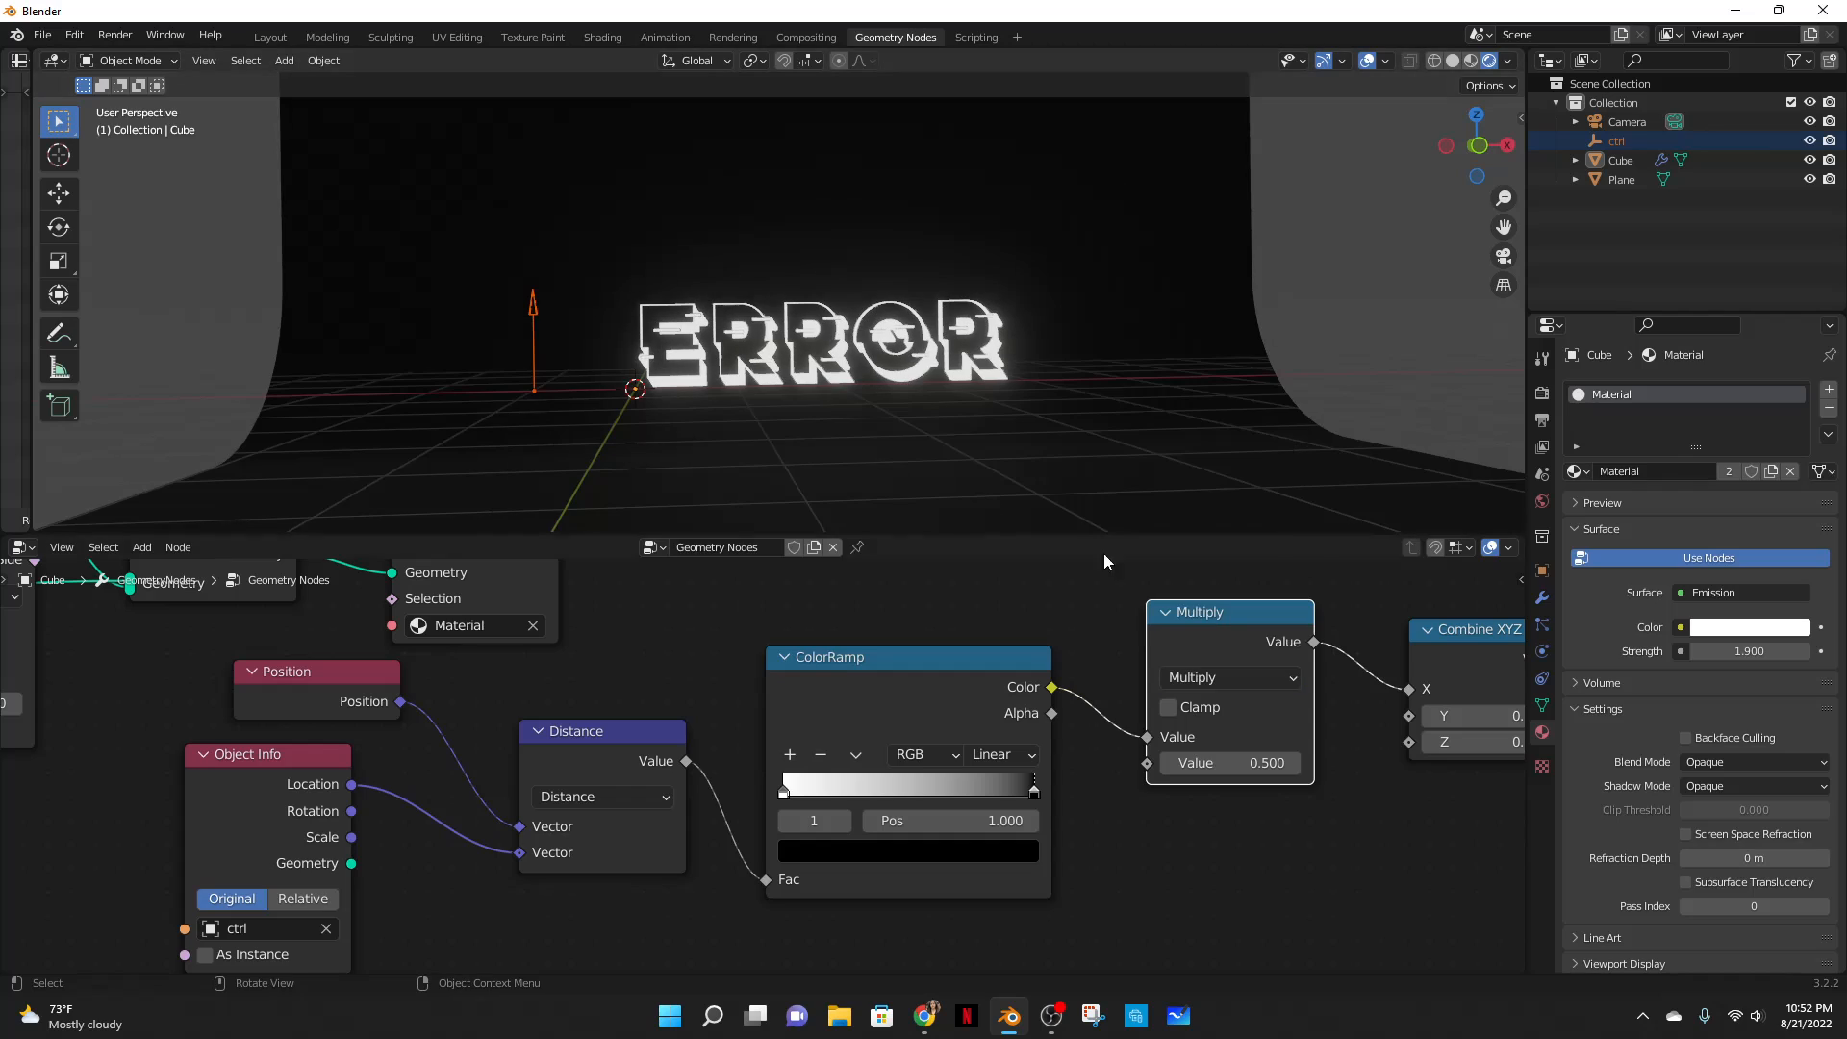
# - Set the Multiply value to -6.400 and slide the ctrl empty along X, leaving it farther away from the E
pyautogui.moveTo(1232, 762); pyautogui.dragTo(856, 763)
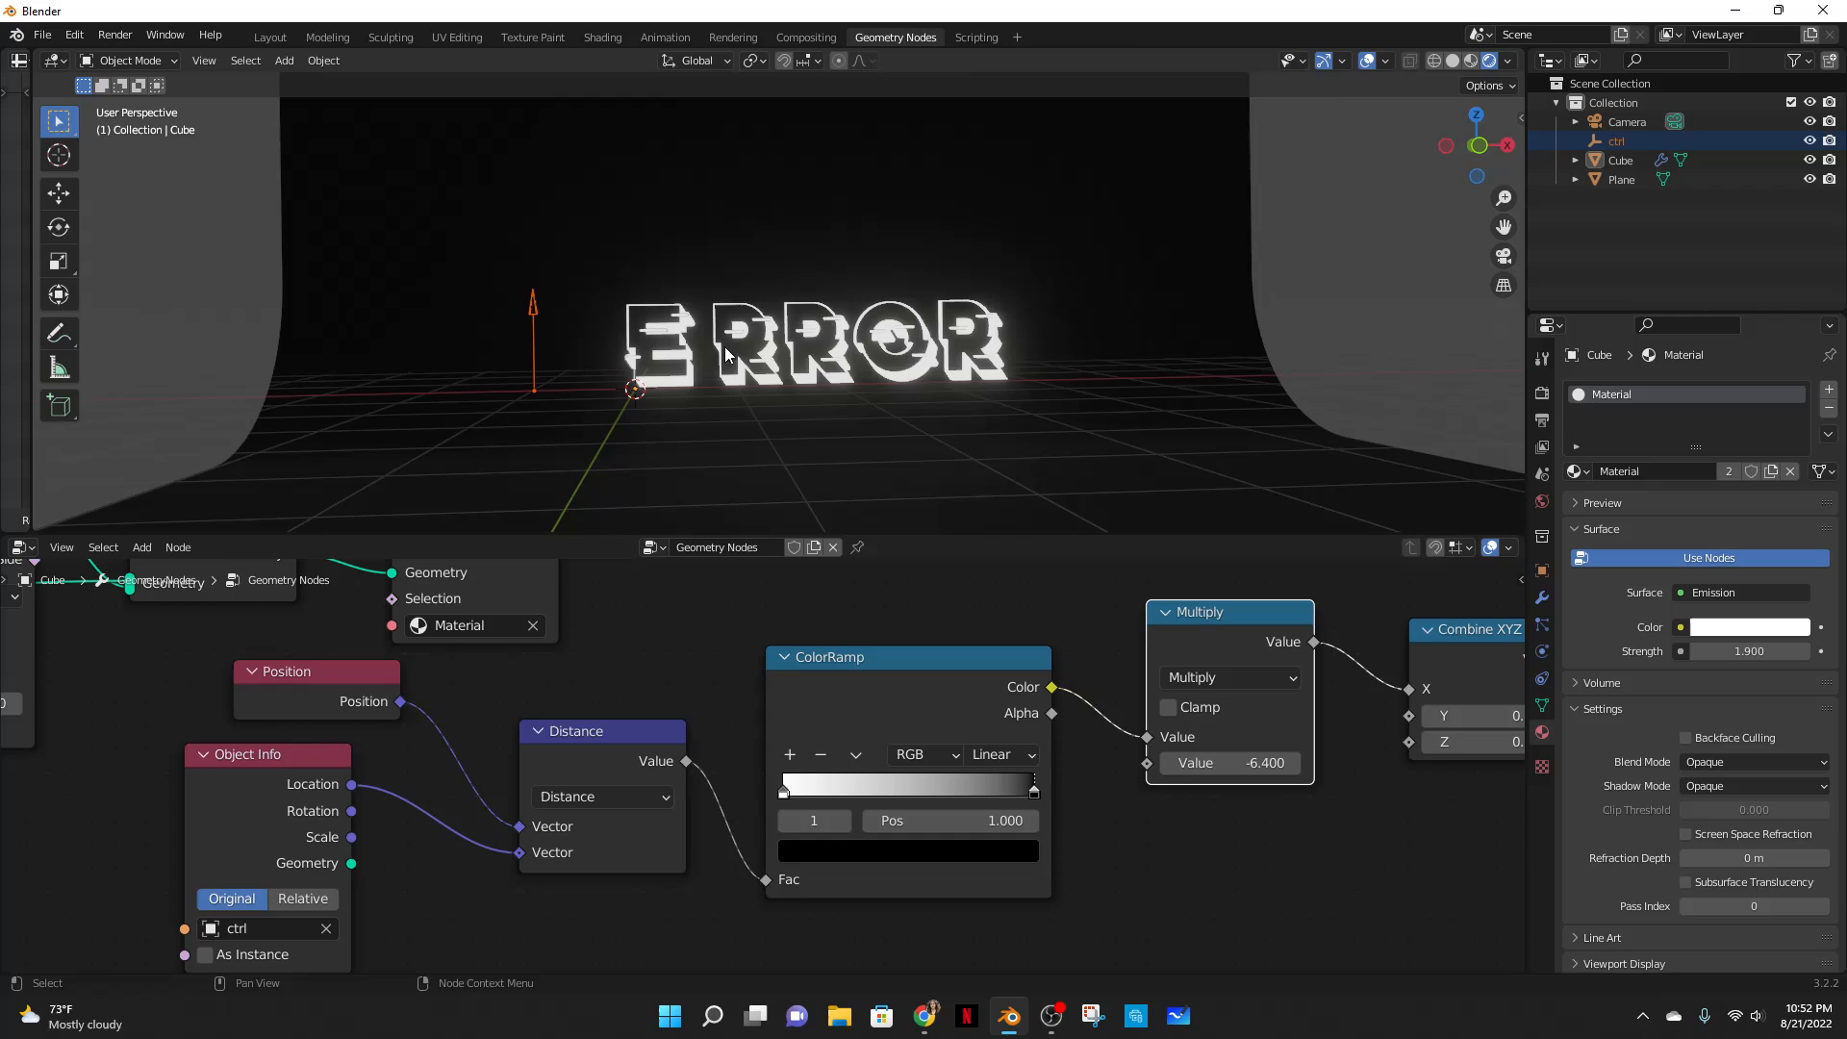
pyautogui.click(534, 309)
pyautogui.press('g')
pyautogui.press('x')
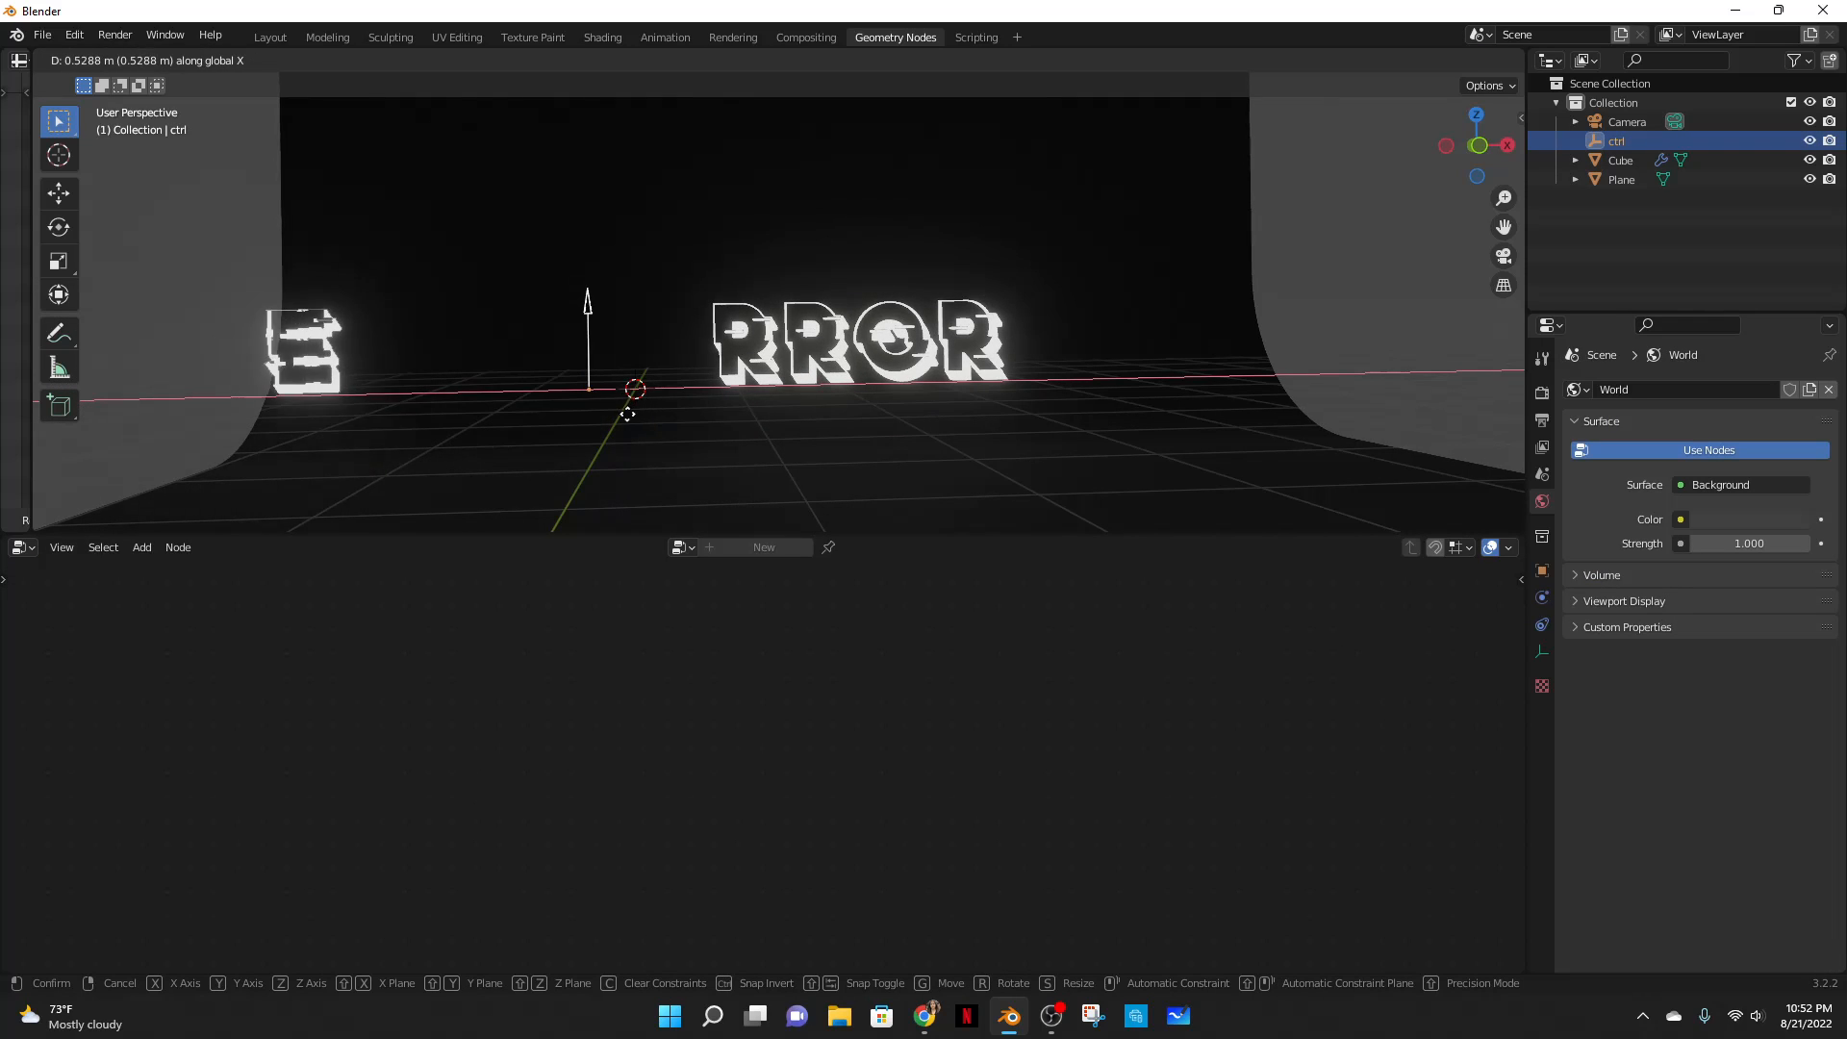
pyautogui.click(540, 422)
# - Reselect the ERROR text object and set its Multiply node's value to 0.500
pyautogui.click(751, 377)
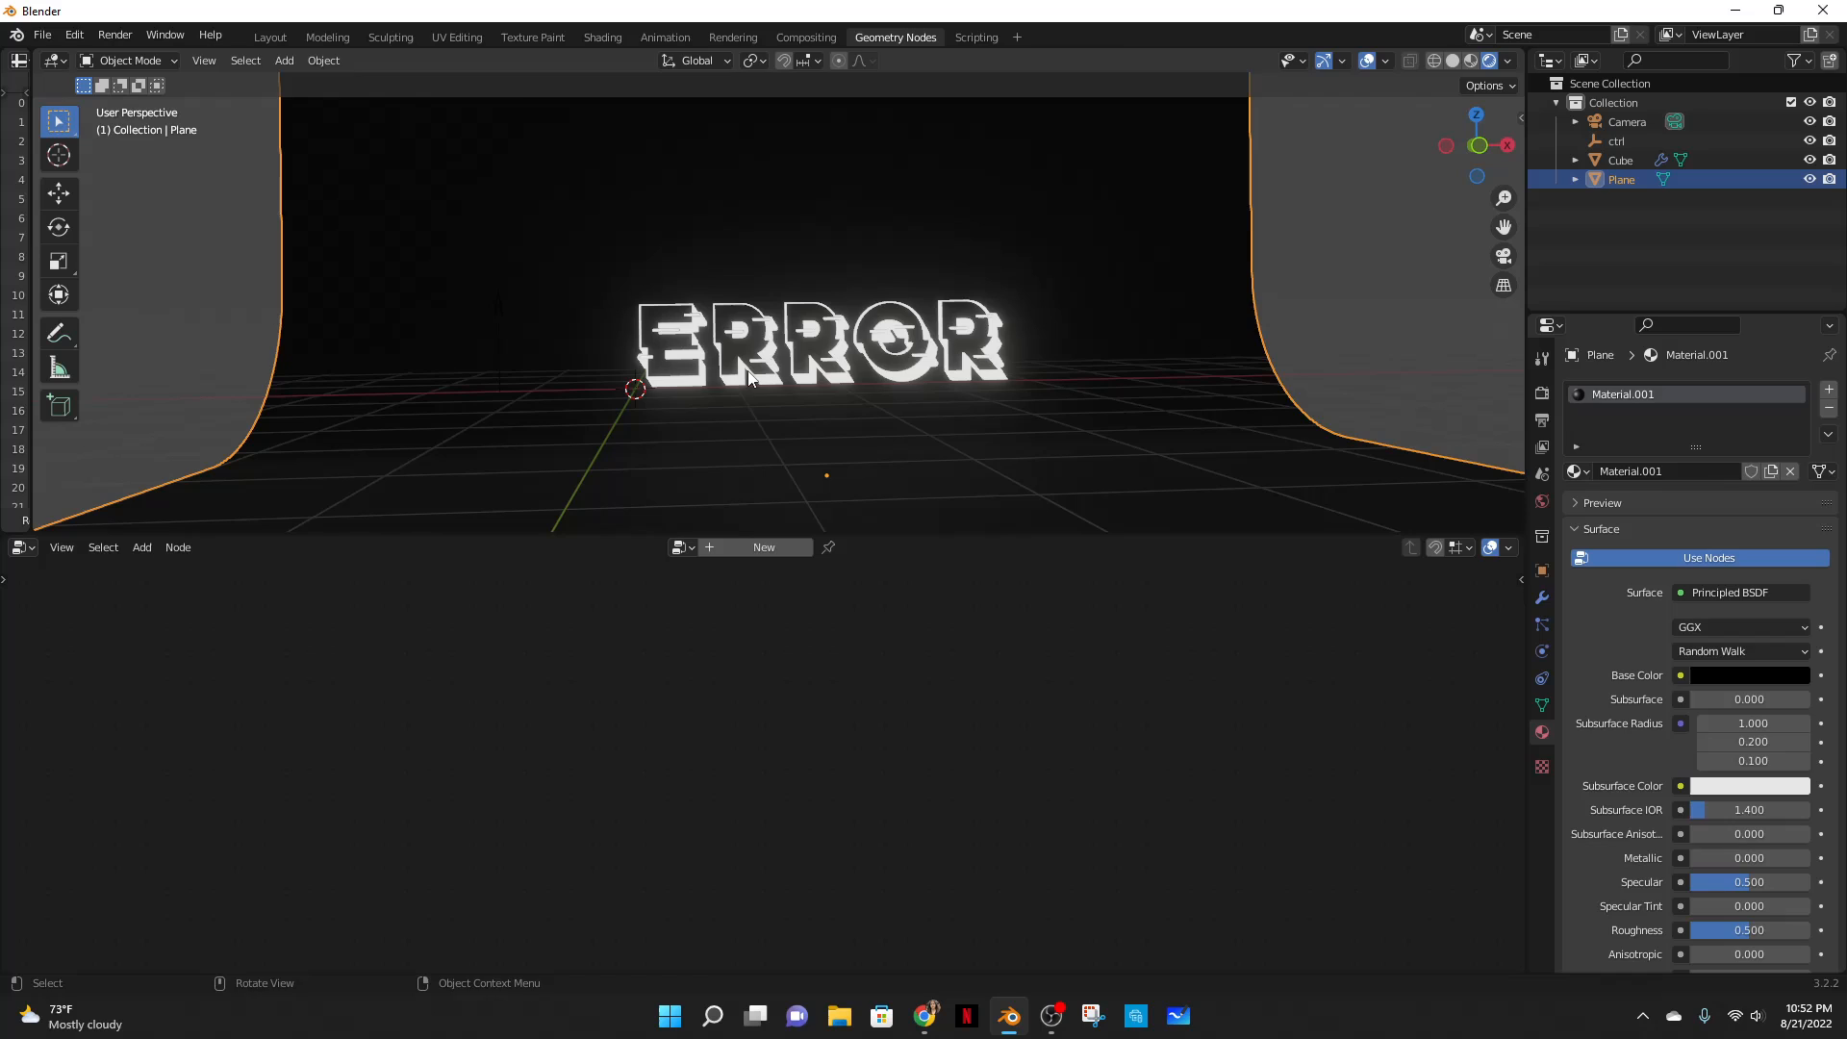
pyautogui.click(861, 358)
pyautogui.scroll(-4, 921, 471)
pyautogui.hotkey('ctrl', 'z')
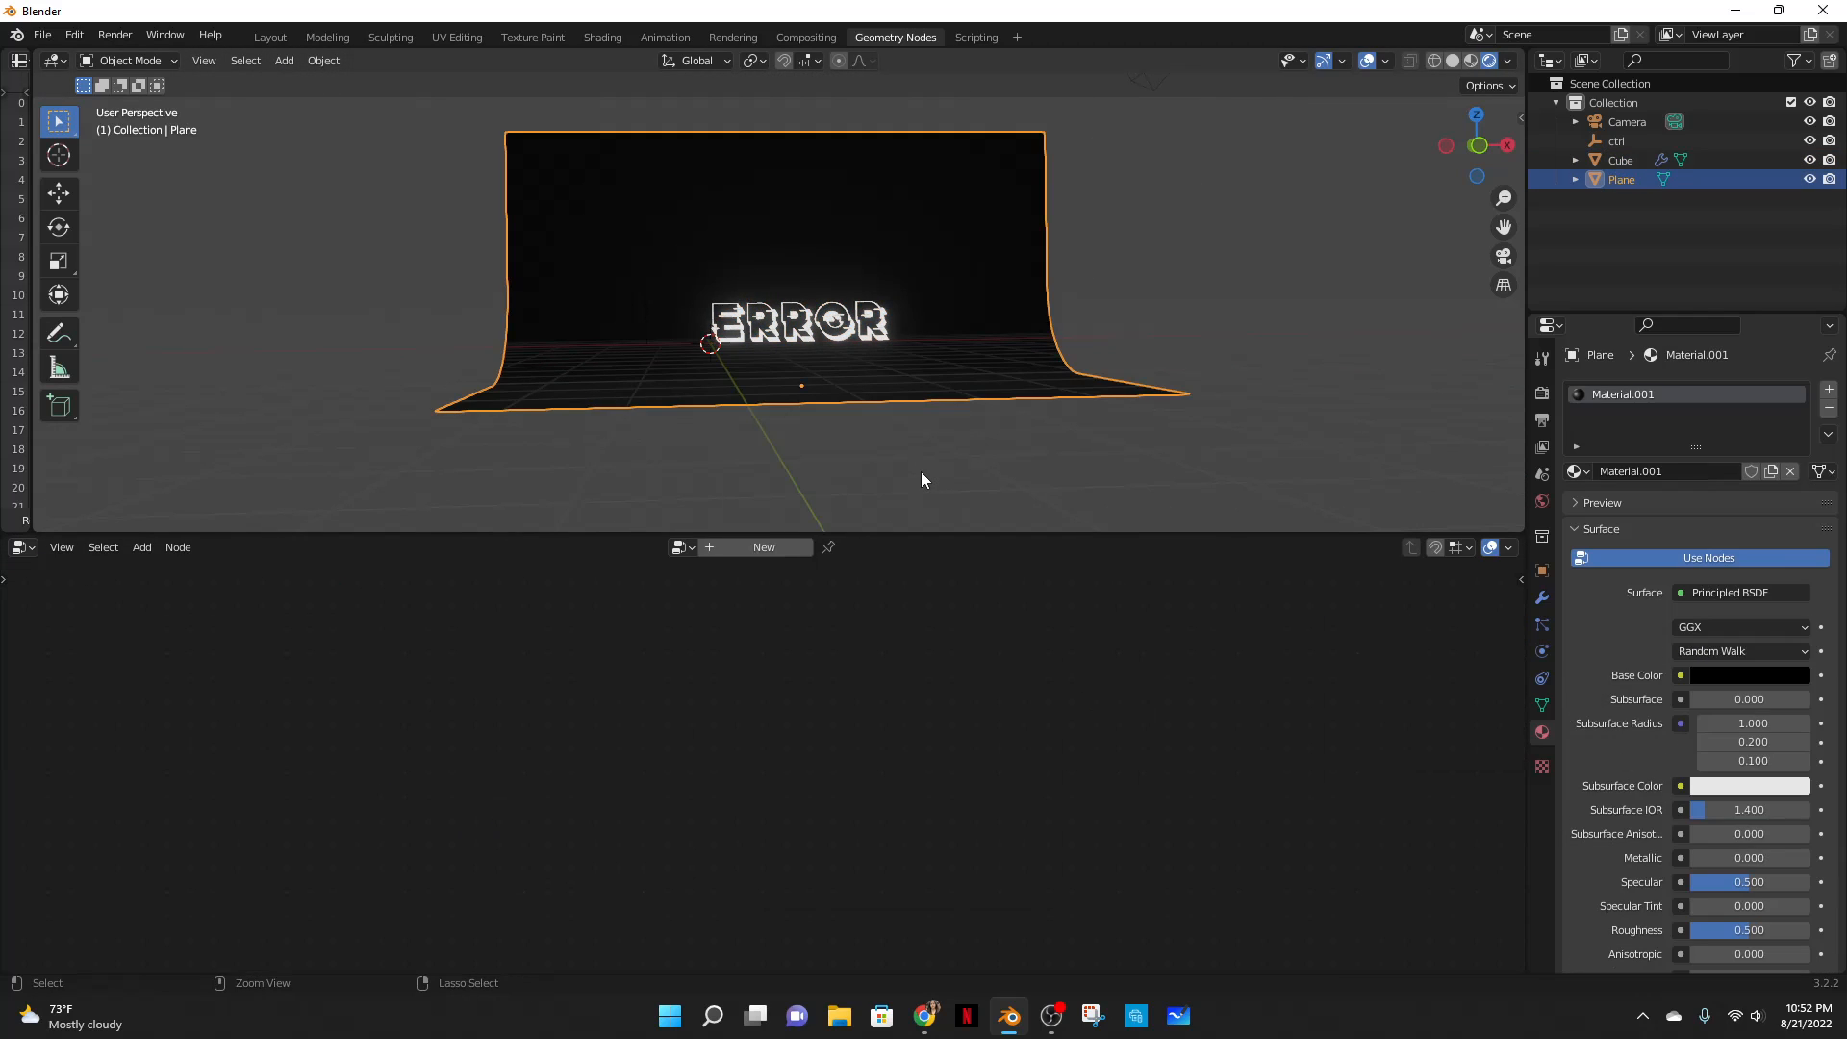
pyautogui.click(820, 319)
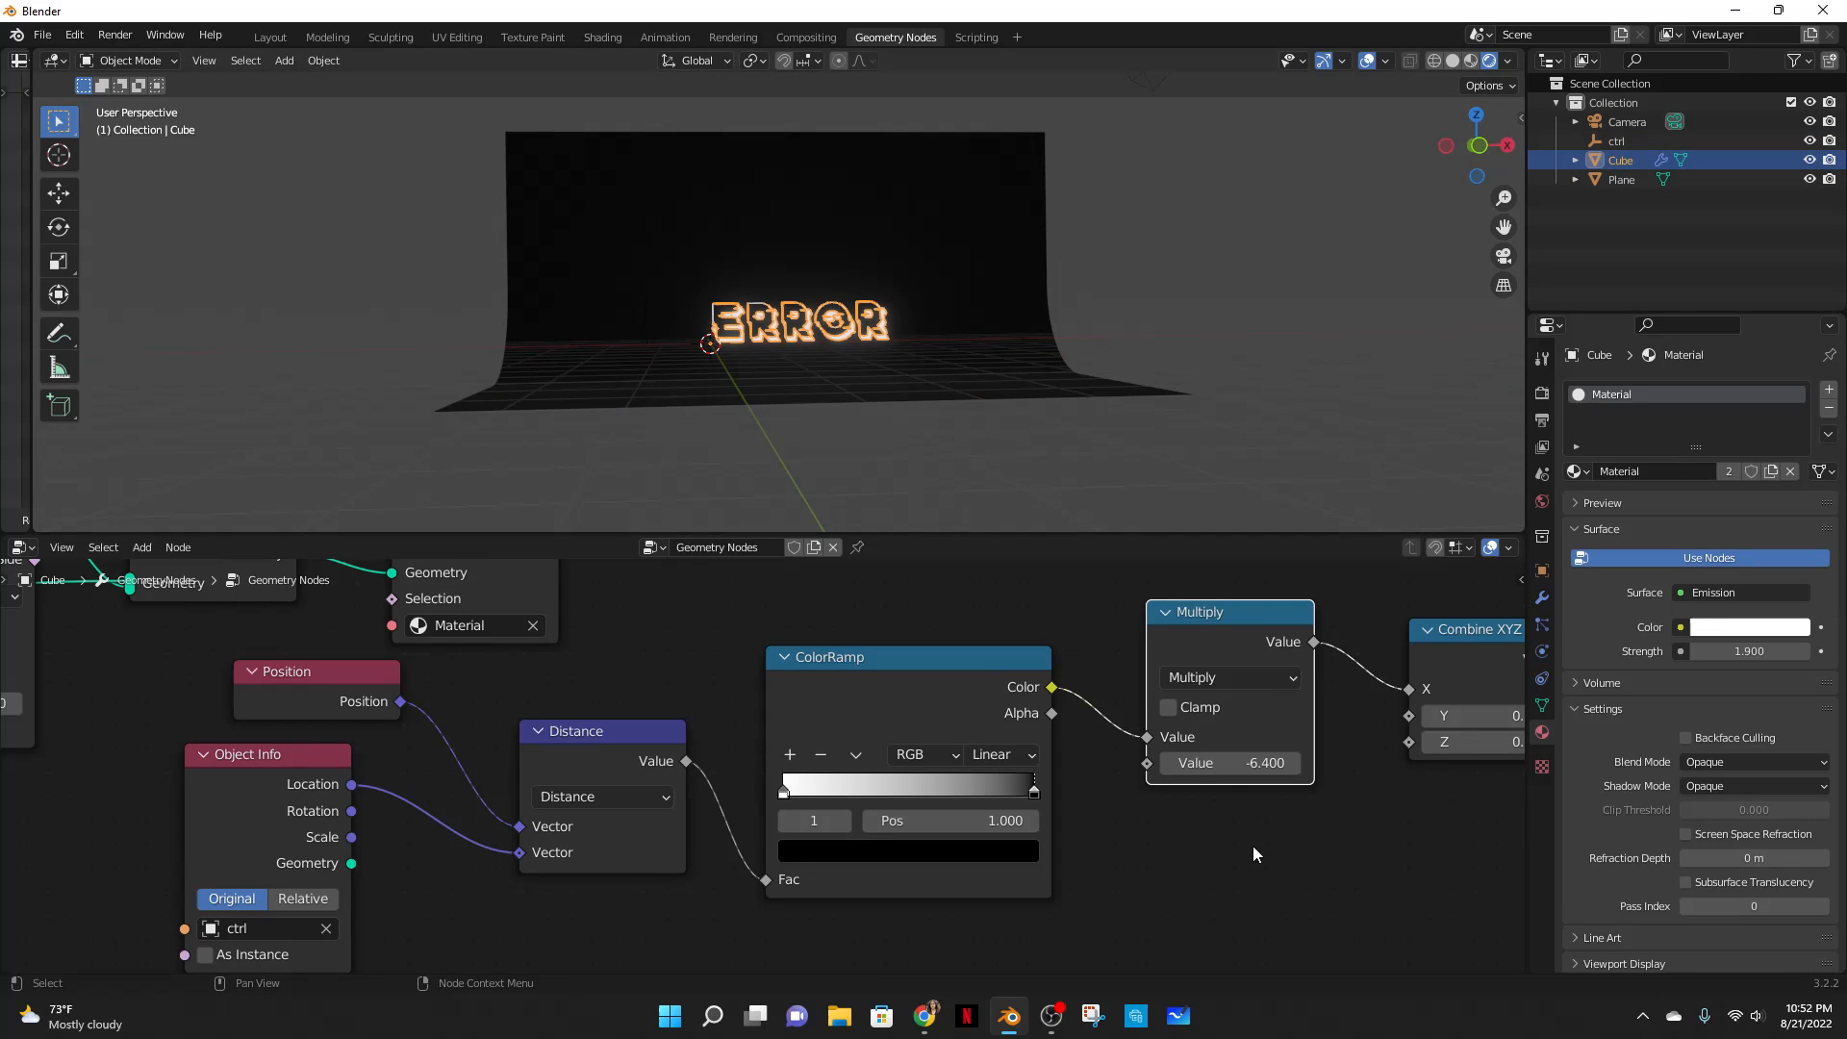
pyautogui.click(1204, 756)
pyautogui.write('0.')
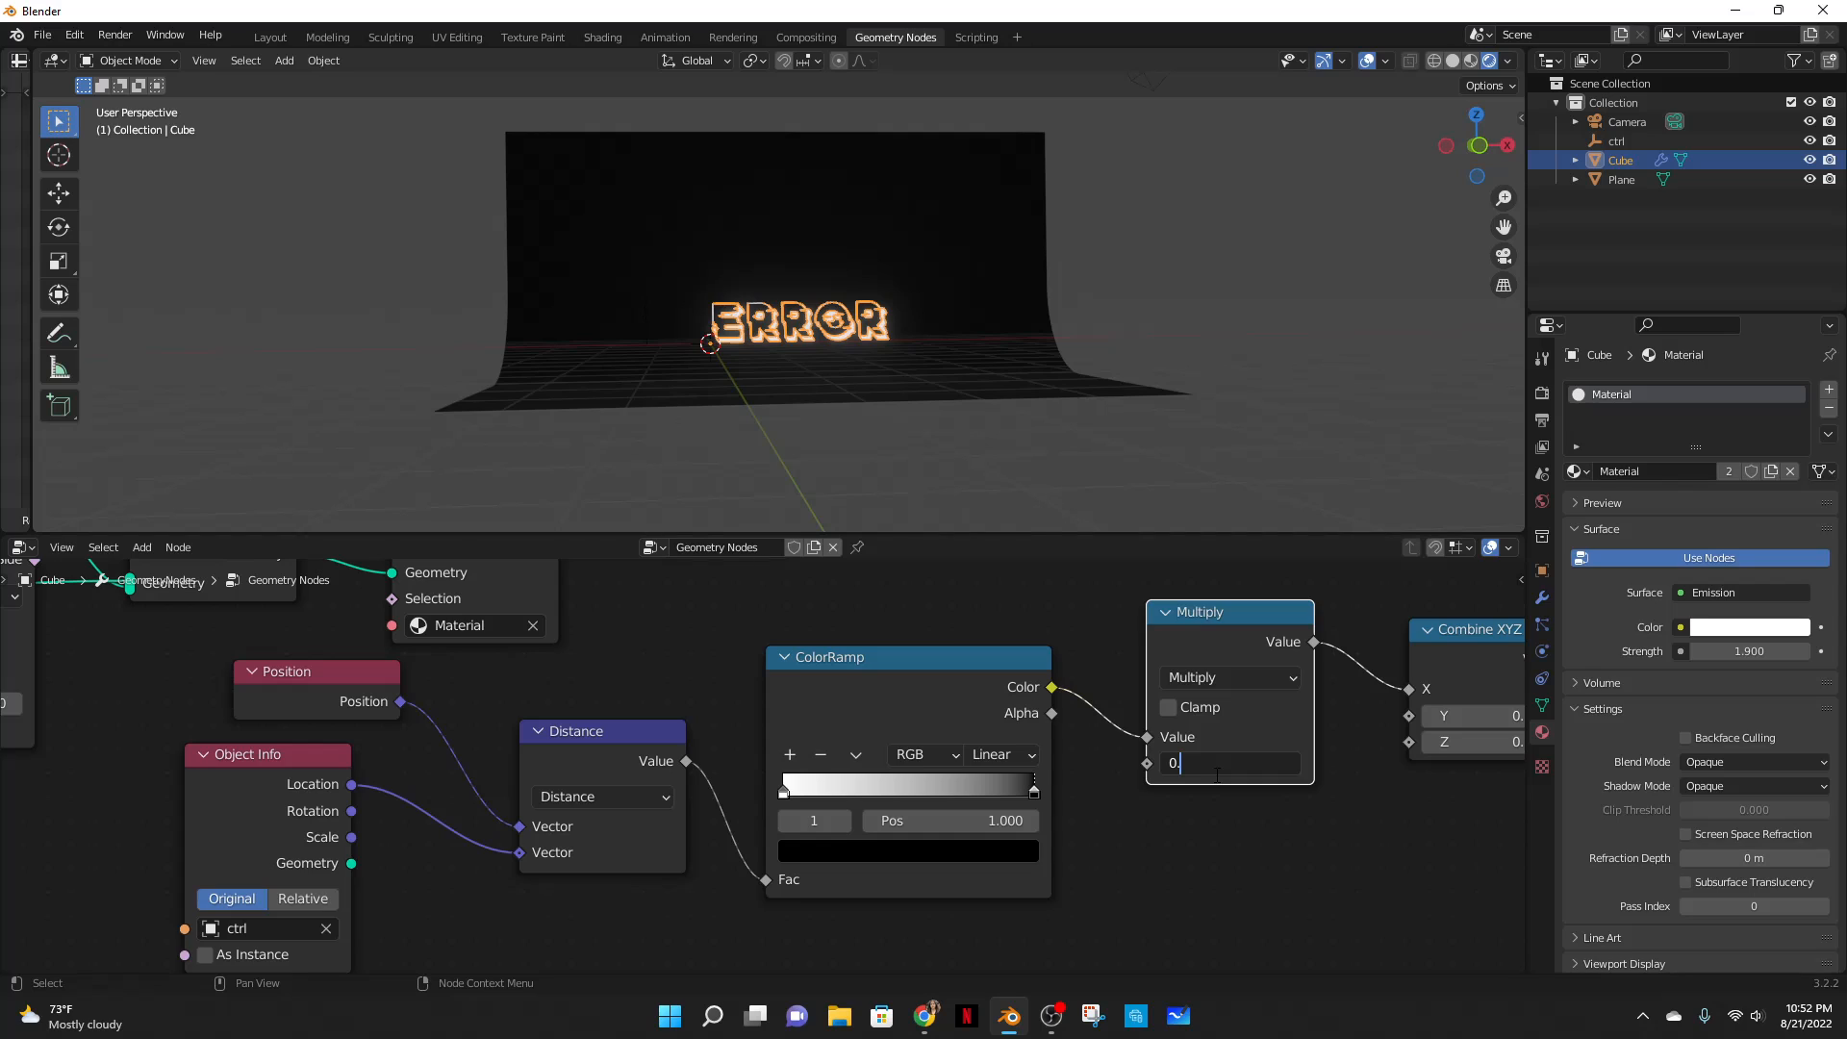
pyautogui.write('500')
pyautogui.press('Return')
pyautogui.scroll(2, 788, 338)
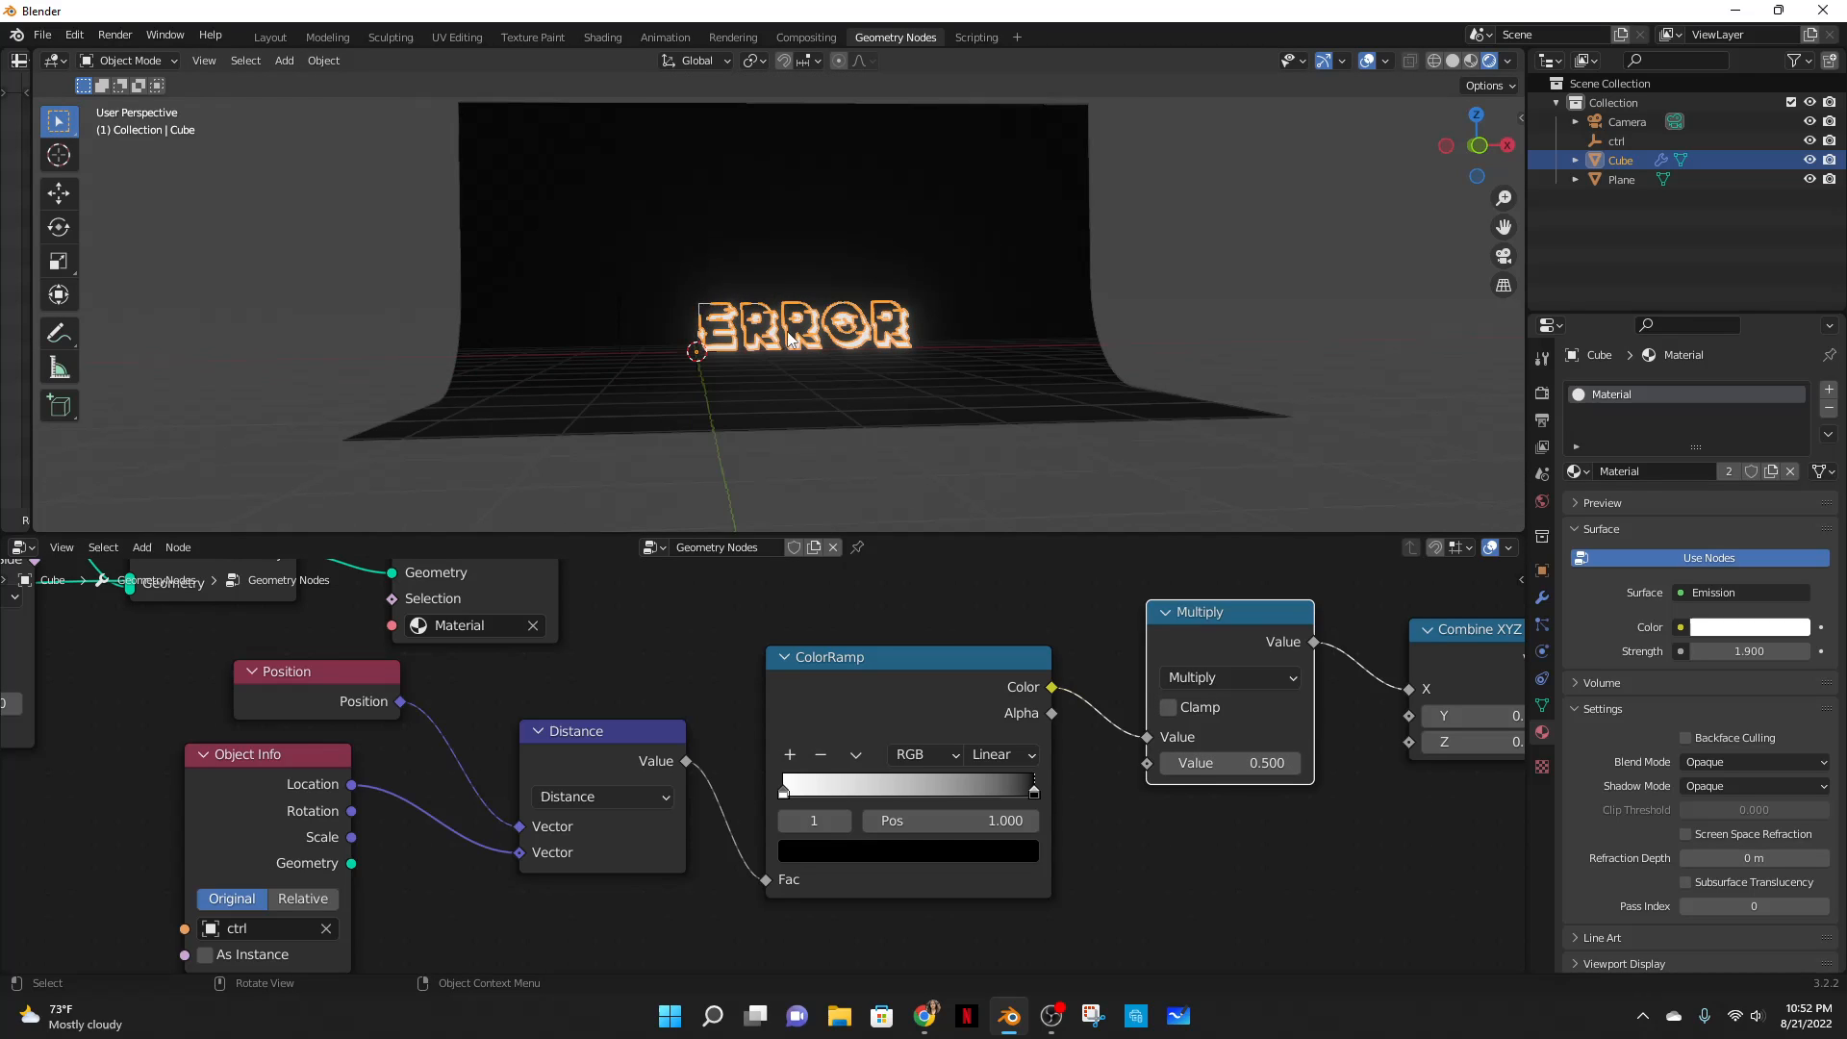
# - Slide the ctrl empty along X through the ERROR text and place it back before the E
pyautogui.click(621, 323)
pyautogui.press('g')
pyautogui.press('x')
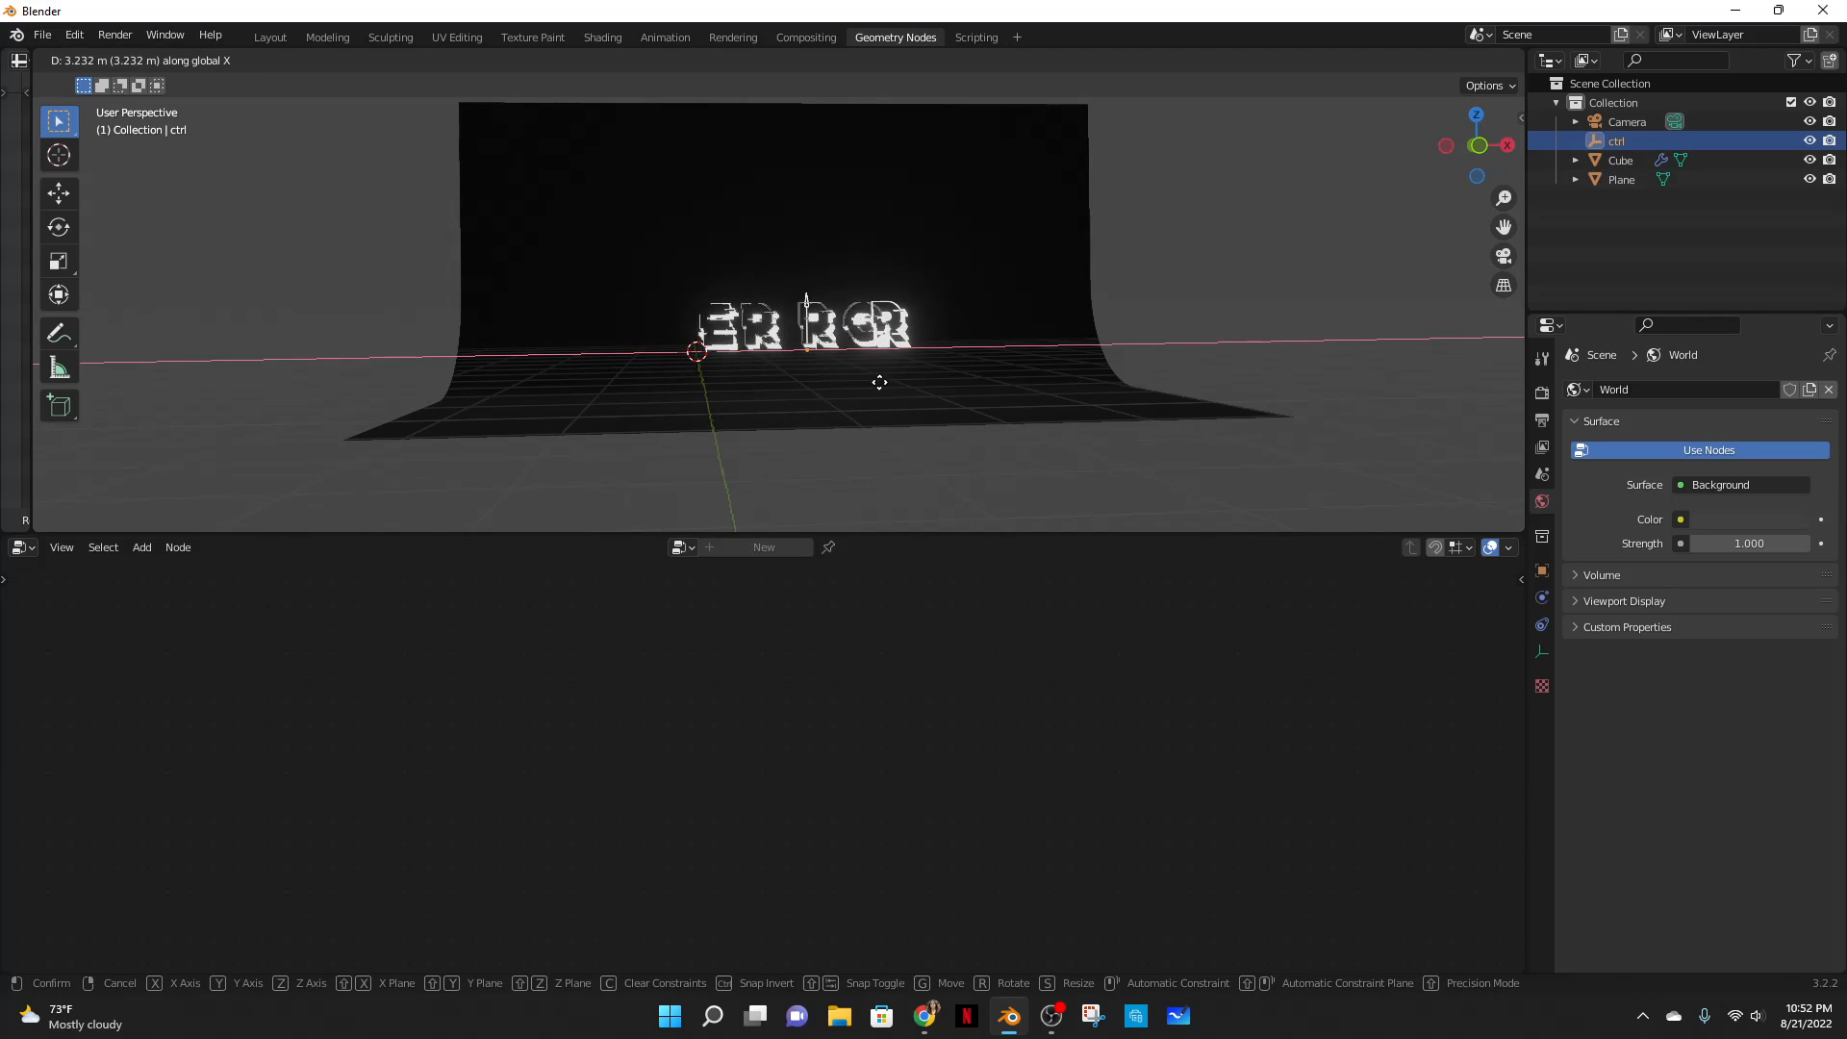
pyautogui.click(676, 383)
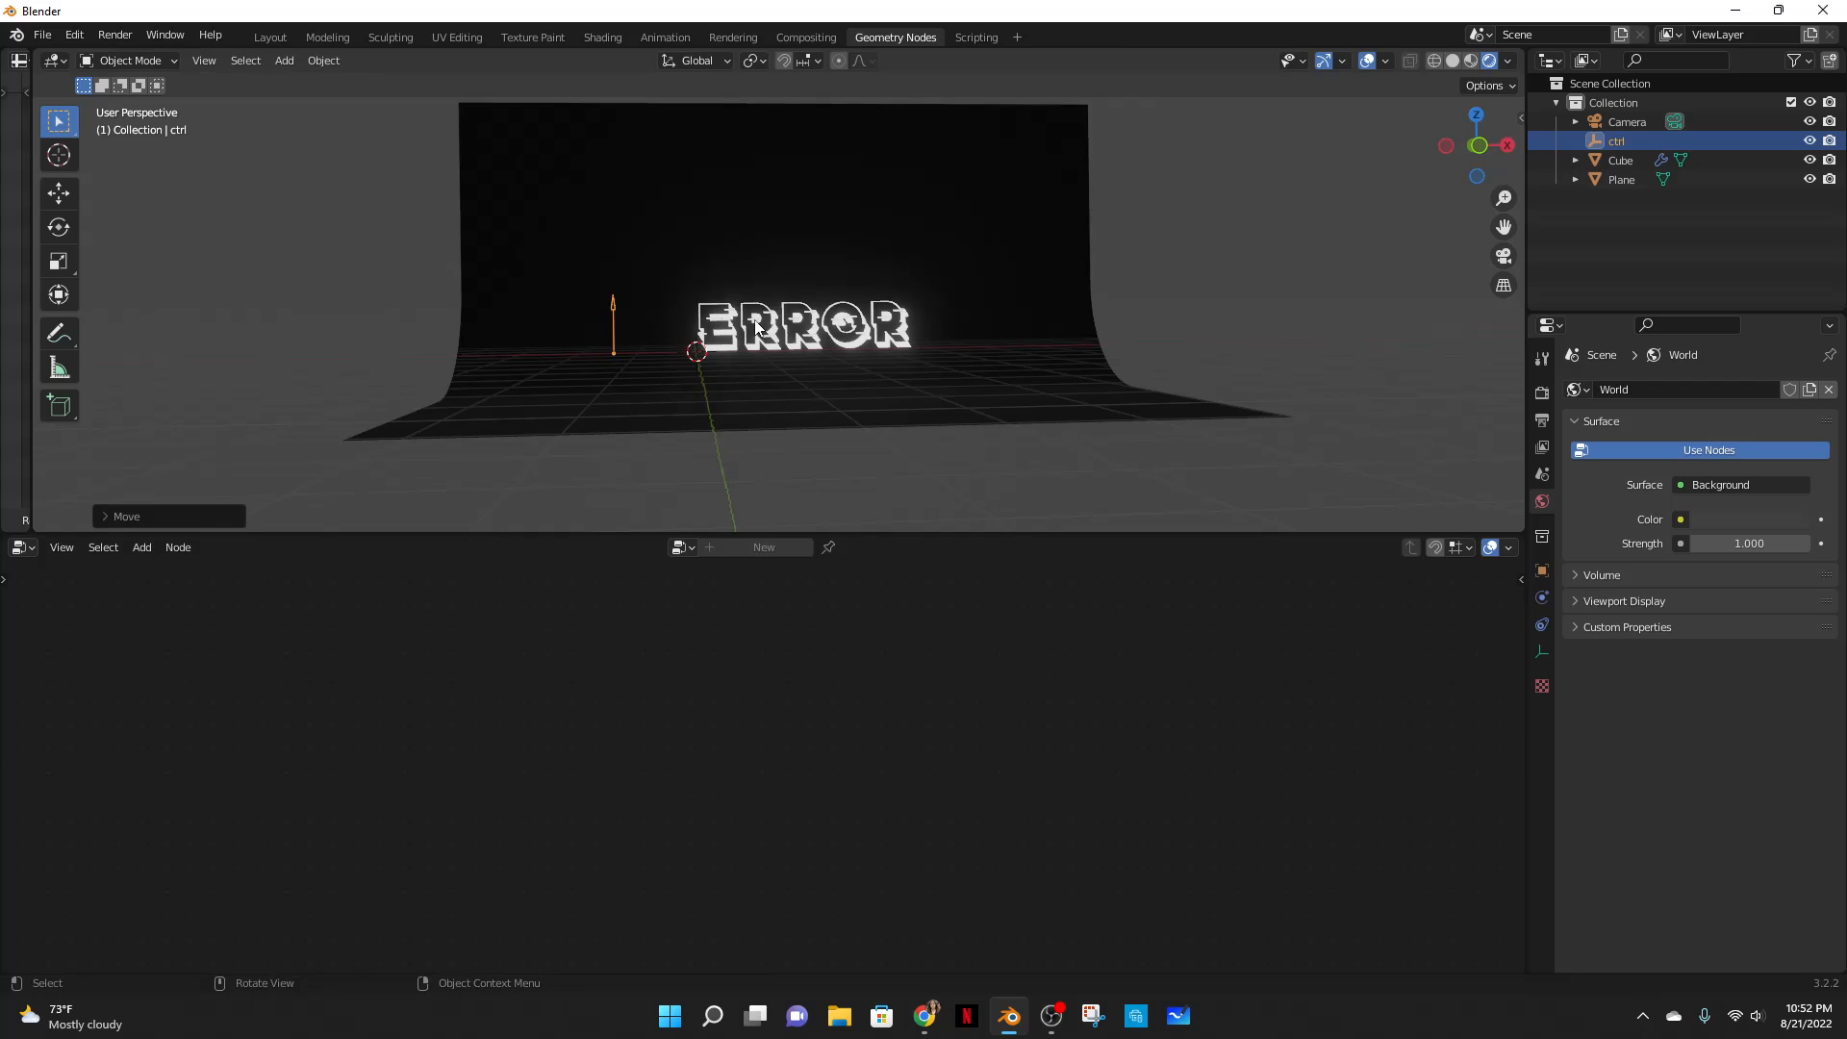
# - Select the ERROR text object and set its string node's Character Spacing to 1.15 m
pyautogui.click(754, 319)
pyautogui.moveTo(323, 754); pyautogui.dragTo(1070, 827, button='middle')
pyautogui.moveTo(561, 795); pyautogui.dragTo(1370, 700, button='middle')
pyautogui.scroll(4, 886, 793)
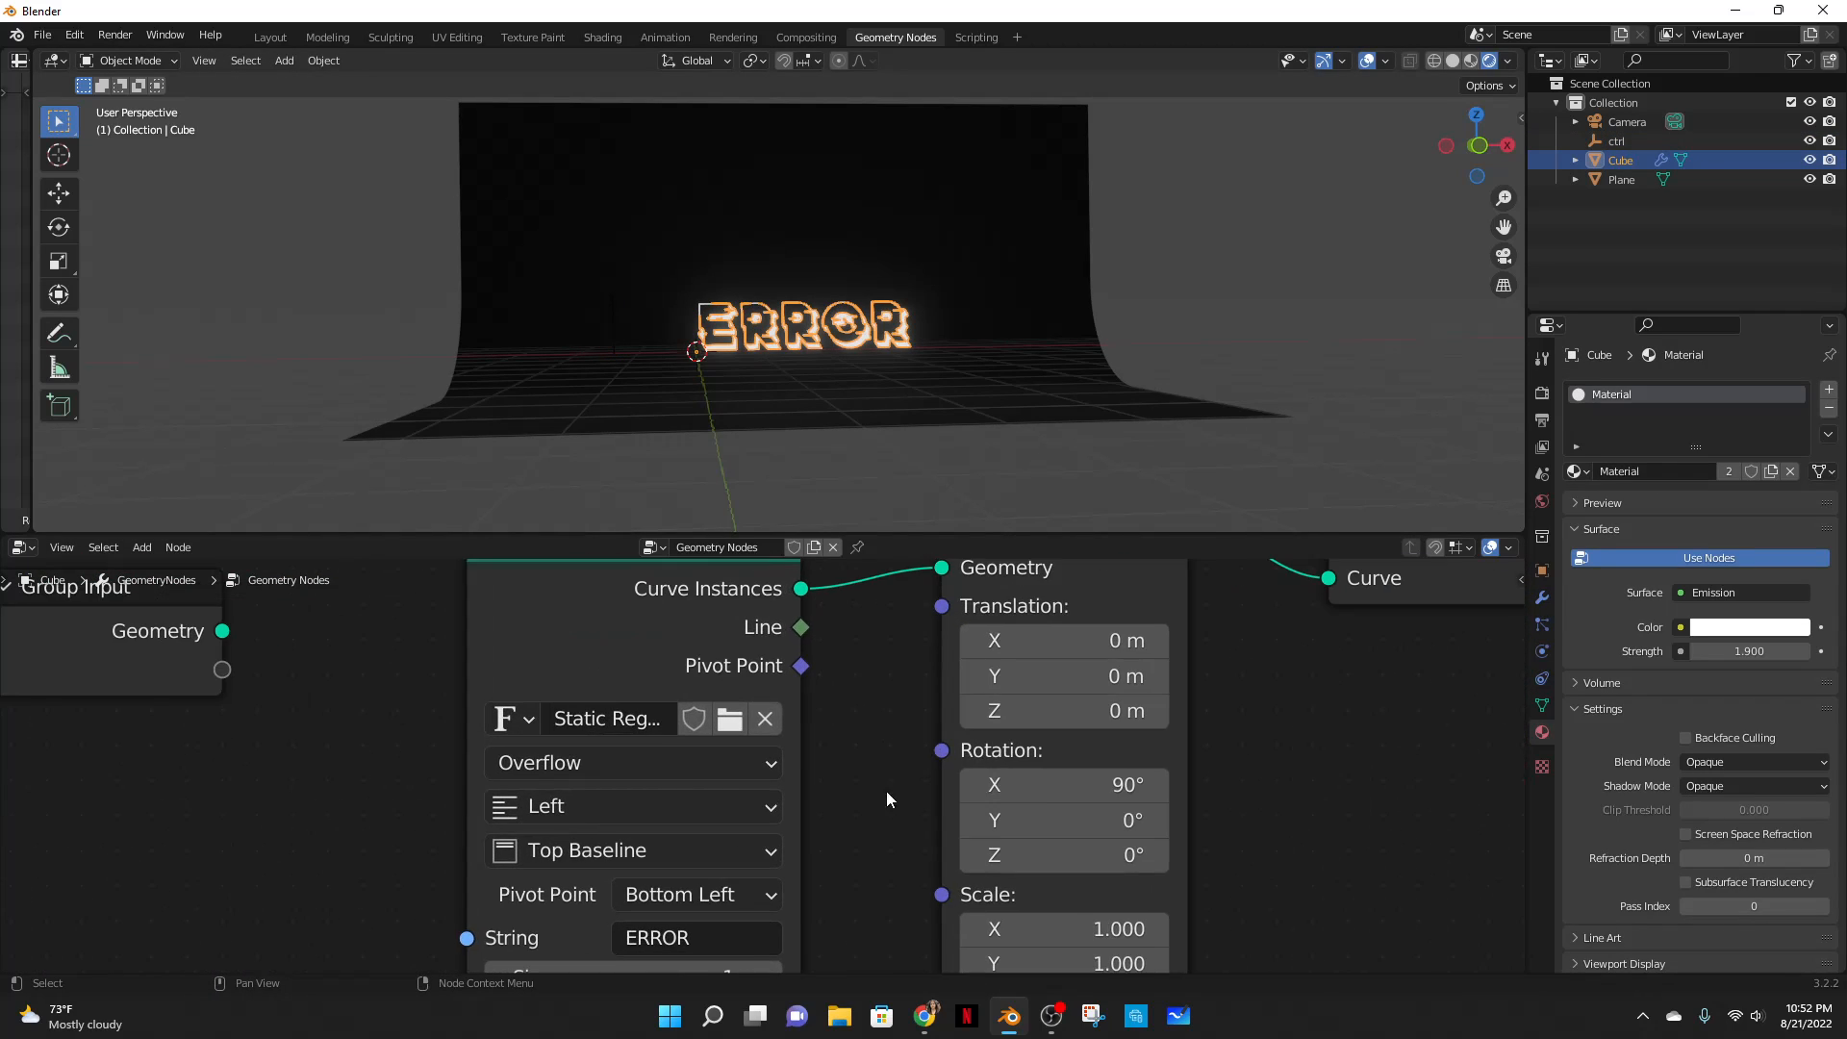
pyautogui.moveTo(879, 826); pyautogui.dragTo(1035, 612, button='middle')
pyautogui.scroll(3, 1035, 612)
pyautogui.moveTo(1025, 777); pyautogui.dragTo(1093, 593, button='middle')
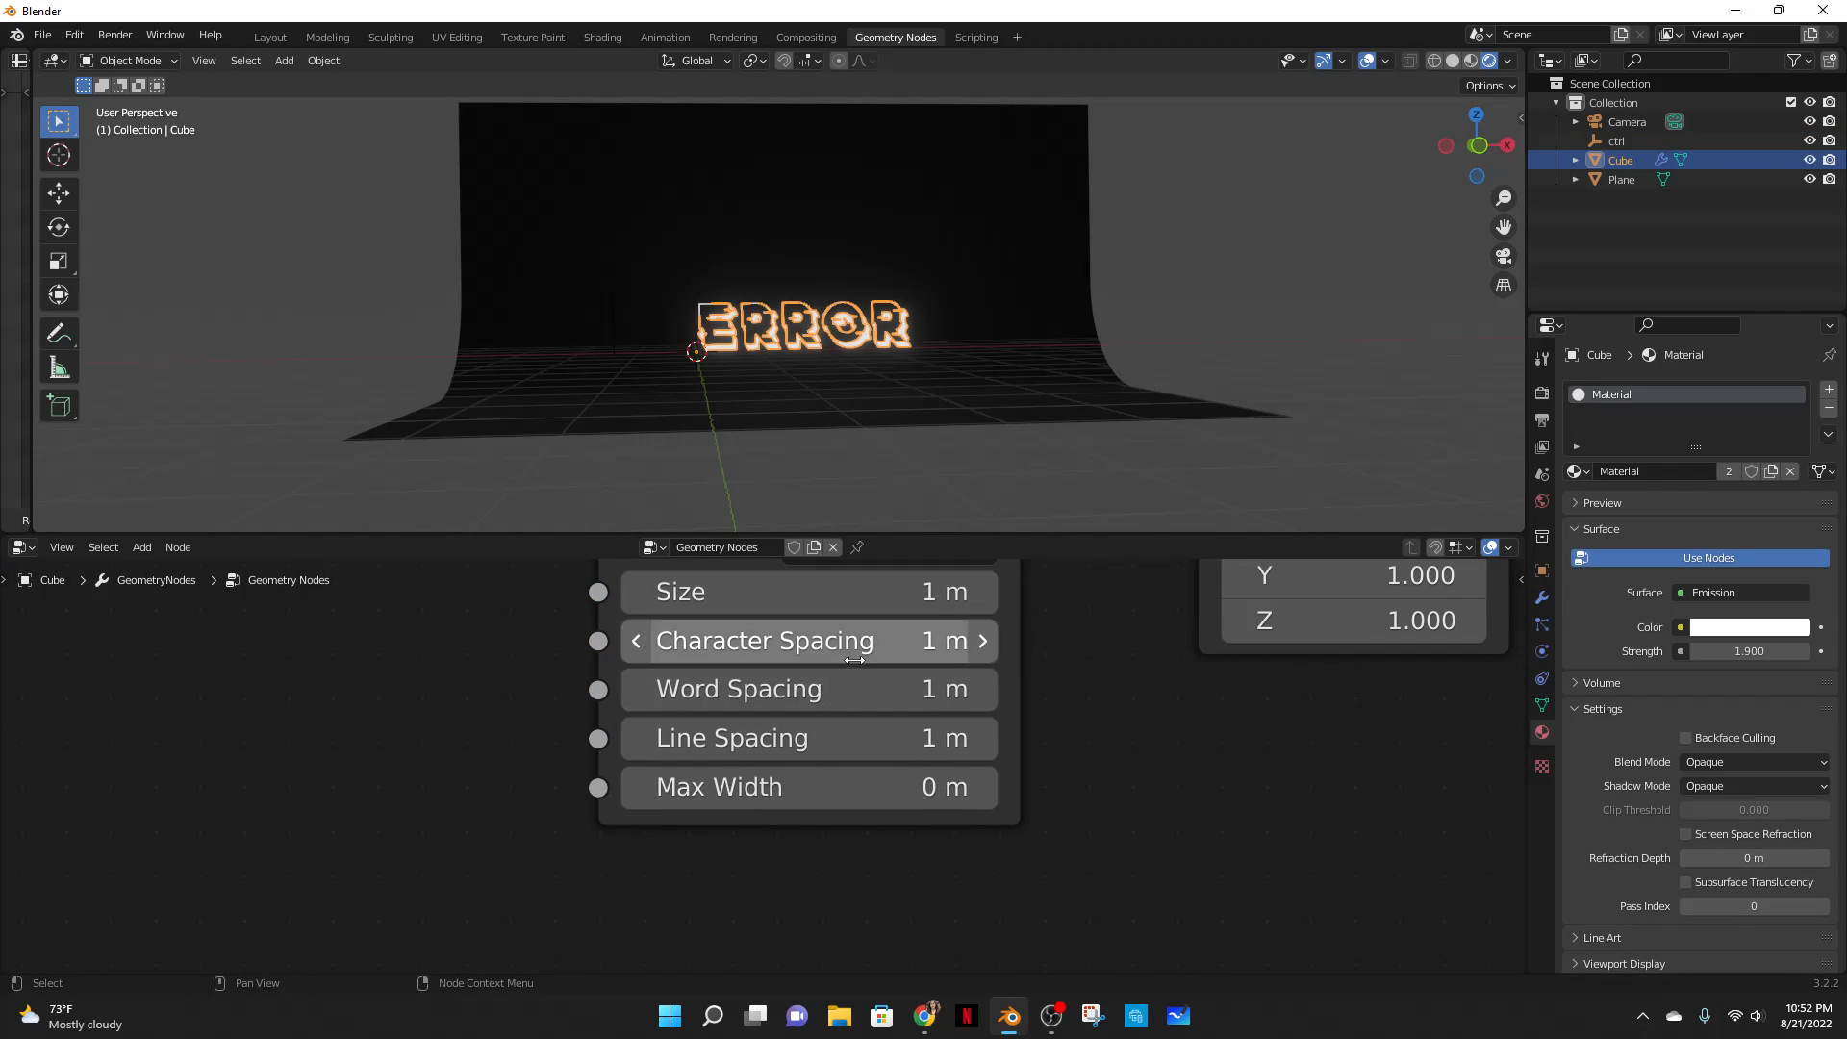
pyautogui.click(890, 643)
pyautogui.write('1.15')
pyautogui.press('Return')
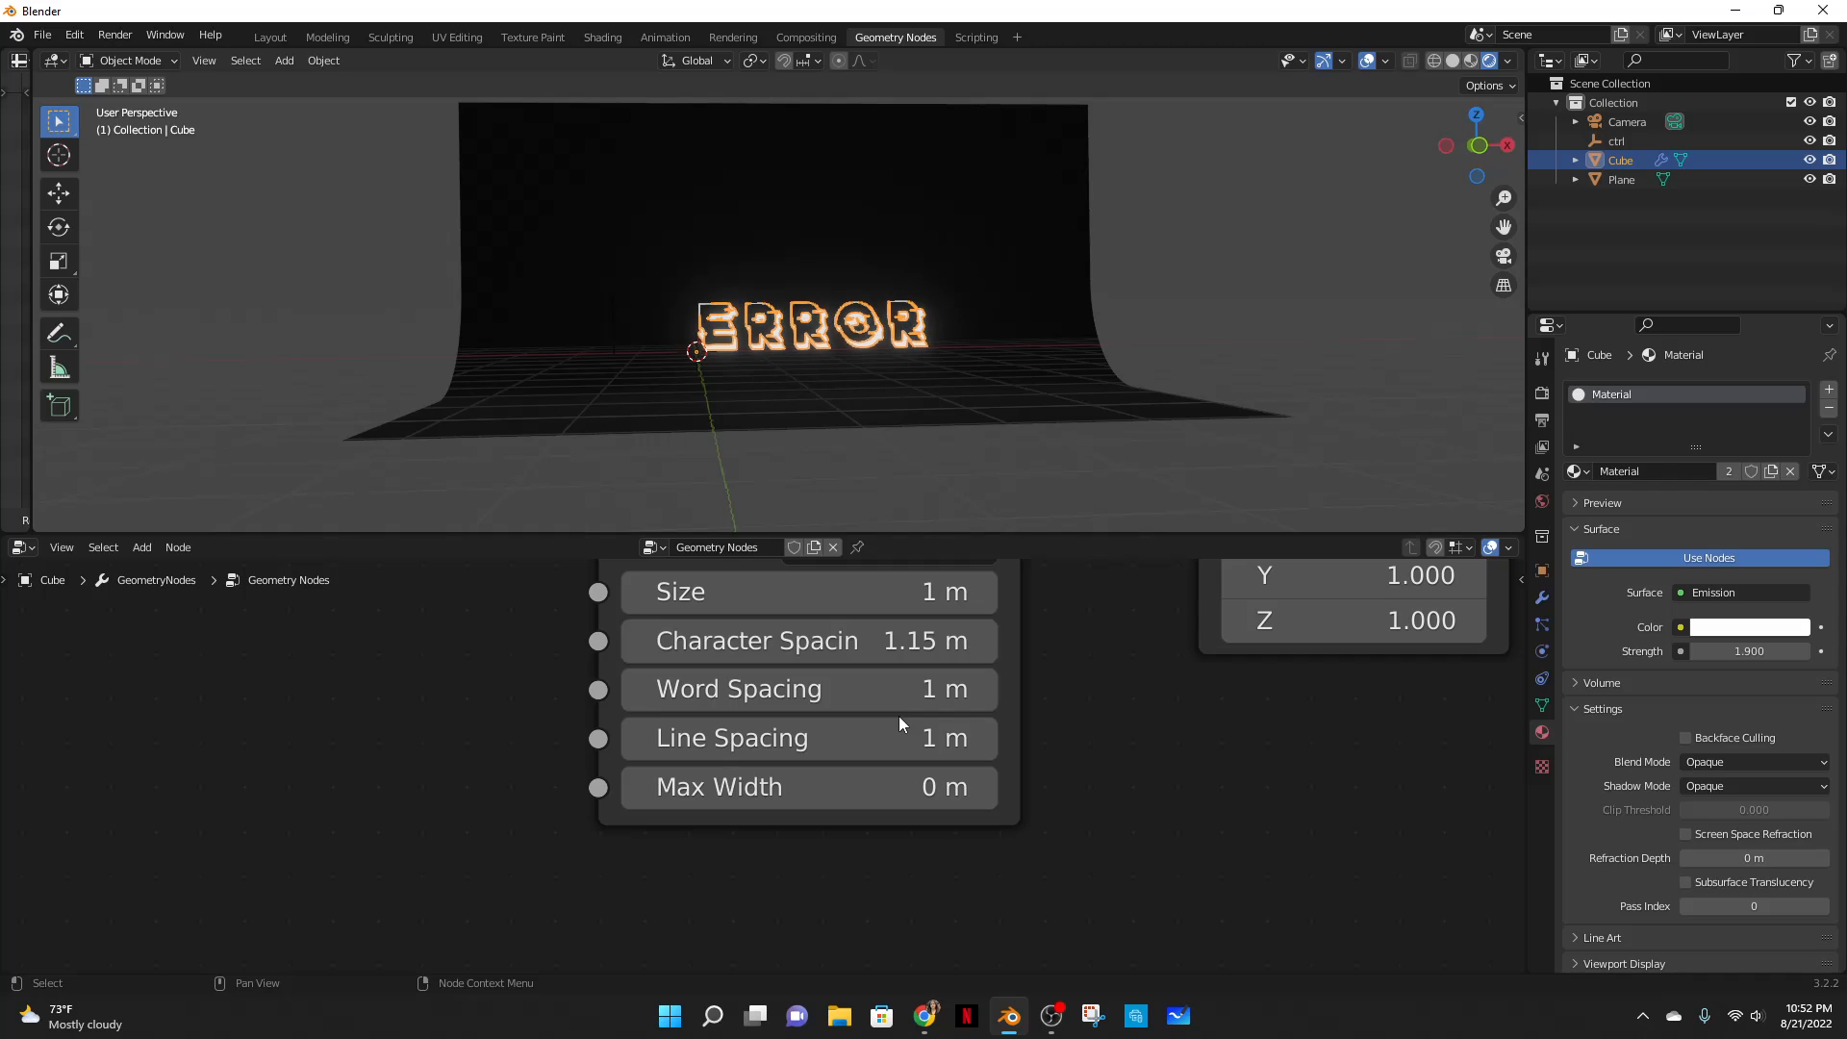
# - Examine the spacing of the ERROR letters and the node chain from ColorRamp through Multiply to Combine XYZ
pyautogui.scroll(-6, 1327, 610)
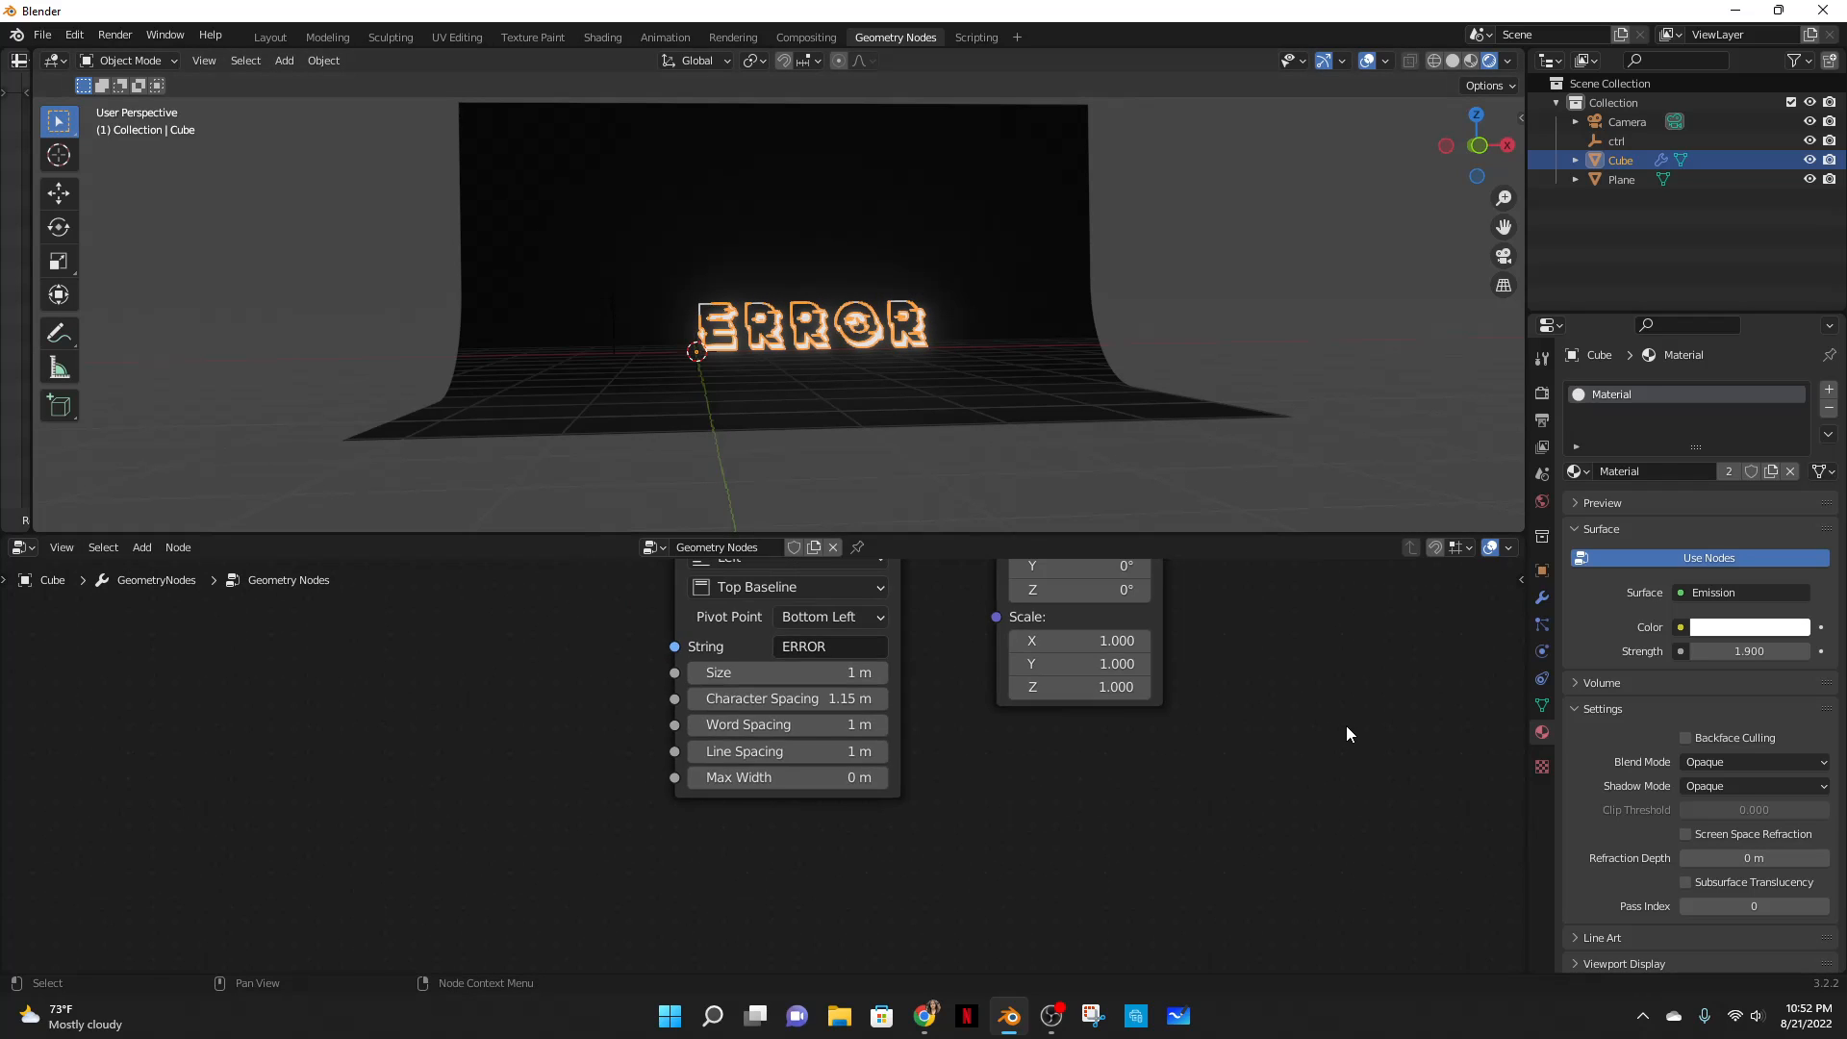
pyautogui.moveTo(1167, 857); pyautogui.dragTo(550, 816, button='middle')
pyautogui.scroll(5, 785, 783)
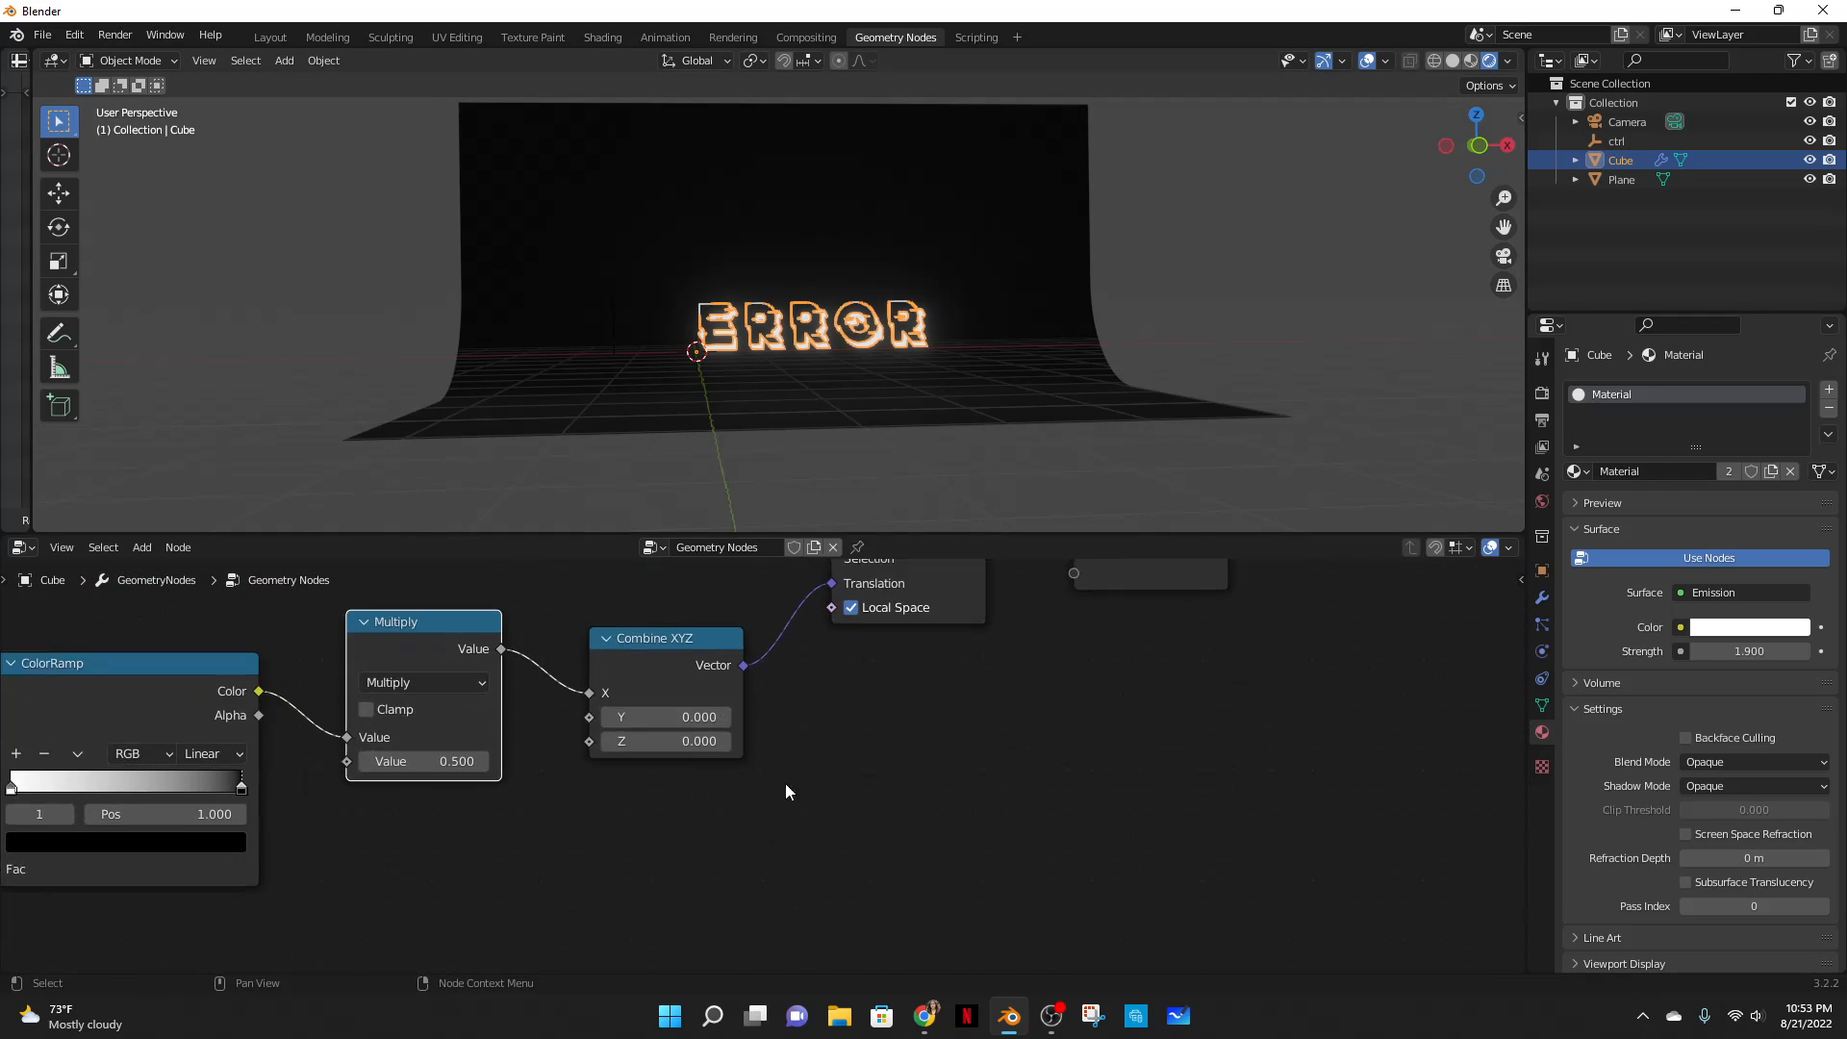
pyautogui.moveTo(931, 726); pyautogui.dragTo(1002, 778, button='middle')
pyautogui.scroll(4, 1087, 404)
pyautogui.moveTo(1145, 373); pyautogui.dragTo(1118, 359, button='middle')
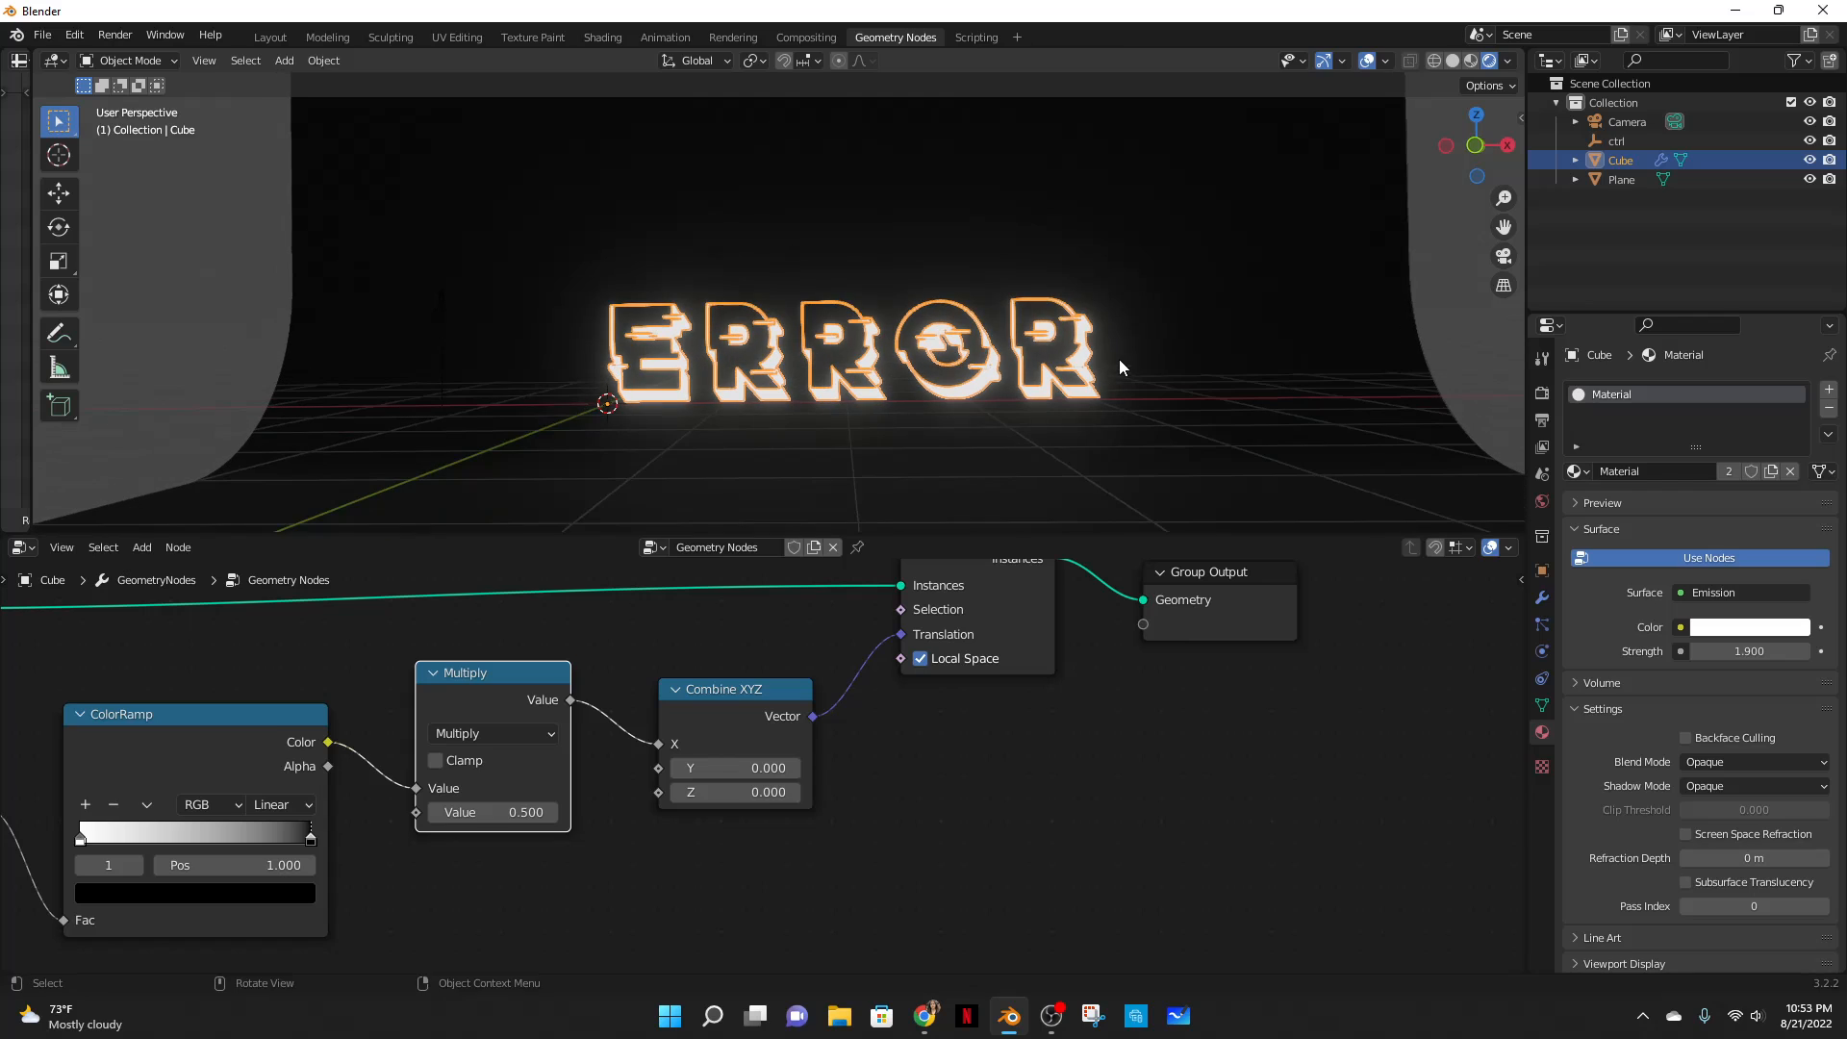
pyautogui.moveTo(1001, 796); pyautogui.dragTo(1404, 769, button='middle')
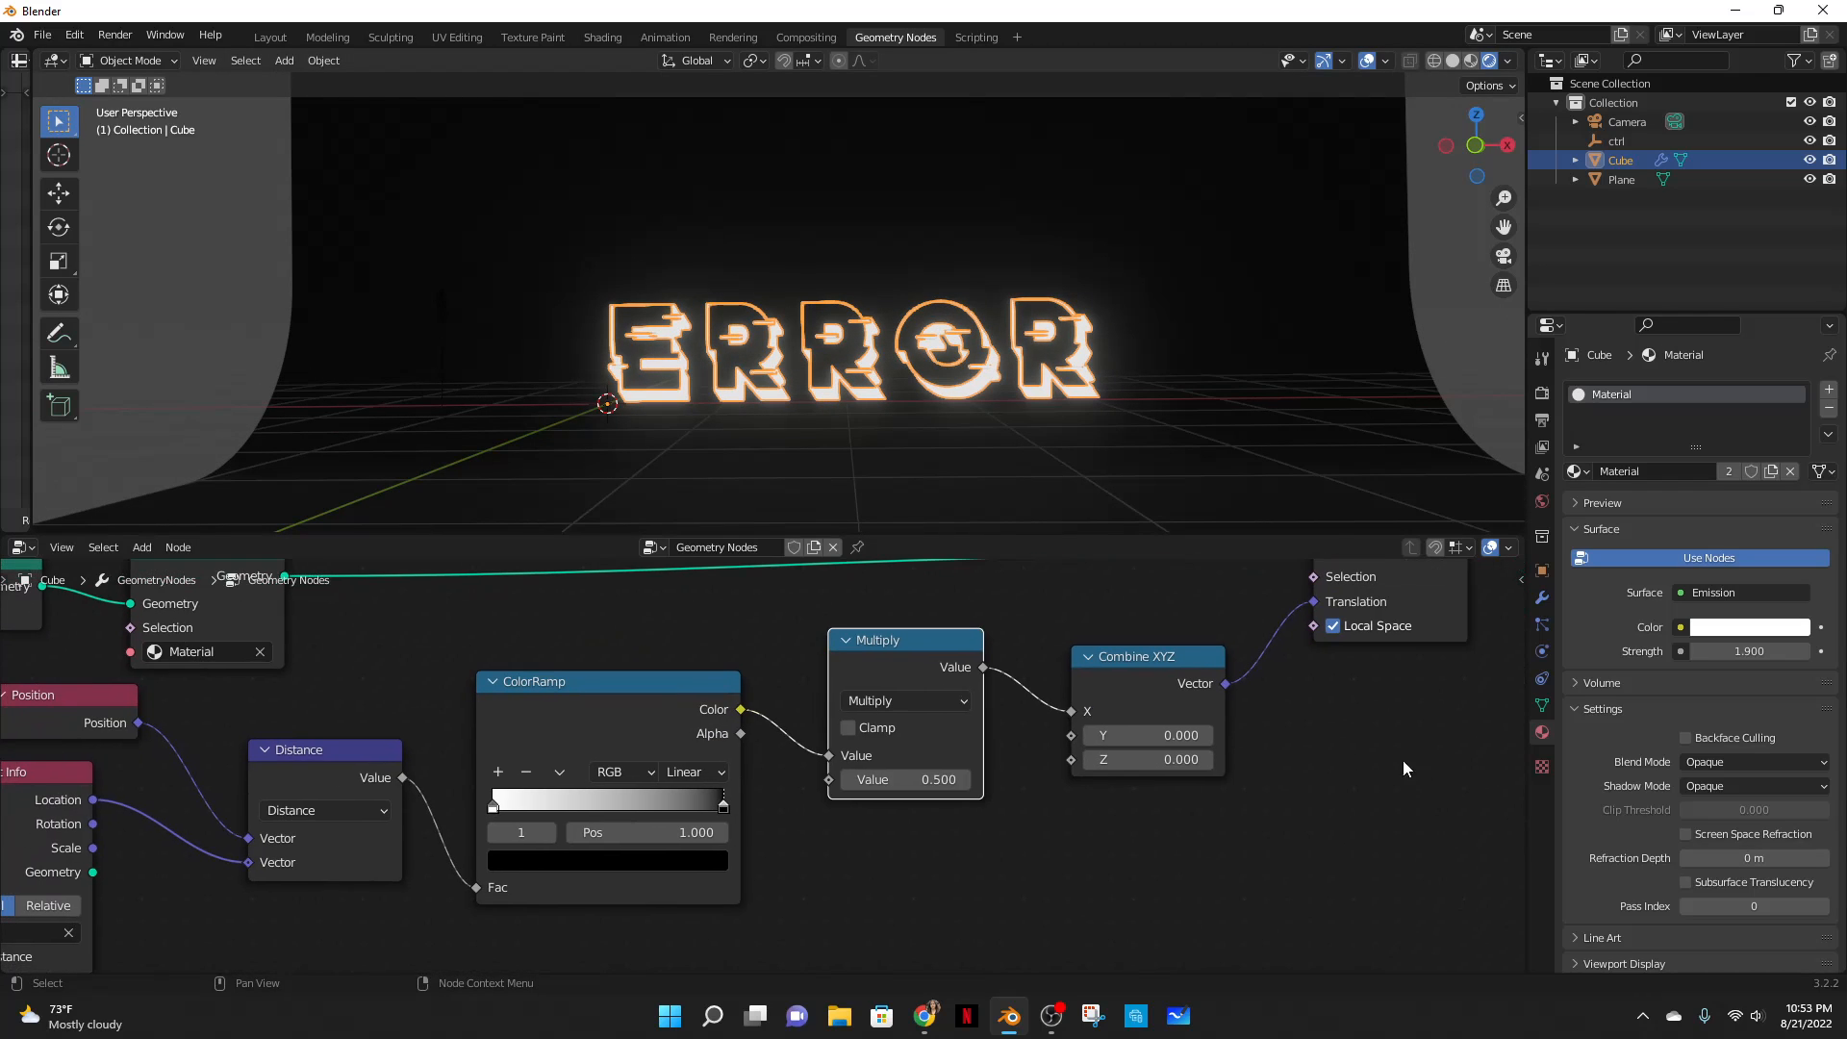
pyautogui.scroll(6, 843, 753)
pyautogui.moveTo(1158, 788); pyautogui.dragTo(973, 819, button='middle')
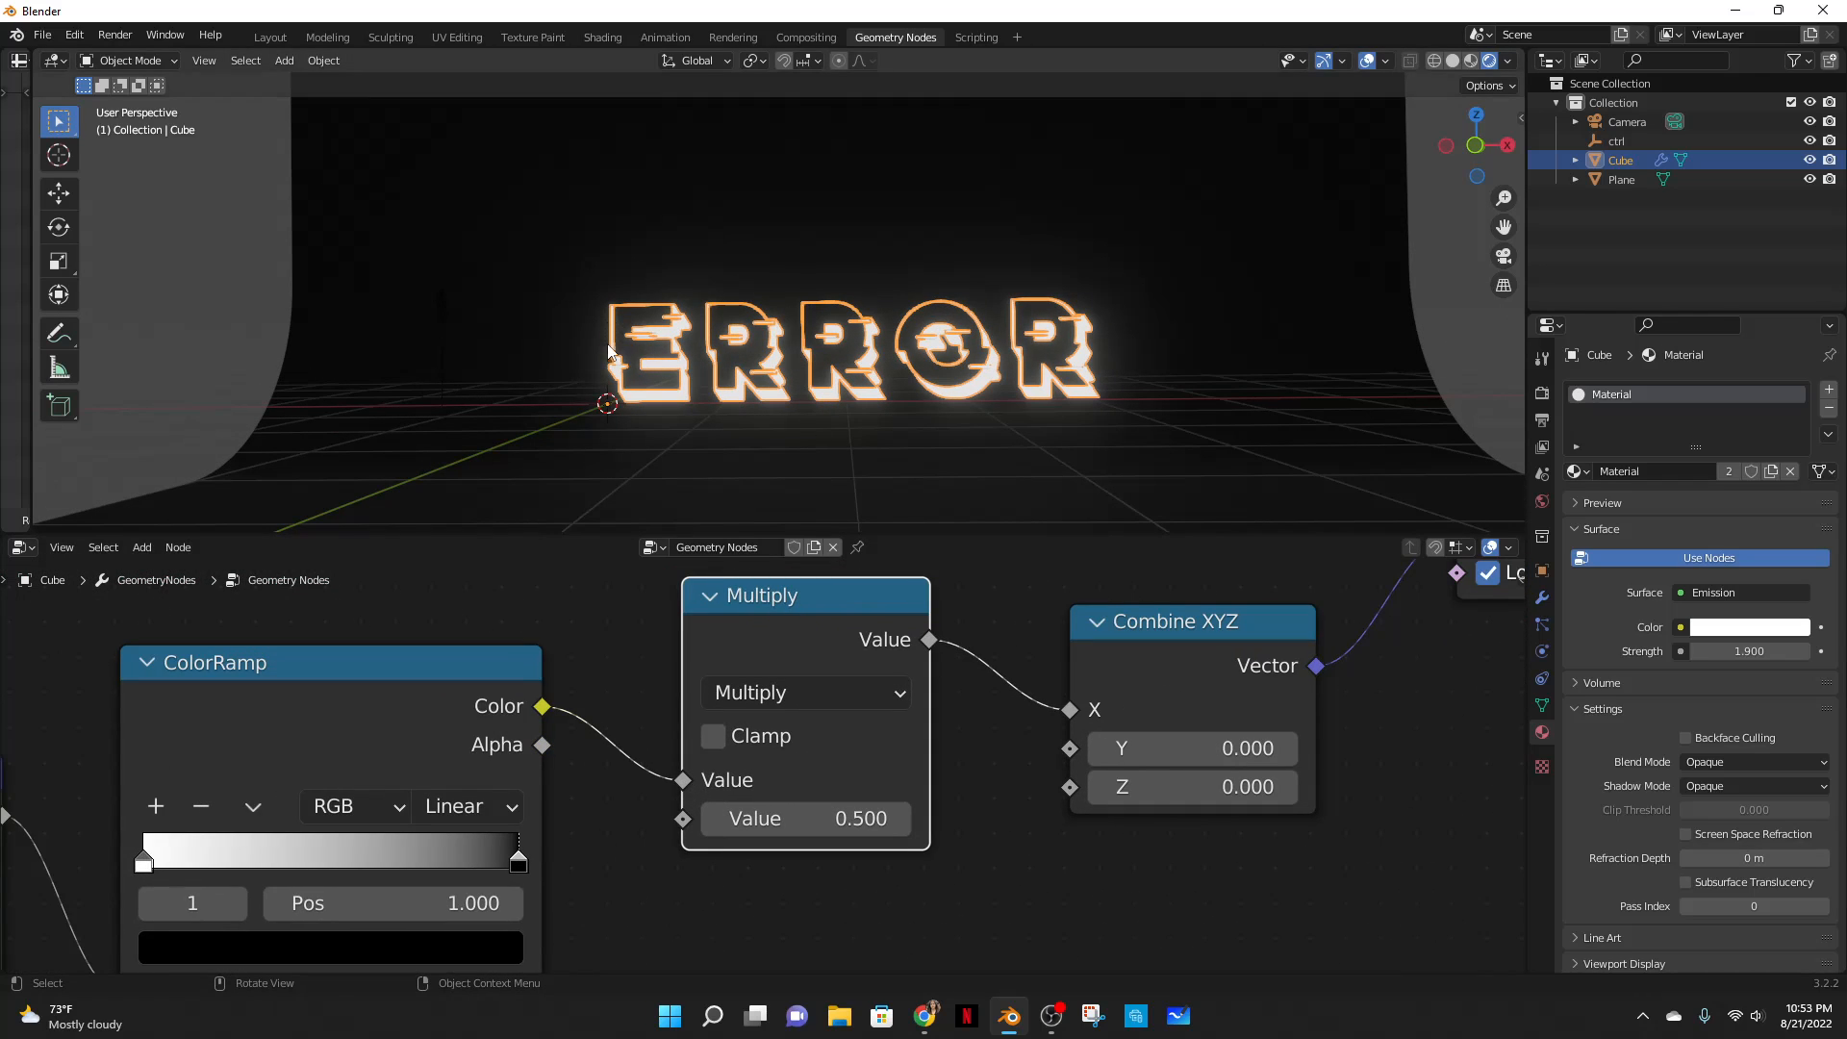
pyautogui.scroll(-2, 609, 350)
# - Select the ctrl empty, switch to the Layout workspace and enlarge its timeline area
pyautogui.click(643, 339)
pyautogui.click(731, 319)
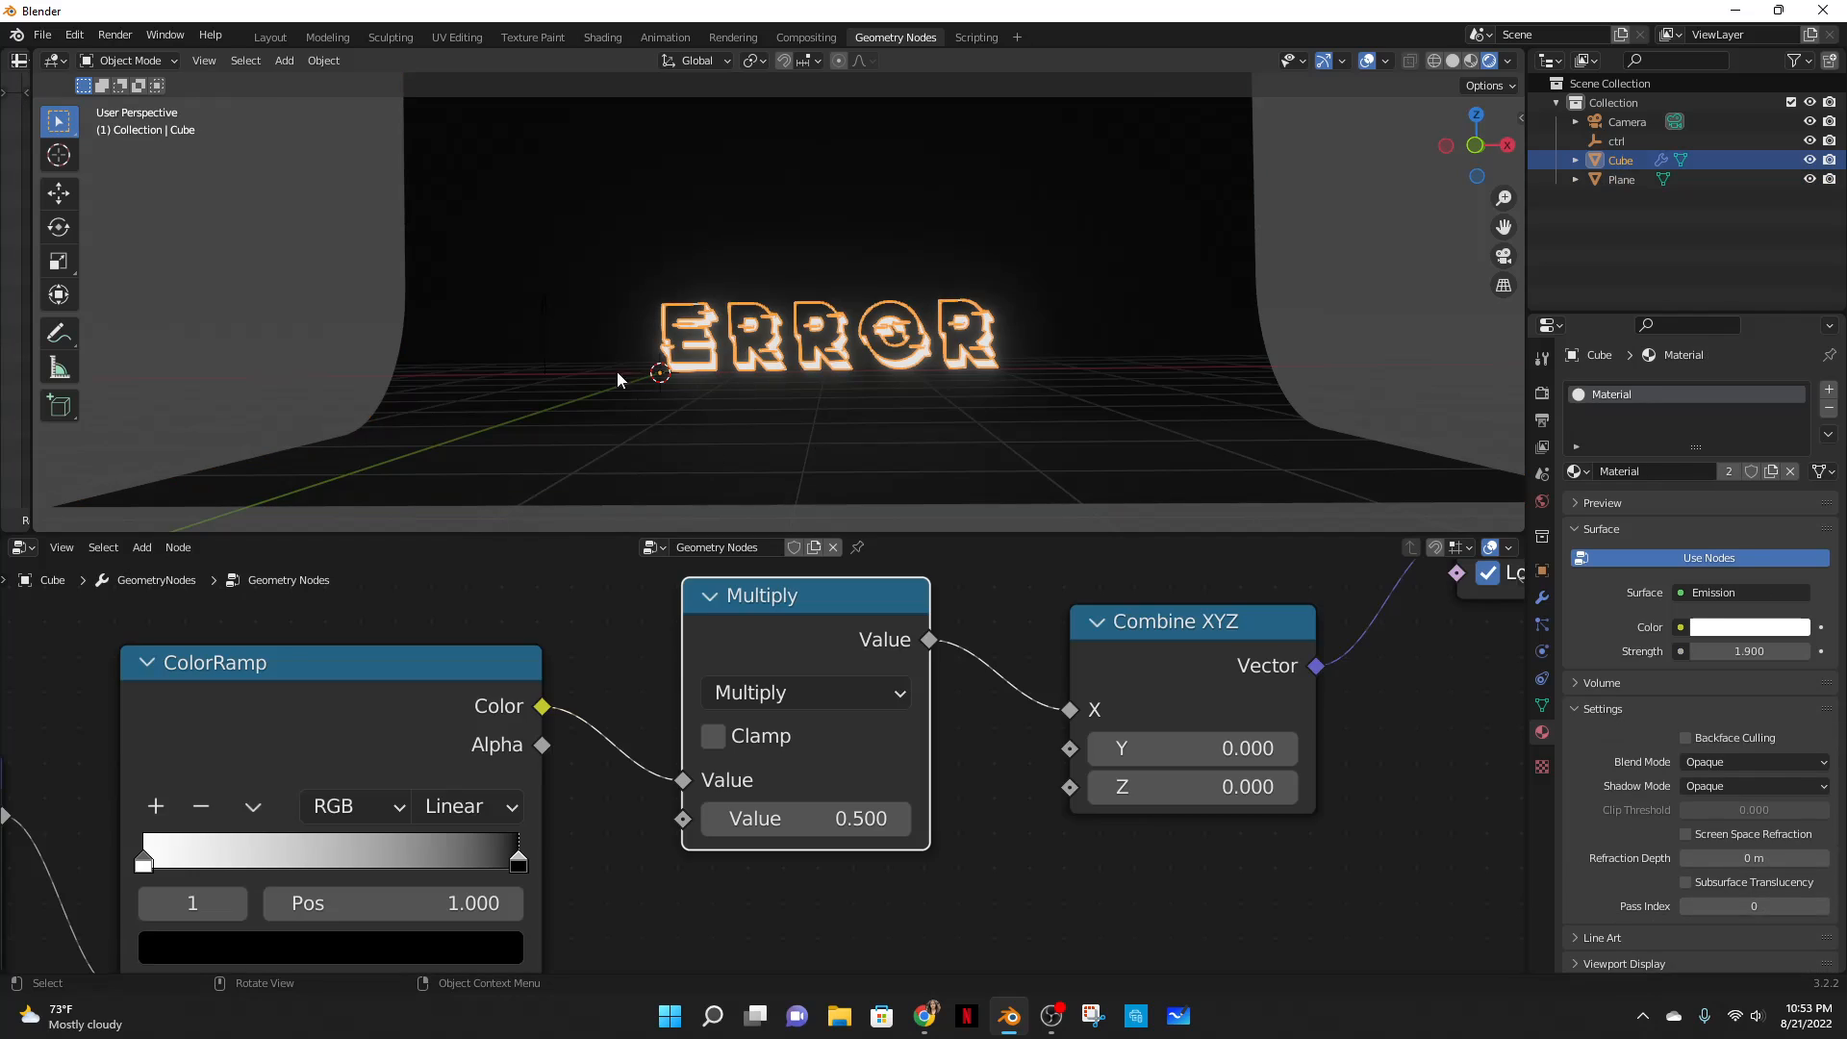
pyautogui.click(547, 339)
pyautogui.click(542, 329)
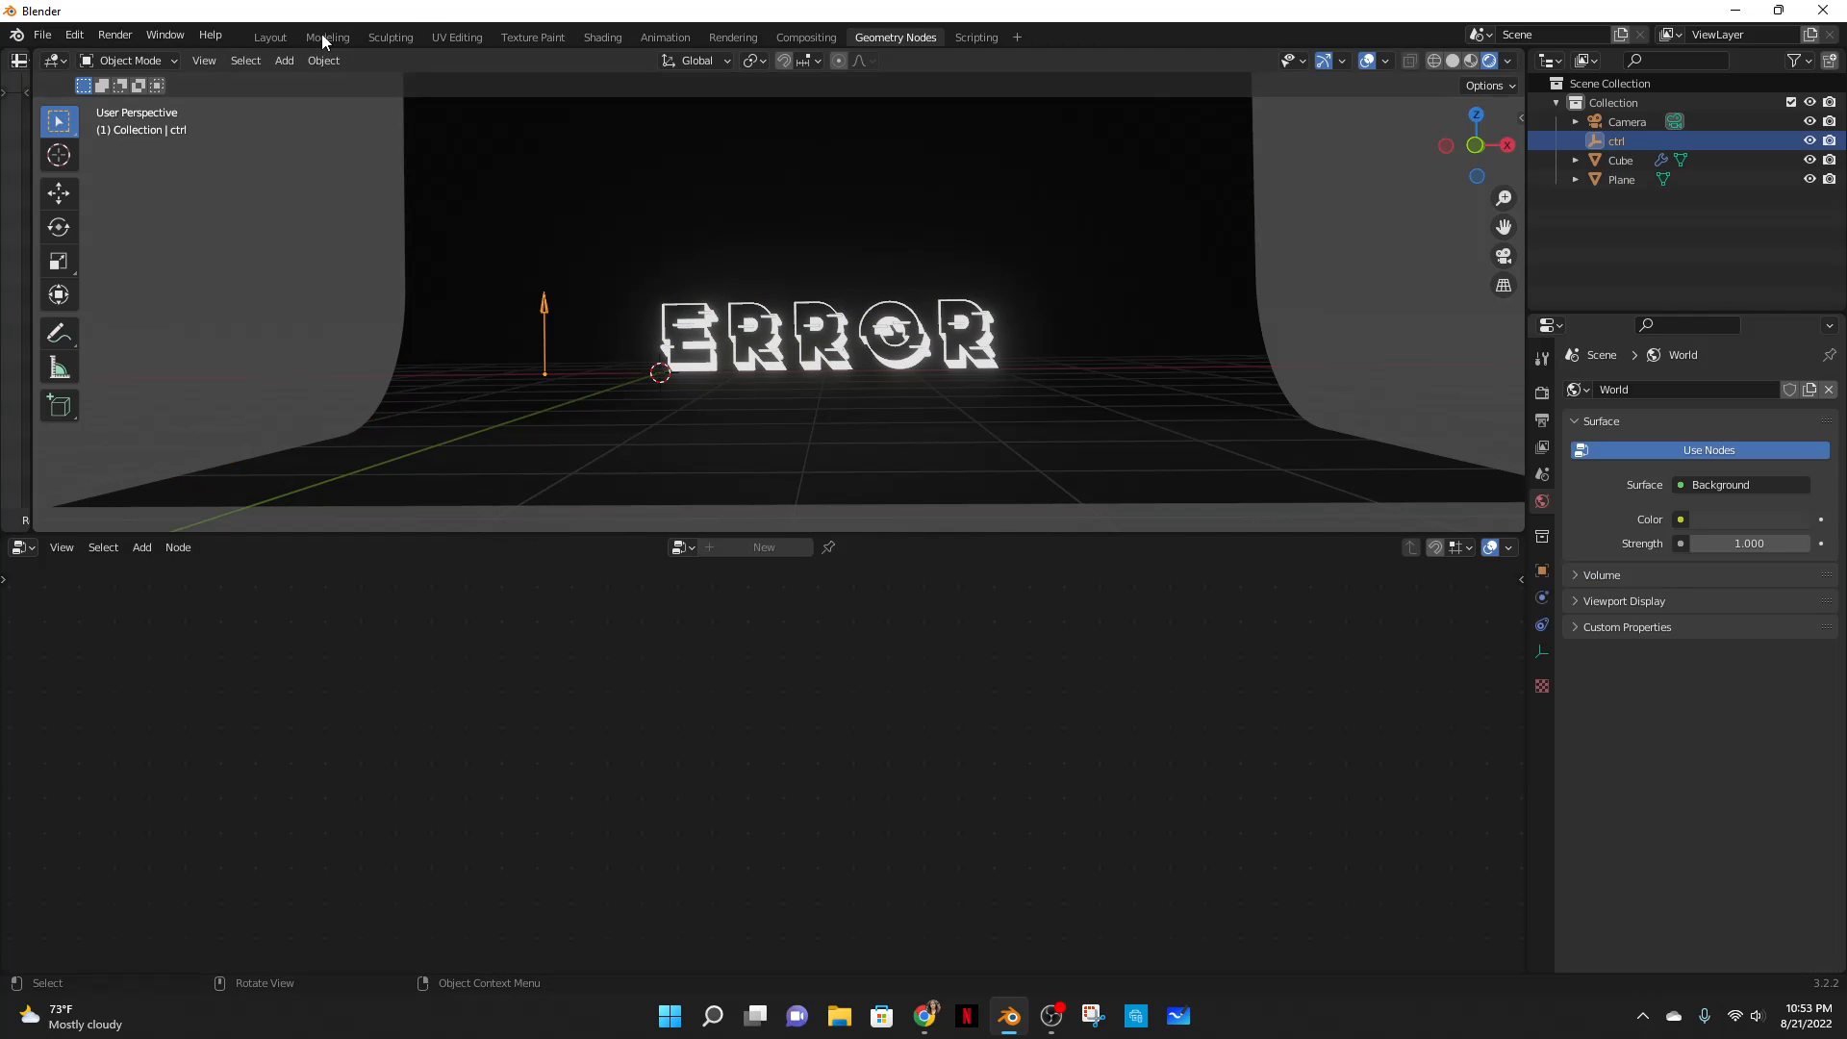
pyautogui.click(272, 38)
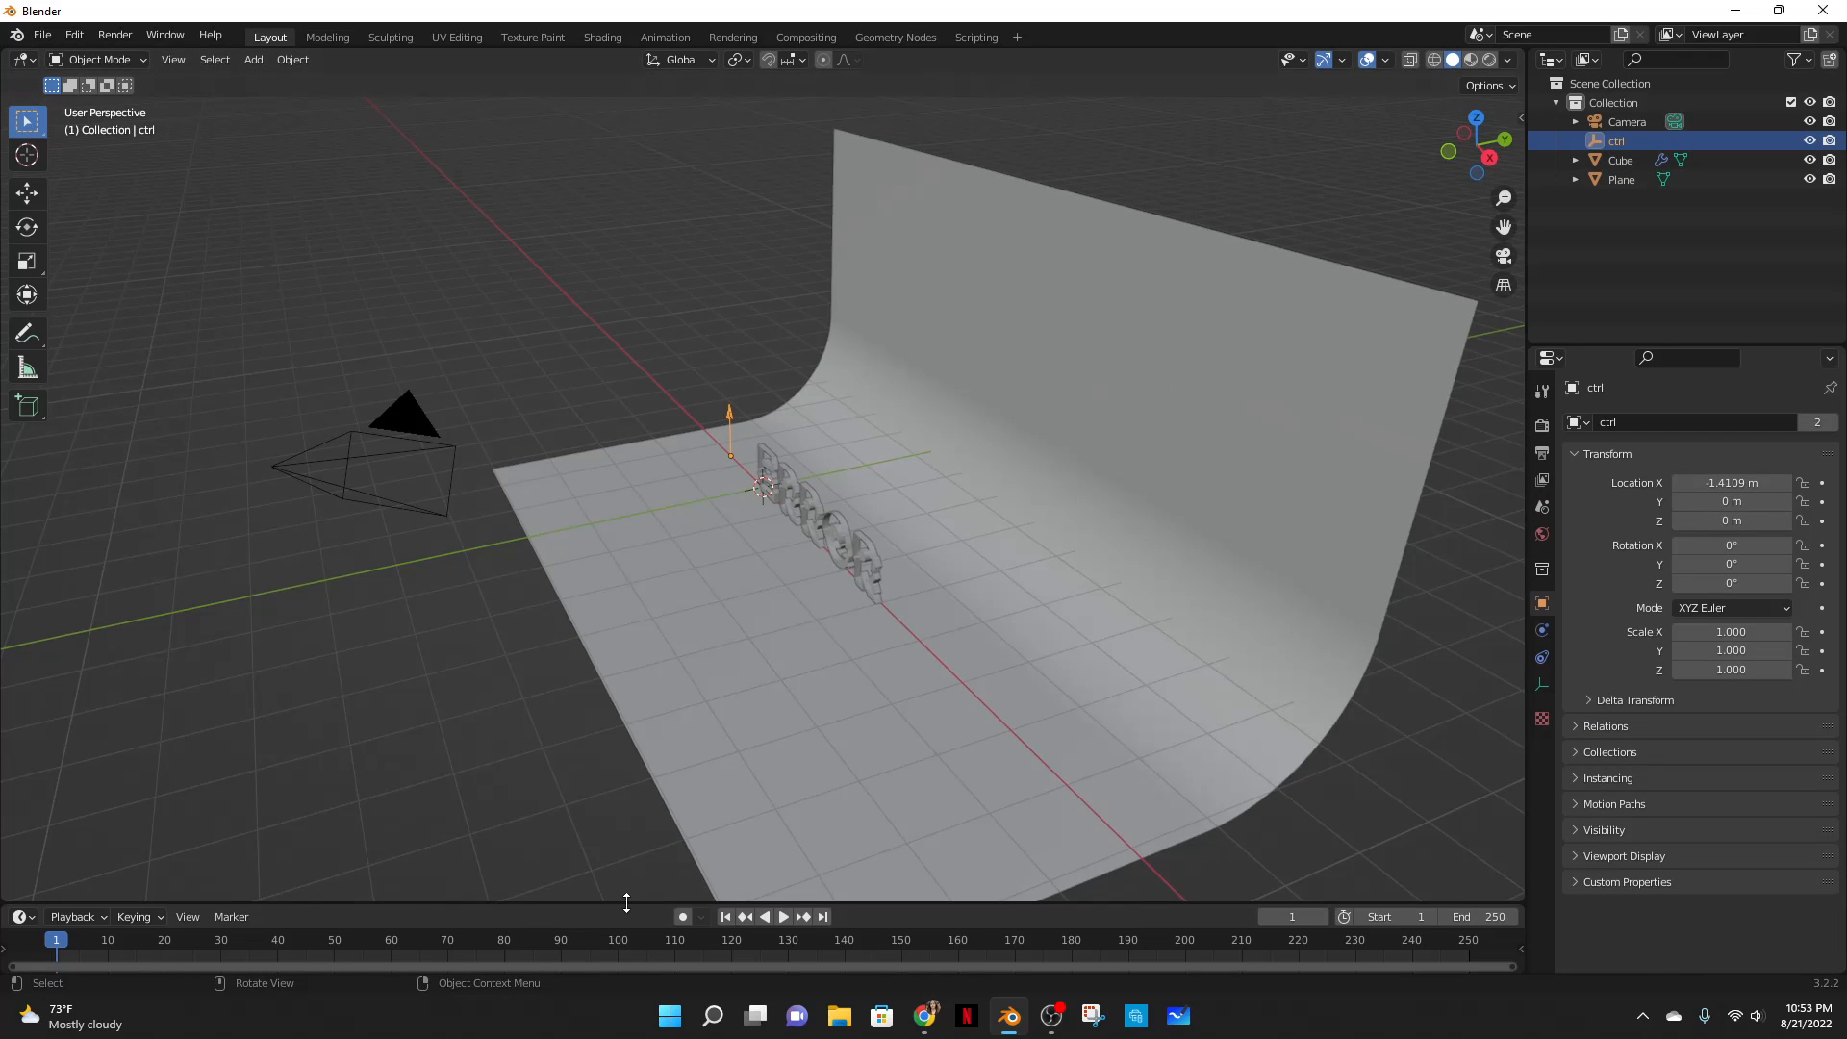
pyautogui.moveTo(627, 903); pyautogui.dragTo(623, 753)
pyautogui.moveTo(614, 666); pyautogui.dragTo(782, 616, button='middle')
pyautogui.scroll(4, 1272, 437)
pyautogui.moveTo(1271, 436); pyautogui.dragTo(1191, 440, button='middle')
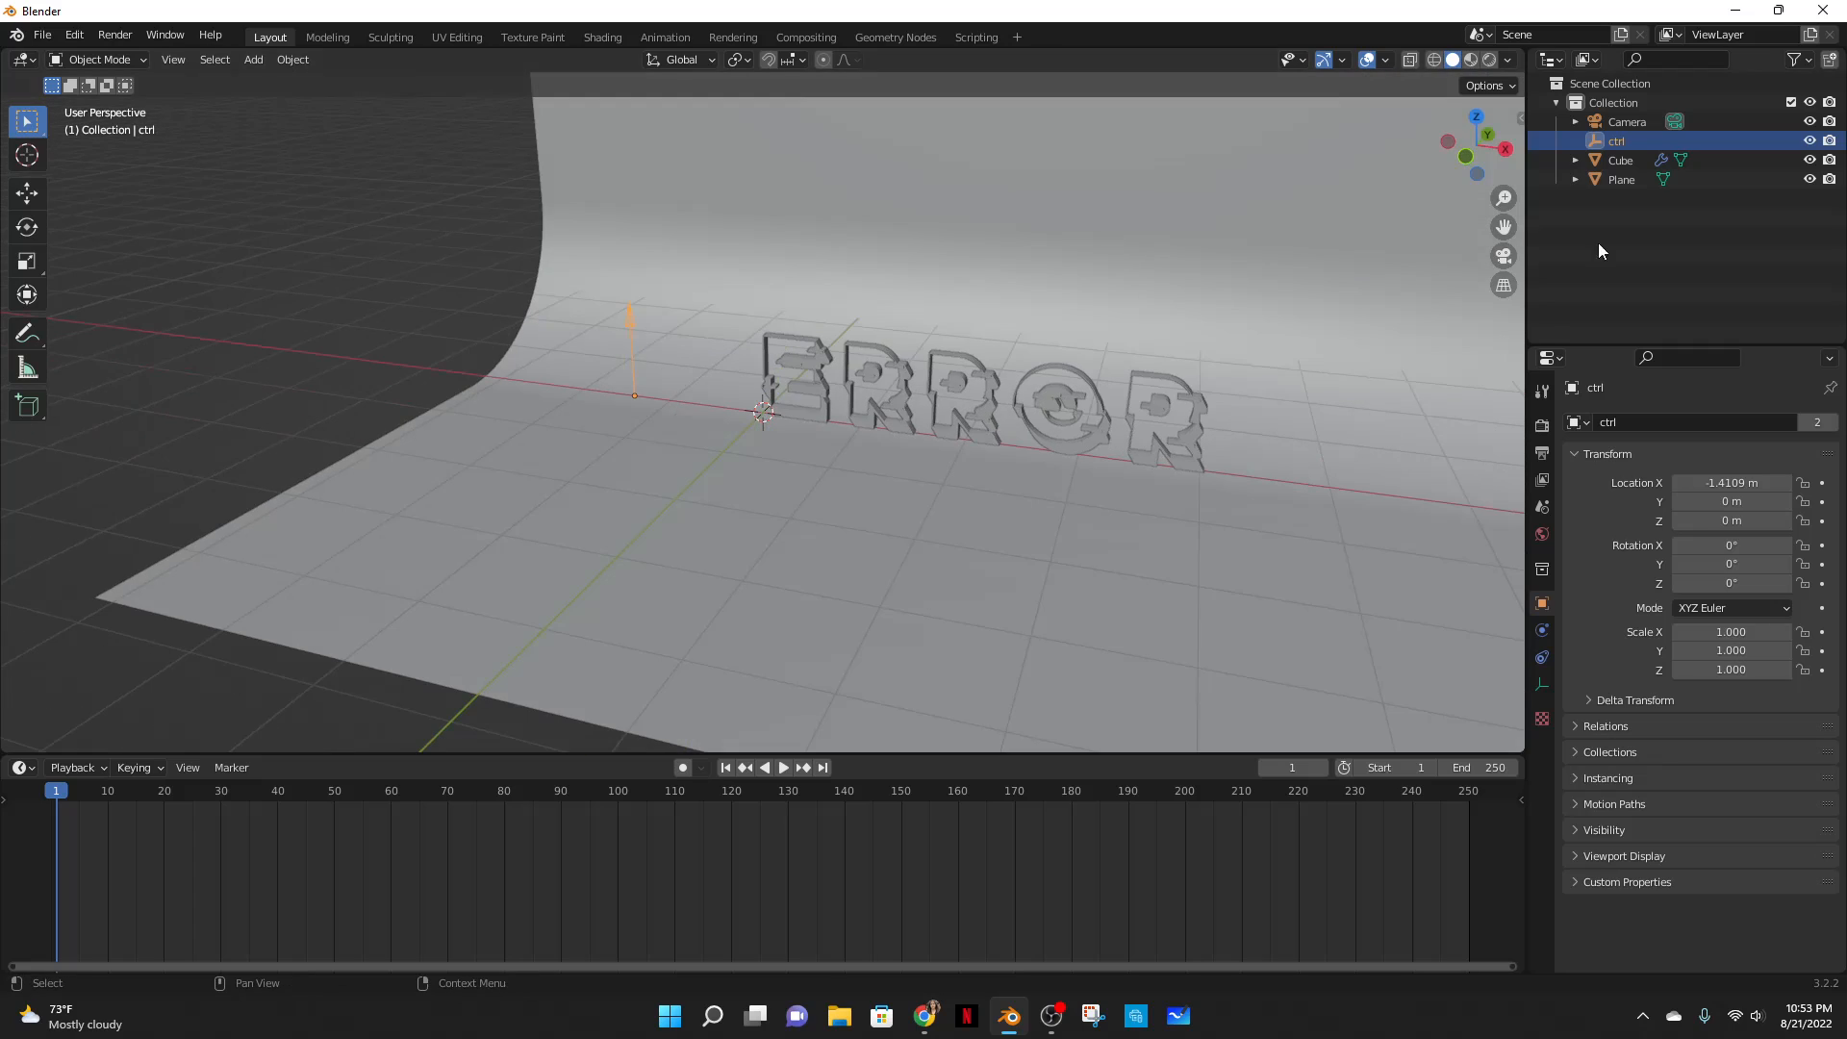
# - Show the ctrl empty's transform values beside the viewport and set the animation's end frame to 80
pyautogui.scroll(-4, 1246, 460)
pyautogui.press('n')
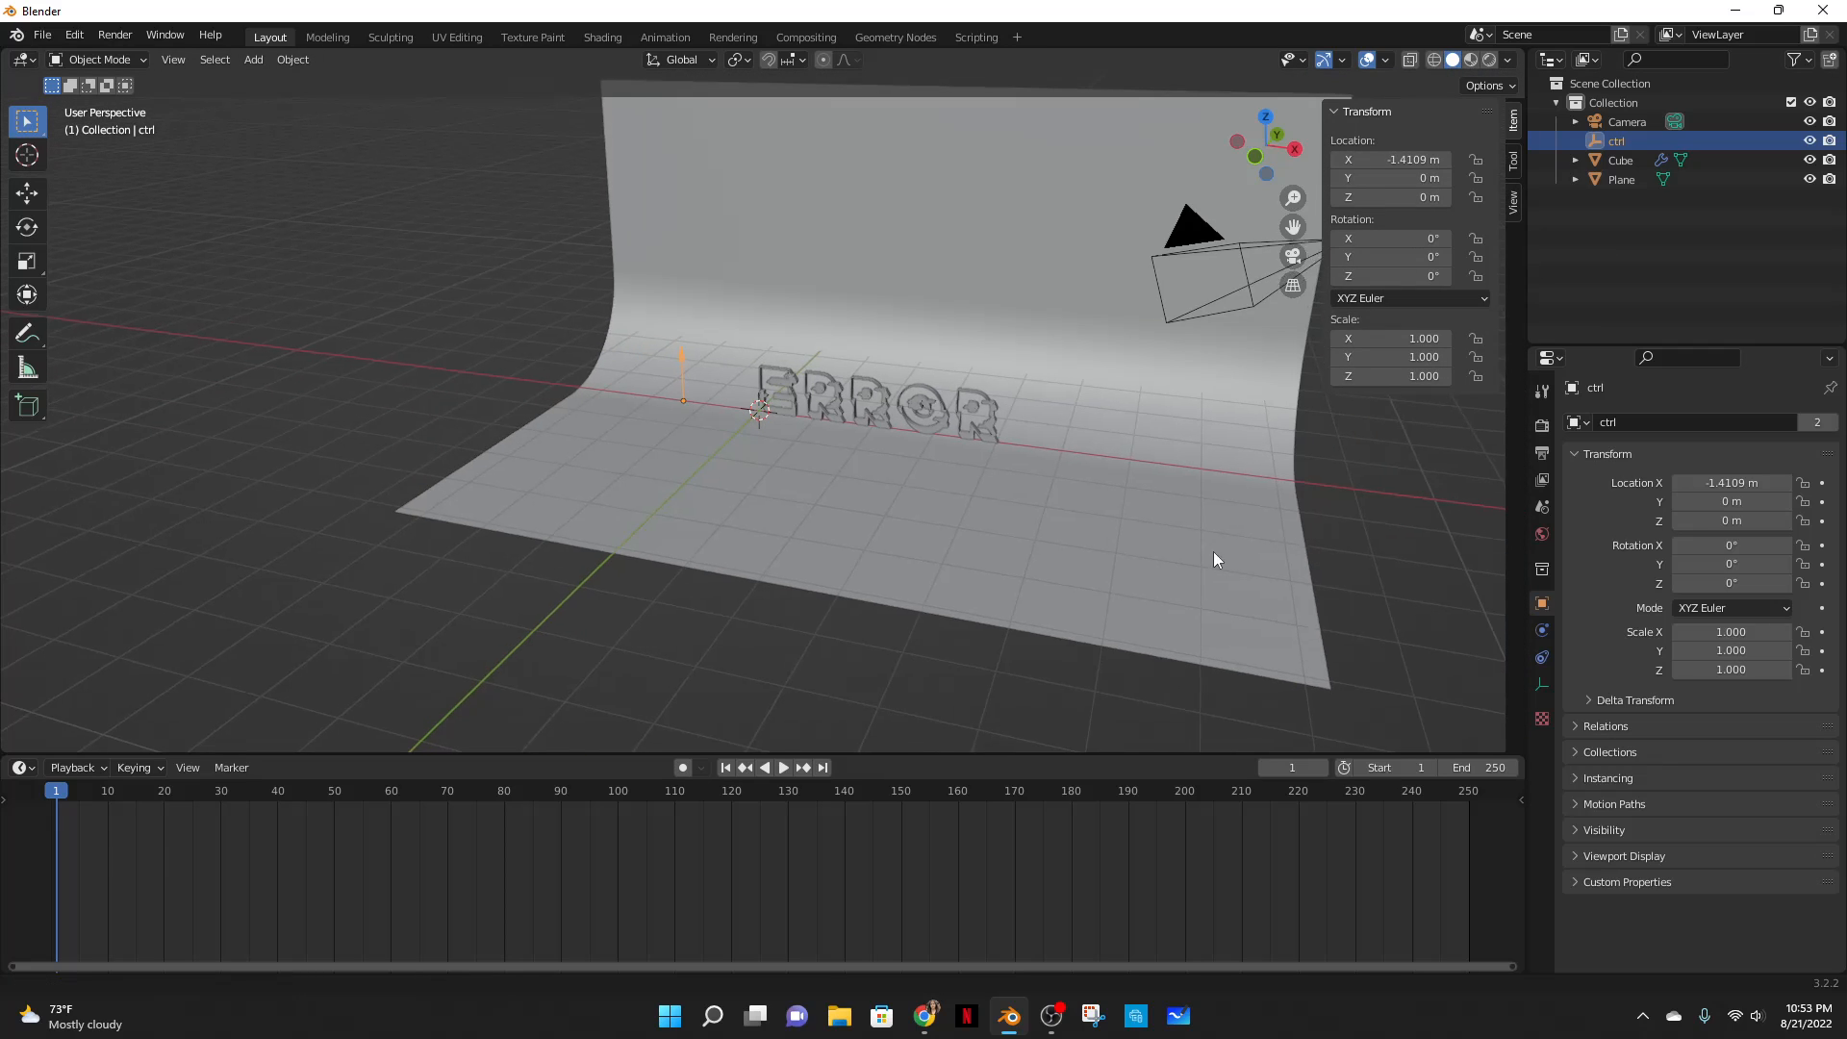
pyautogui.moveTo(1216, 561); pyautogui.dragTo(1058, 568, button='middle')
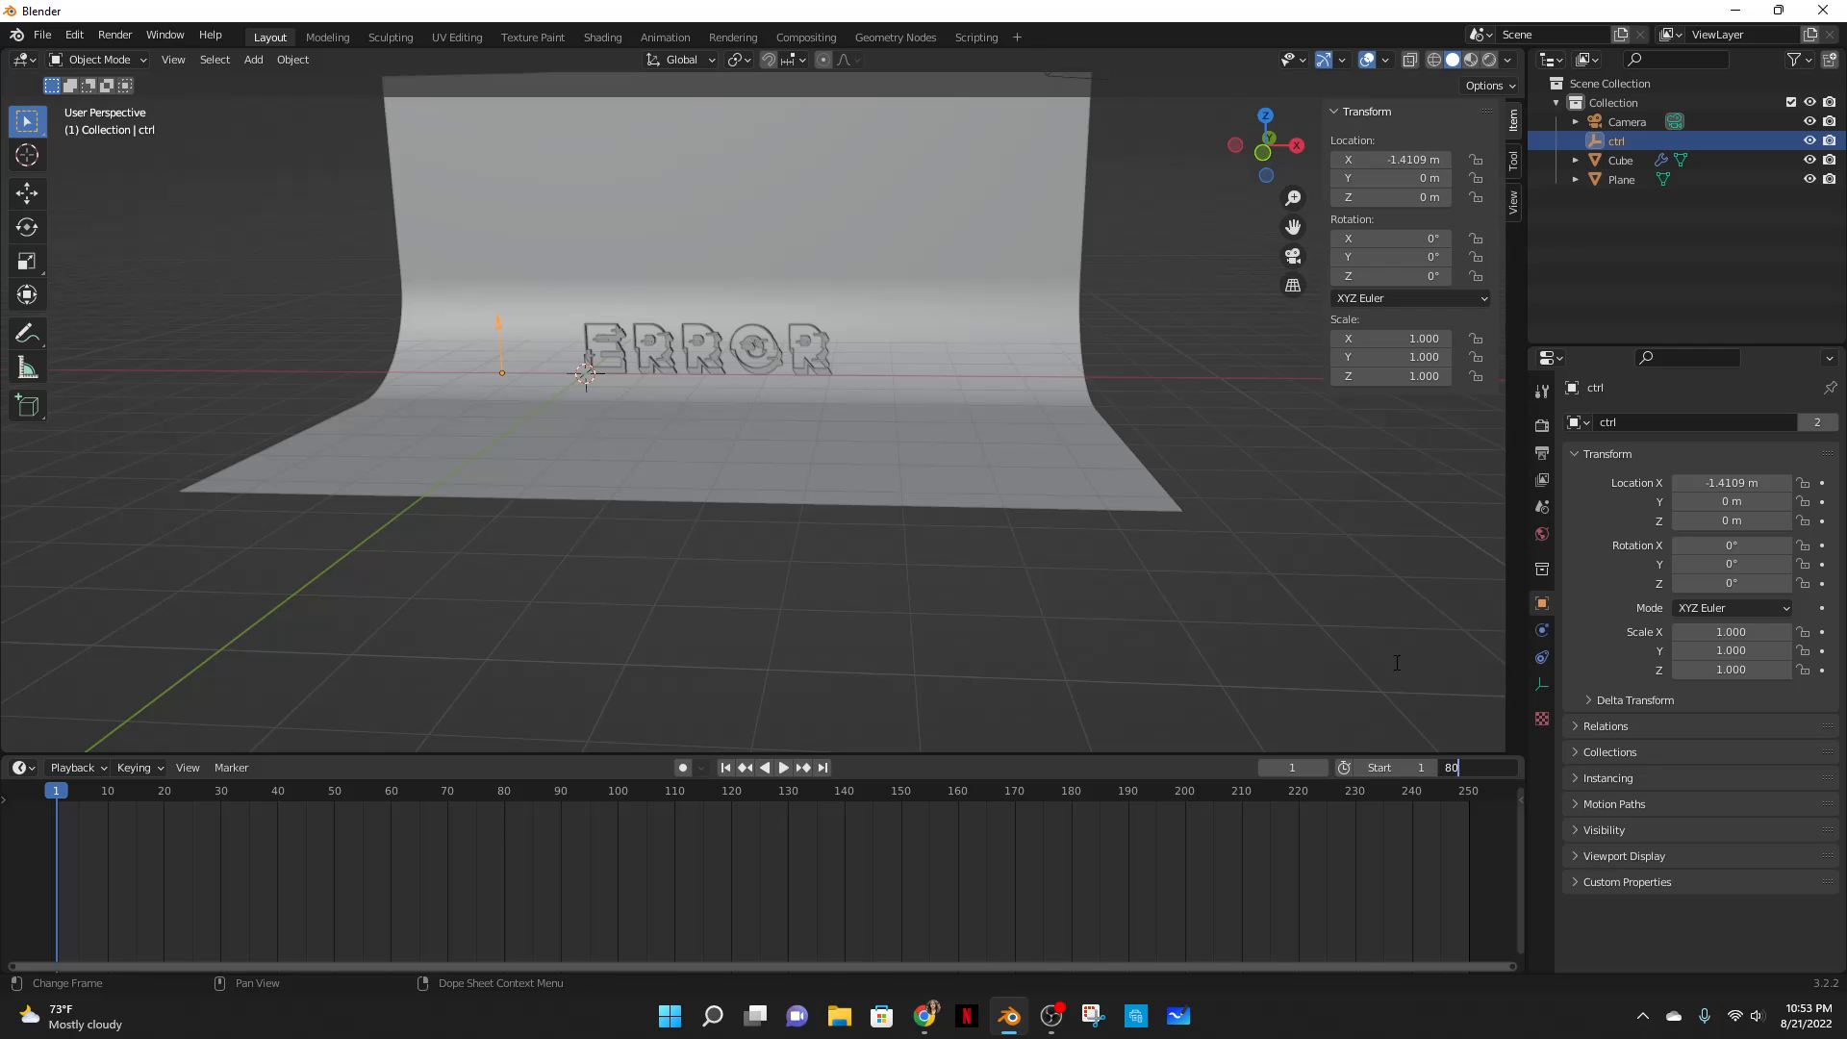
pyautogui.press('Return')
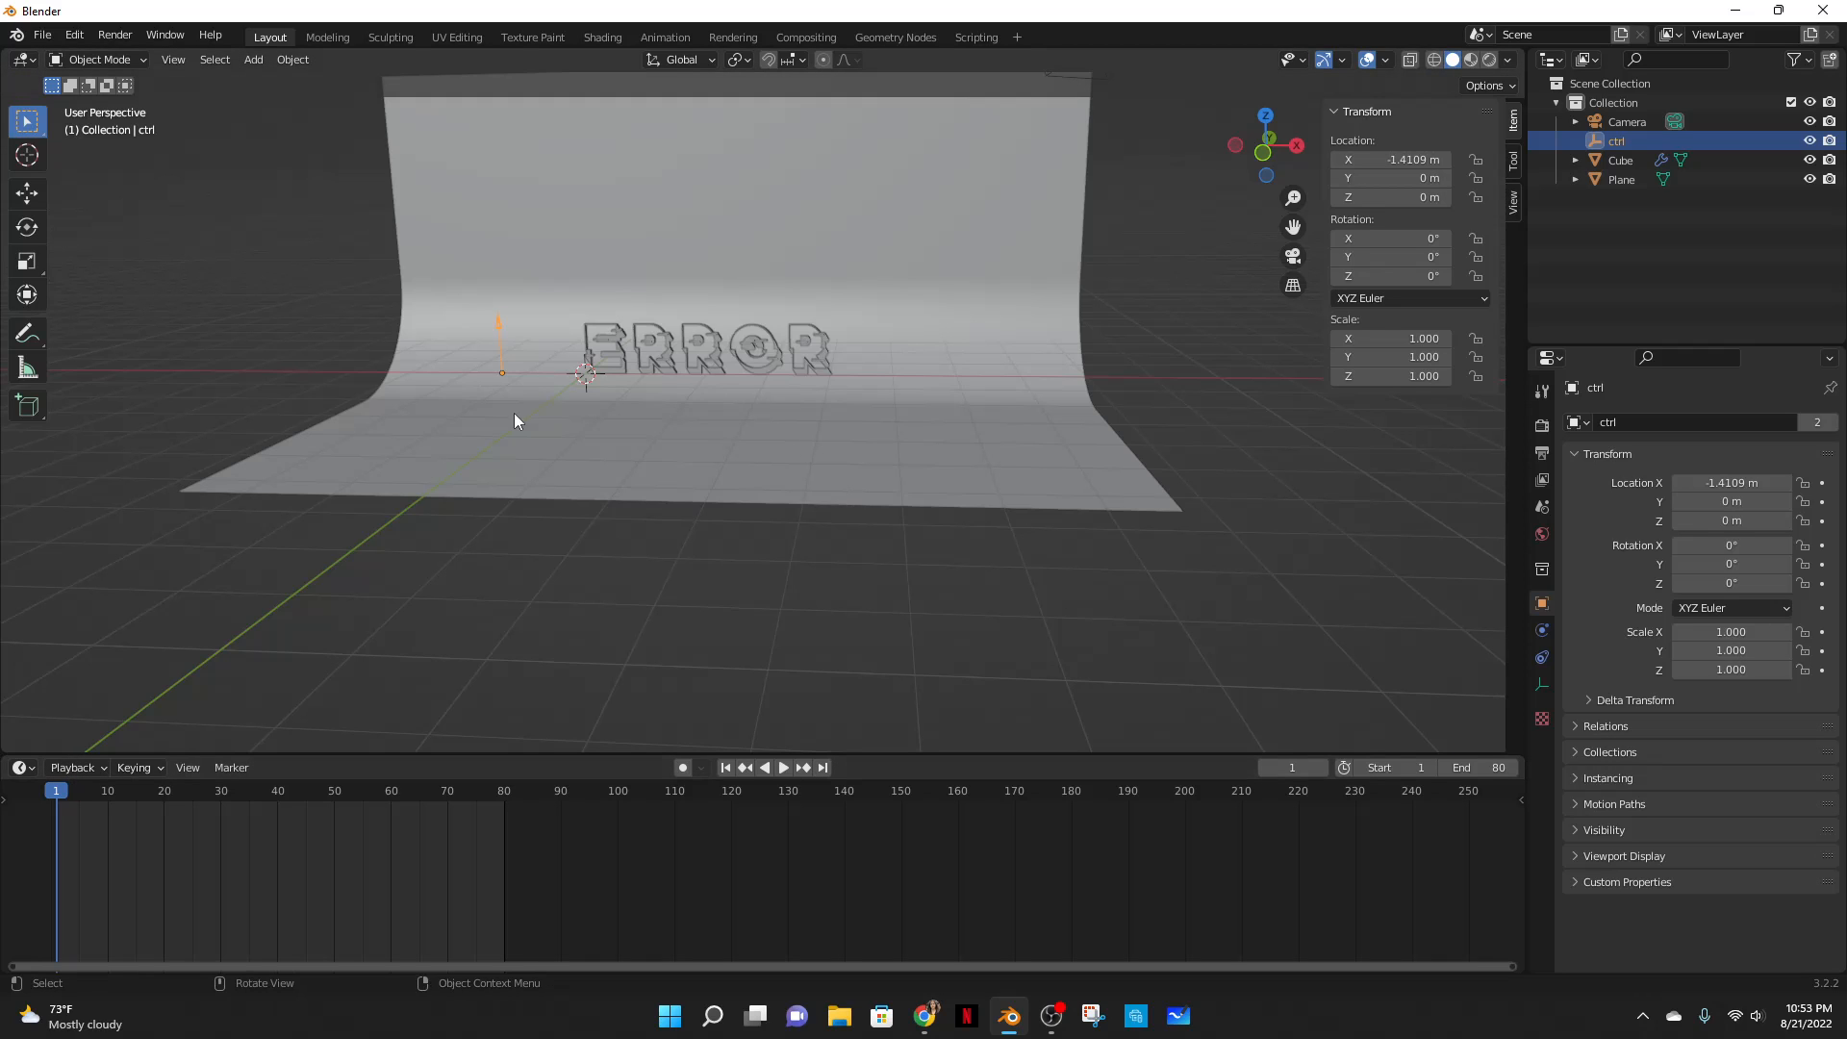
# - Move the ctrl empty along X to about -1.10 m, before the E, and keyframe its location at frame 1
pyautogui.scroll(4, 789, 399)
pyautogui.scroll(-2, 827, 427)
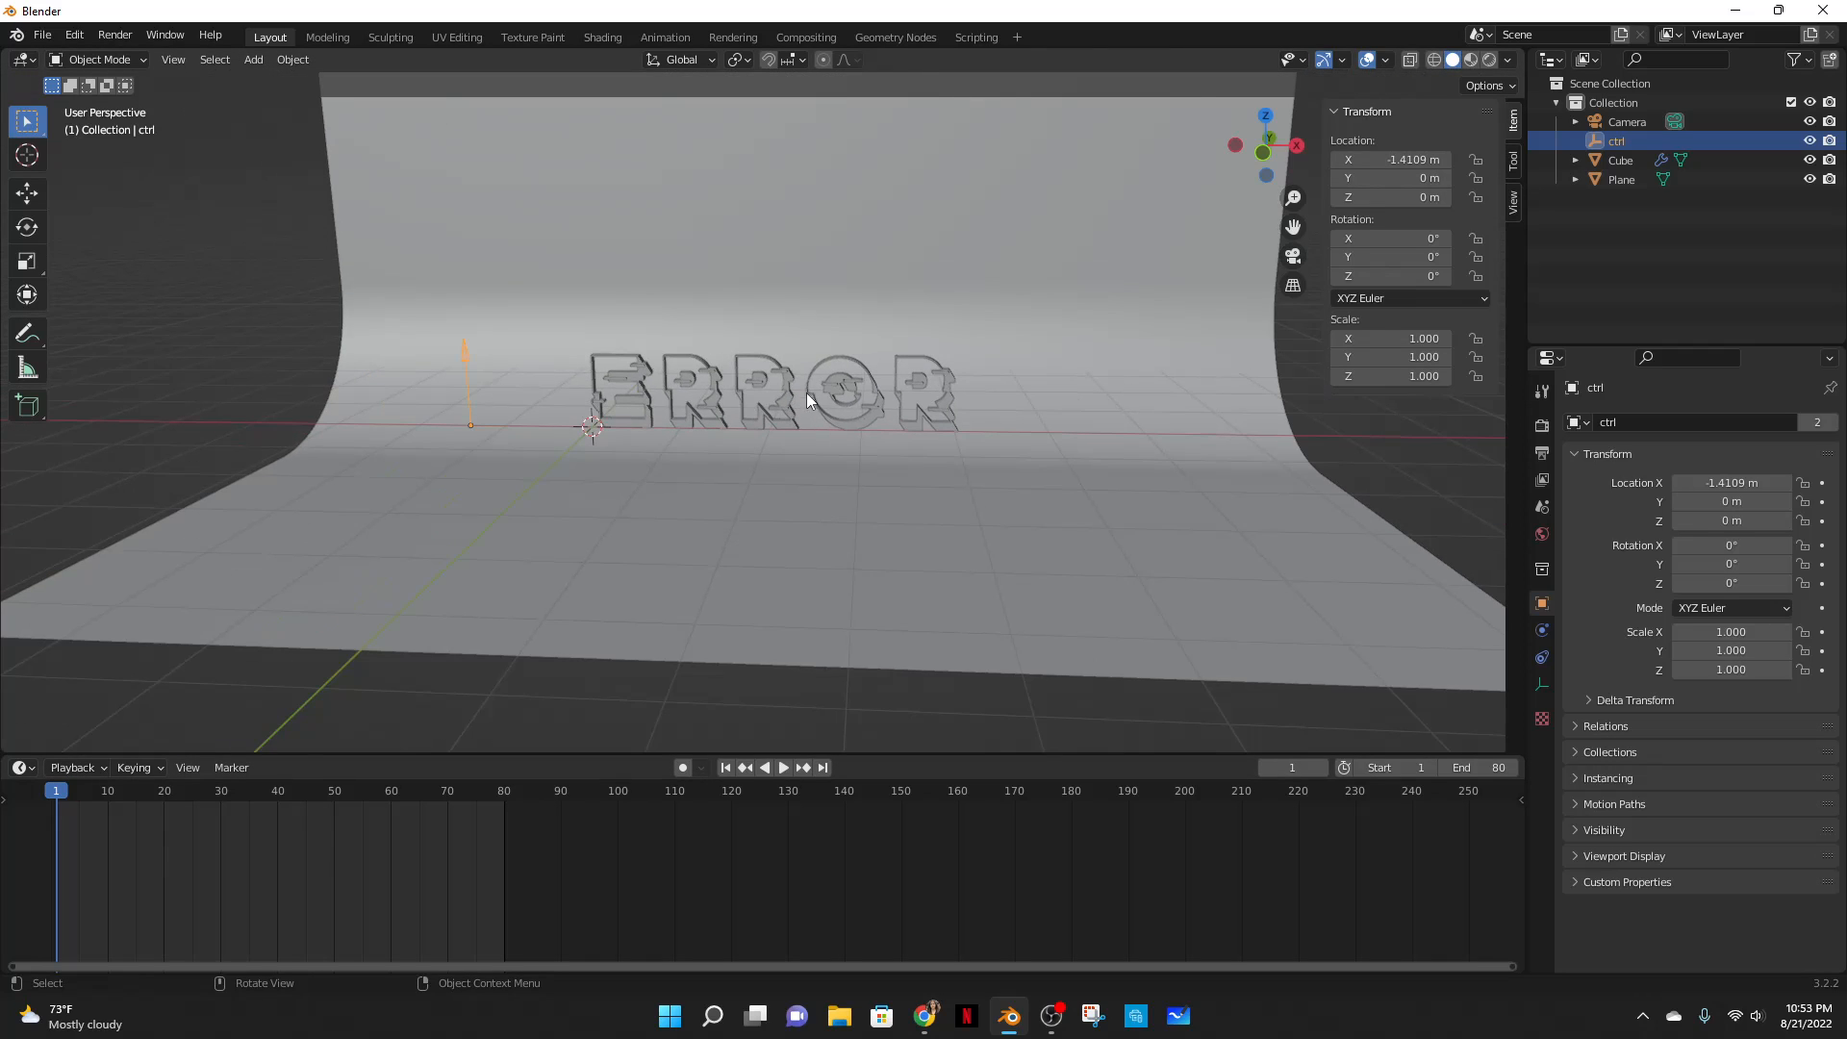
pyautogui.press('g')
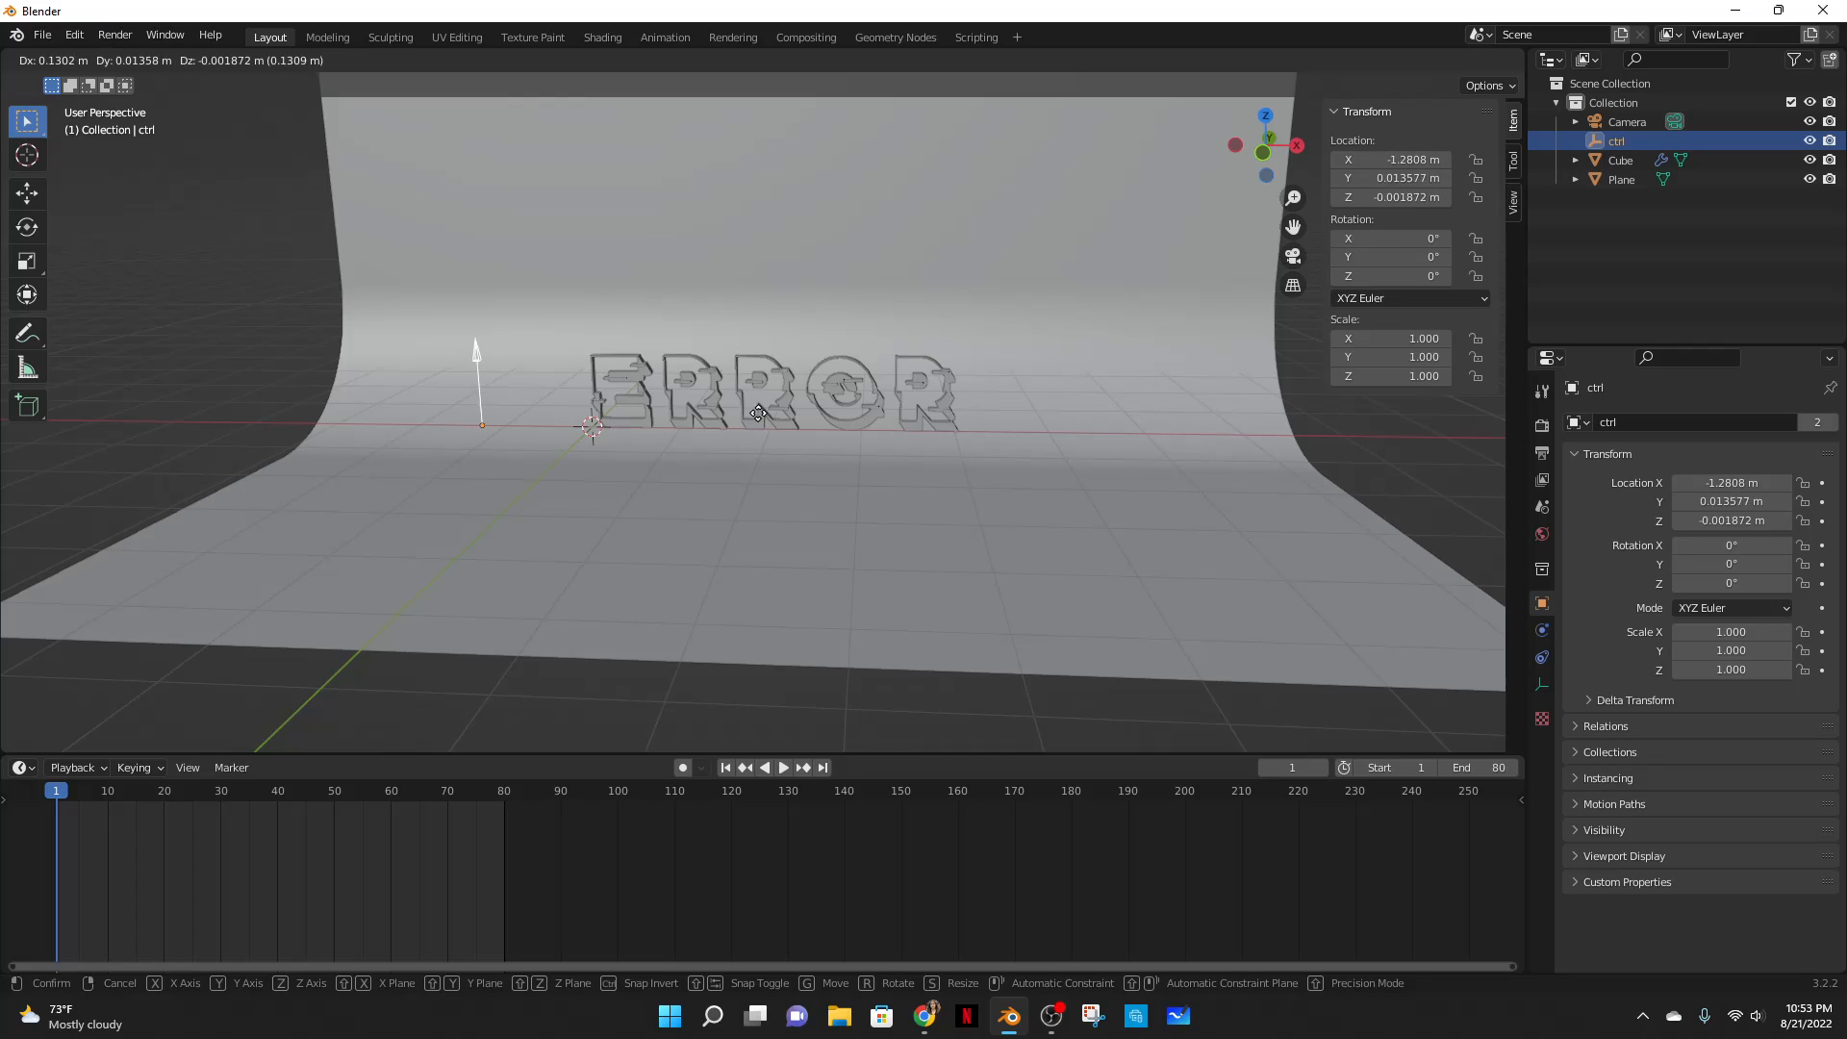
pyautogui.press('x')
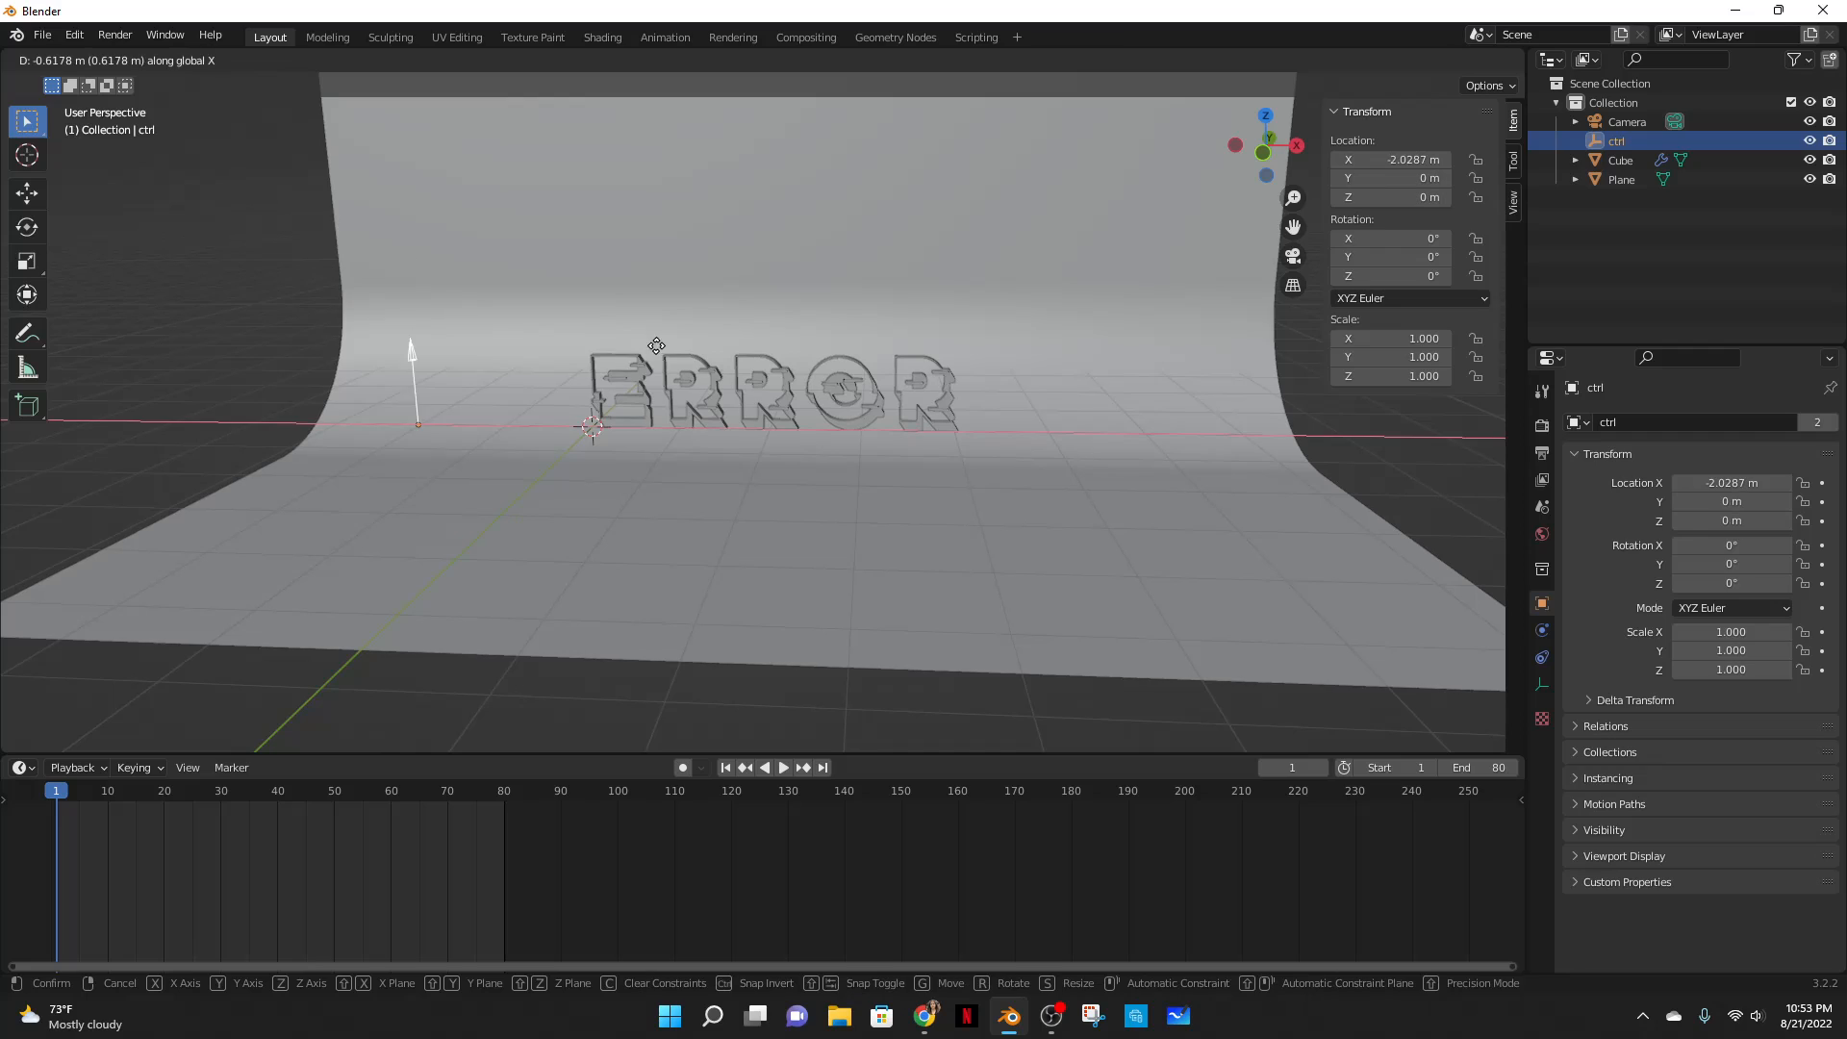
pyautogui.click(736, 398)
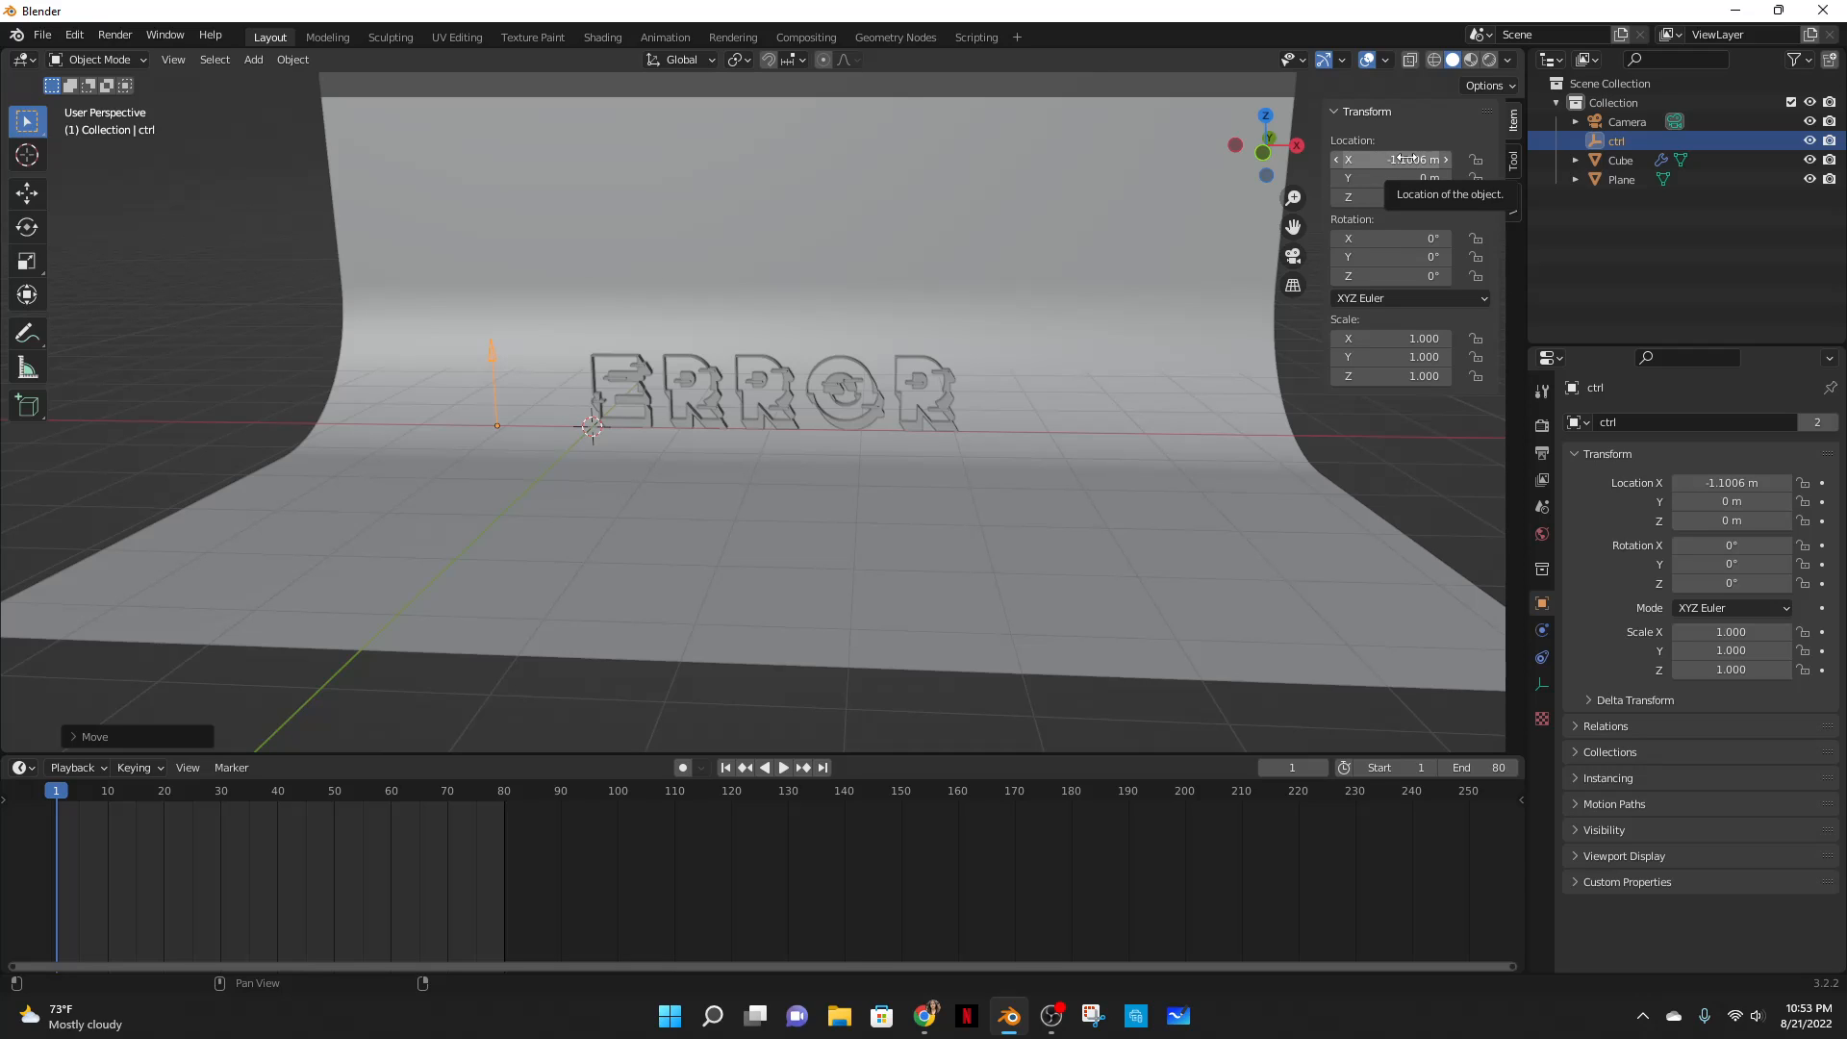
pyautogui.press('i')
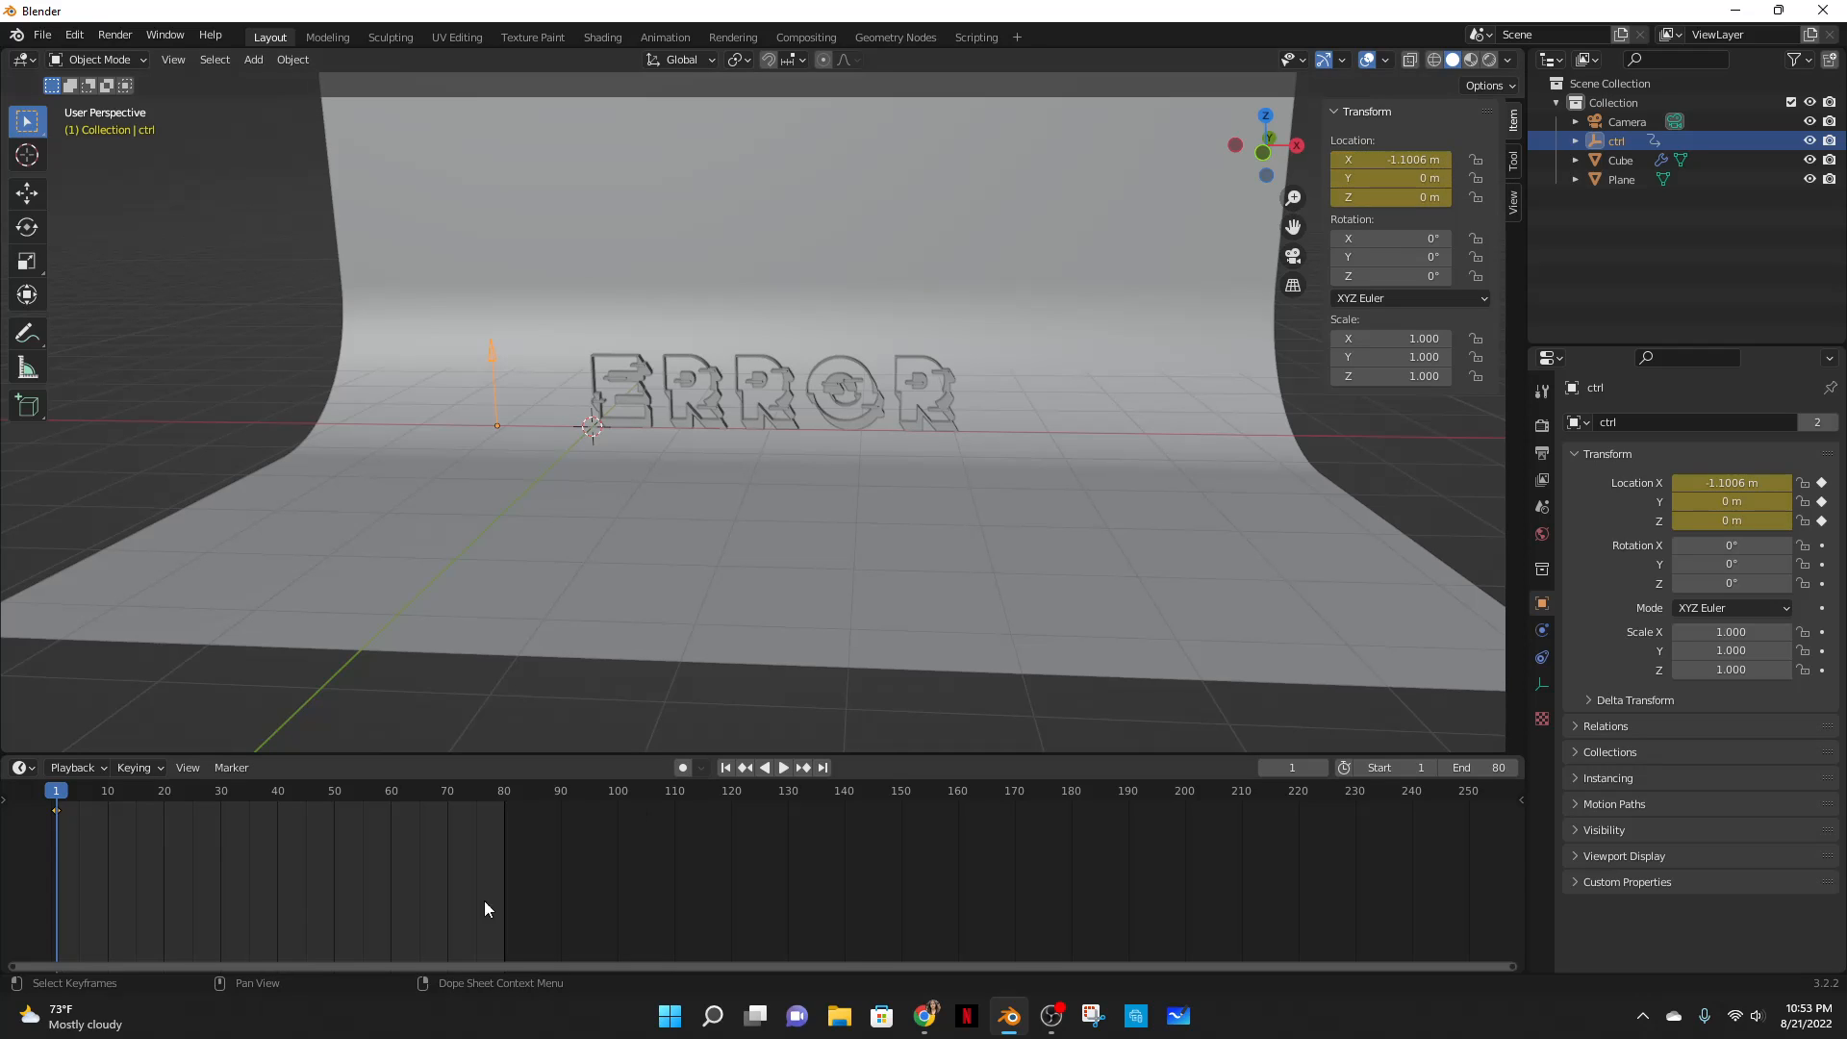
# - At frame 80, move the ctrl empty along X to about 4.48 m, past the last R, and keyframe its location
pyautogui.moveTo(150, 849); pyautogui.dragTo(47, 794)
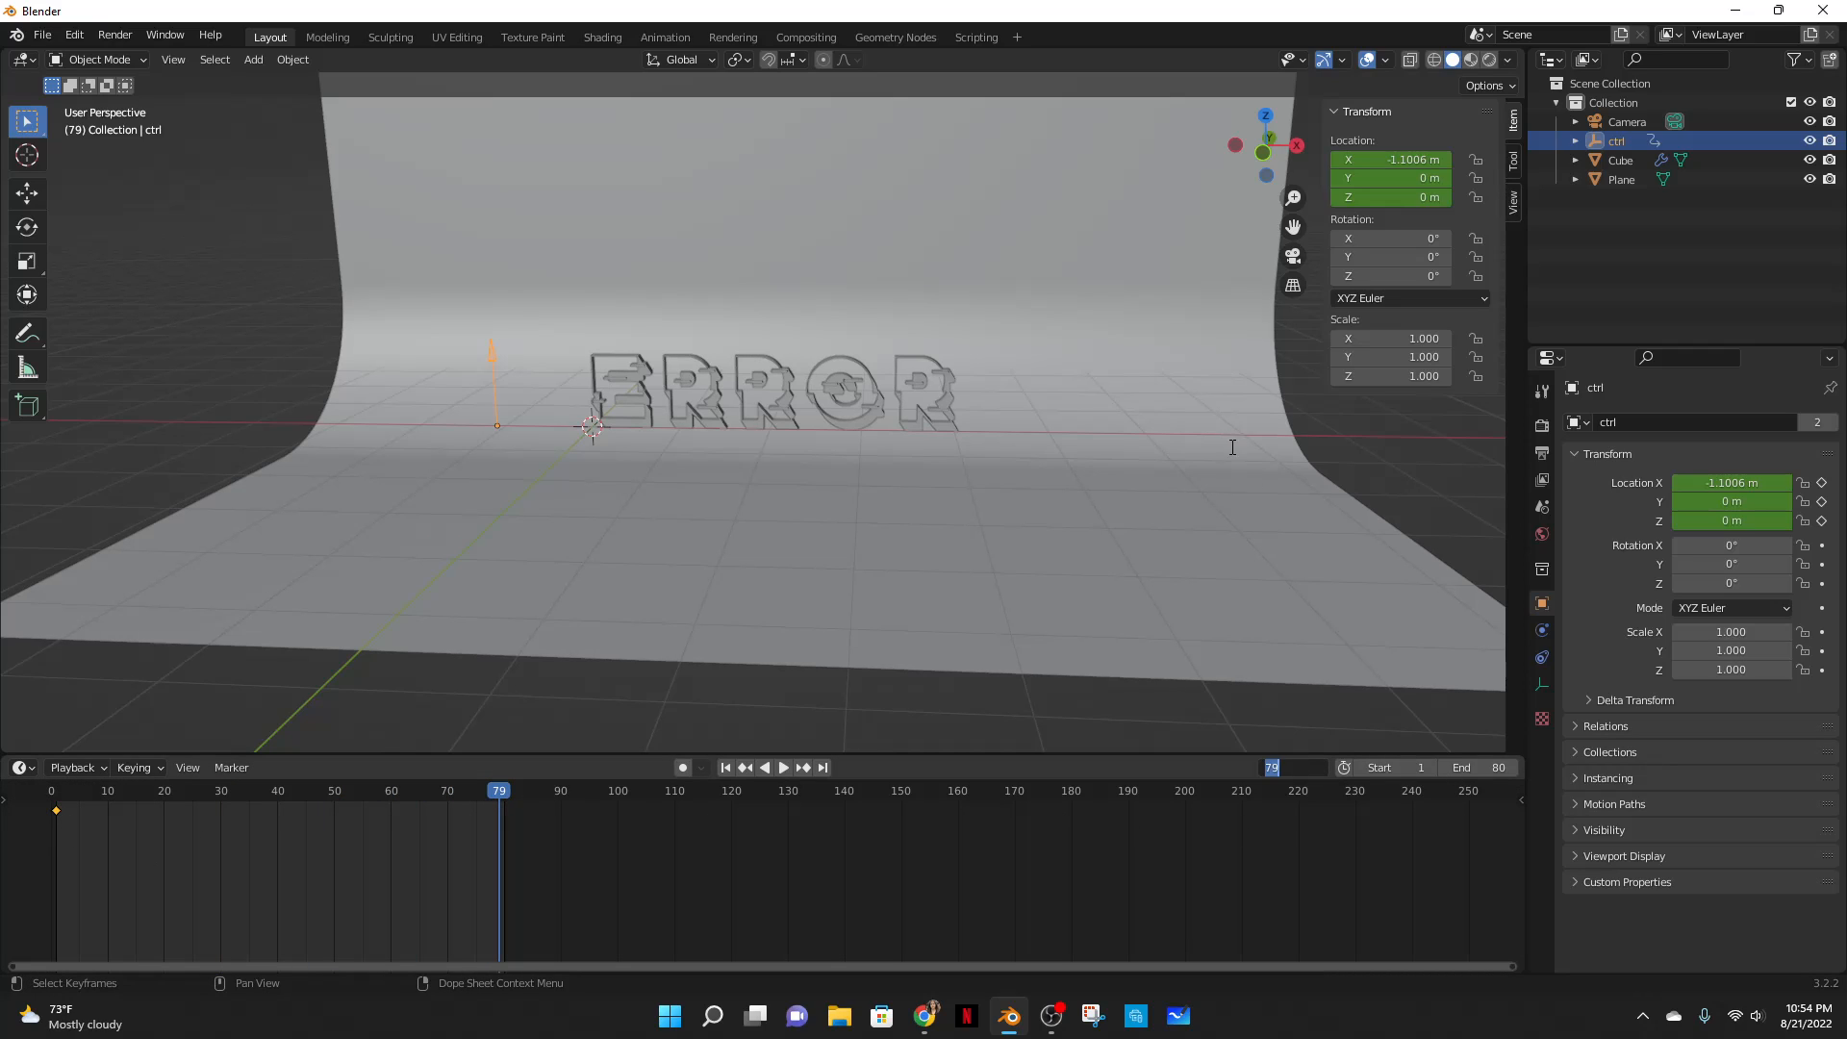
pyautogui.press('Return')
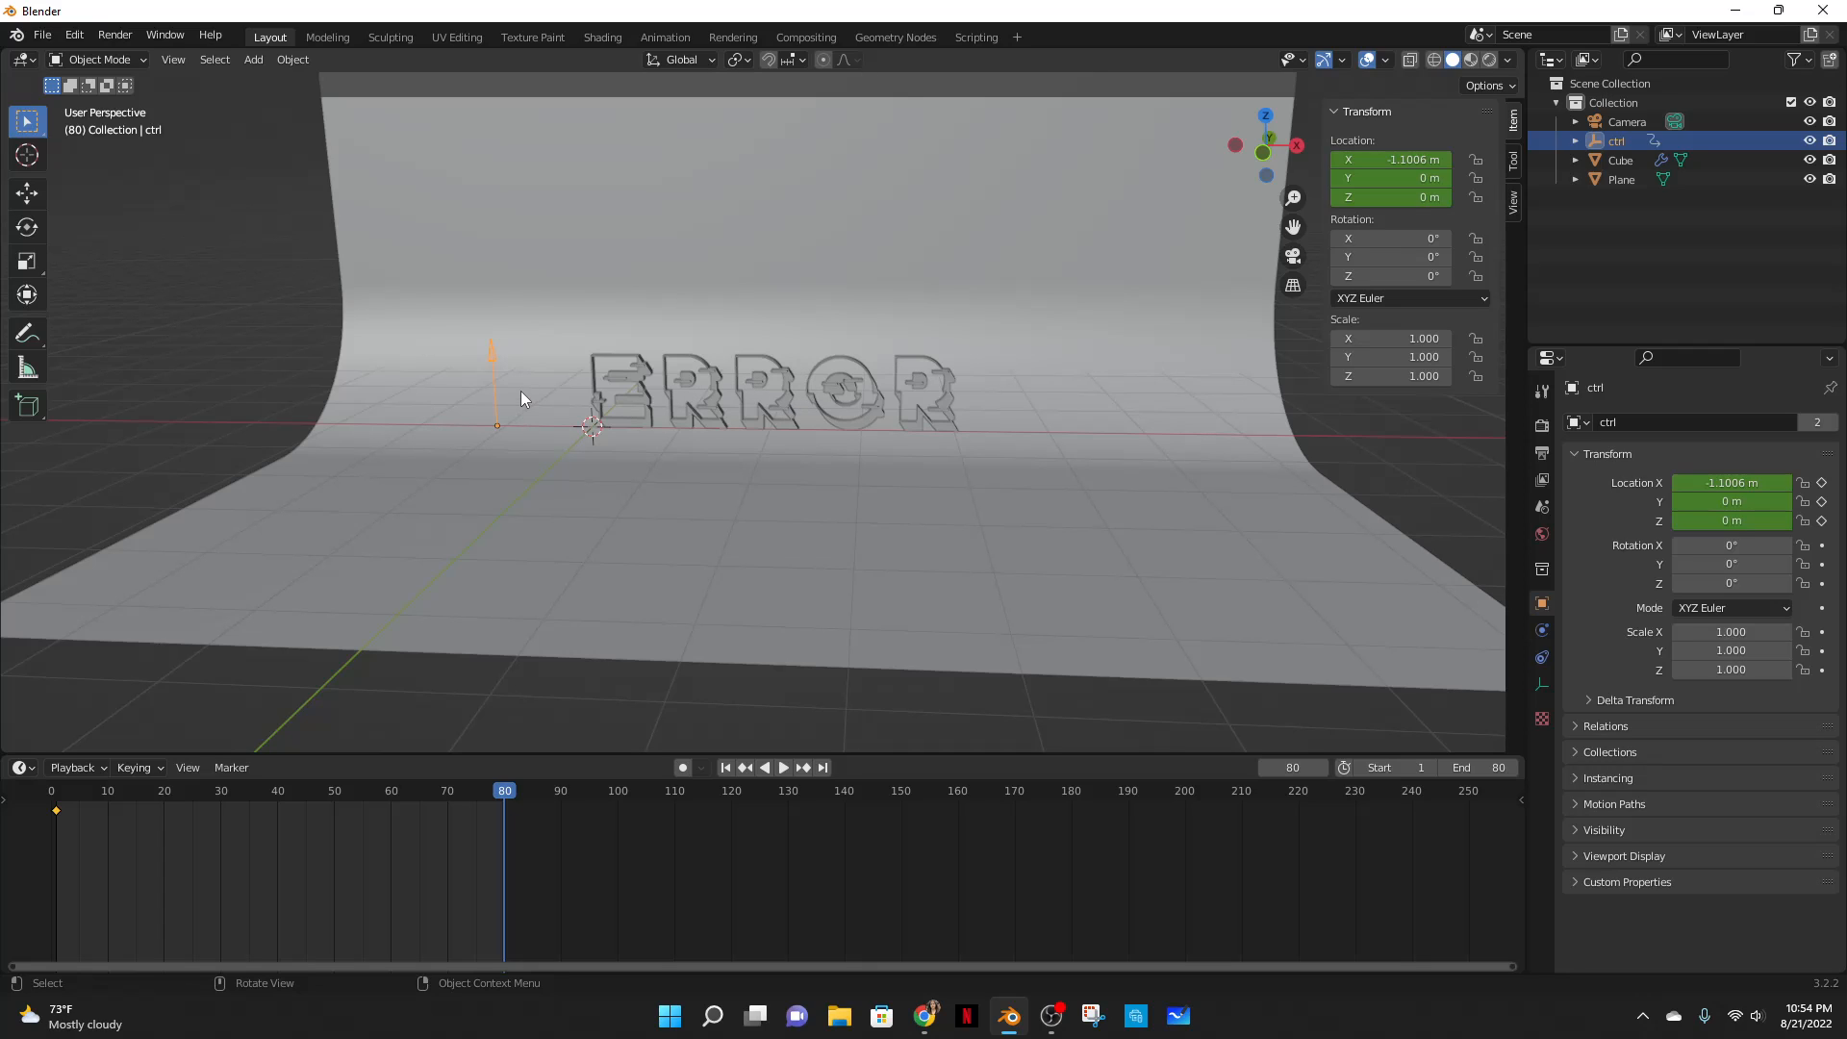
pyautogui.press('g')
pyautogui.press('x')
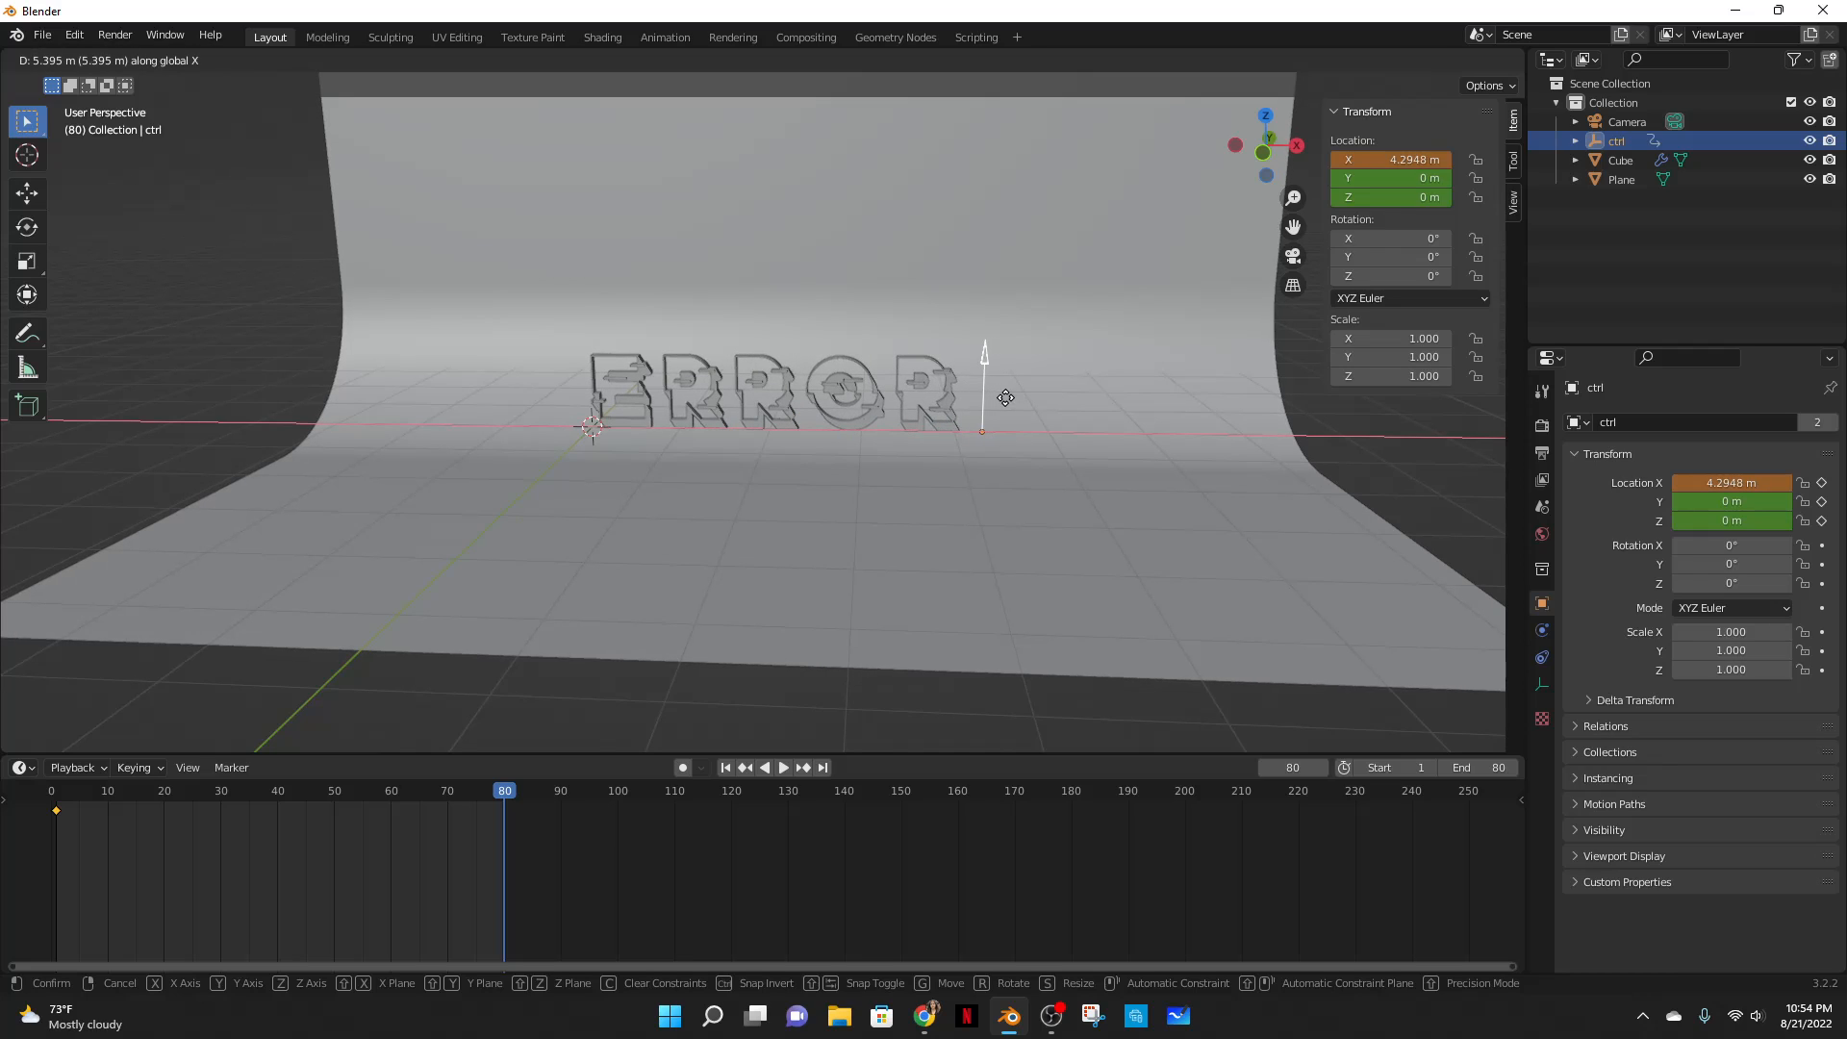
pyautogui.click(1015, 408)
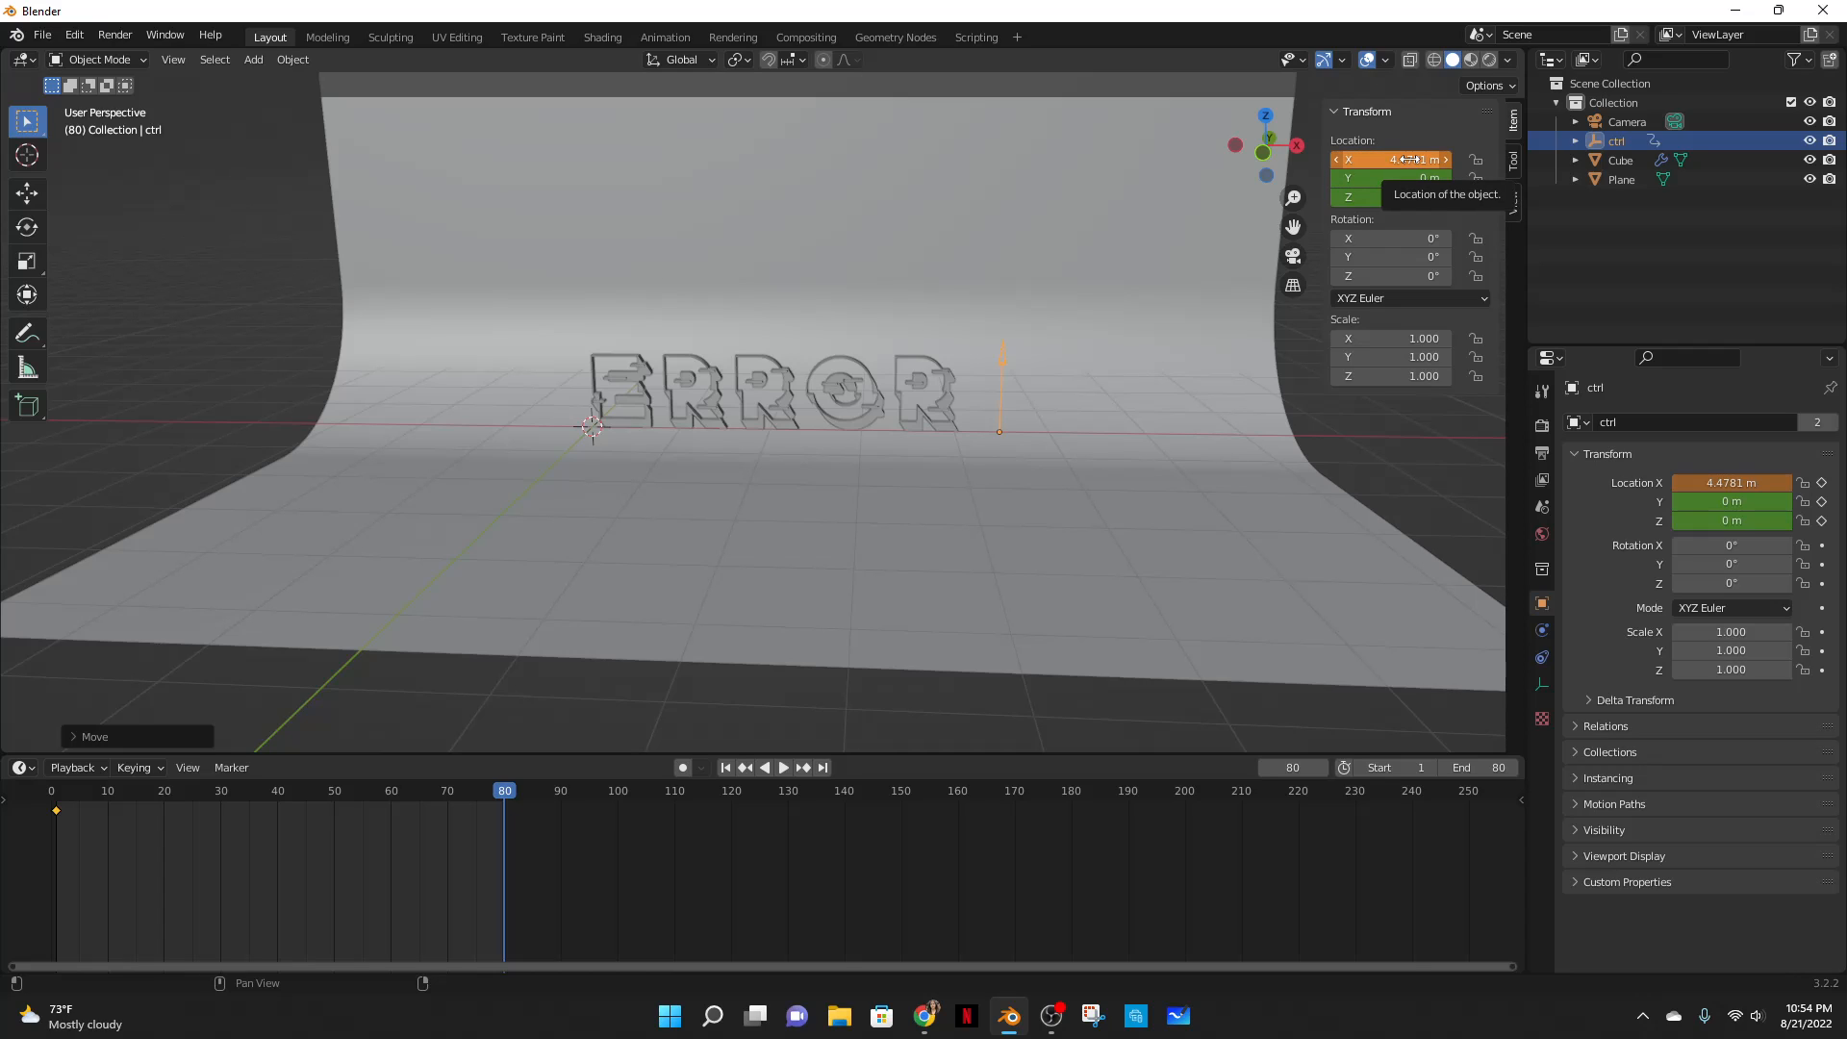
pyautogui.press('i')
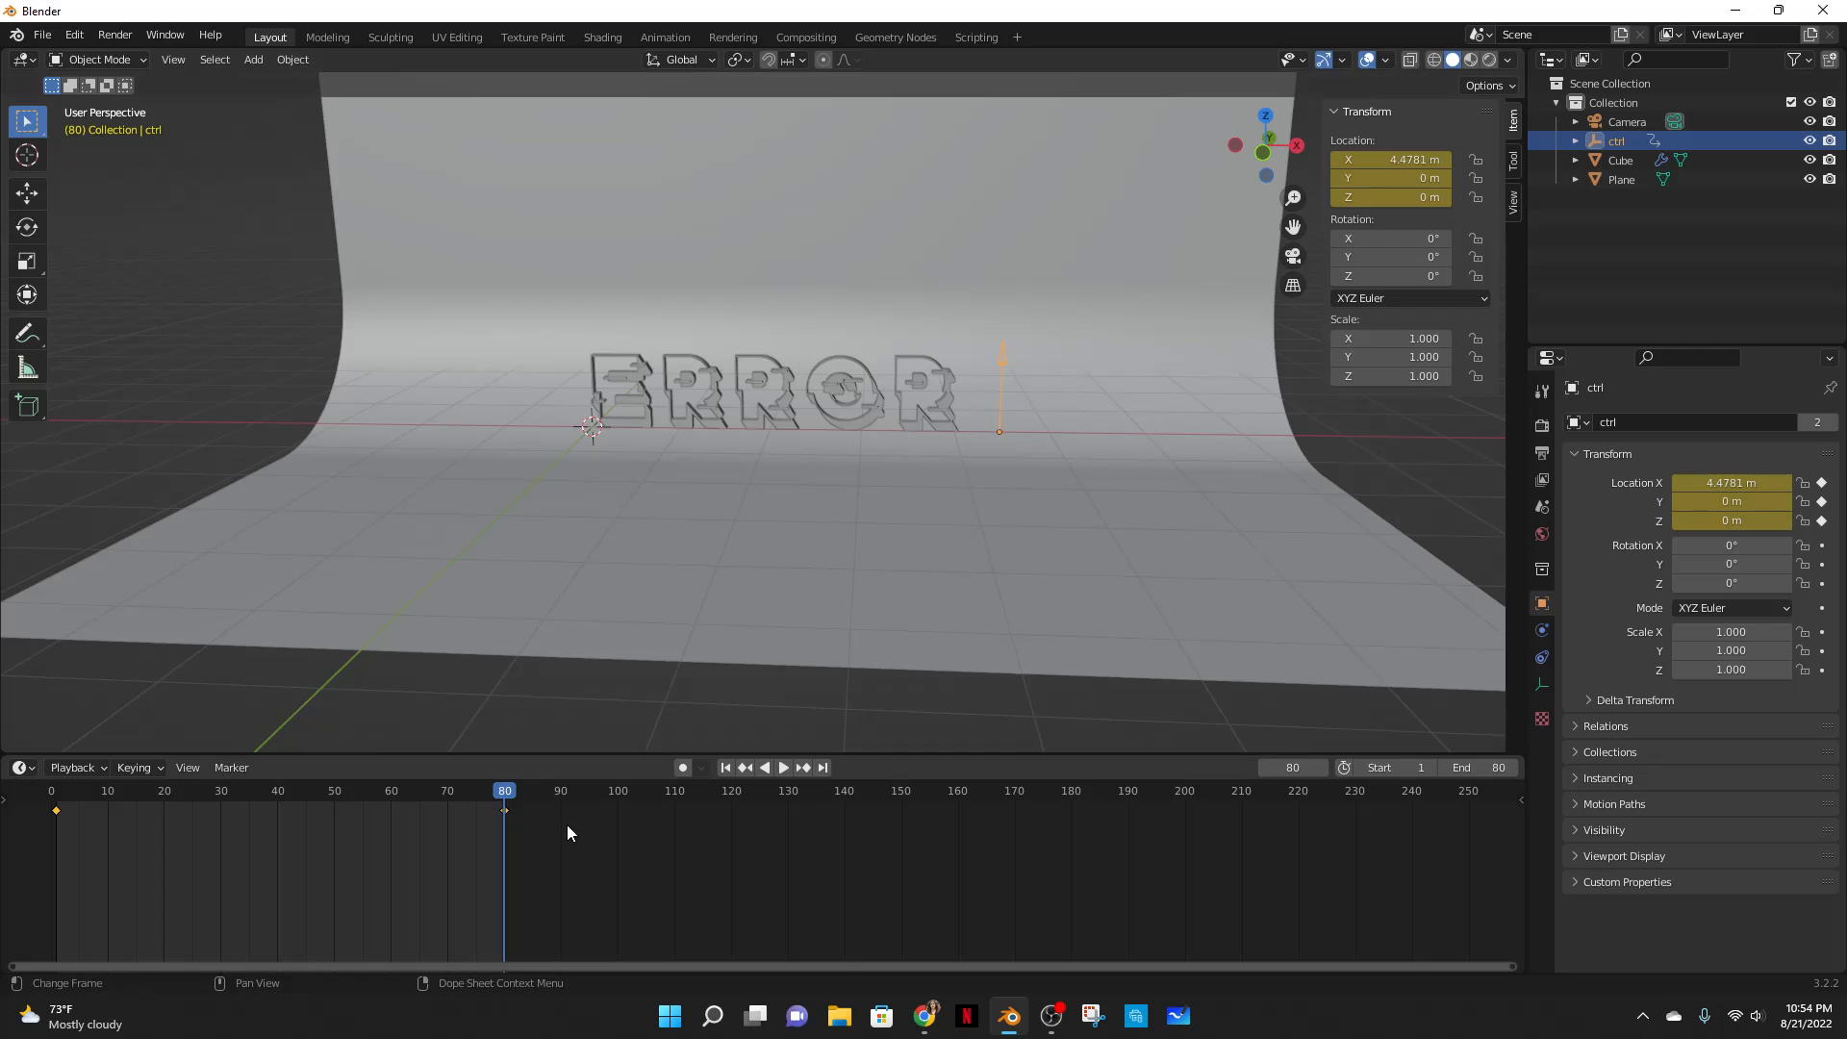
# - Play the animation in the Geometry Nodes workspace and select the ERROR text to show its Multiply node
pyautogui.click(785, 768)
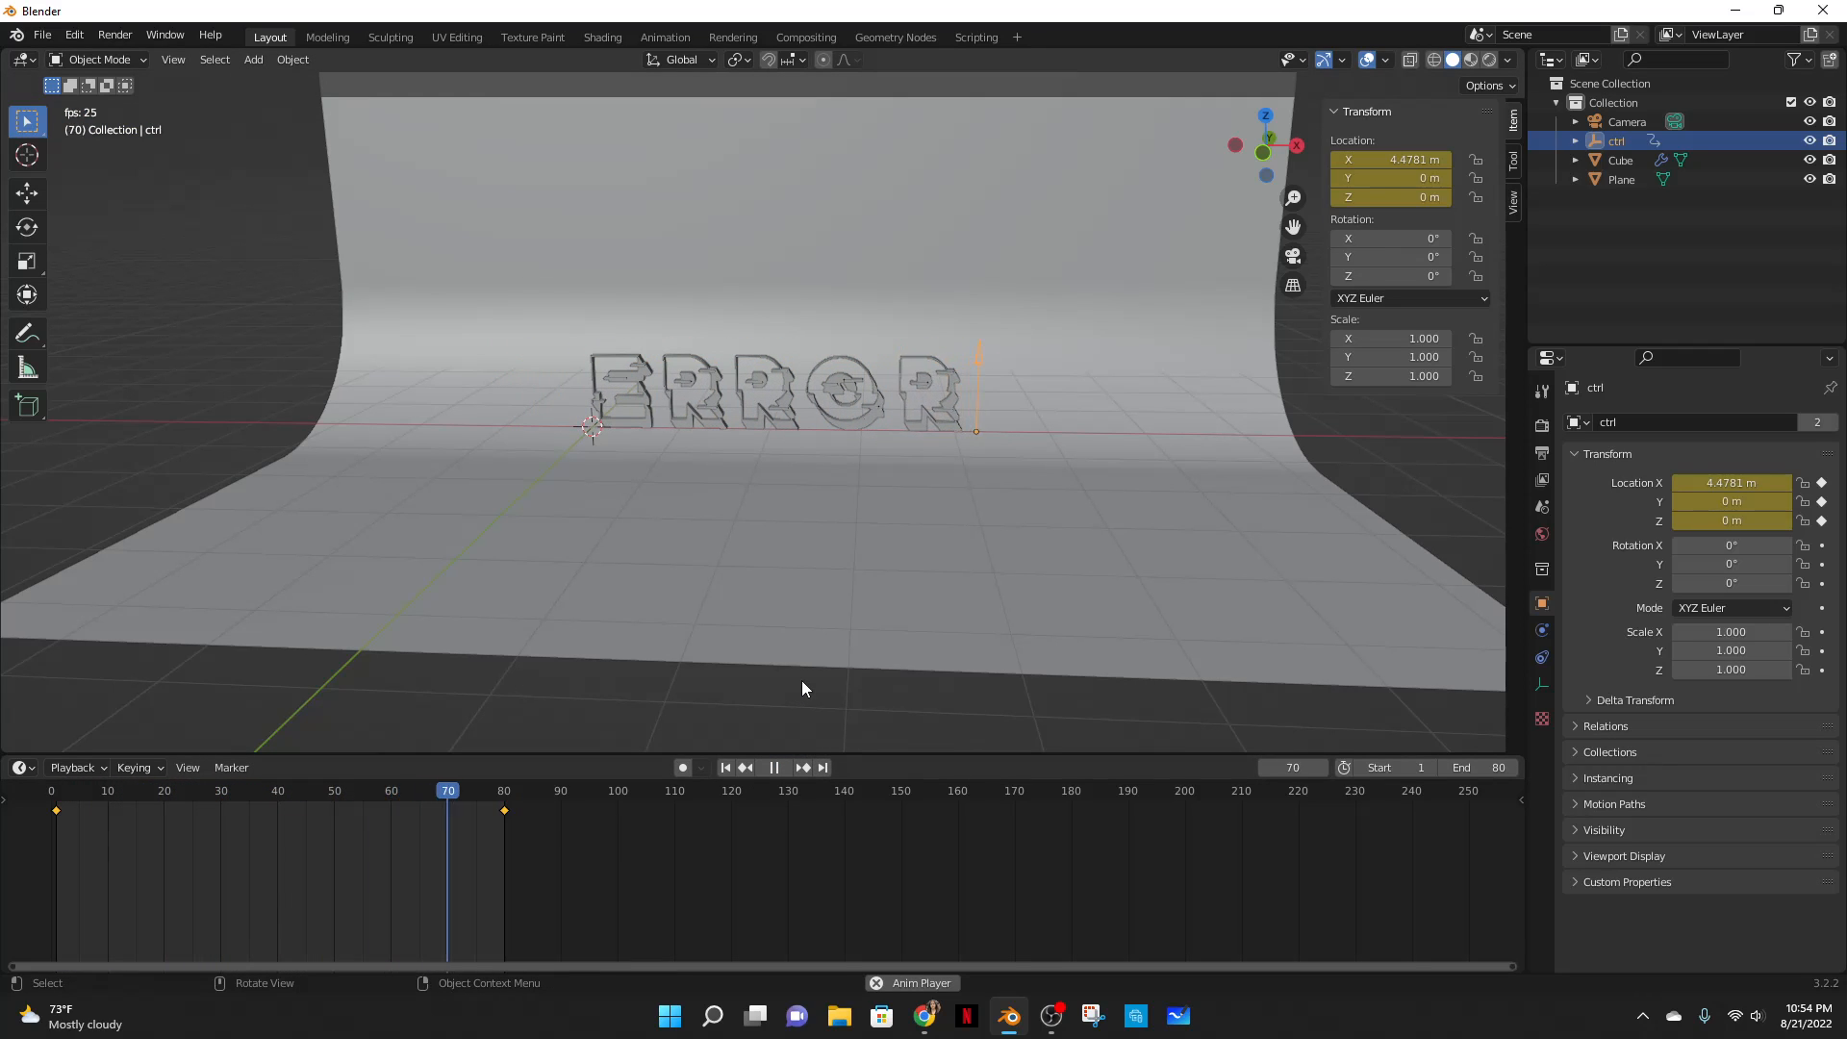
pyautogui.click(869, 34)
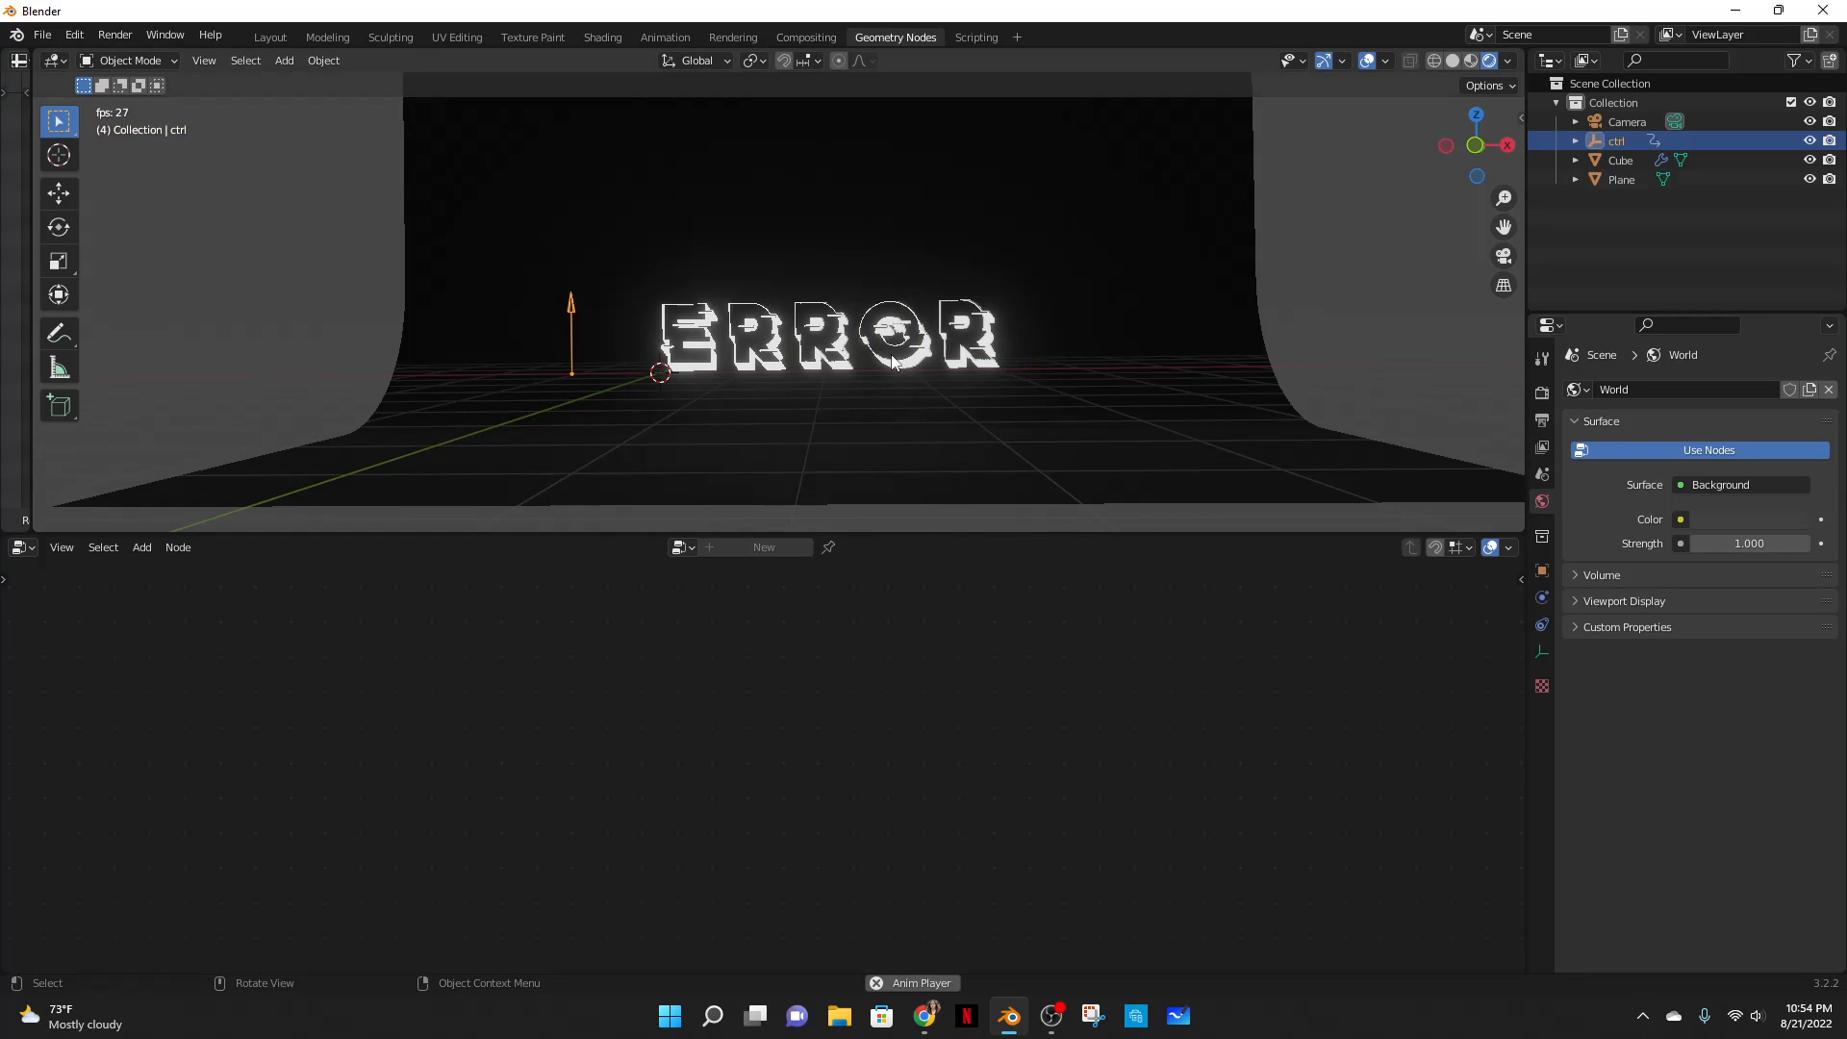
pyautogui.click(892, 360)
pyautogui.moveTo(1375, 736); pyautogui.dragTo(1301, 736, button='middle')
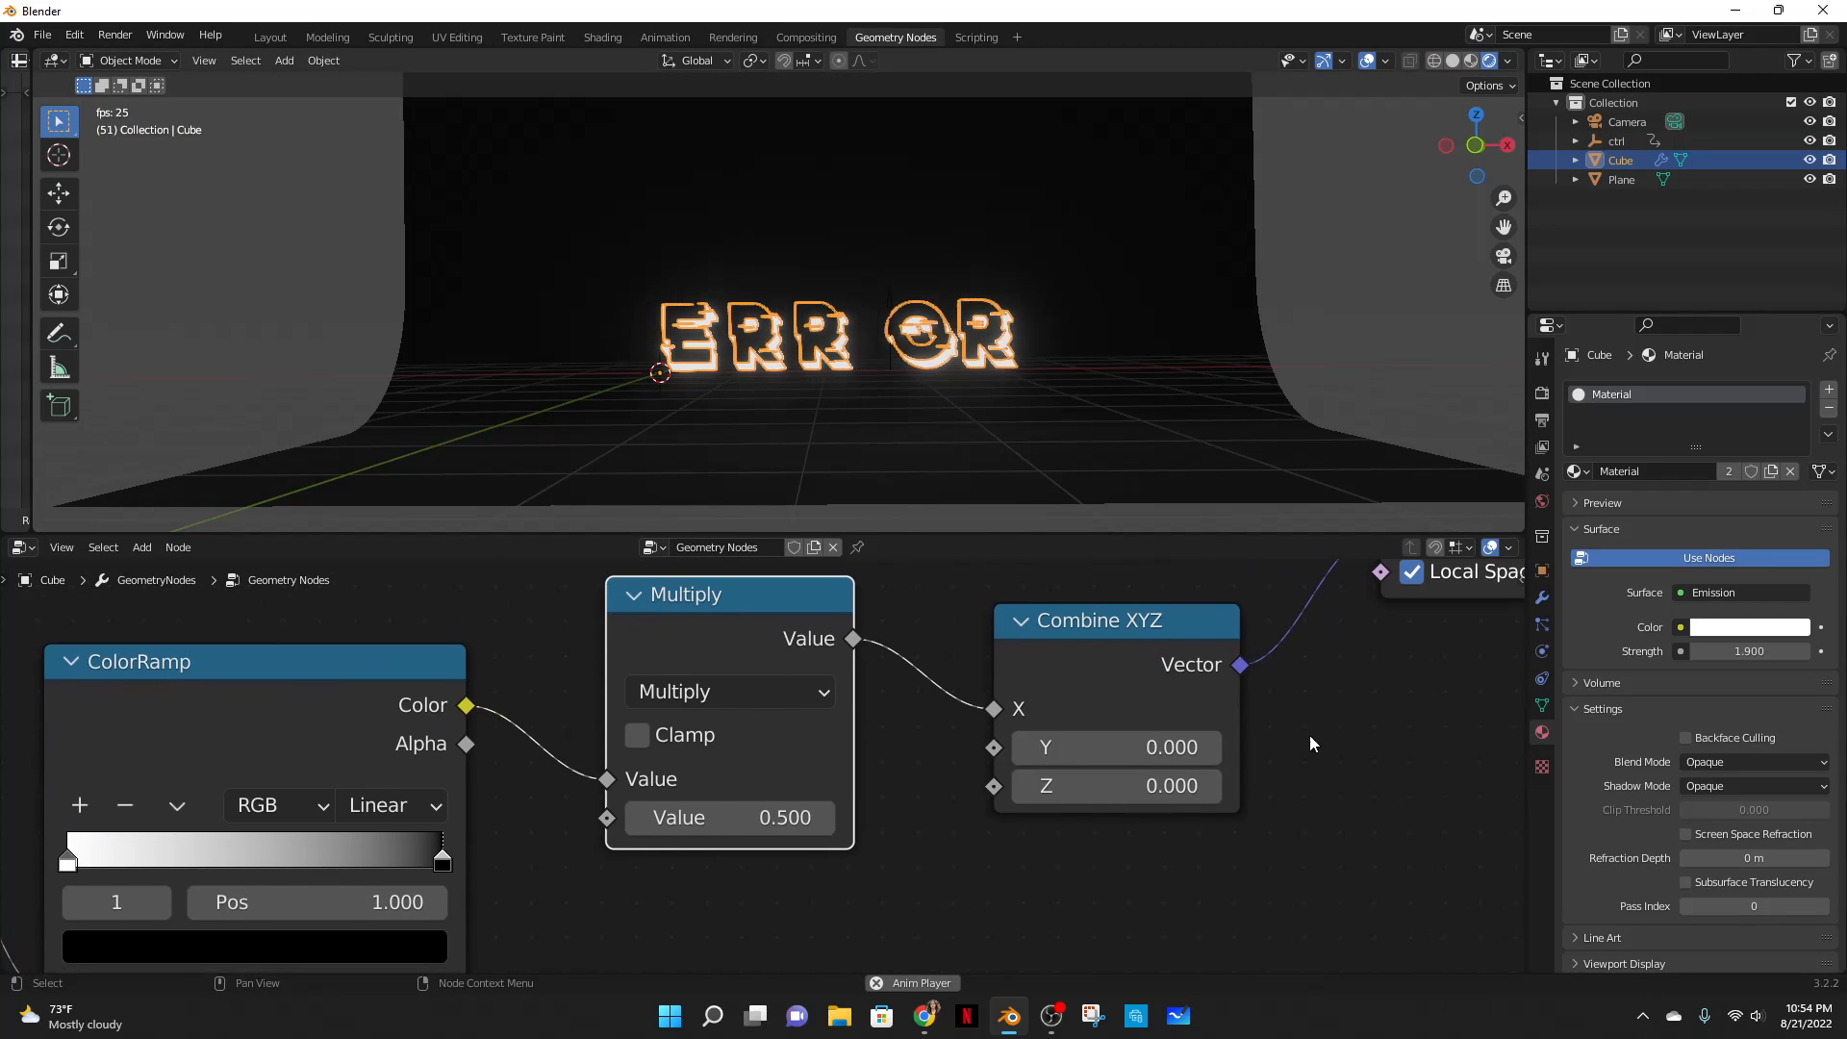
pyautogui.scroll(2, 1057, 775)
pyautogui.moveTo(1068, 818); pyautogui.dragTo(1092, 793, button='middle')
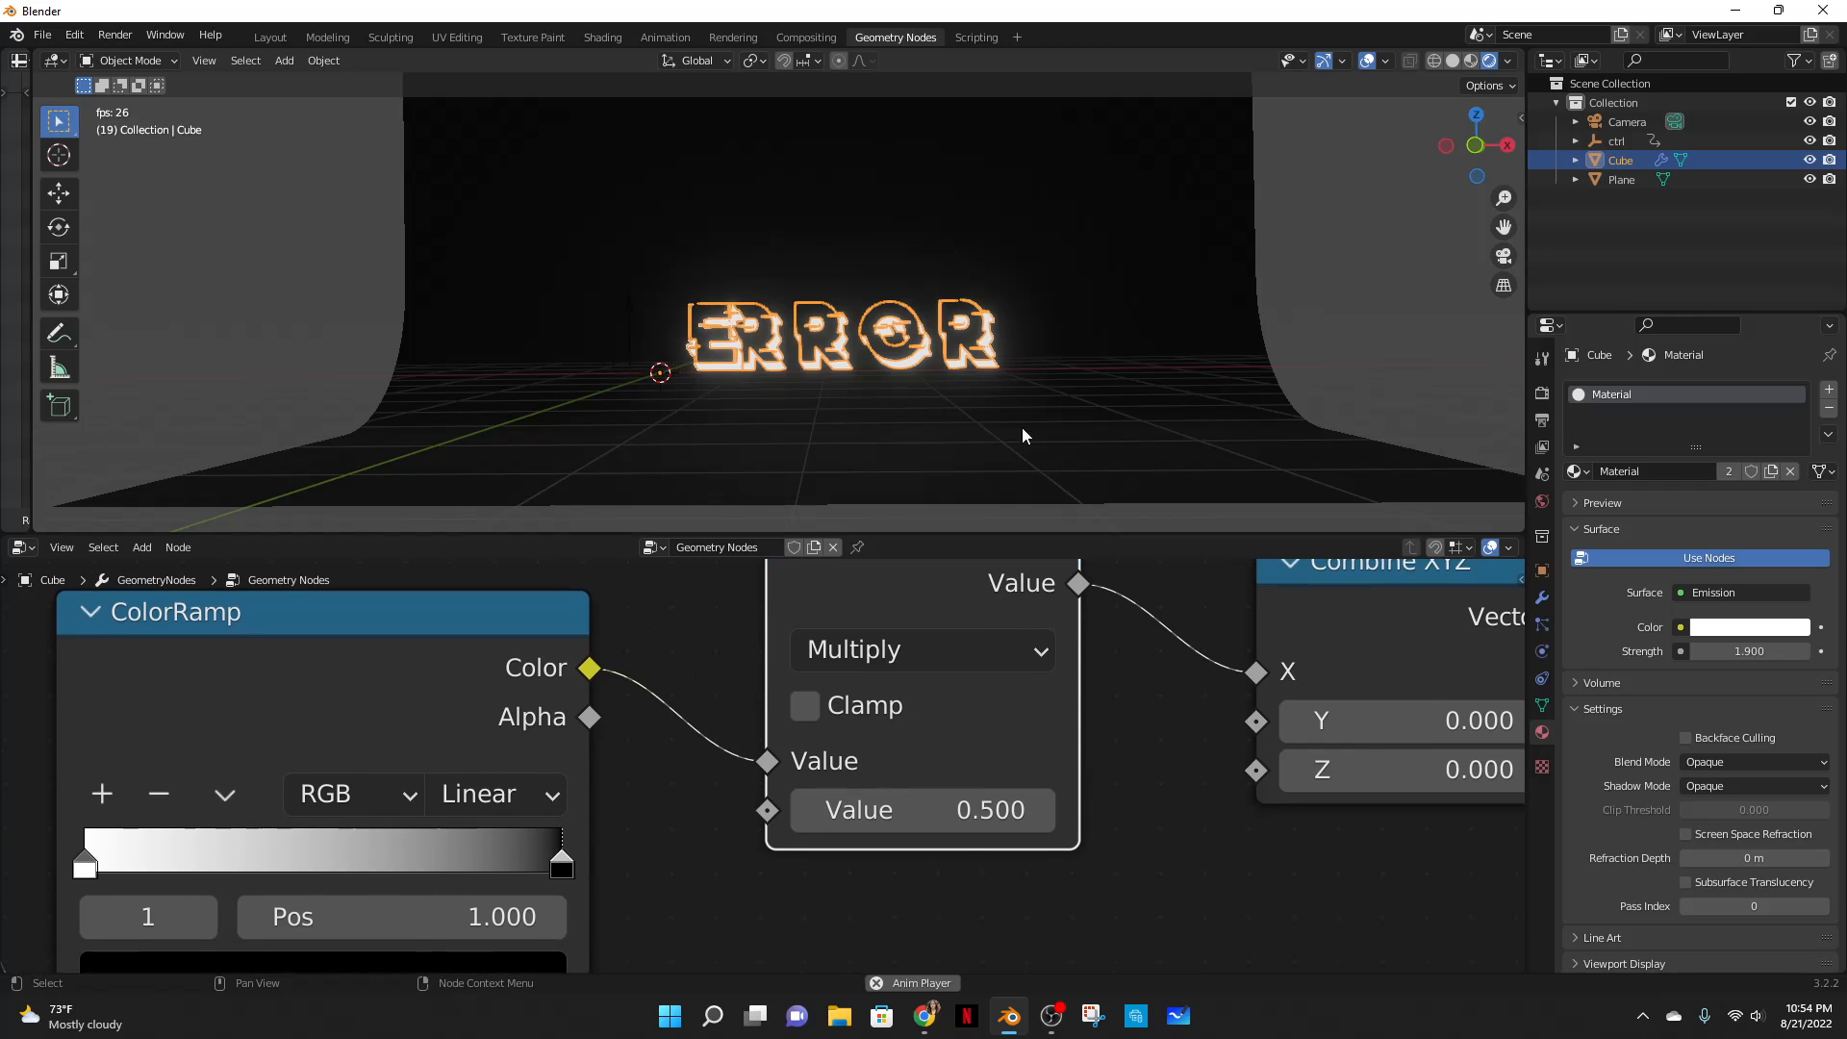
# - Try lower Multiply values, including 0.200, while the animation plays
pyautogui.scroll(1, 1024, 433)
pyautogui.moveTo(943, 811)
pyautogui.mouseDown()
pyautogui.moveTo(1174, 811)
pyautogui.moveTo(856, 816)
pyautogui.moveTo(925, 815)
pyautogui.mouseUp()
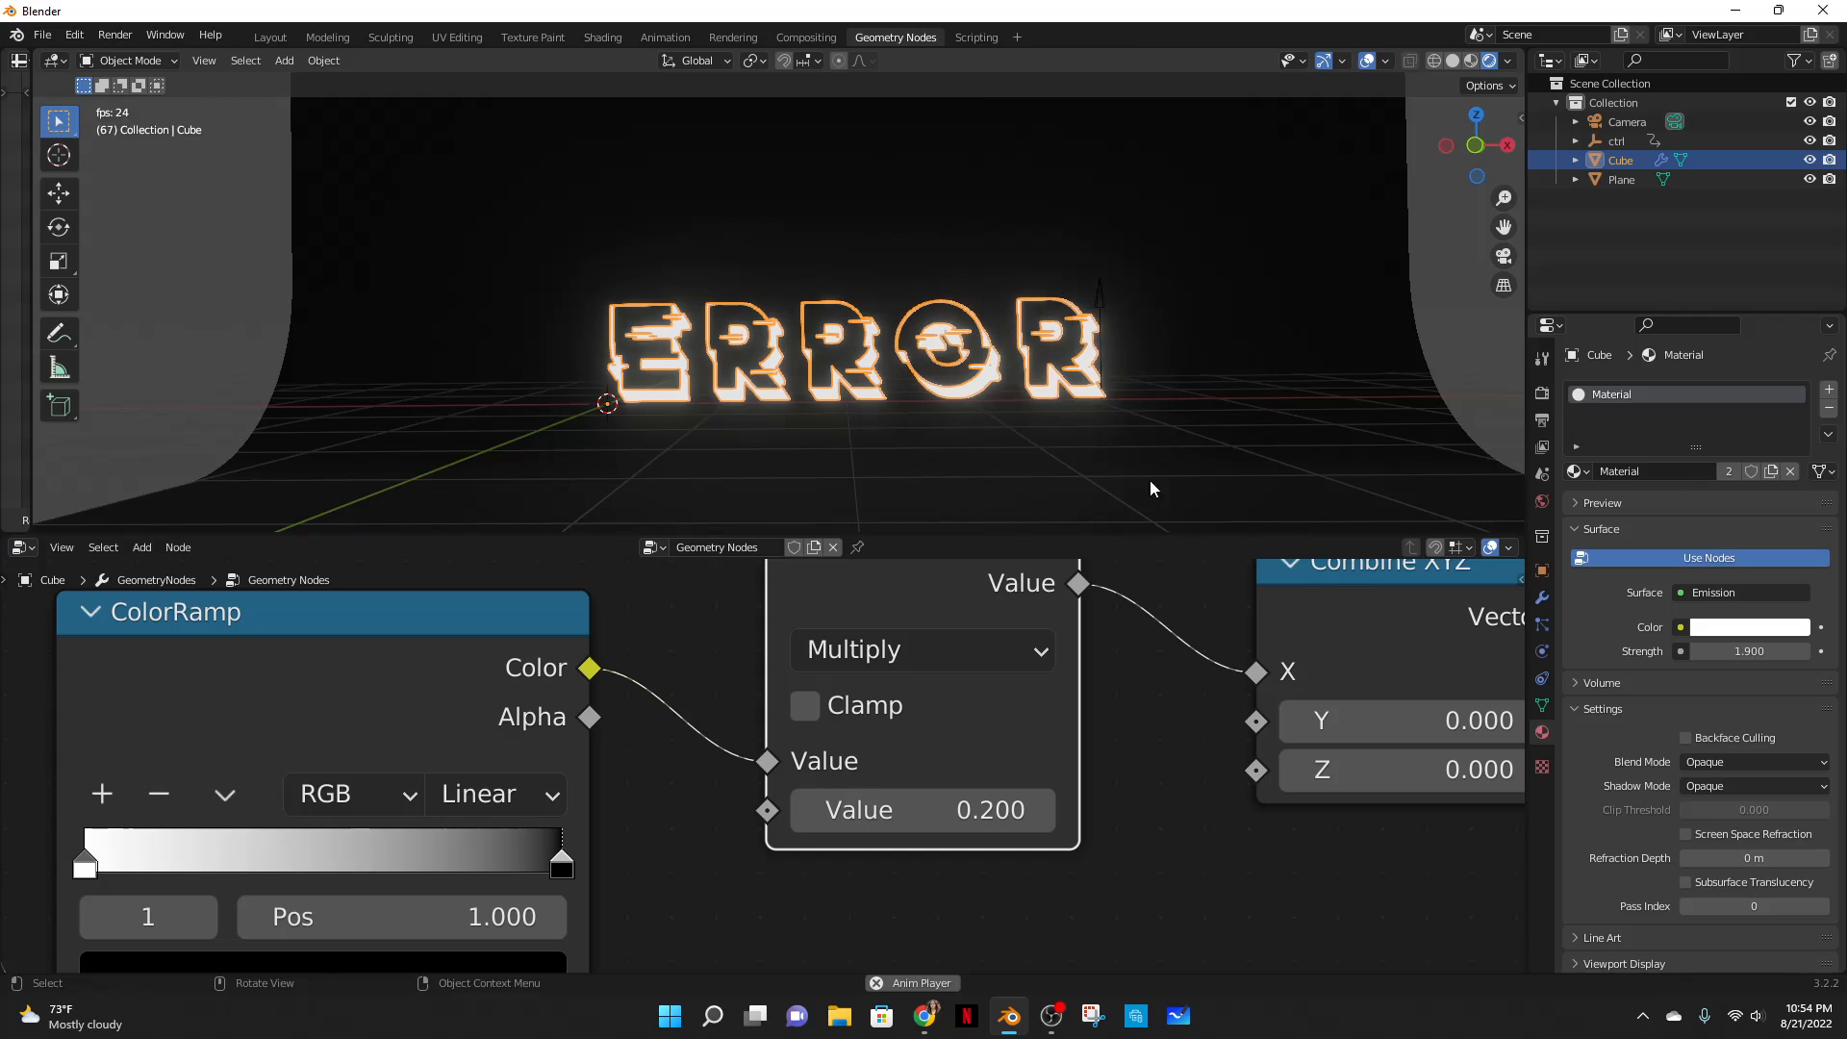
pyautogui.moveTo(923, 810); pyautogui.dragTo(983, 810)
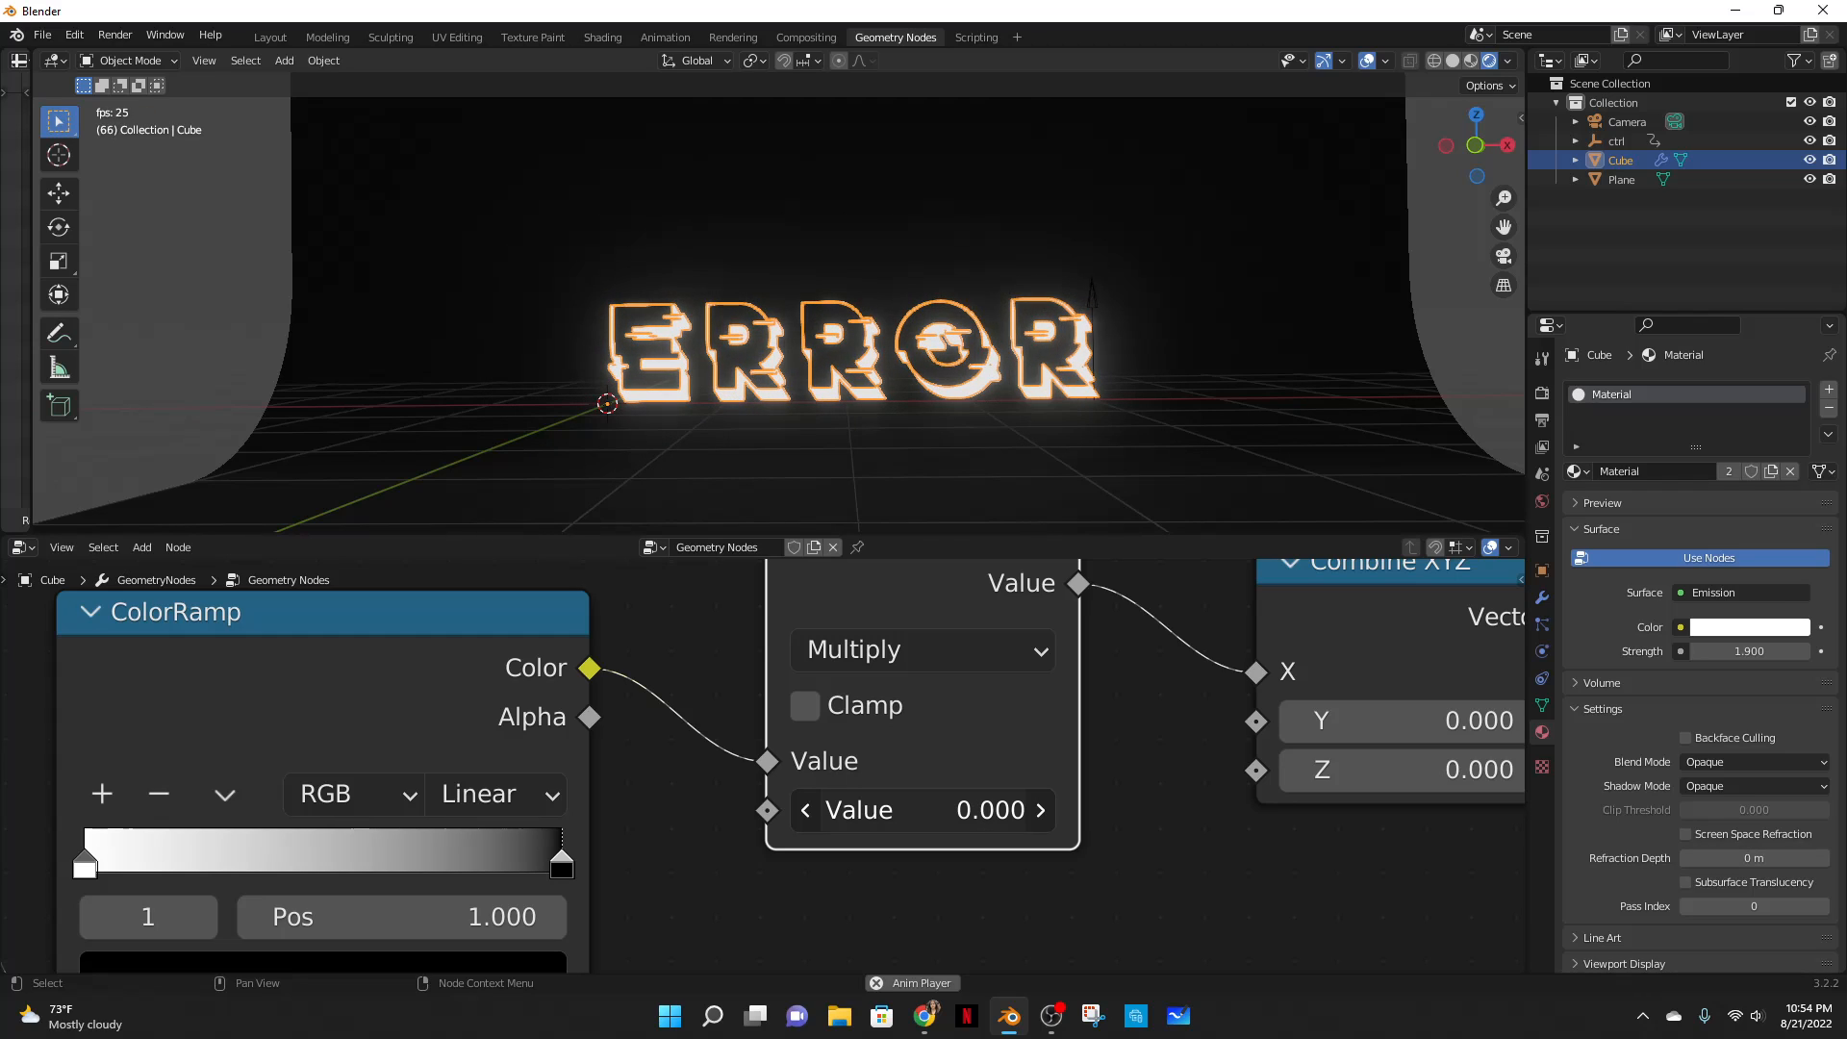
# - Try a Multiply value of 0 during playback and settle on 0.100
pyautogui.click(983, 810)
pyautogui.write('0')
pyautogui.press('Return')
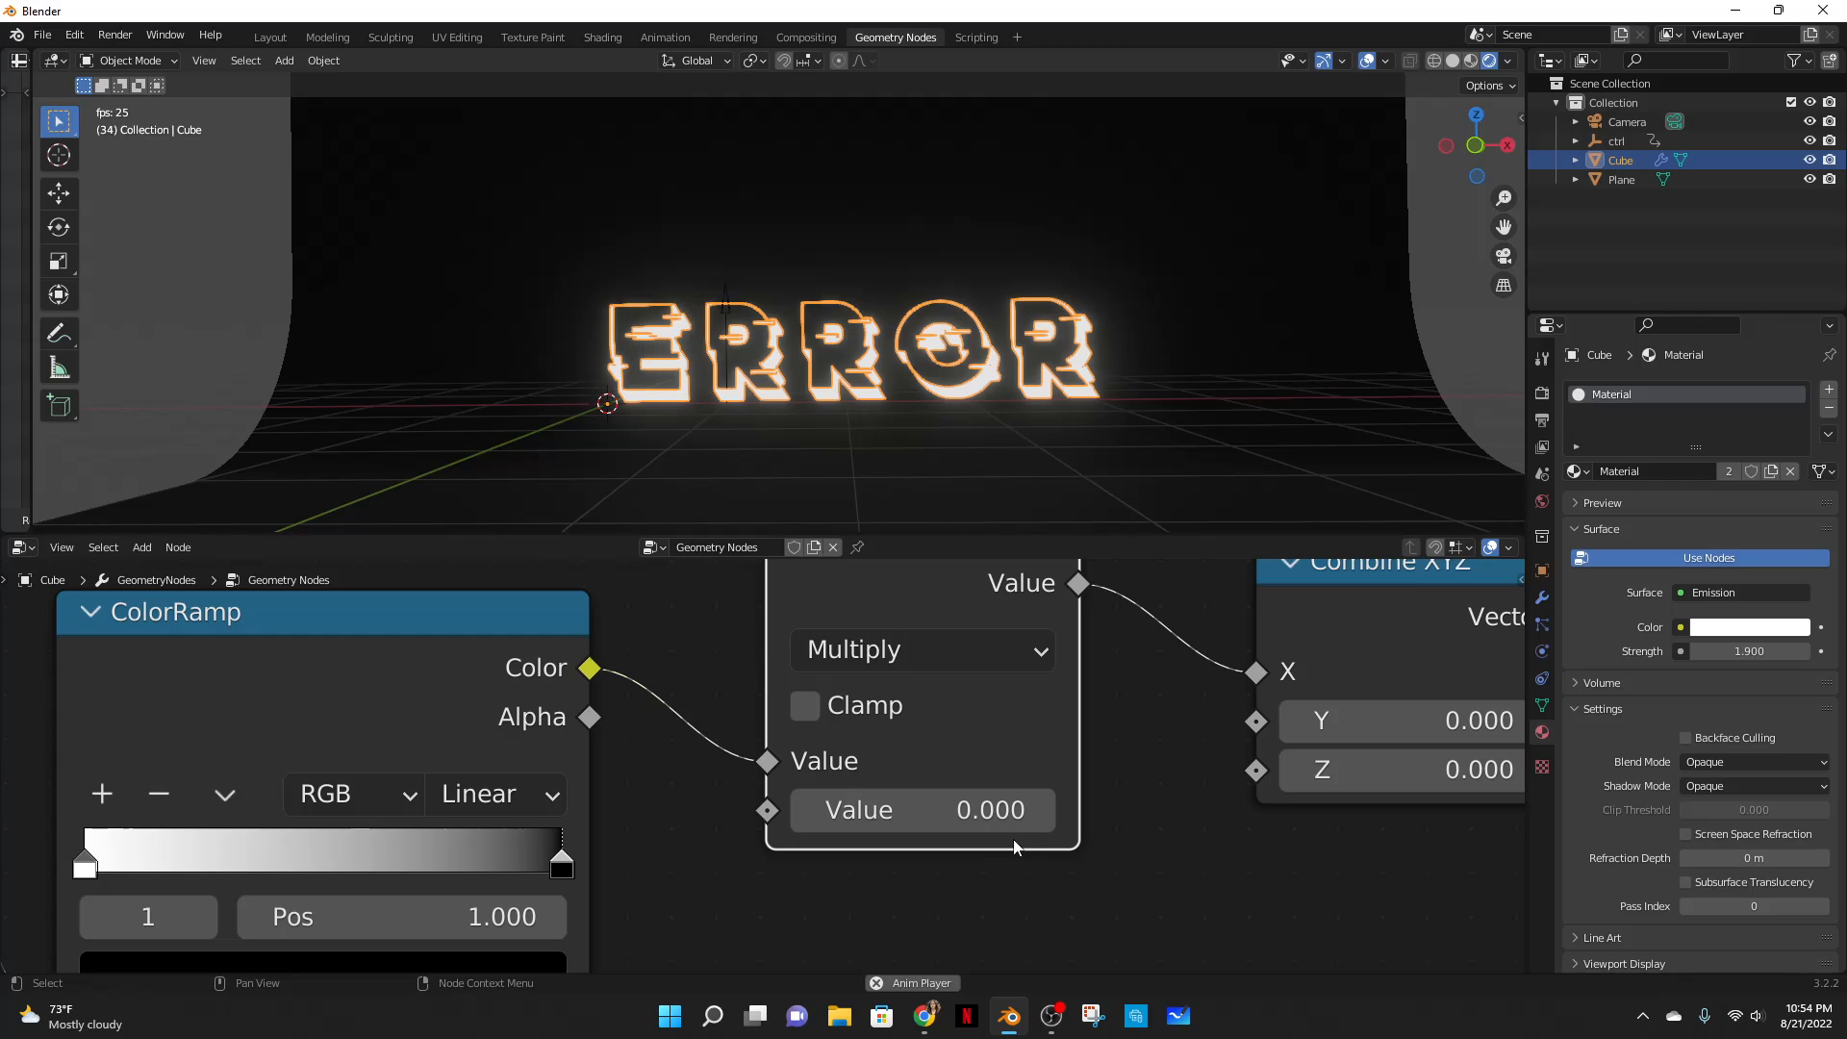
pyautogui.click(982, 819)
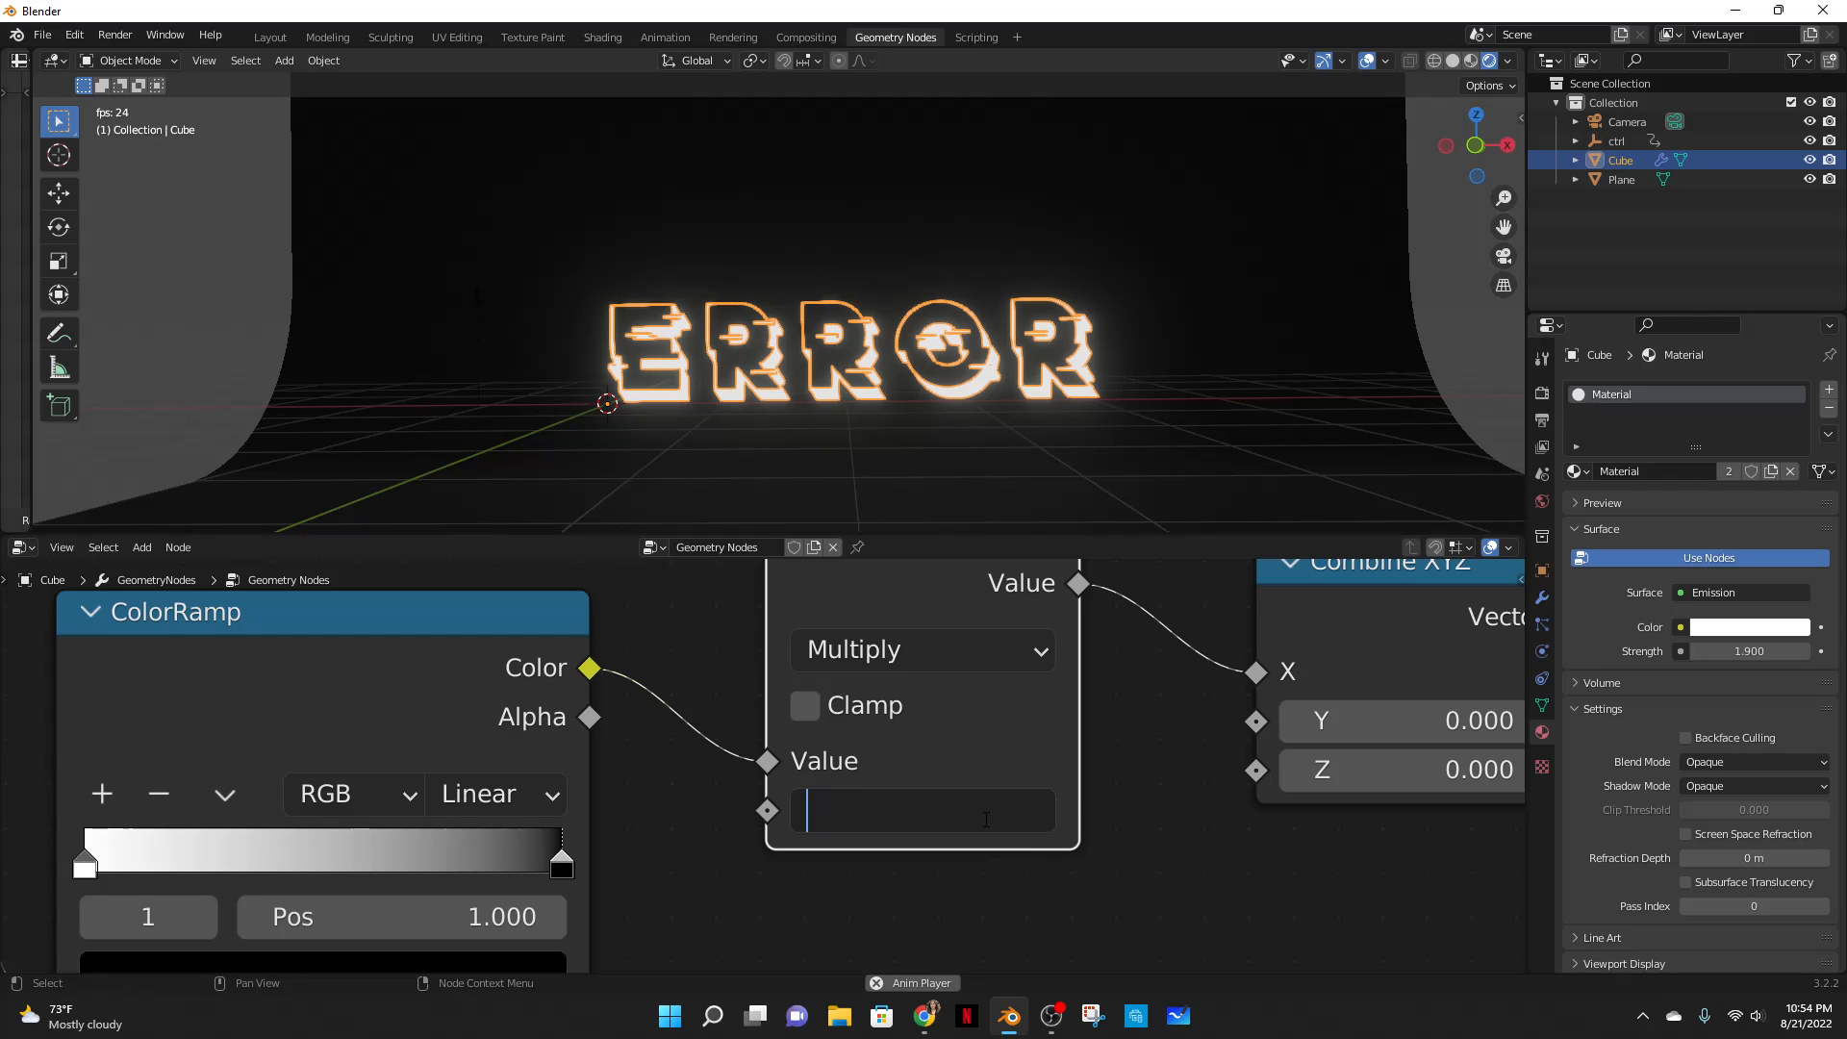
pyautogui.write('0.1')
pyautogui.press('Return')
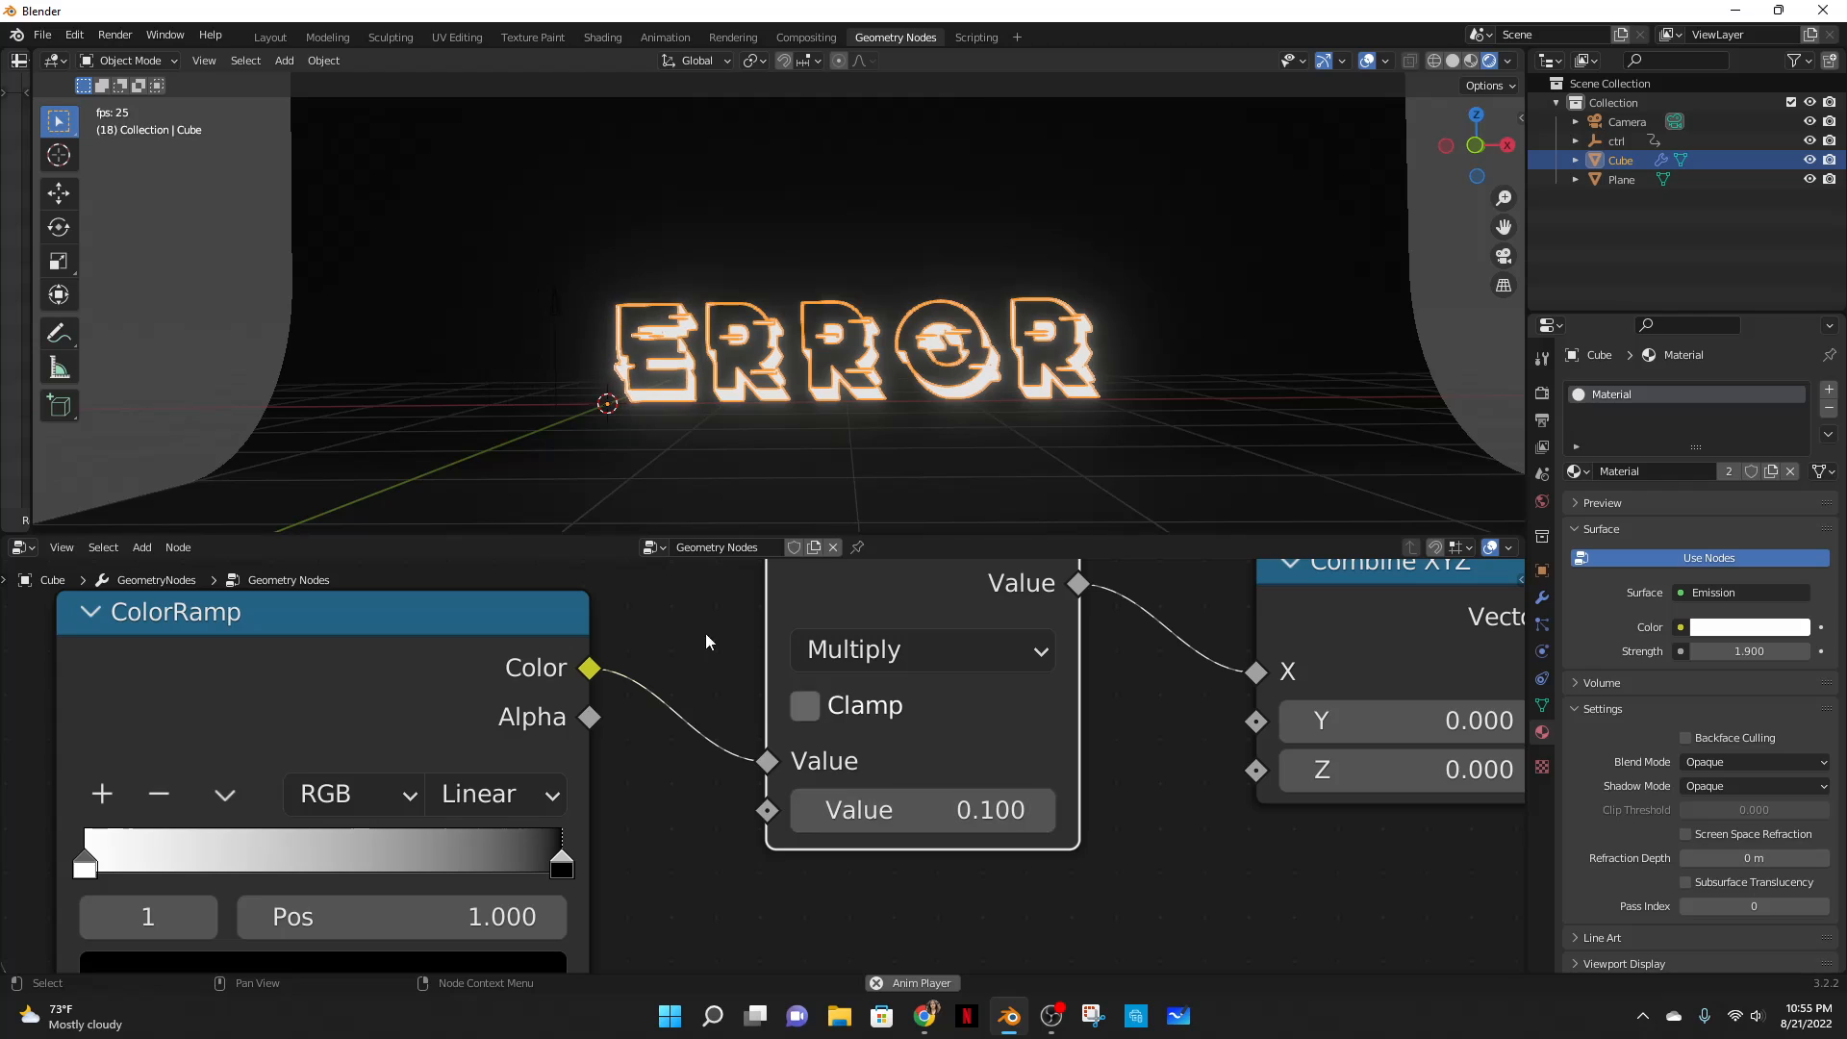
# - Insert a Float Curve node on the link between the ColorRamp and Multiply nodes
pyautogui.scroll(-2, 762, 768)
pyautogui.scroll(-1, 903, 678)
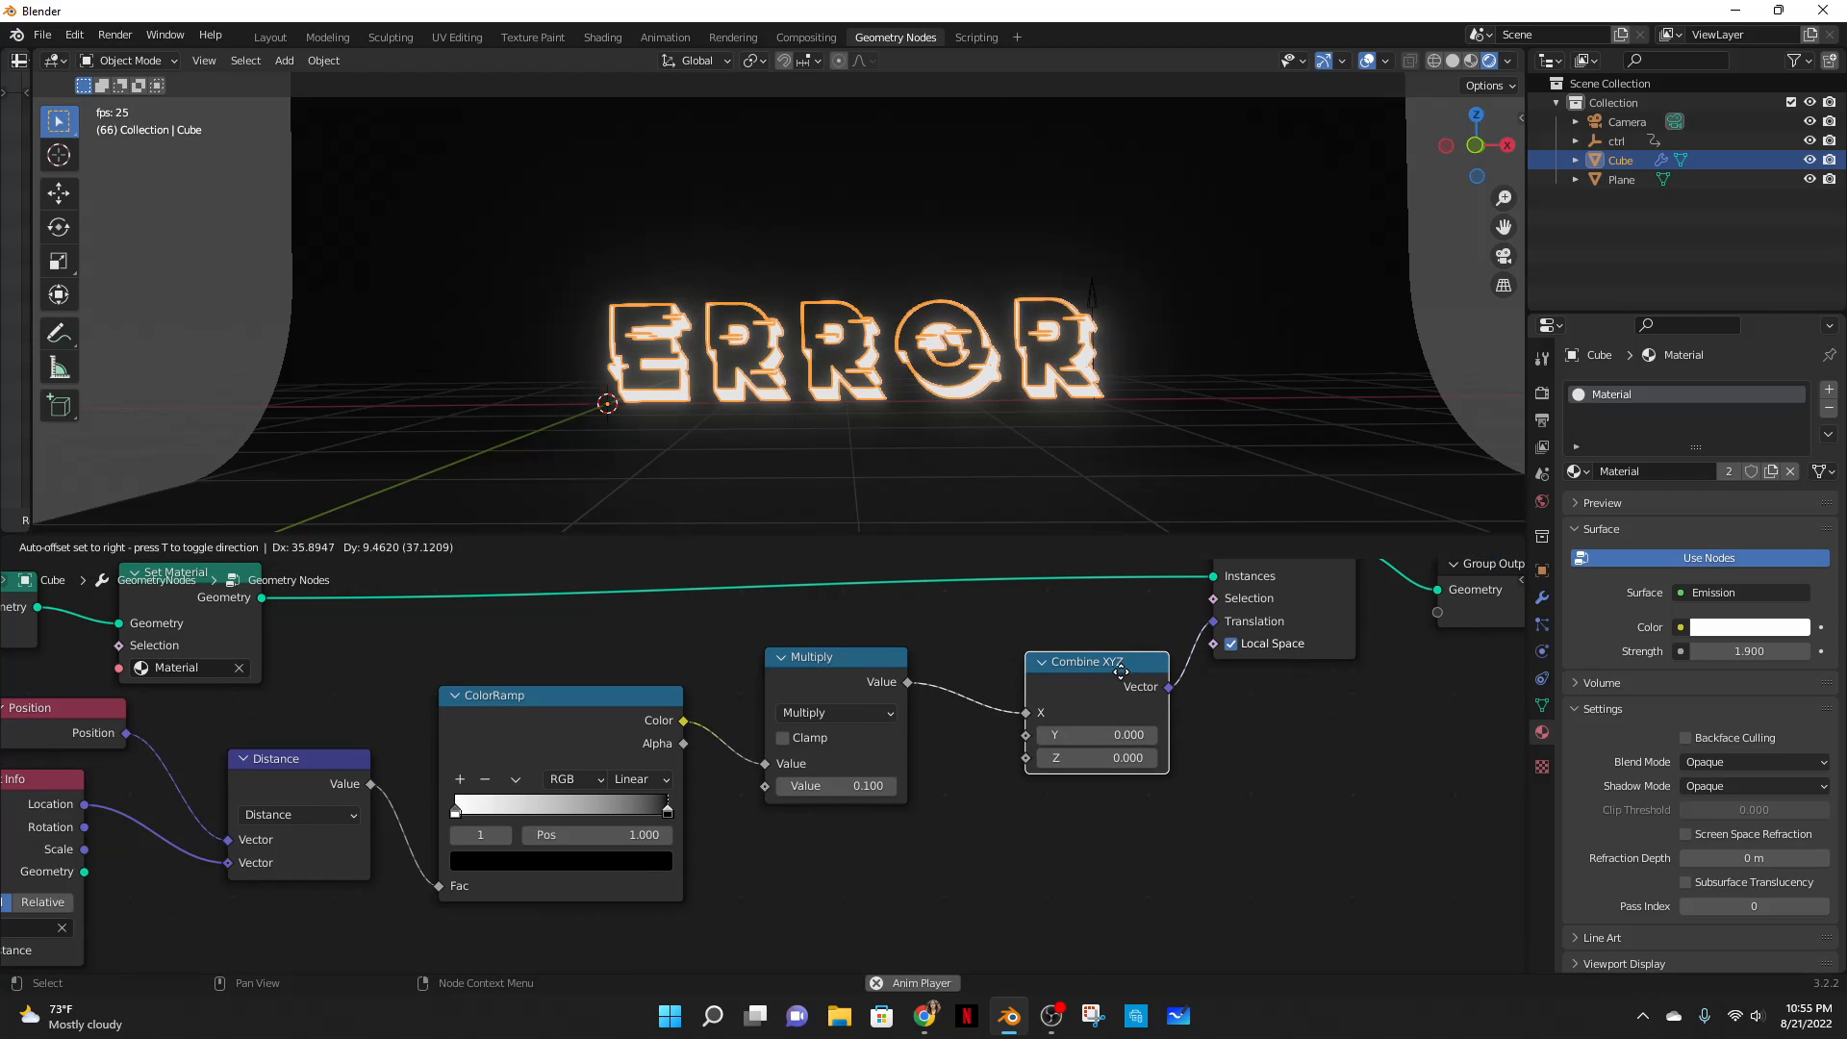
pyautogui.hotkey('shift', 'a')
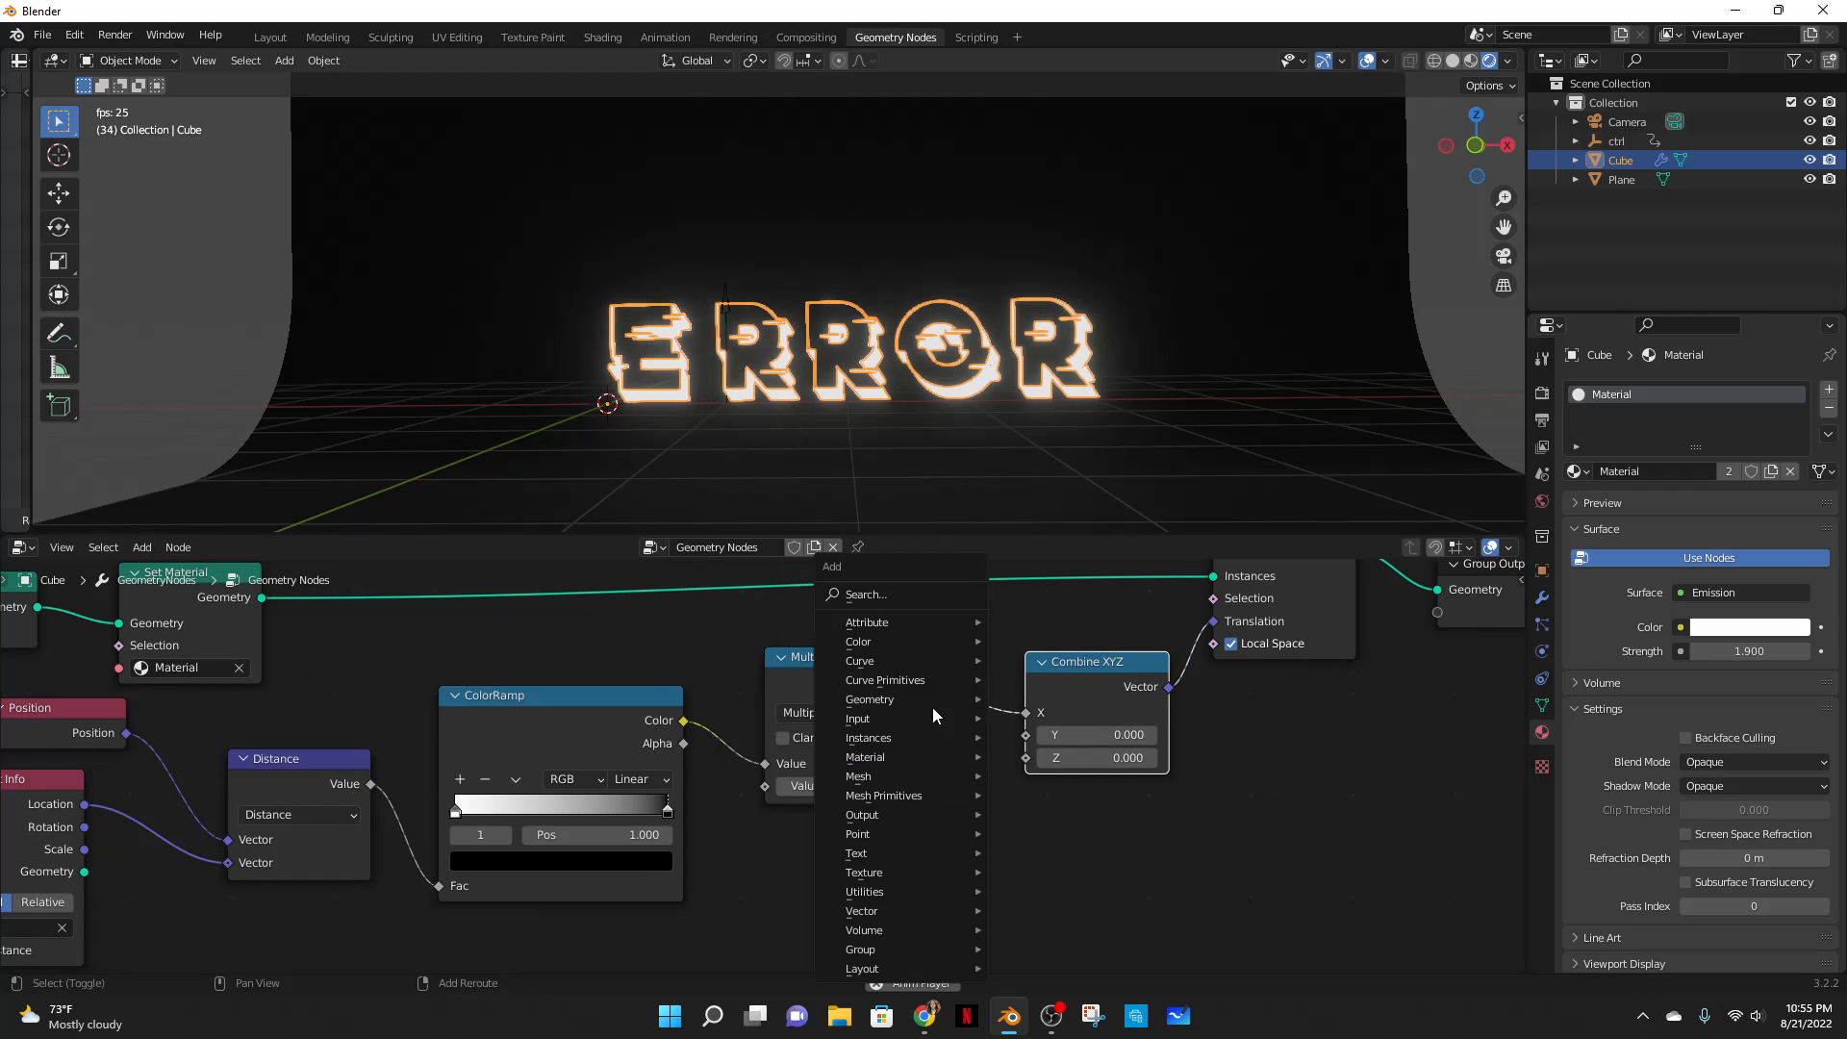
pyautogui.click(913, 595)
pyautogui.write('floa')
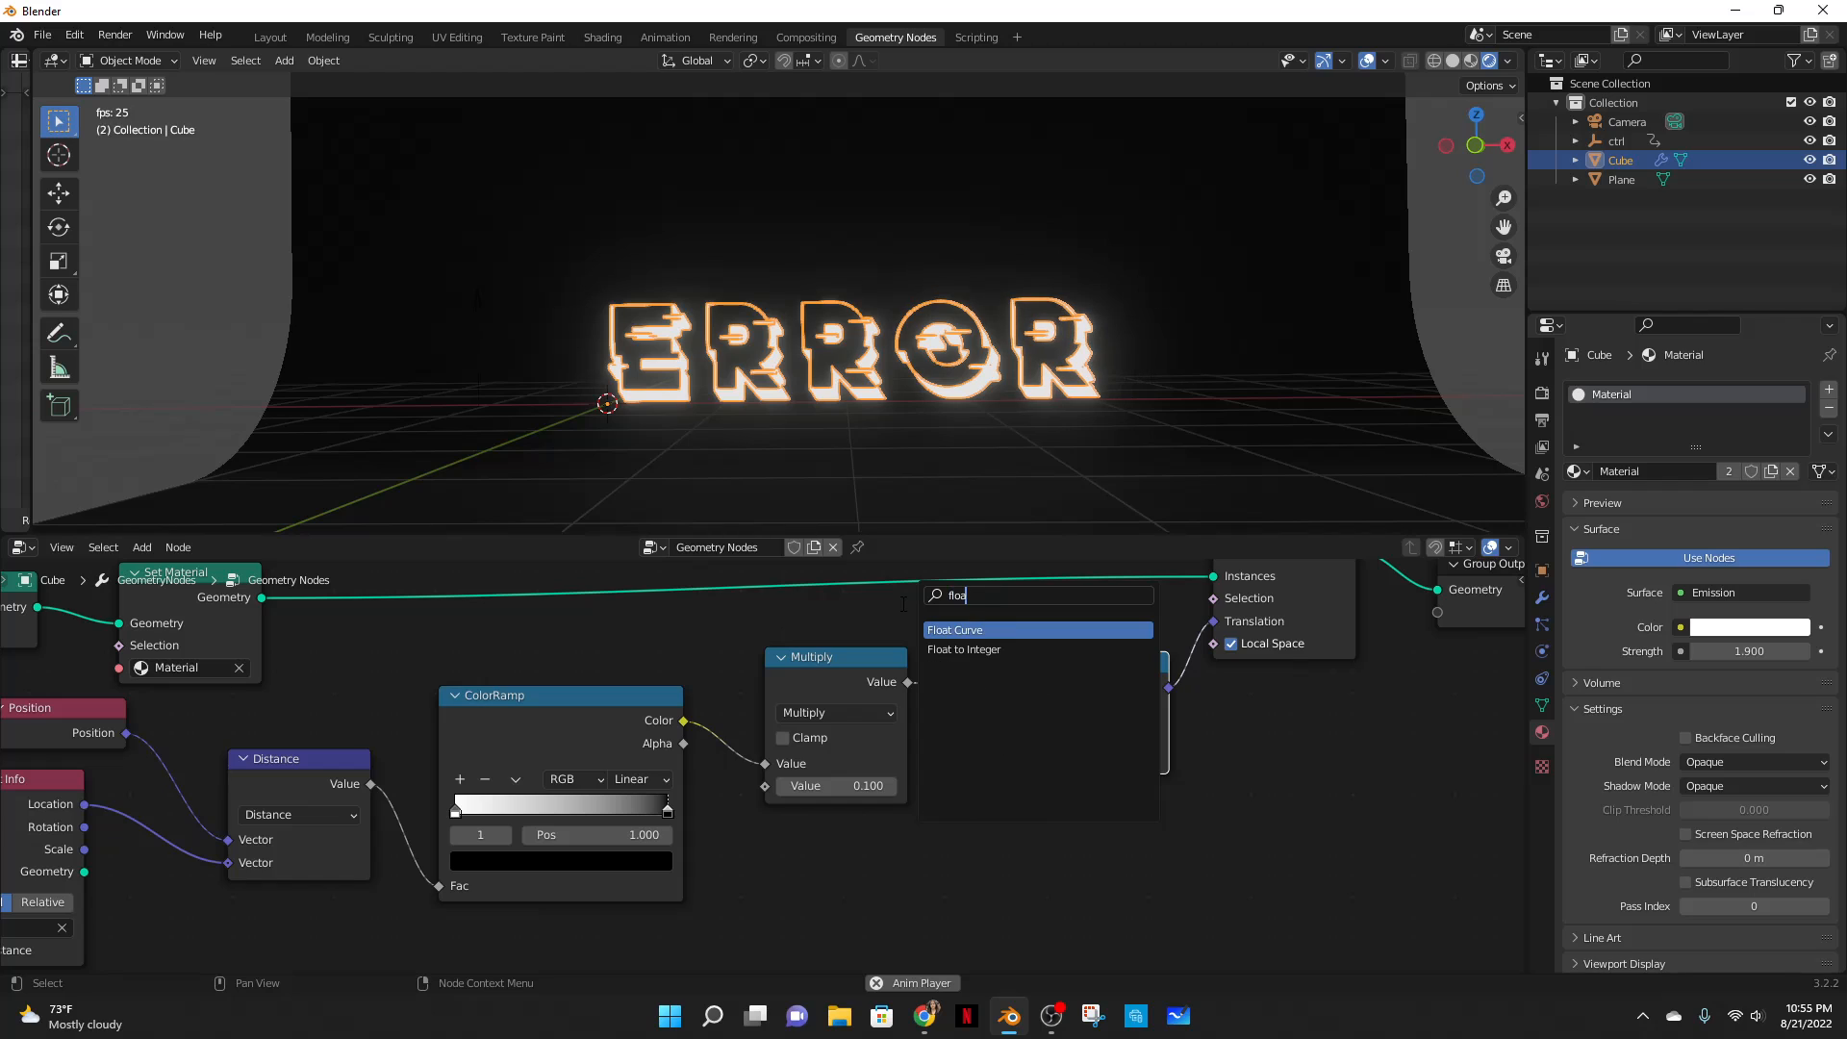
pyautogui.press('Return')
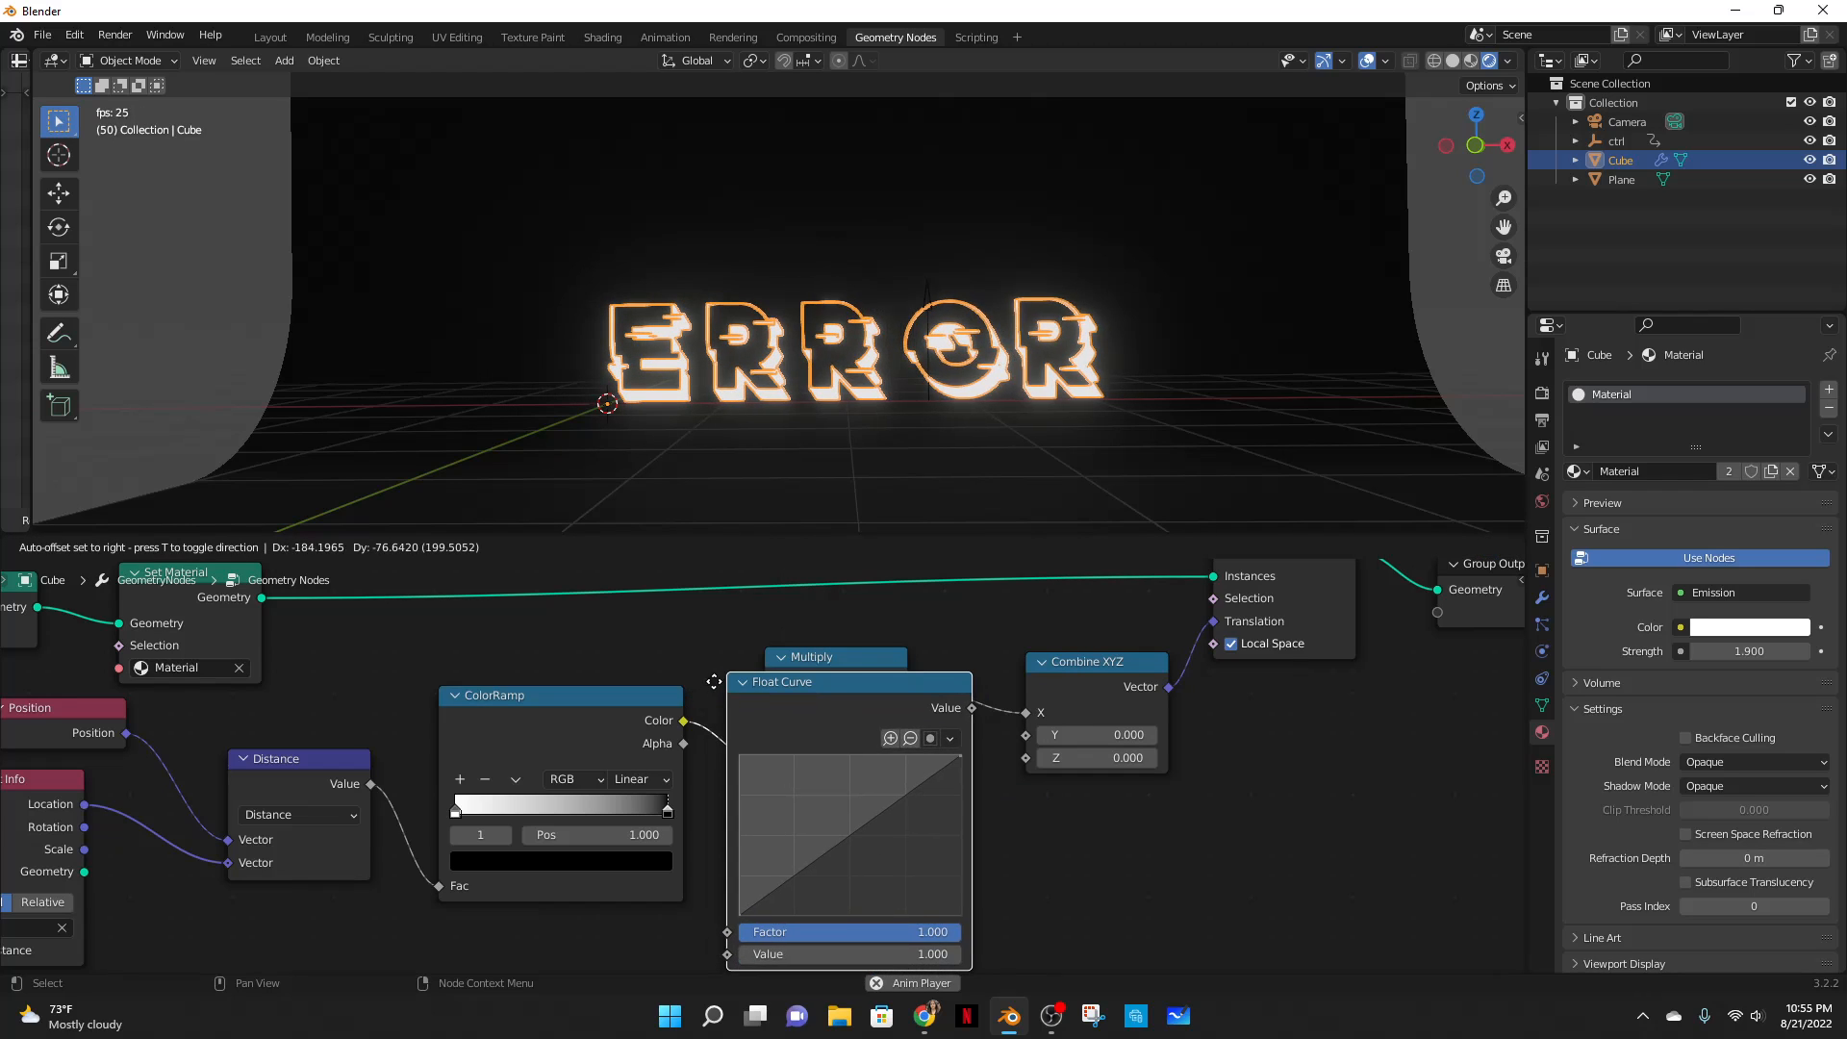
pyautogui.click(712, 781)
# - Try bending the Float Curve upward and downward, leaving its middle point at about 0.57, 0.38
pyautogui.moveTo(891, 787); pyautogui.dragTo(859, 724)
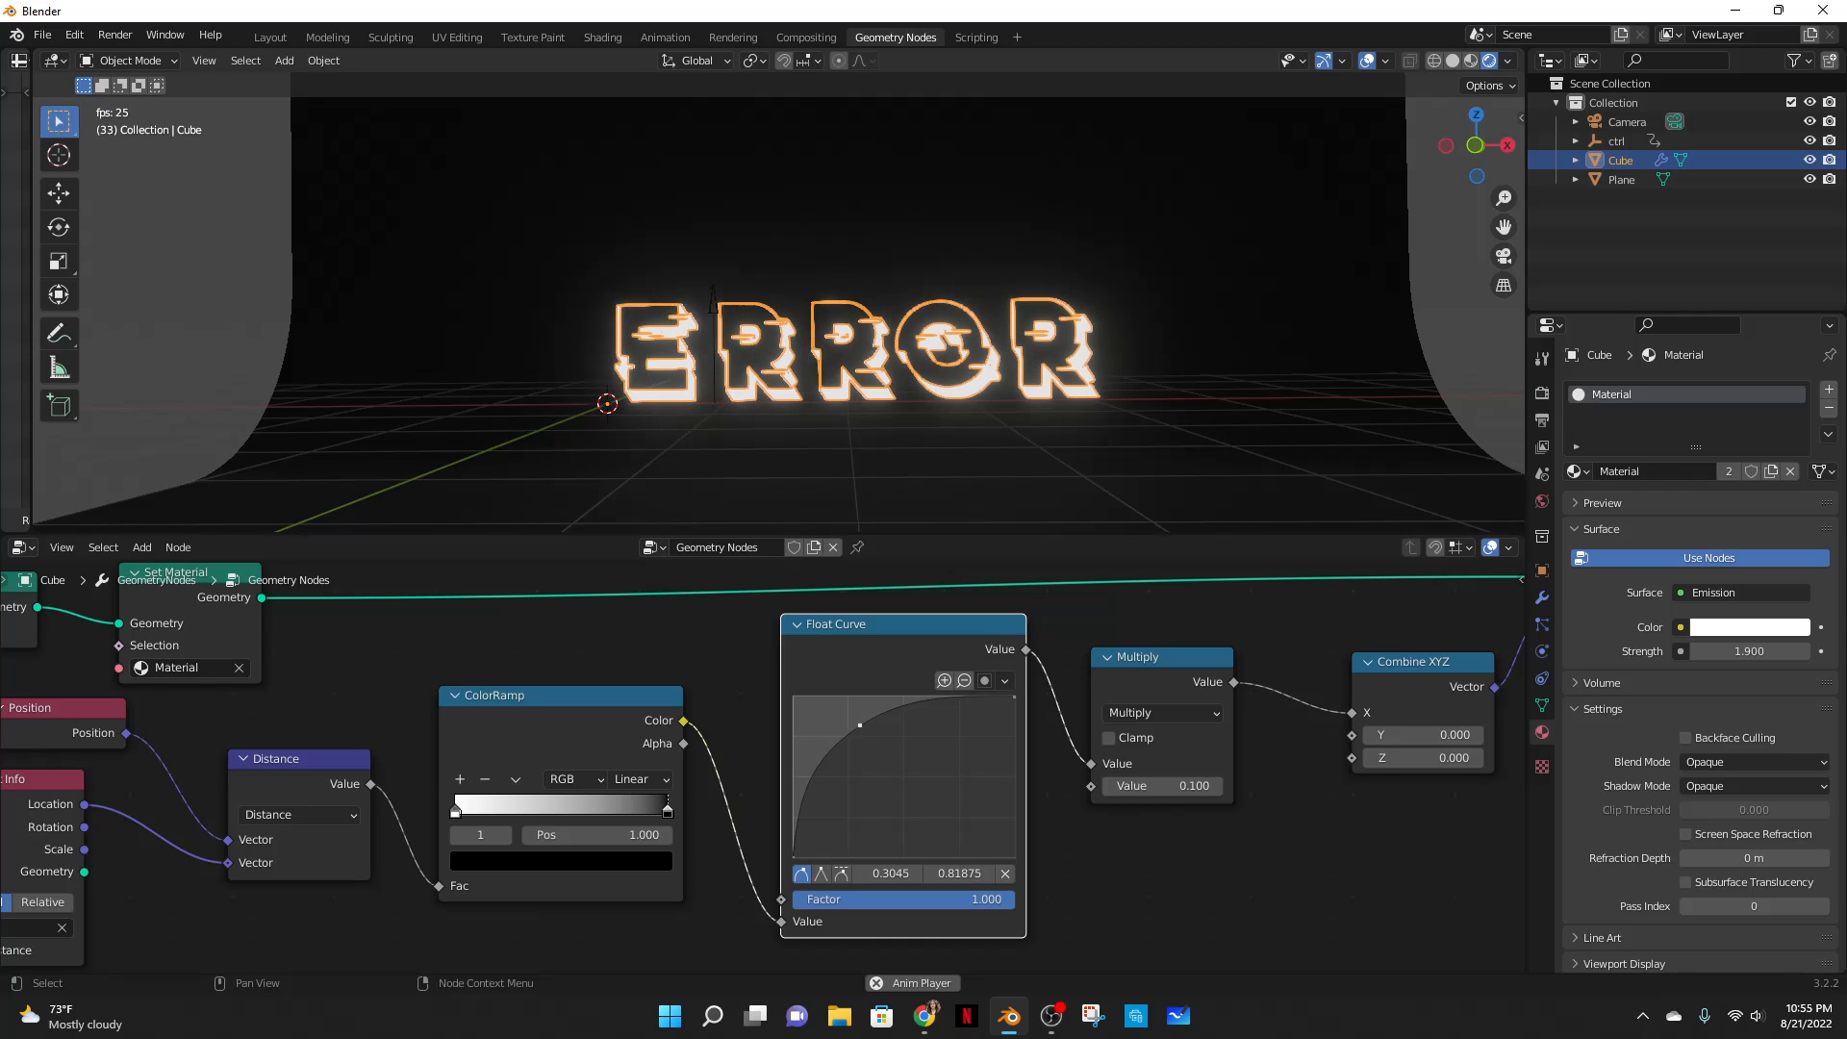
pyautogui.moveTo(859, 724); pyautogui.dragTo(944, 818)
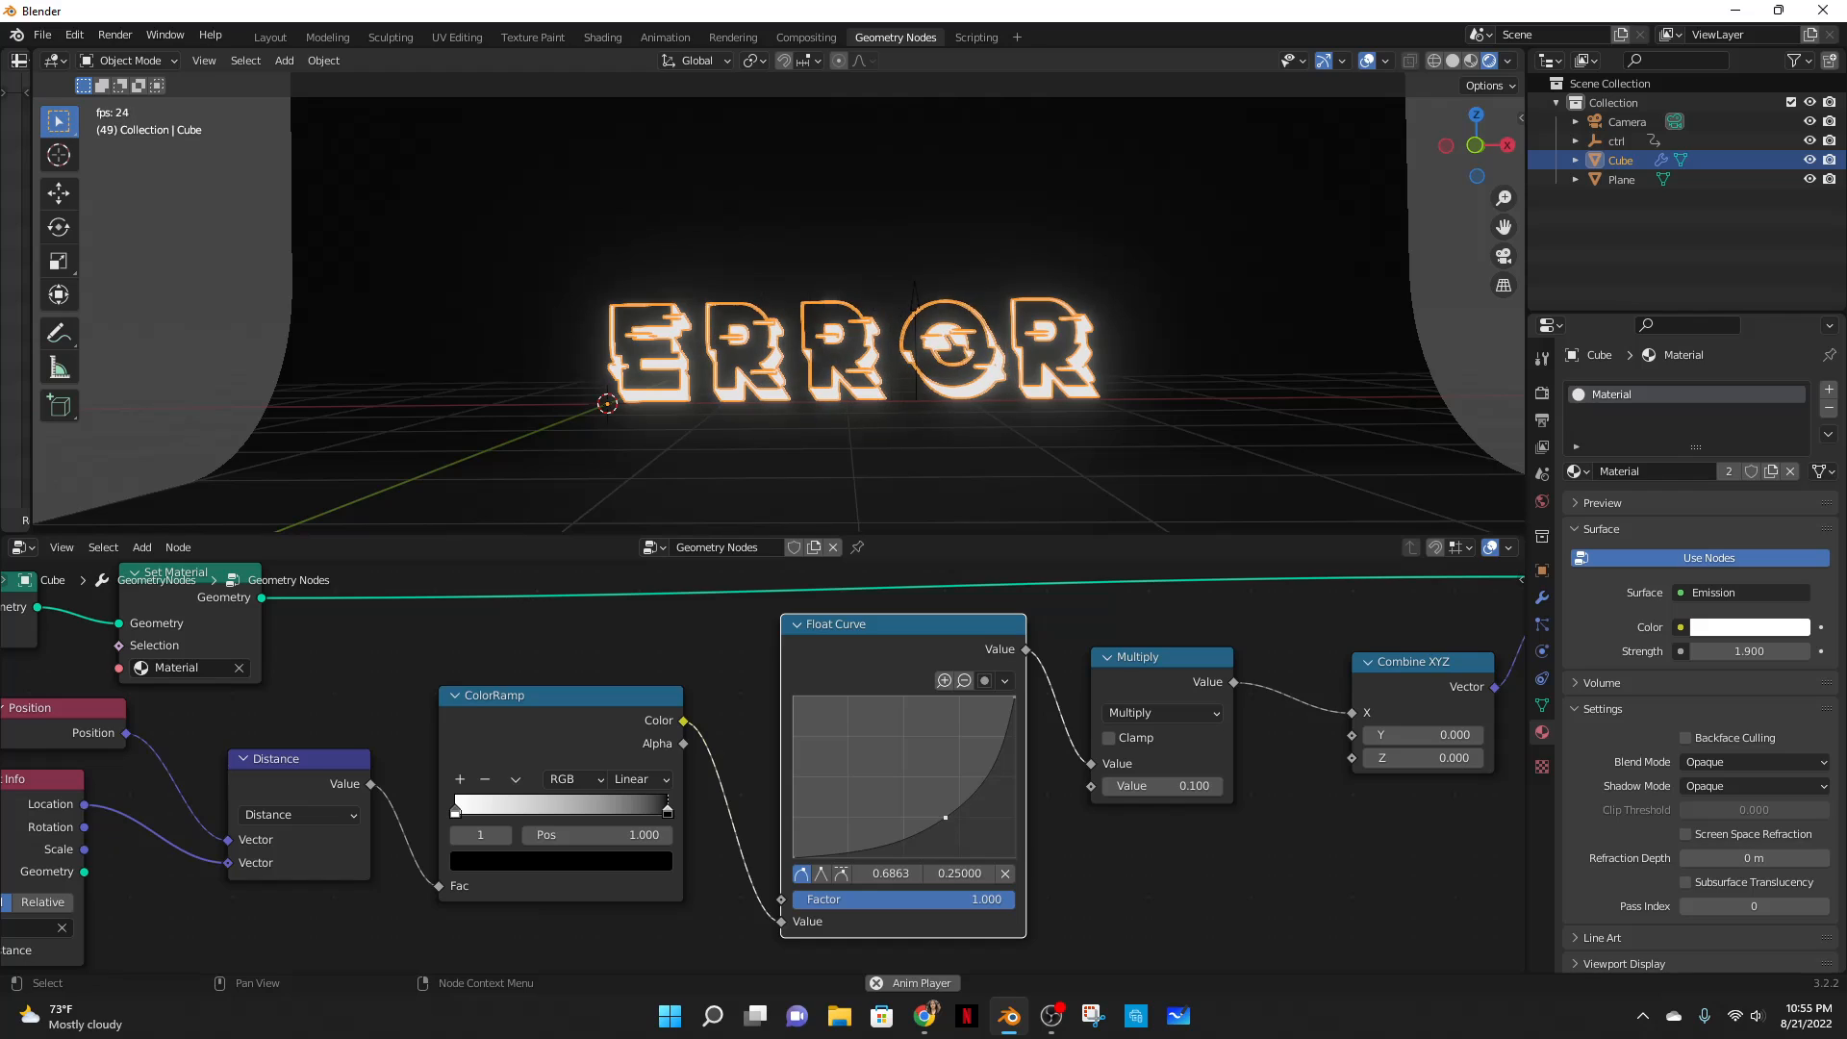
pyautogui.moveTo(945, 818); pyautogui.dragTo(908, 742)
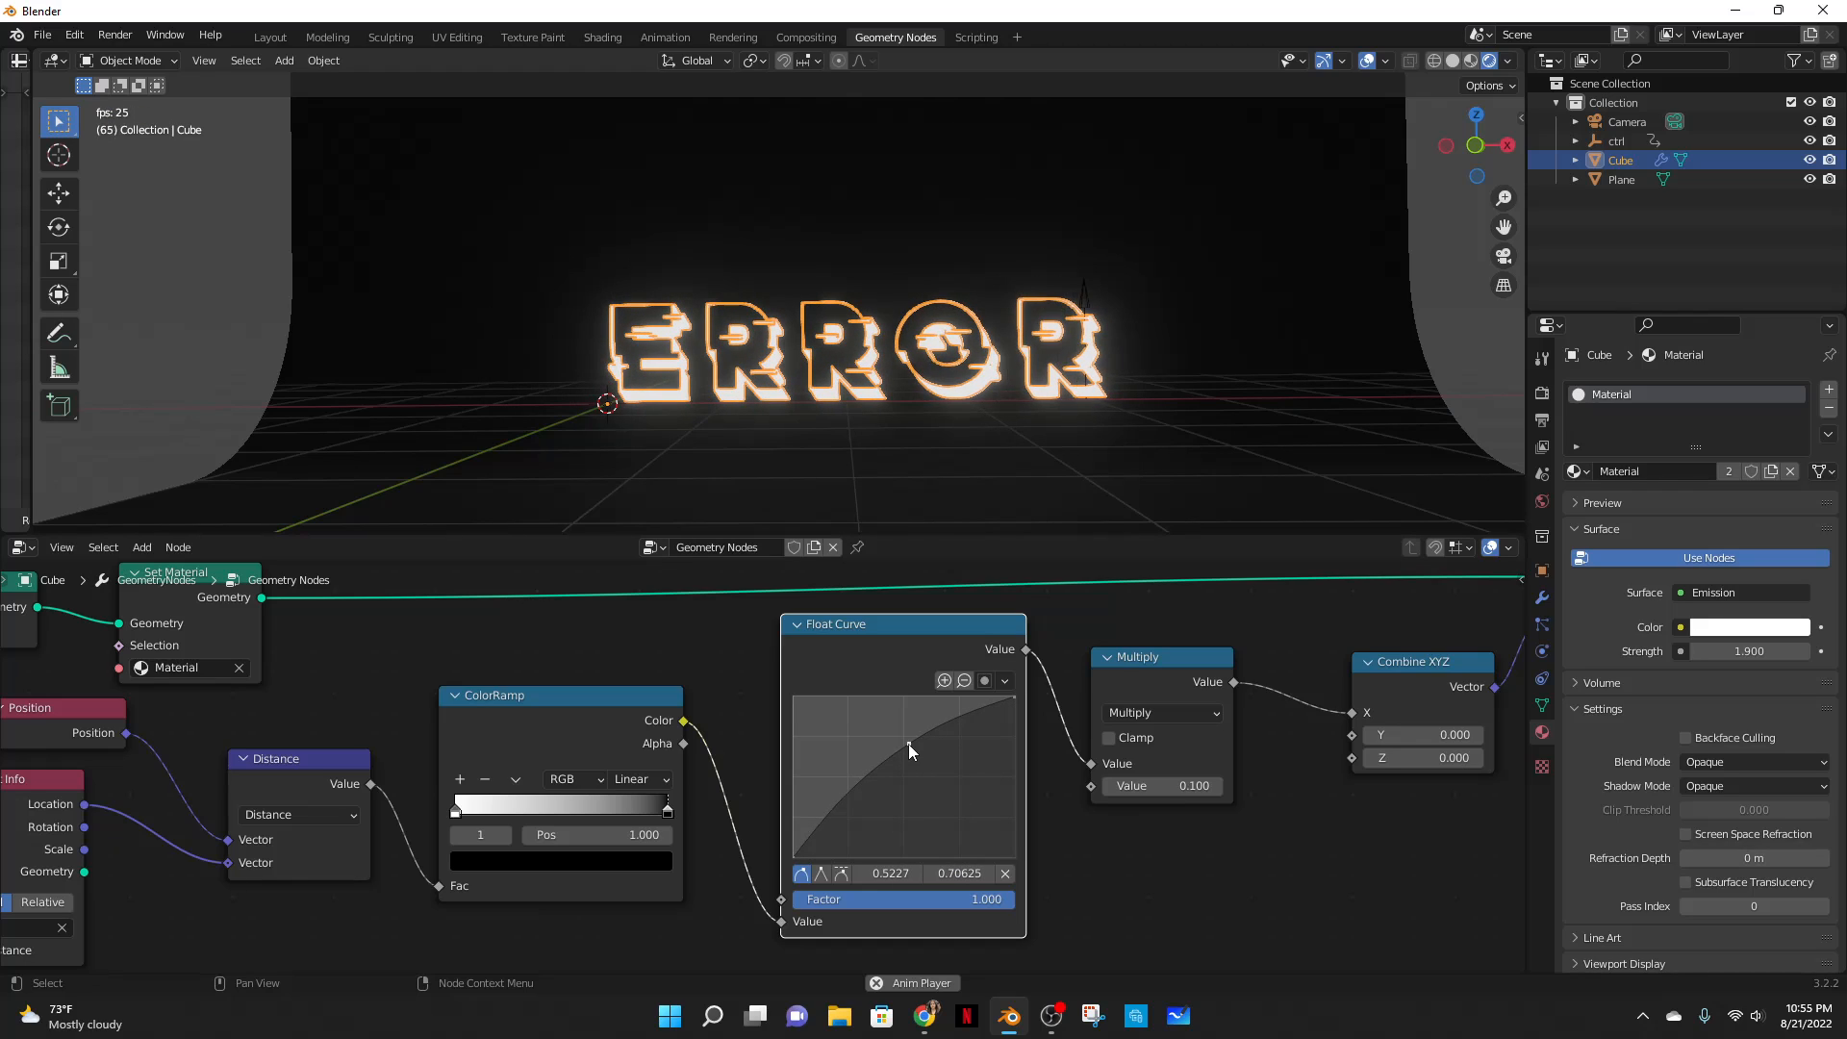
pyautogui.moveTo(908, 742); pyautogui.dragTo(919, 798)
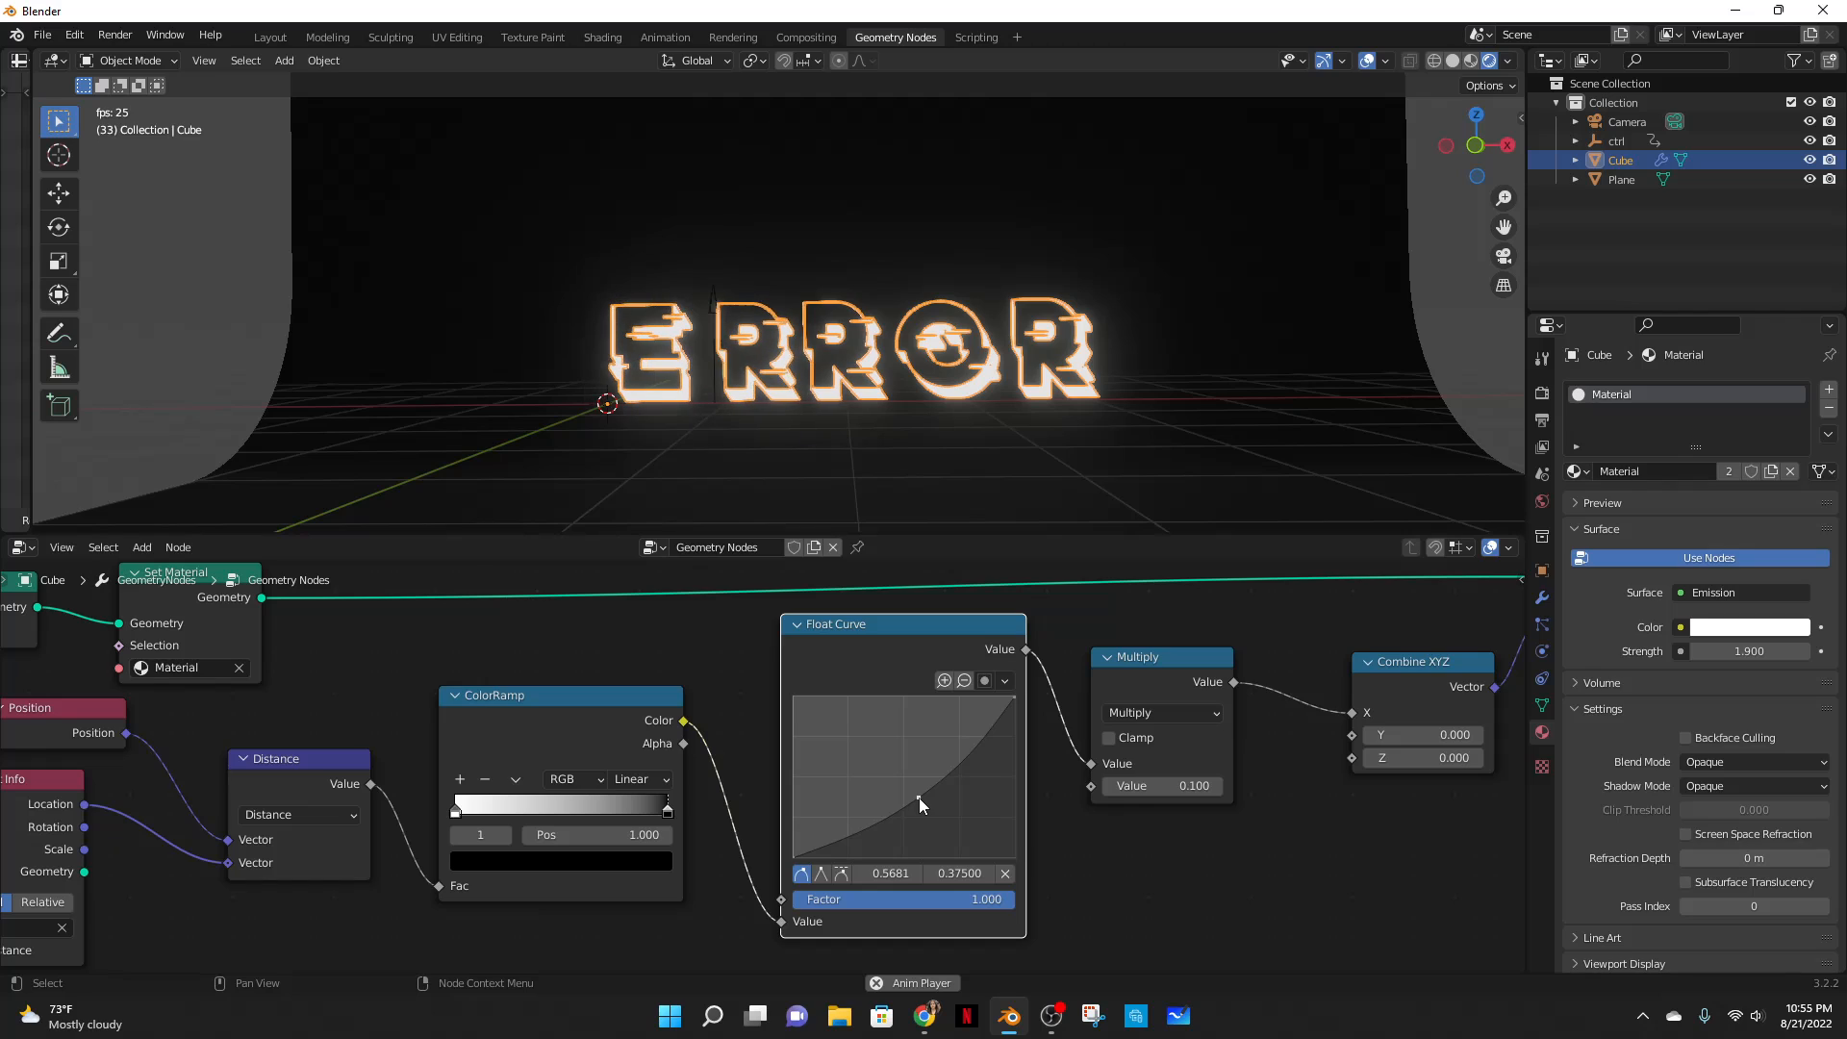
# - Set the Multiply value to 0.200 and check the glitch with the ERROR text deselected and reselected
pyautogui.click(1162, 787)
pyautogui.write('.2')
pyautogui.press('Return')
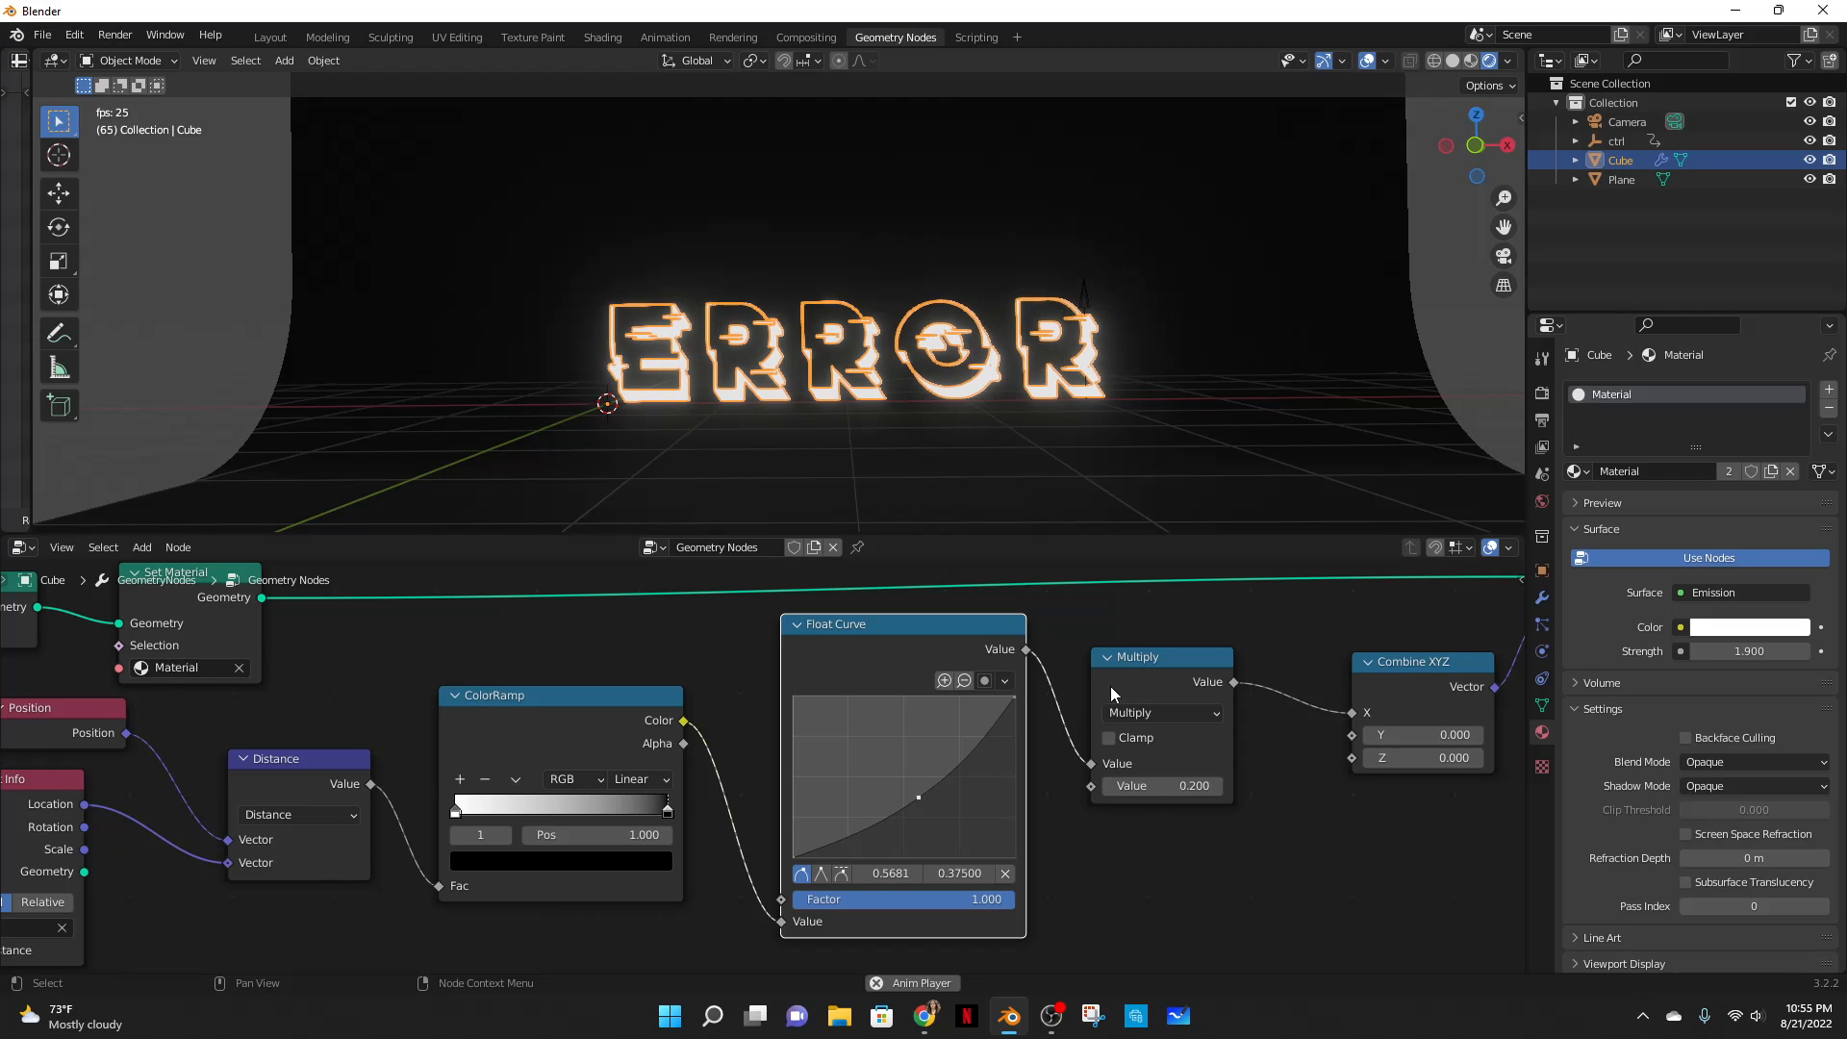
pyautogui.click(1166, 362)
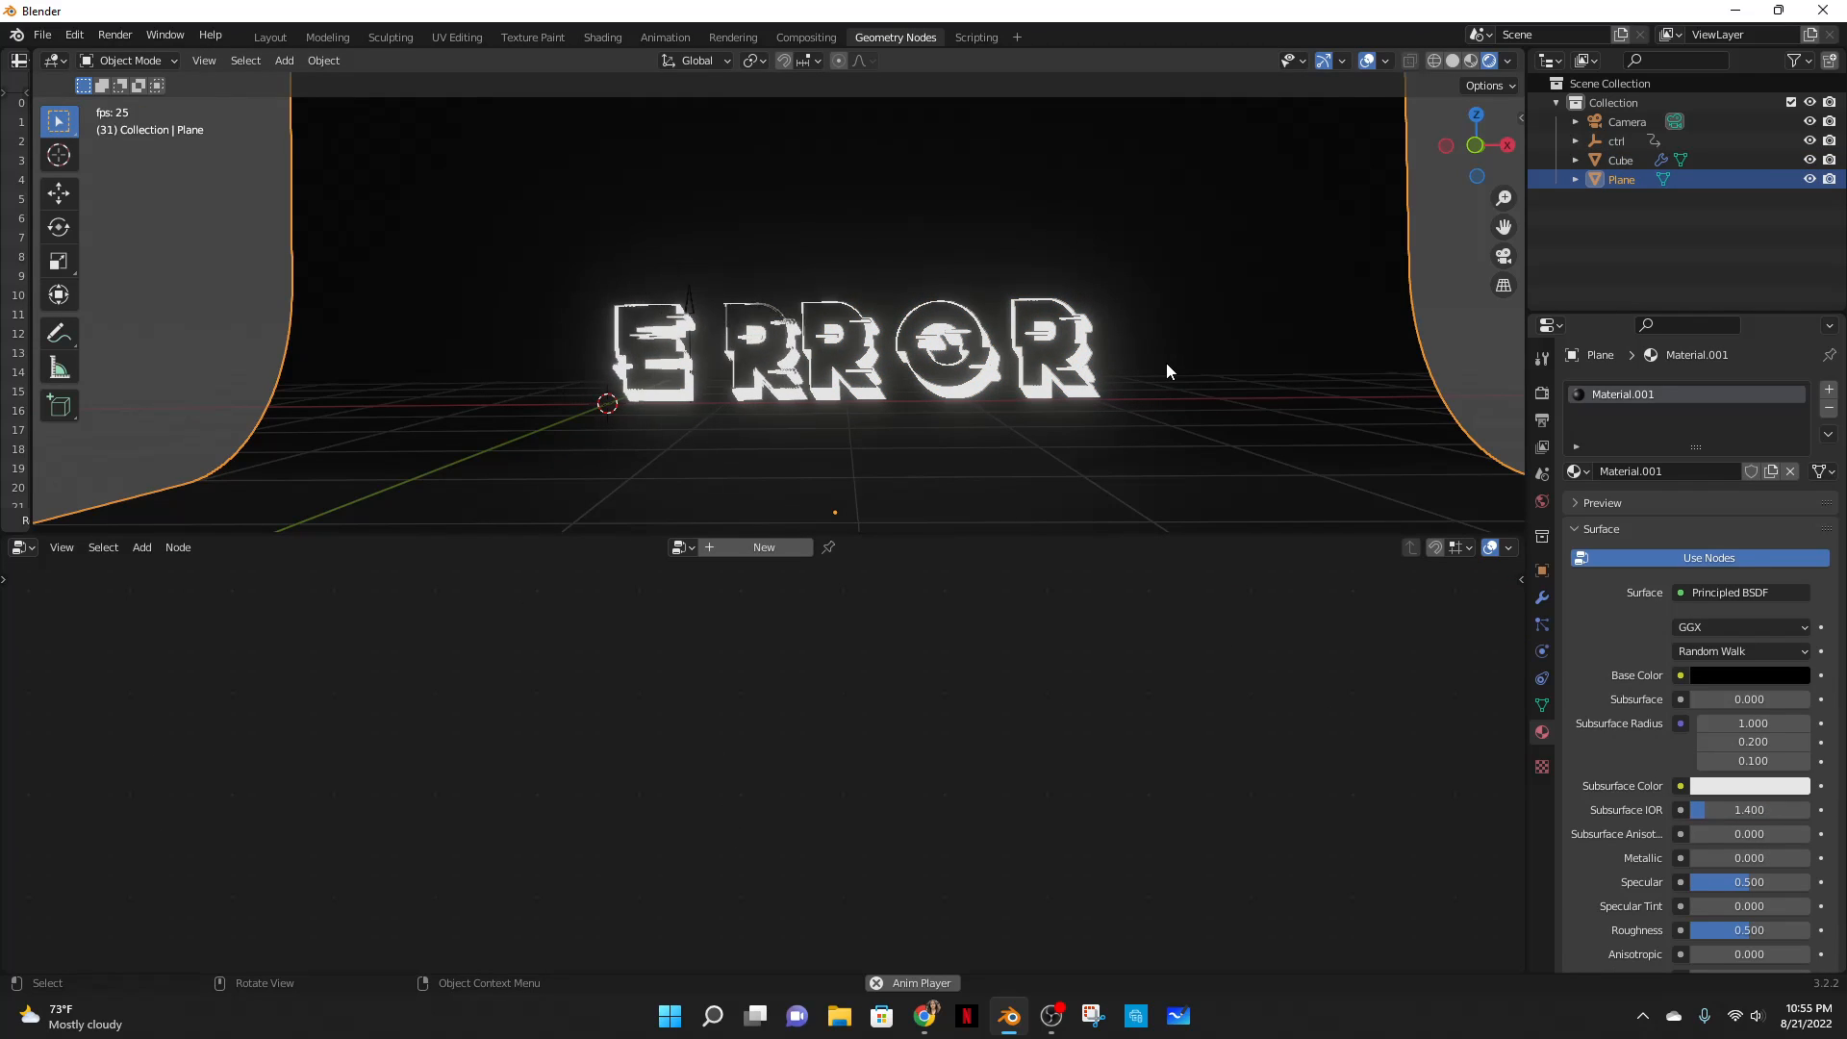
pyautogui.click(1080, 371)
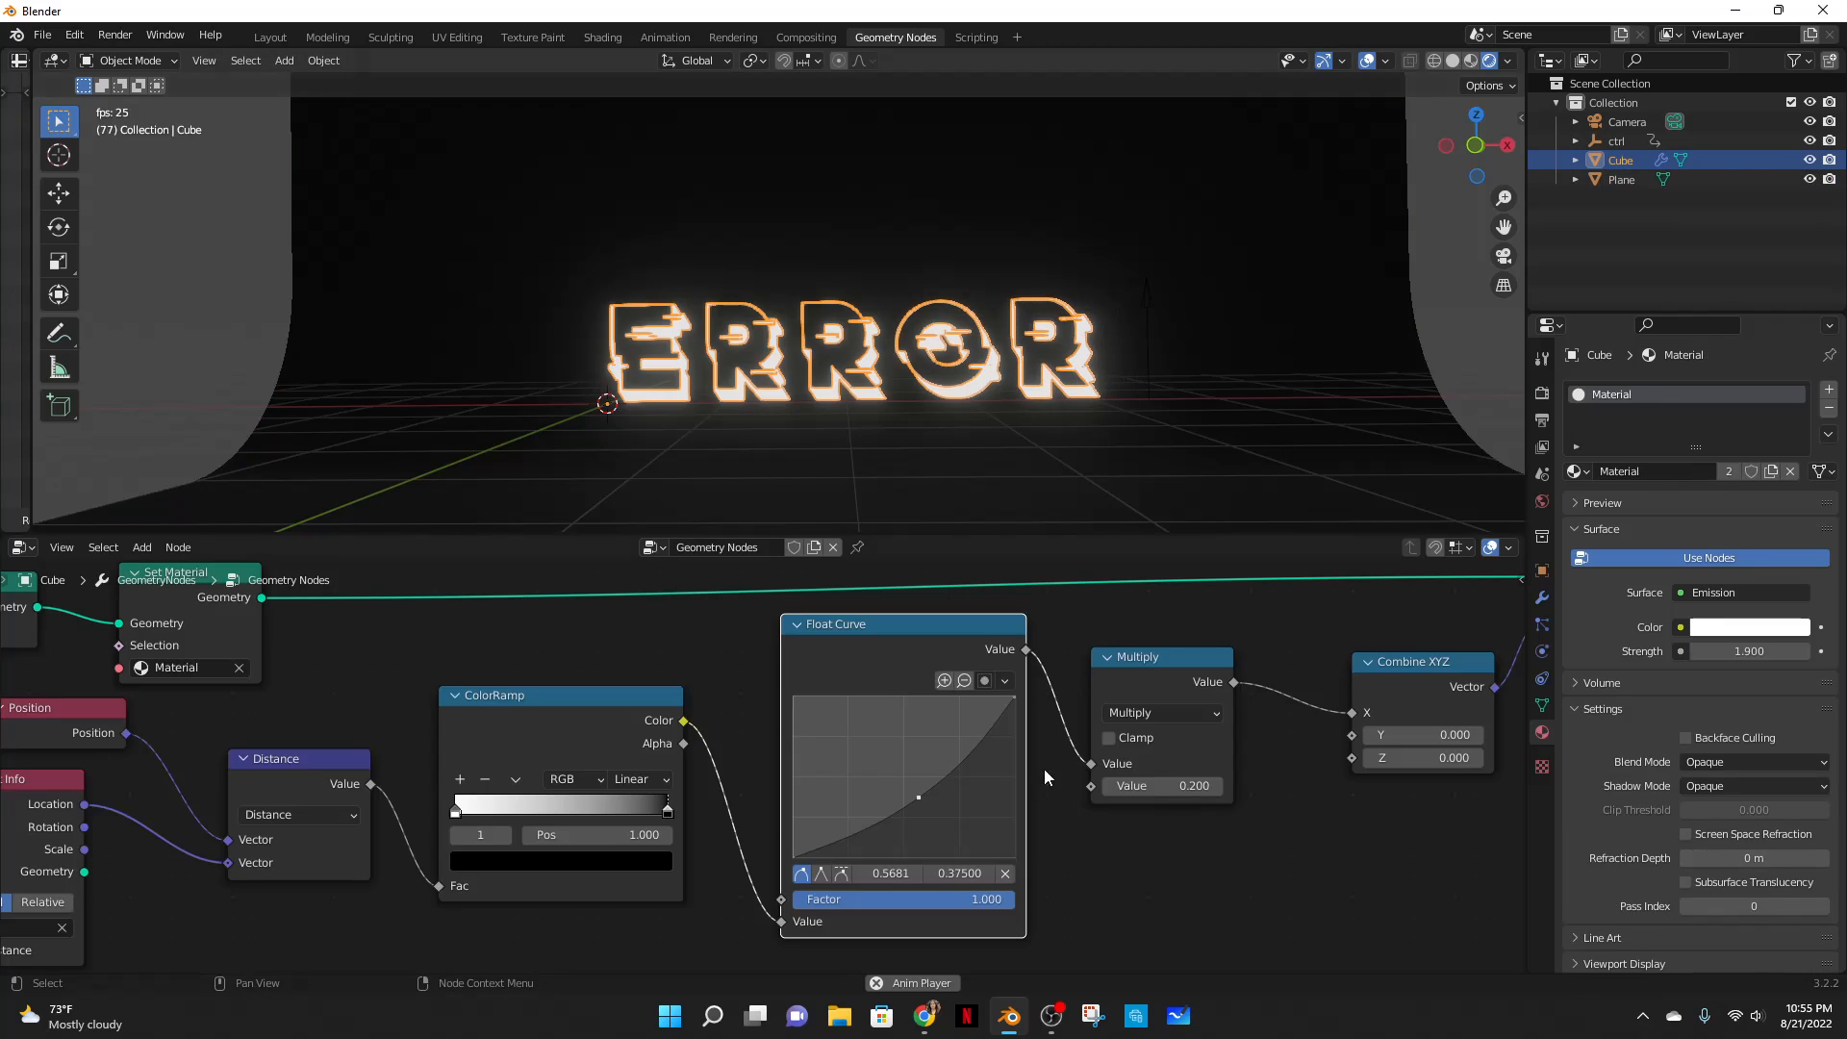
# - Try a steep rise and a lowered right end on the Float Curve, leaving the middle point at about 0.42, 0.46
pyautogui.moveTo(918, 797); pyautogui.dragTo(827, 729)
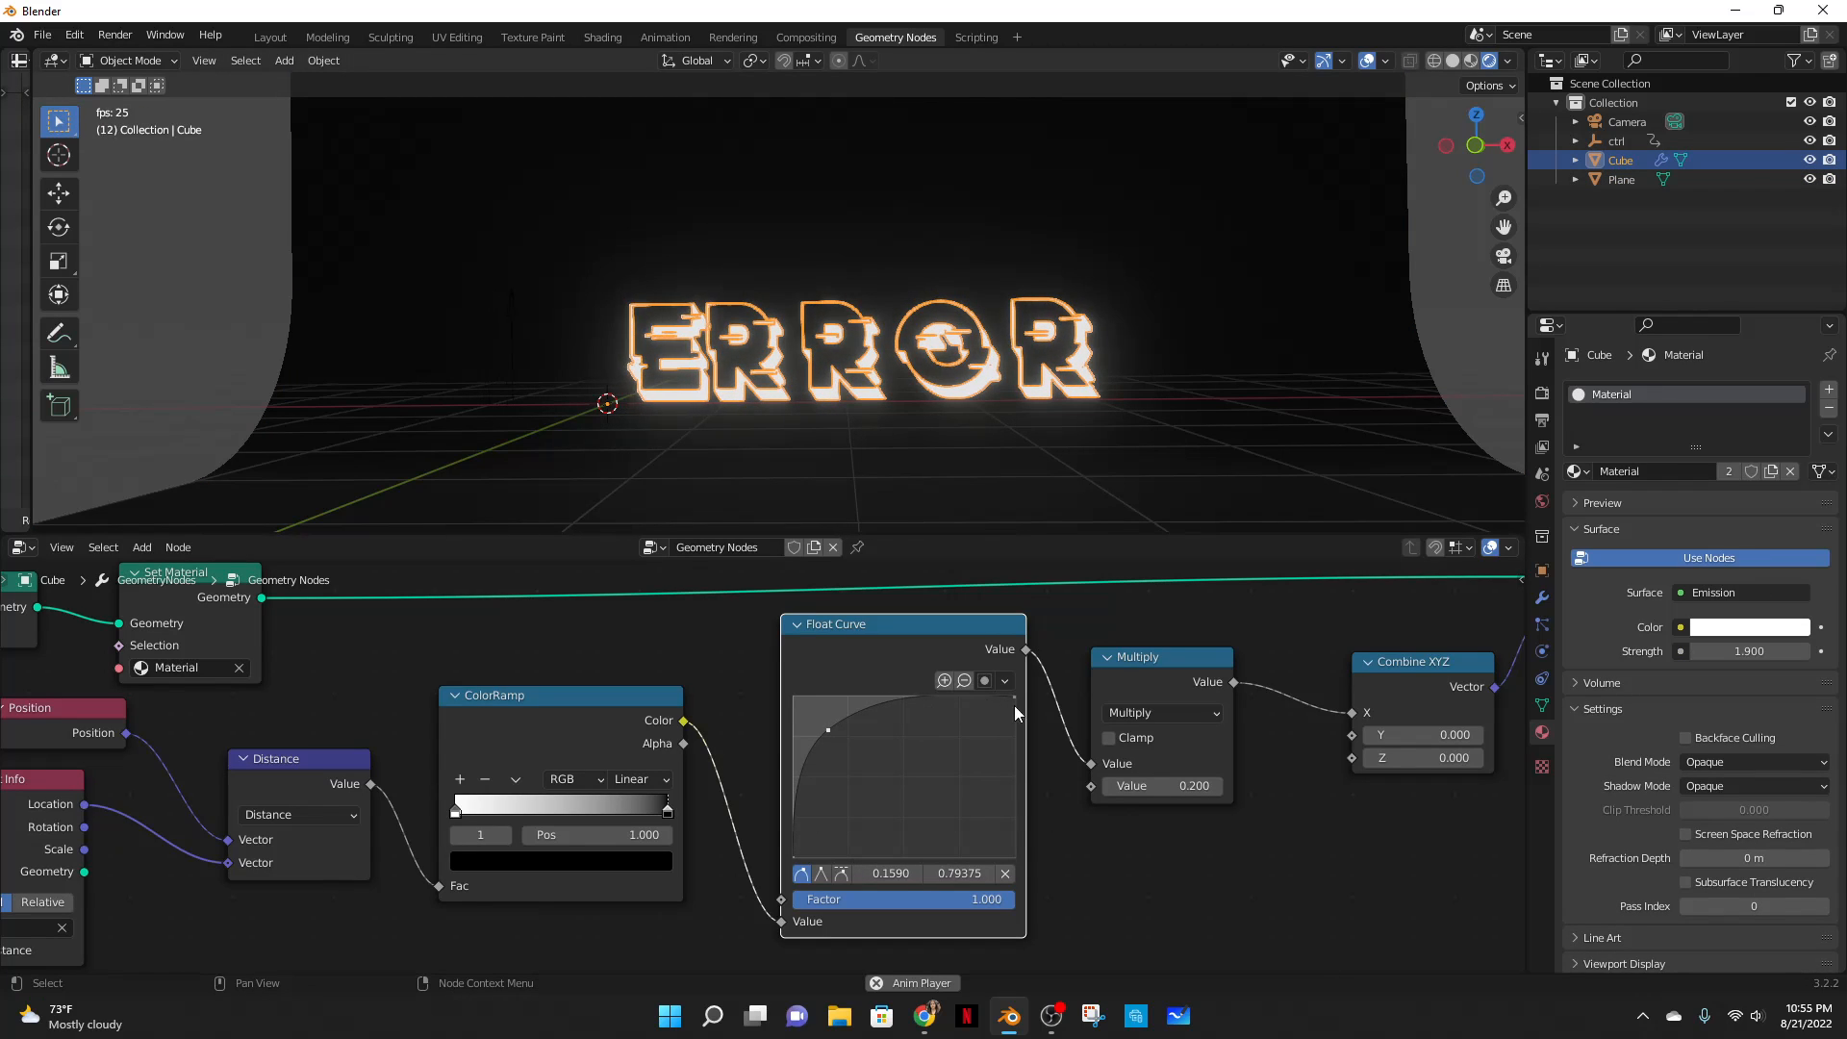
pyautogui.moveTo(1016, 697); pyautogui.dragTo(983, 753)
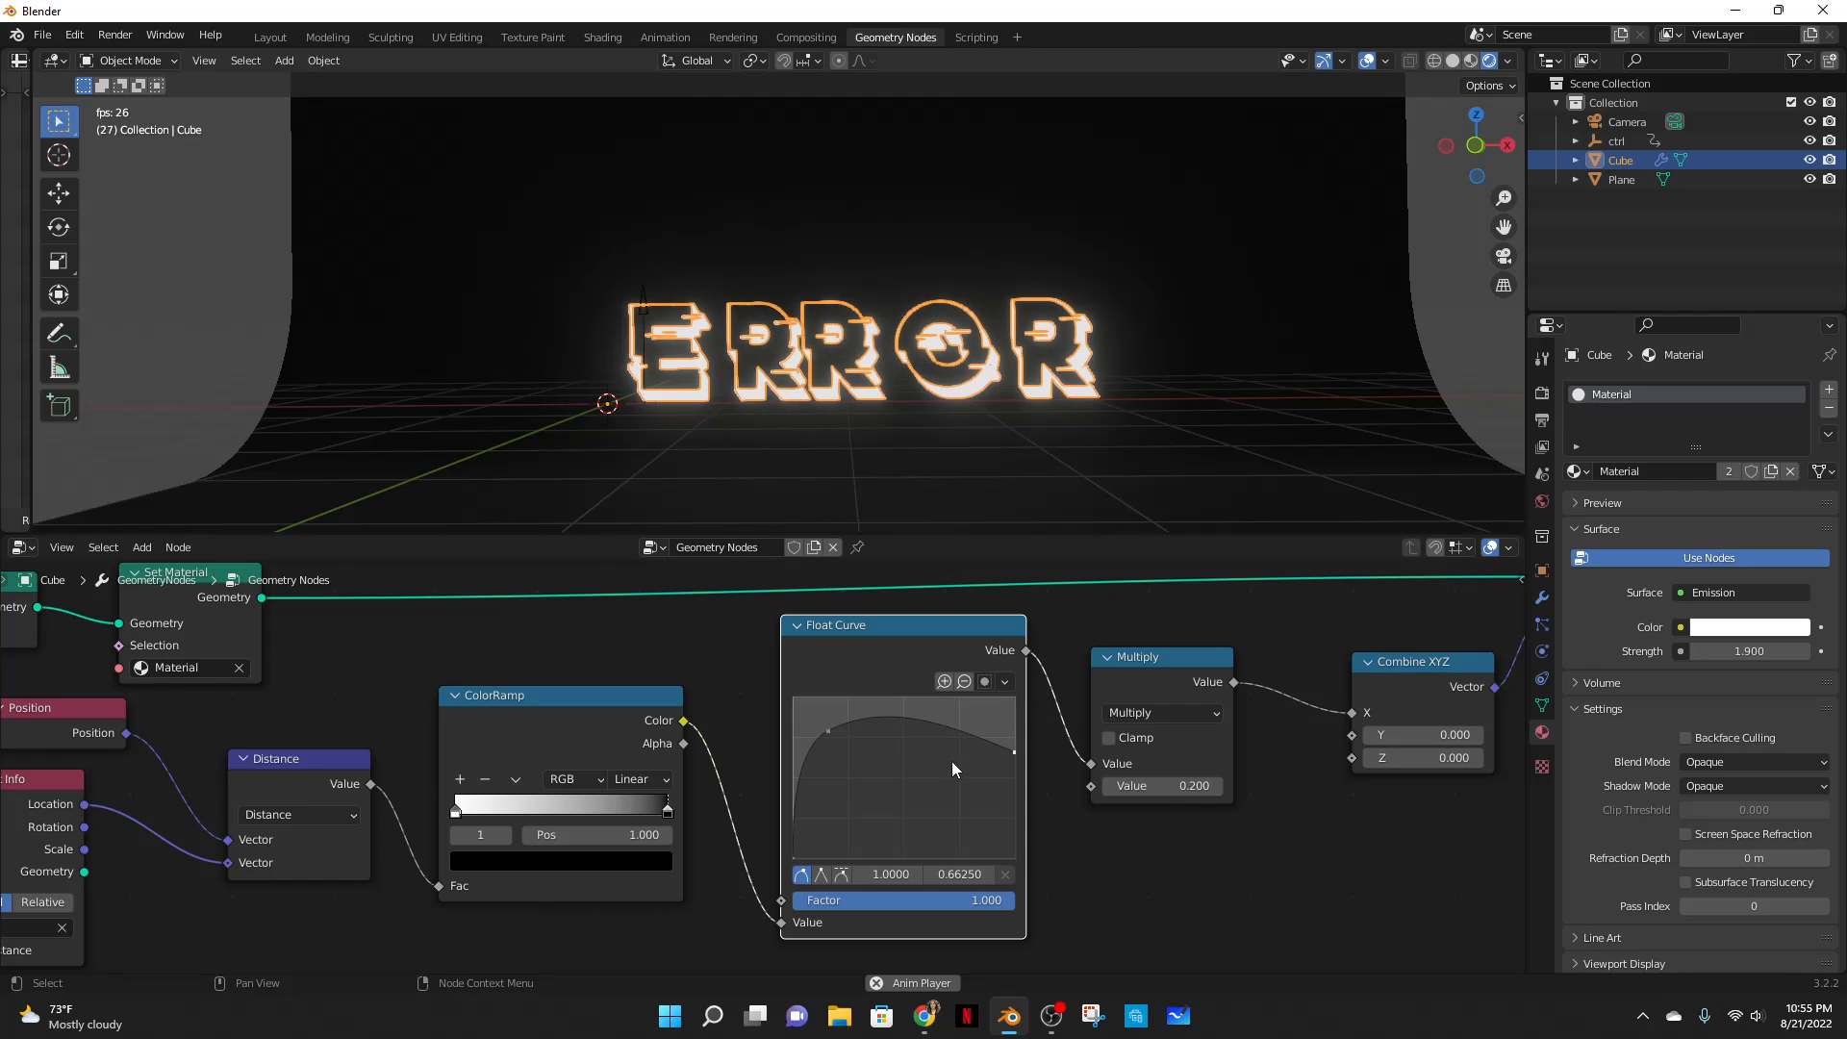
pyautogui.moveTo(1012, 749); pyautogui.dragTo(886, 783)
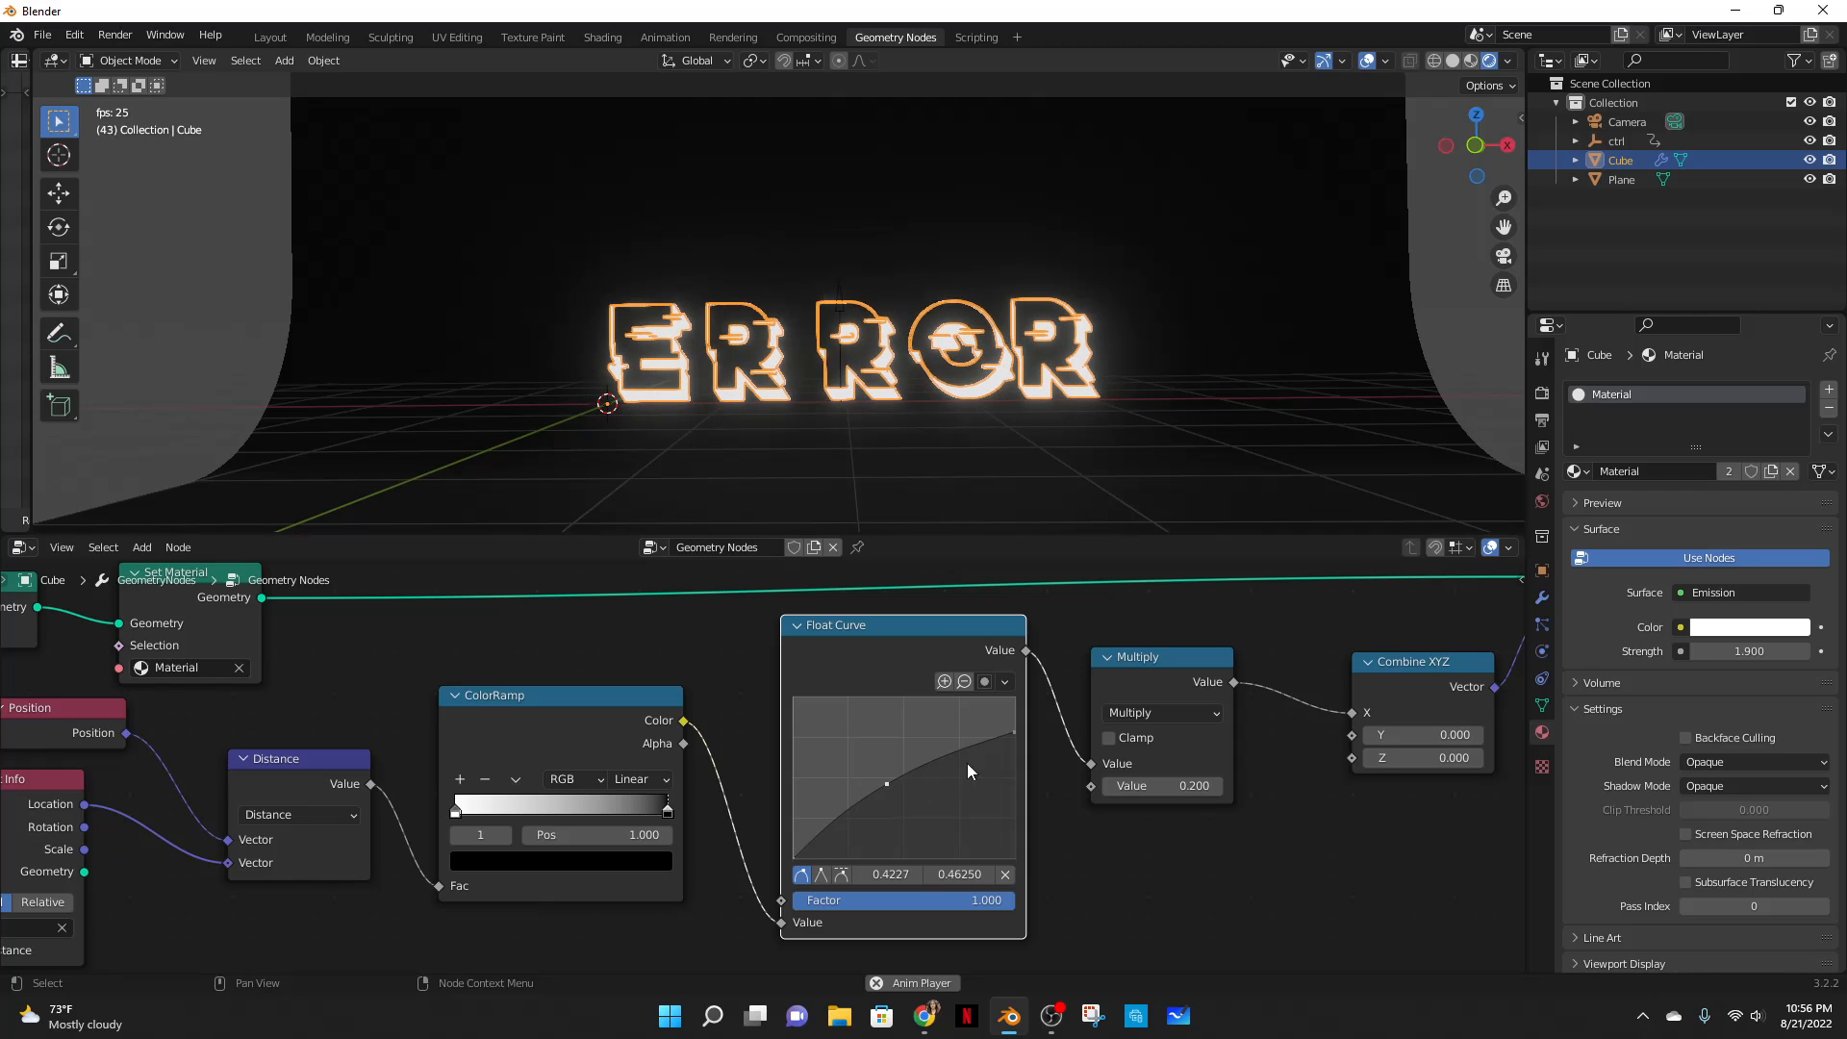
# - Shape the Float Curve into an arch peaking at about 0.51, 0.73 and ending at about 0.98, 0.10
pyautogui.moveTo(940, 712); pyautogui.dragTo(837, 725)
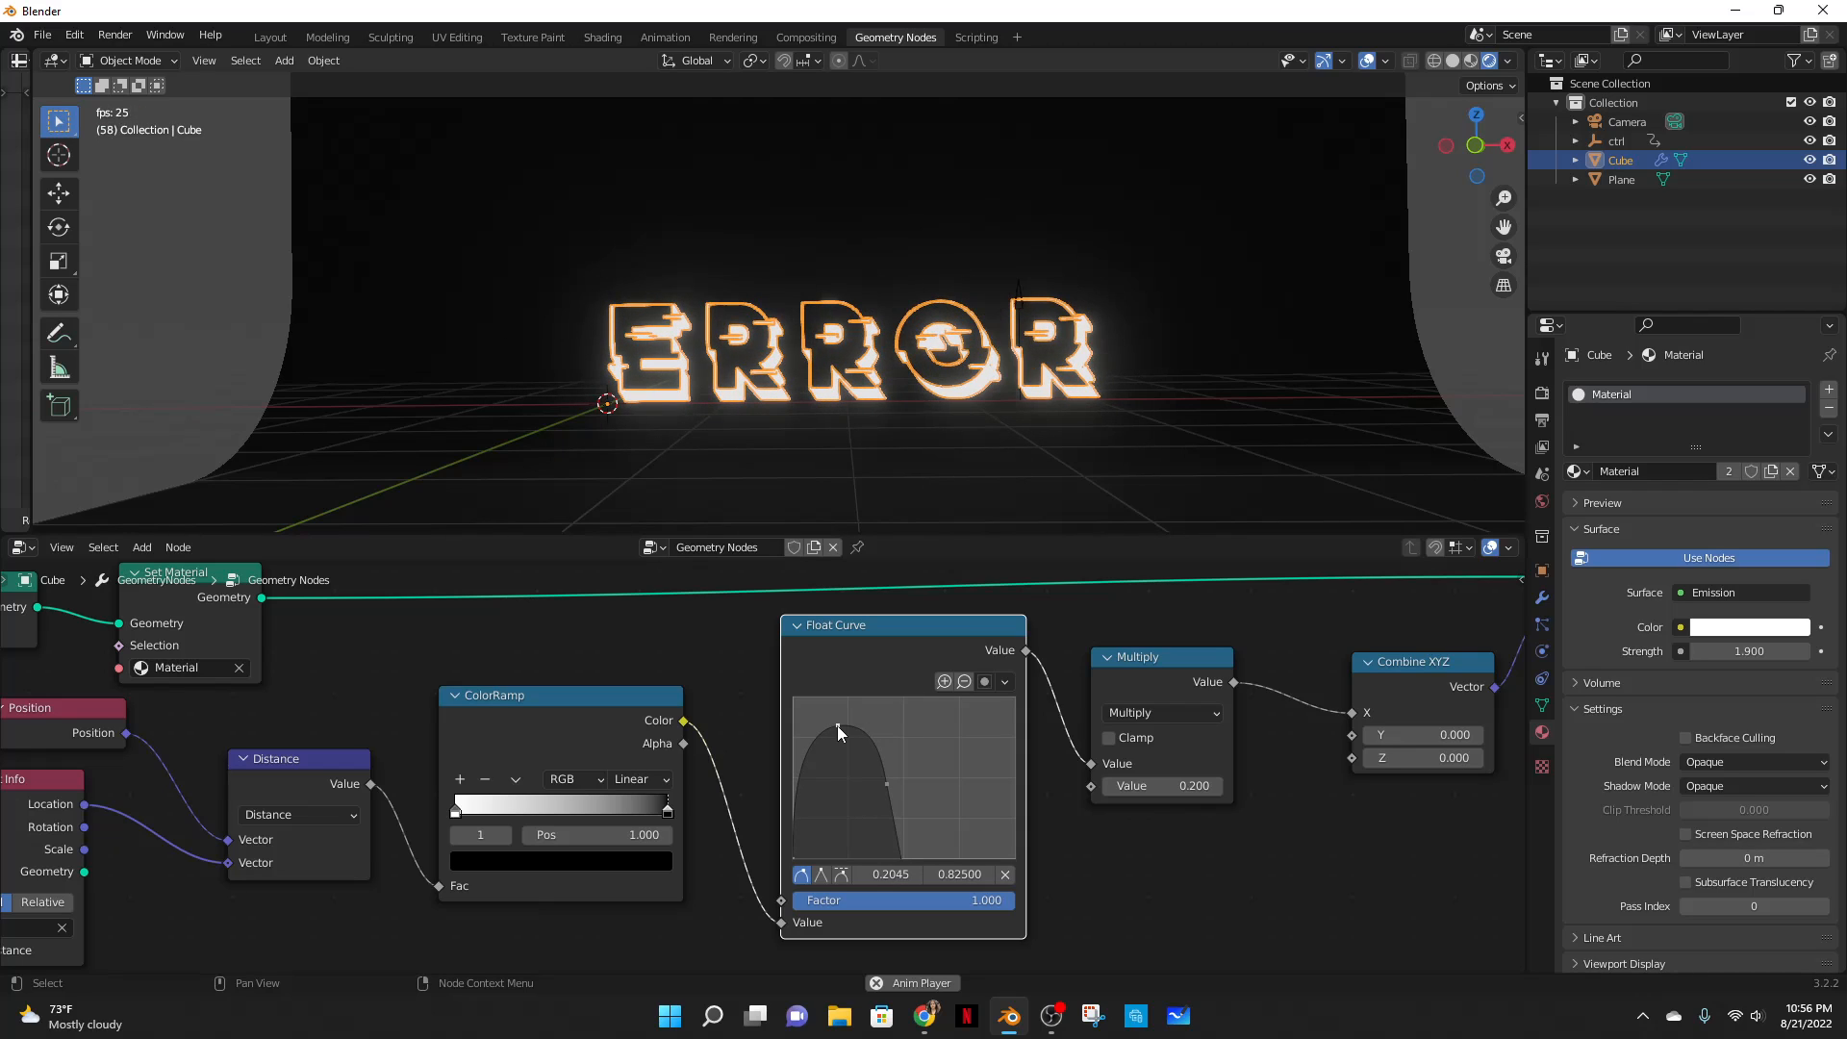
pyautogui.moveTo(888, 784); pyautogui.dragTo(955, 800)
pyautogui.moveTo(839, 727); pyautogui.dragTo(907, 741)
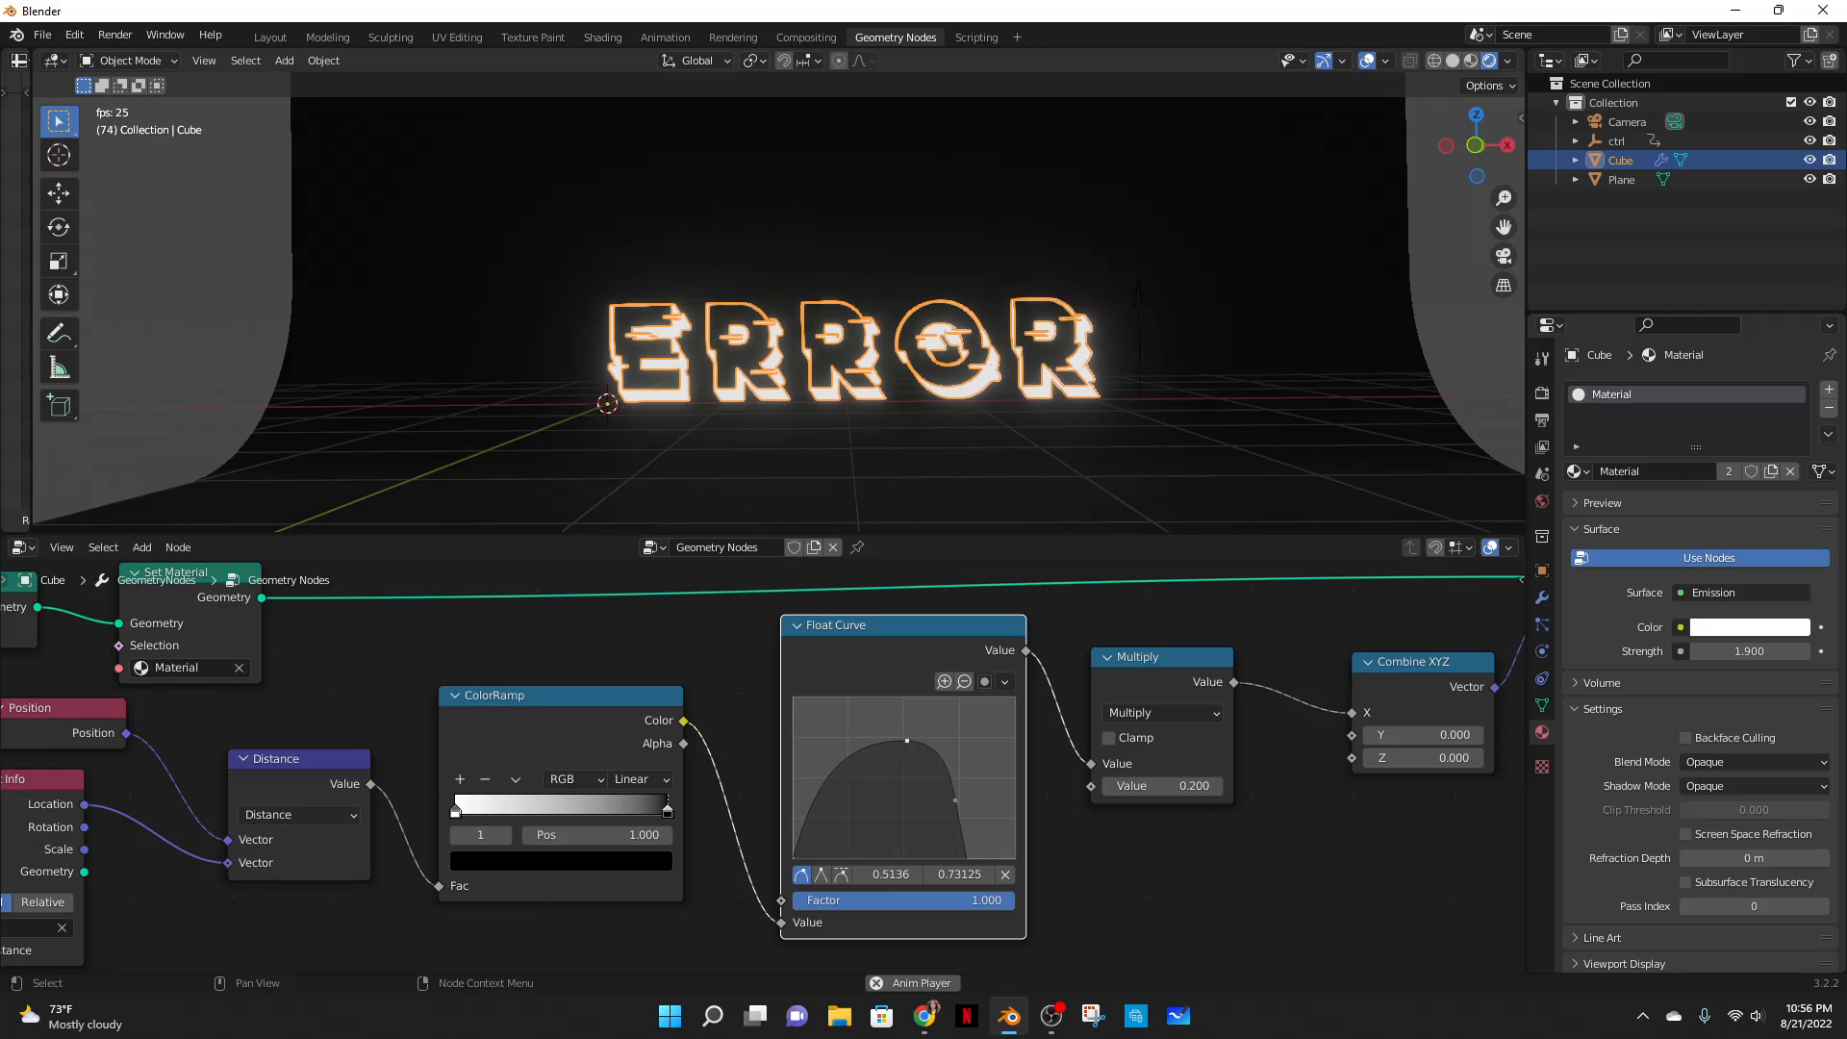
pyautogui.moveTo(955, 803); pyautogui.dragTo(1011, 842)
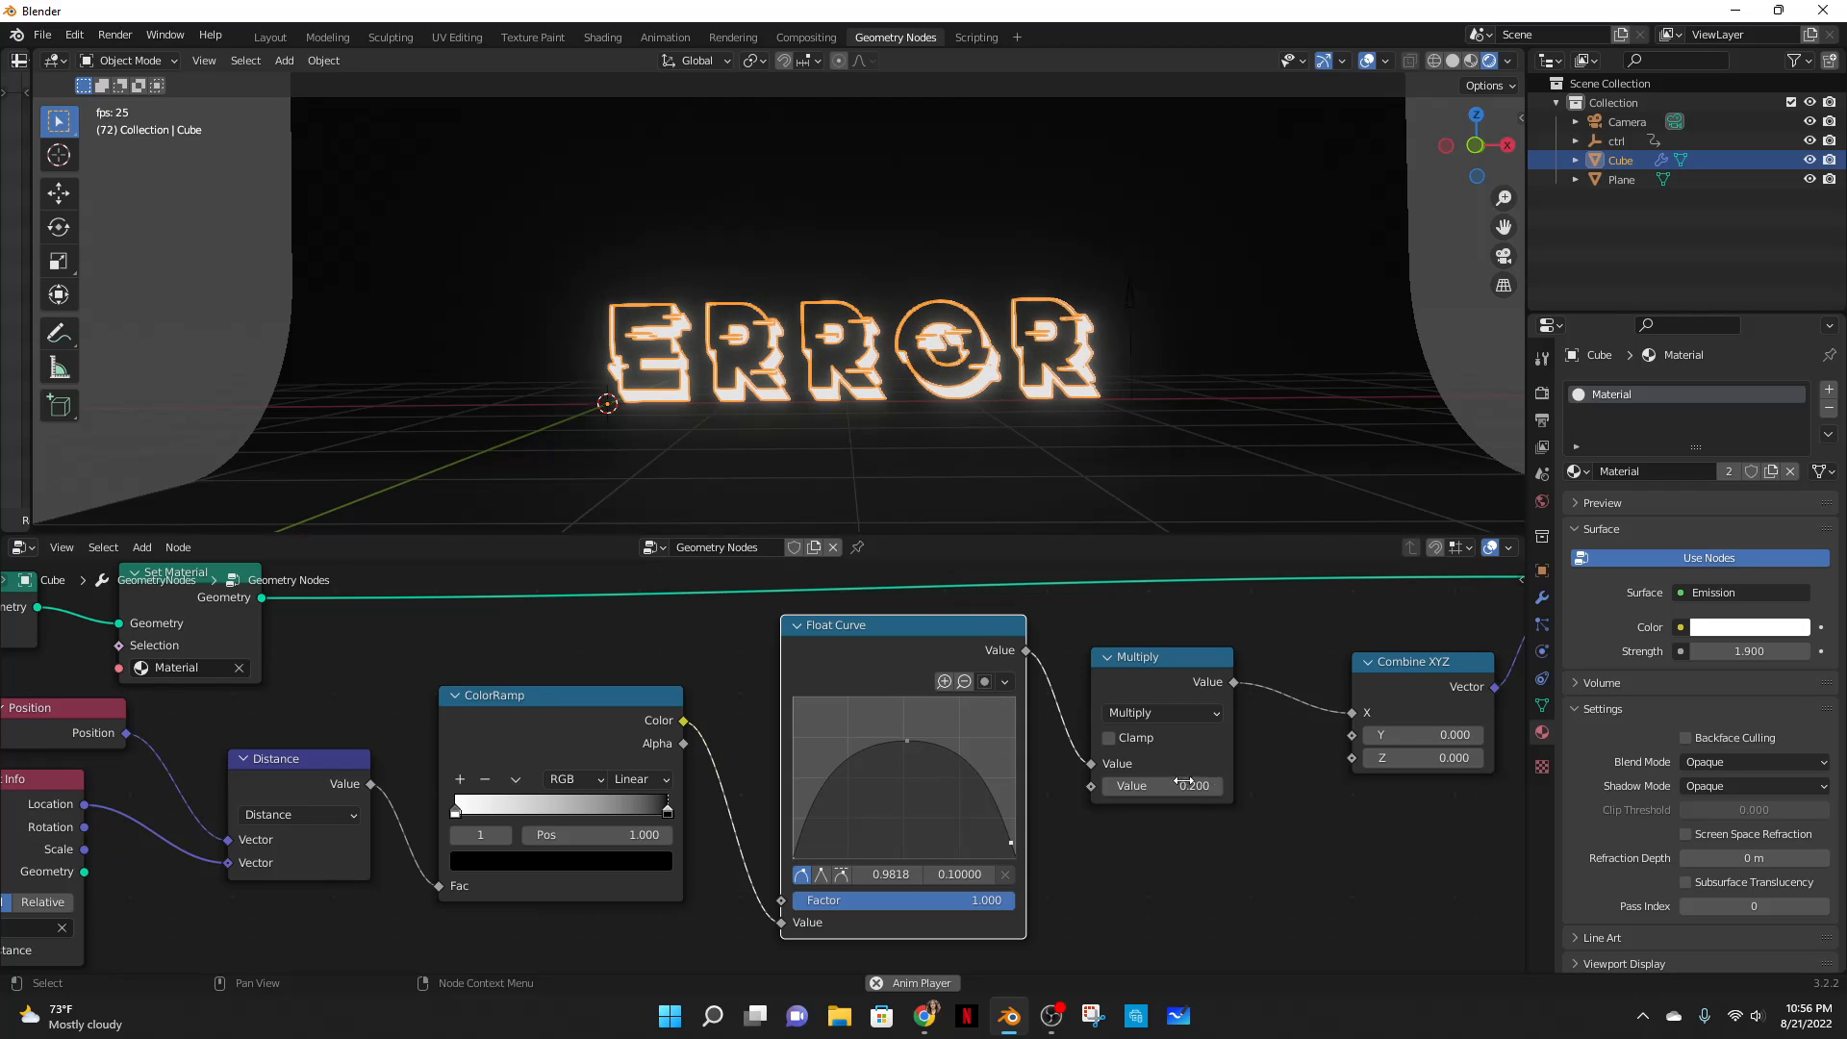
# - Set the Multiply value to 0.100 and raise the Float Curve's peak to about 0.50, 0.89
pyautogui.write('0.1')
pyautogui.press('Return')
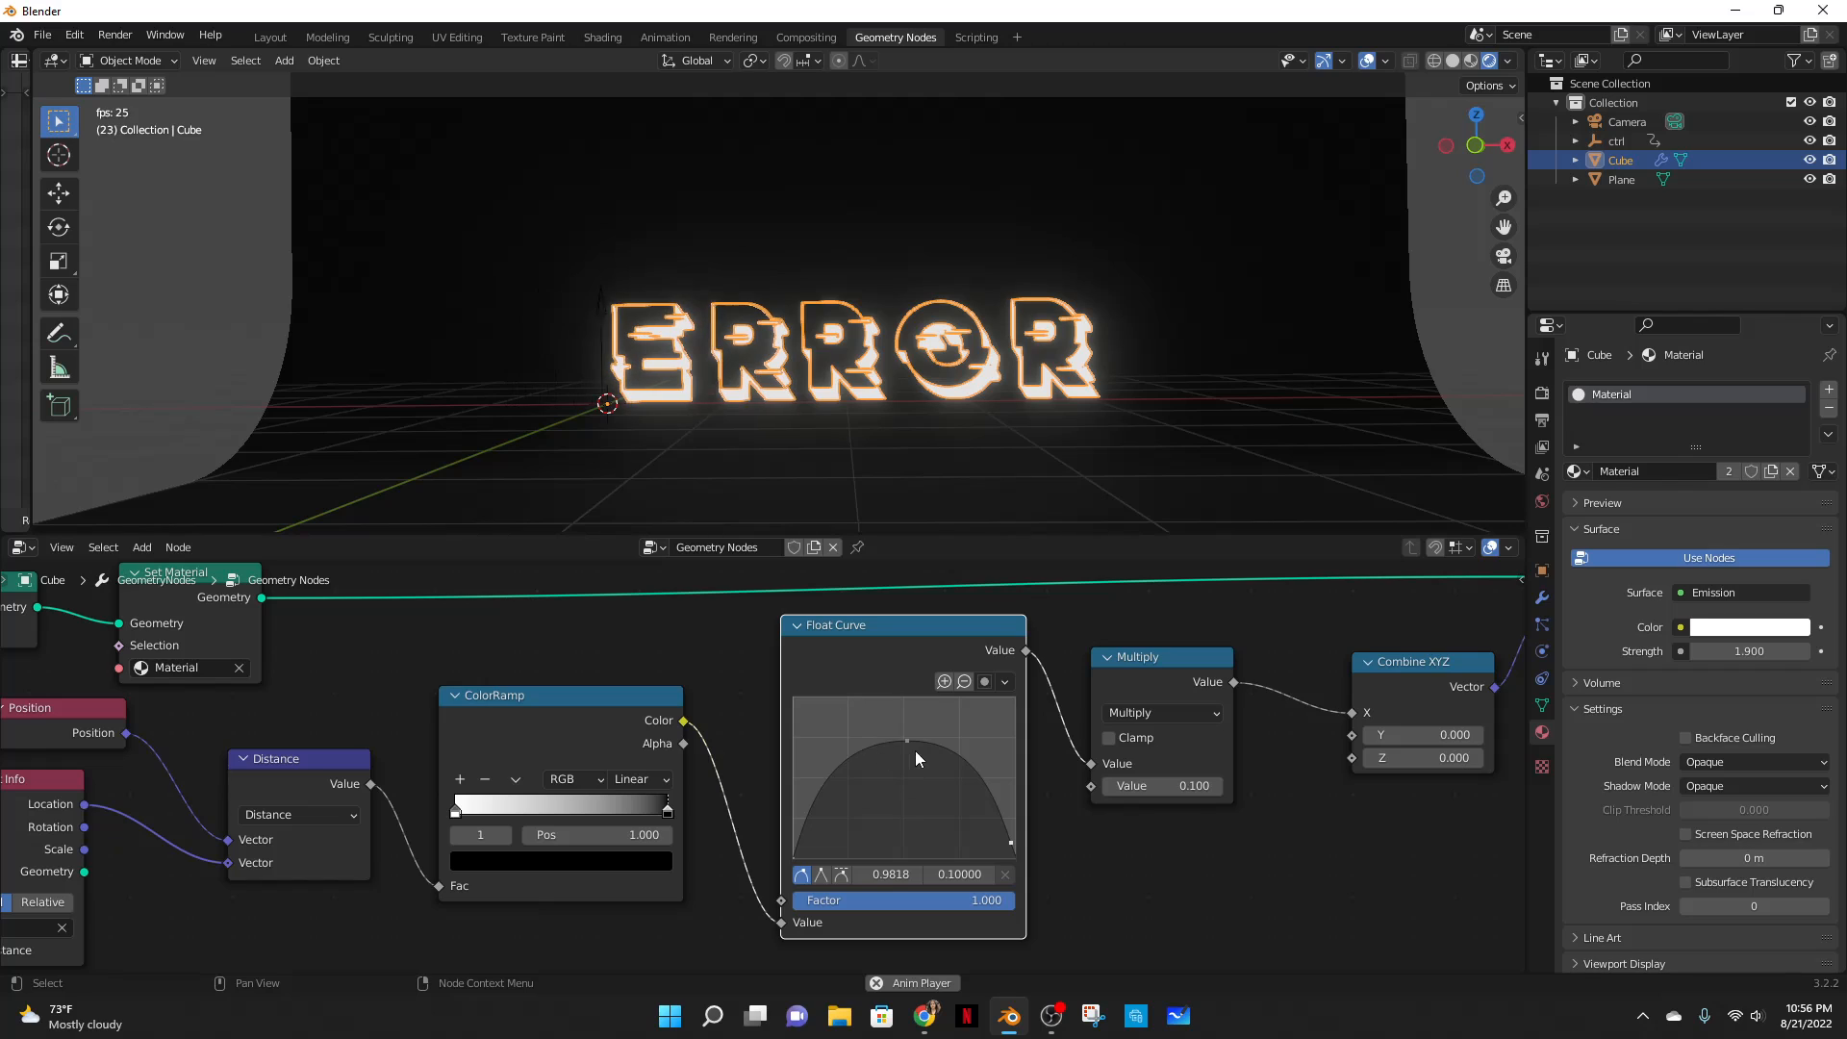
pyautogui.moveTo(915, 749); pyautogui.dragTo(899, 789)
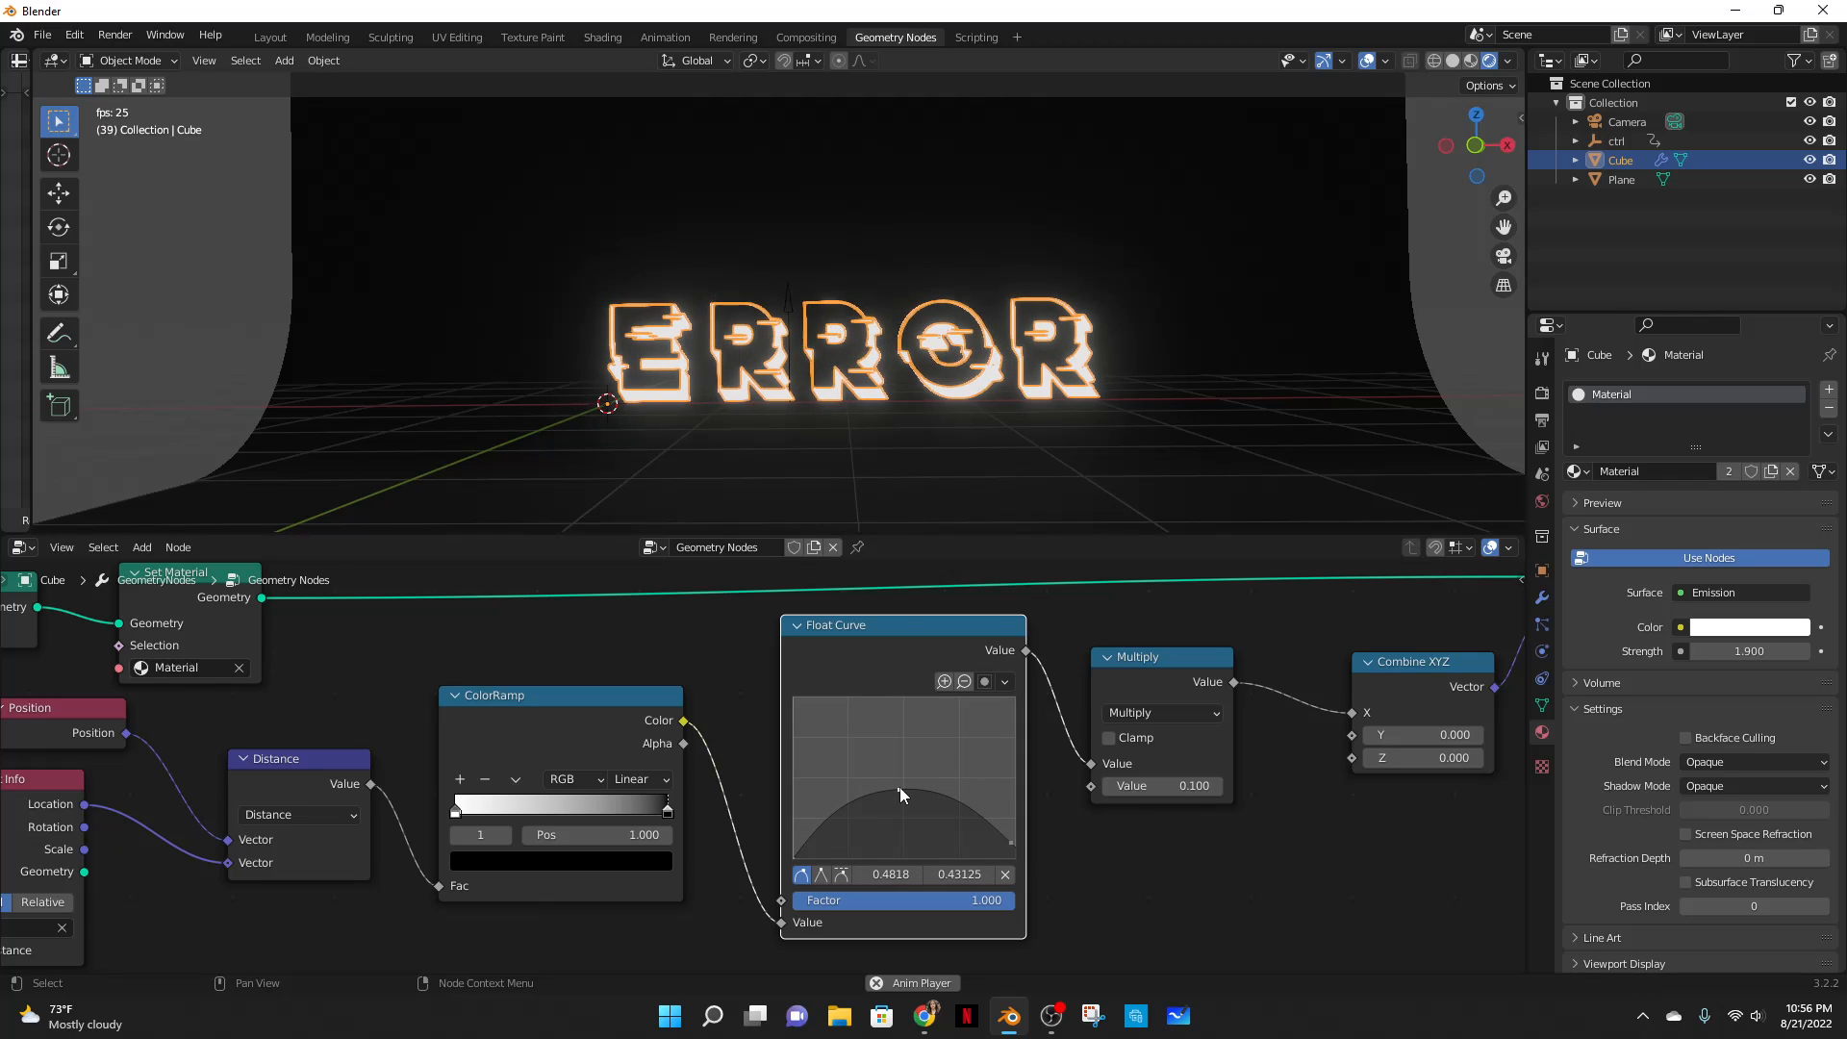
pyautogui.moveTo(899, 790); pyautogui.dragTo(908, 713)
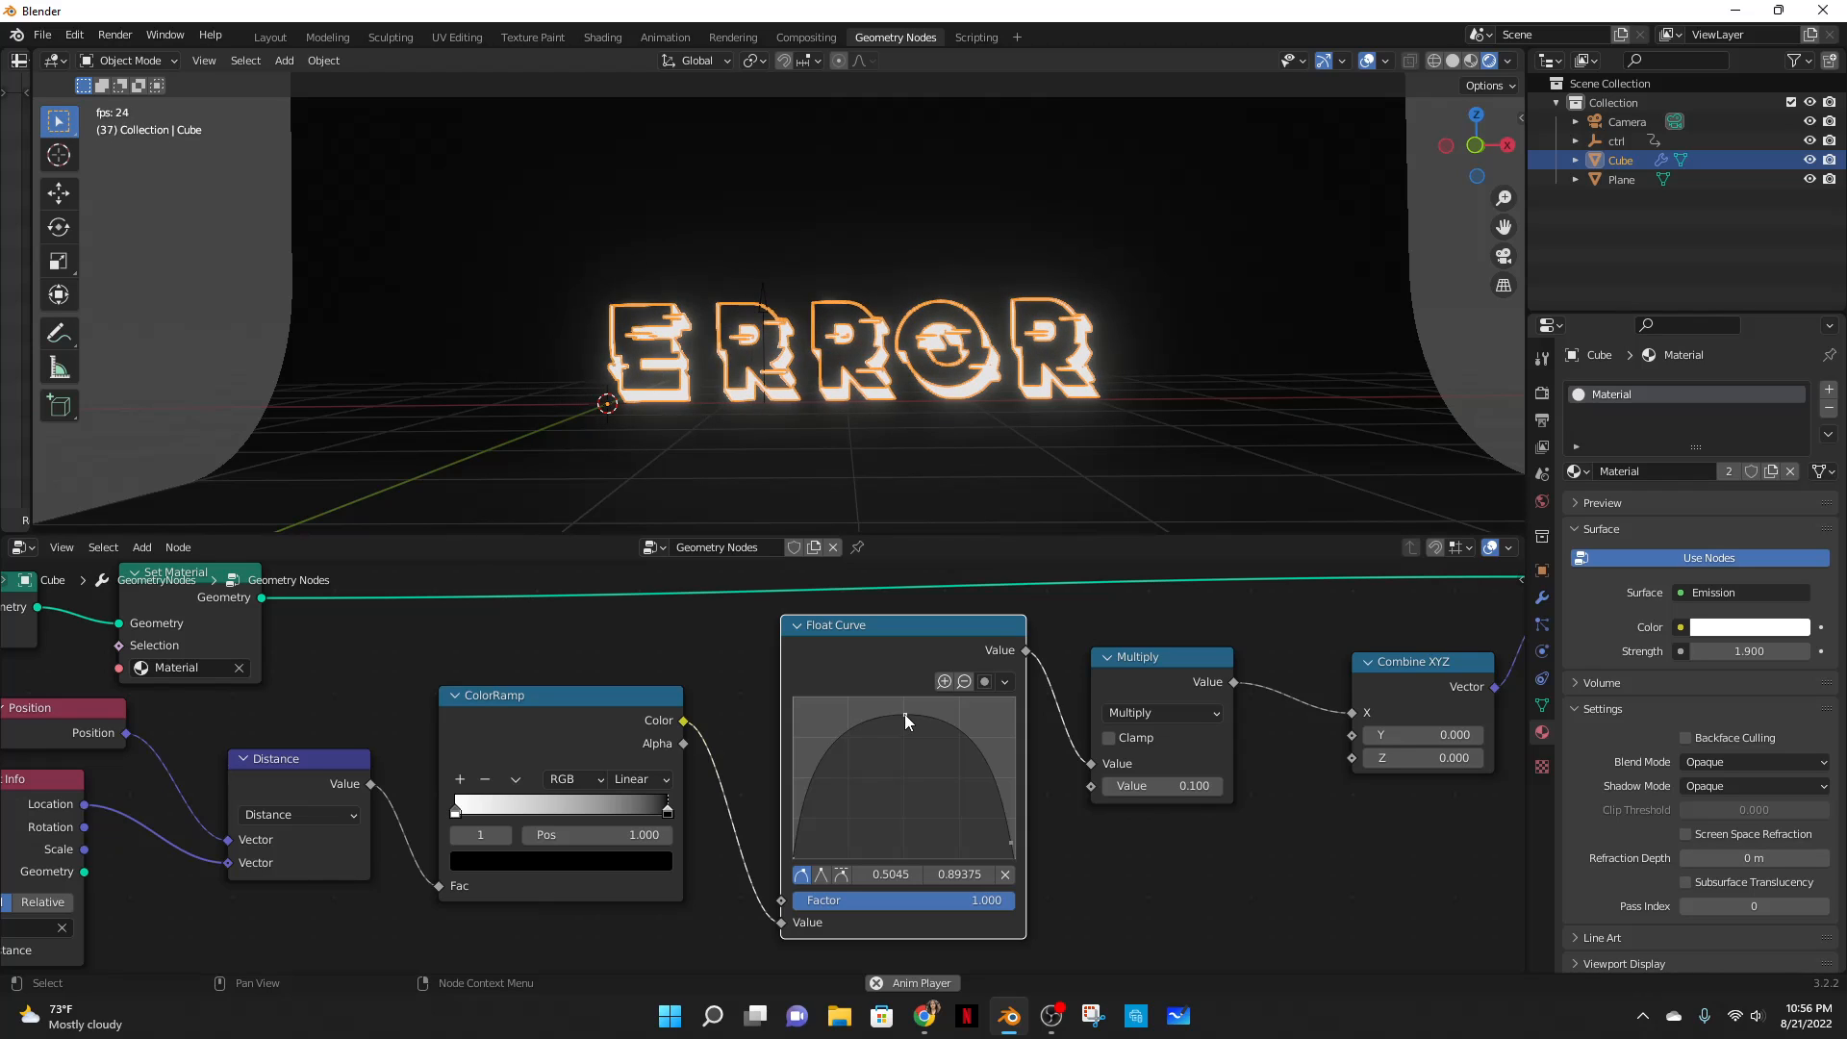
# - Try a yellow base color on the backdrop plane's material and undo it
pyautogui.click(1019, 212)
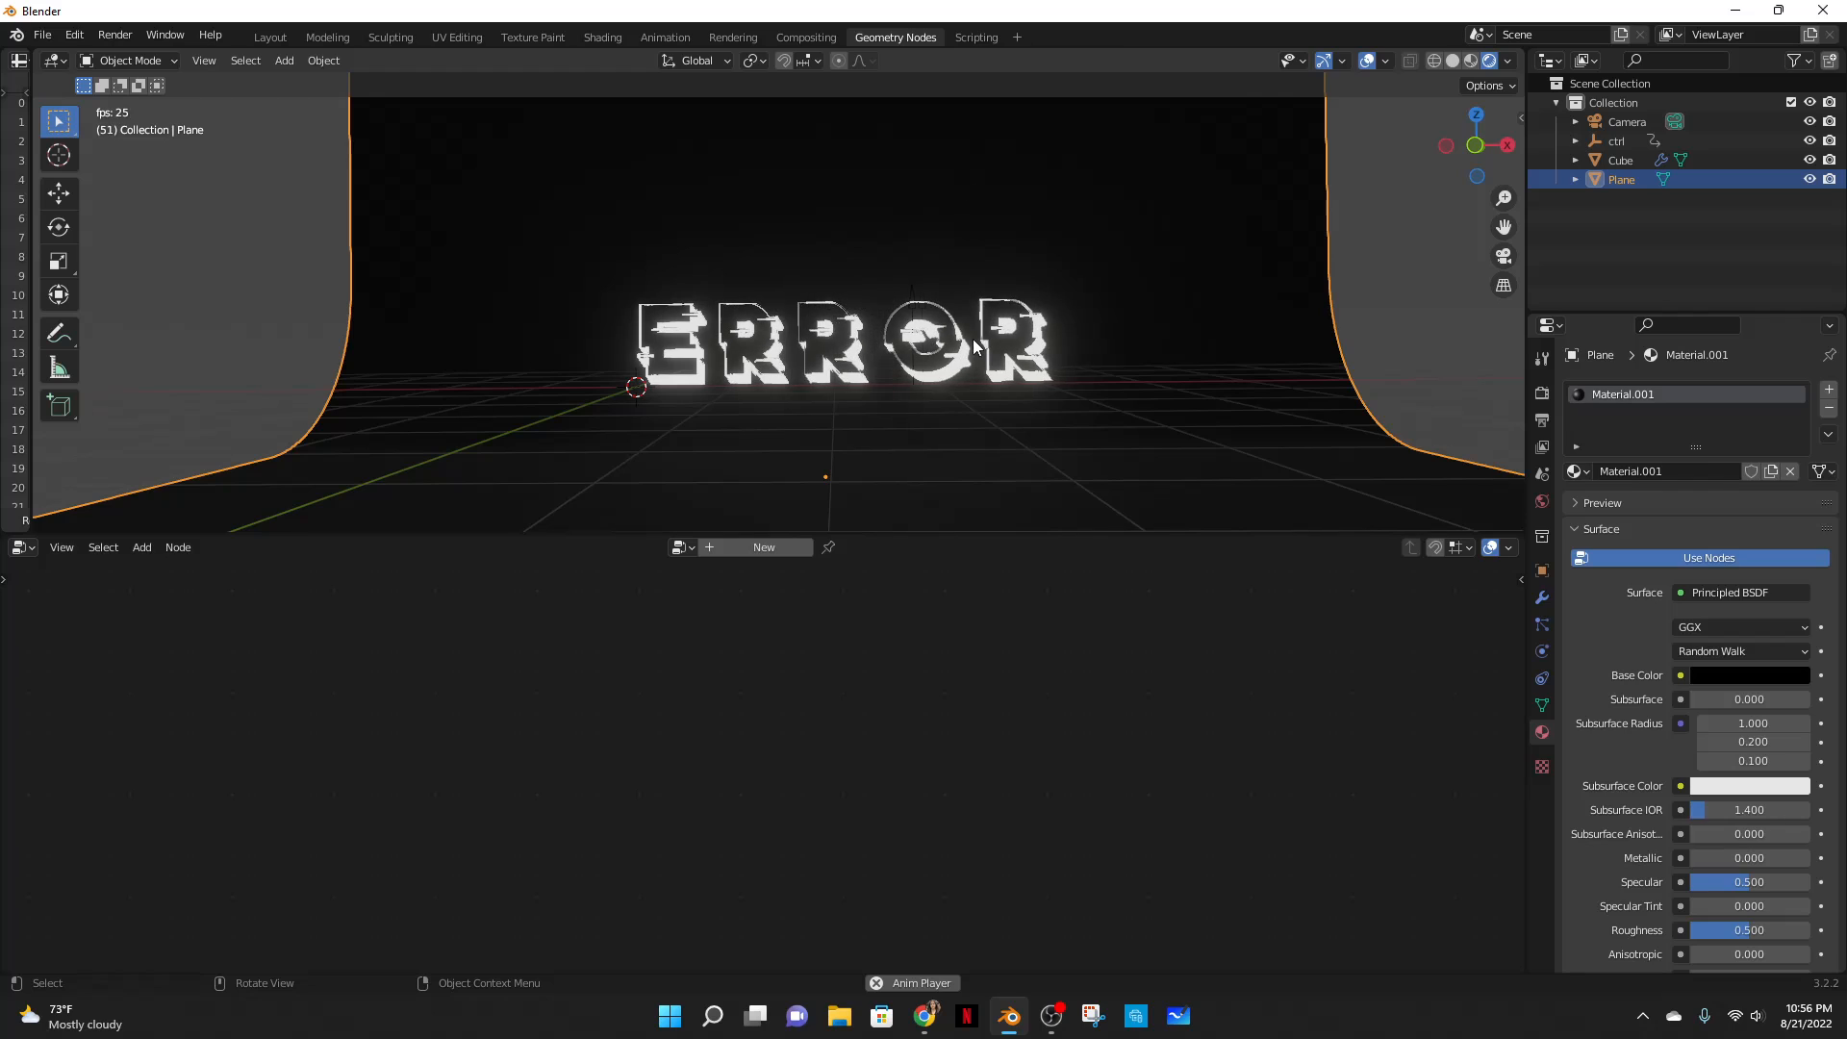
pyautogui.click(1743, 674)
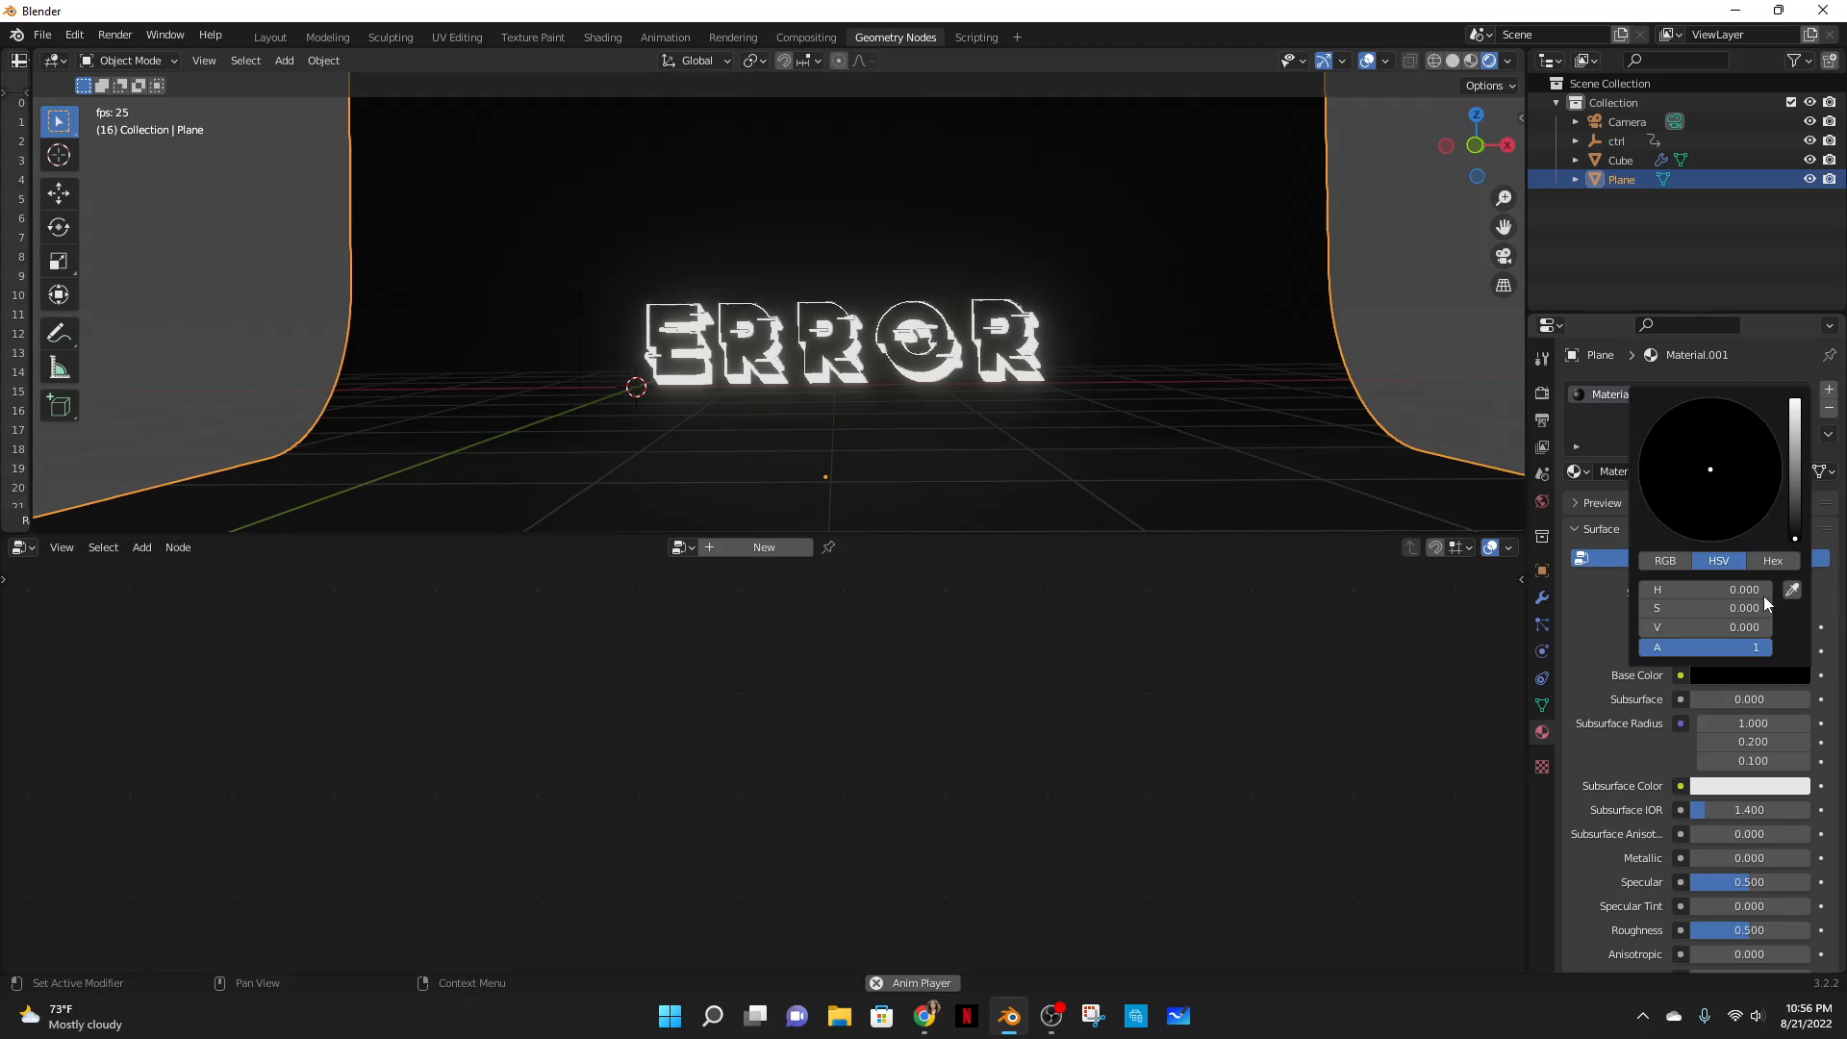
pyautogui.moveTo(1793, 497); pyautogui.dragTo(1794, 399)
pyautogui.moveTo(1732, 443); pyautogui.dragTo(1677, 488)
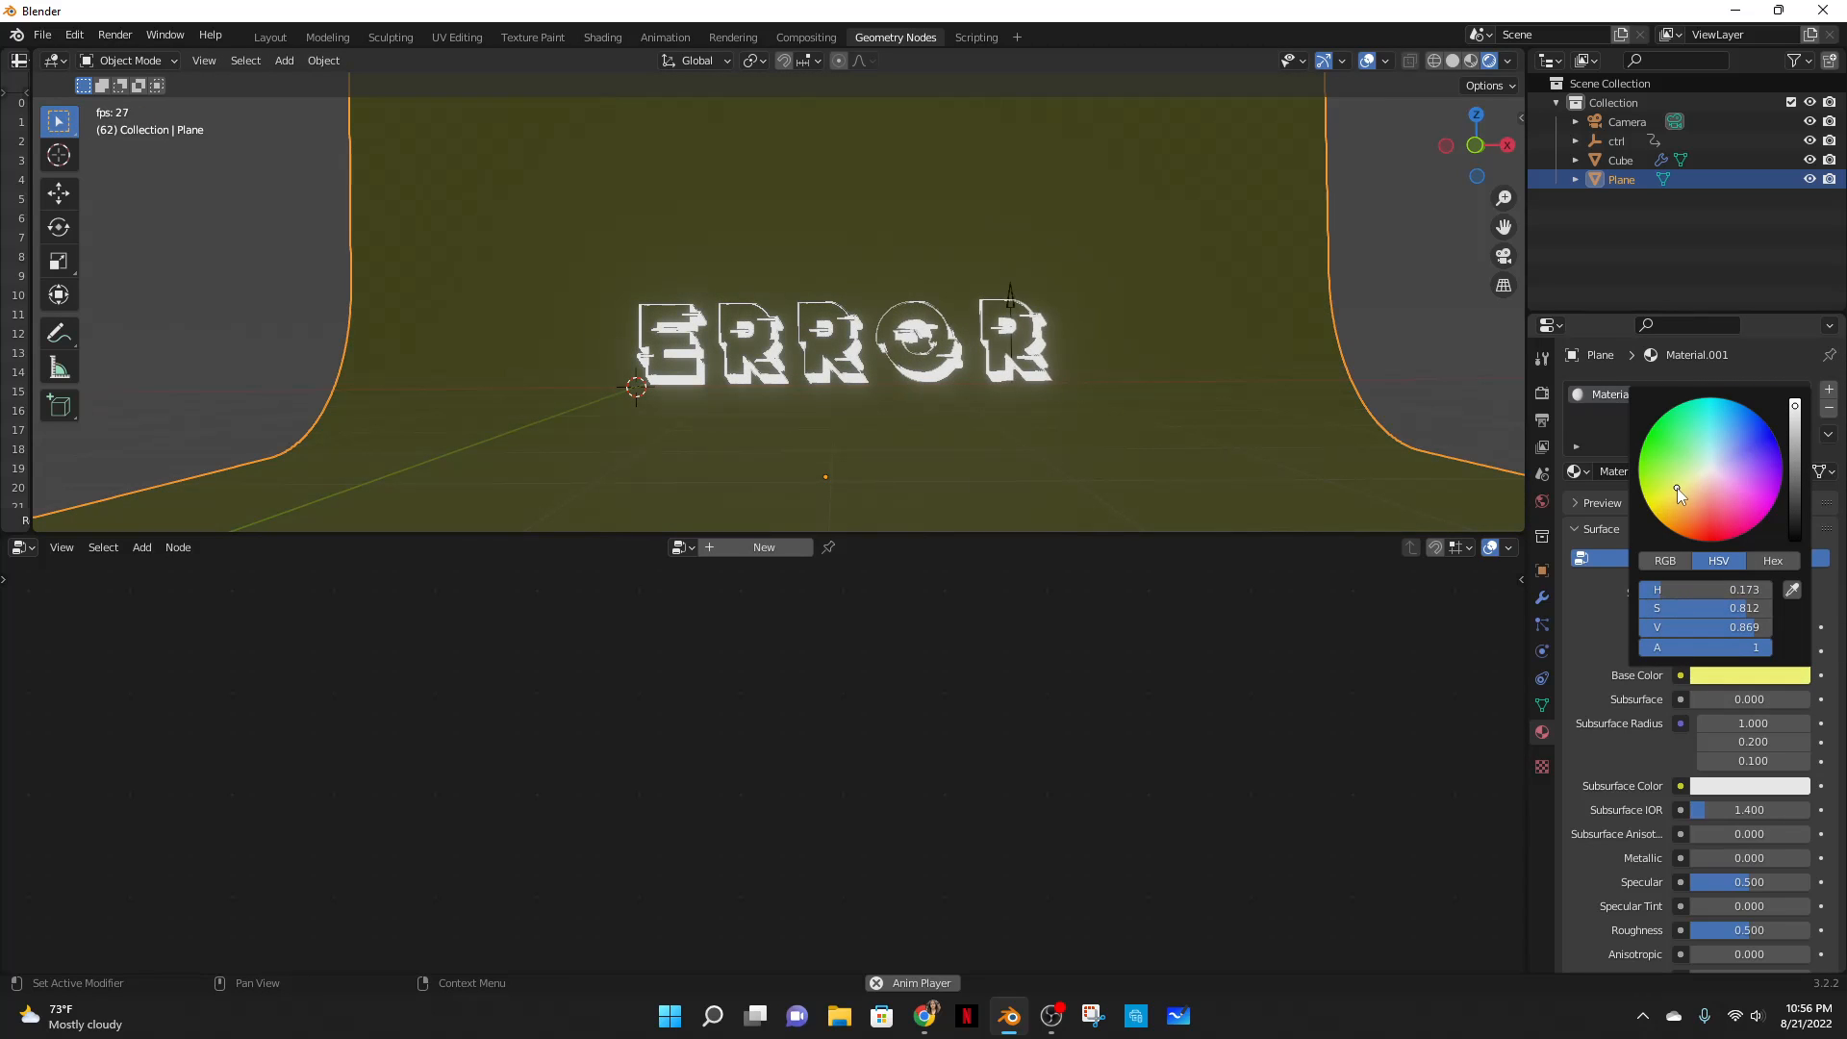
pyautogui.hotkey('ctrl', 'z')
# - Change the ERROR text's emission color to bright green, with hue about 0.304 and saturation about 0.980
pyautogui.click(970, 348)
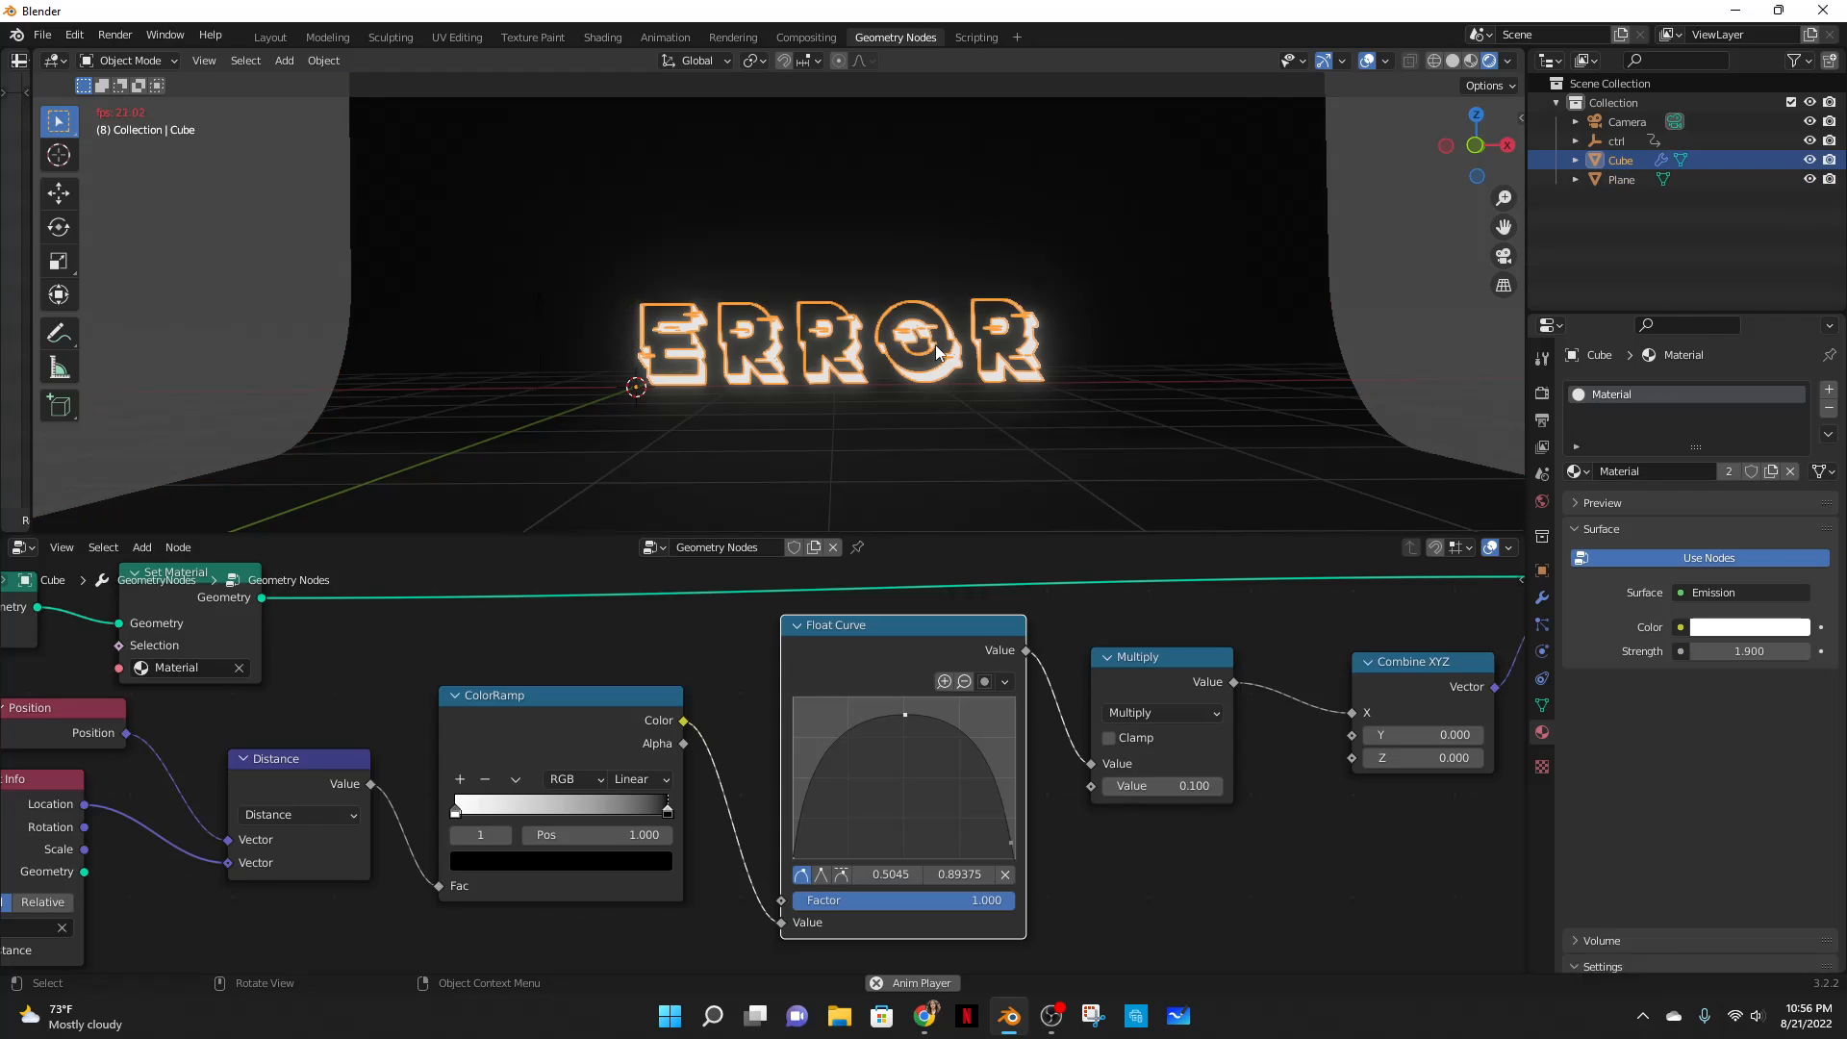
pyautogui.click(1715, 626)
pyautogui.click(1664, 452)
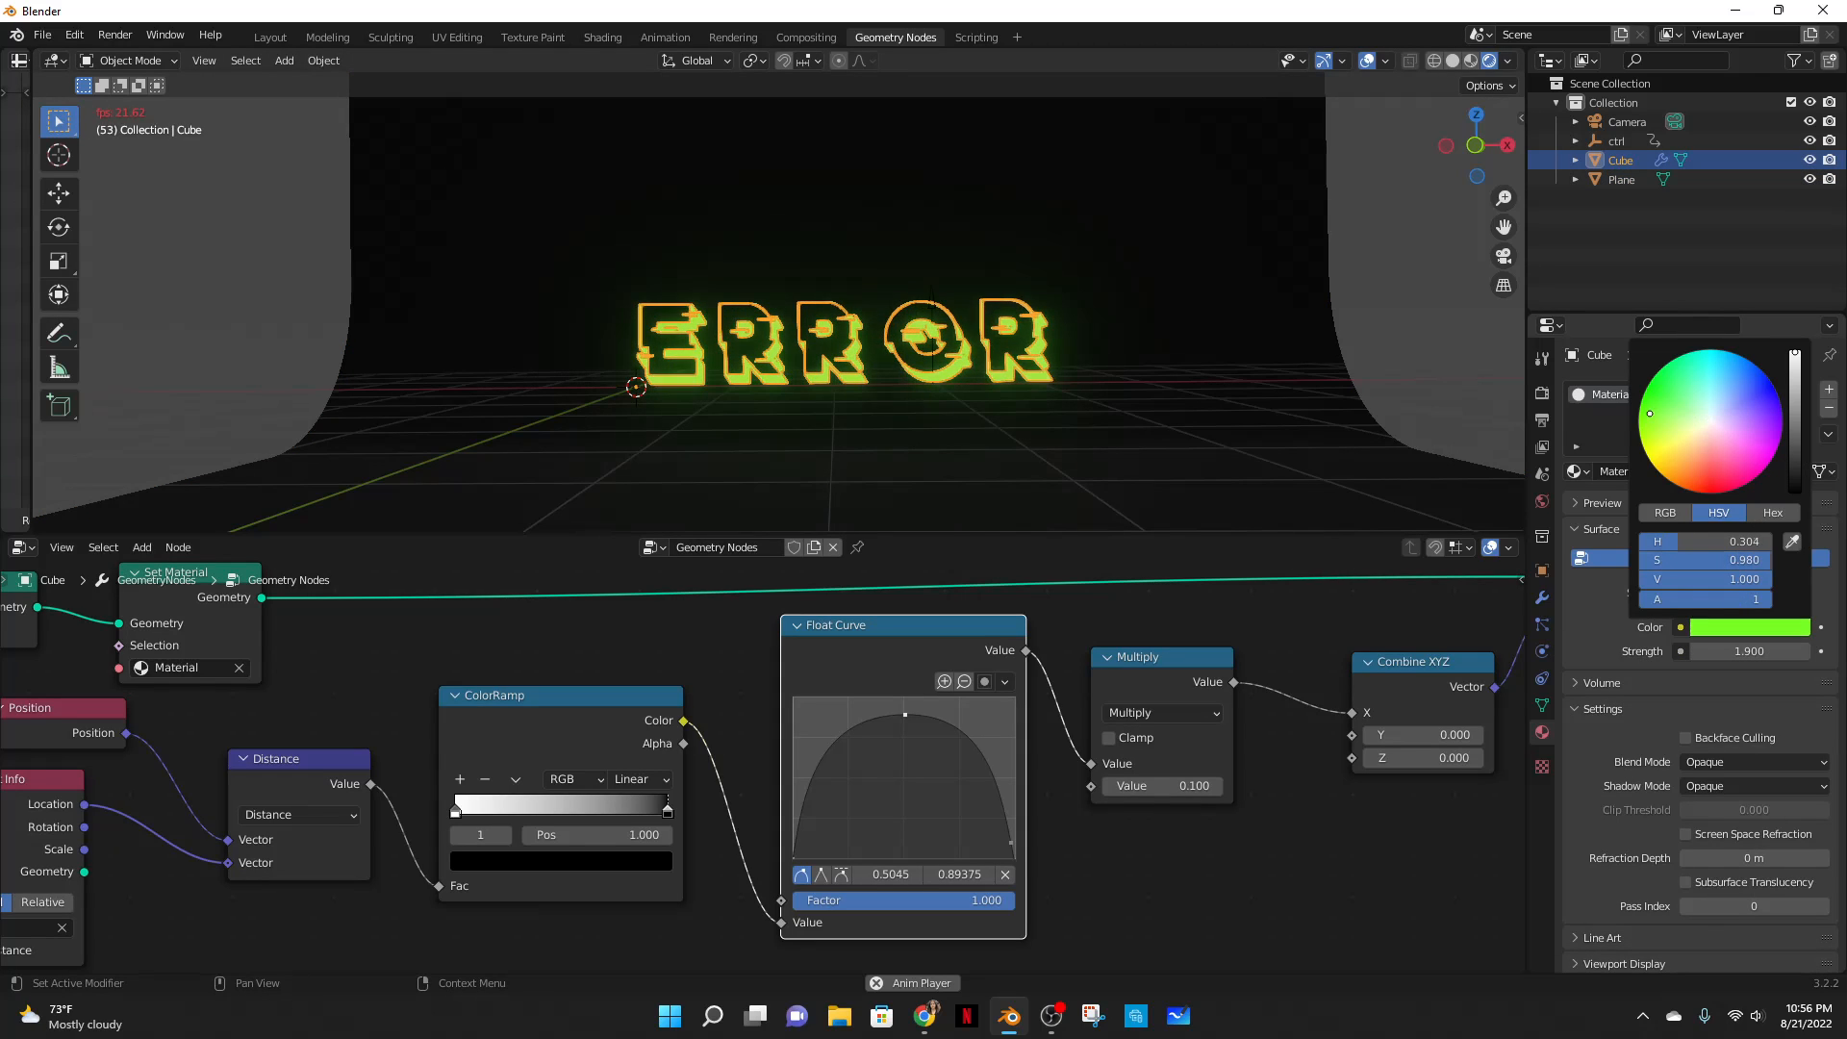
pyautogui.click(1290, 402)
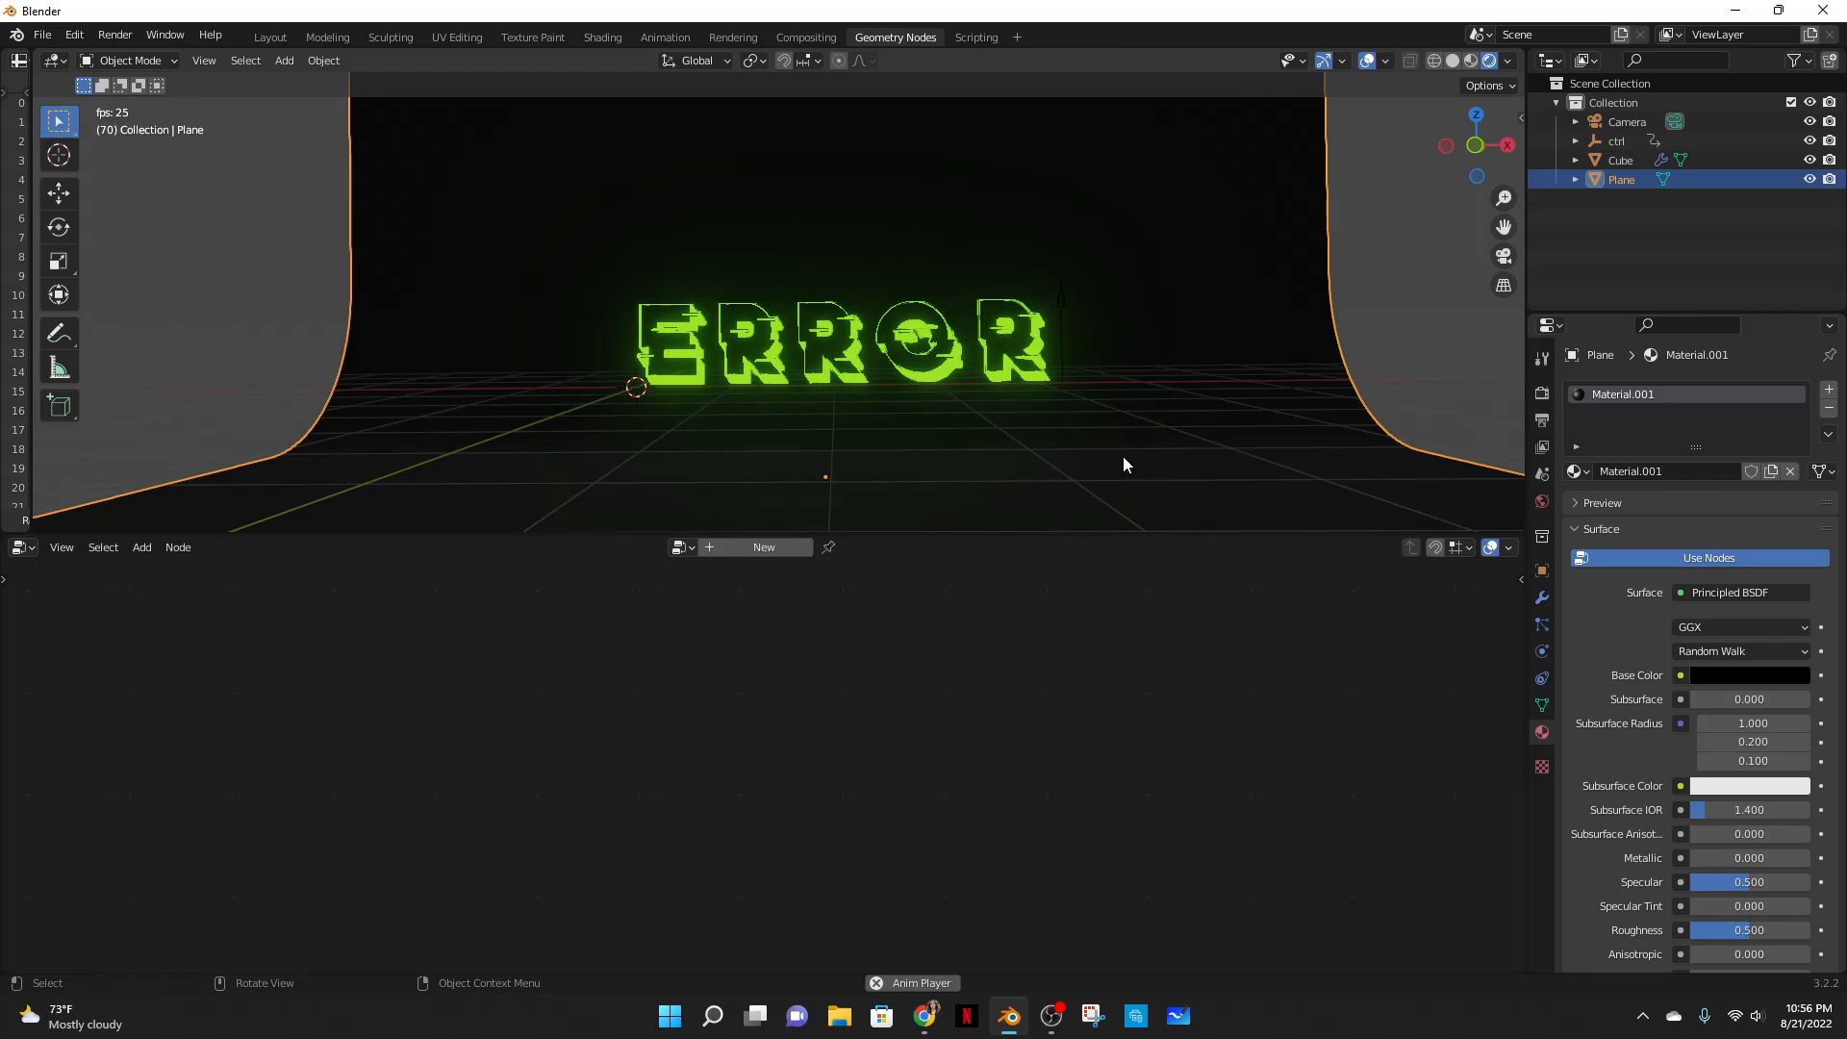
# - Return to the Layout workspace with rendered shading and hide the viewport's transform sidebar
pyautogui.scroll(-3, 1048, 265)
pyautogui.moveTo(1083, 283); pyautogui.dragTo(1083, 290, button='middle')
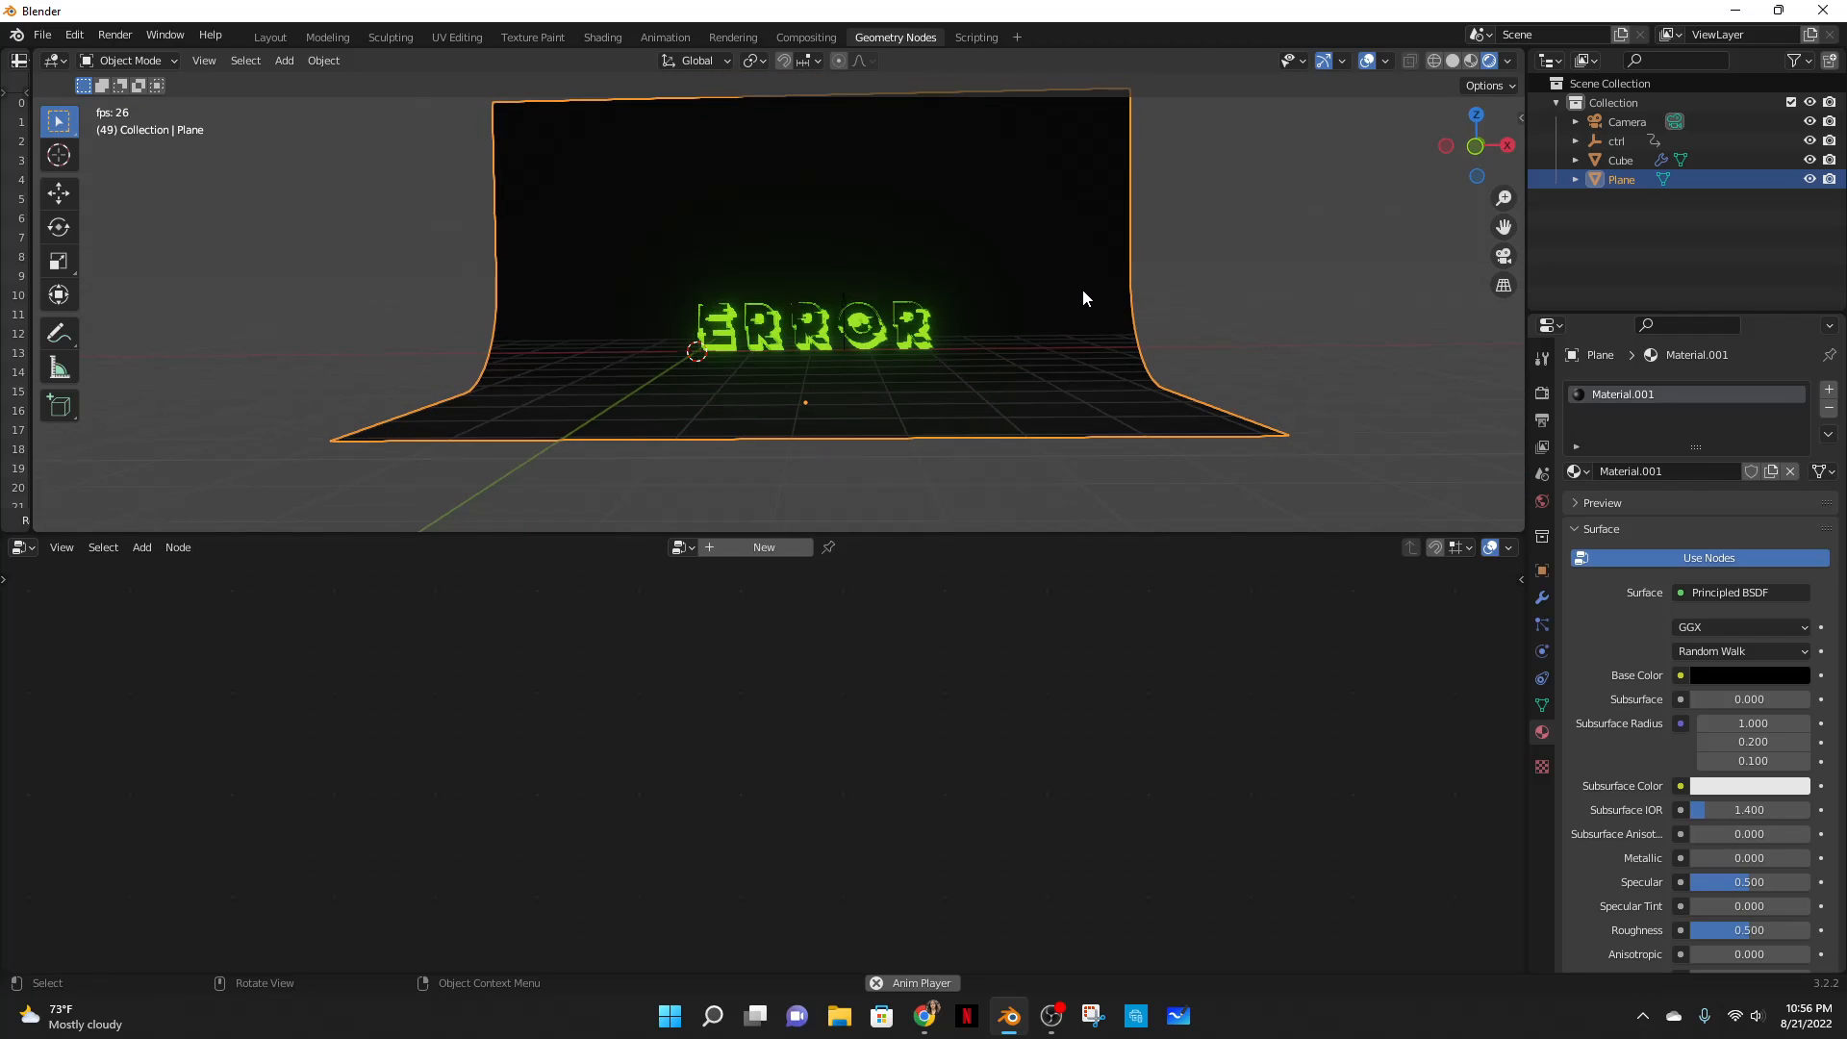
pyautogui.click(270, 38)
pyautogui.click(1488, 60)
pyautogui.scroll(2, 1058, 298)
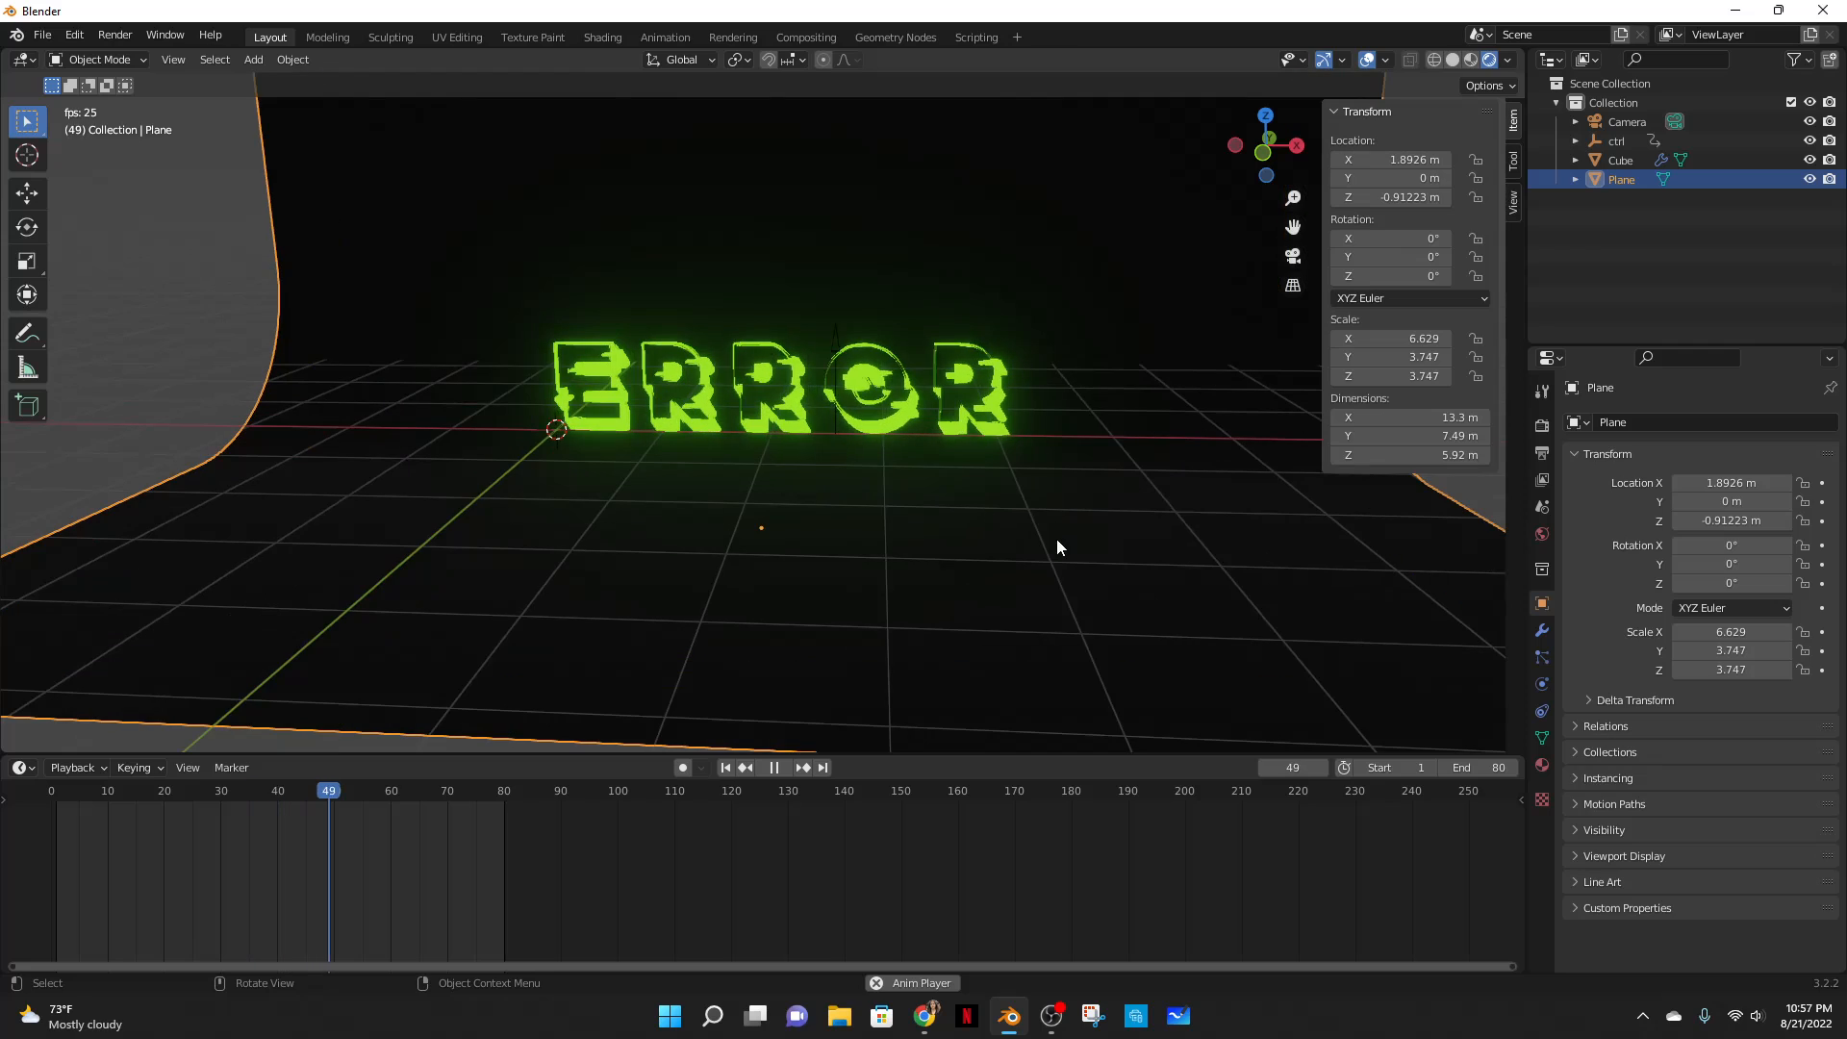
pyautogui.press('n')
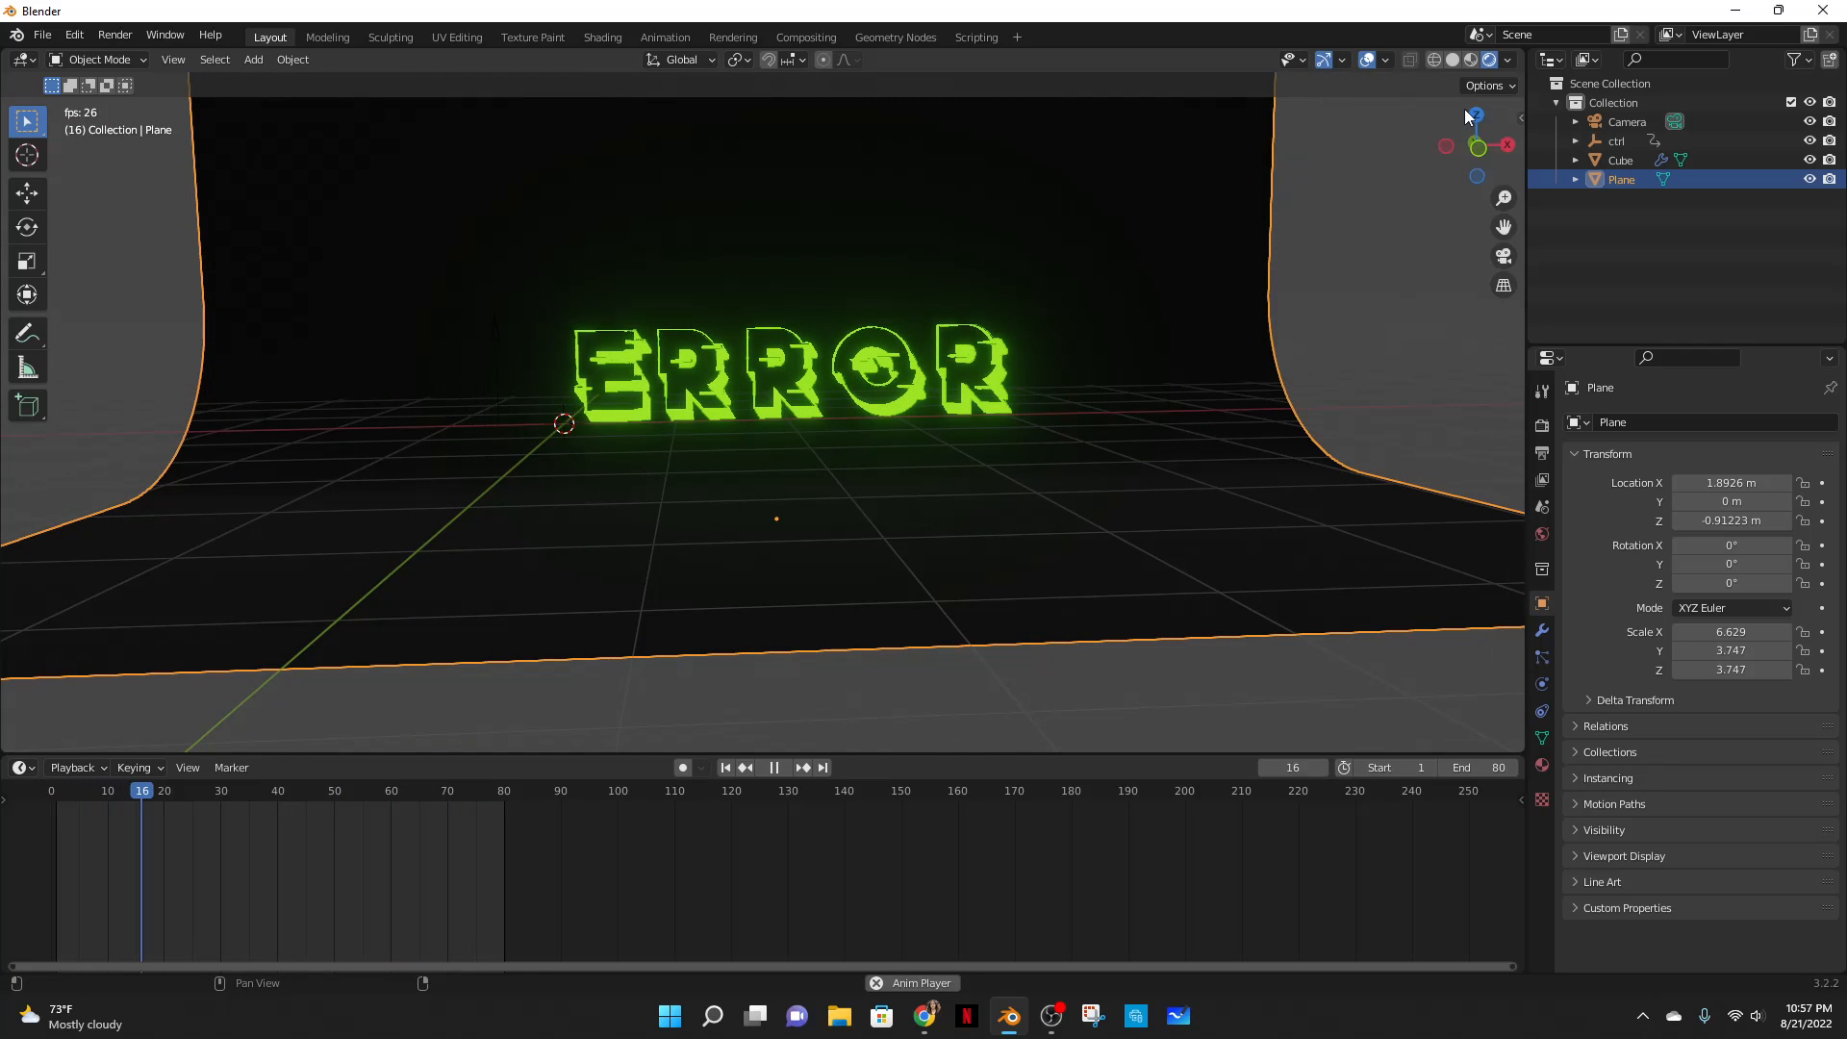
# - Switch the viewport to the front view and frame the whole backdrop plane with the ERROR text
pyautogui.moveTo(990, 475); pyautogui.dragTo(1048, 448, button='middle')
pyautogui.scroll(-2, 1047, 448)
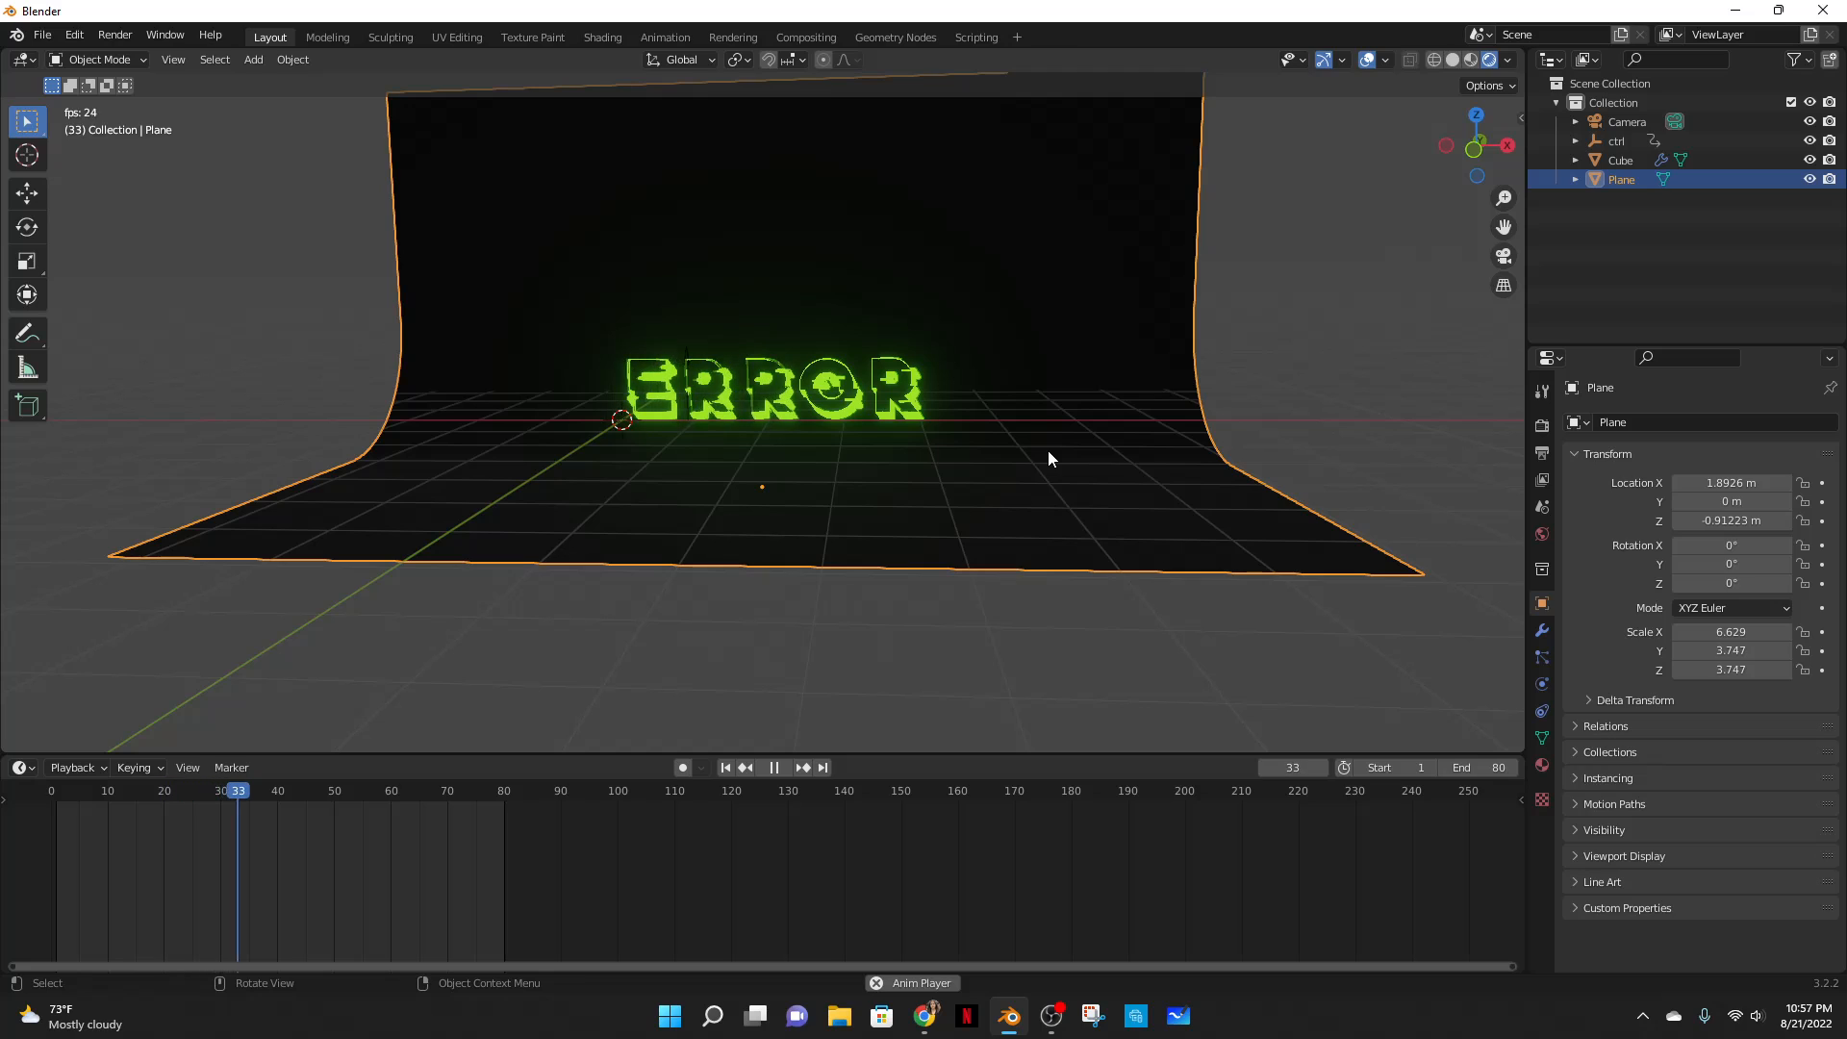
pyautogui.press('`')
pyautogui.click(944, 382)
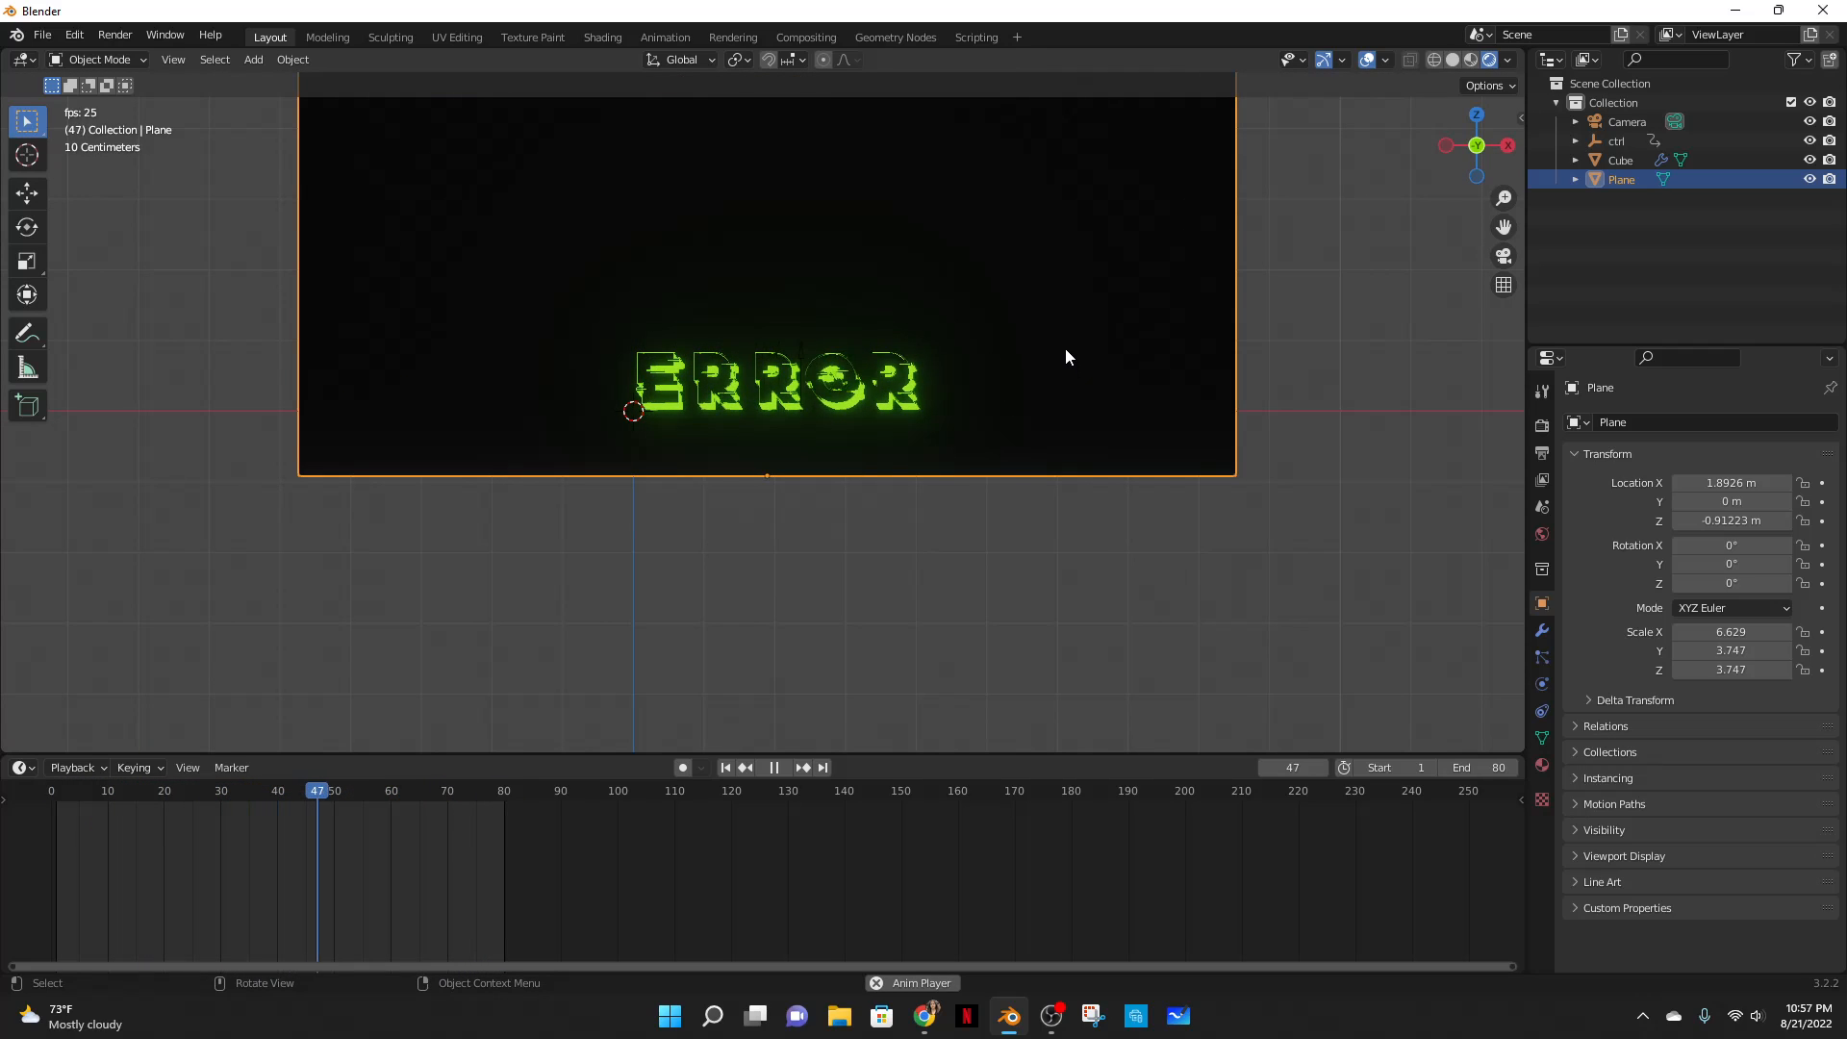
pyautogui.keyDown('shift'); pyautogui.moveTo(1065, 348); pyautogui.dragTo(1060, 441, button='middle'); pyautogui.keyUp('shift')
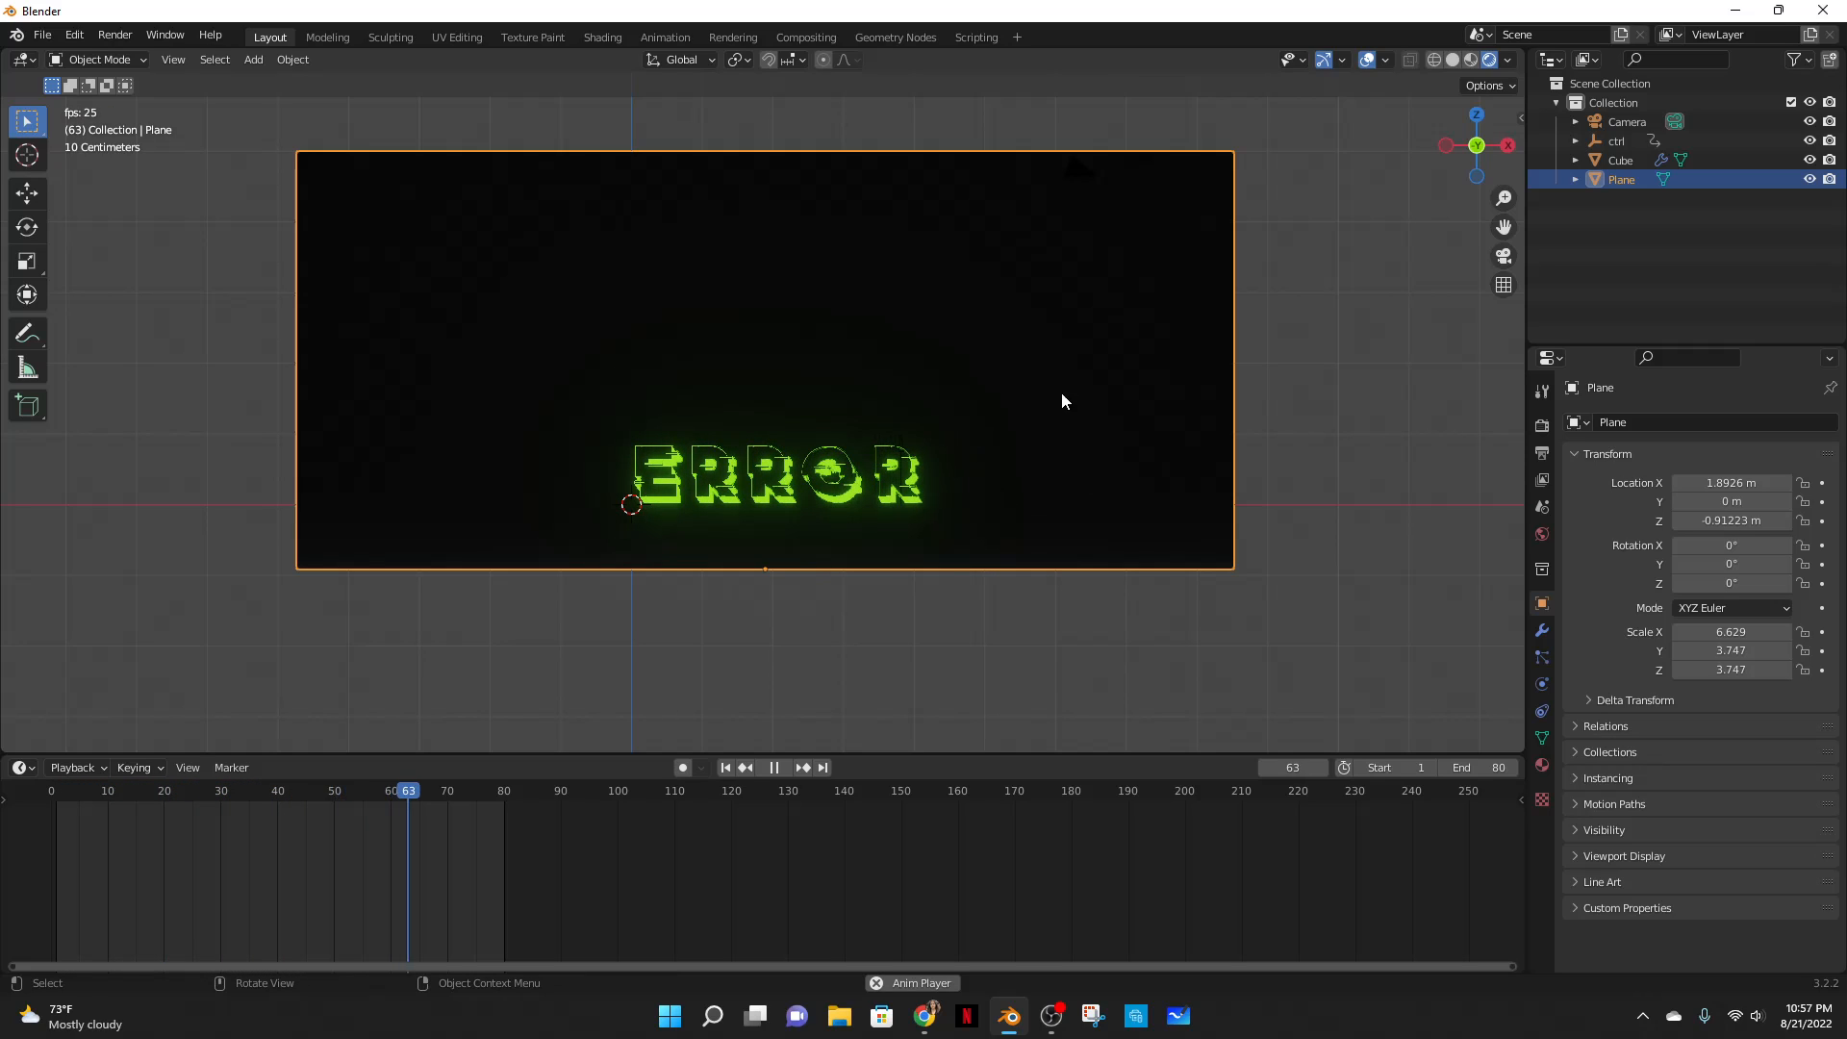
# - Orbit to a slightly raised frontal view of the ERROR text and backdrop and align the camera to it
pyautogui.moveTo(1060, 393); pyautogui.dragTo(1081, 460, button='middle')
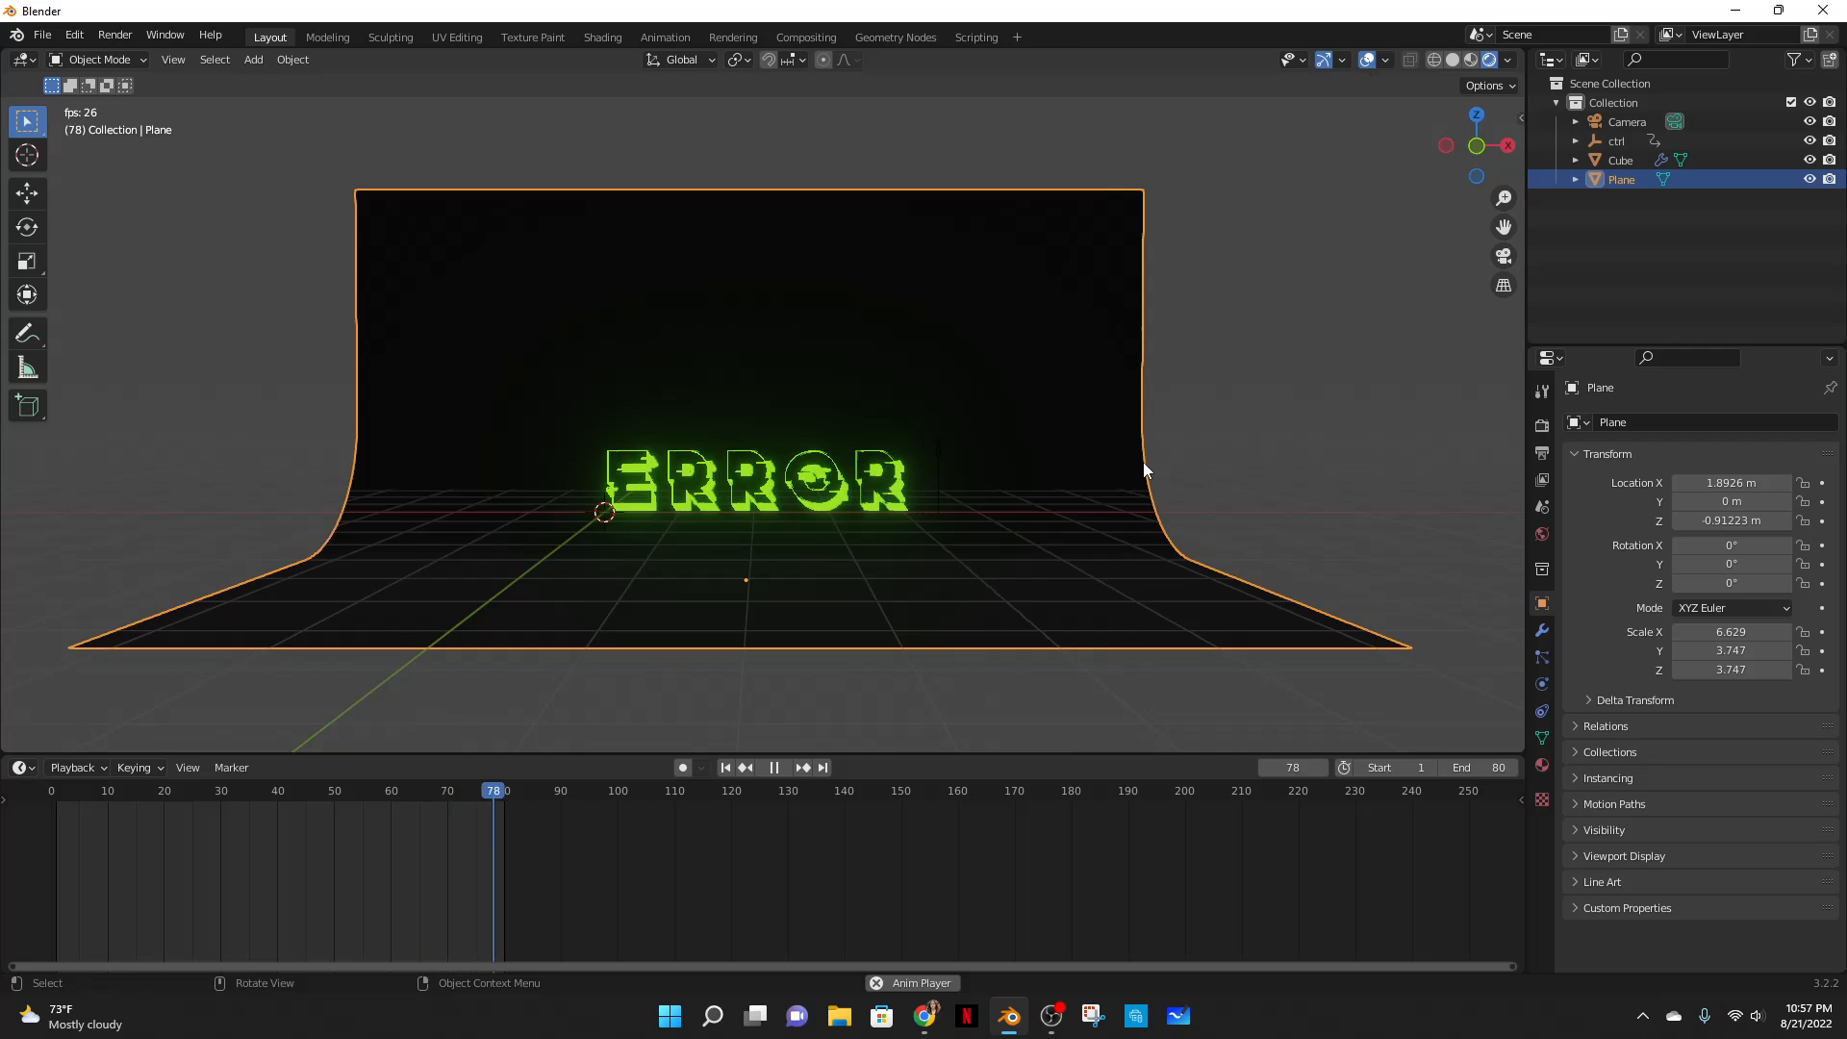
pyautogui.press('ctrl+alt+KP_0')
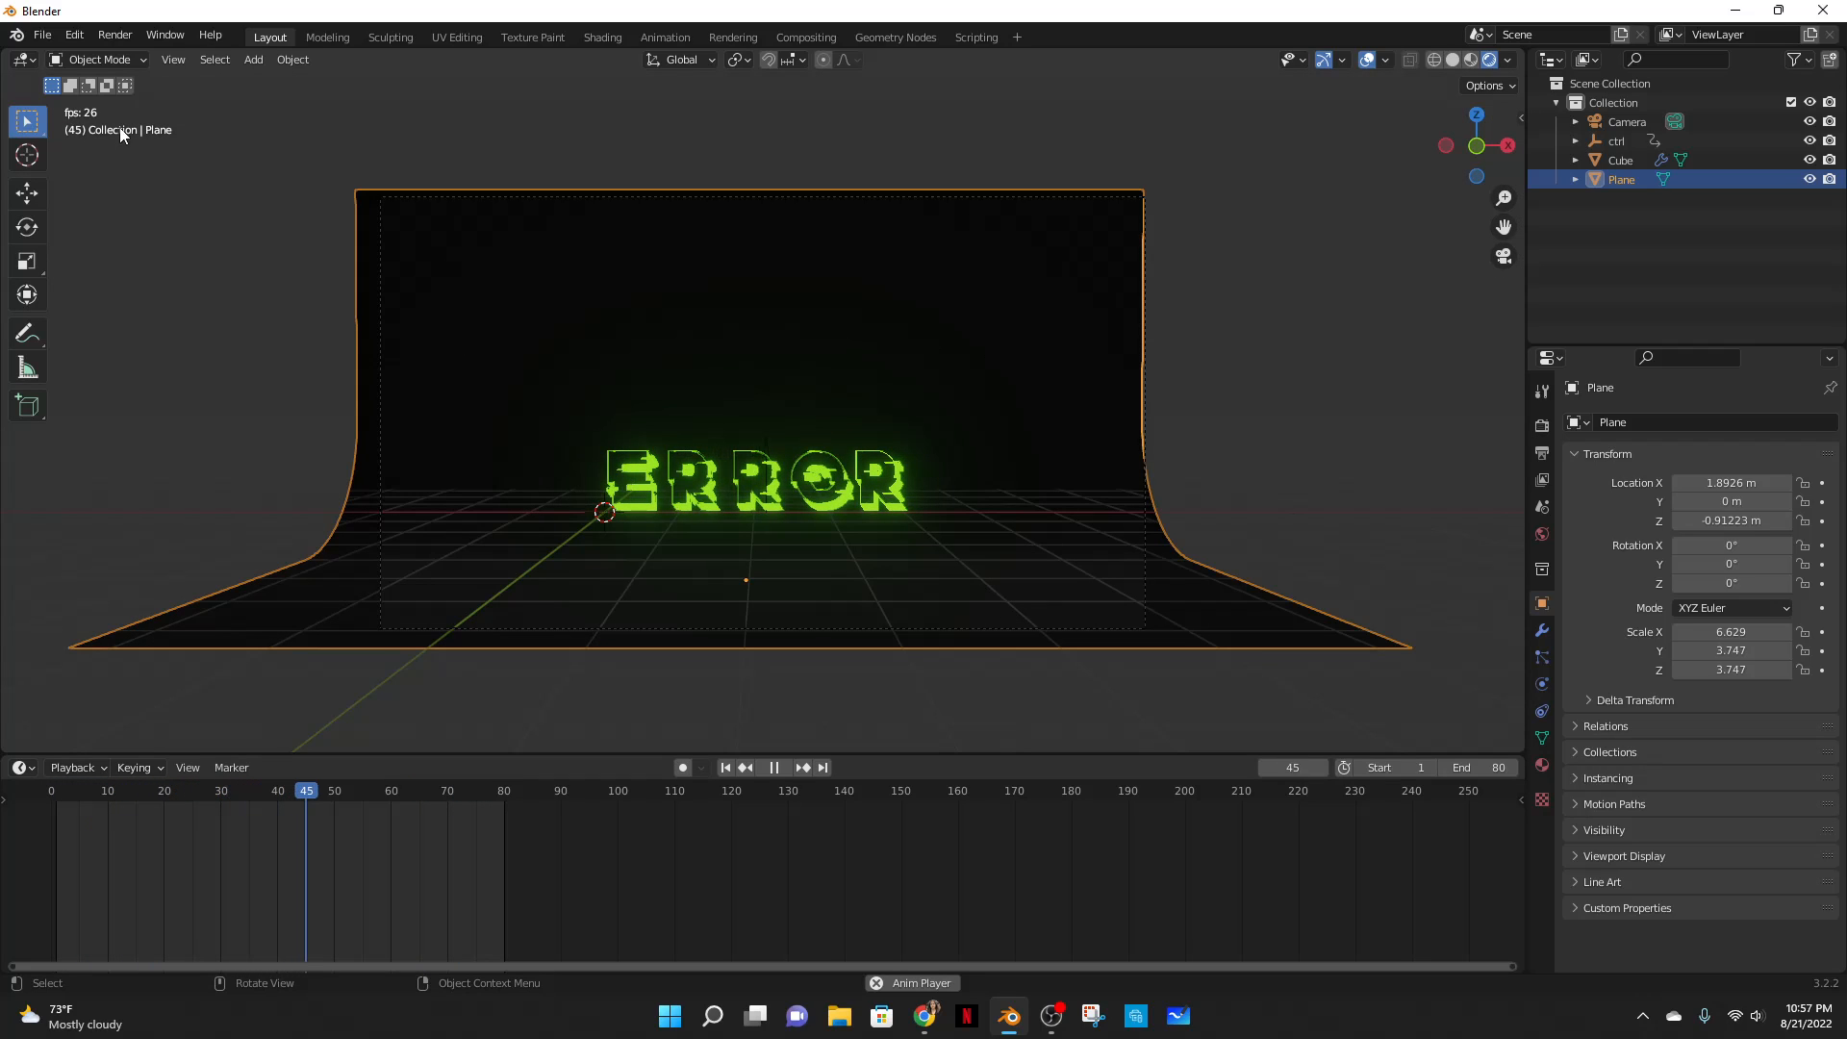
pyautogui.click(73, 38)
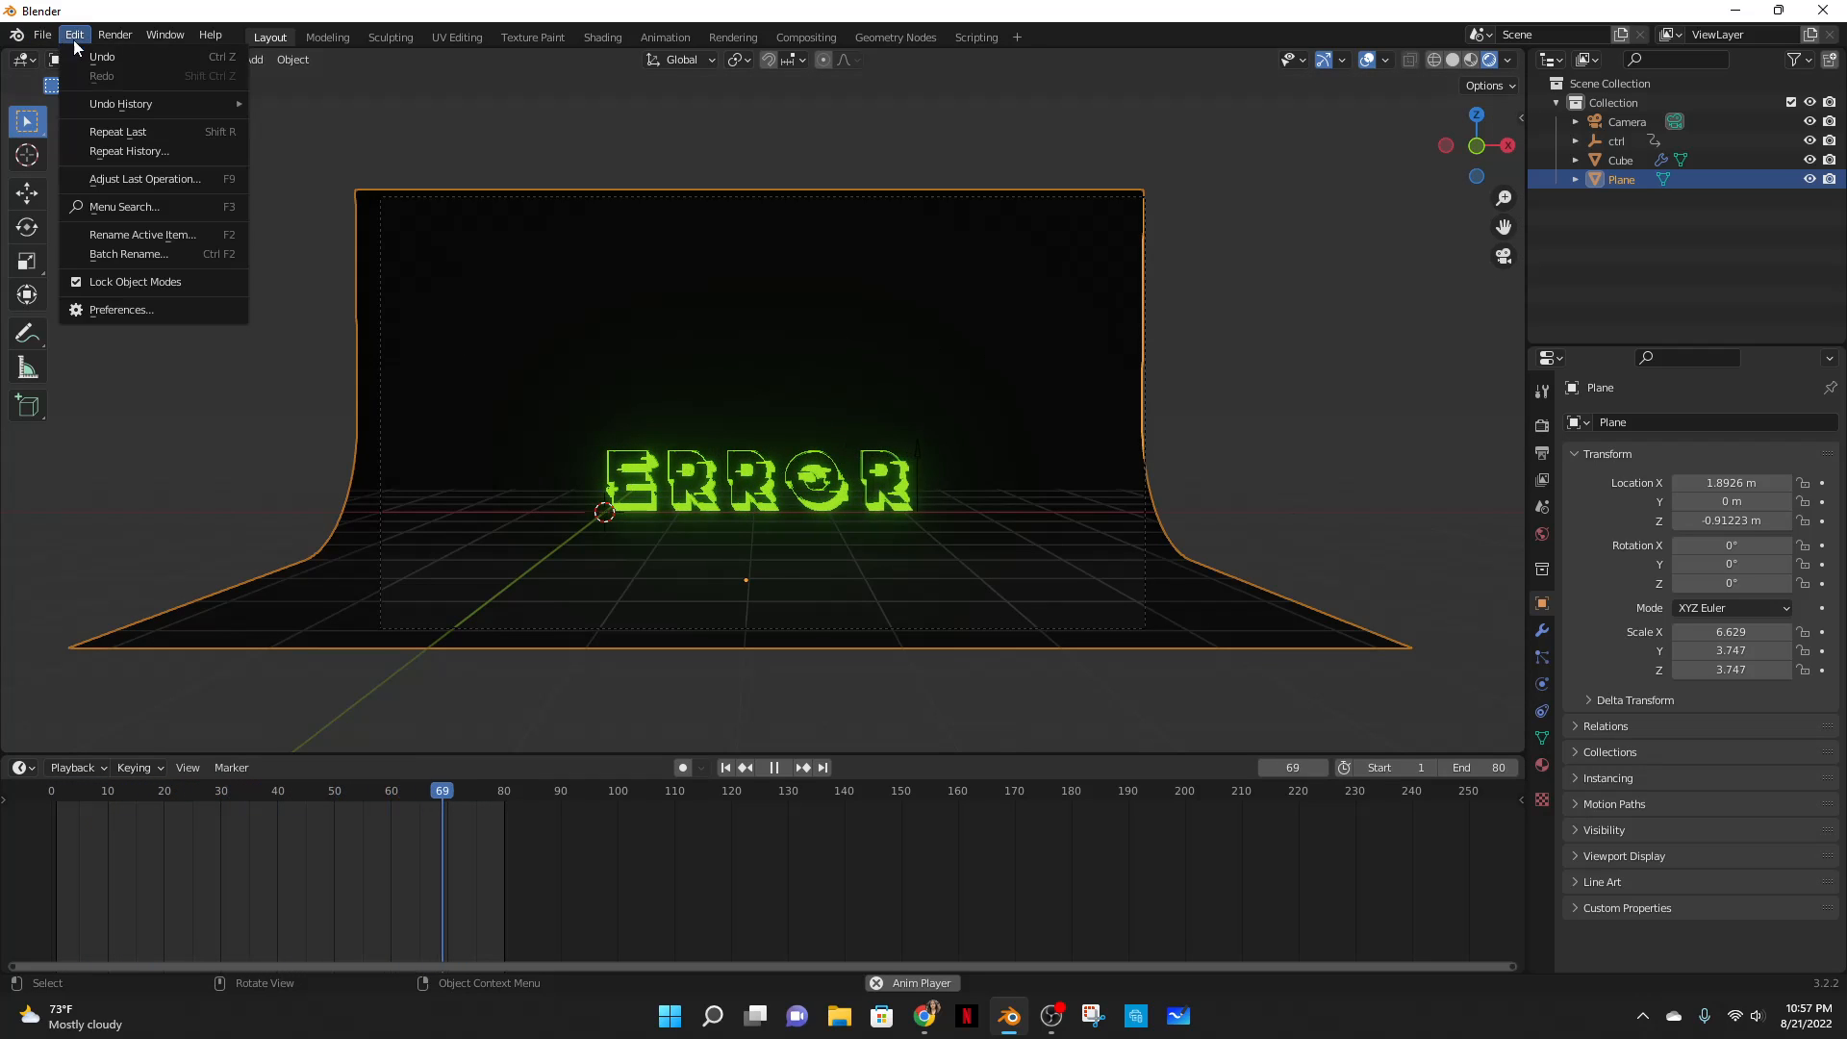
pyautogui.click(104, 308)
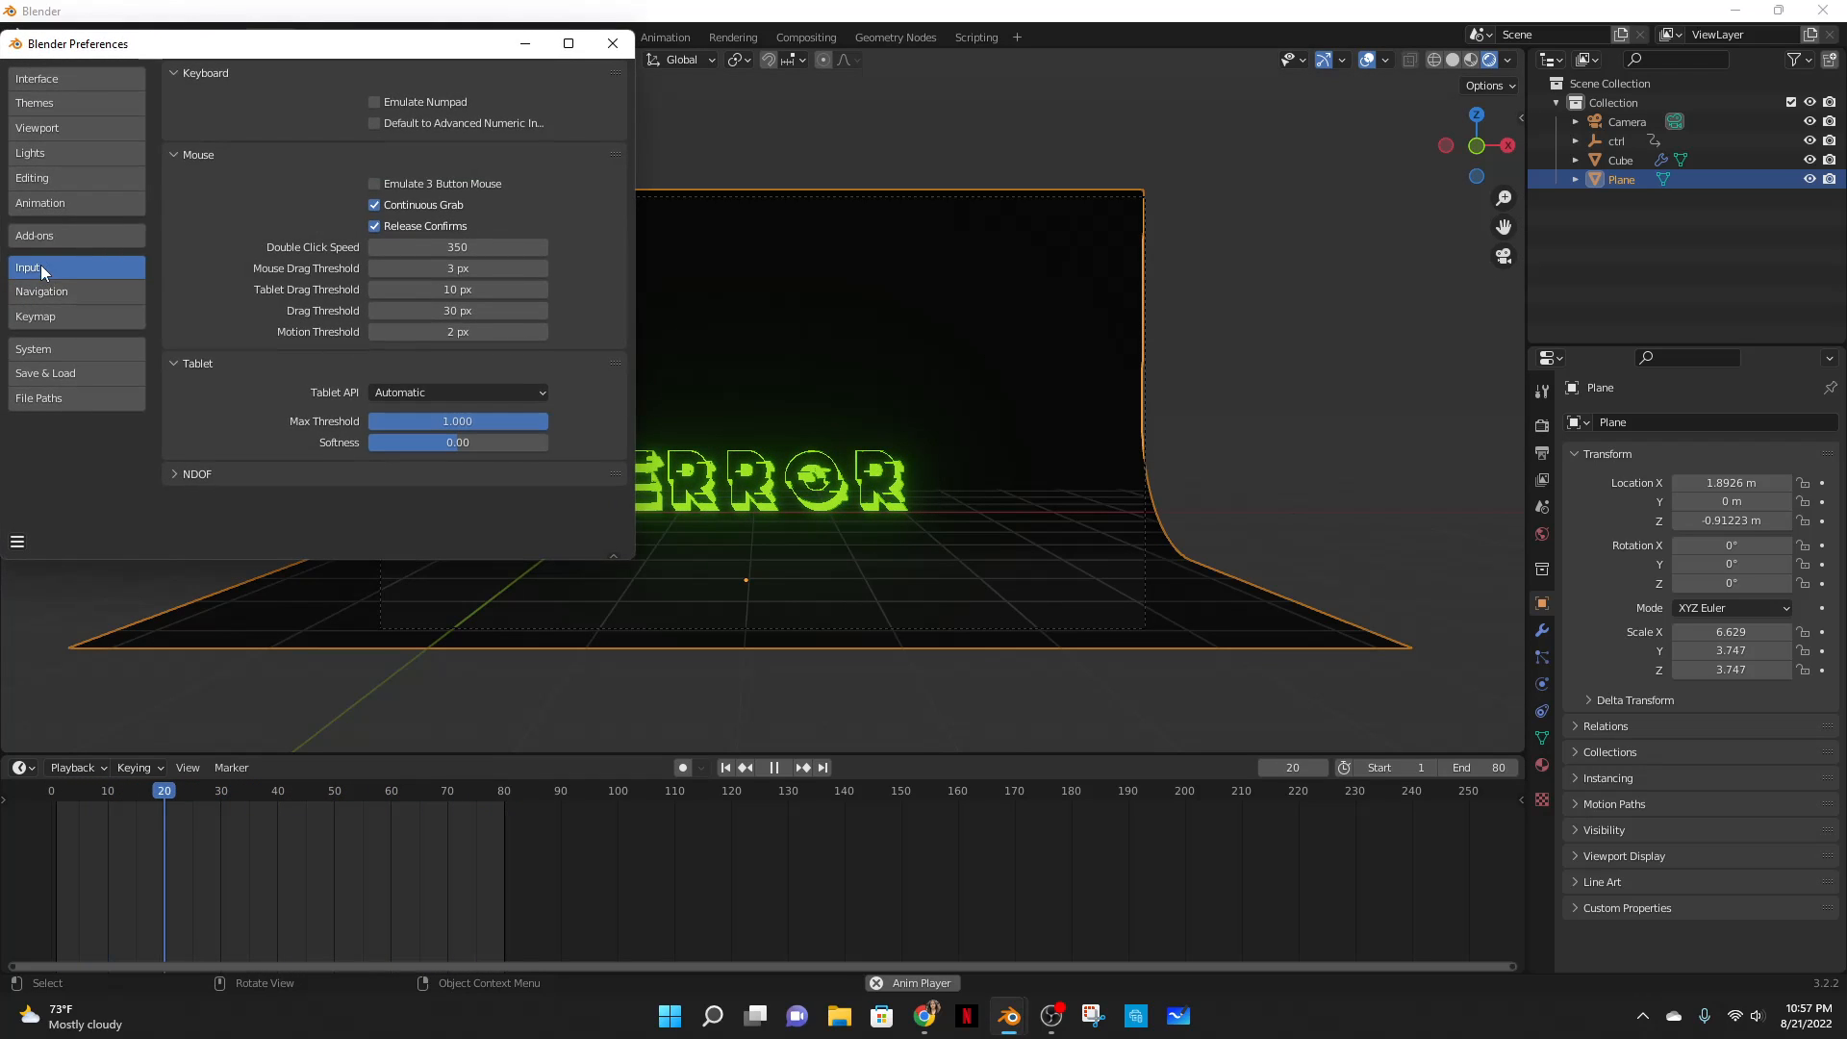
pyautogui.click(613, 43)
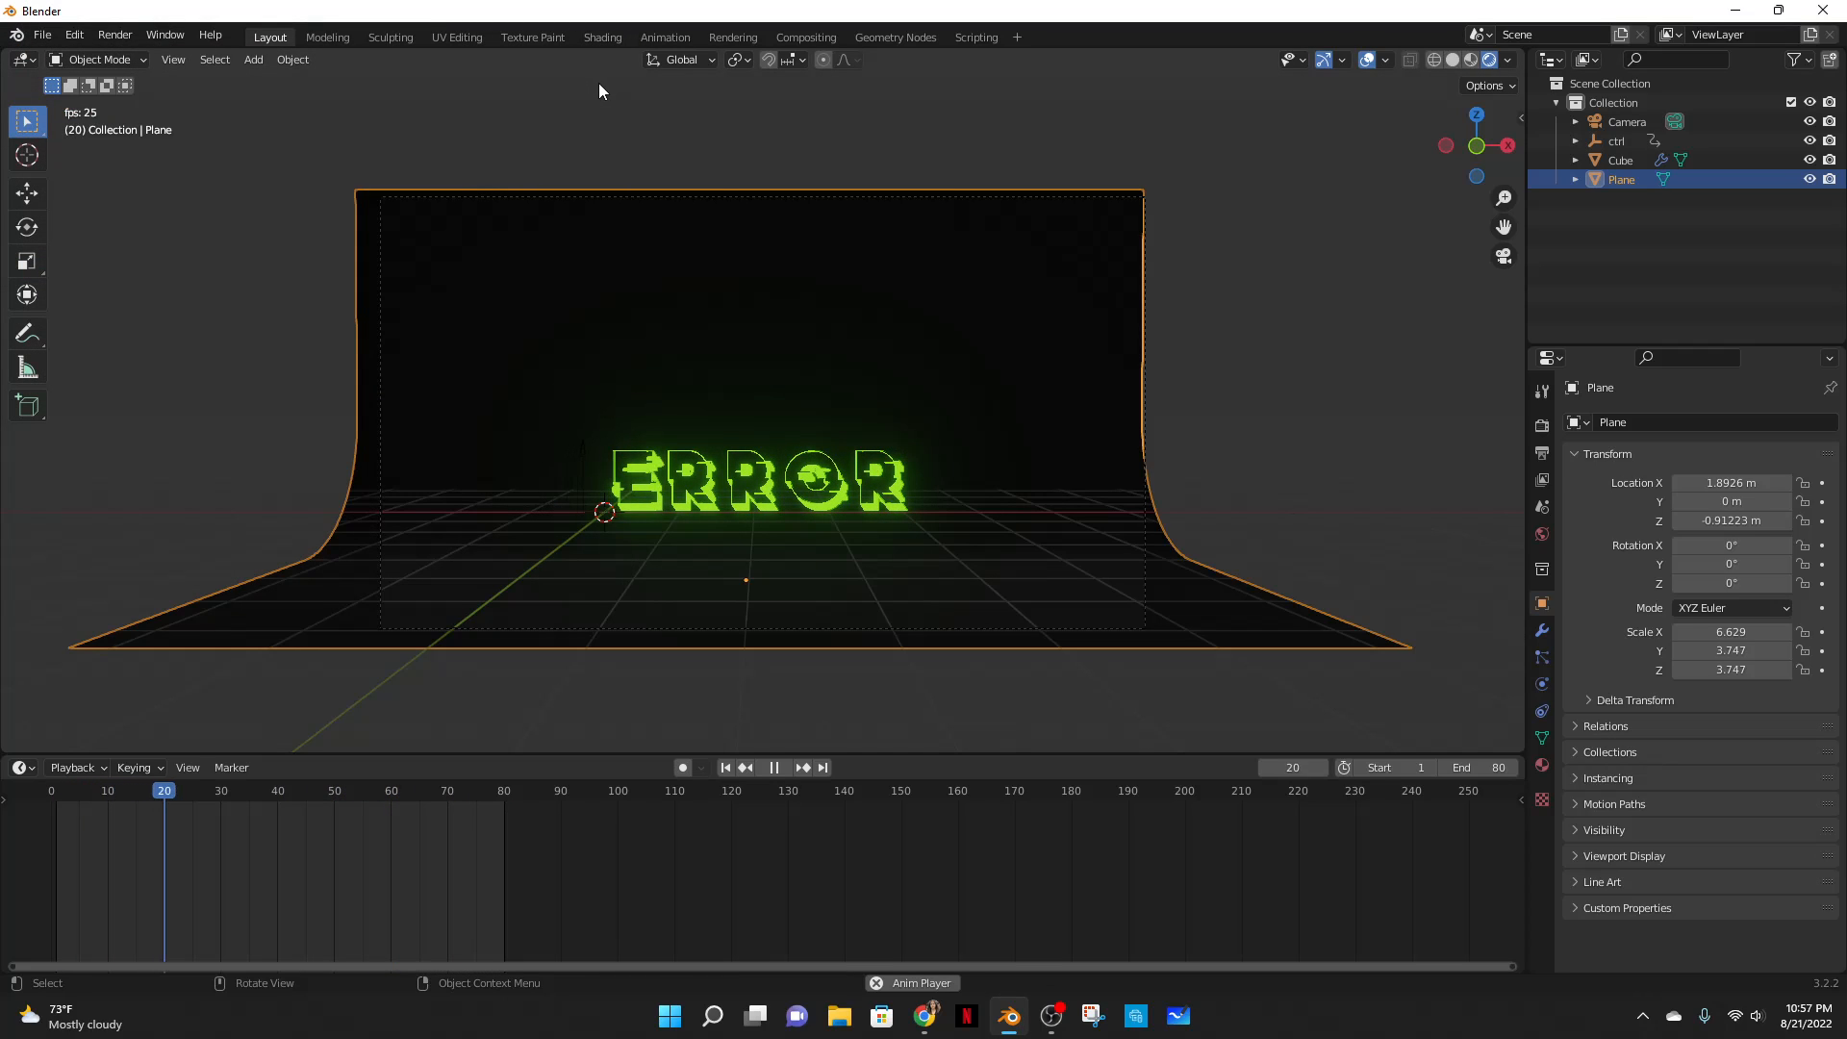
pyautogui.hotkey('shift', 'a')
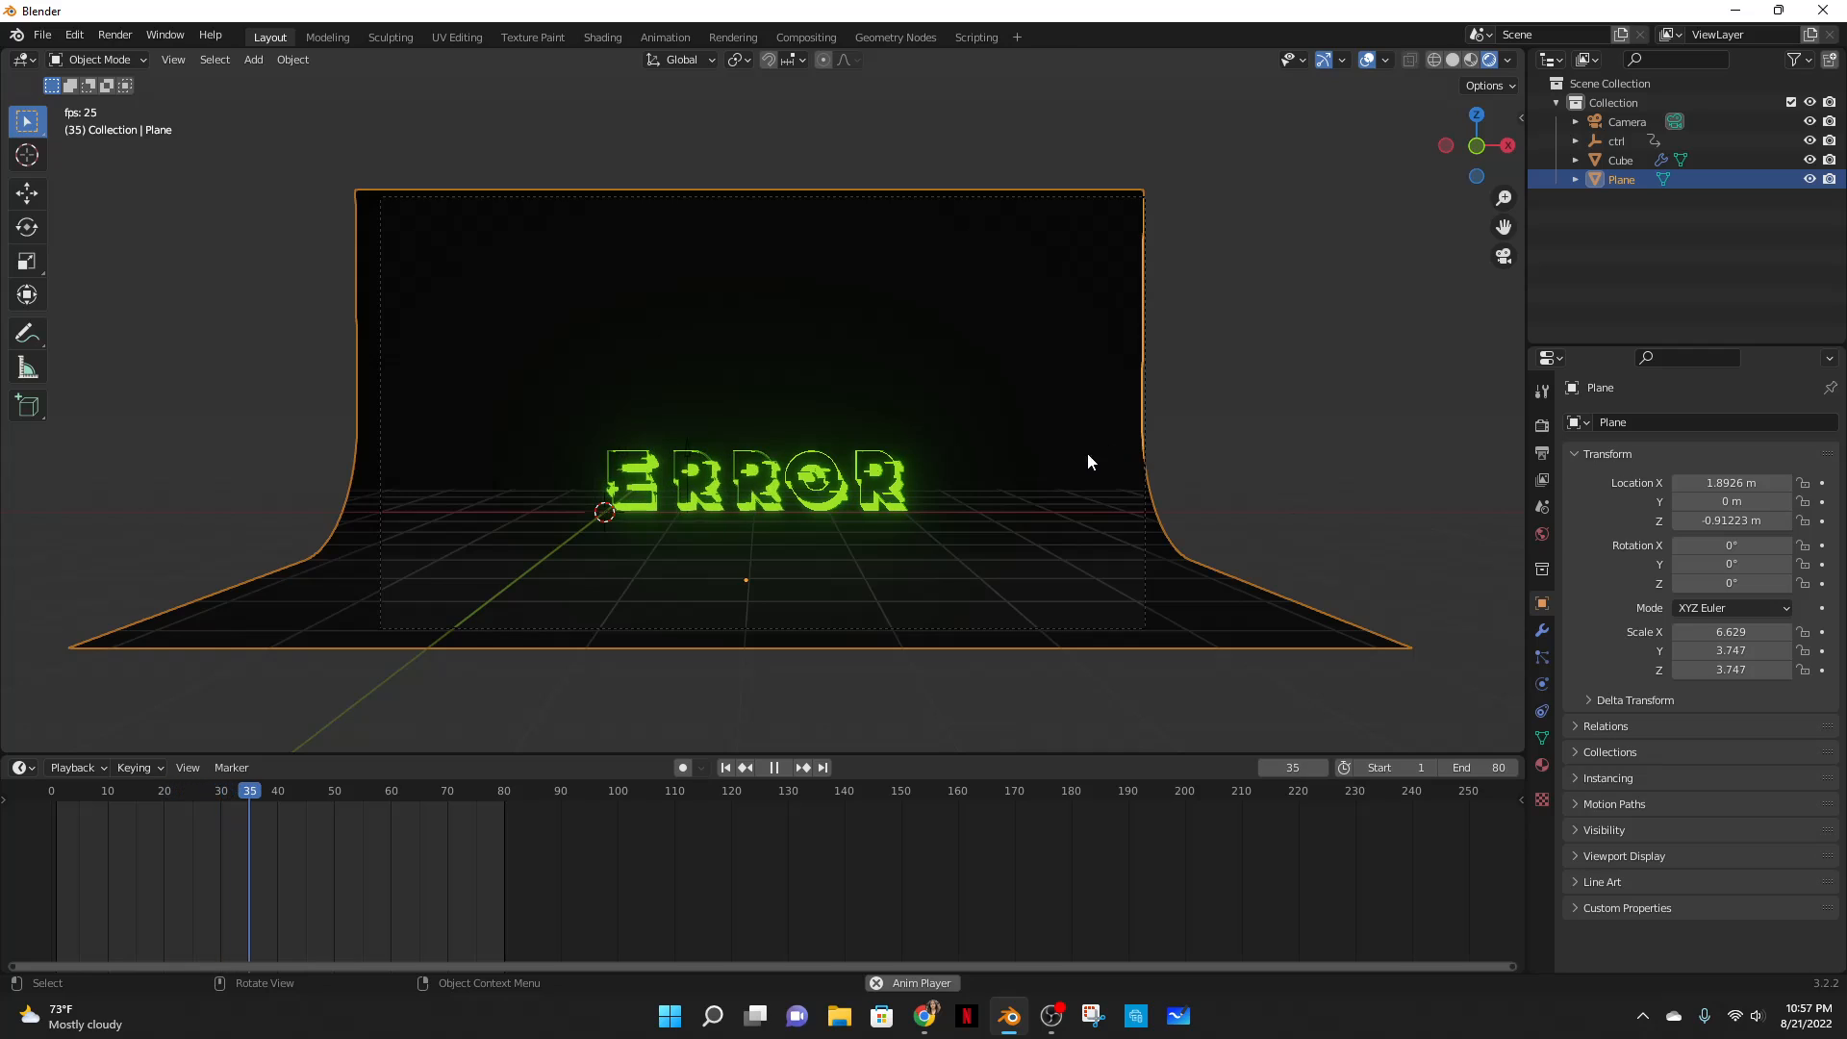
# - Move the camera closer and lower so the ERROR text sits near the centre of its frame
pyautogui.press('KP_0')
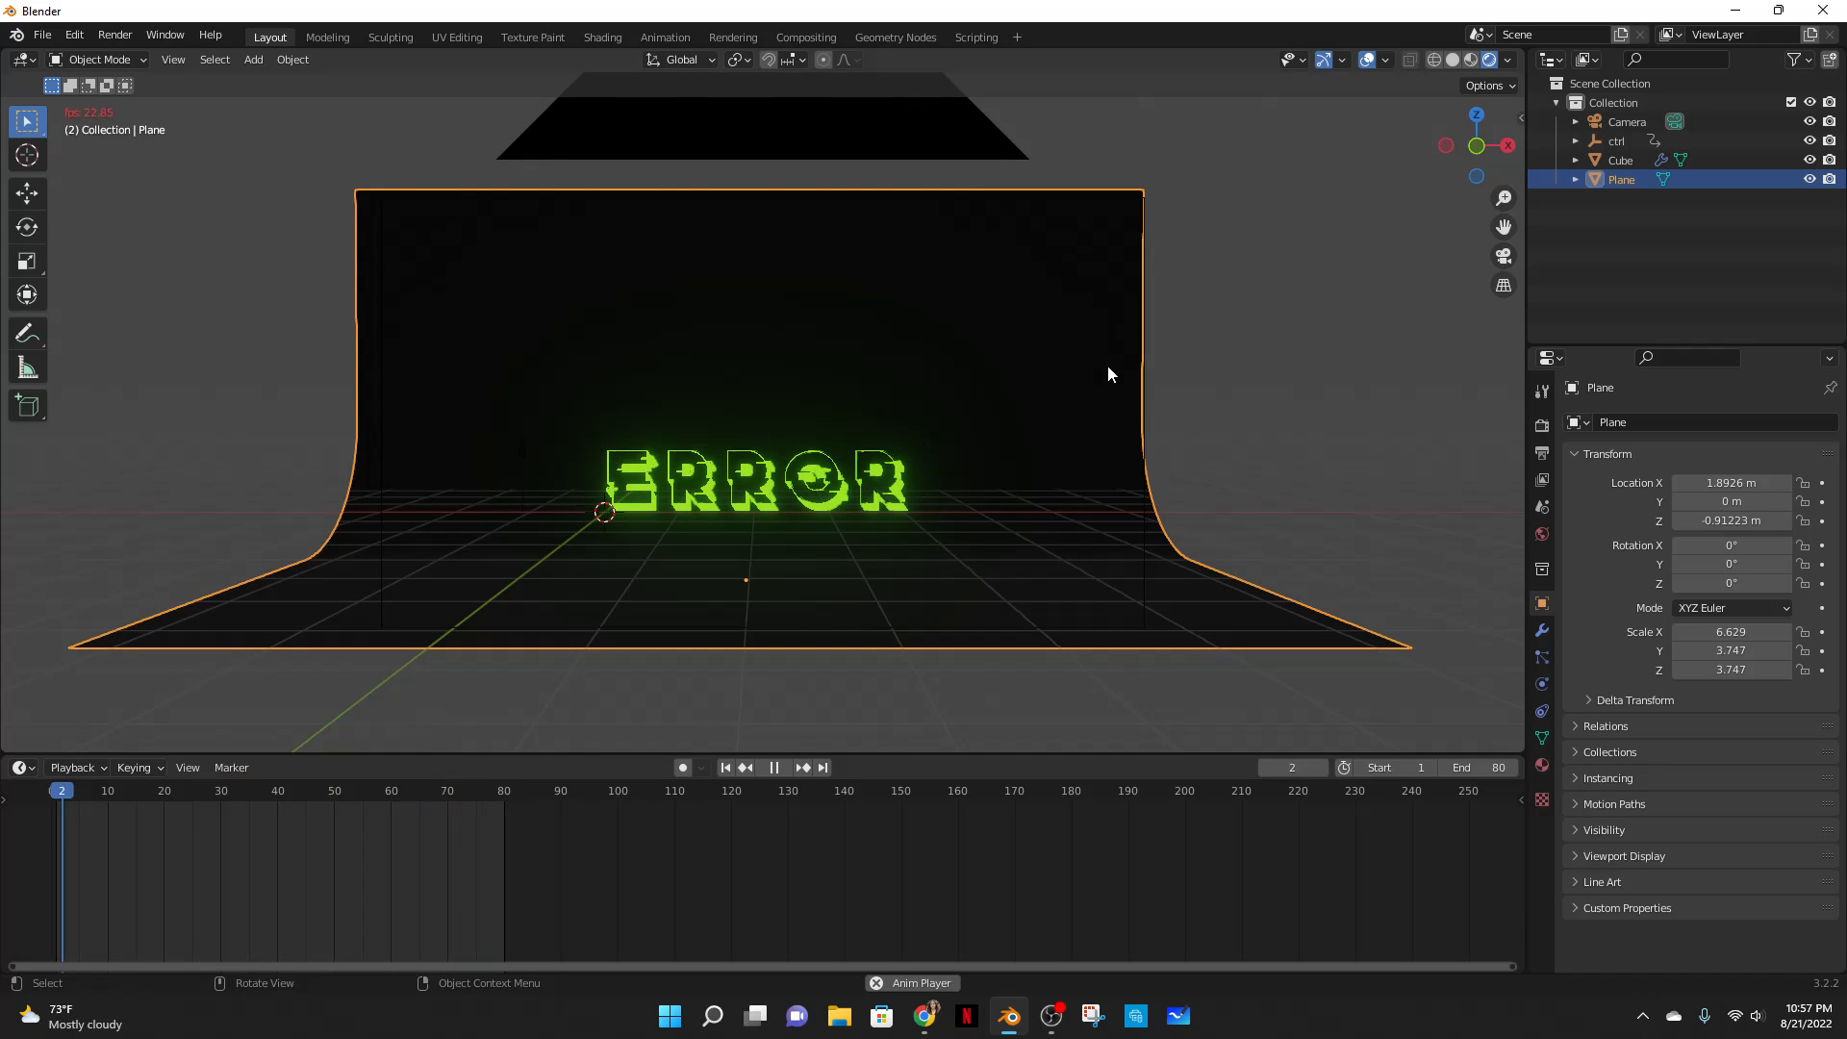
pyautogui.scroll(2, 1241, 413)
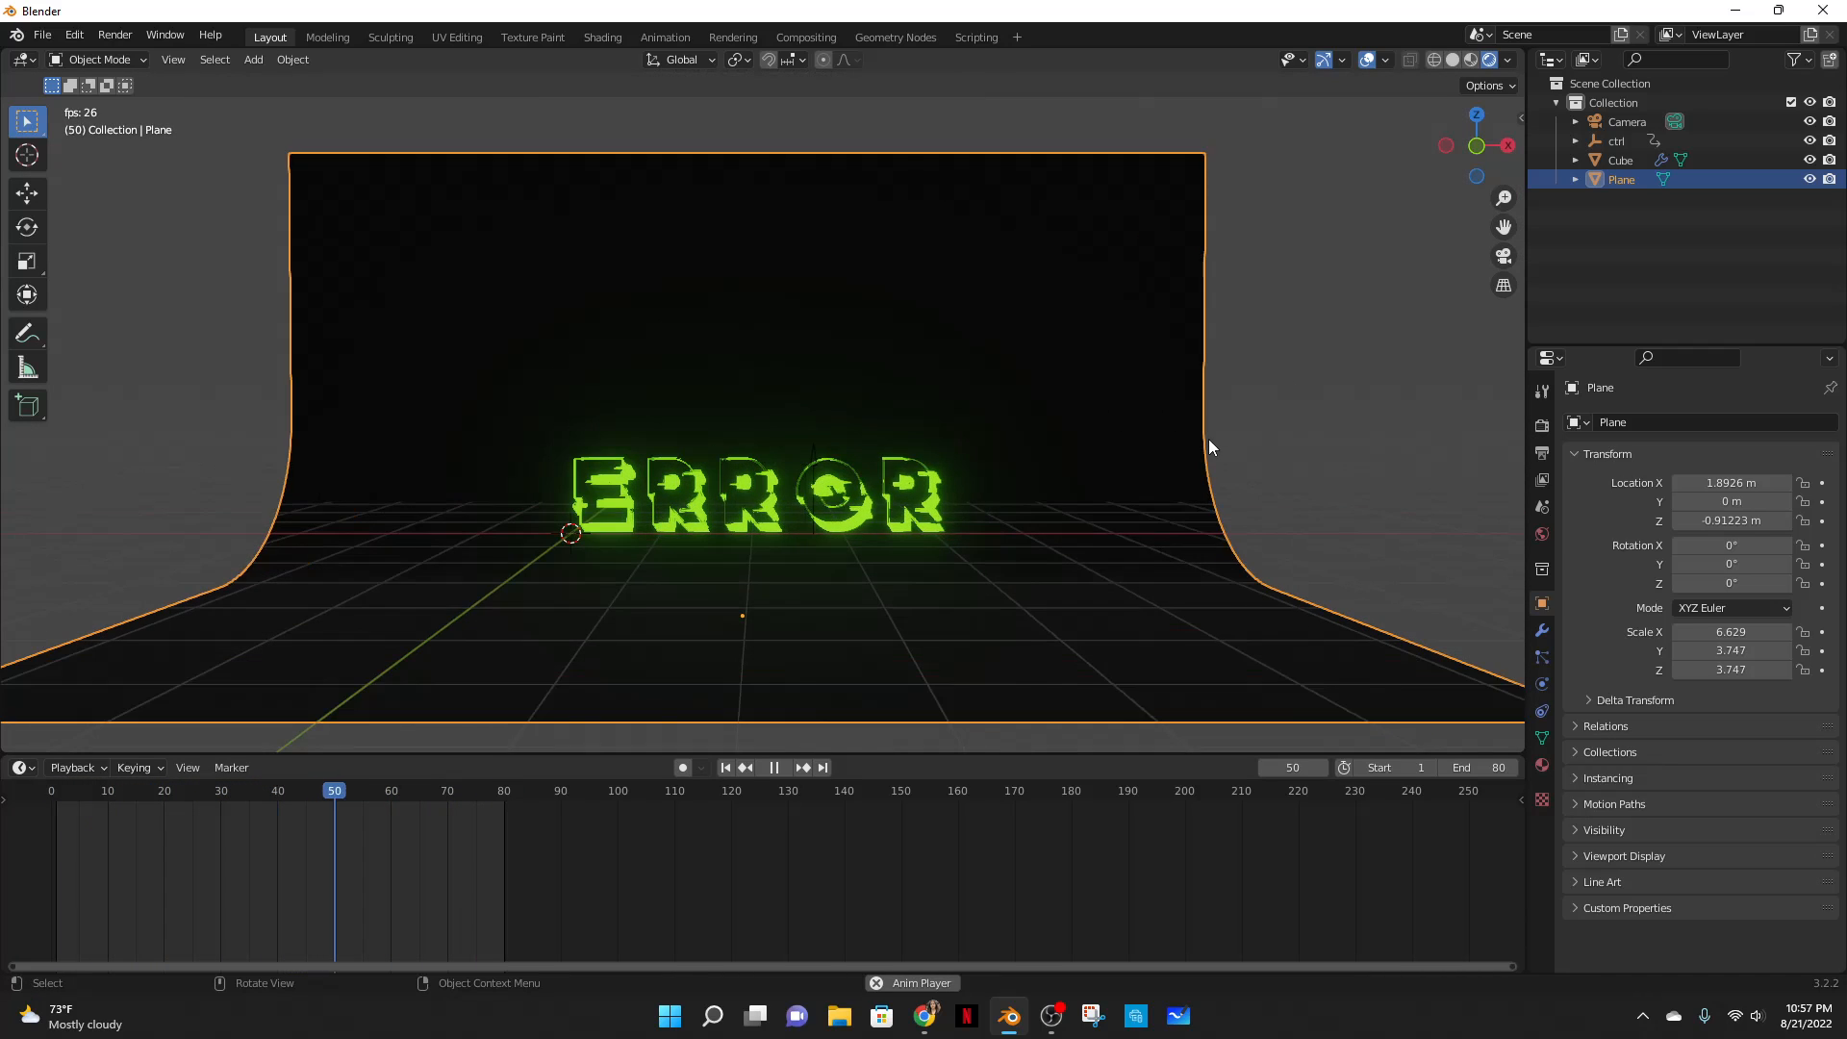
pyautogui.press('KP_0')
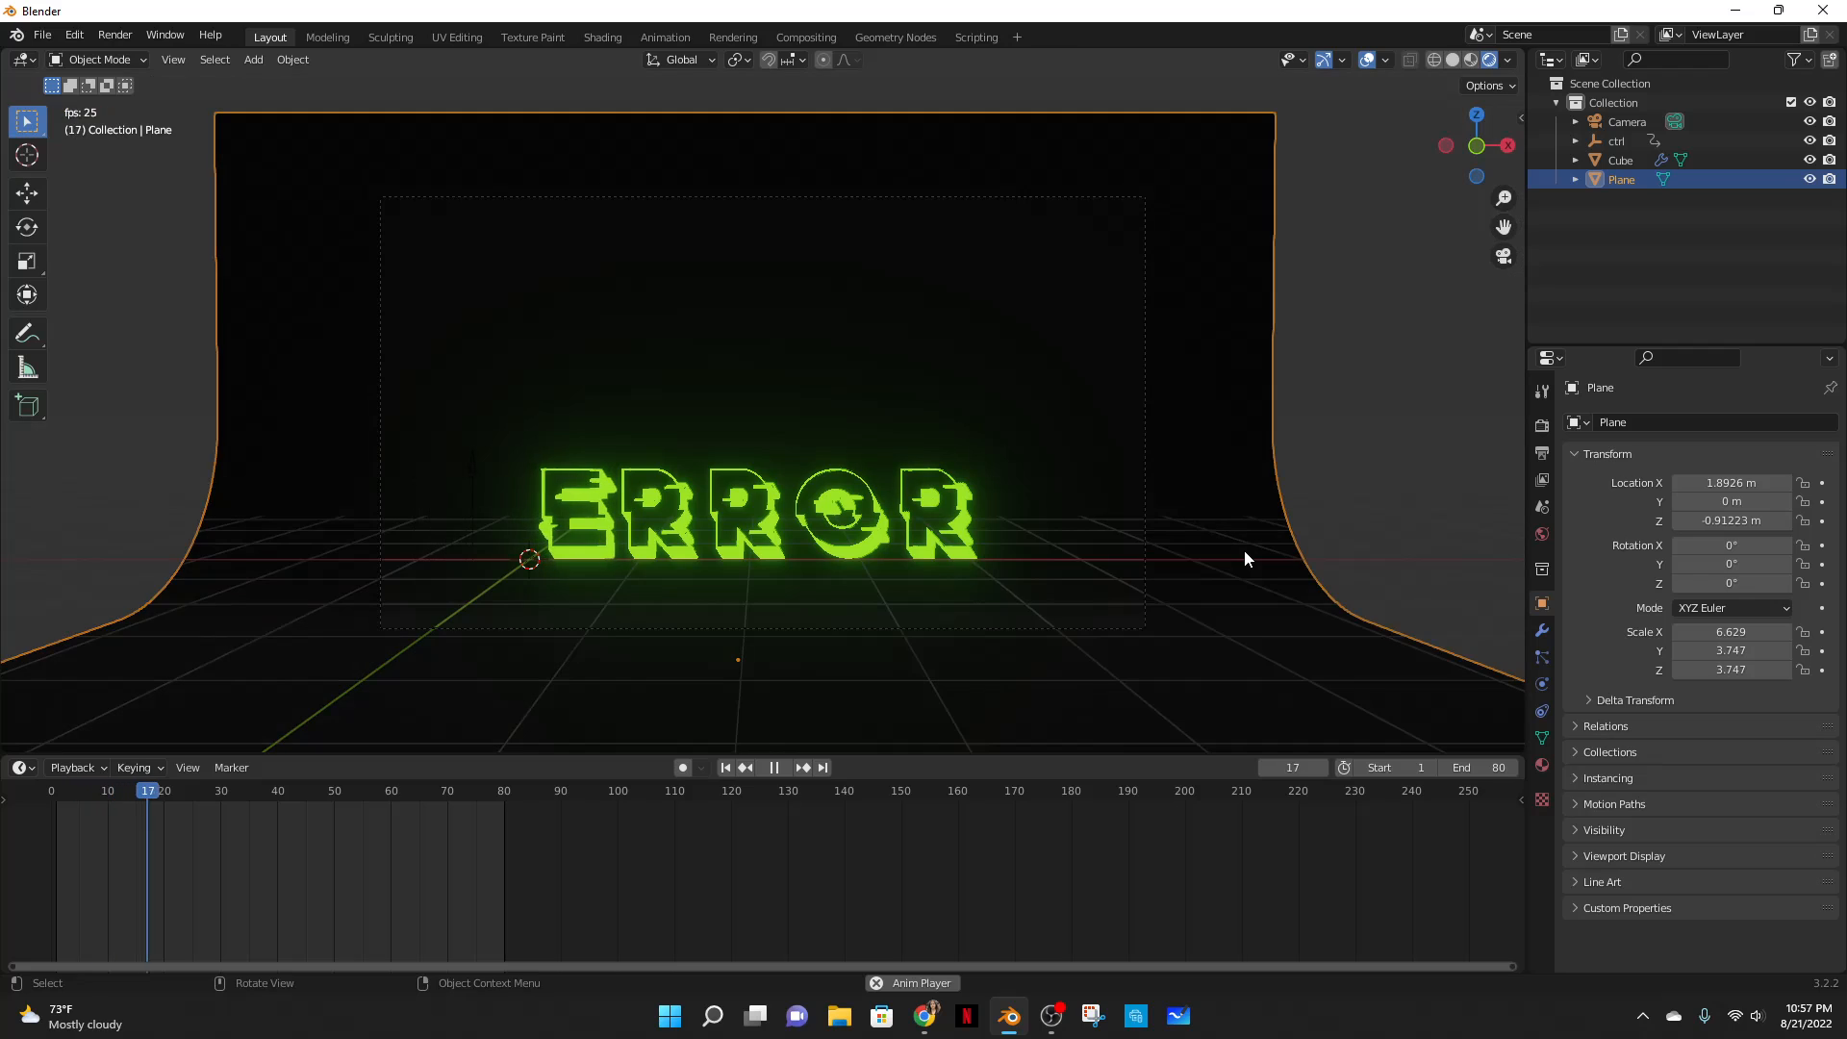
pyautogui.press('KP_0')
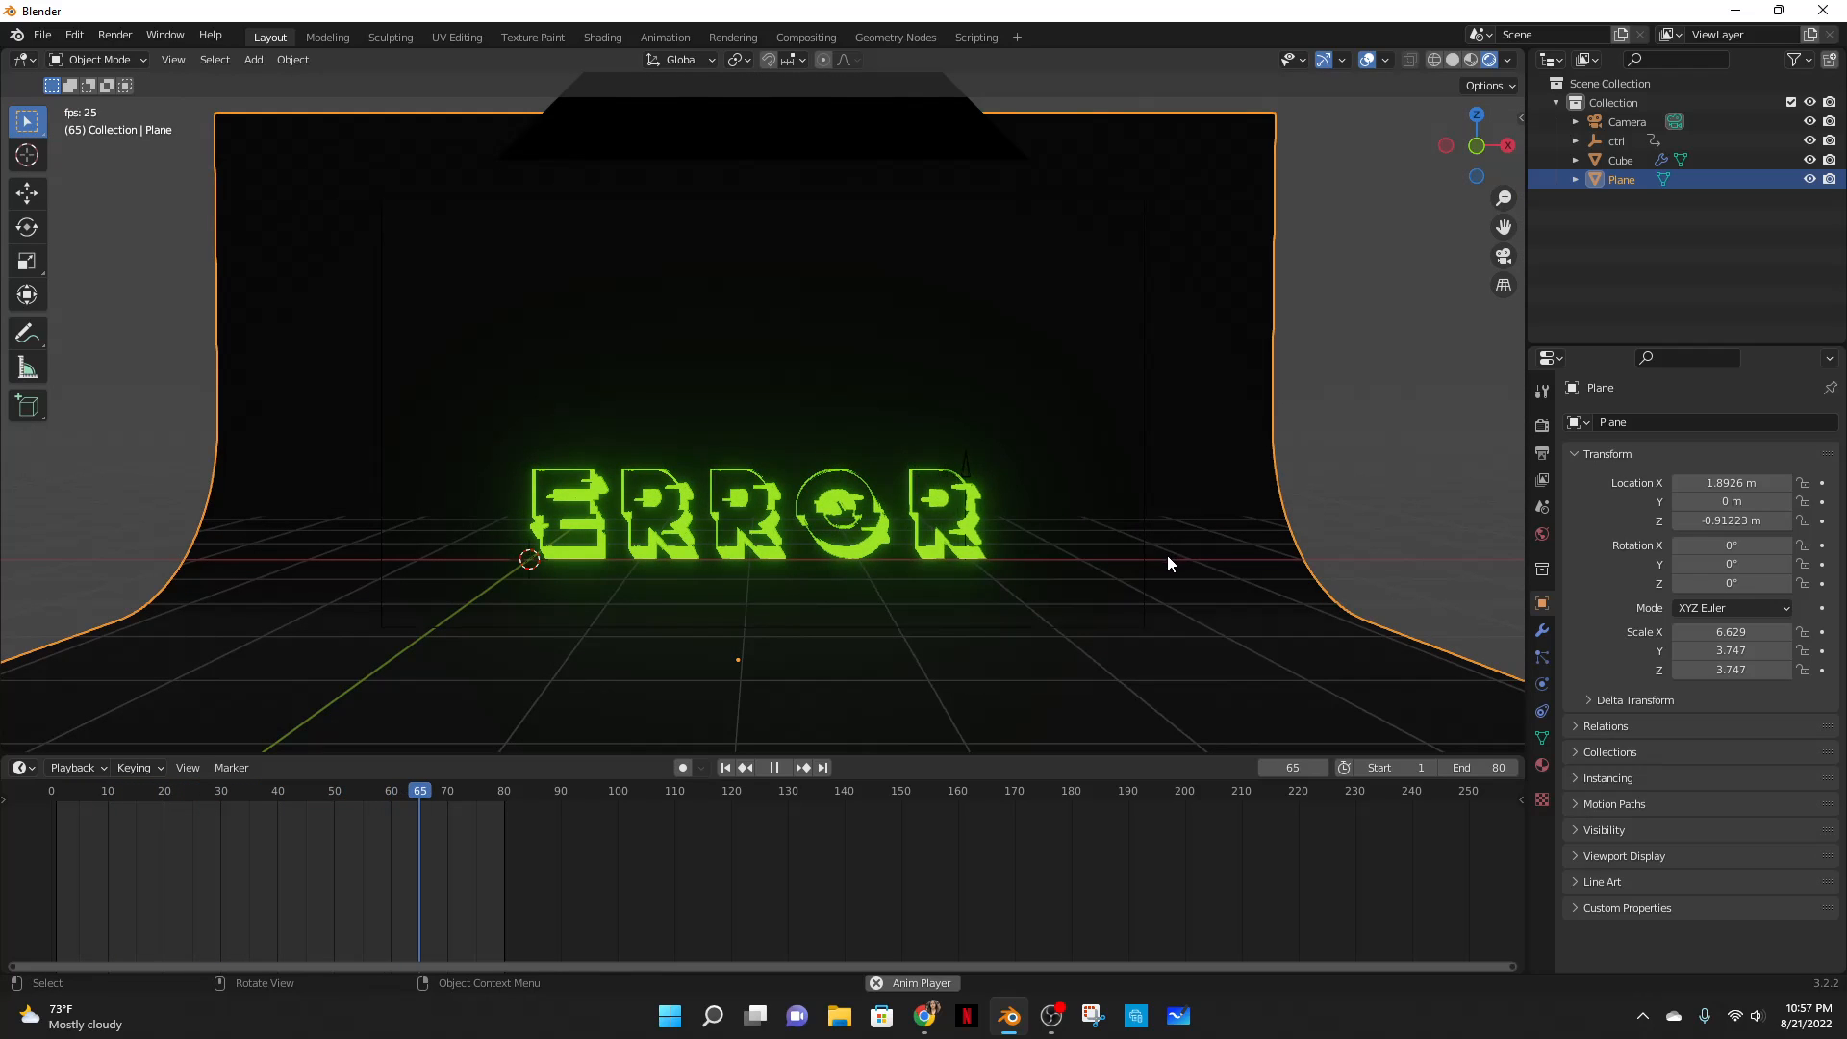
pyautogui.keyDown('shift'); pyautogui.moveTo(1168, 533); pyautogui.dragTo(1164, 442, button='middle'); pyautogui.keyUp('shift')
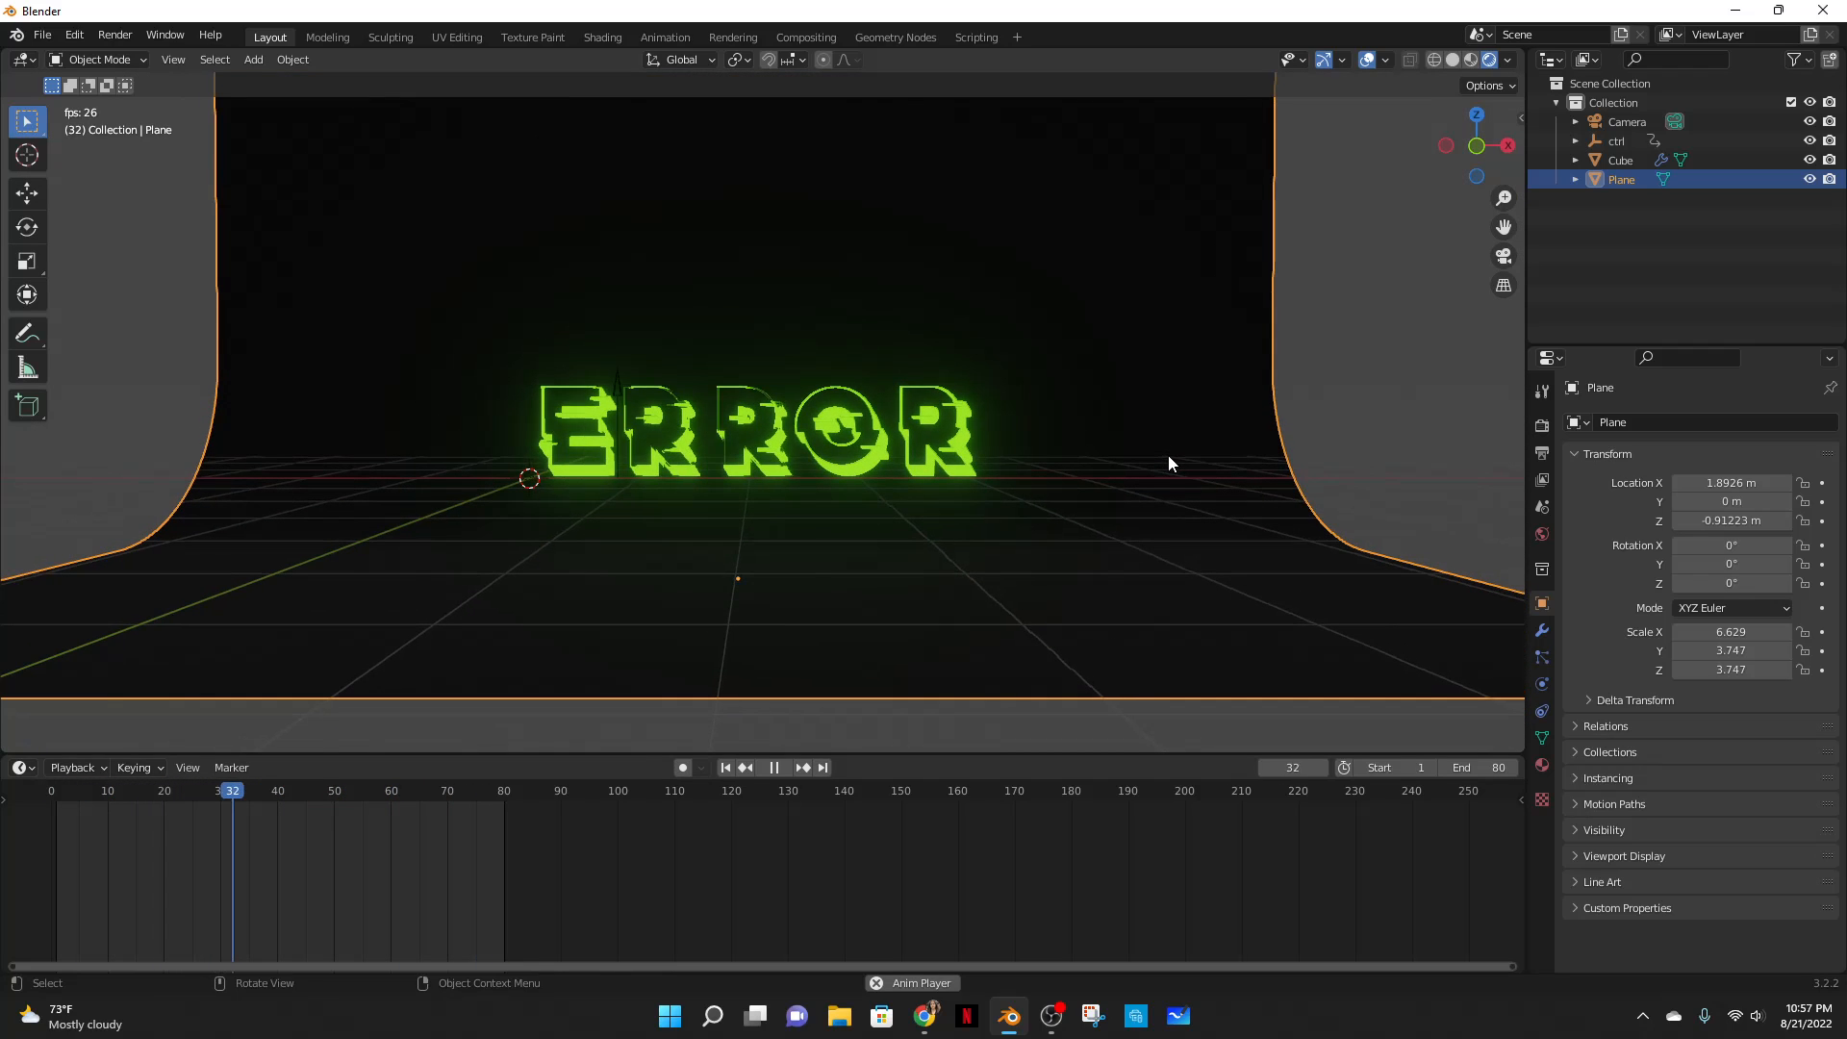
pyautogui.press('KP_0')
pyautogui.press('KP_0')
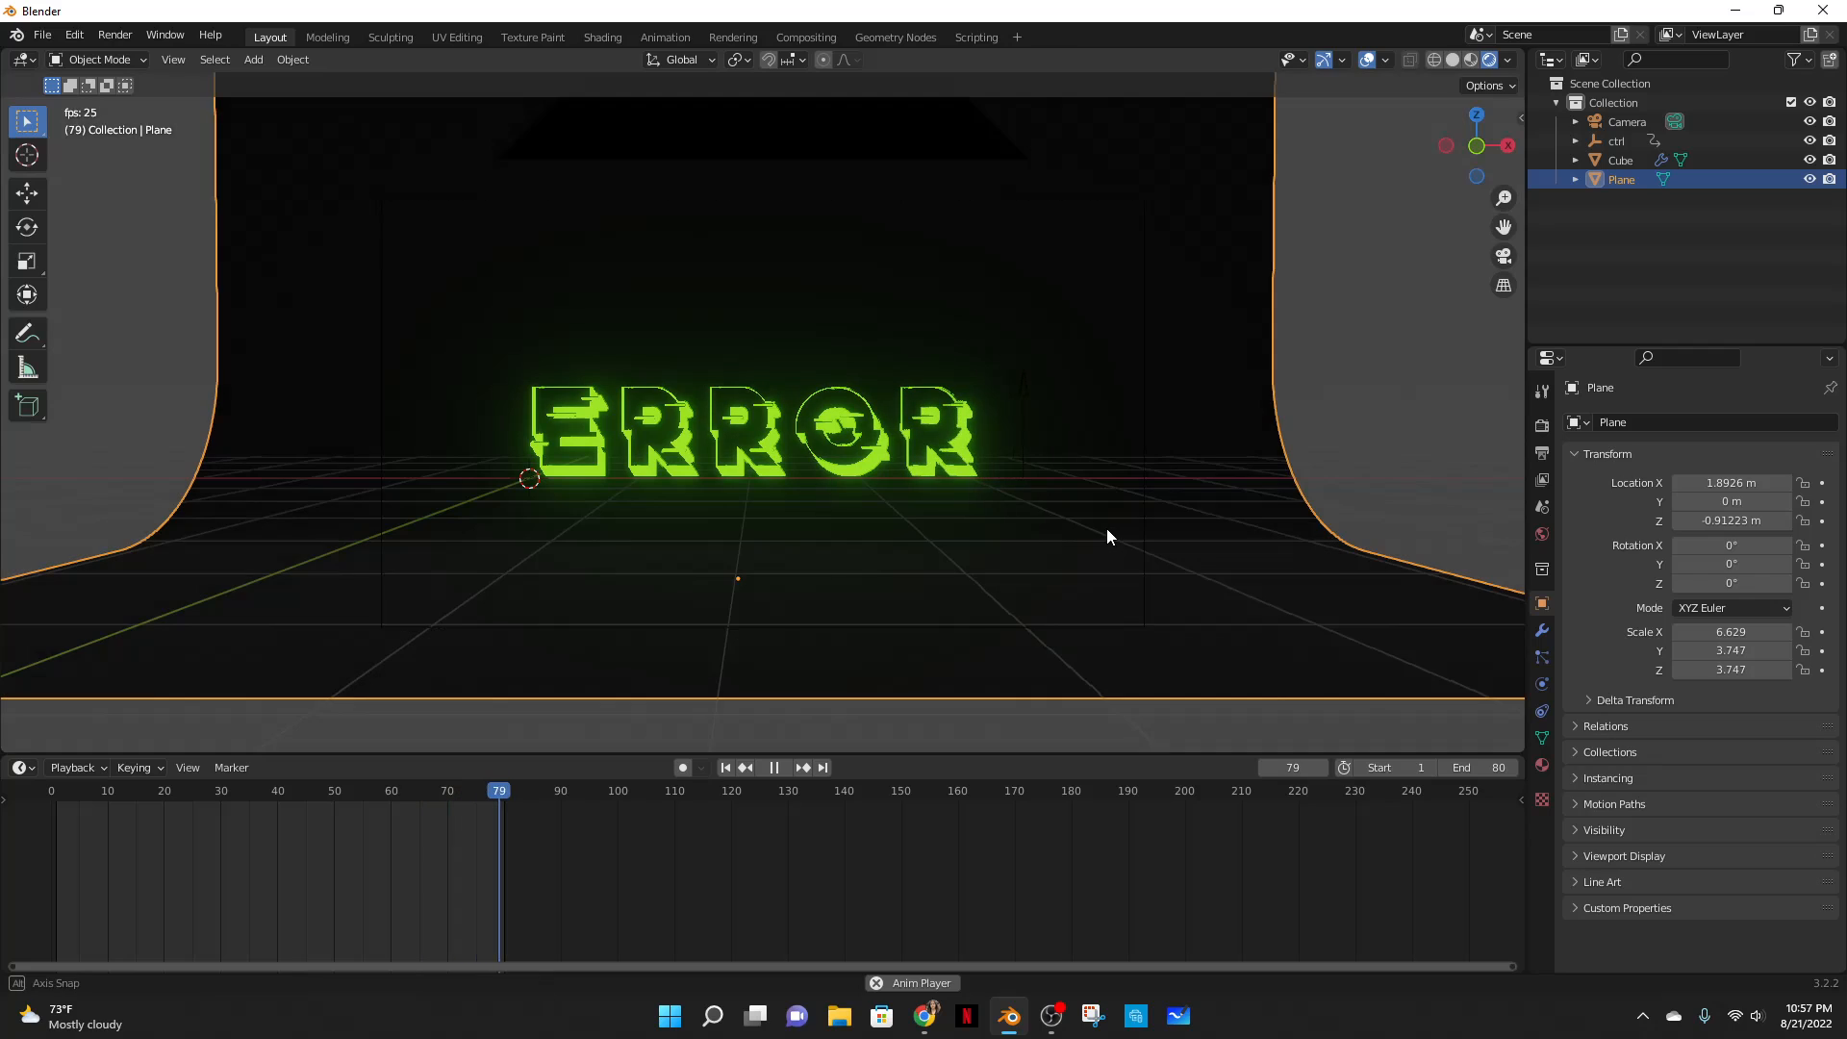
# - Tighten the camera framing further around the ERROR text, easing it back slightly from the closest view
pyautogui.scroll(1, 1109, 531)
pyautogui.press('KP_0')
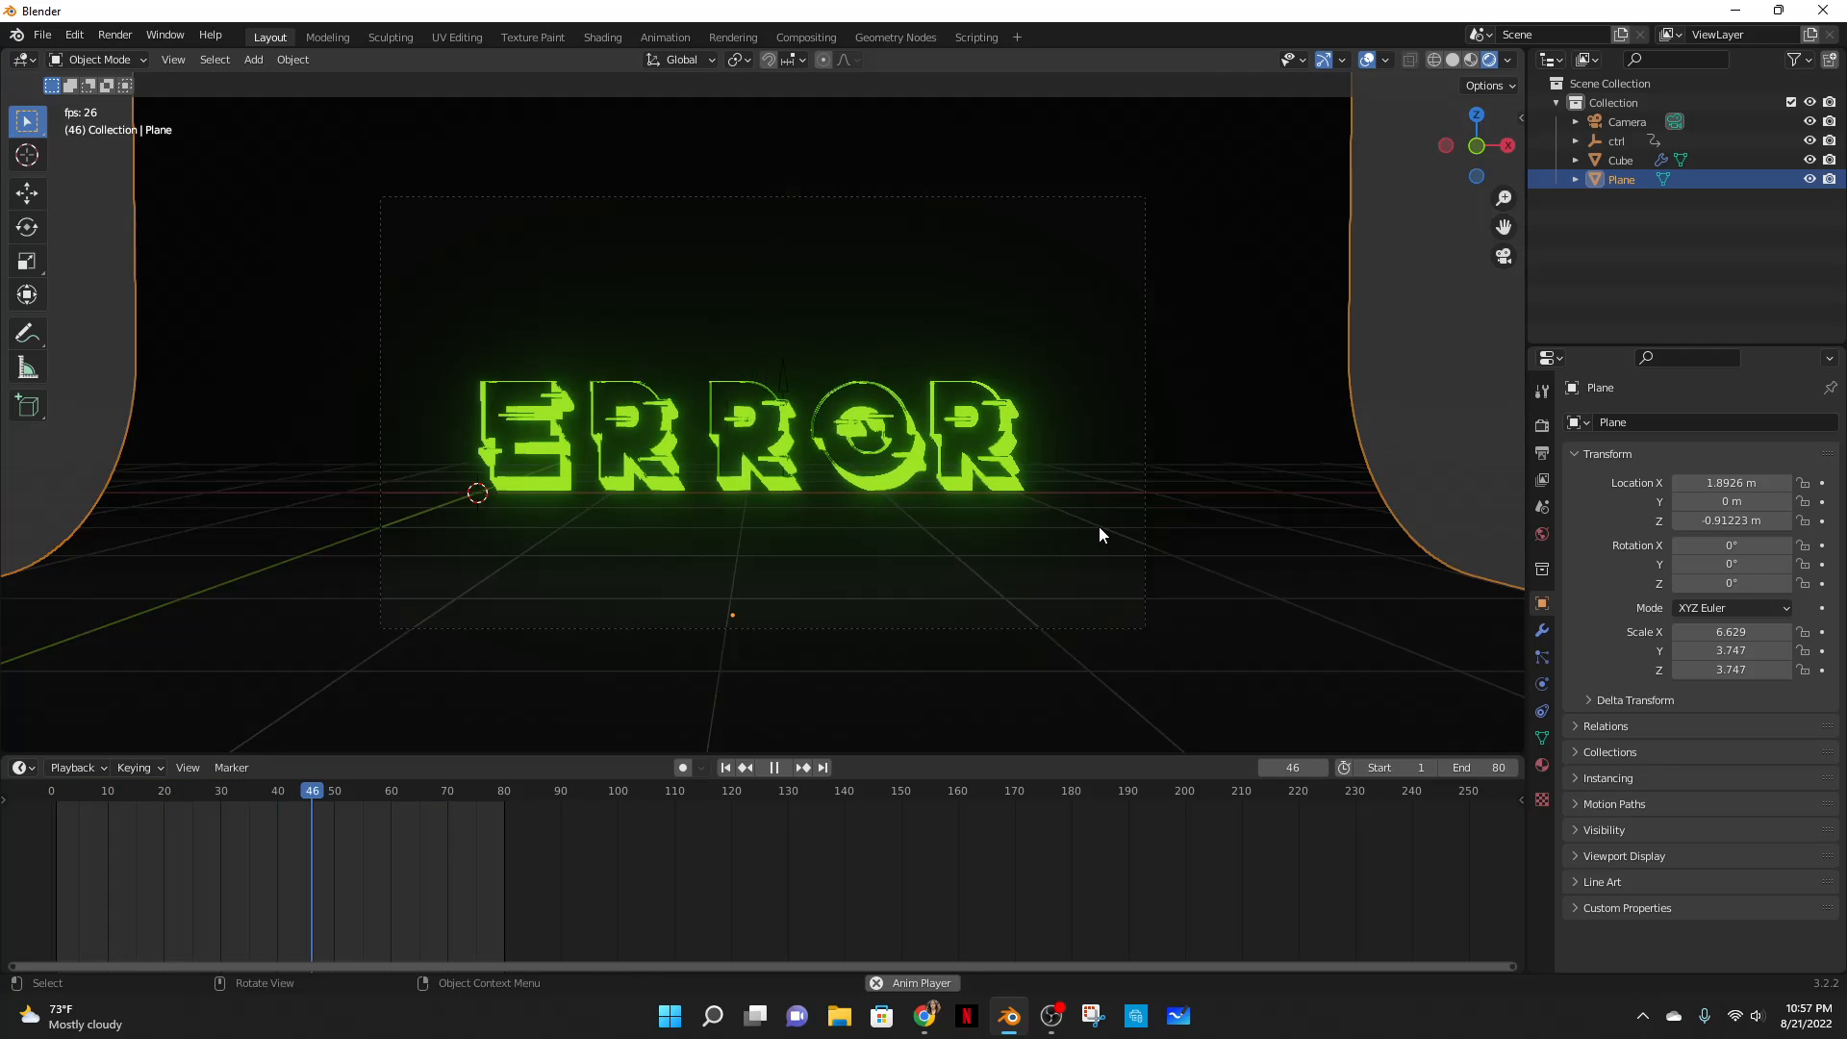
pyautogui.moveTo(1086, 522); pyautogui.dragTo(1085, 522, button='middle')
pyautogui.press('KP_0')
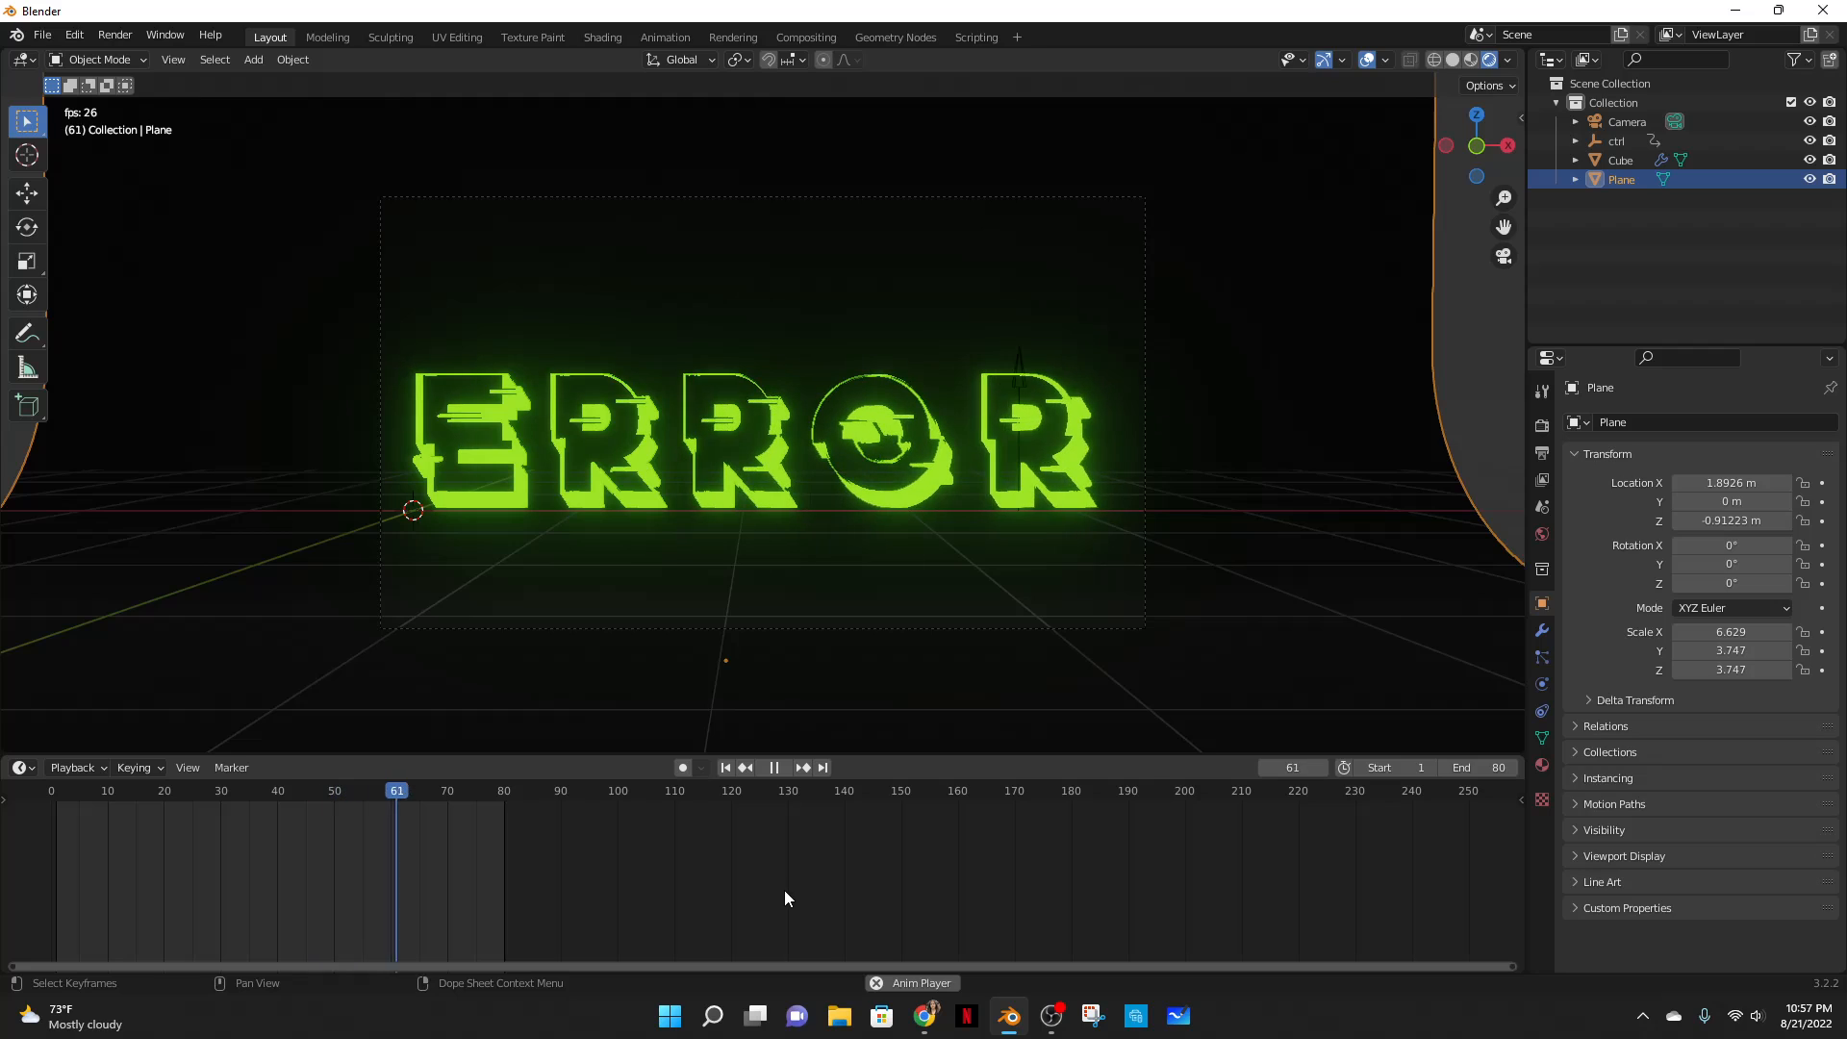
pyautogui.press('KP_0')
pyautogui.scroll(-2, 1158, 551)
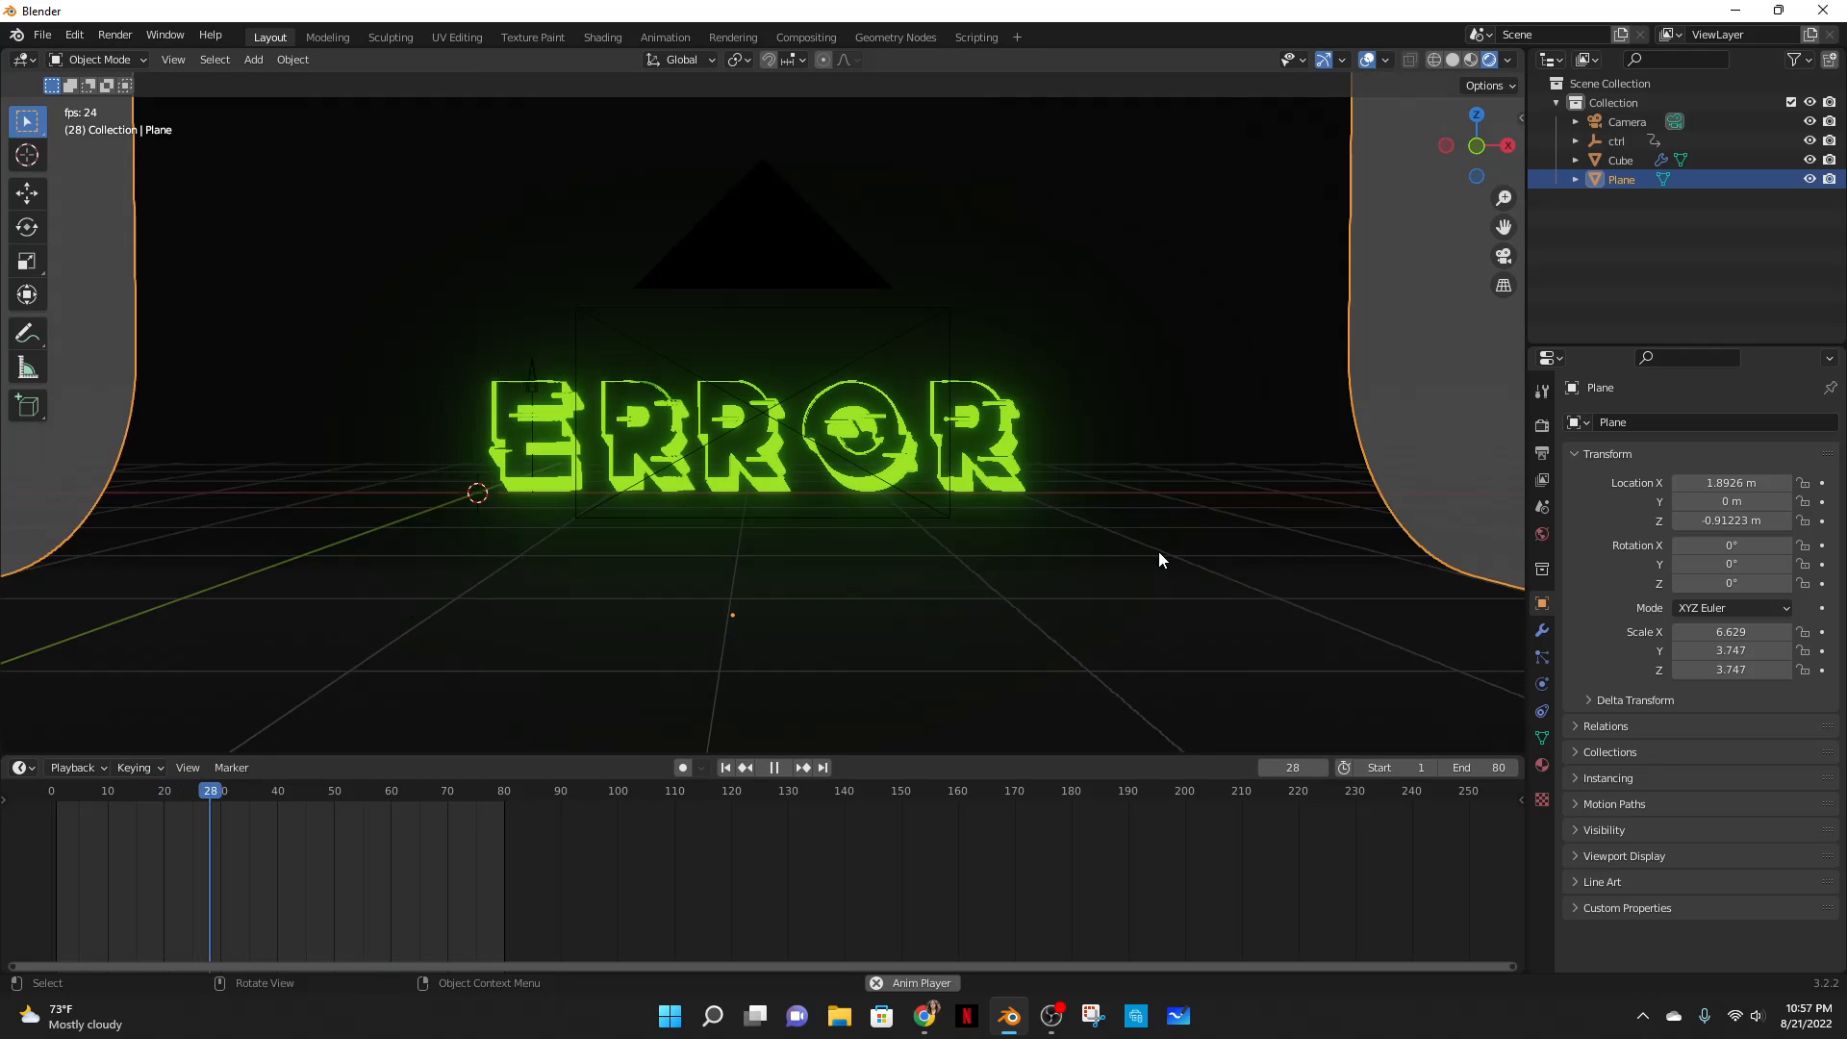
pyautogui.press('KP_0')
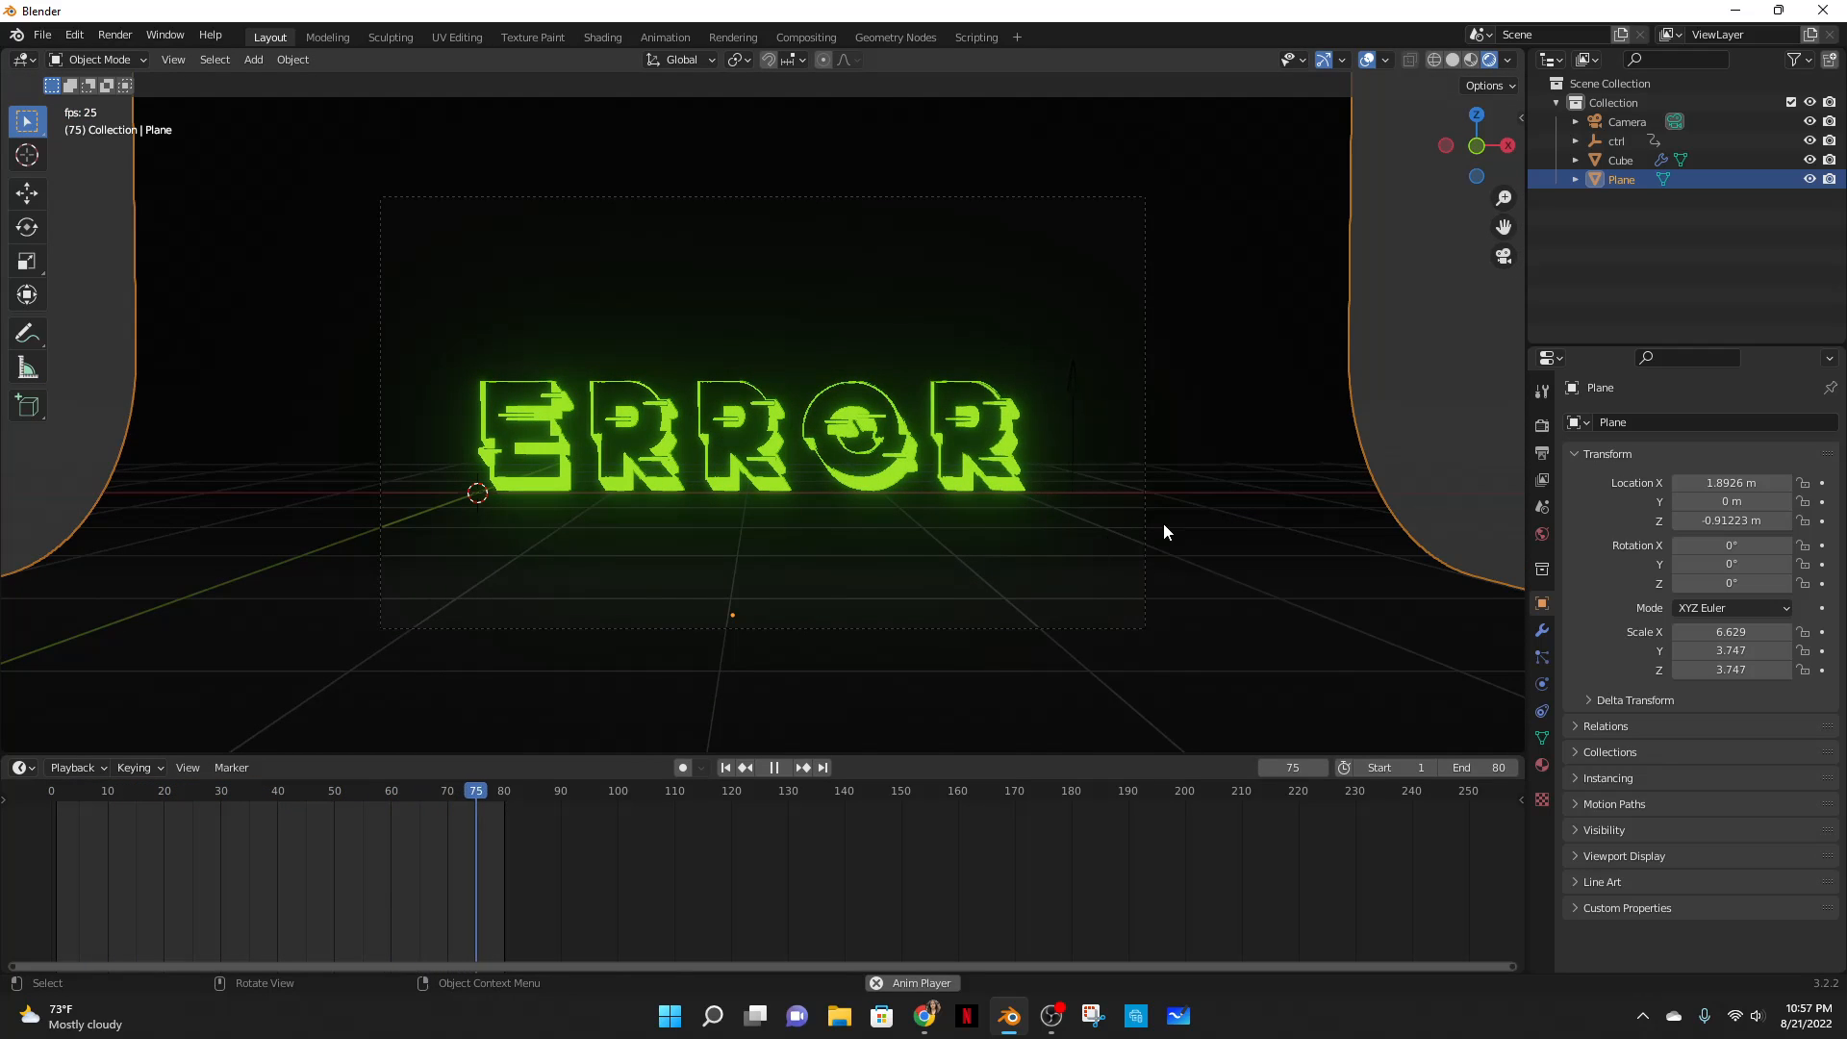
# - Check the material settings of the ERROR text and the backdrop plane, and clear the selection
pyautogui.click(893, 460)
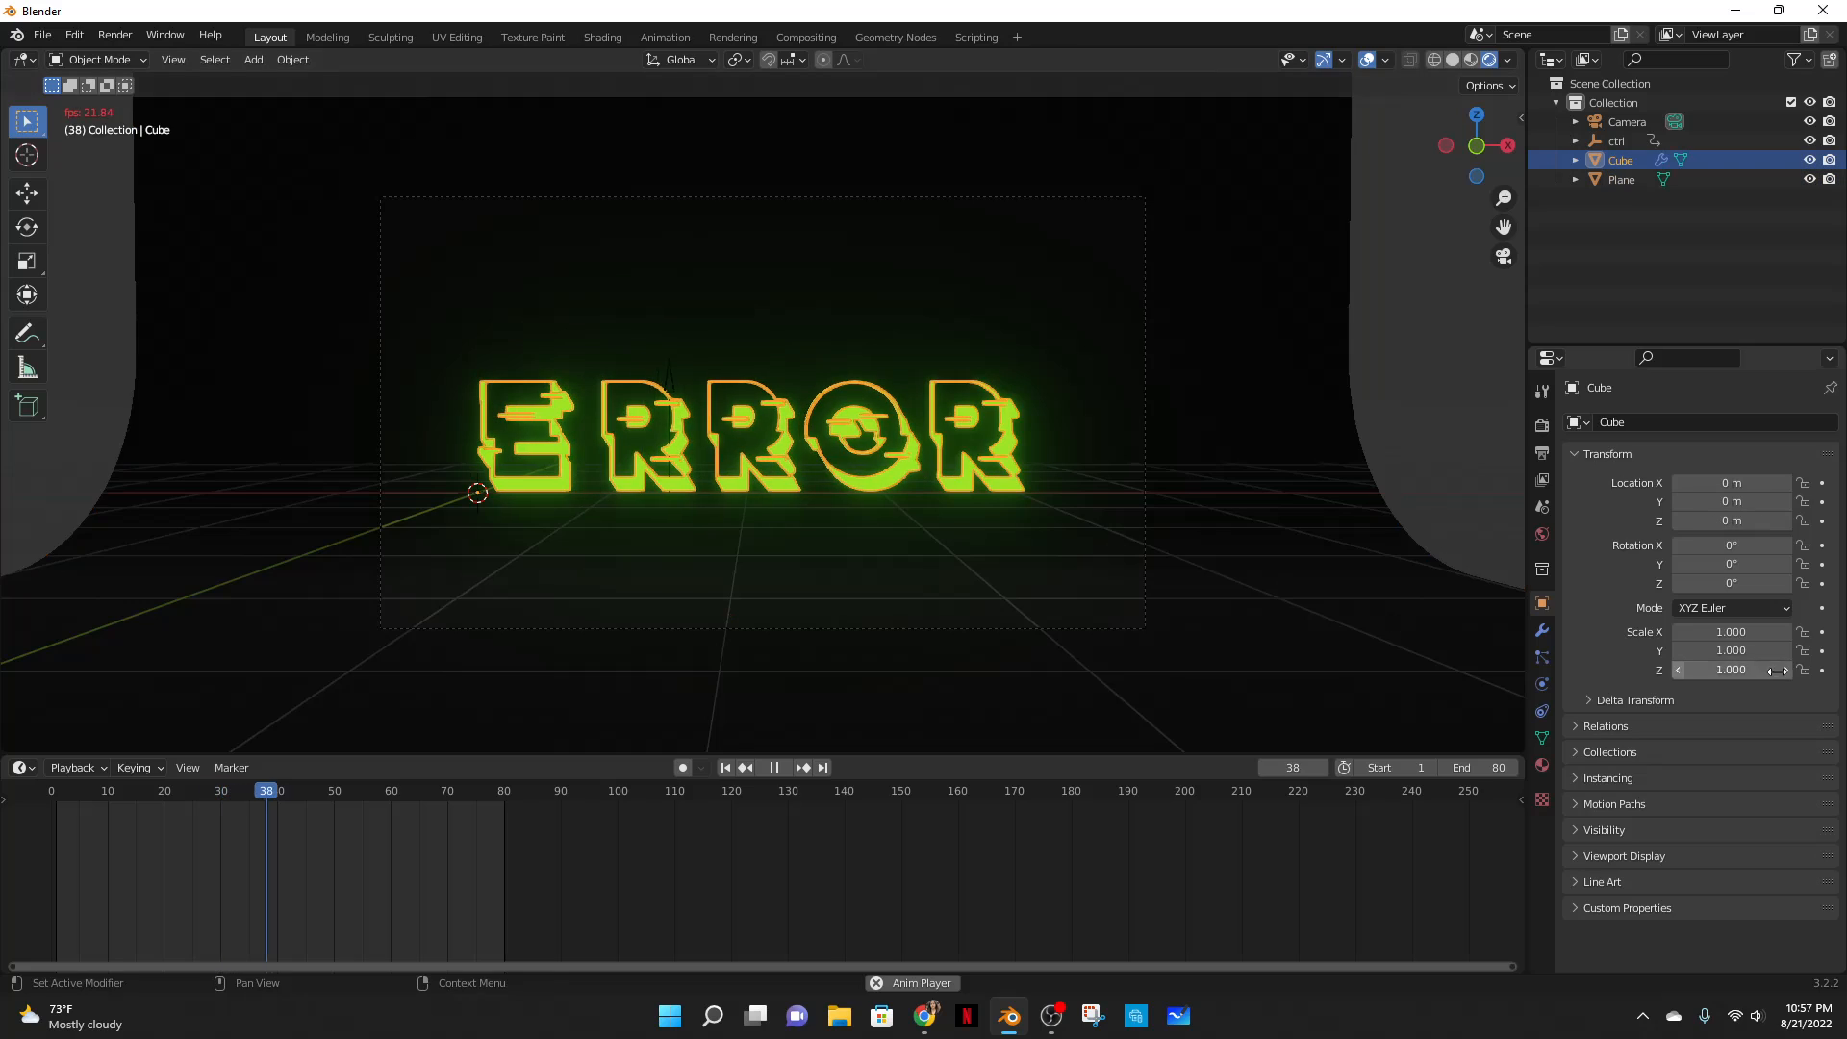
pyautogui.click(1540, 765)
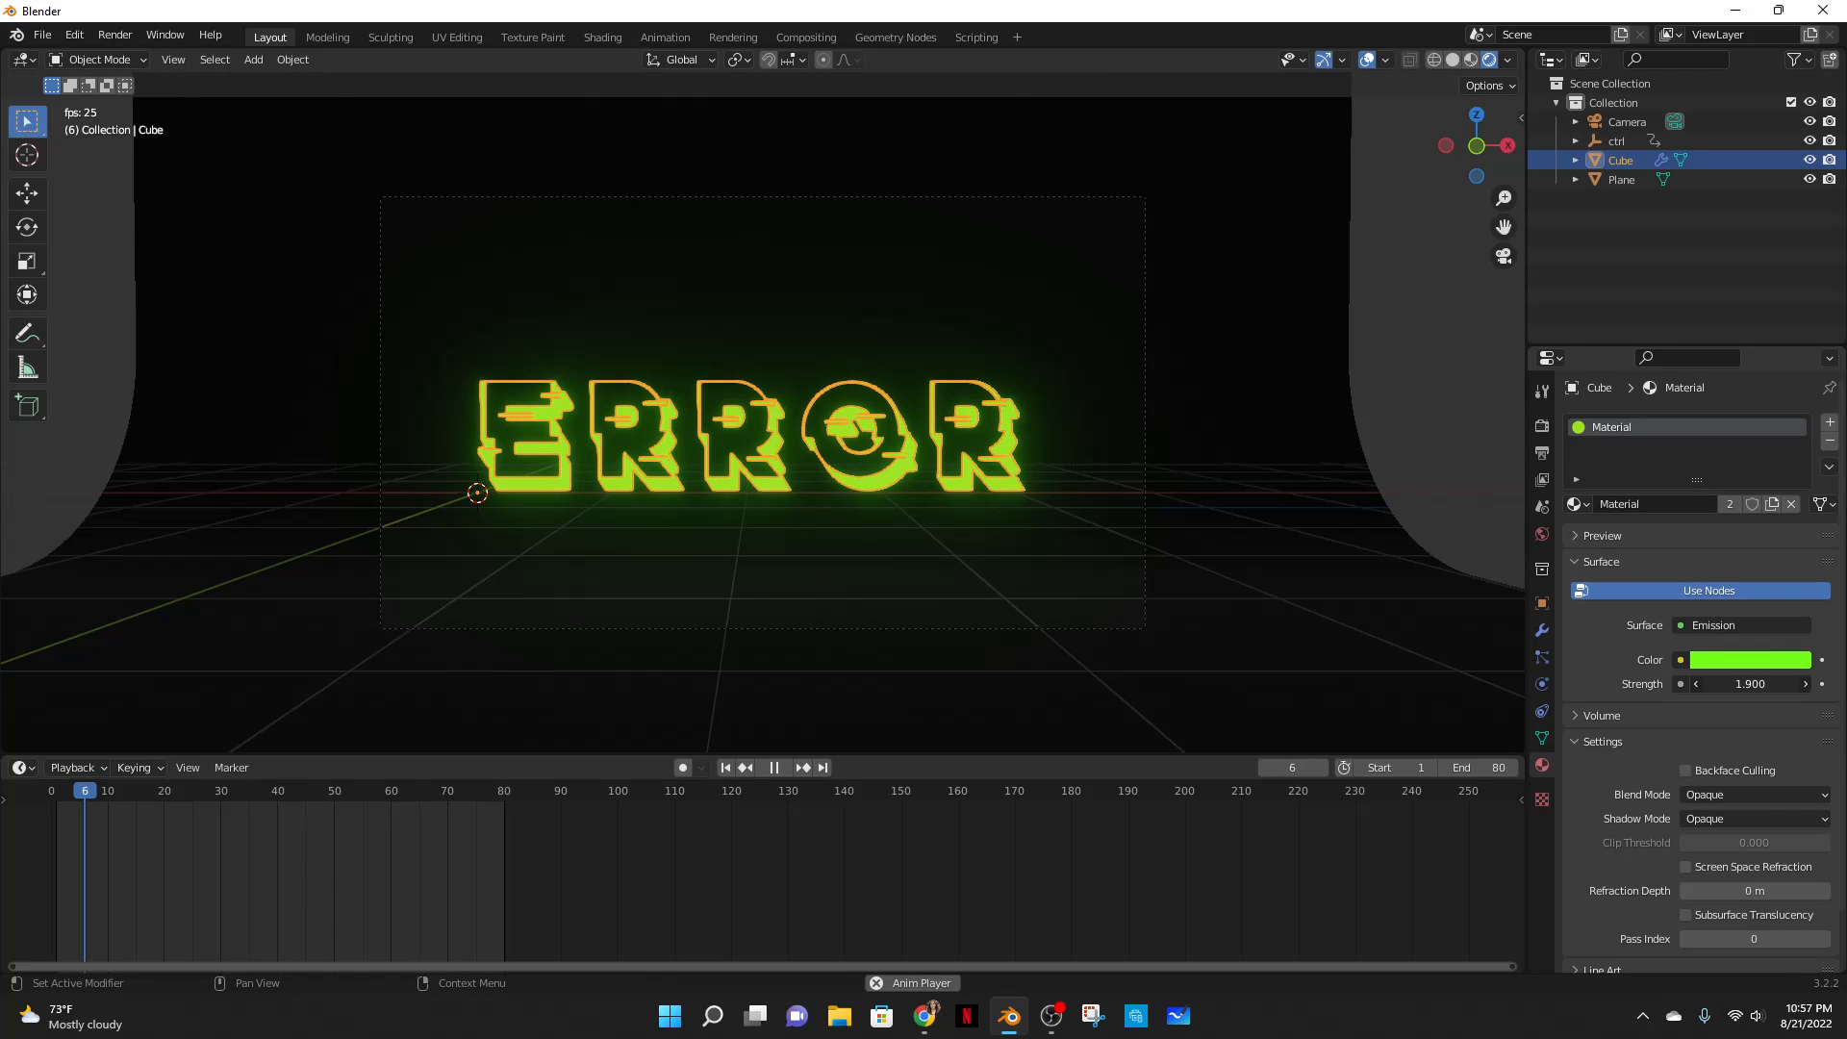
pyautogui.click(1271, 585)
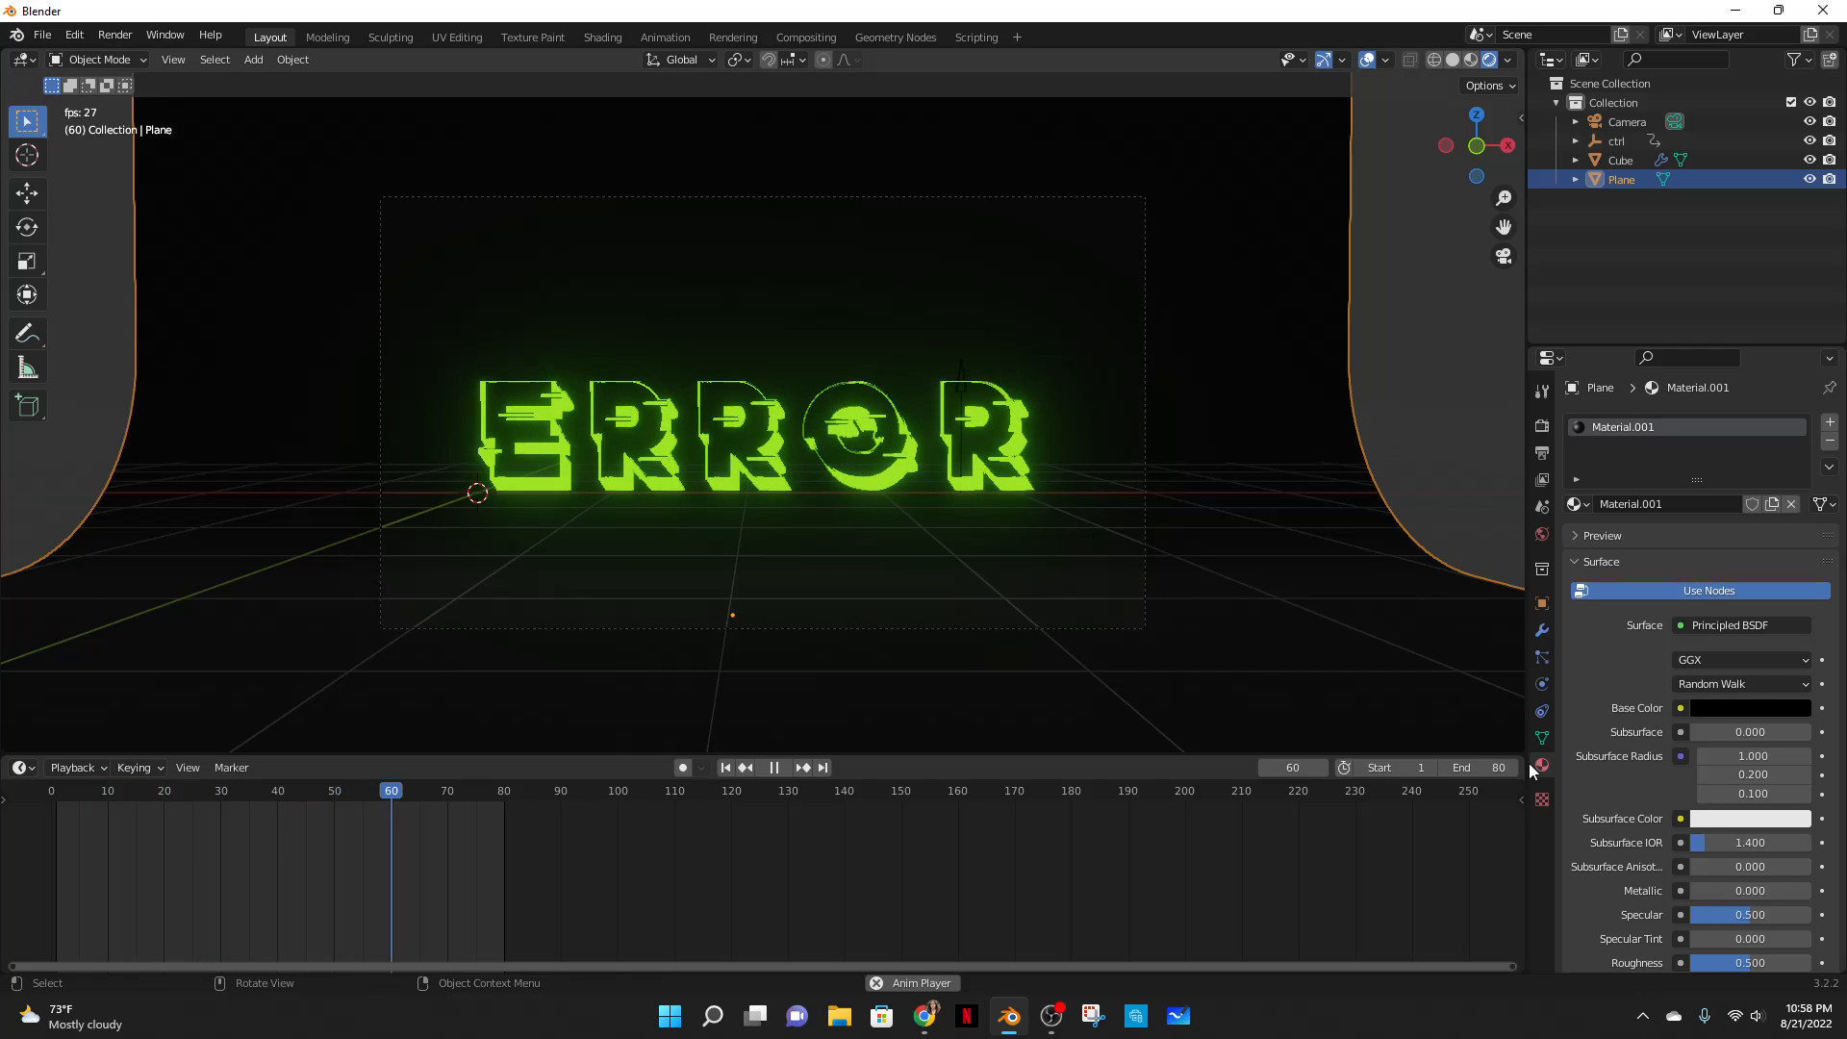
pyautogui.click(1028, 458)
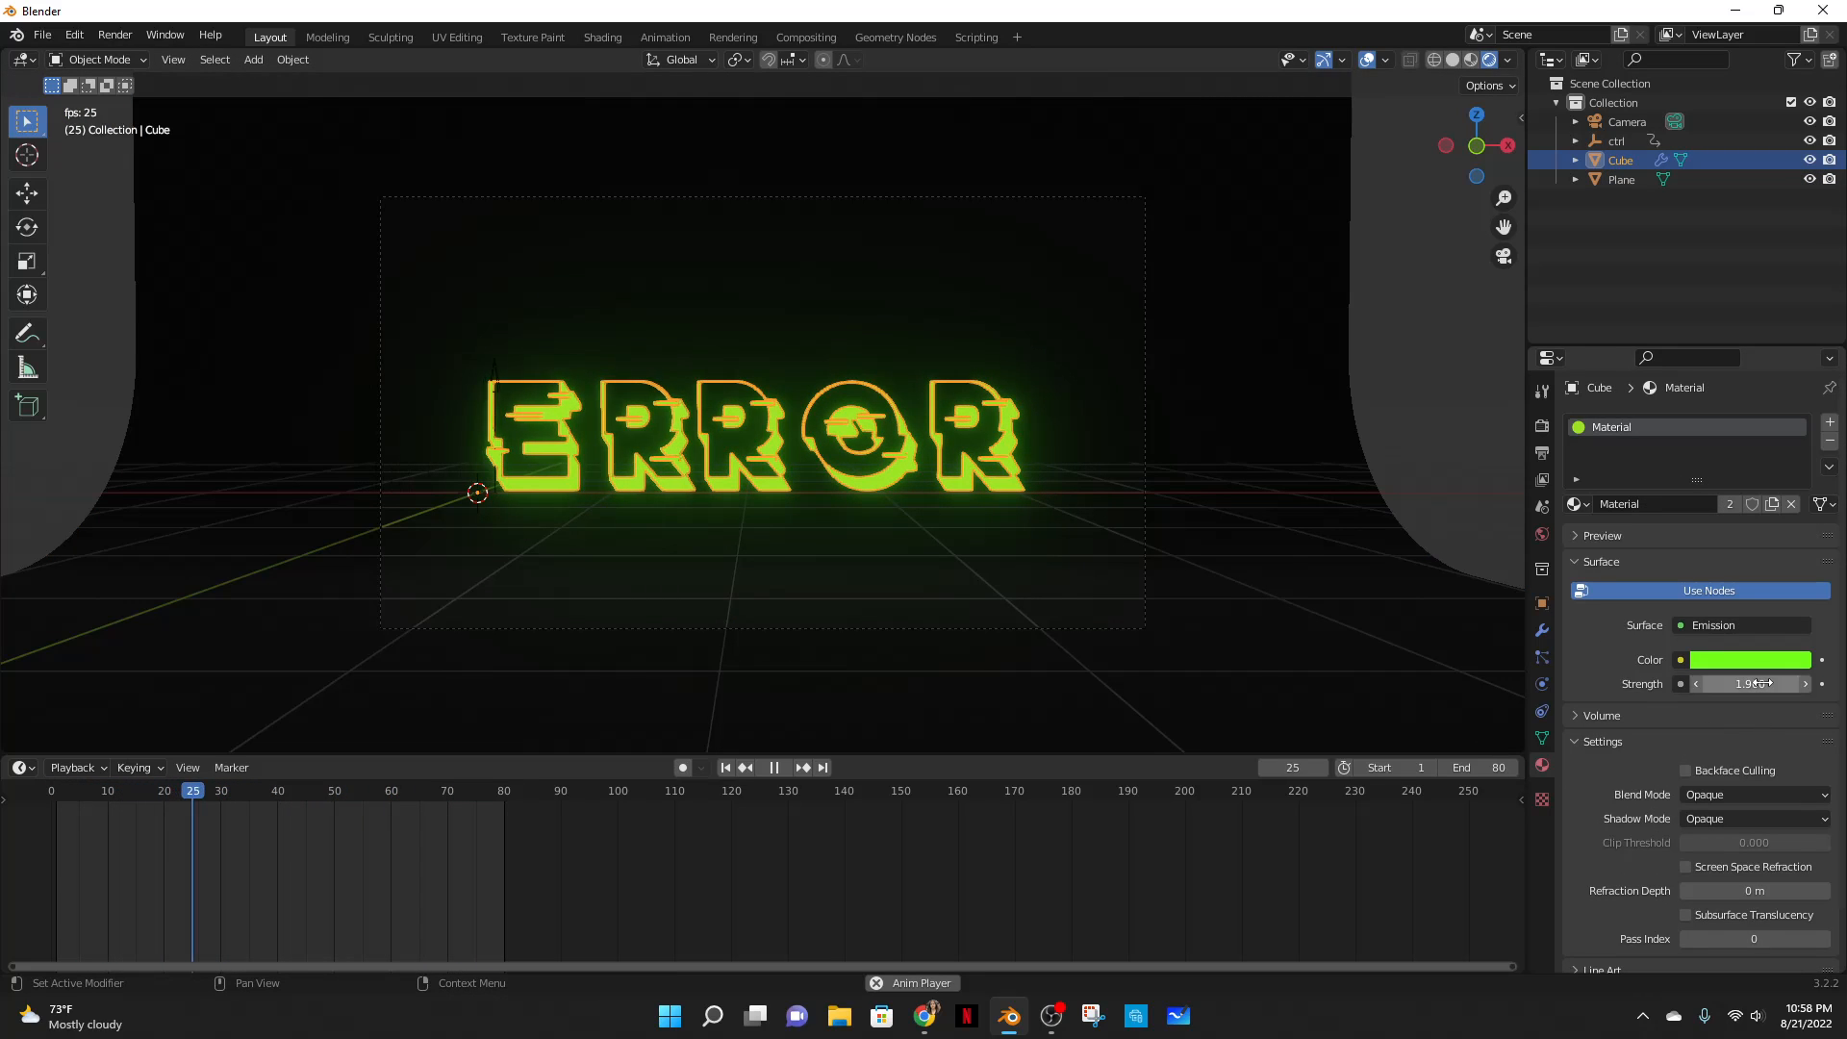
pyautogui.click(1396, 352)
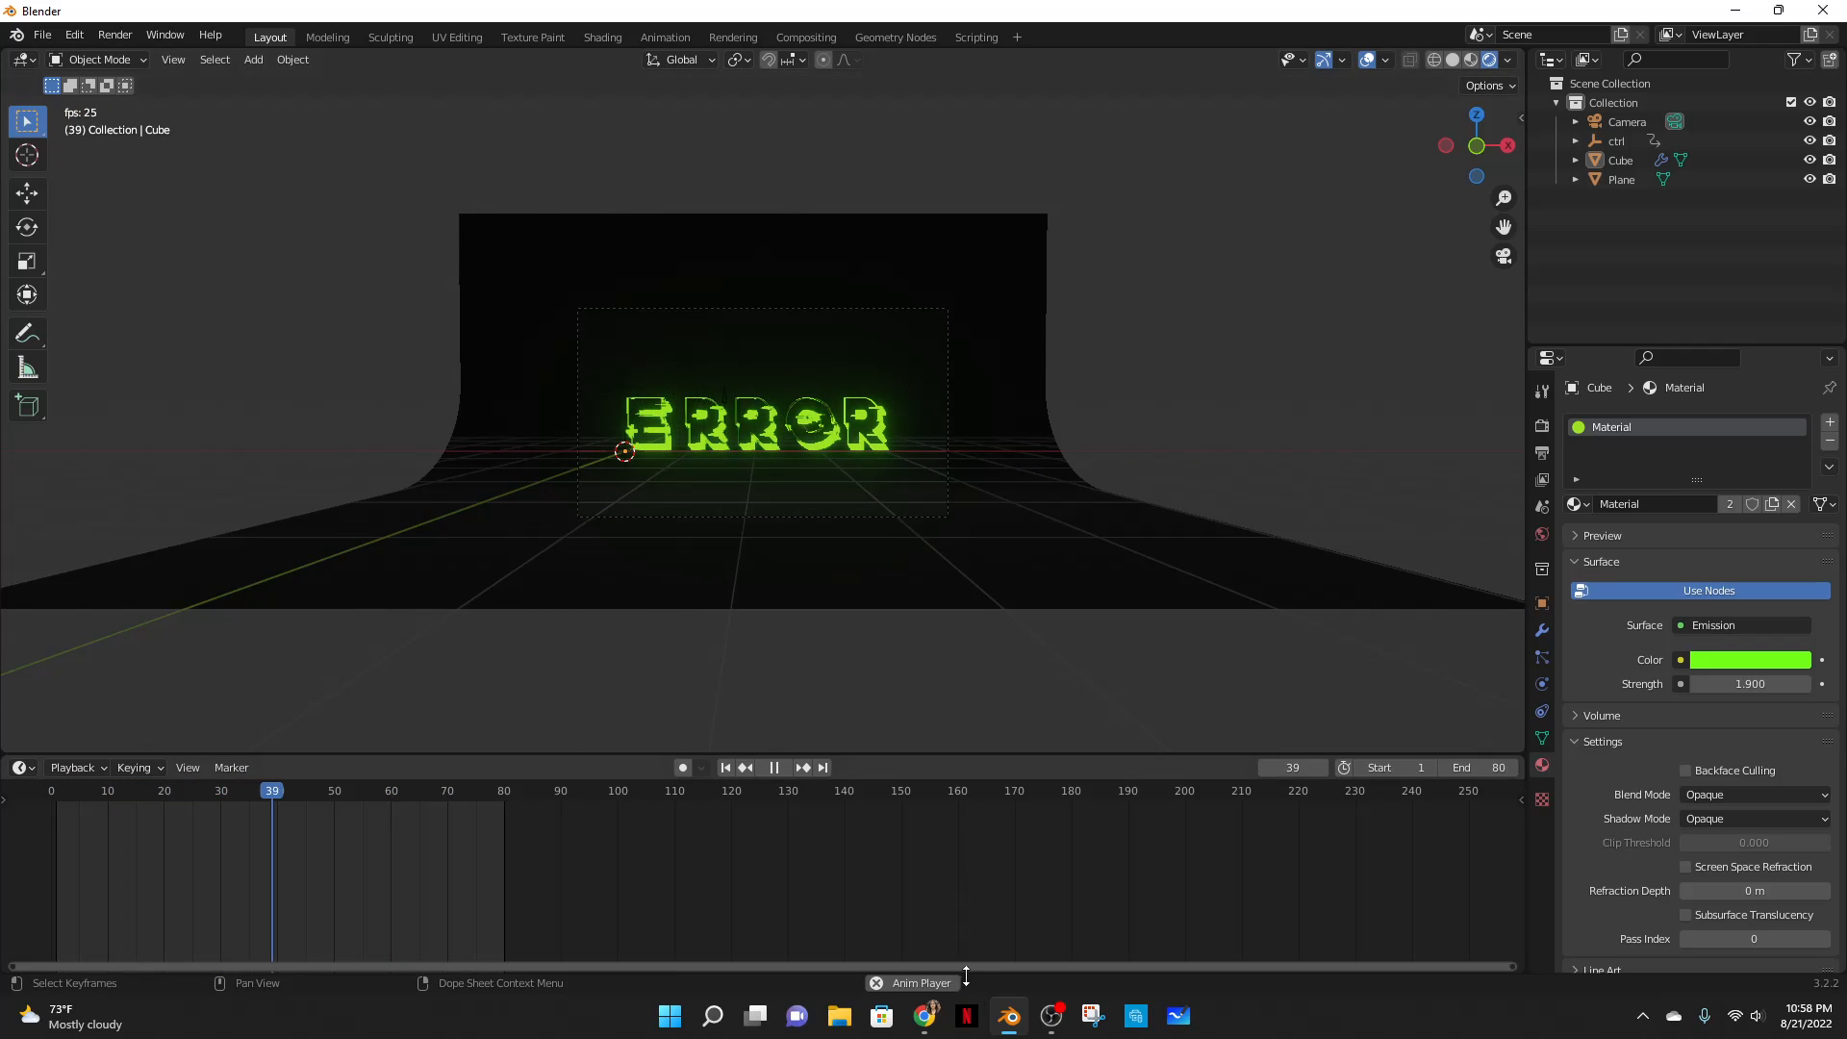
pyautogui.click(1052, 1016)
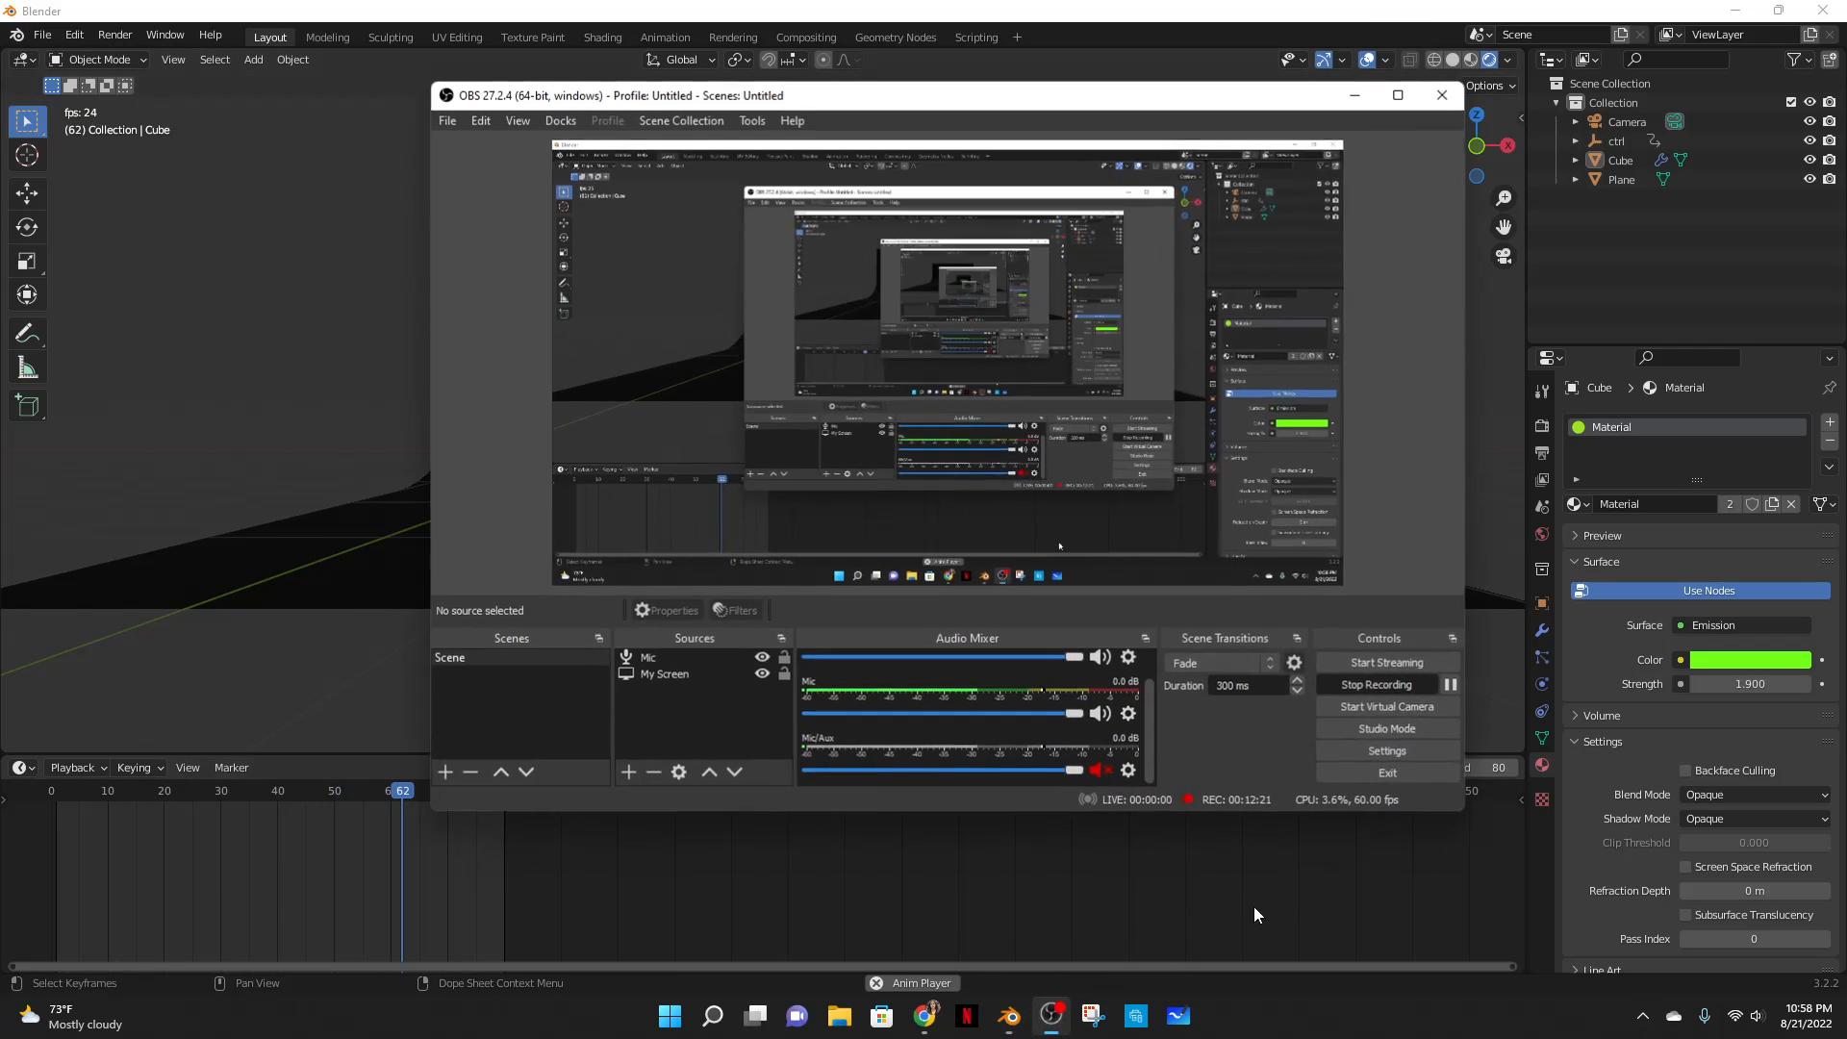
pyautogui.click(1450, 684)
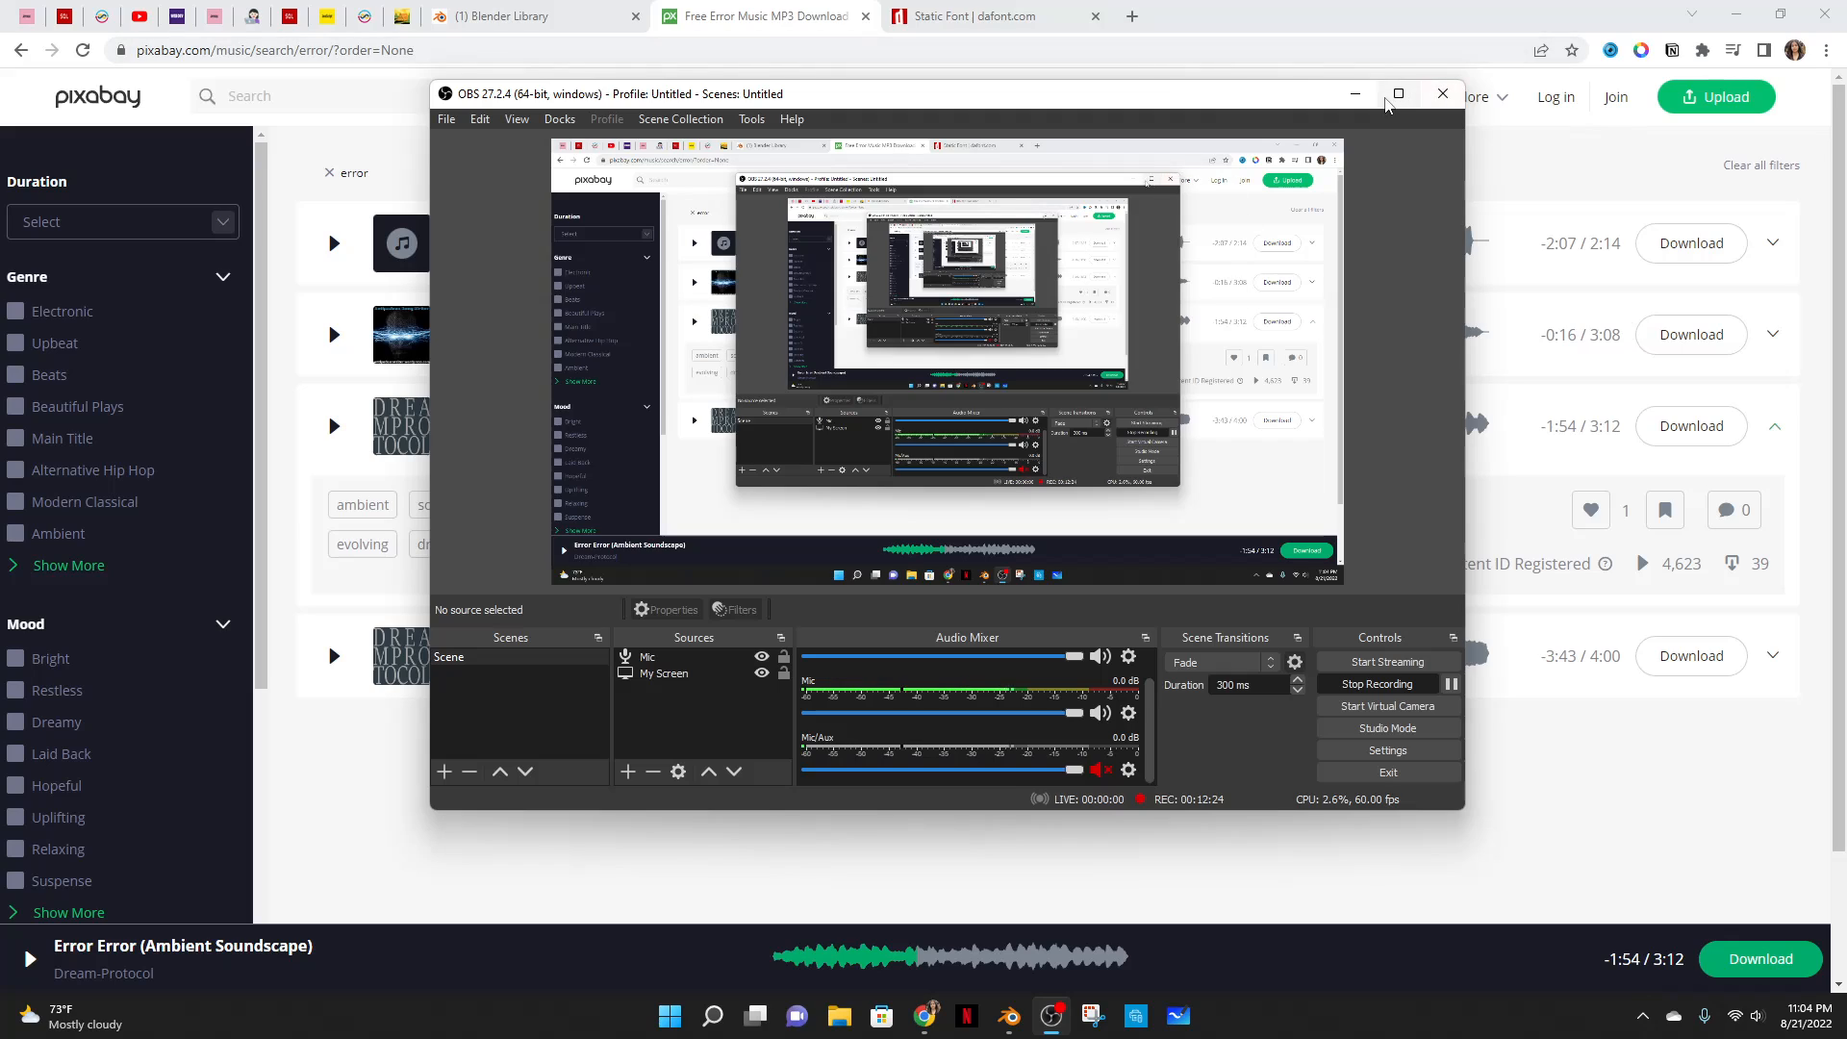
pyautogui.click(1359, 94)
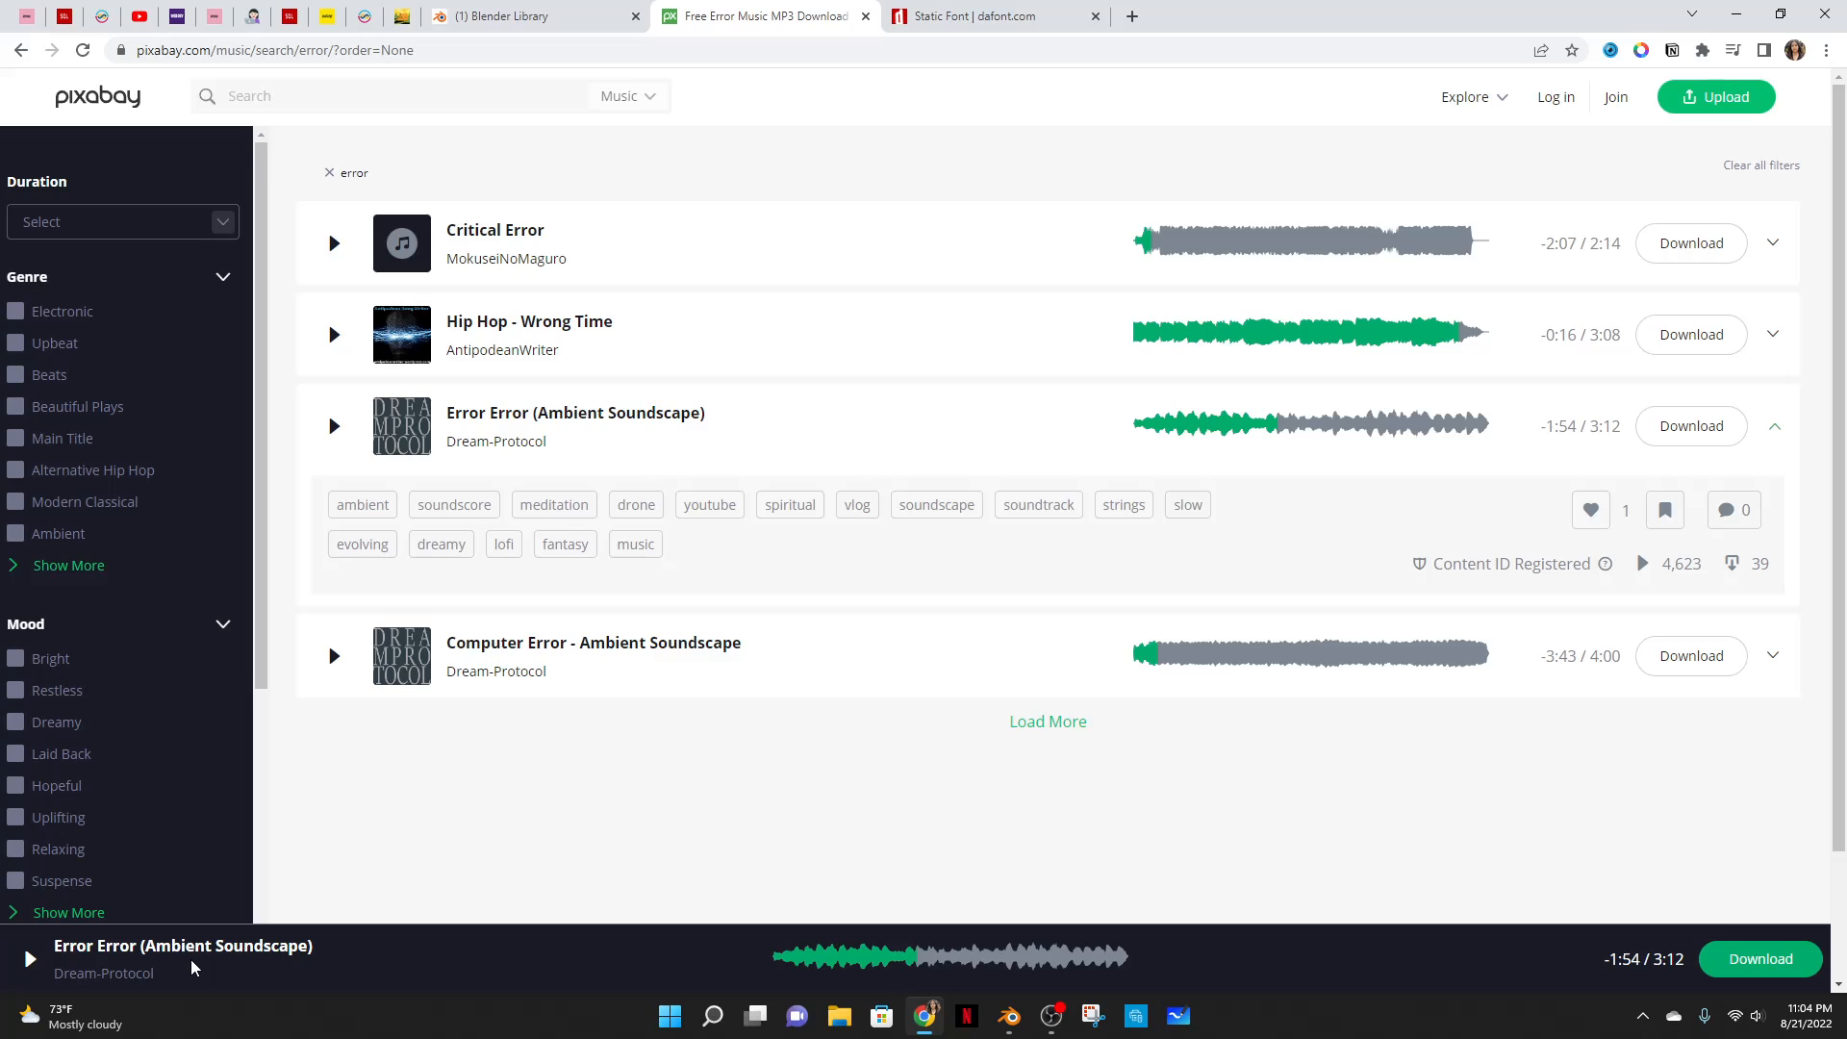
# - Switch from the browser back to Blender and add a Video Editing workspace
pyautogui.click(1736, 14)
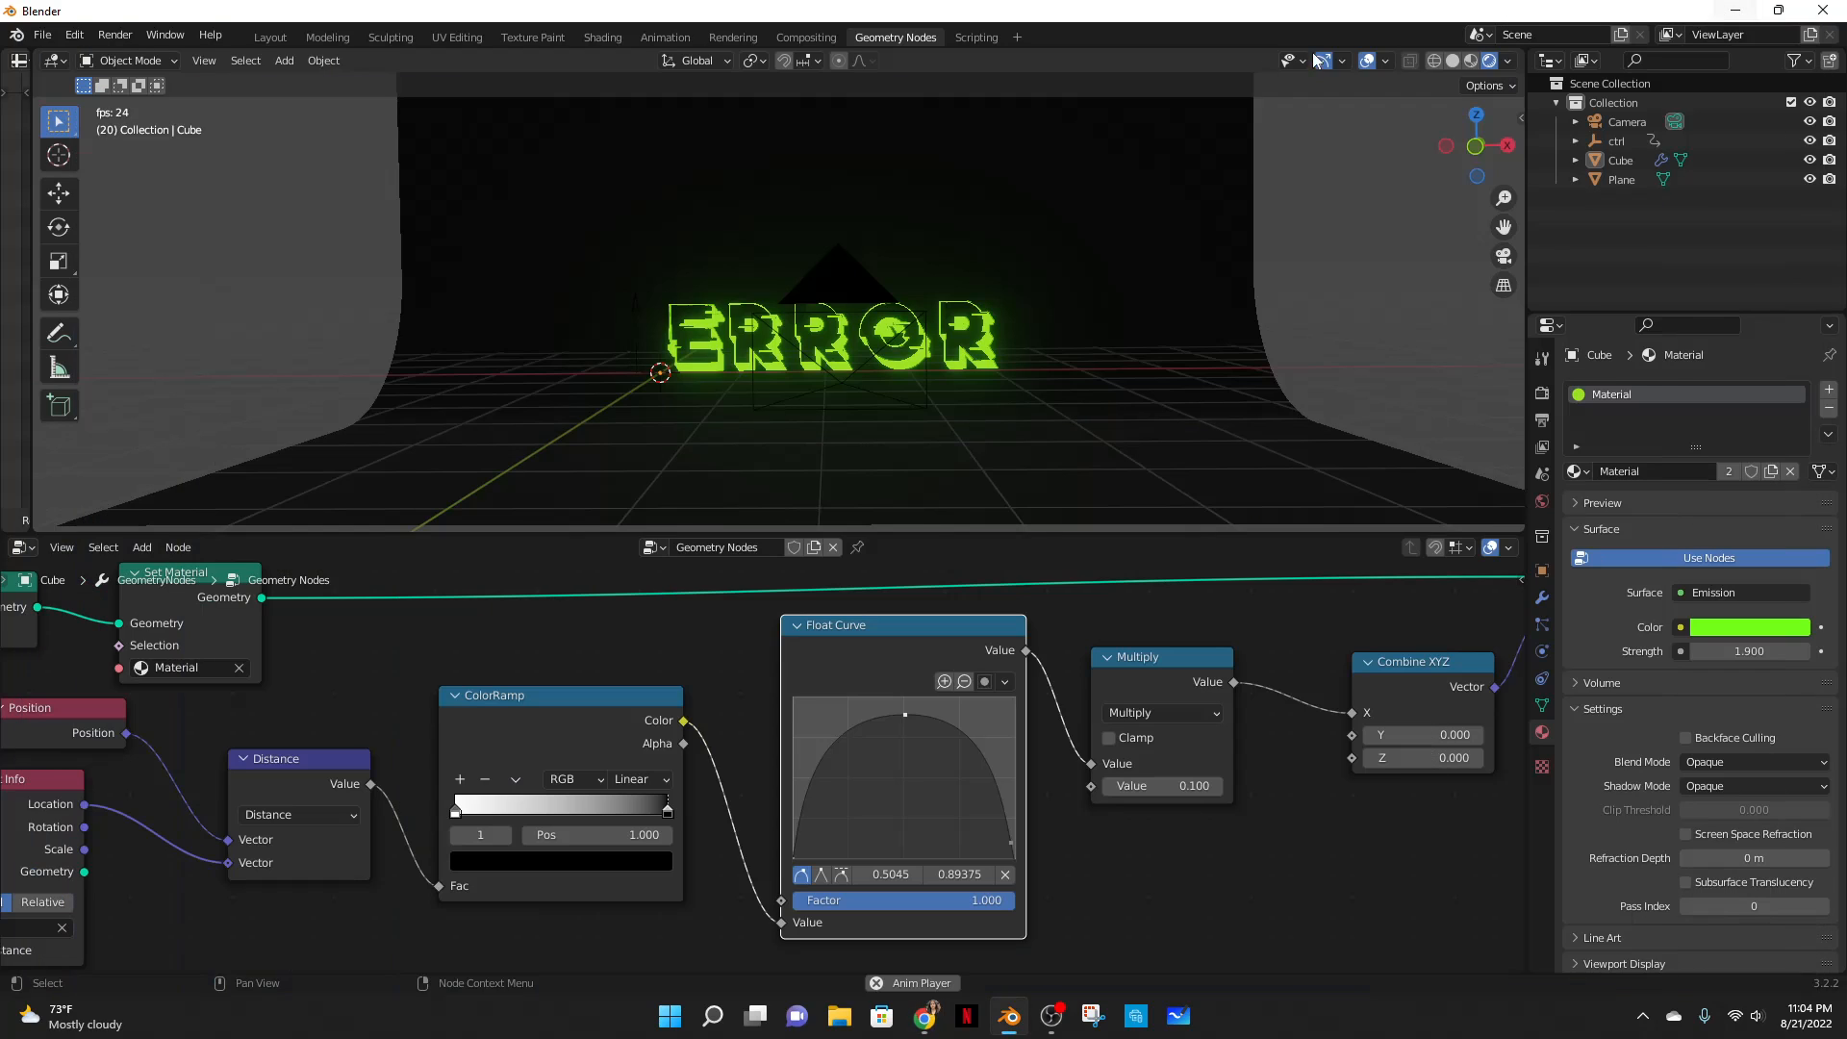
pyautogui.click(1017, 37)
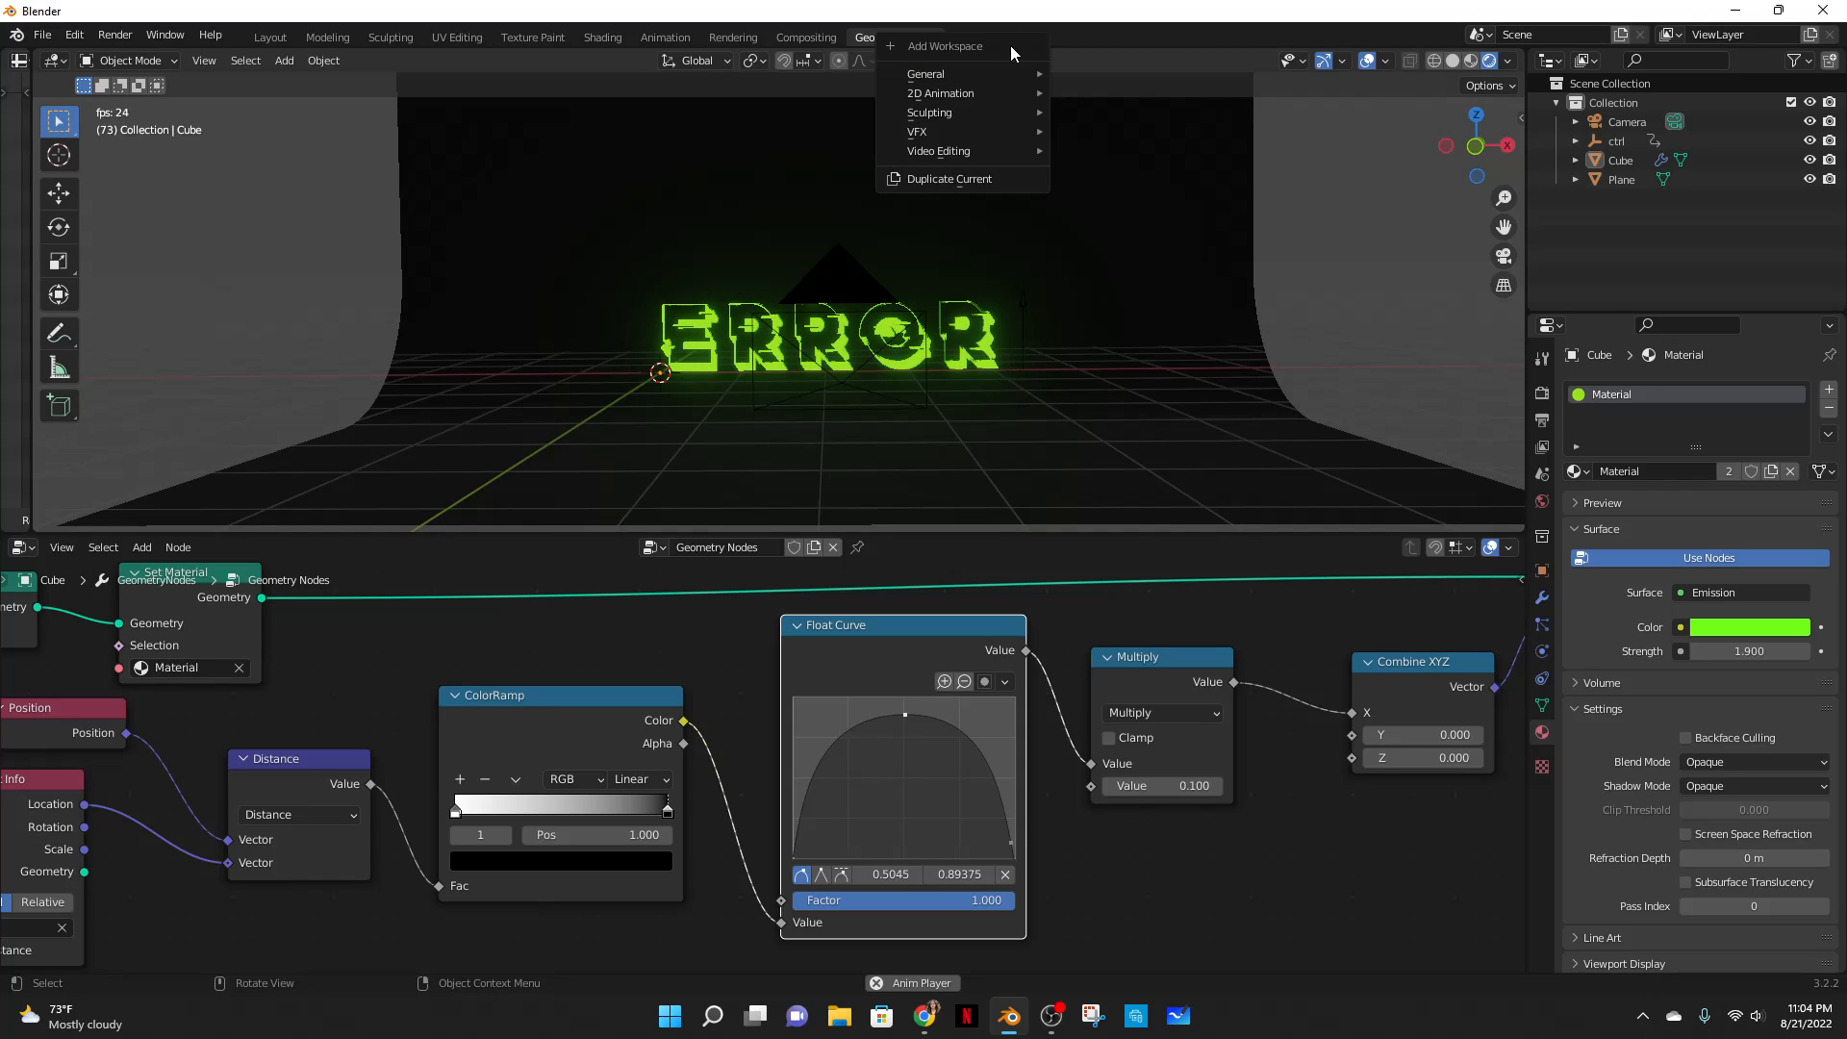
pyautogui.moveTo(945, 156)
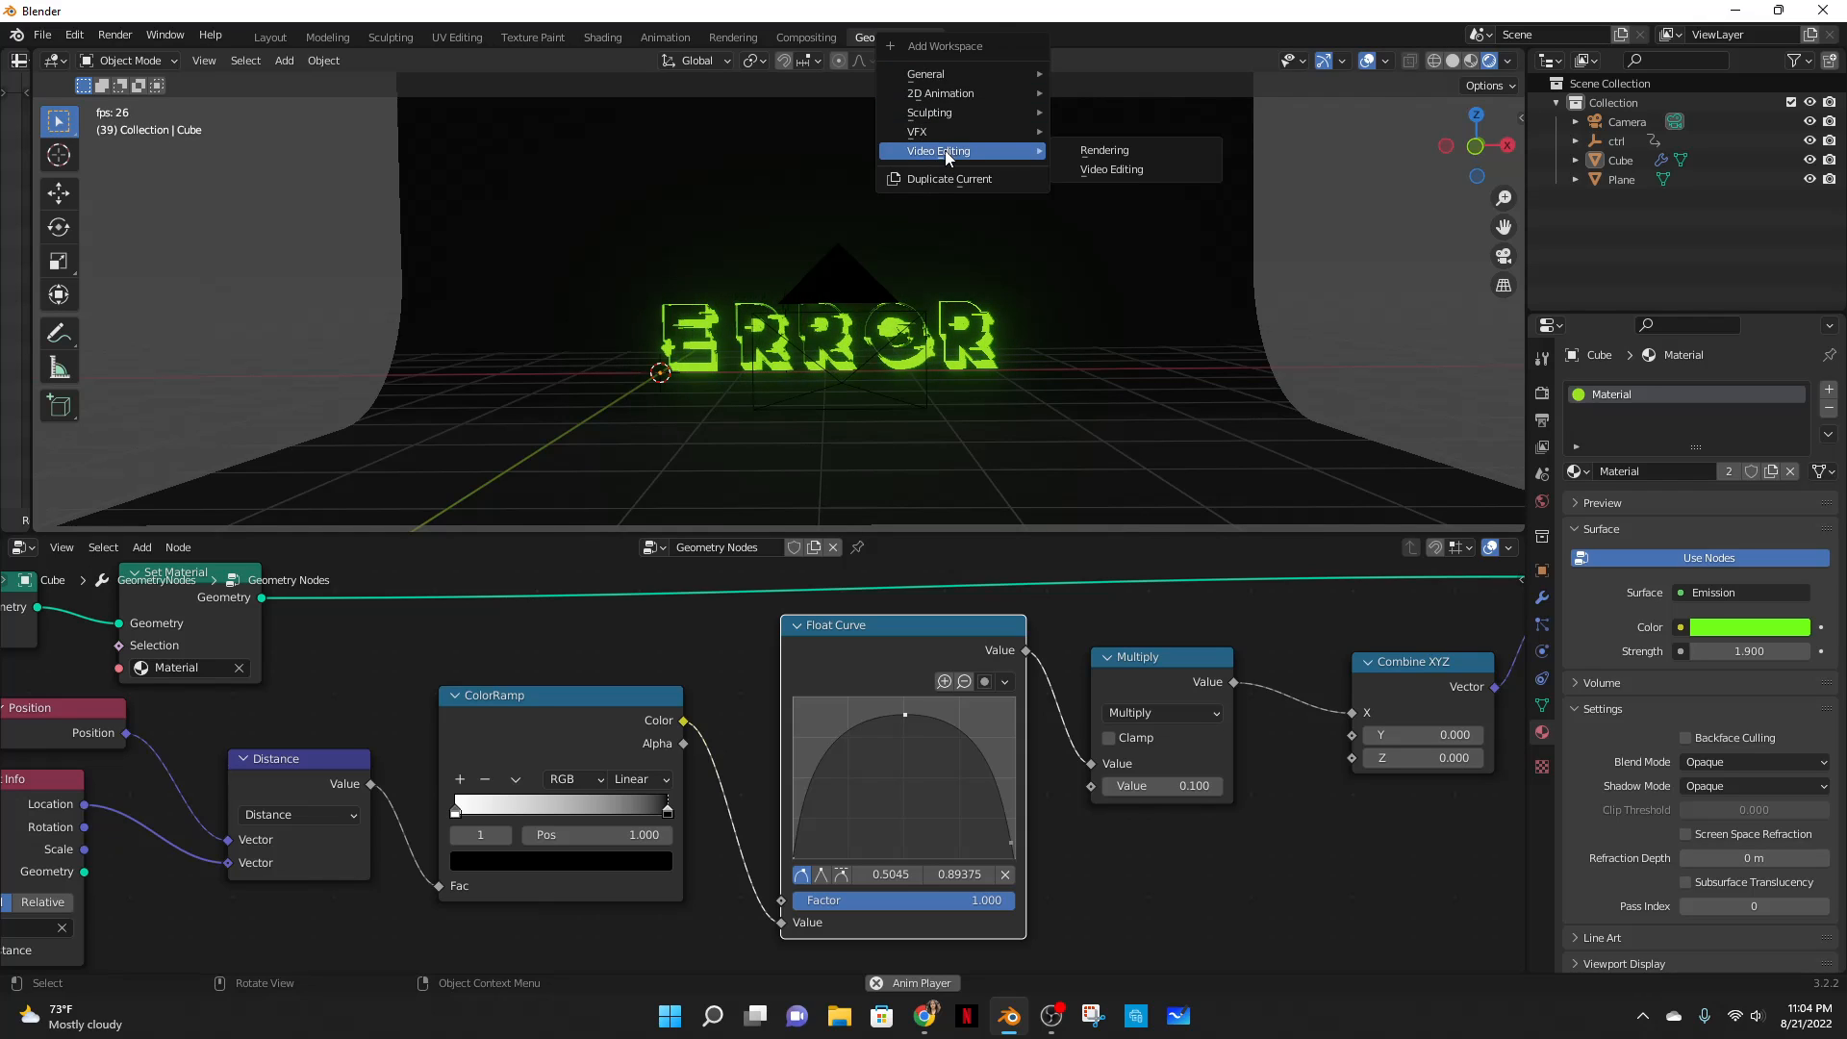
pyautogui.click(1175, 169)
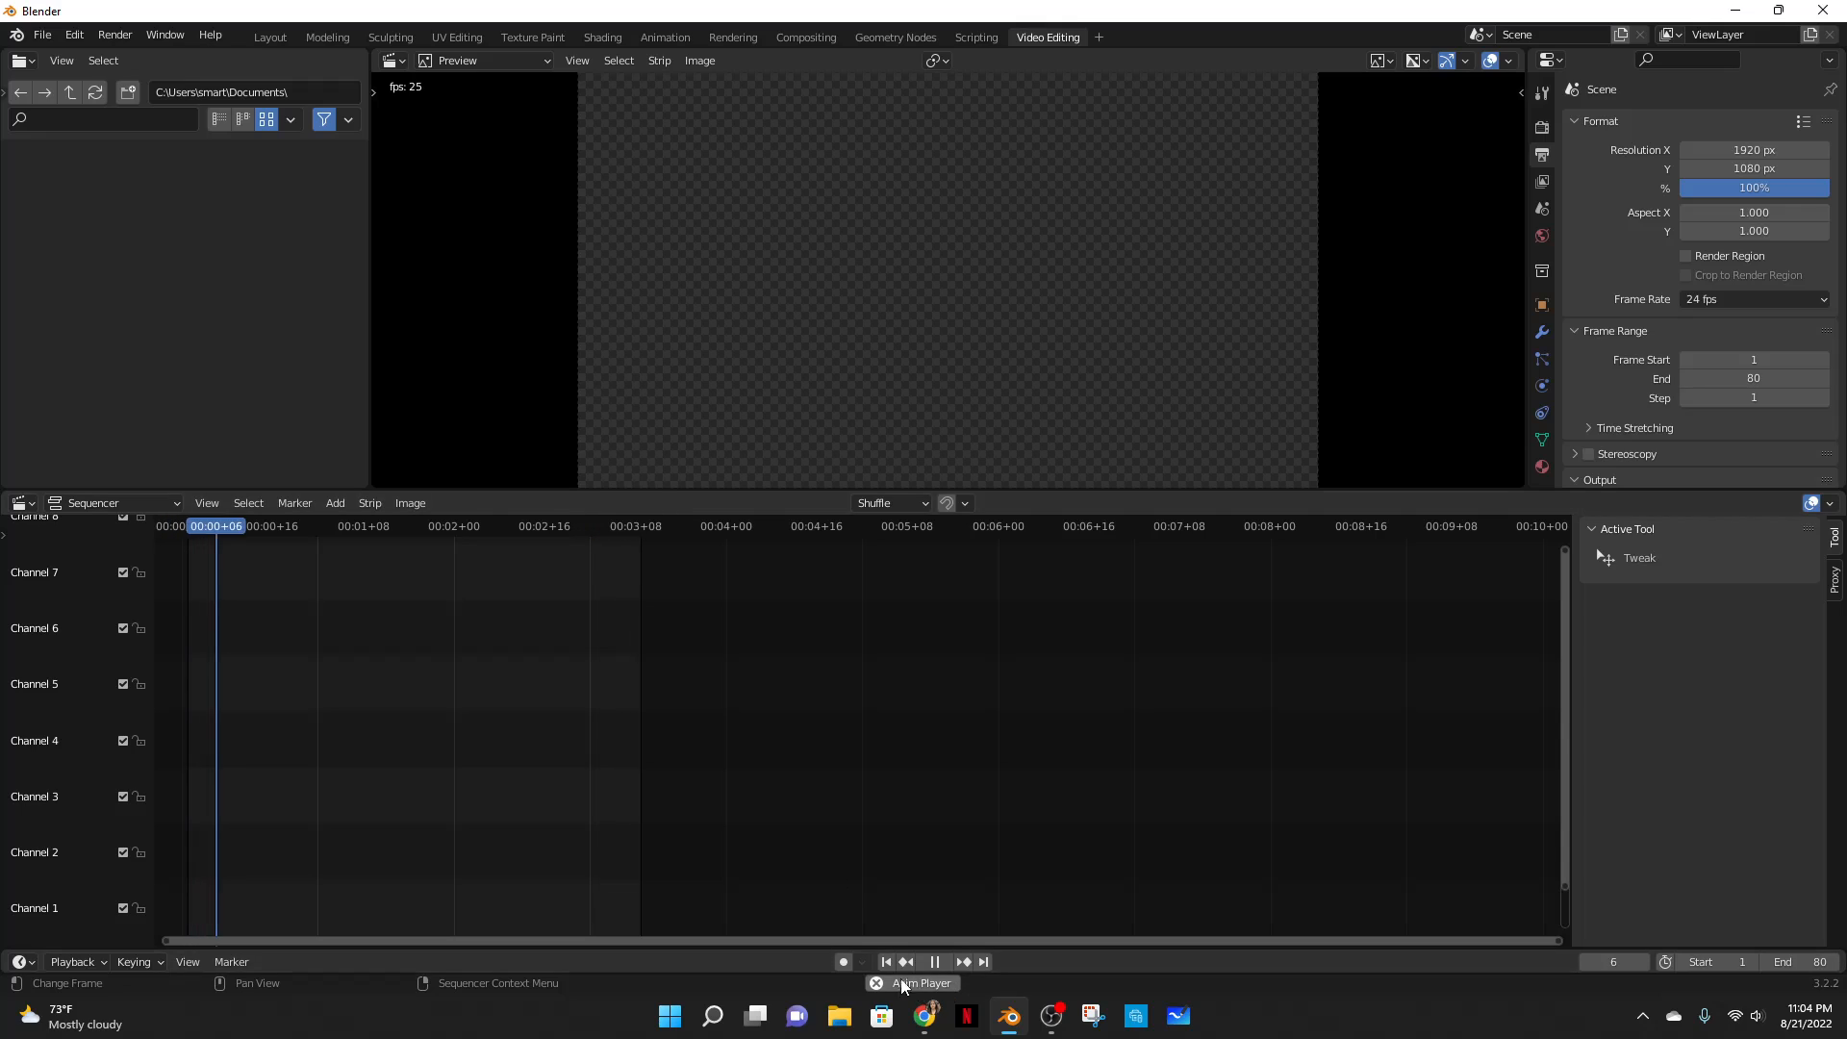
# - Stop playback and add the sound file error-error-ambient-soundscape-112892.mp3 from Downloads at frame 0 on channel 1
pyautogui.click(926, 962)
pyautogui.moveTo(261, 541); pyautogui.dragTo(173, 541)
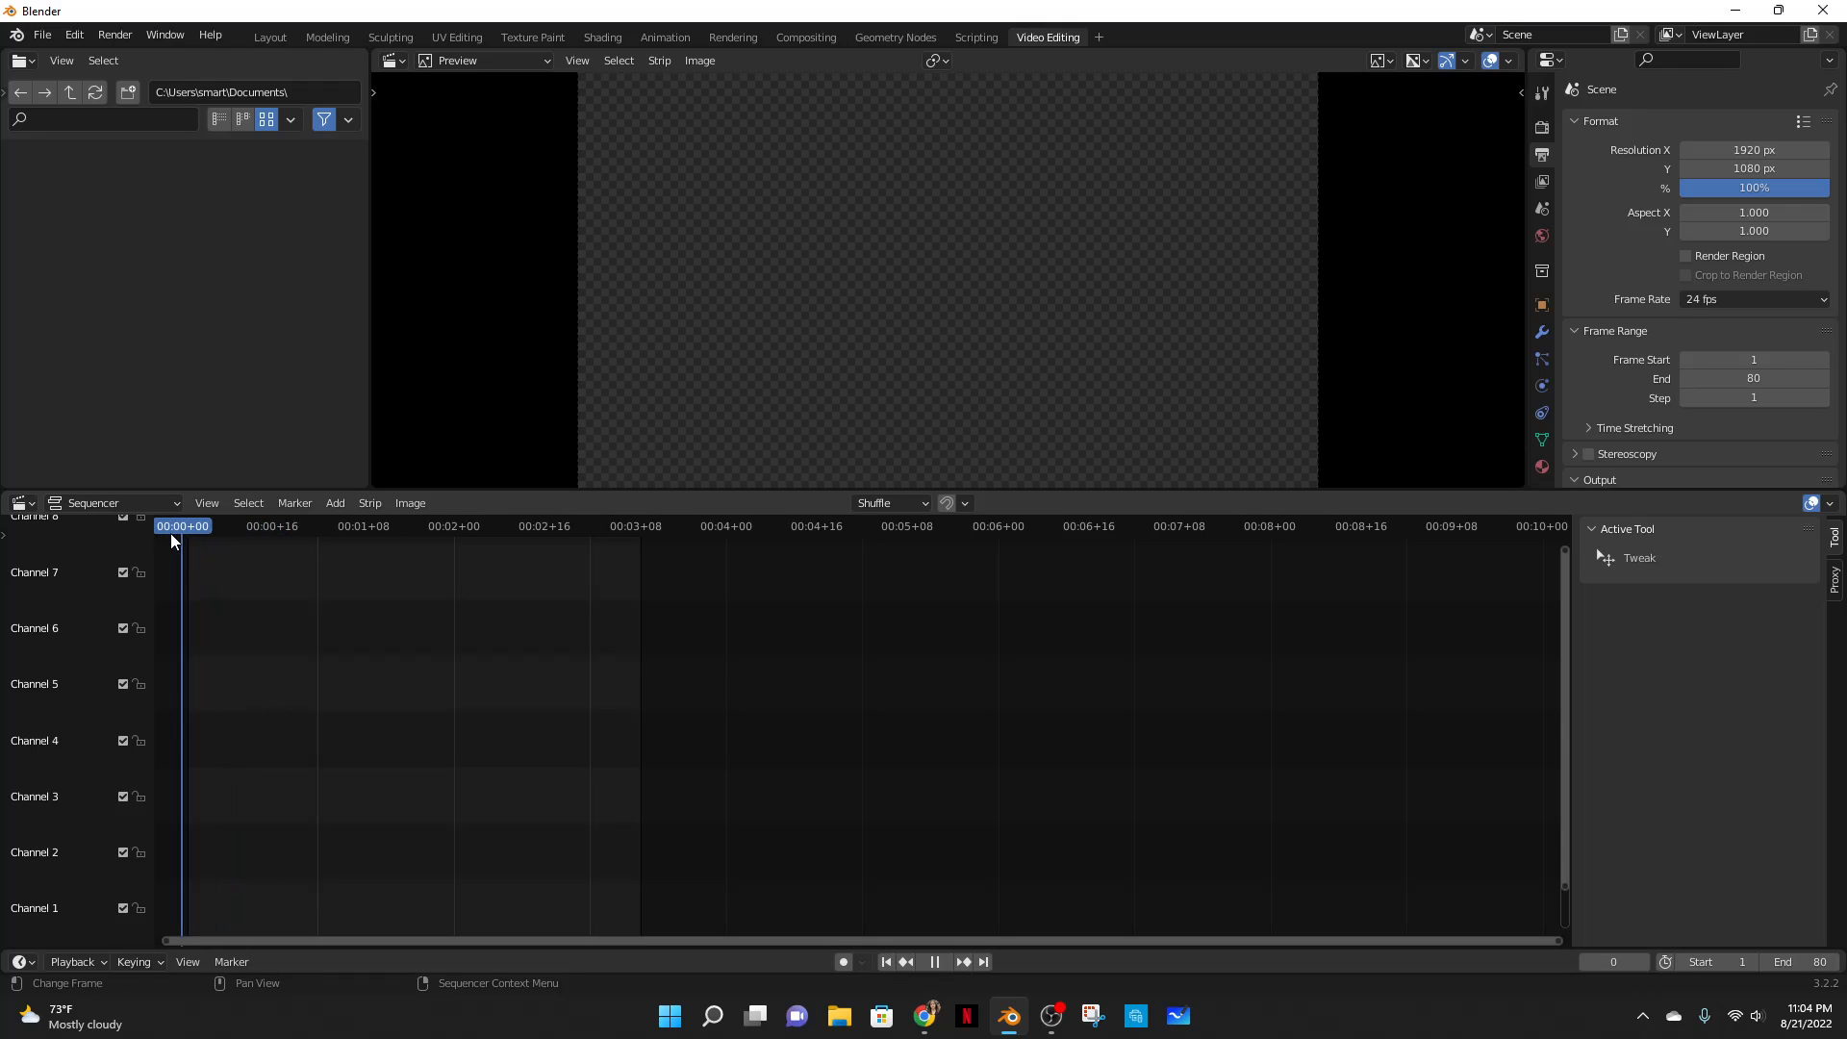
pyautogui.click(334, 504)
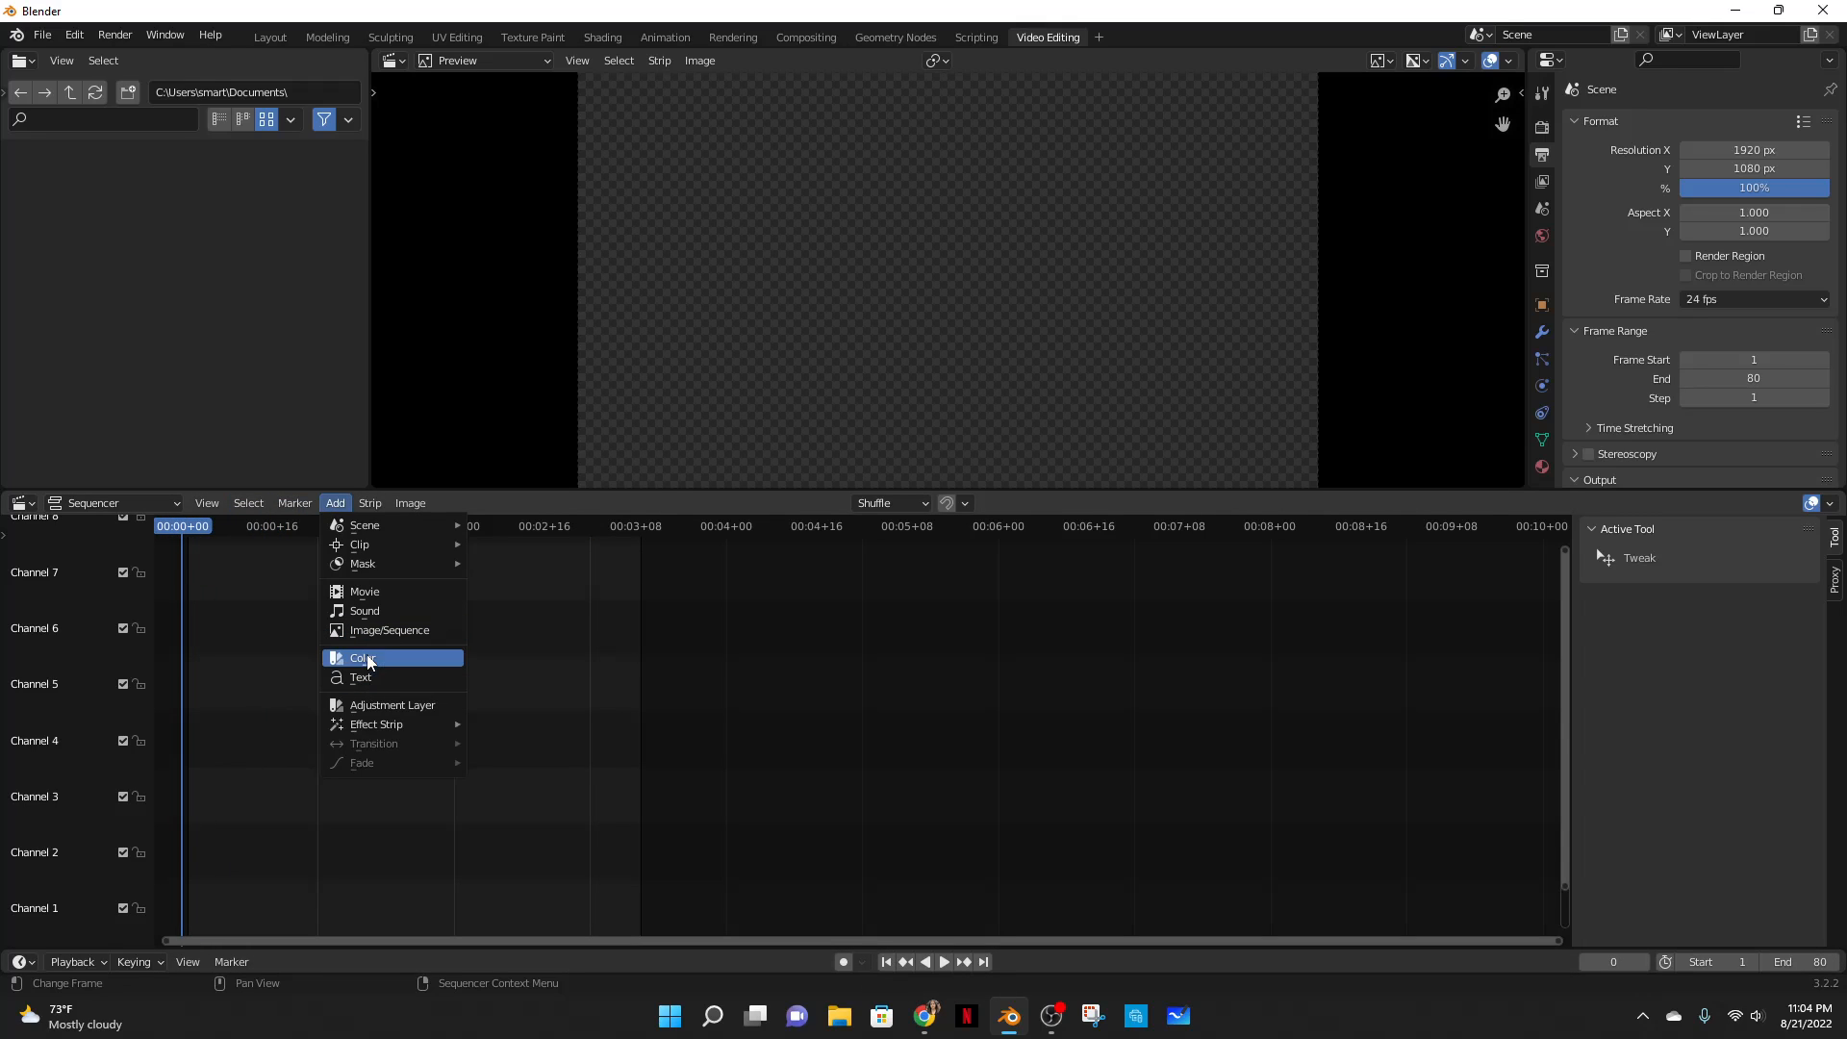
pyautogui.click(369, 612)
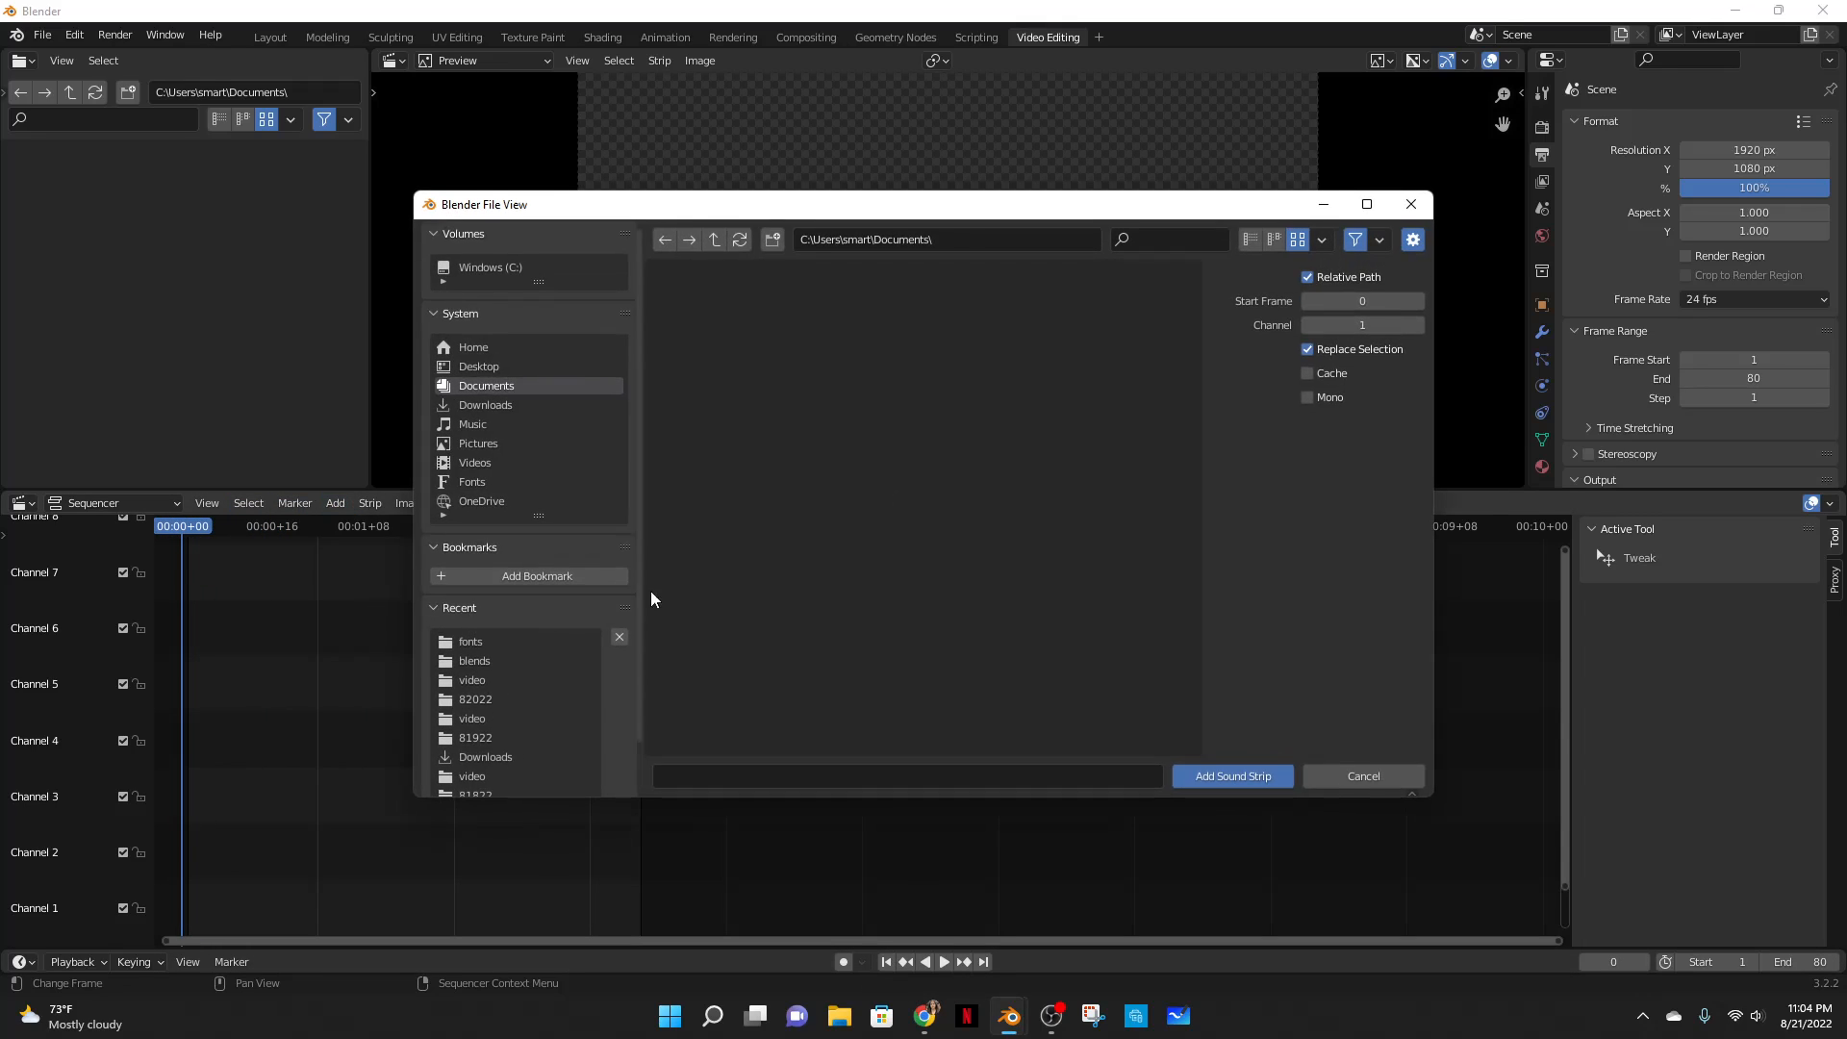
pyautogui.click(486, 405)
pyautogui.click(719, 332)
pyautogui.click(1232, 776)
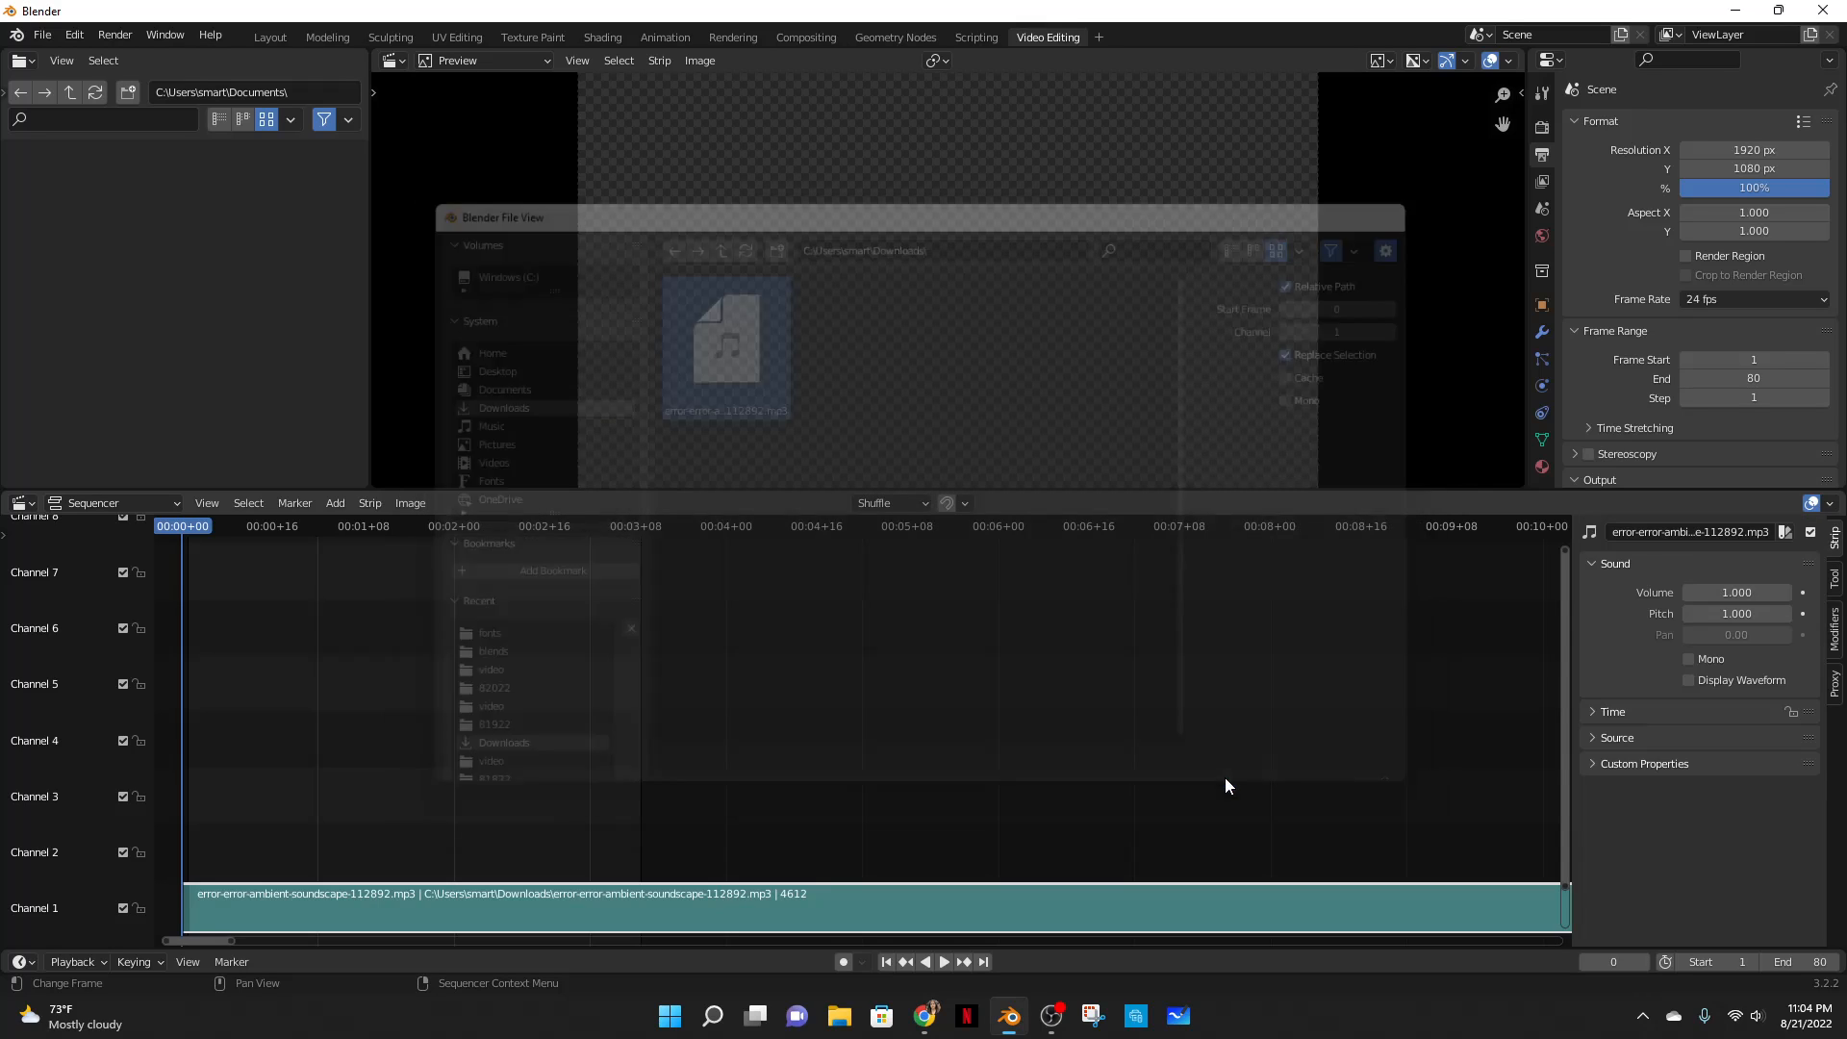
# - Play the animation to hear the sound strip, stop it, and move the playhead to frame 81
pyautogui.click(946, 962)
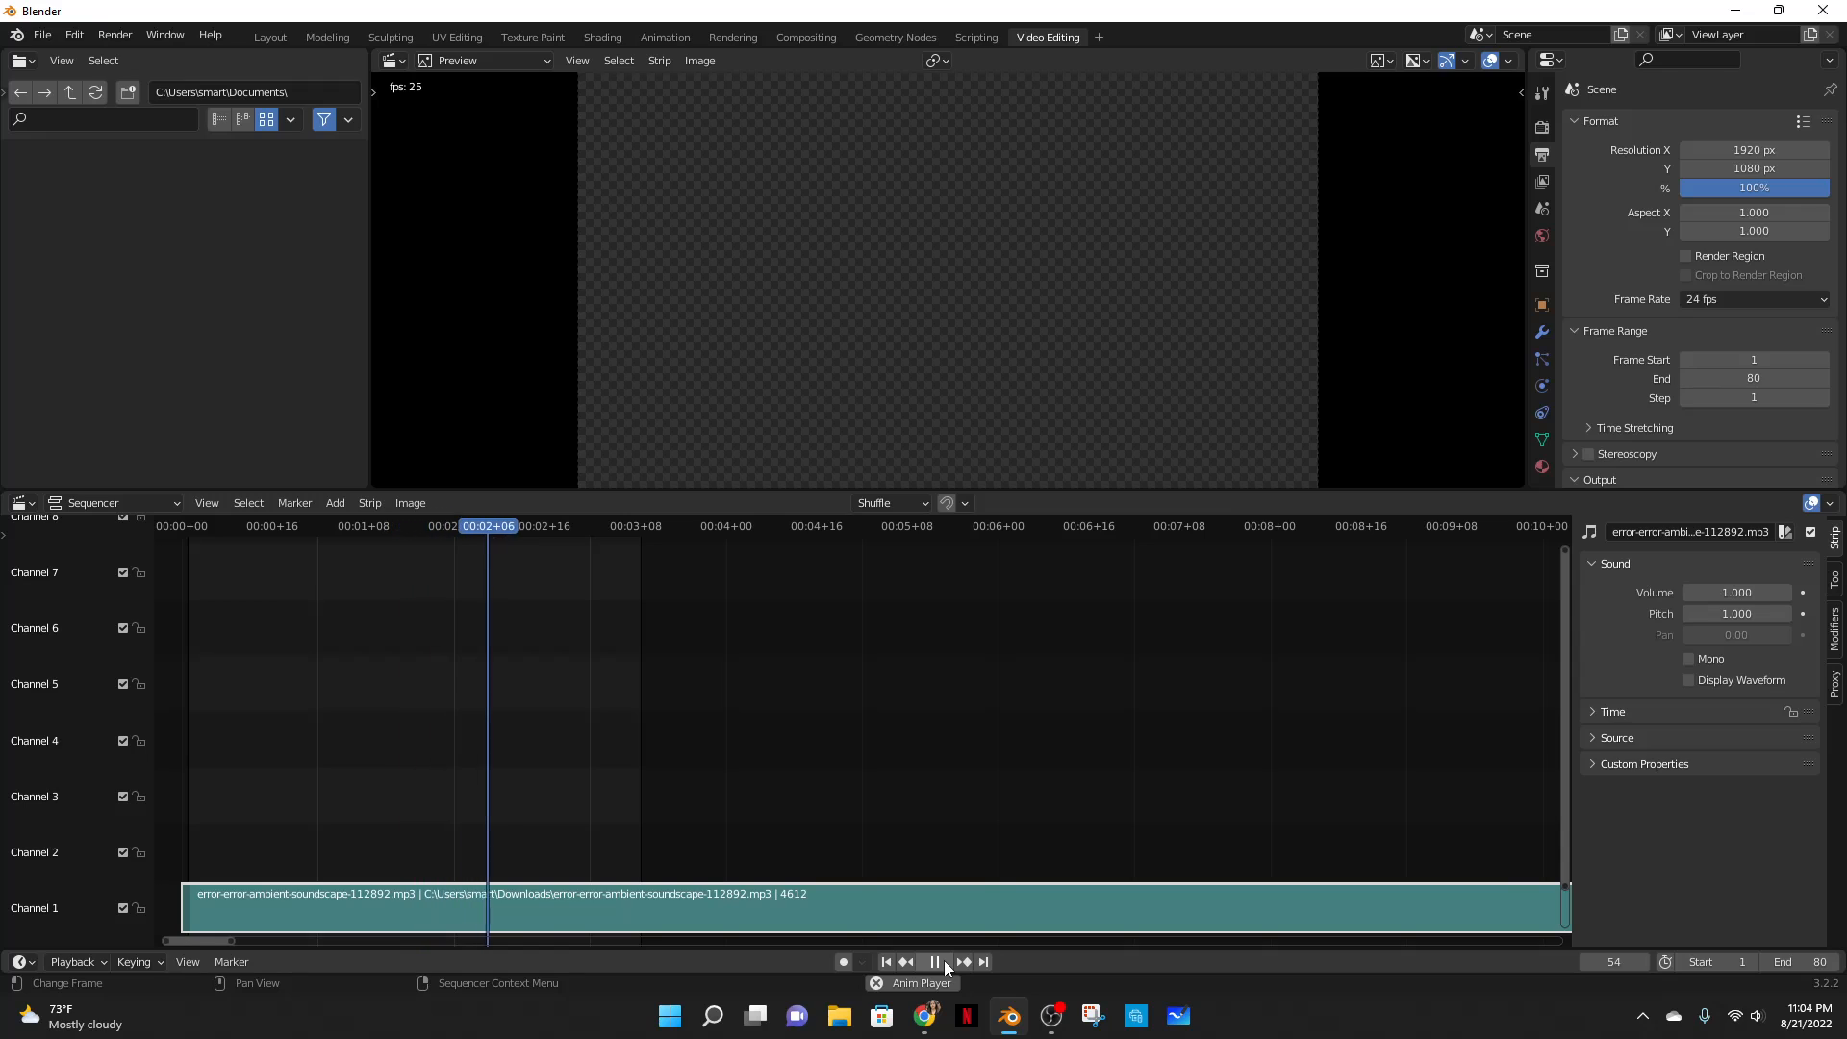
pyautogui.click(944, 960)
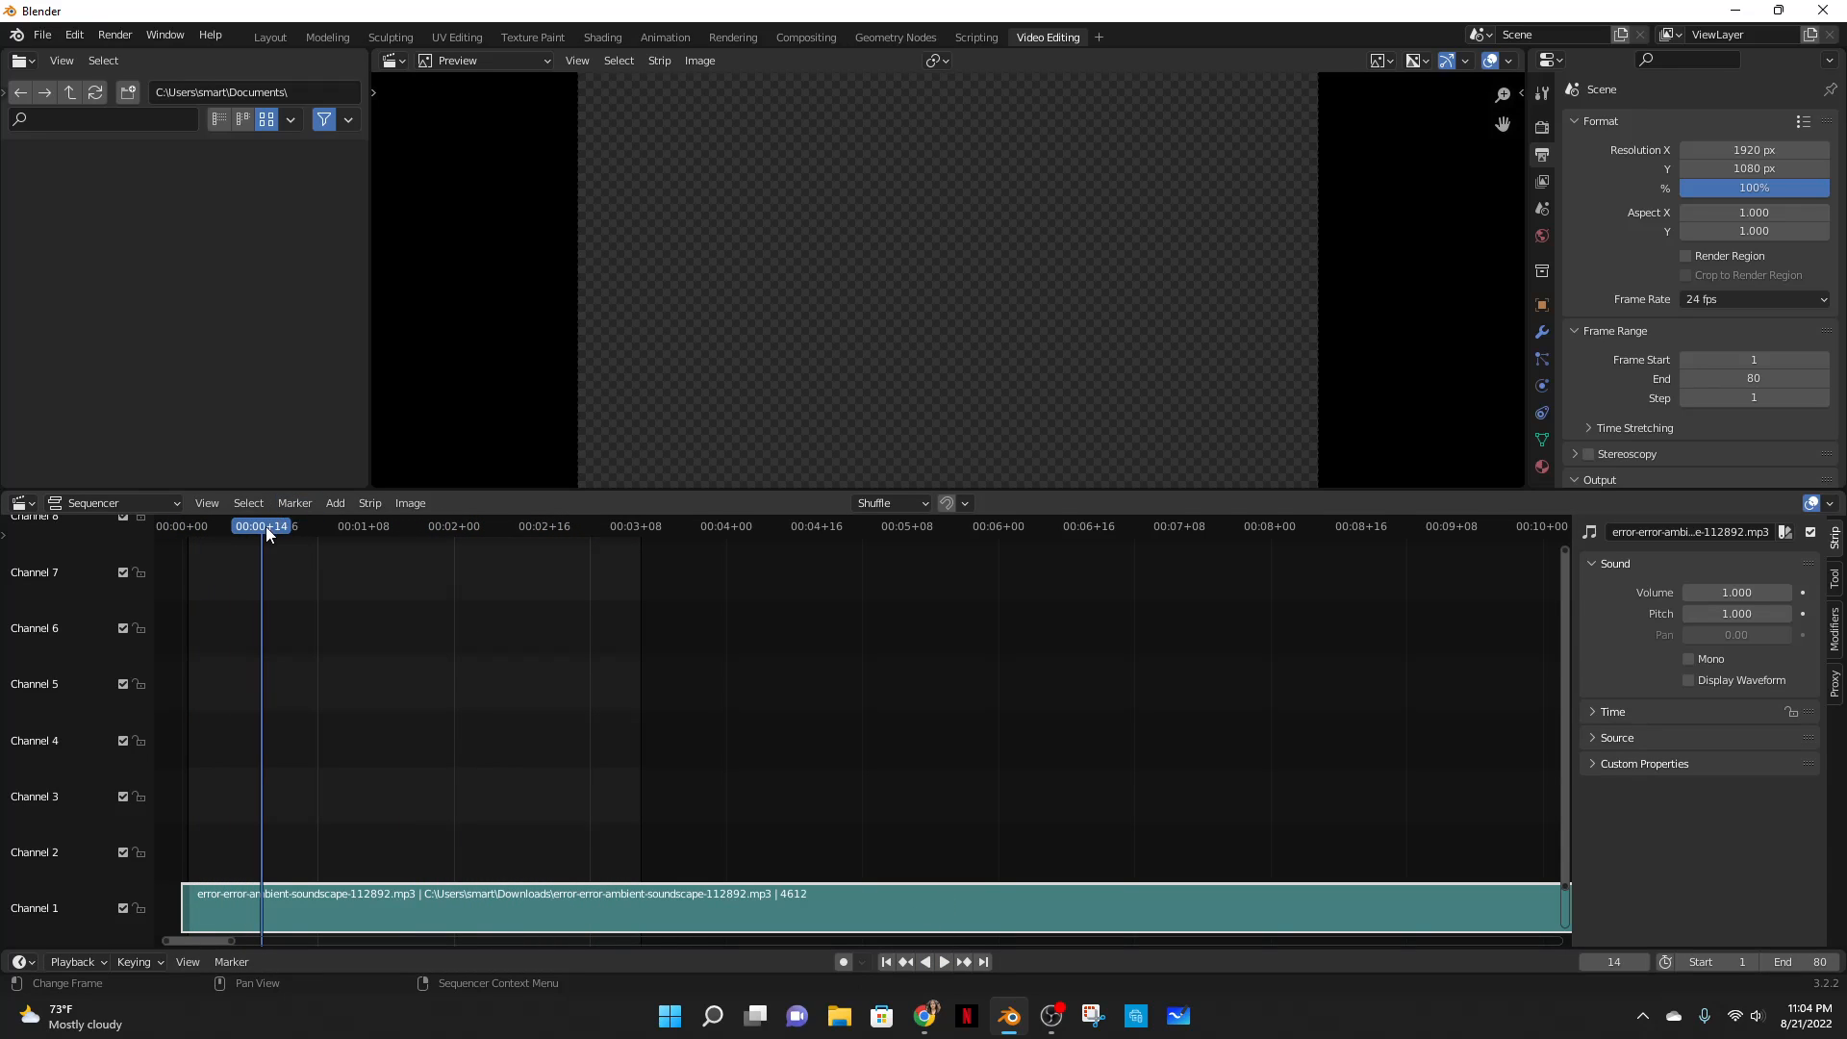
pyautogui.moveTo(266, 527); pyautogui.dragTo(637, 558)
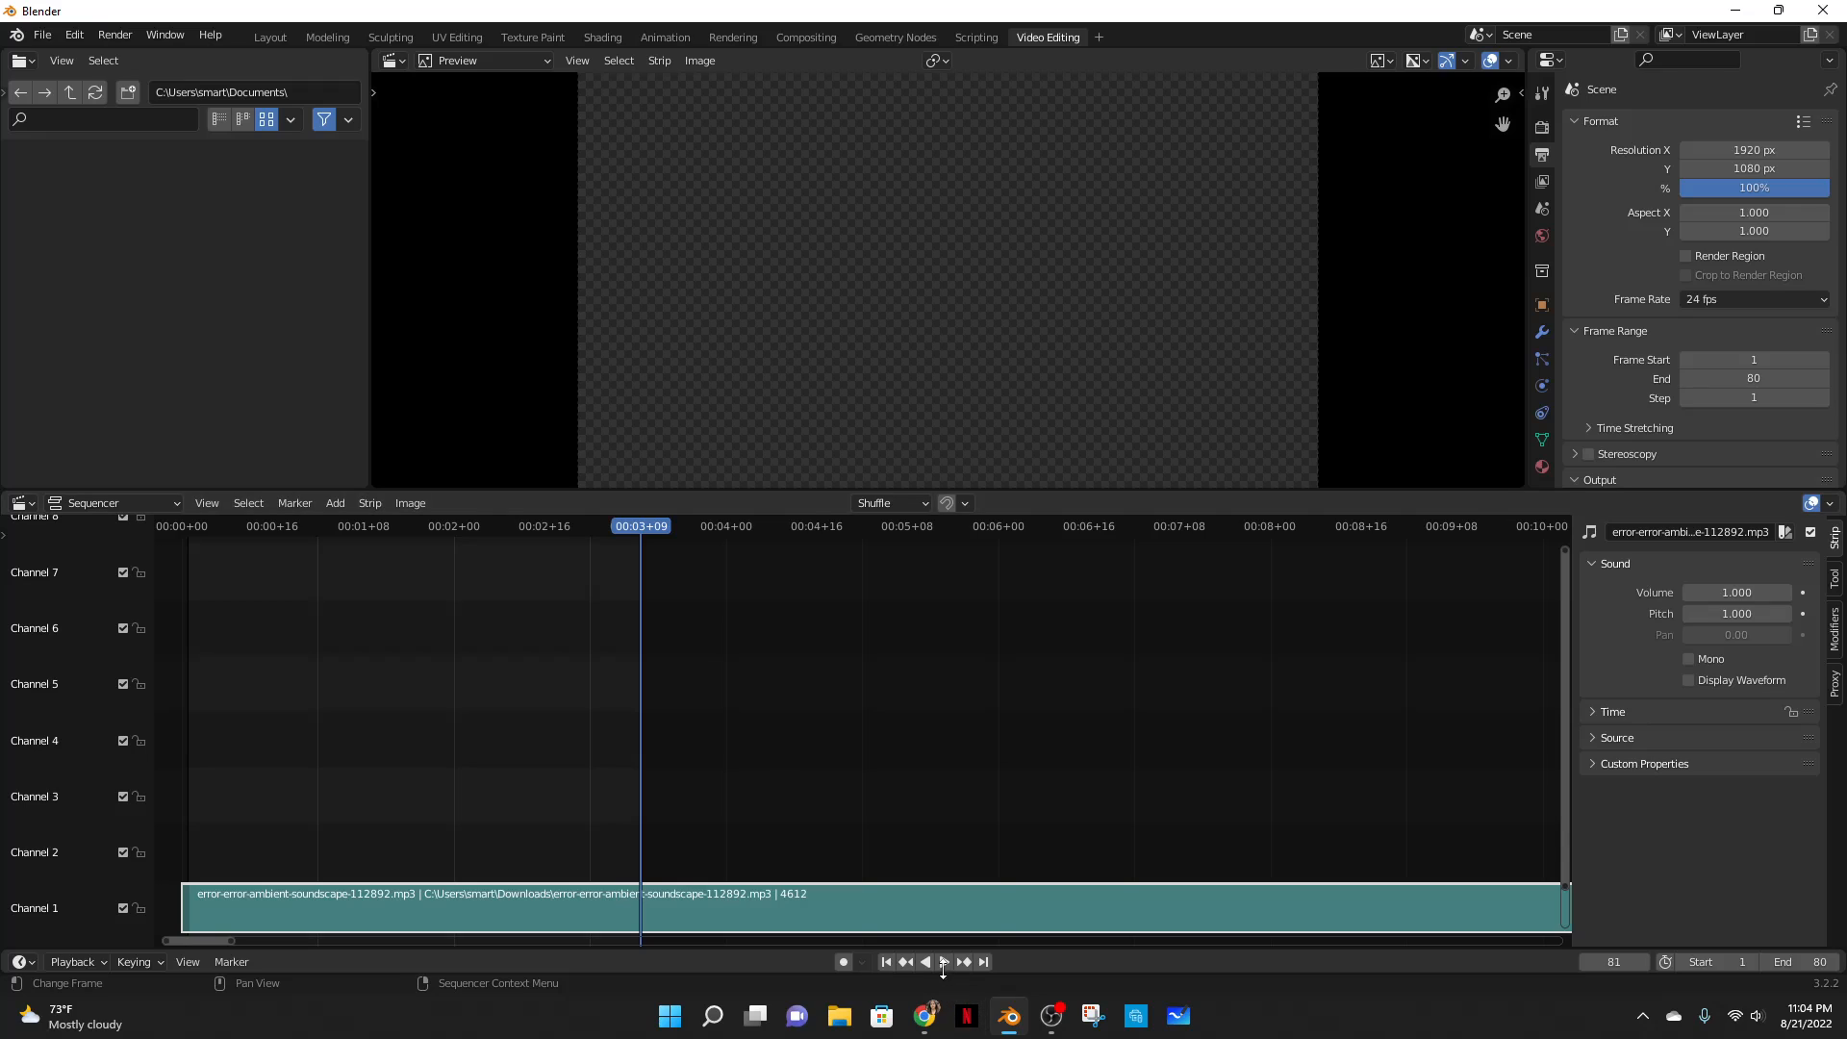
# - Try an end frame of 150, play the sequence, and undo the change
pyautogui.click(941, 961)
pyautogui.click(940, 961)
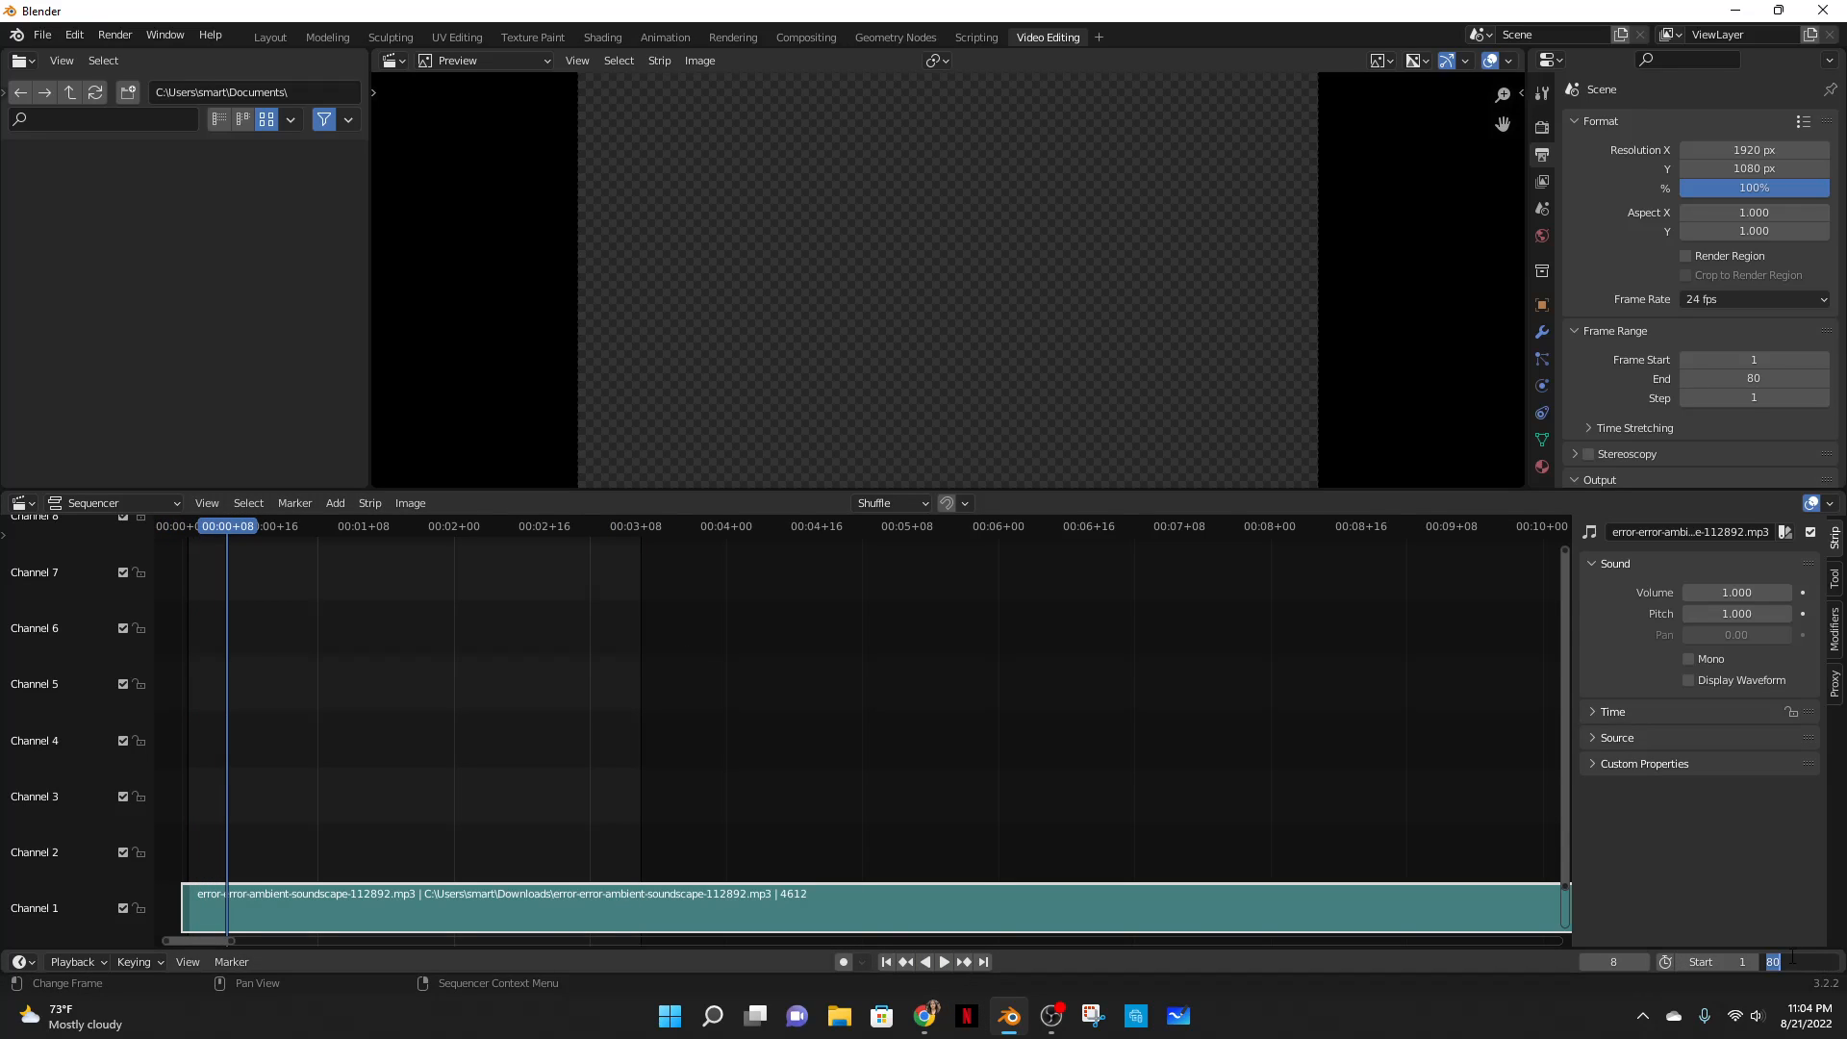
pyautogui.press('Return')
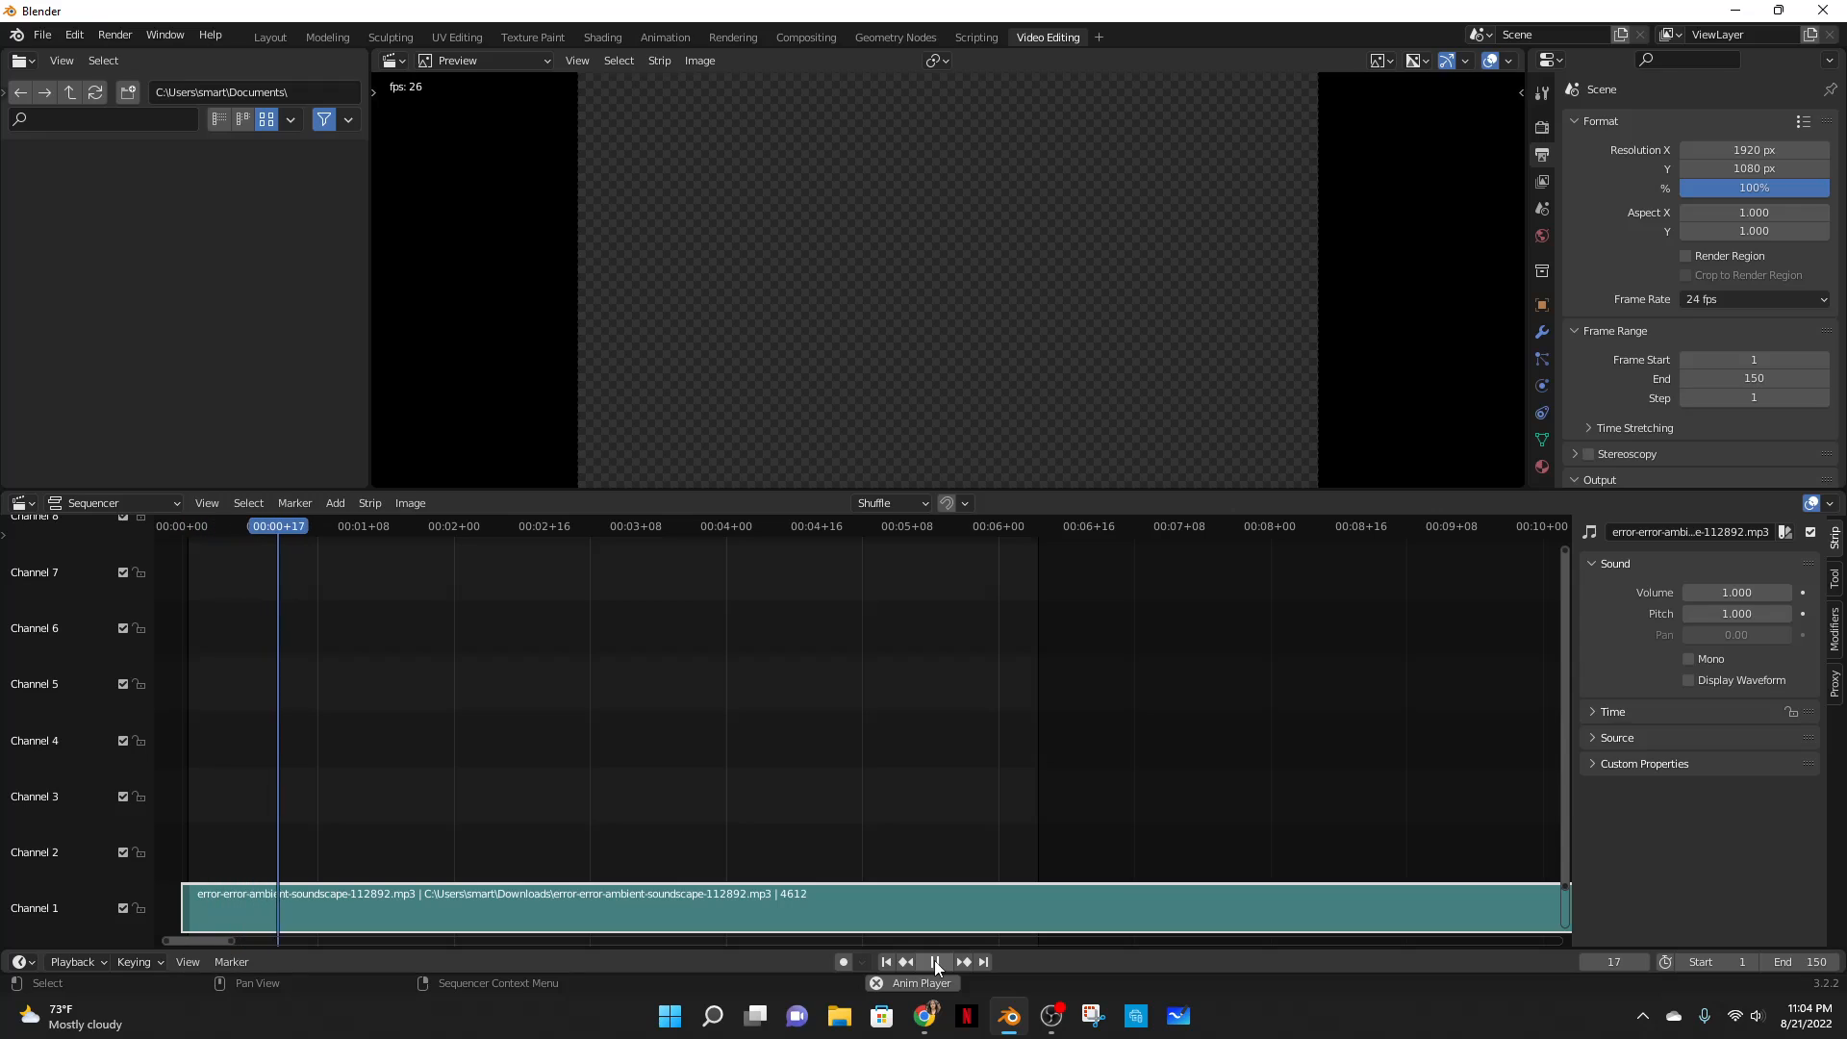
pyautogui.hotkey('ctrl', 'z')
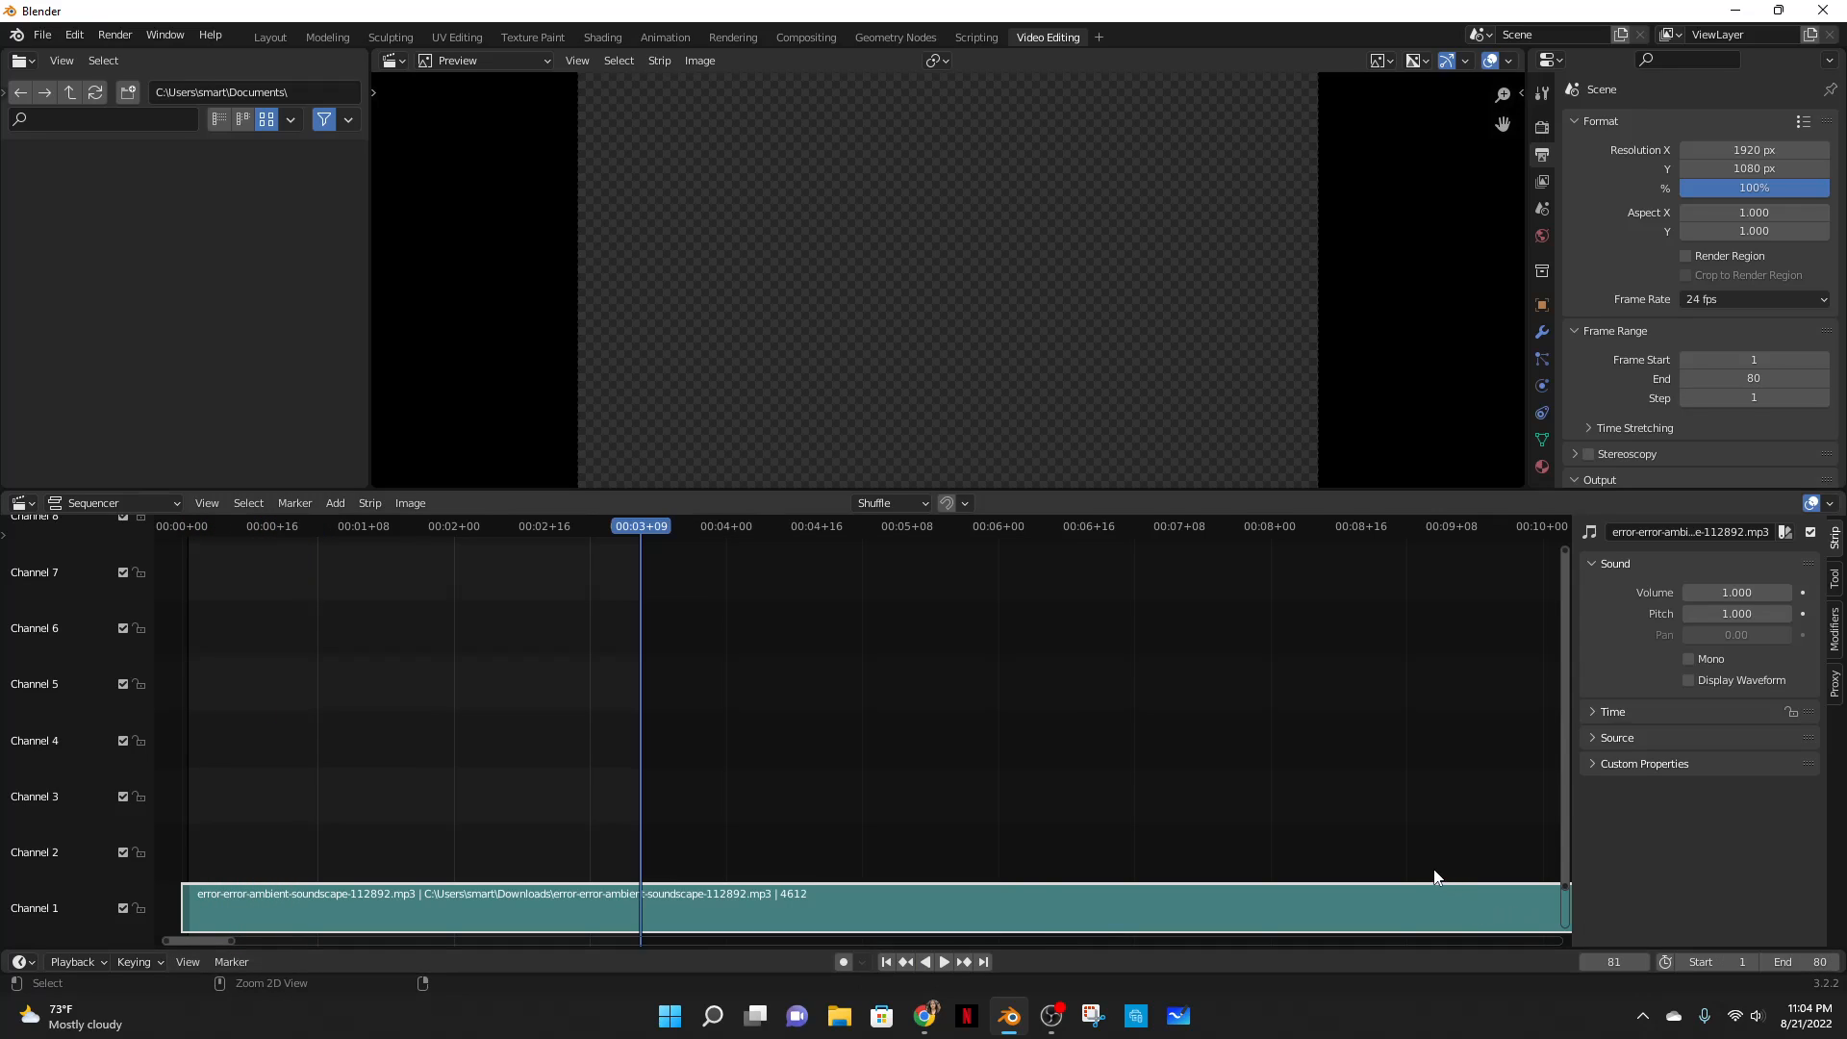
# - Split the sound strip on channel 1 at frame 81 and delete the part after the cut
pyautogui.rightClick(638, 890)
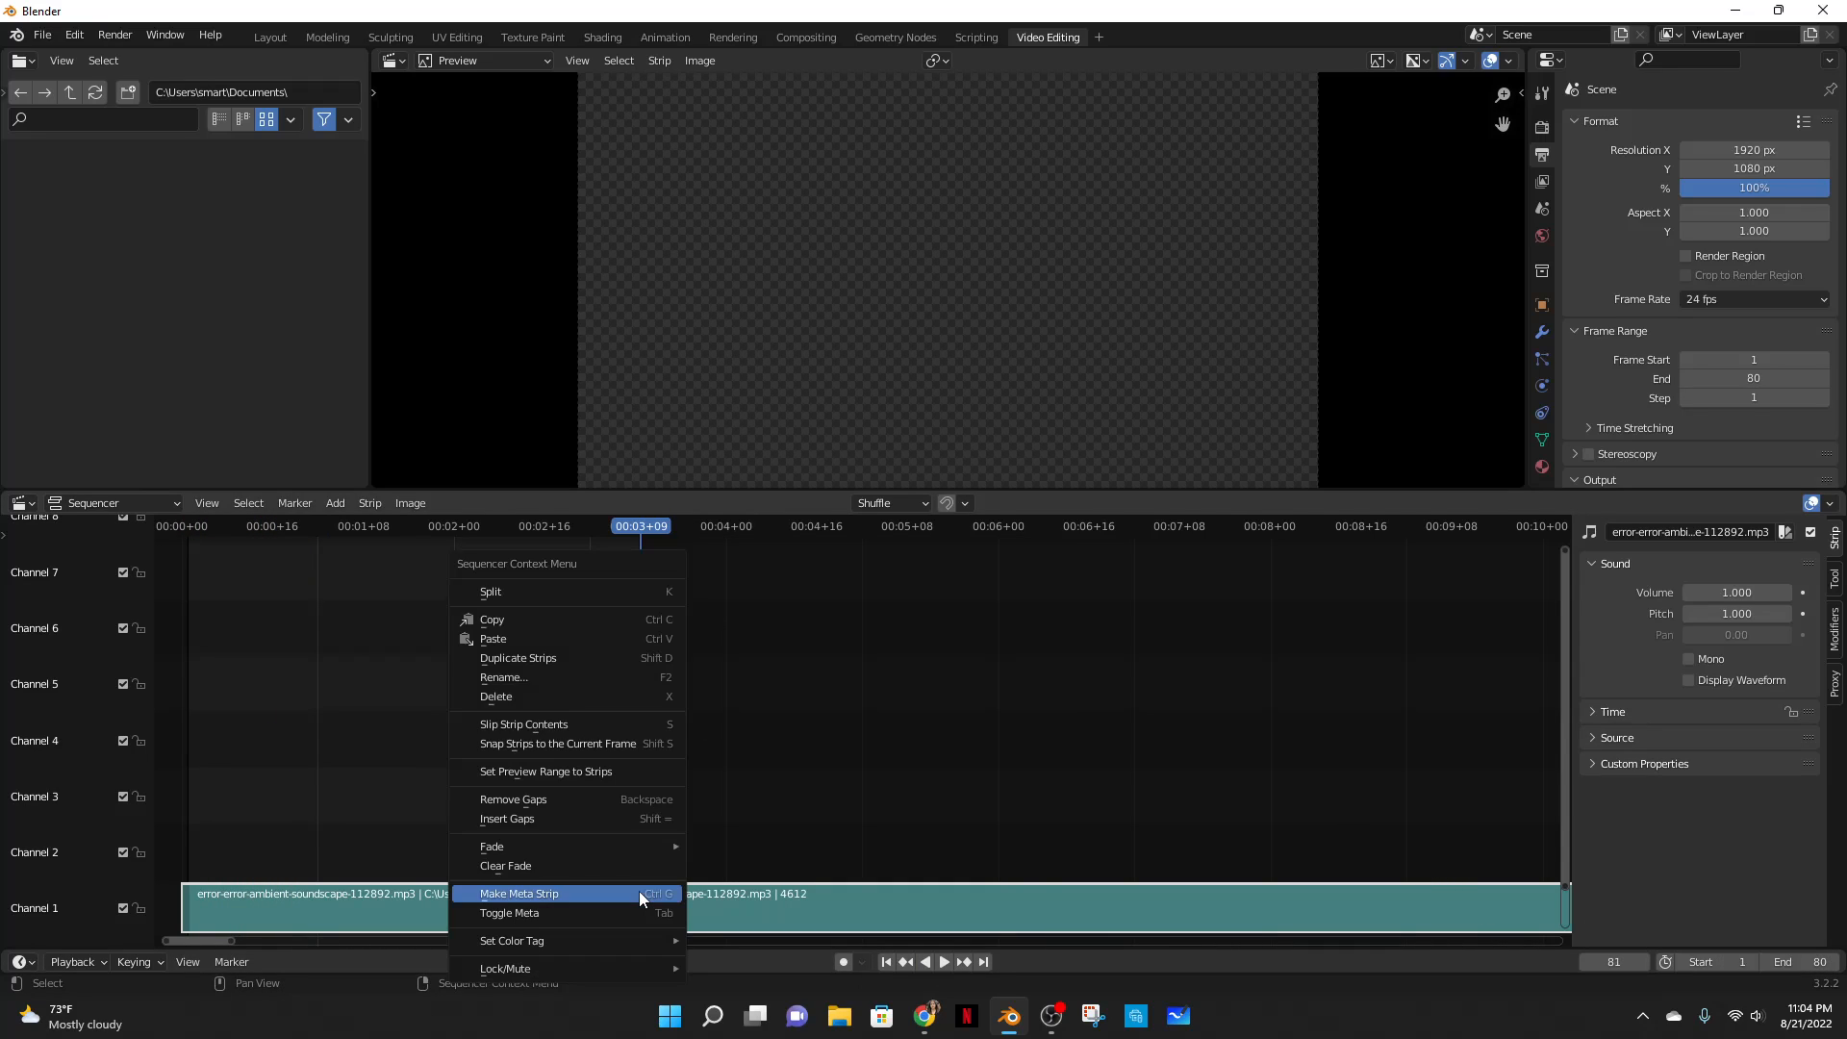
pyautogui.click(621, 591)
pyautogui.click(691, 915)
pyautogui.rightClick(720, 898)
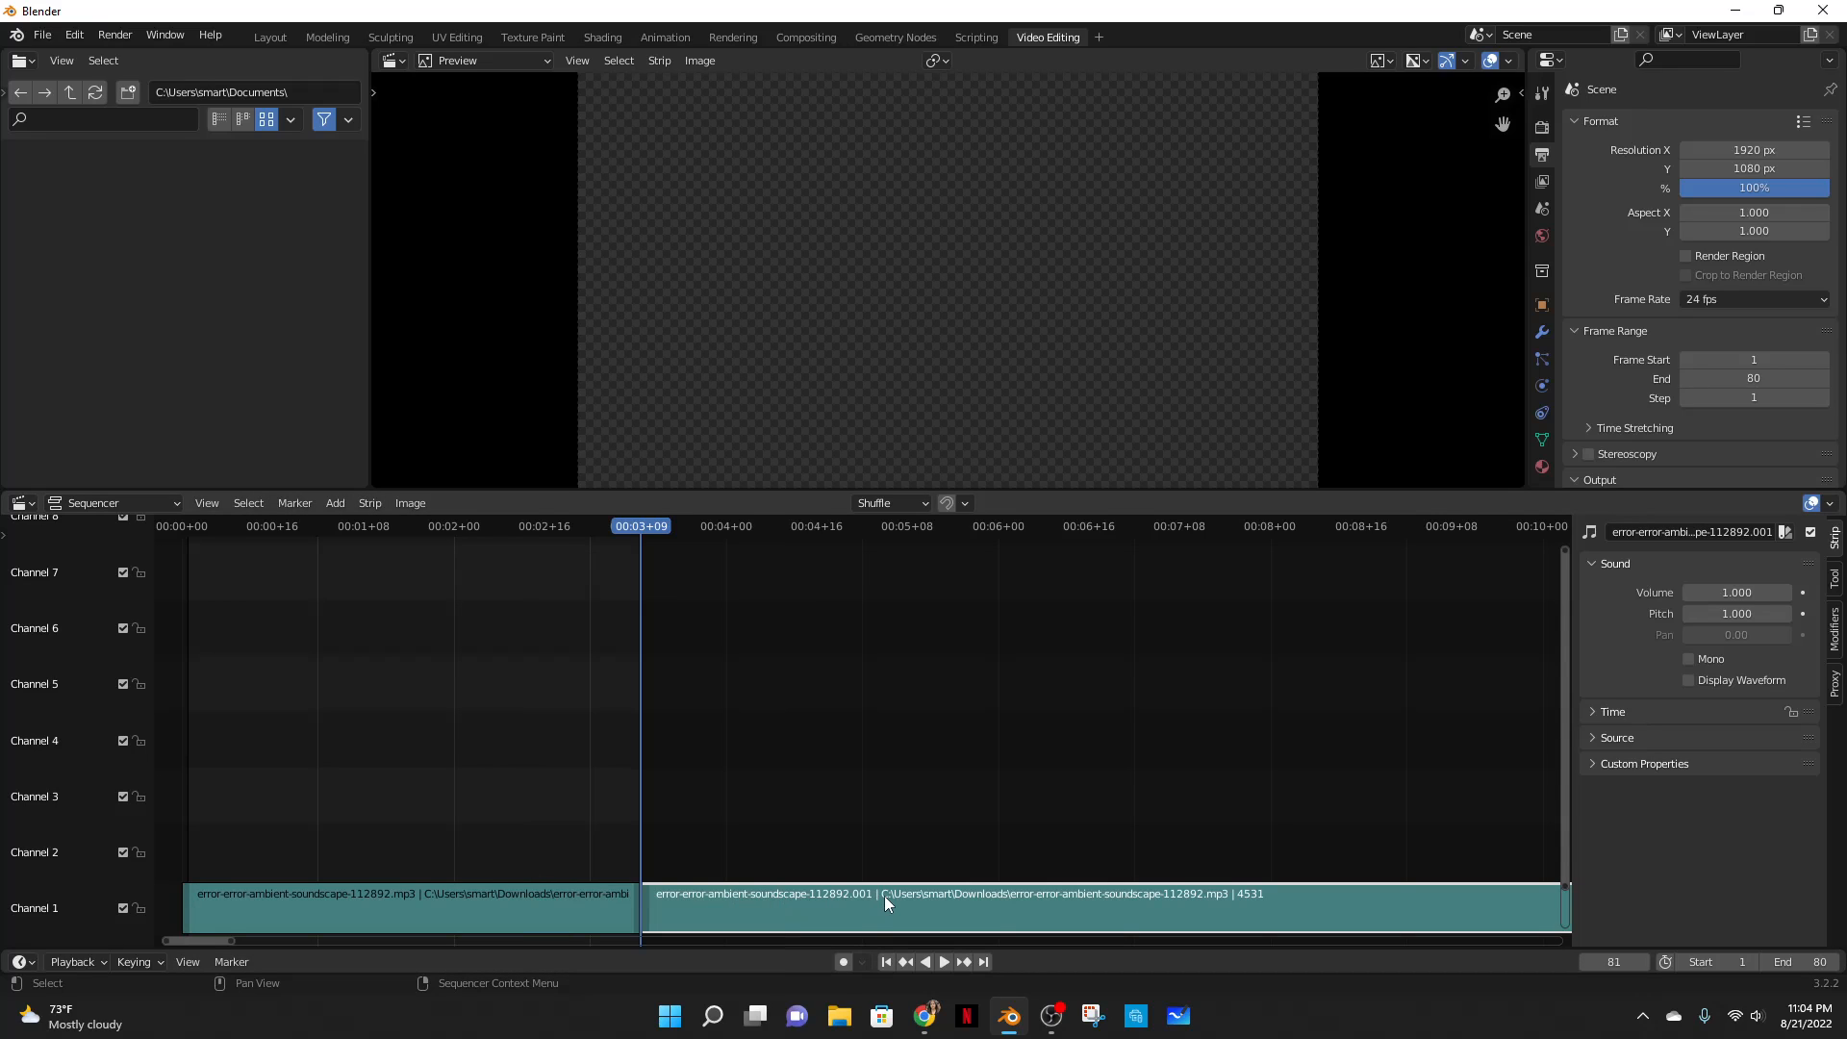
pyautogui.press('Delete')
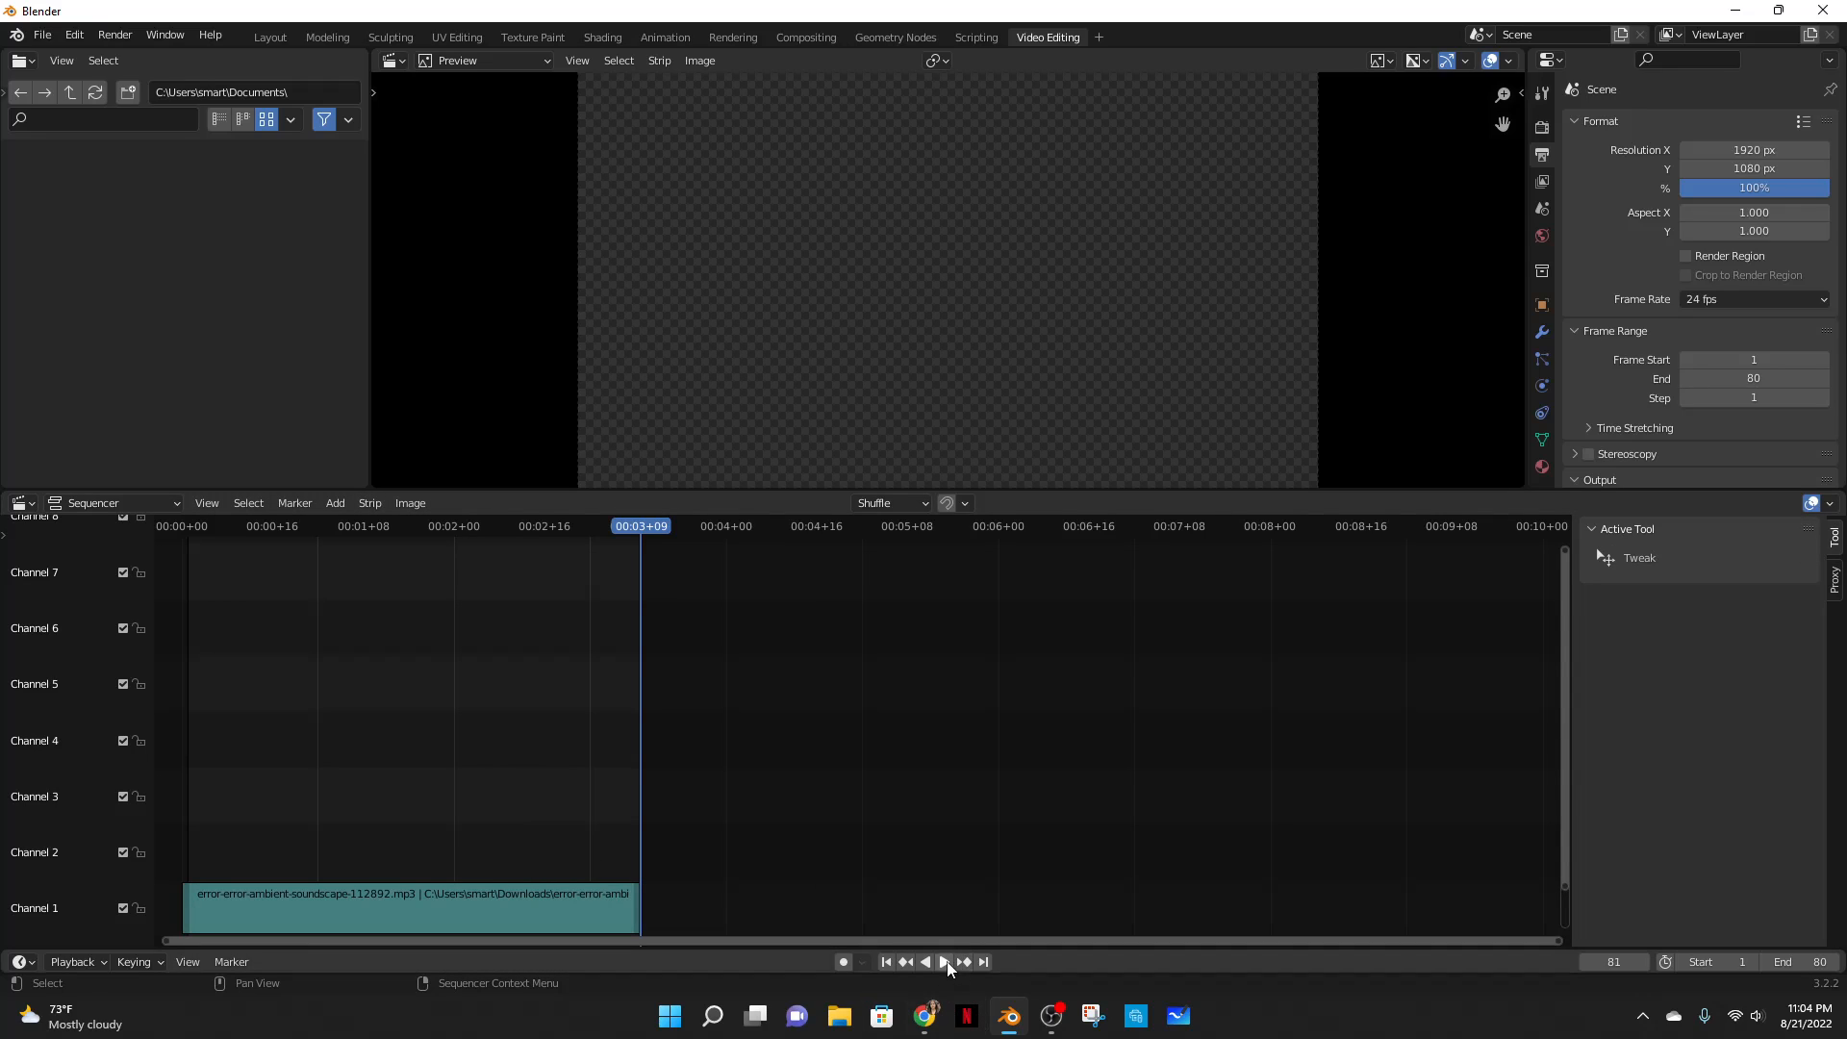
# - Return to the Layout workspace and play the animation with its sound through the camera view, then stop it
pyautogui.click(279, 37)
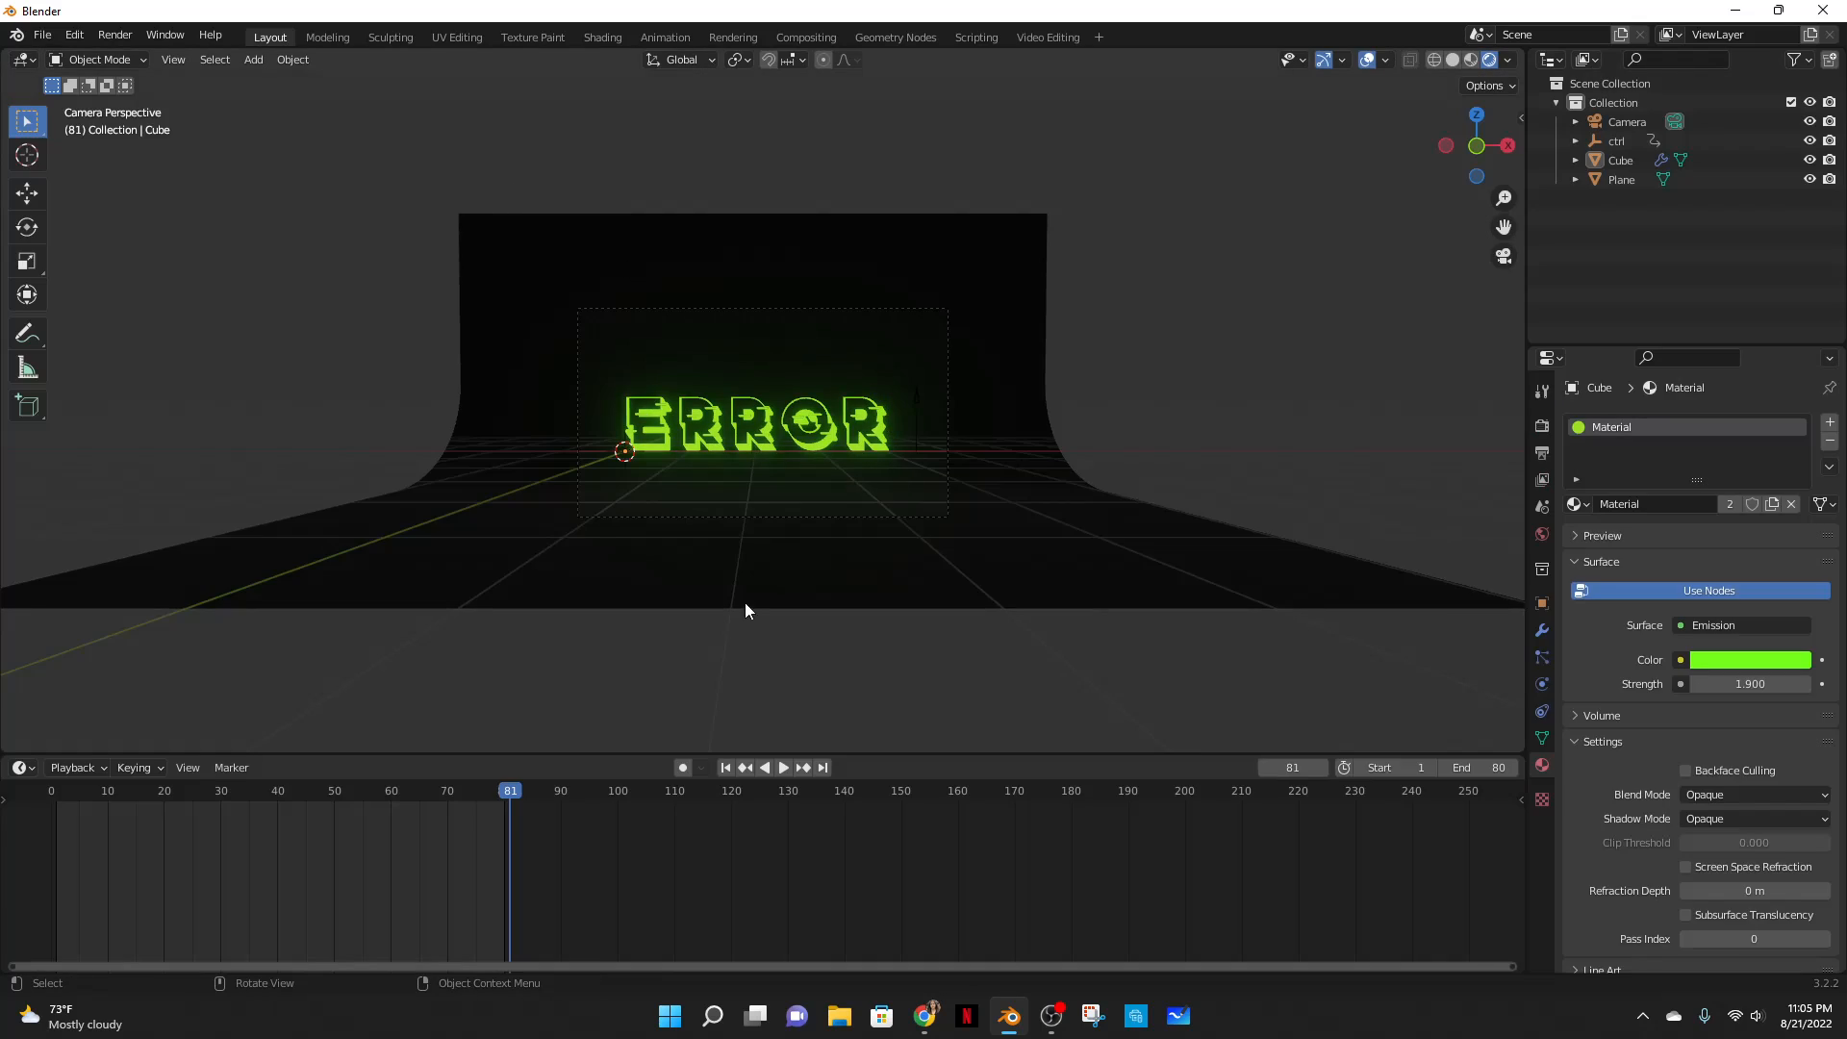
pyautogui.scroll(-1, 808, 694)
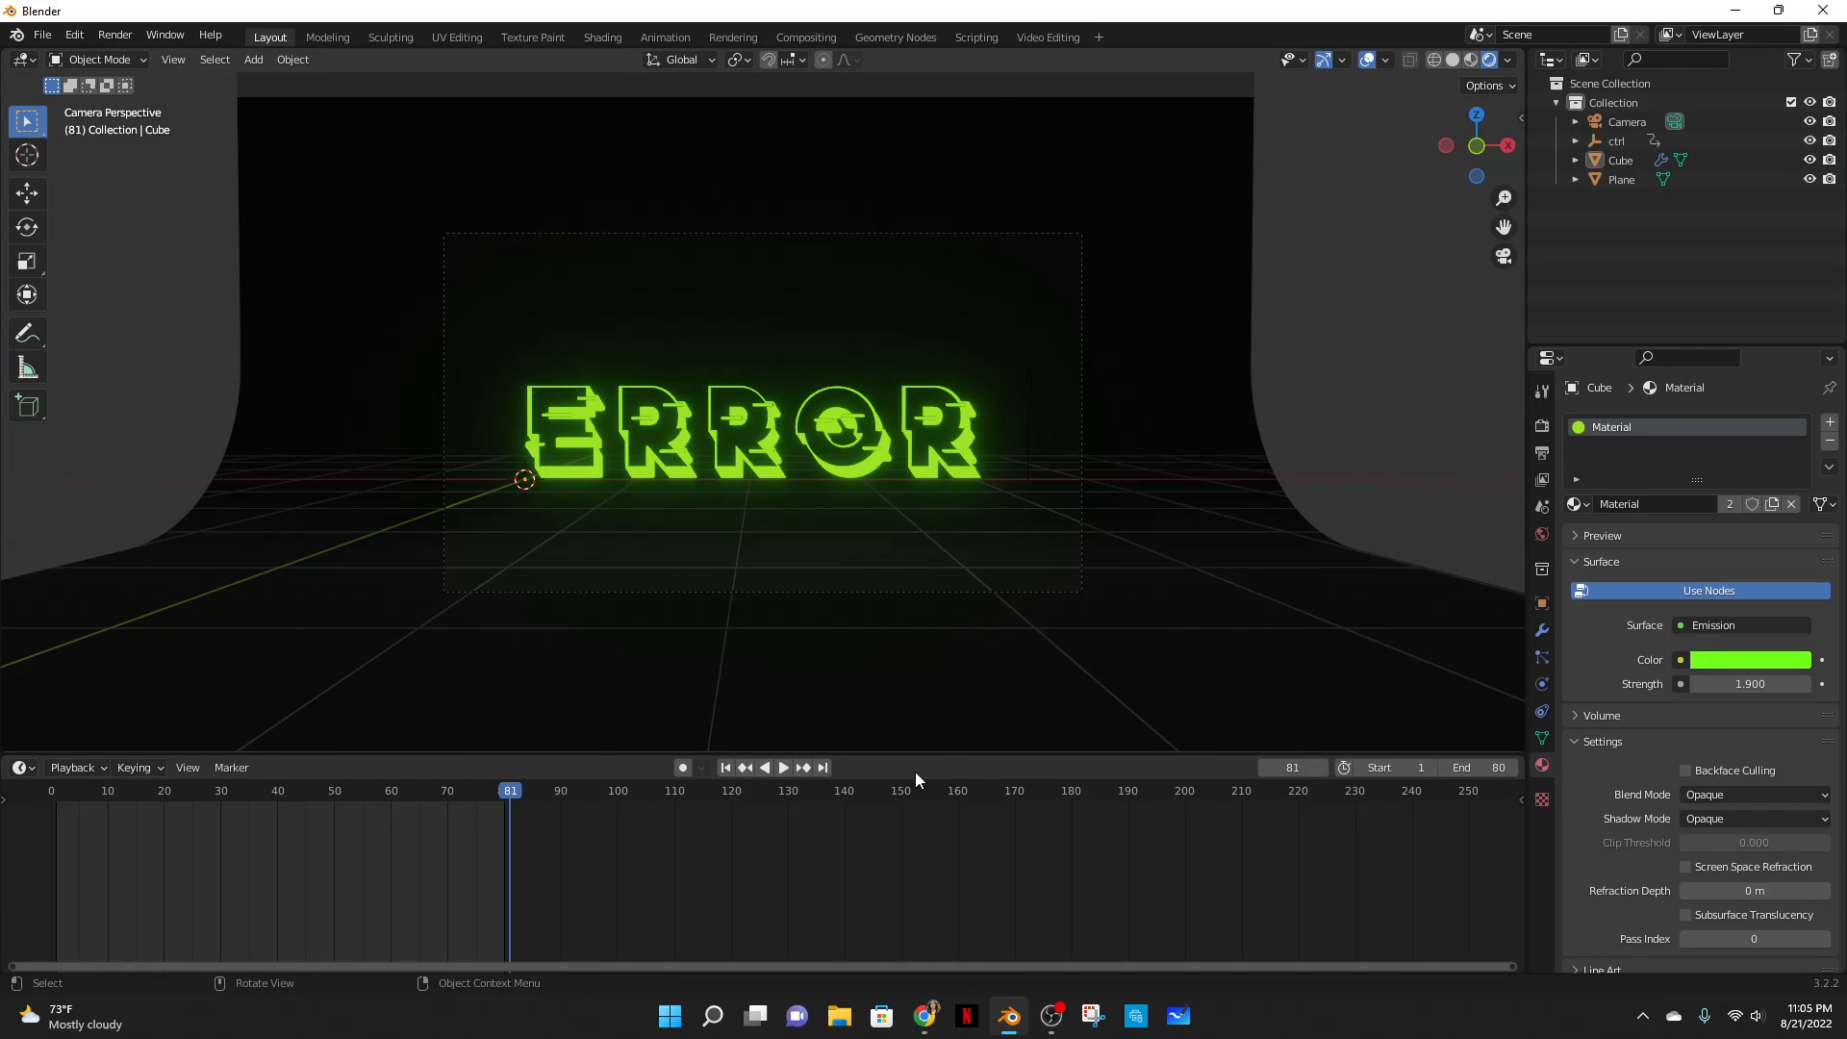
pyautogui.click(785, 768)
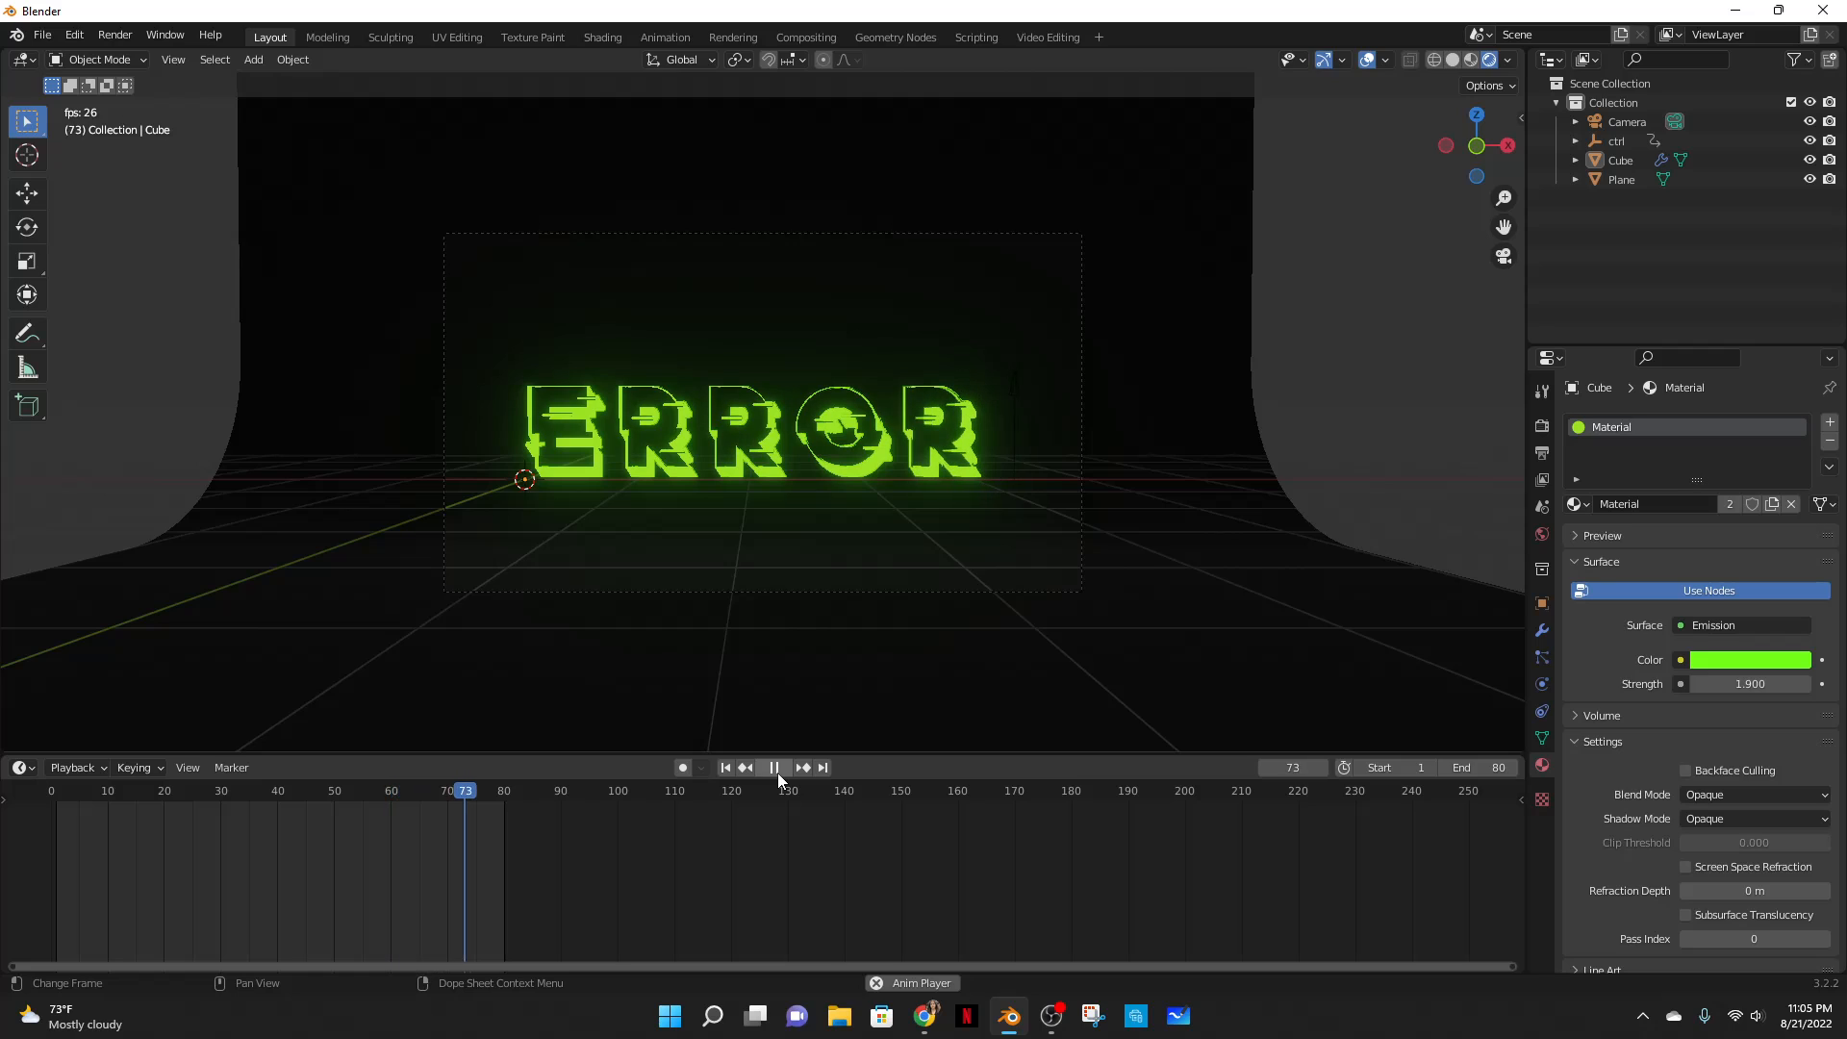
pyautogui.click(774, 767)
# - Select the ERROR text, view it from another angle, and replay the animation from the camera view up to frame 49
pyautogui.click(912, 375)
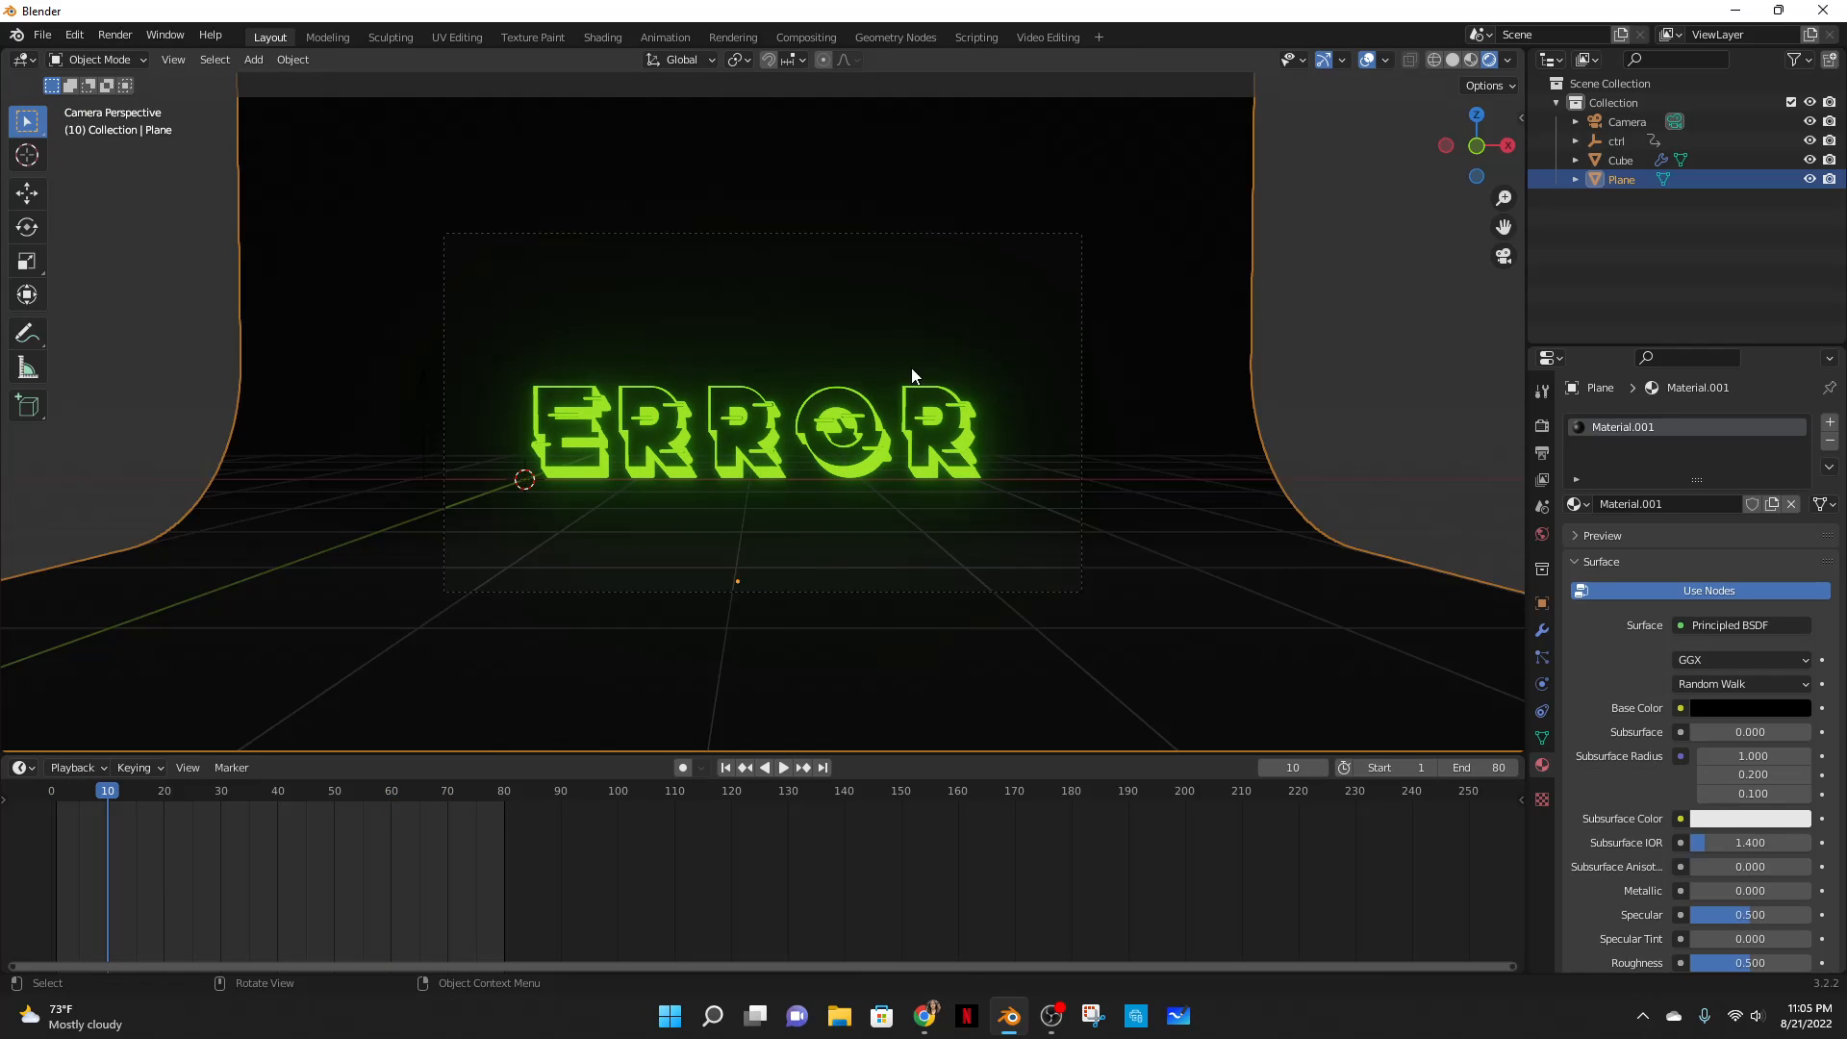
pyautogui.click(778, 462)
pyautogui.moveTo(770, 568); pyautogui.dragTo(1001, 568, button='middle')
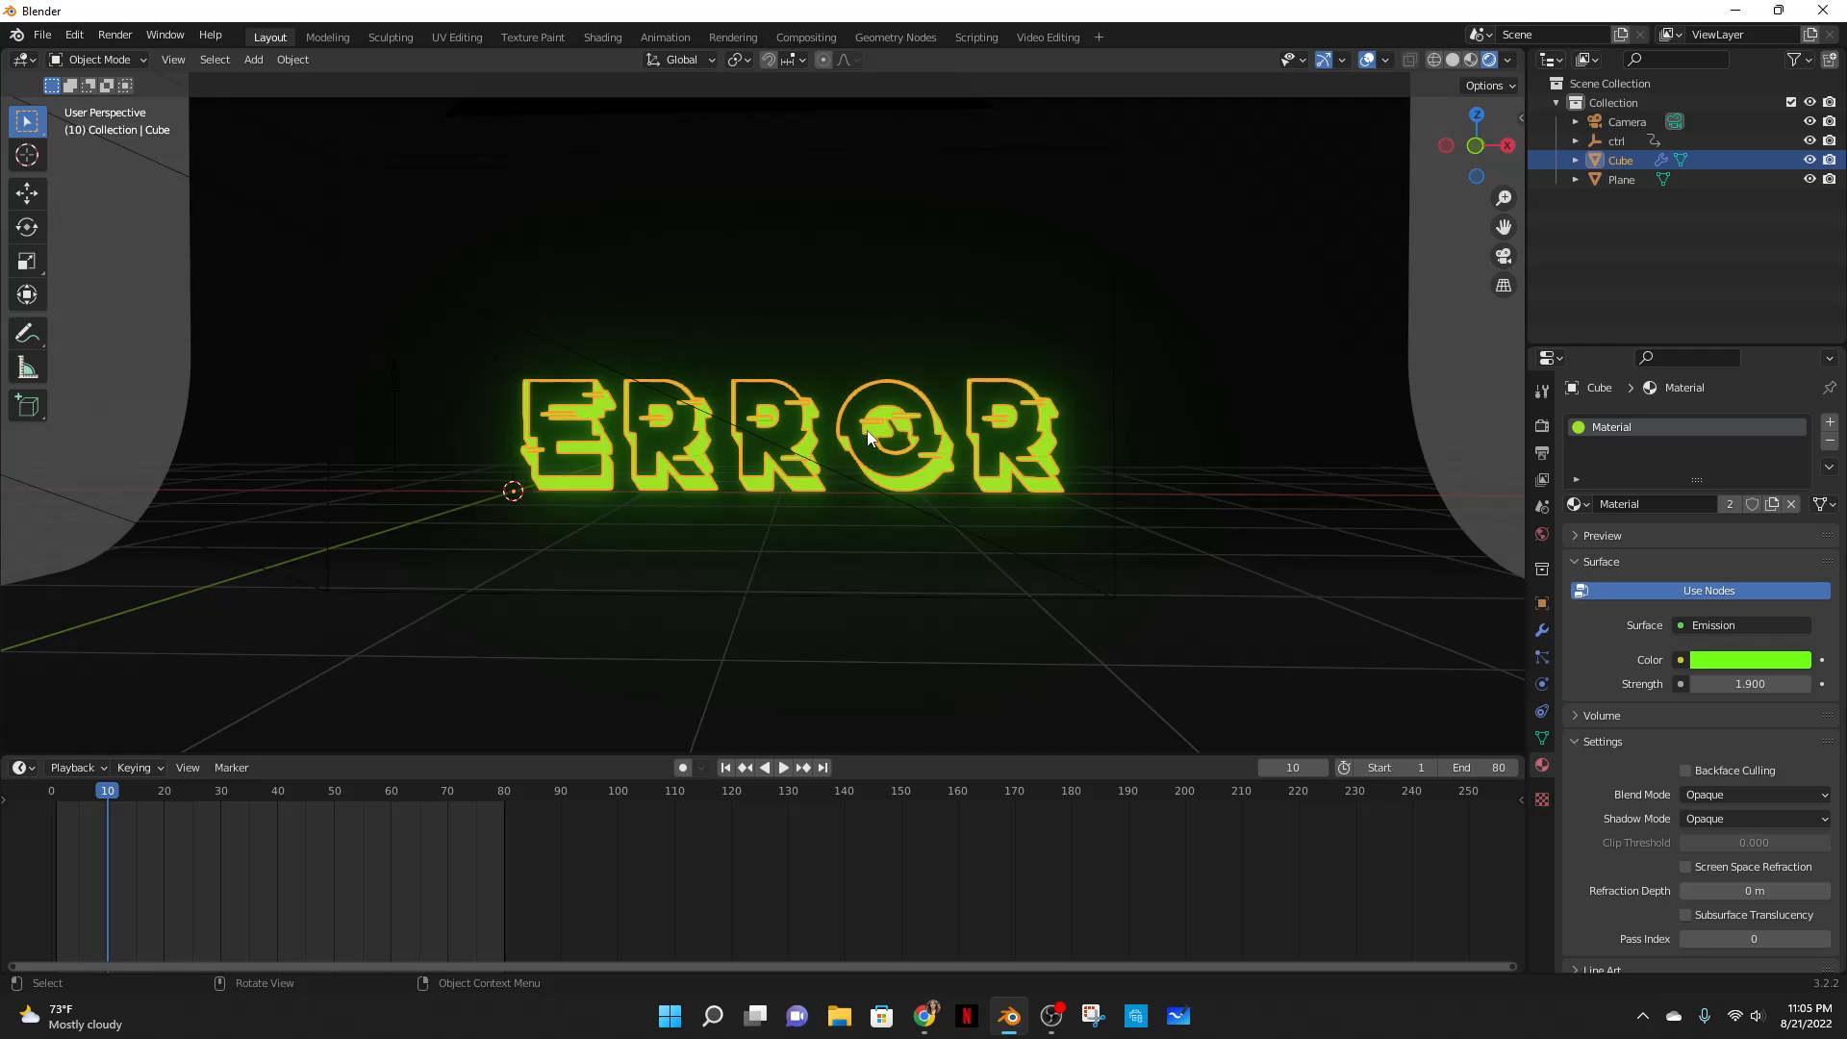
pyautogui.scroll(-3, 871, 437)
pyautogui.scroll(1, 878, 447)
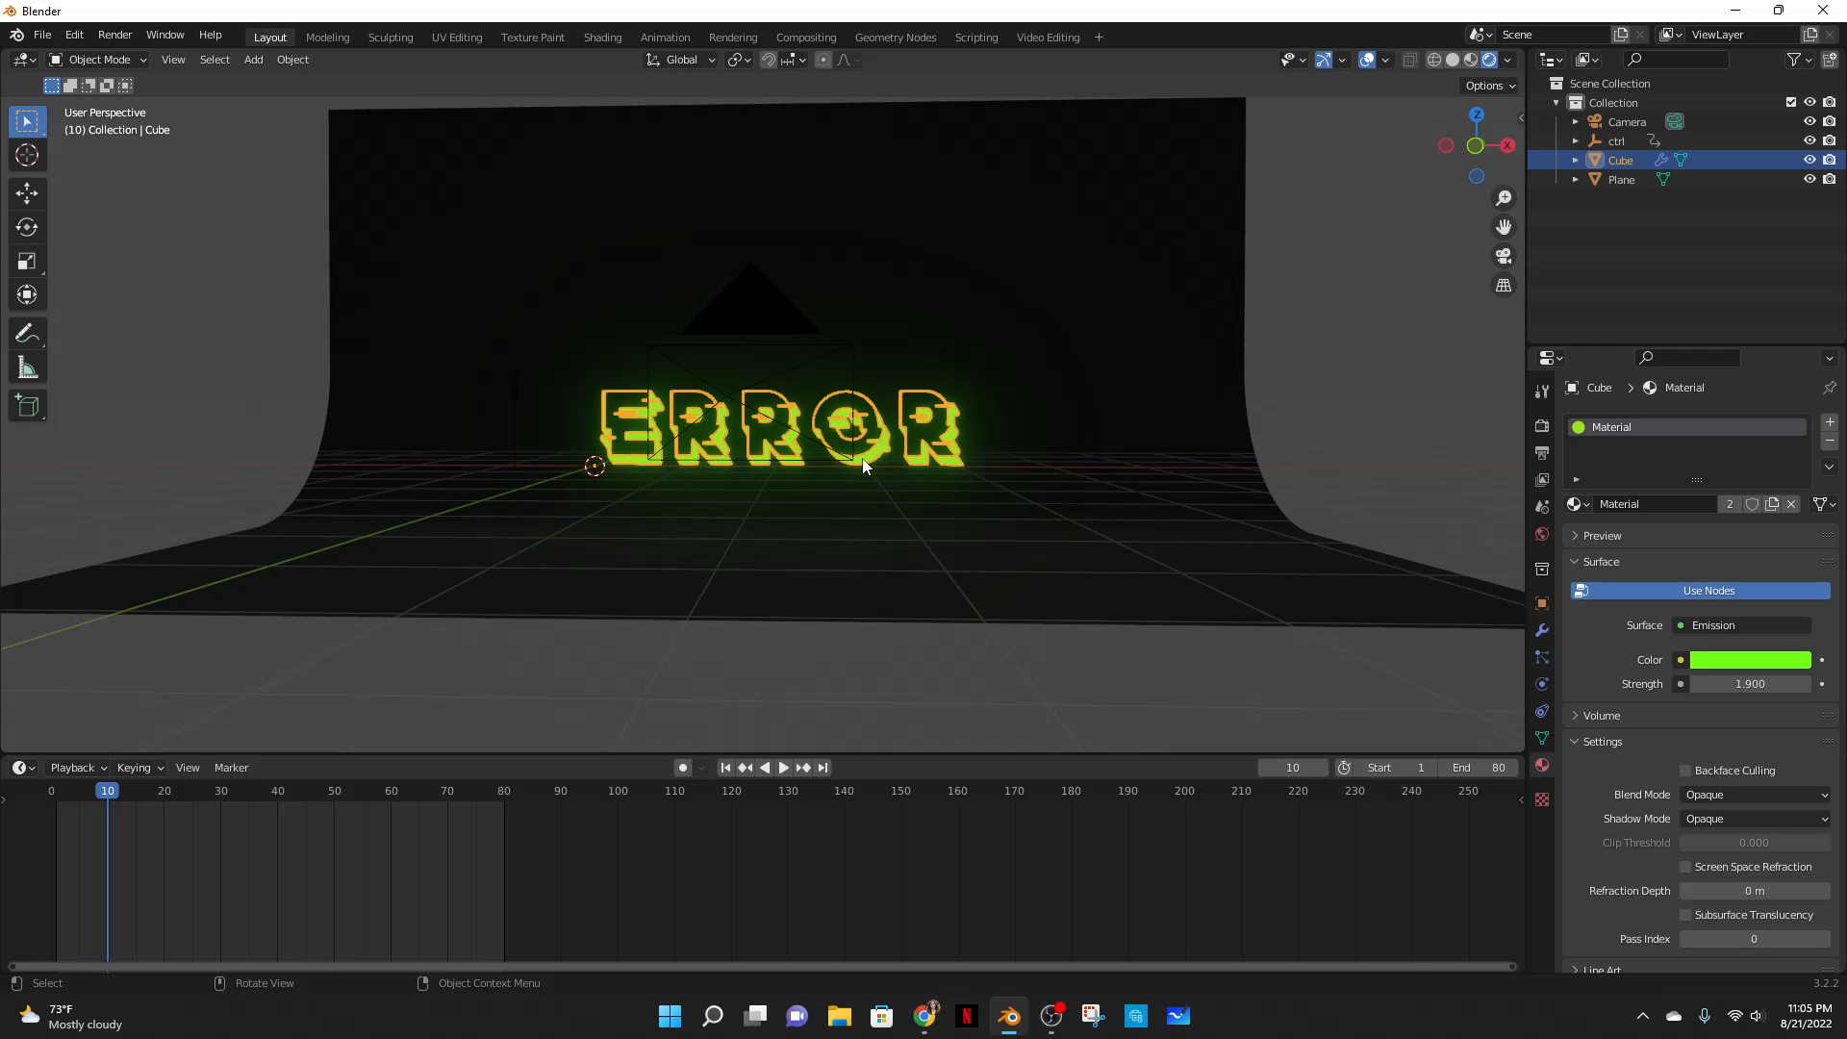
pyautogui.press('KP_0')
pyautogui.click(784, 767)
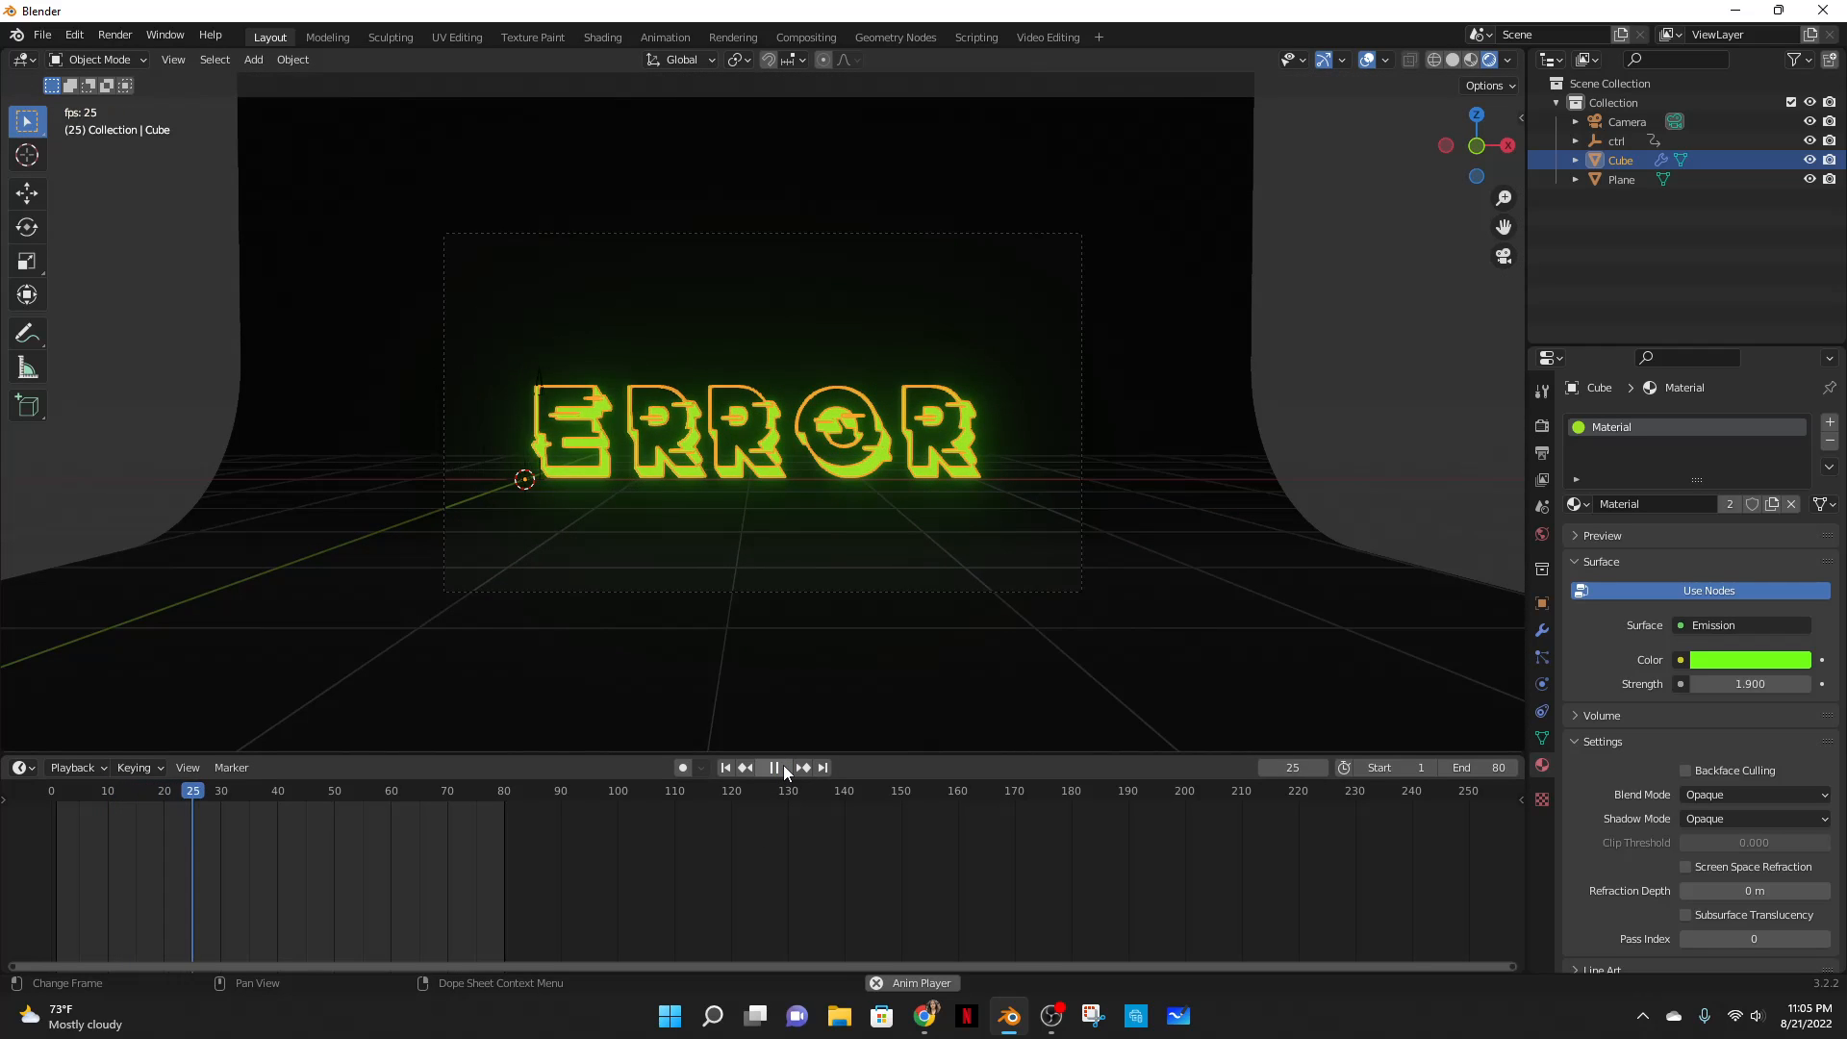
pyautogui.click(783, 768)
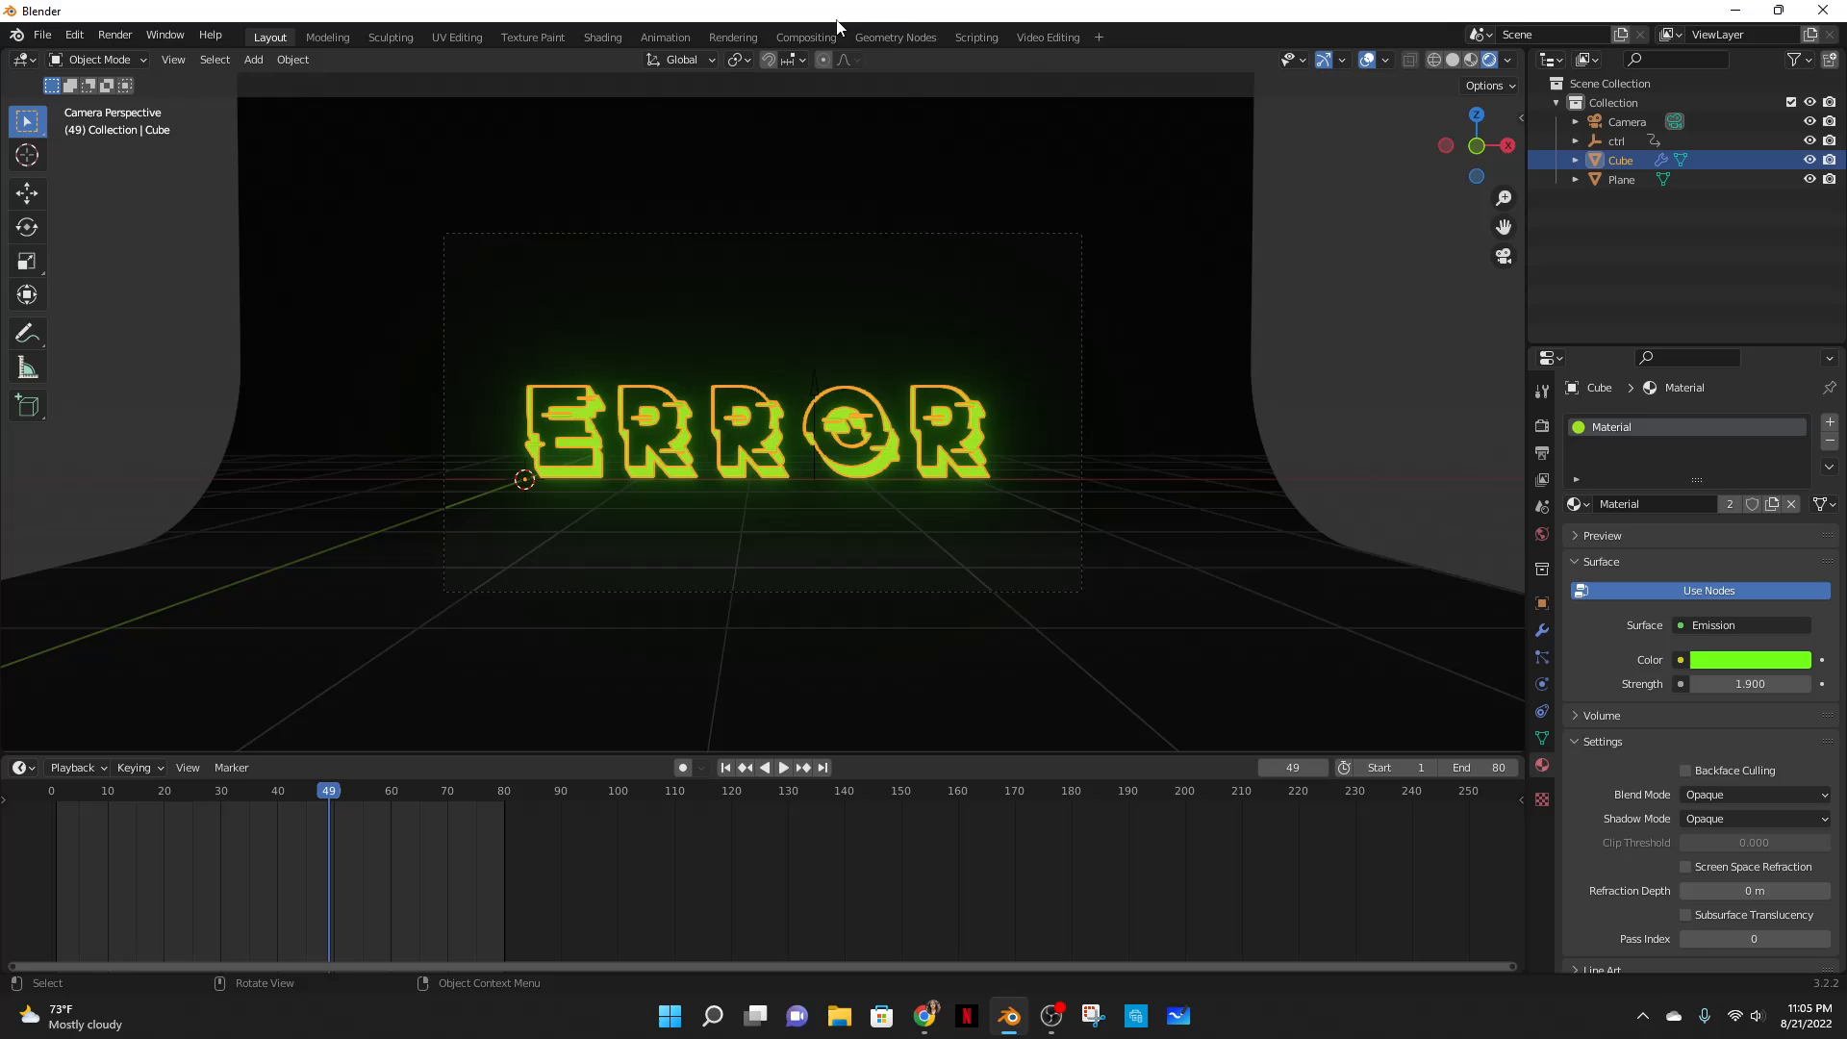
# - In the Geometry Nodes workspace, lower the Float Curve's middle point to a Y value of 0.4500
pyautogui.click(893, 37)
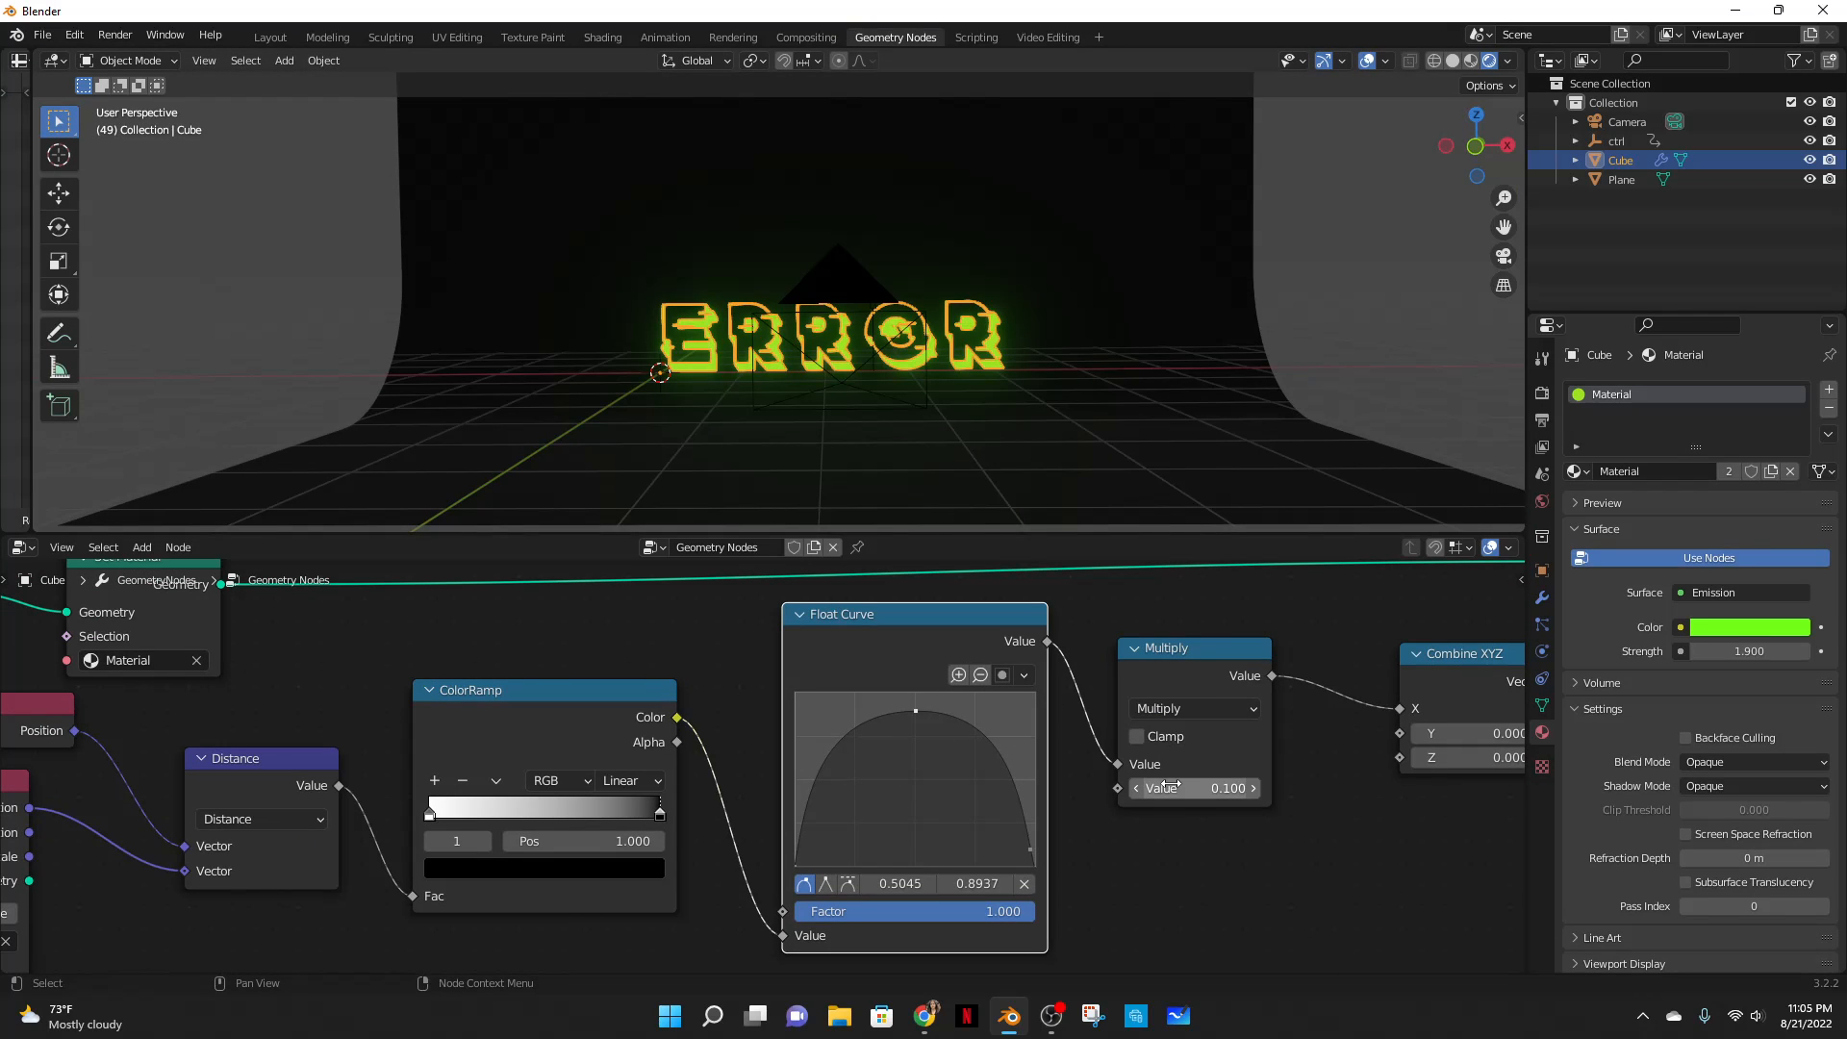
pyautogui.moveTo(915, 716); pyautogui.dragTo(915, 789)
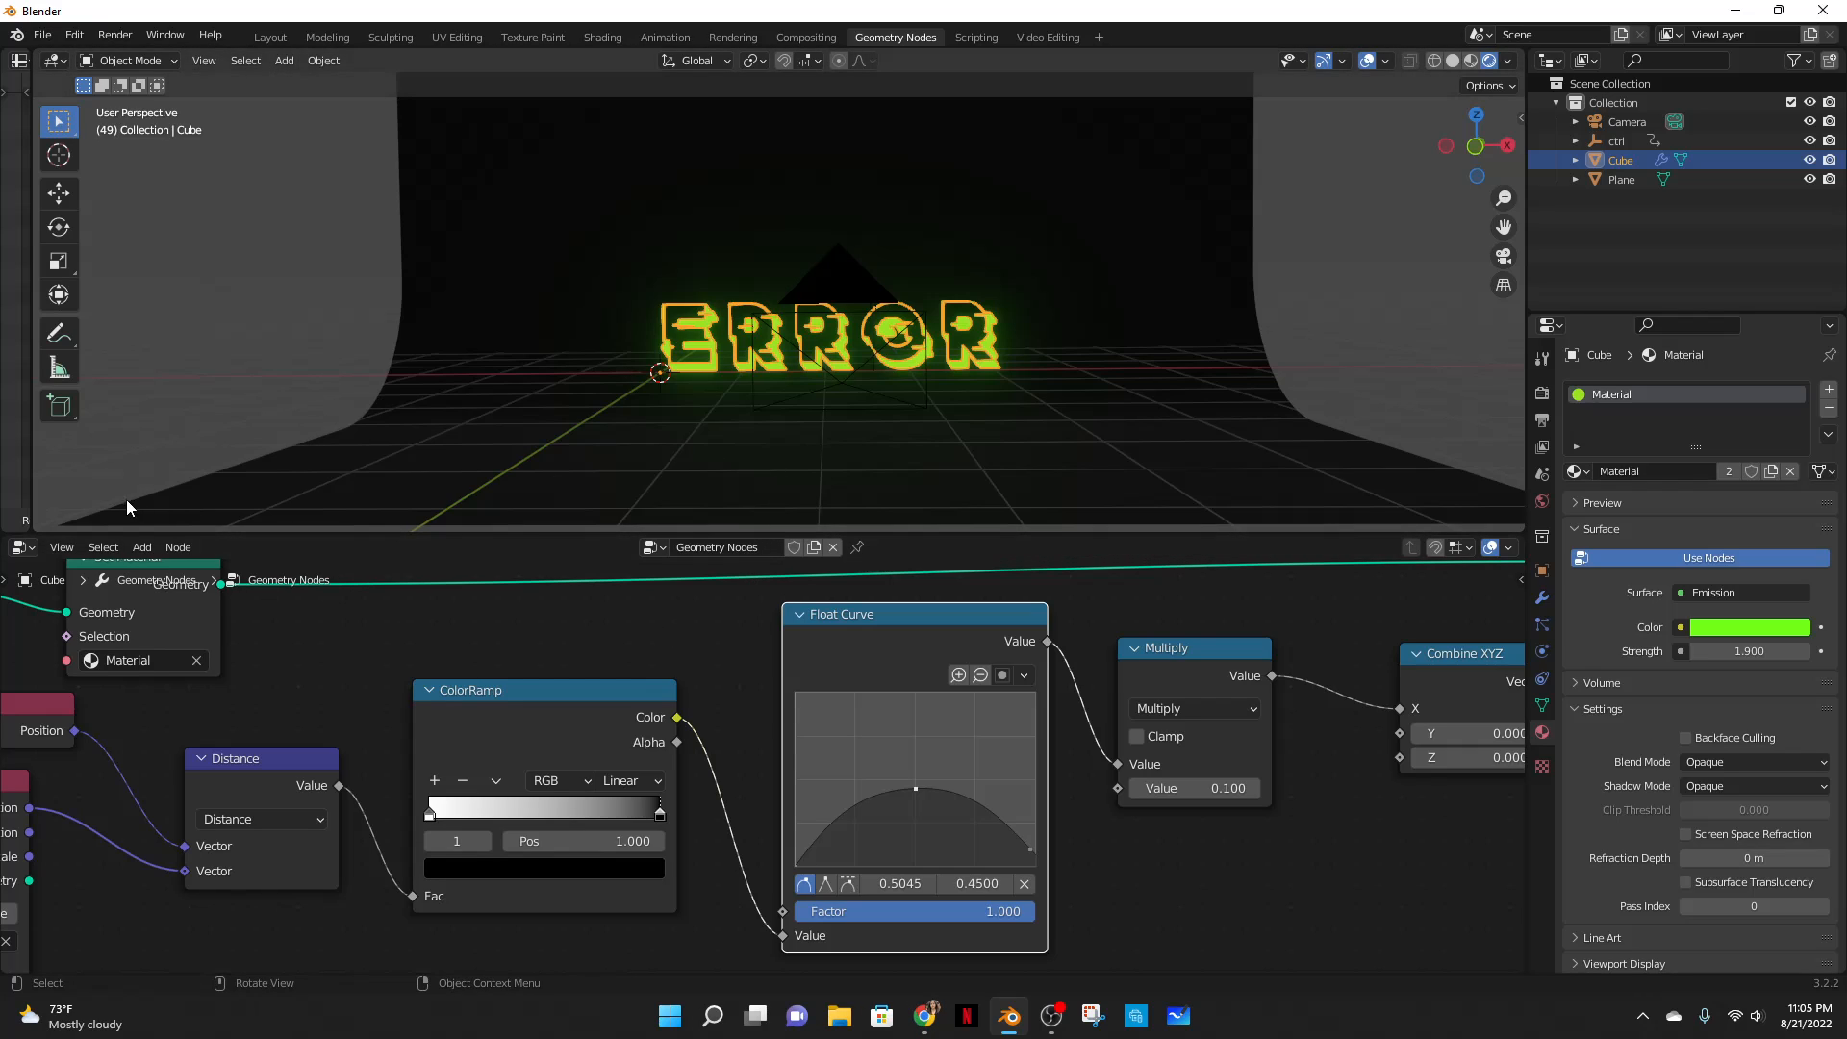
# - Split the 3D viewport vertically near its outer edge and turn the narrow new area into a Video Sequencer
pyautogui.rightClick(28, 434)
pyautogui.click(72, 436)
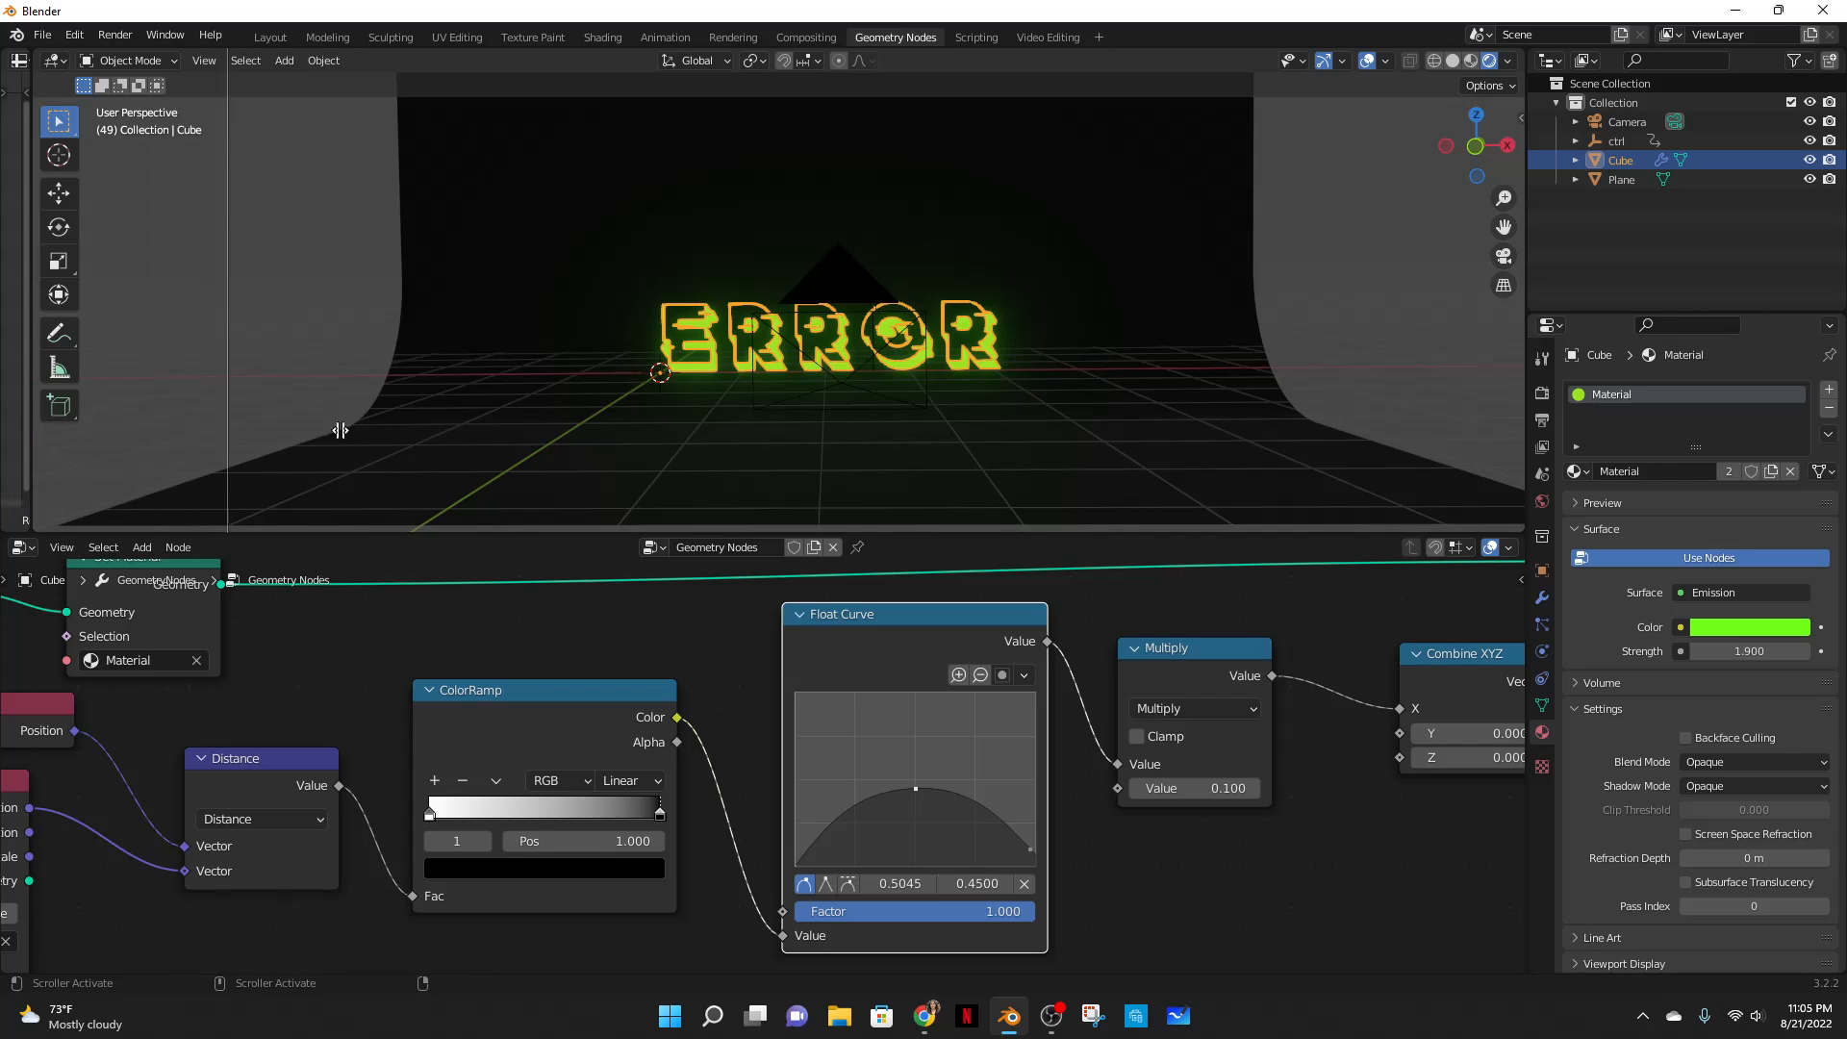
pyautogui.click(217, 414)
pyautogui.click(56, 62)
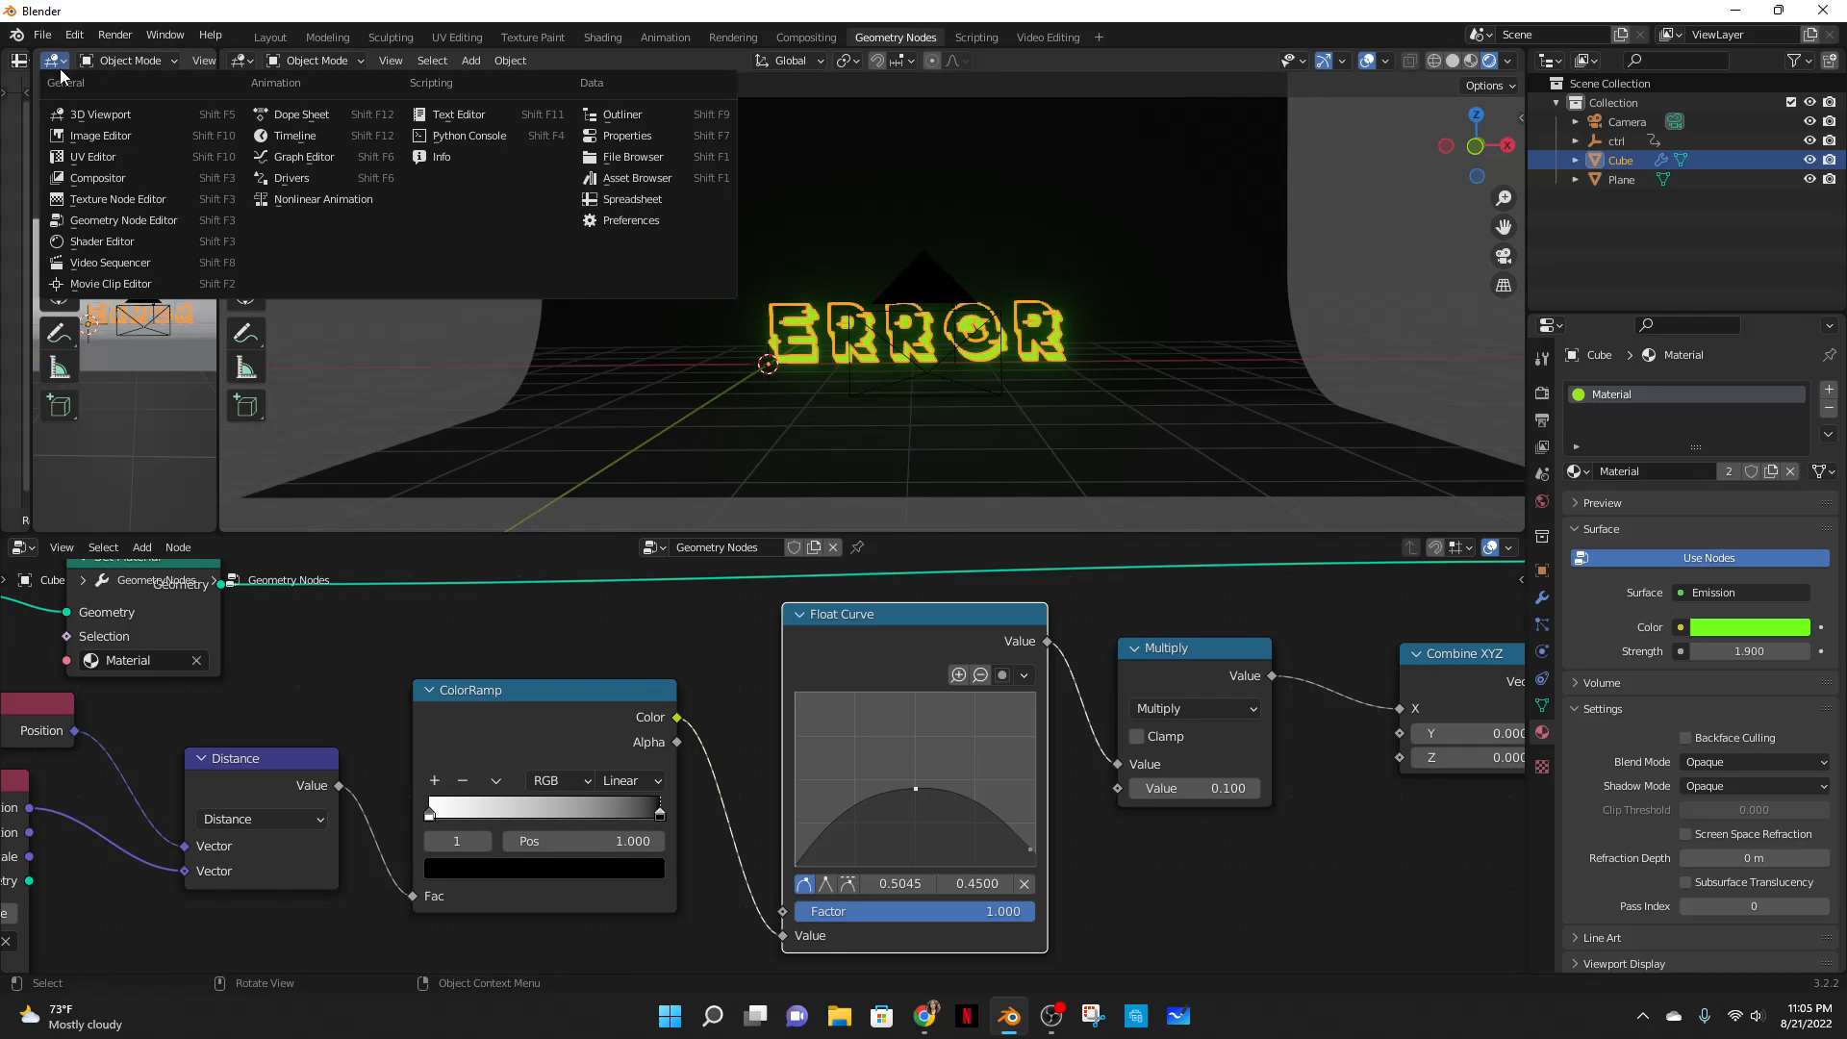
pyautogui.click(94, 116)
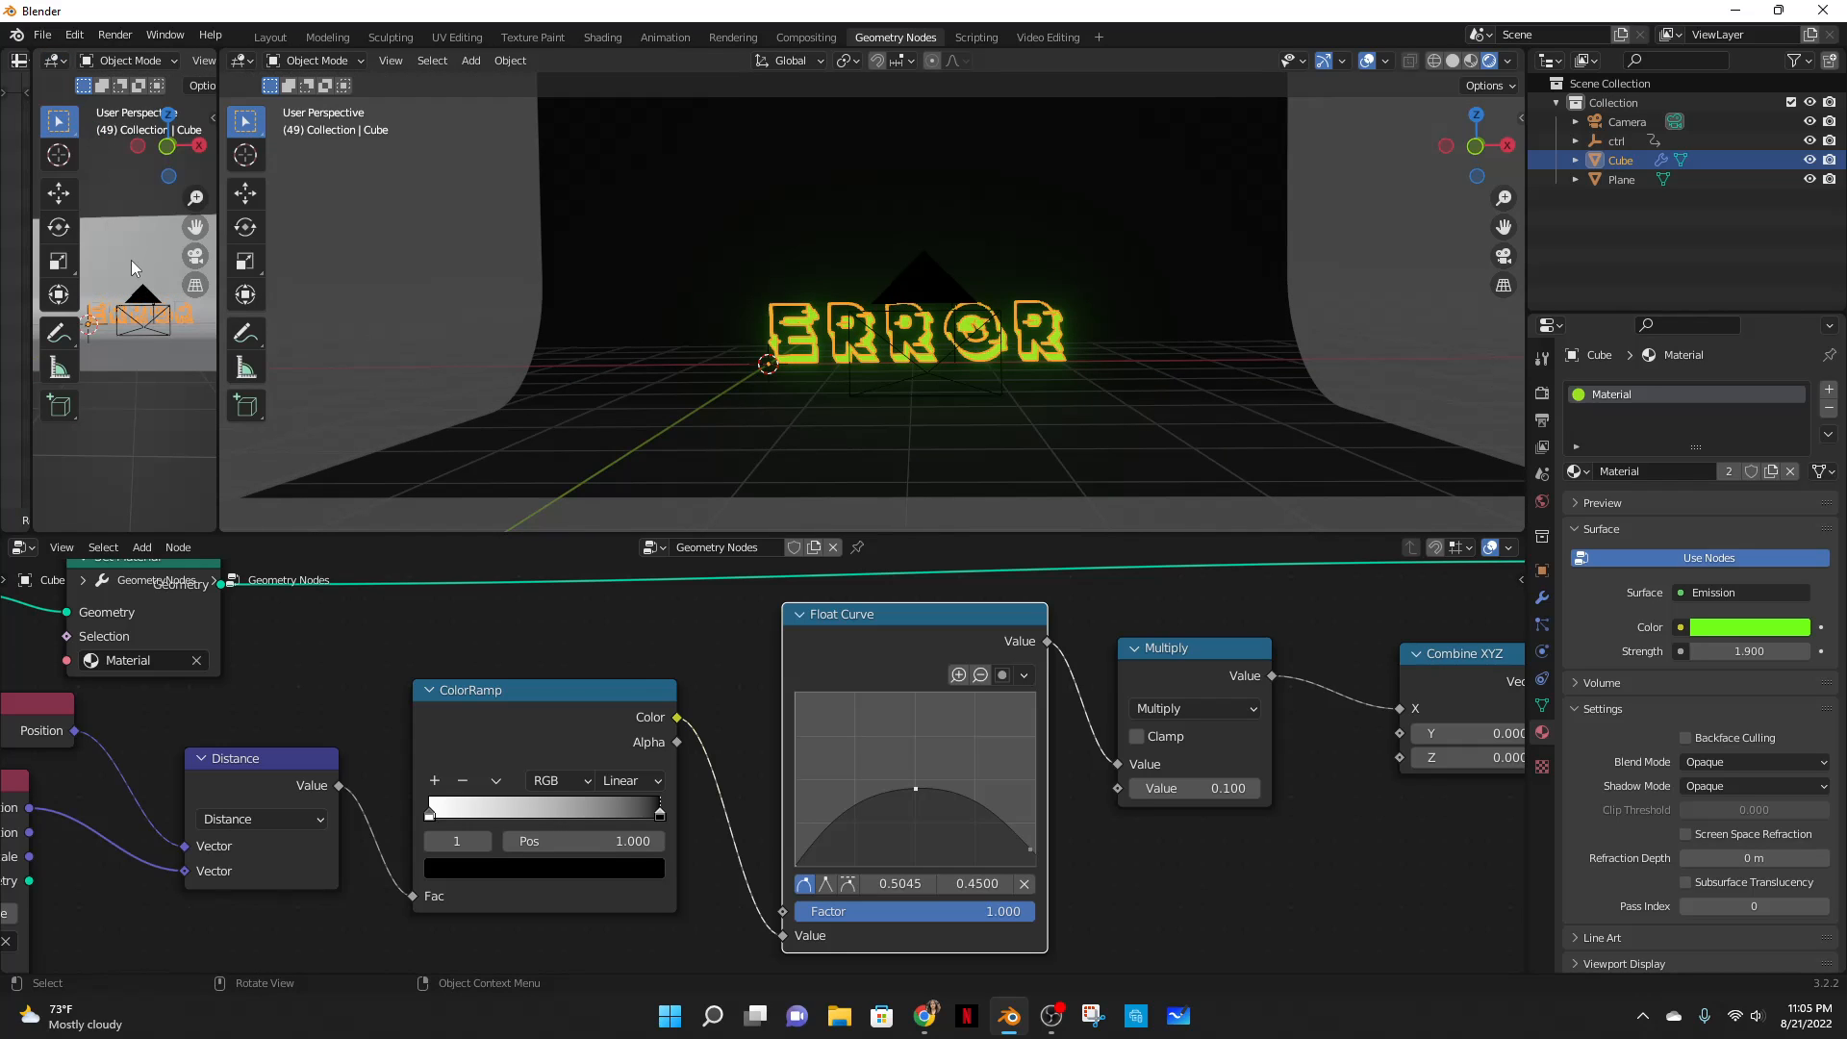
pyautogui.click(56, 61)
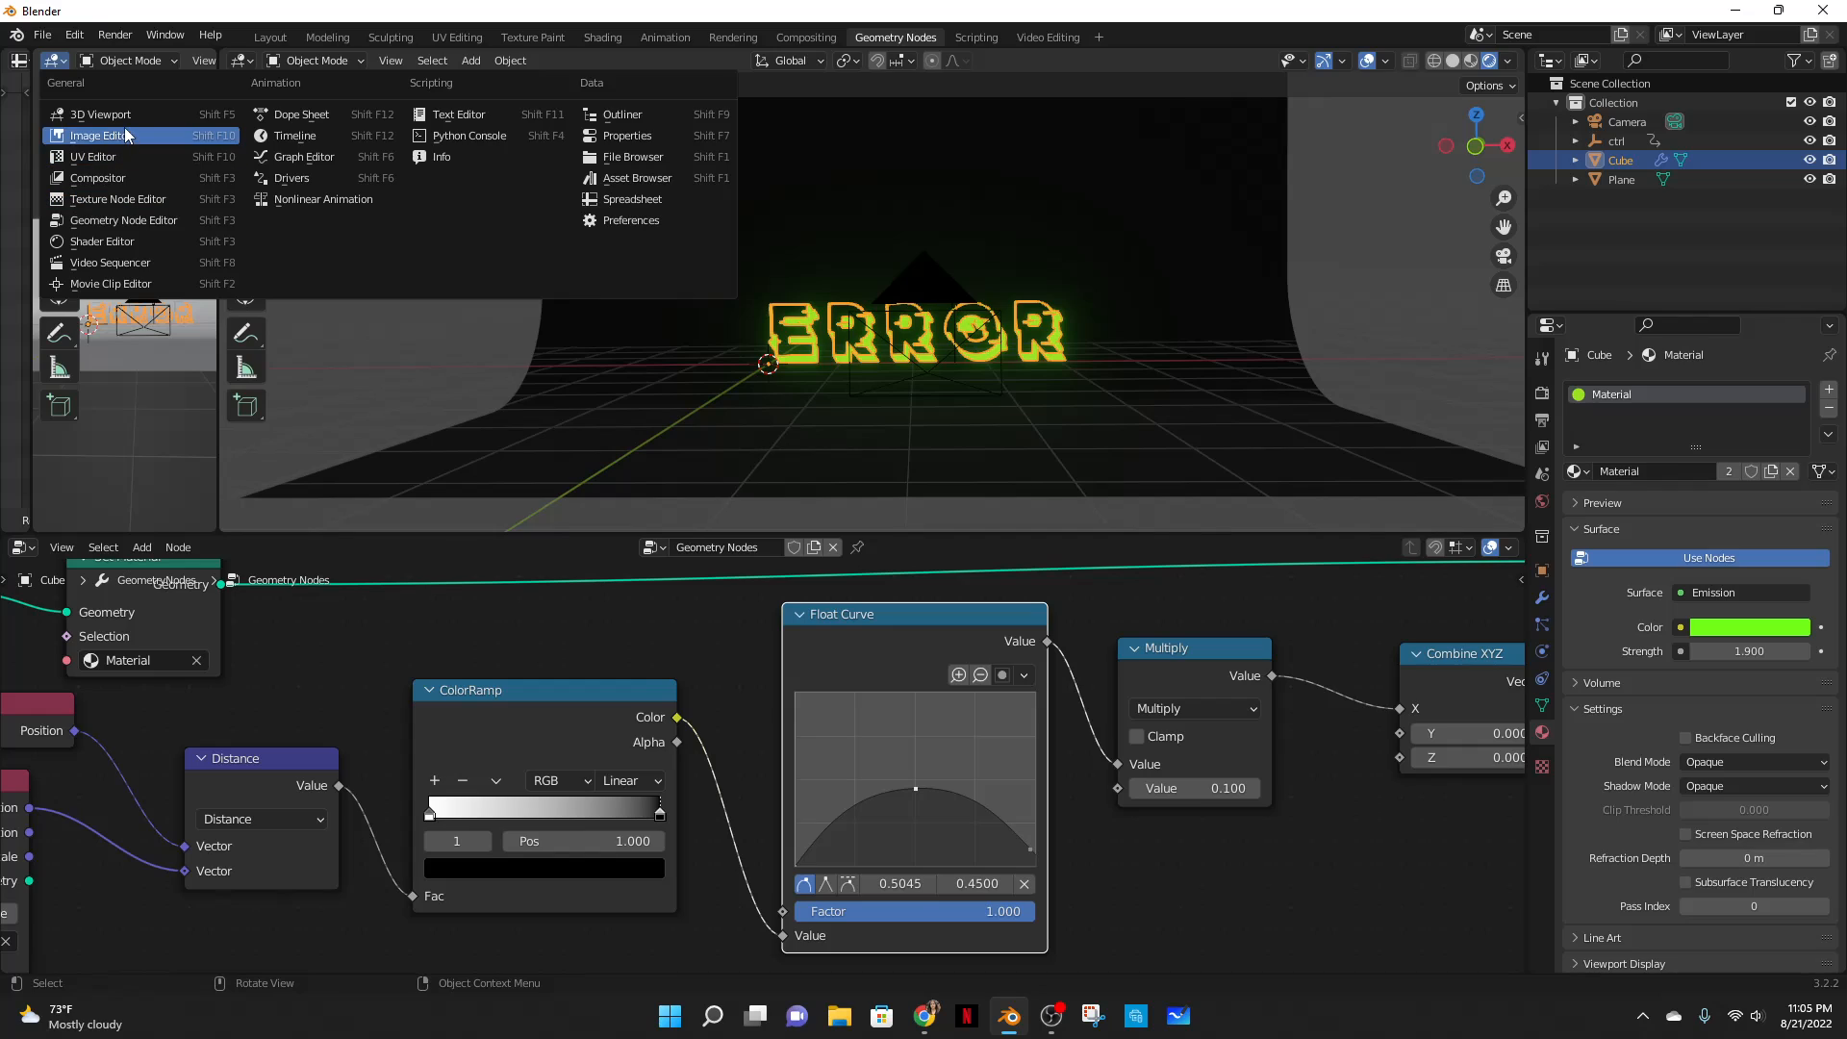
pyautogui.click(125, 266)
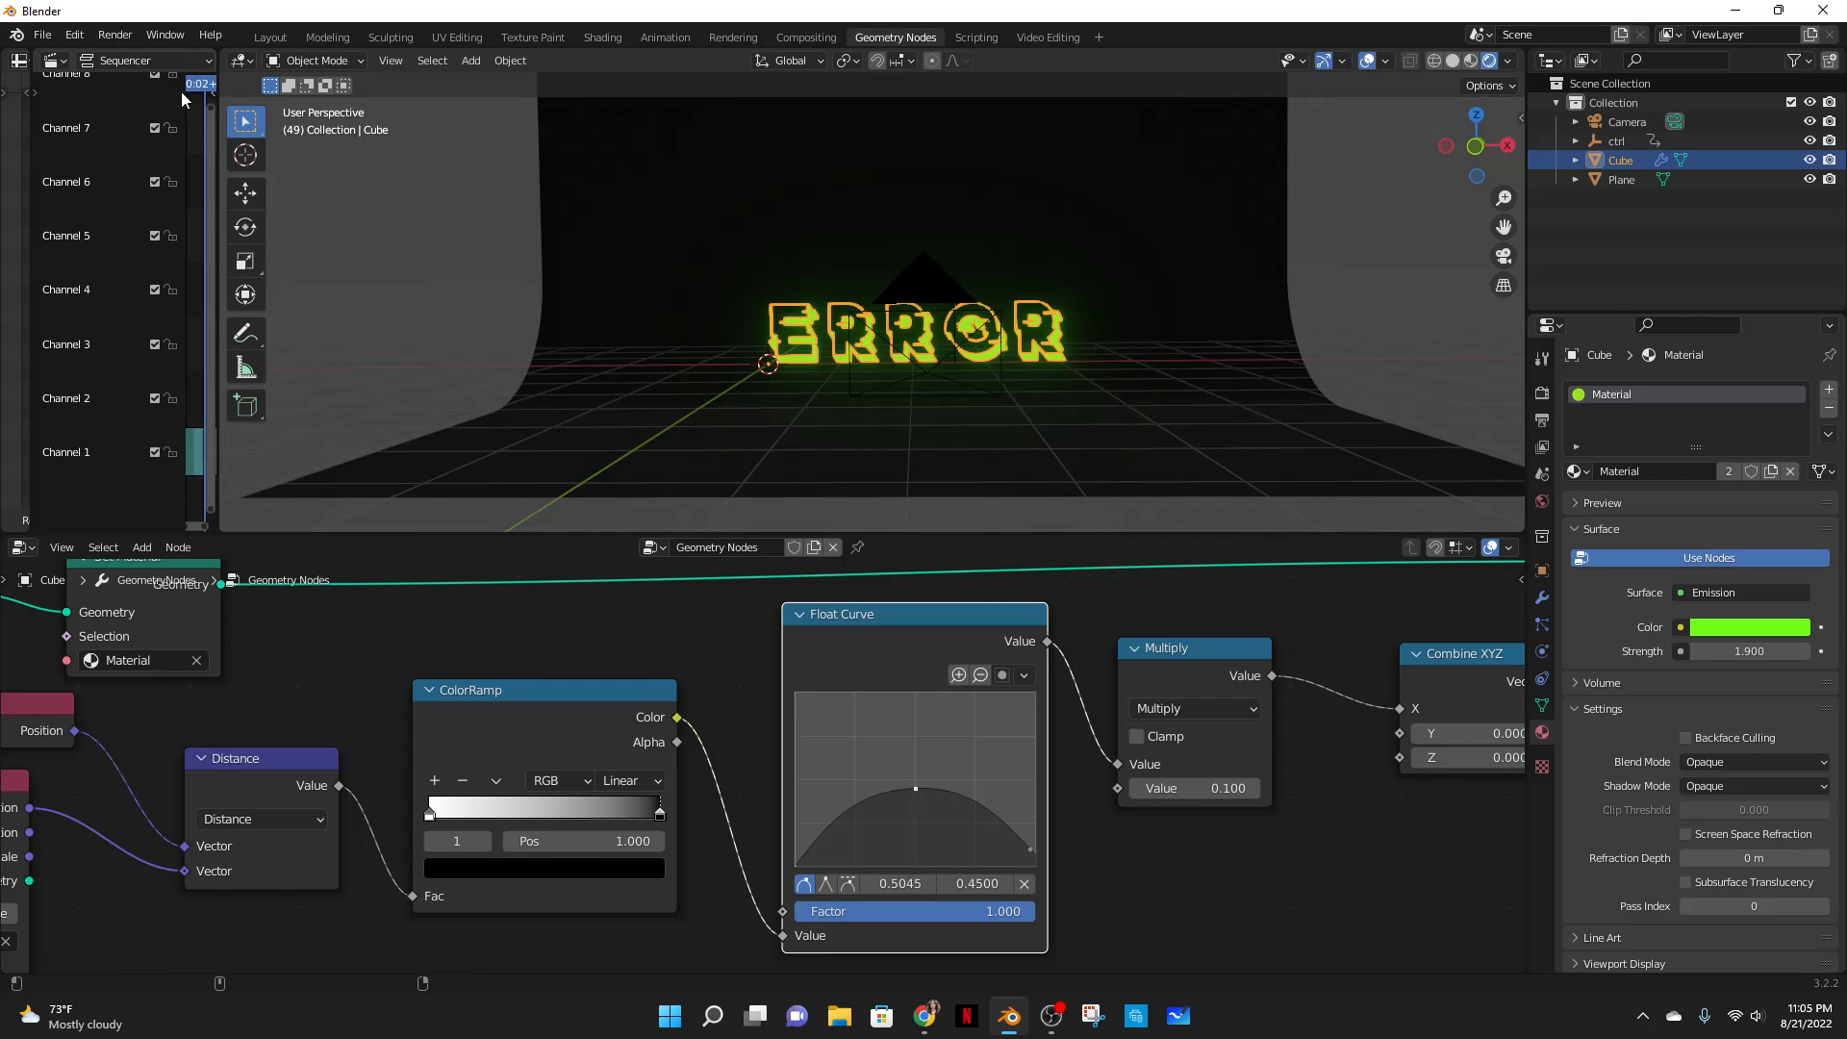
# - In the Layout workspace, split the 3D viewport vertically and turn the new narrower area into a Geometry Node Editor
pyautogui.click(273, 37)
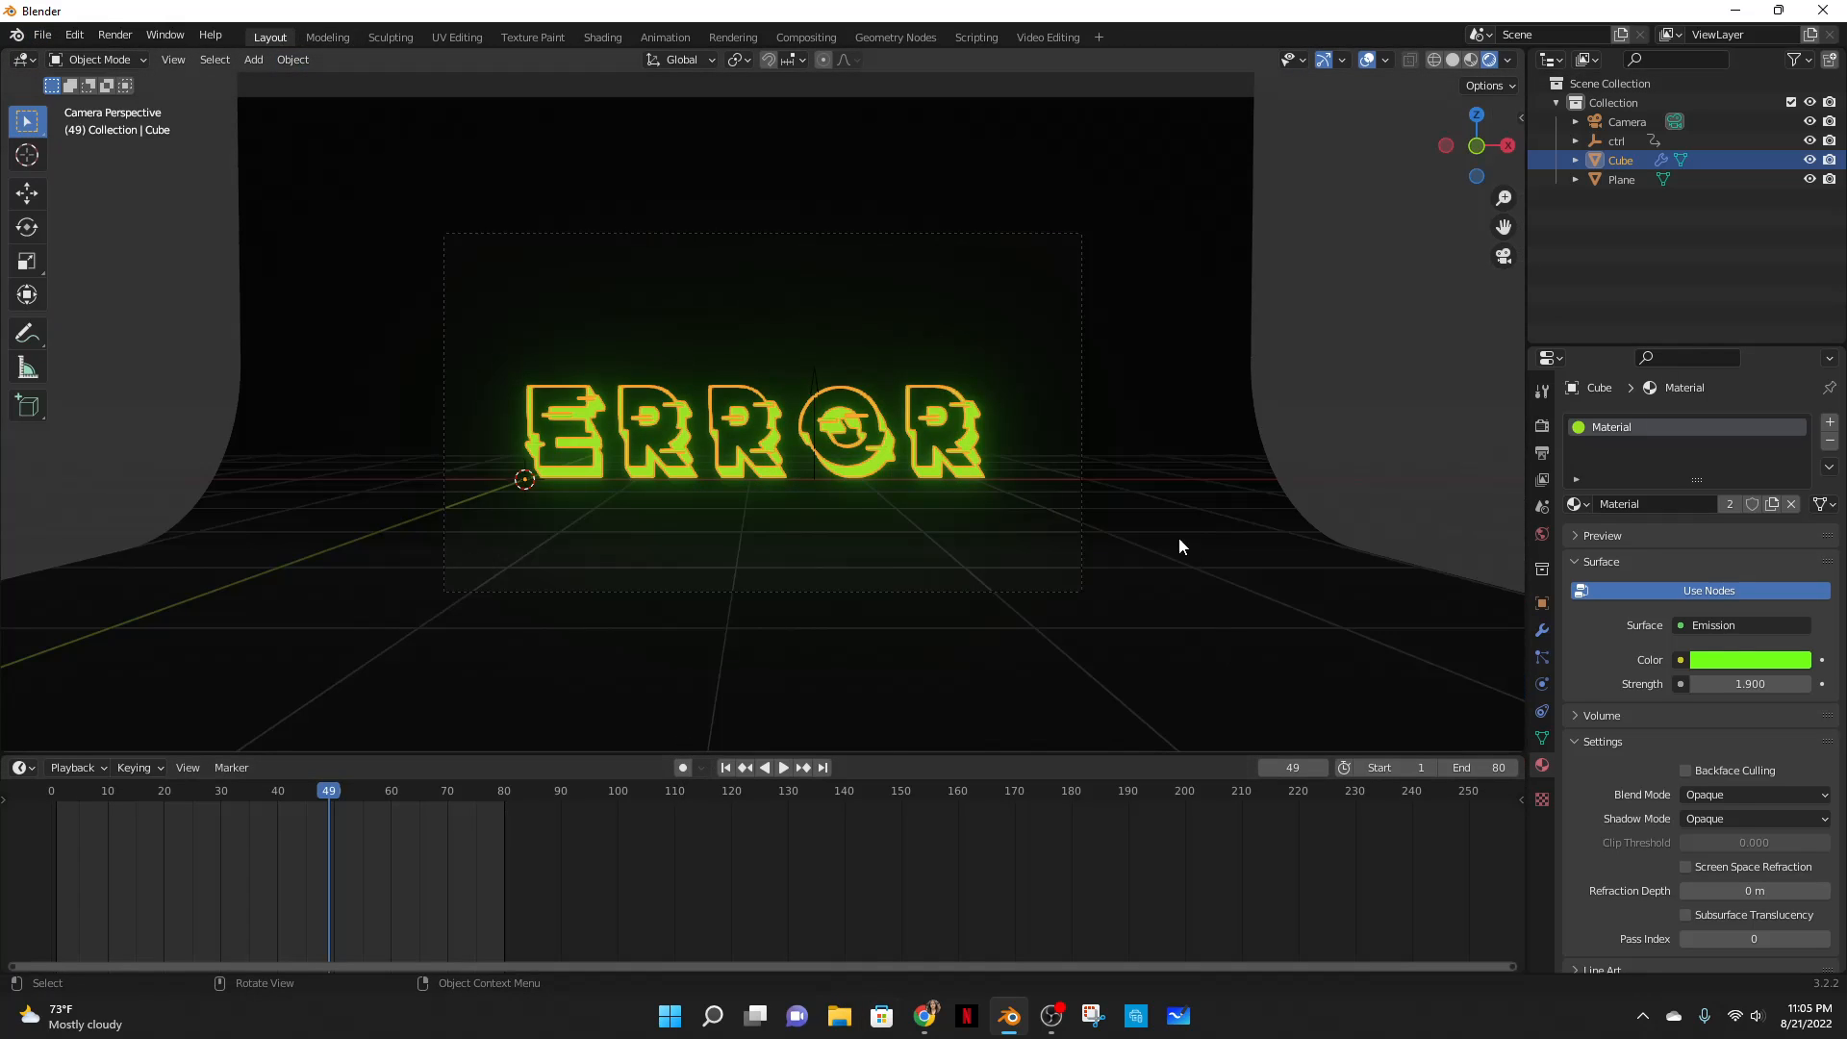
pyautogui.rightClick(1530, 144)
pyautogui.click(1503, 134)
pyautogui.click(1140, 192)
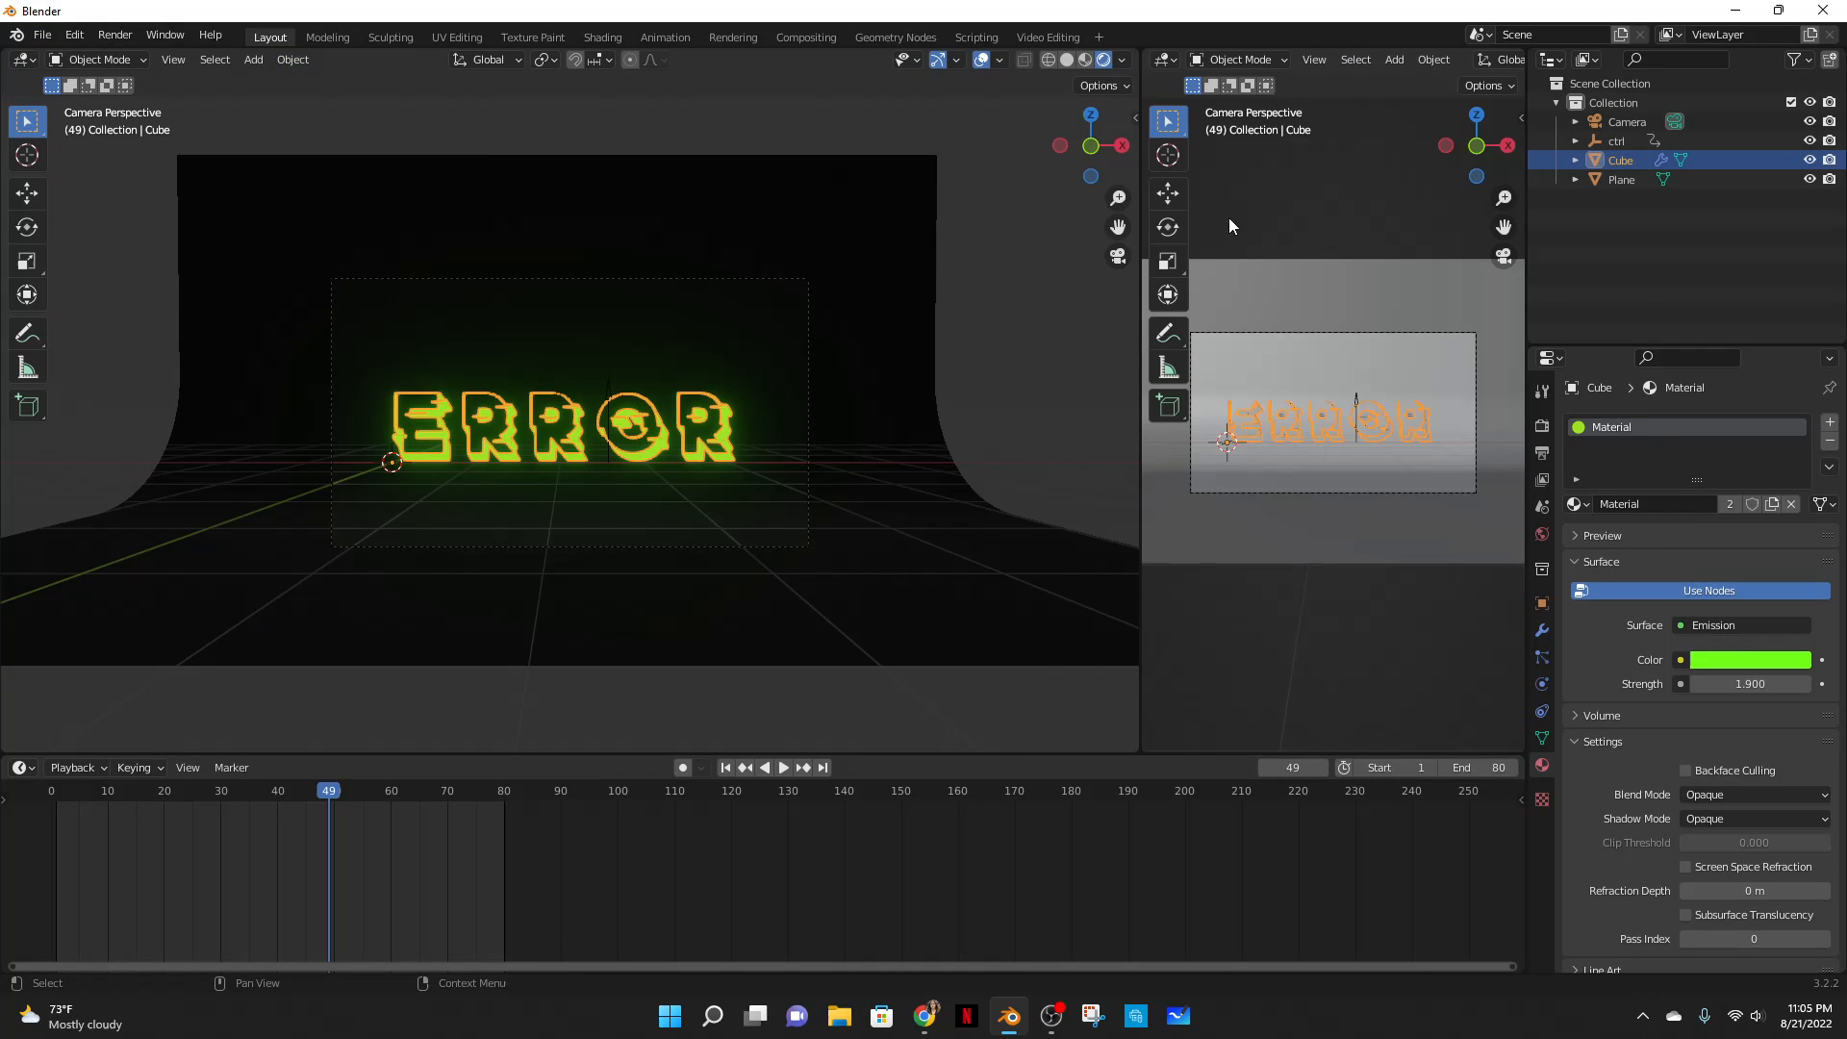
pyautogui.click(1164, 61)
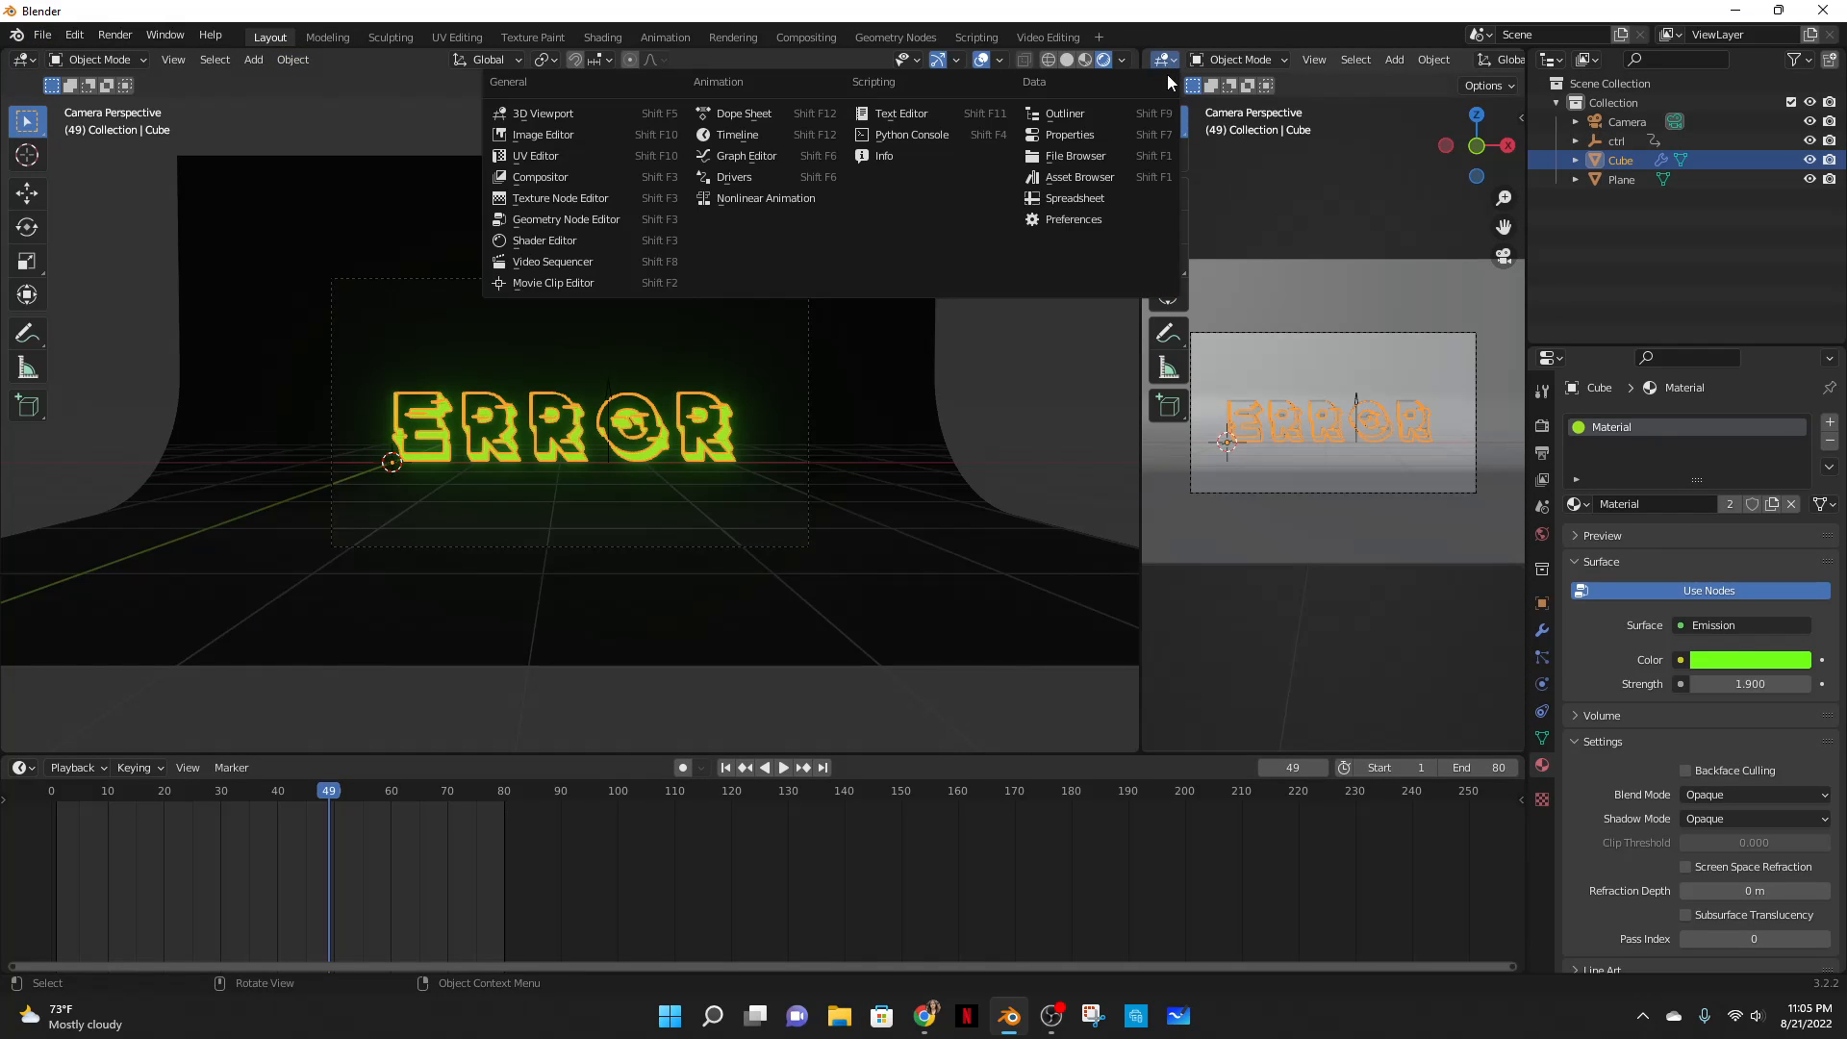
pyautogui.click(558, 219)
# - Collapse the node editor's sidebar and bring the Float Curve node into view beside the ERROR text
pyautogui.scroll(3, 1237, 580)
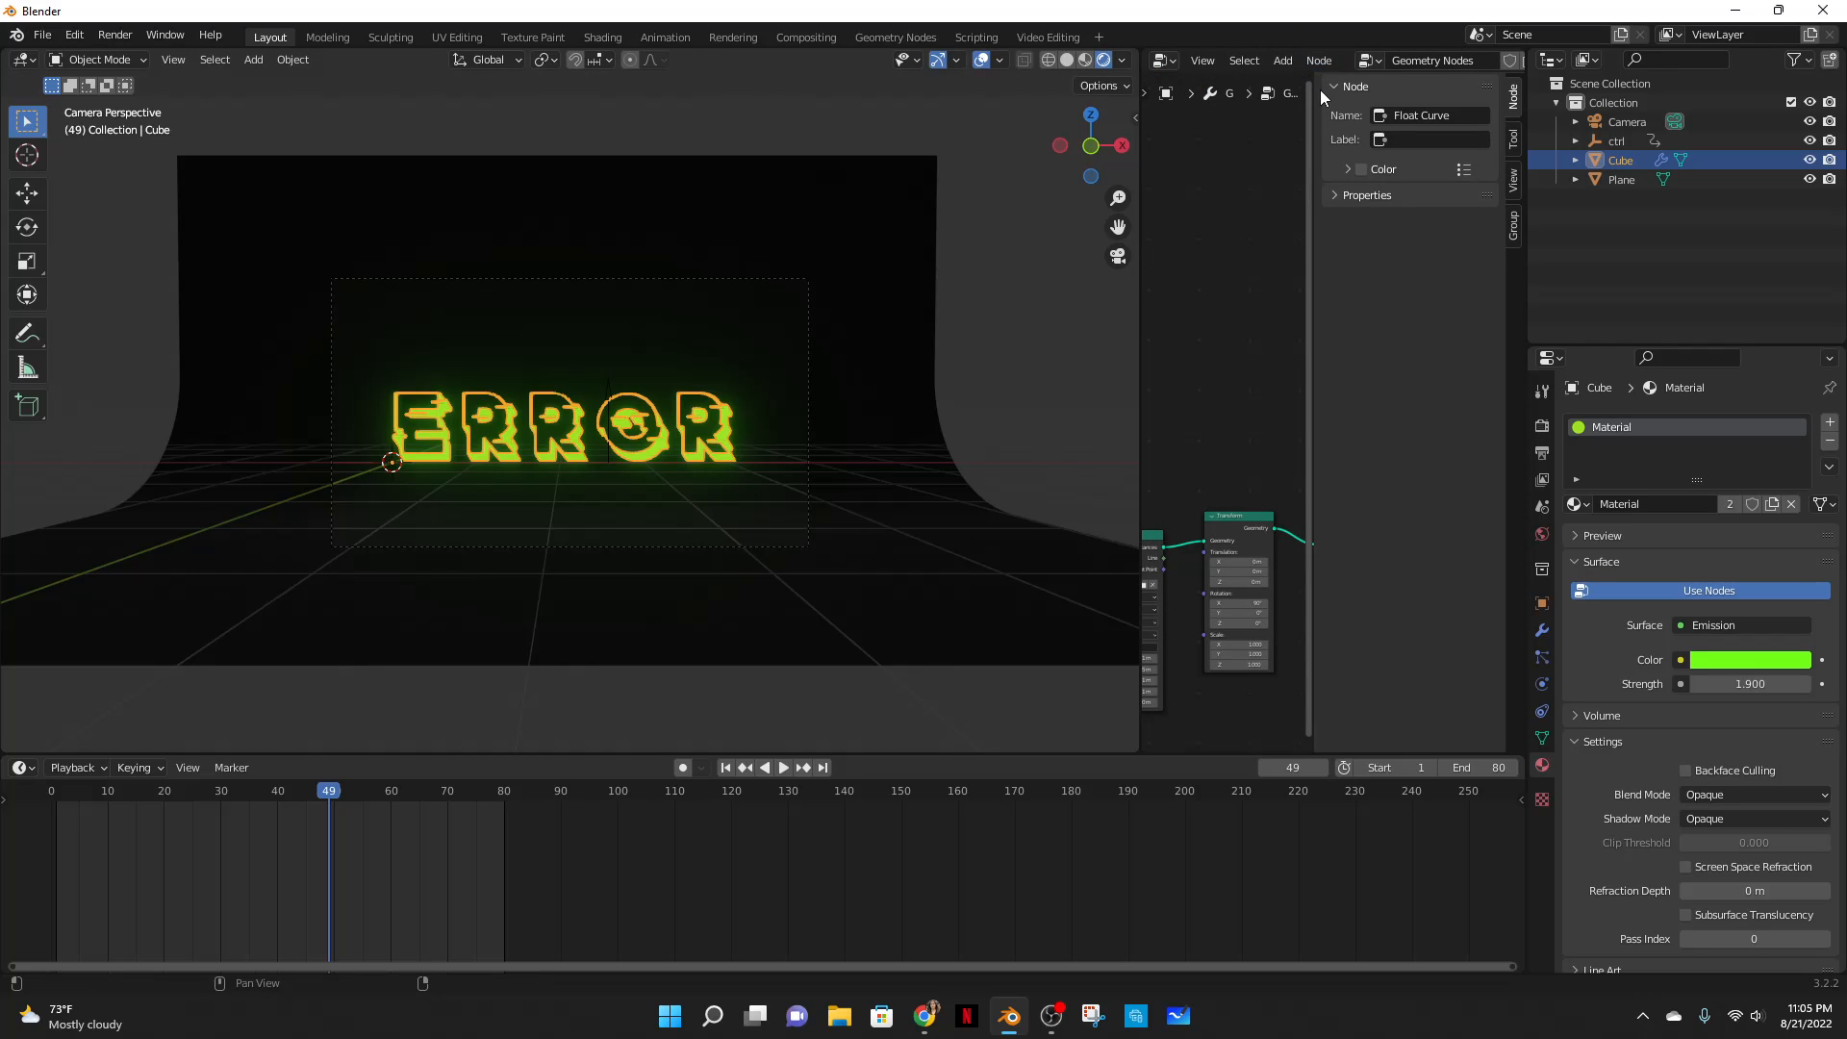
pyautogui.moveTo(1319, 89); pyautogui.dragTo(1491, 94)
pyautogui.scroll(3, 1412, 575)
pyautogui.moveTo(1356, 510); pyautogui.dragTo(935, 280, button='middle')
pyautogui.moveTo(1497, 361); pyautogui.dragTo(1038, 399, button='middle')
pyautogui.moveTo(1398, 404); pyautogui.dragTo(1069, 378, button='middle')
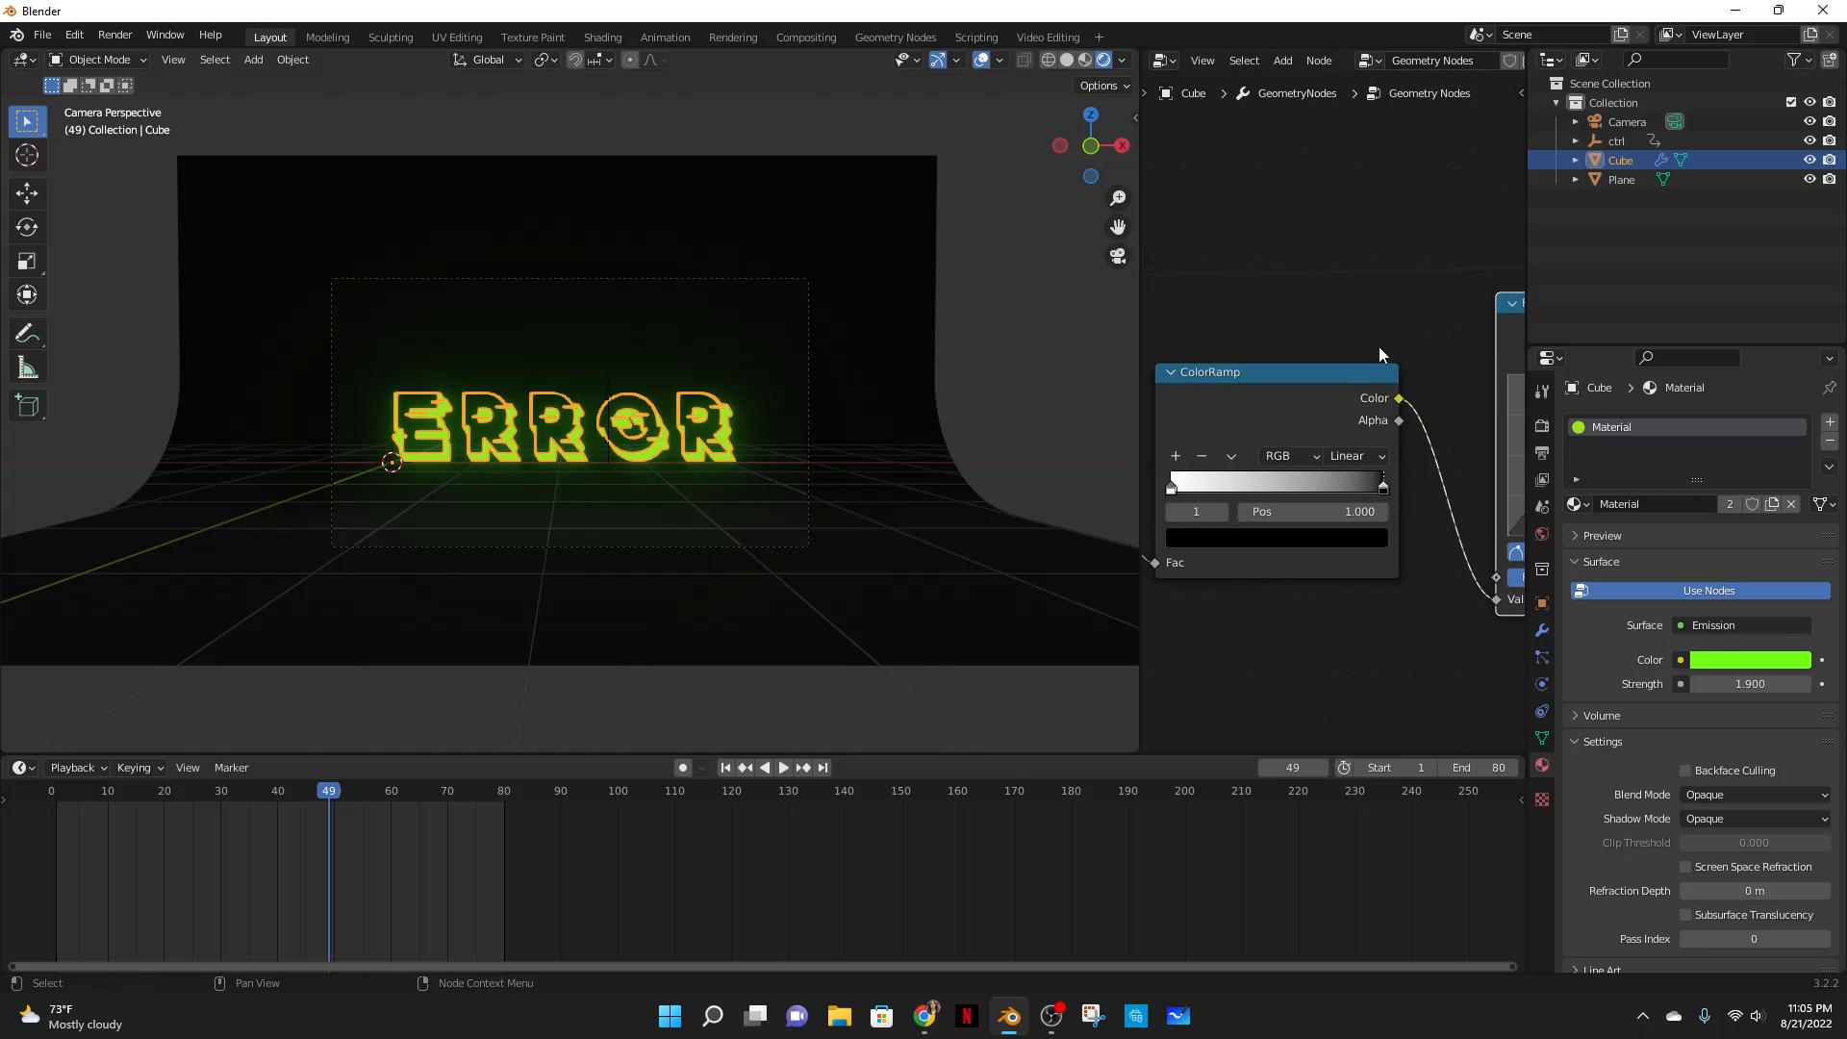
pyautogui.moveTo(1379, 348); pyautogui.dragTo(1054, 341, button='middle')
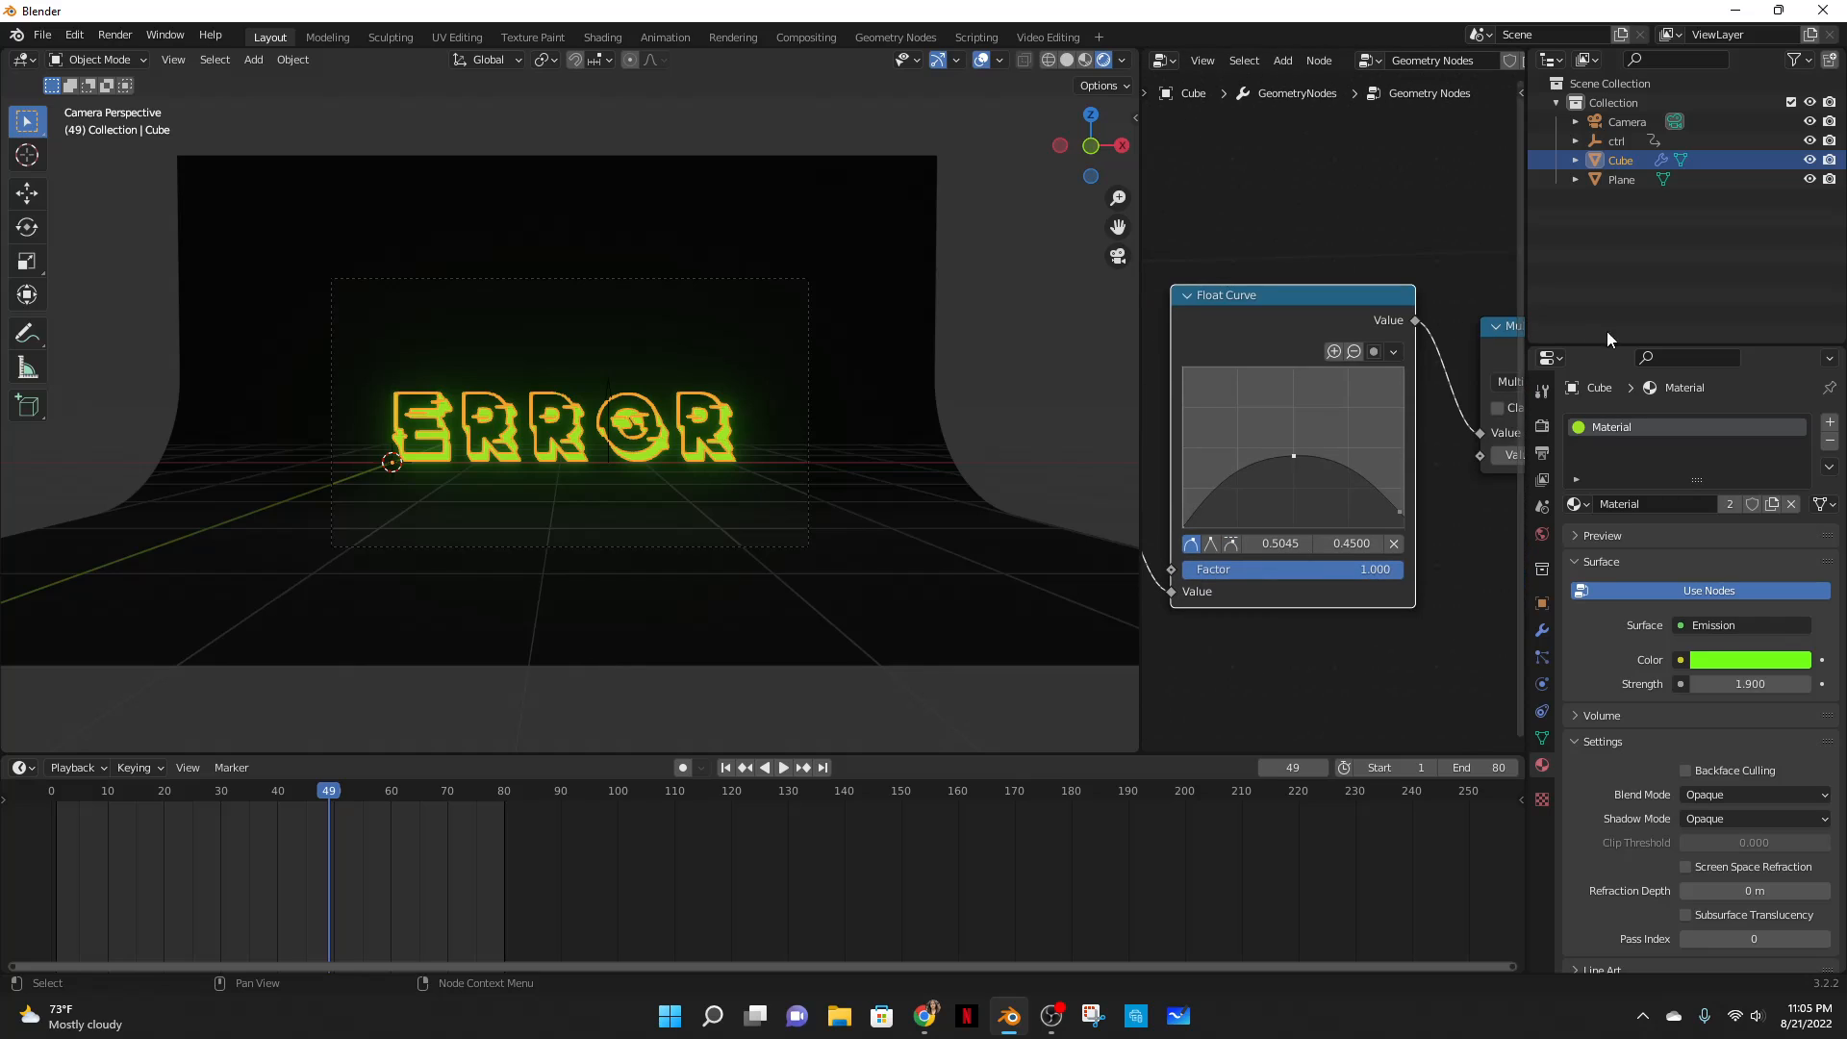
# - Start playback and try the Float Curve's middle point at 0.4909, 0.2500 before raising it to 0.5136, 0.7875
pyautogui.click(785, 766)
pyautogui.scroll(3, 621, 545)
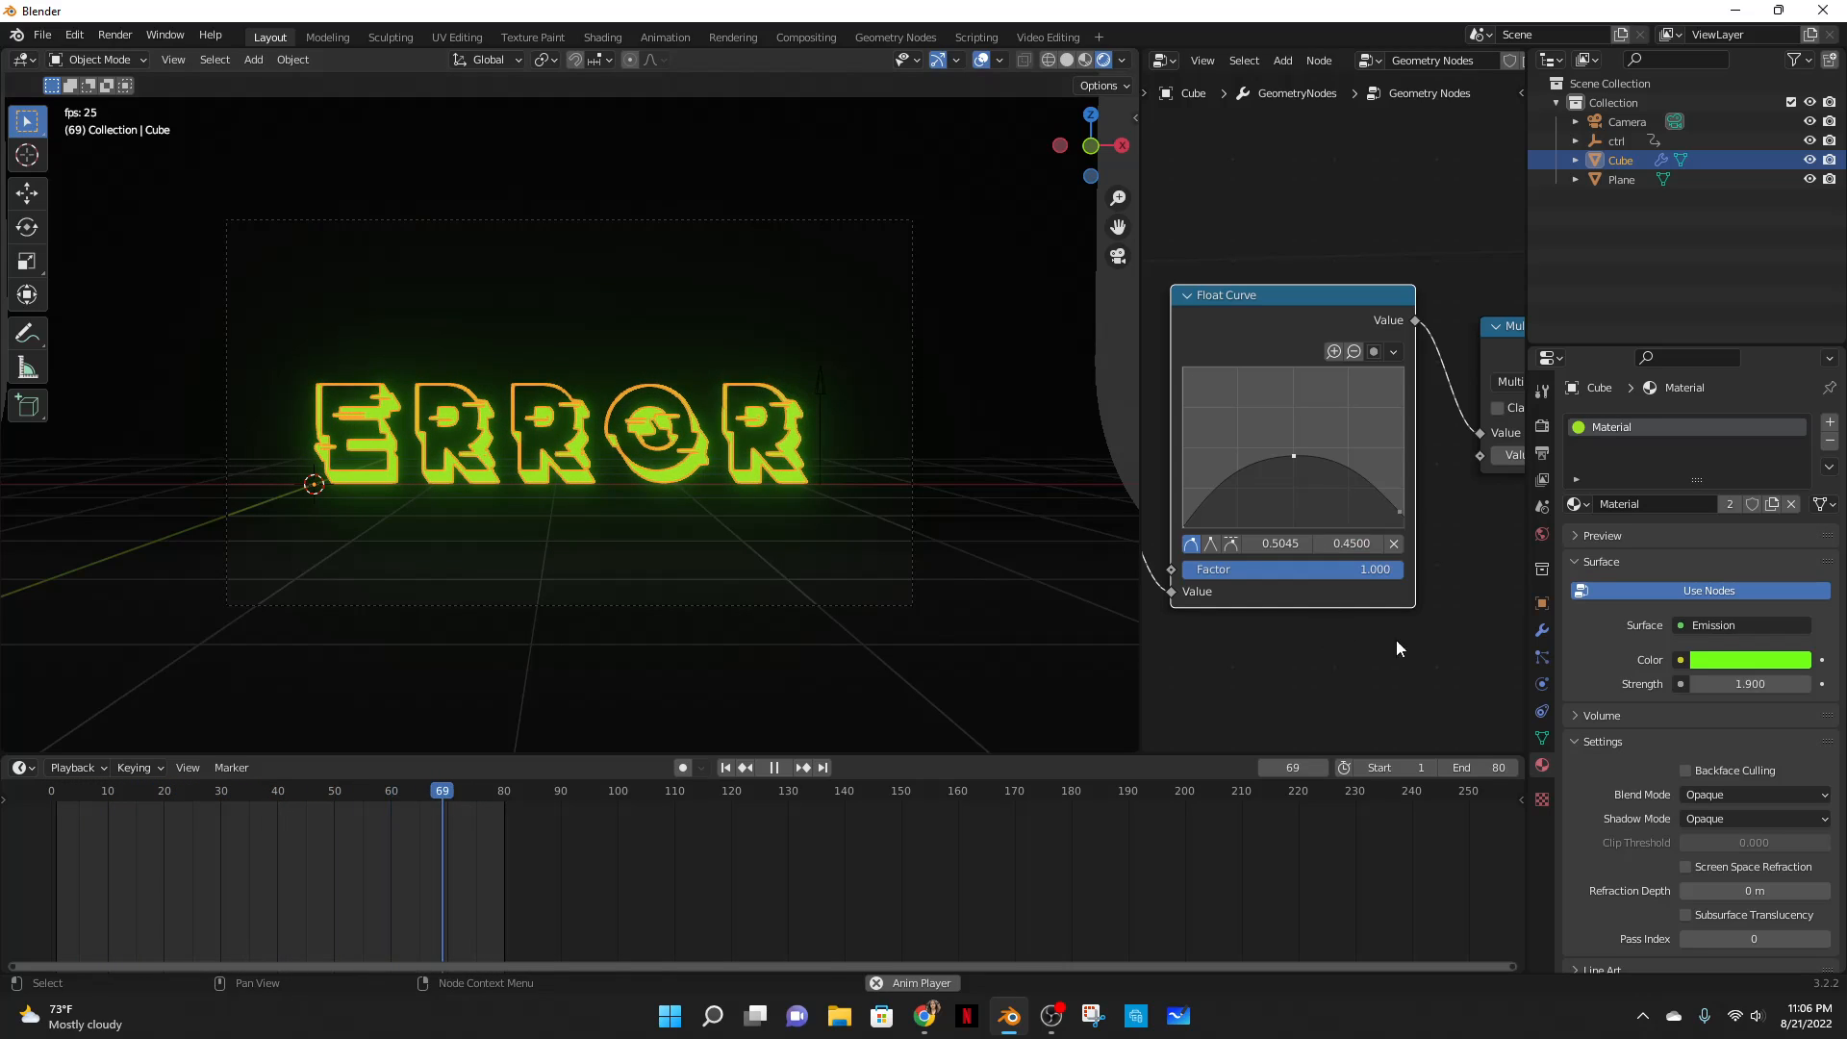
pyautogui.scroll(1, 1376, 575)
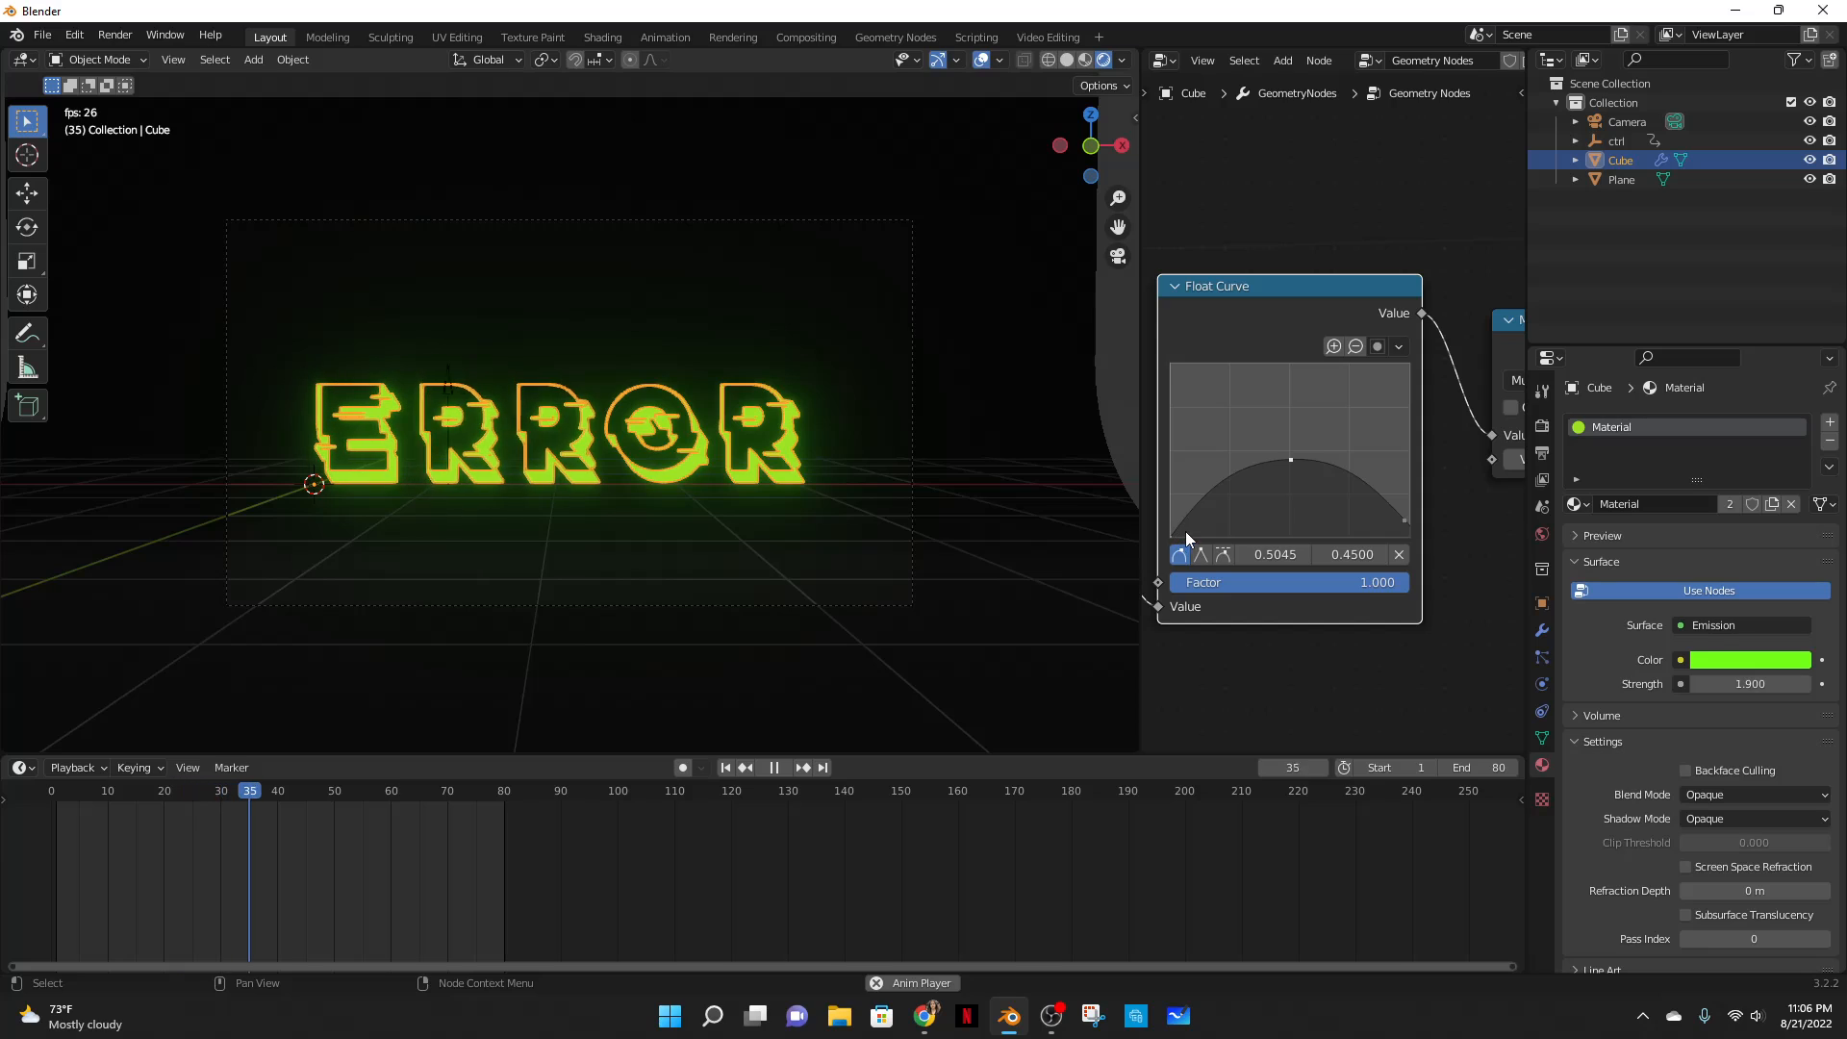
pyautogui.moveTo(1290, 460); pyautogui.dragTo(1289, 499)
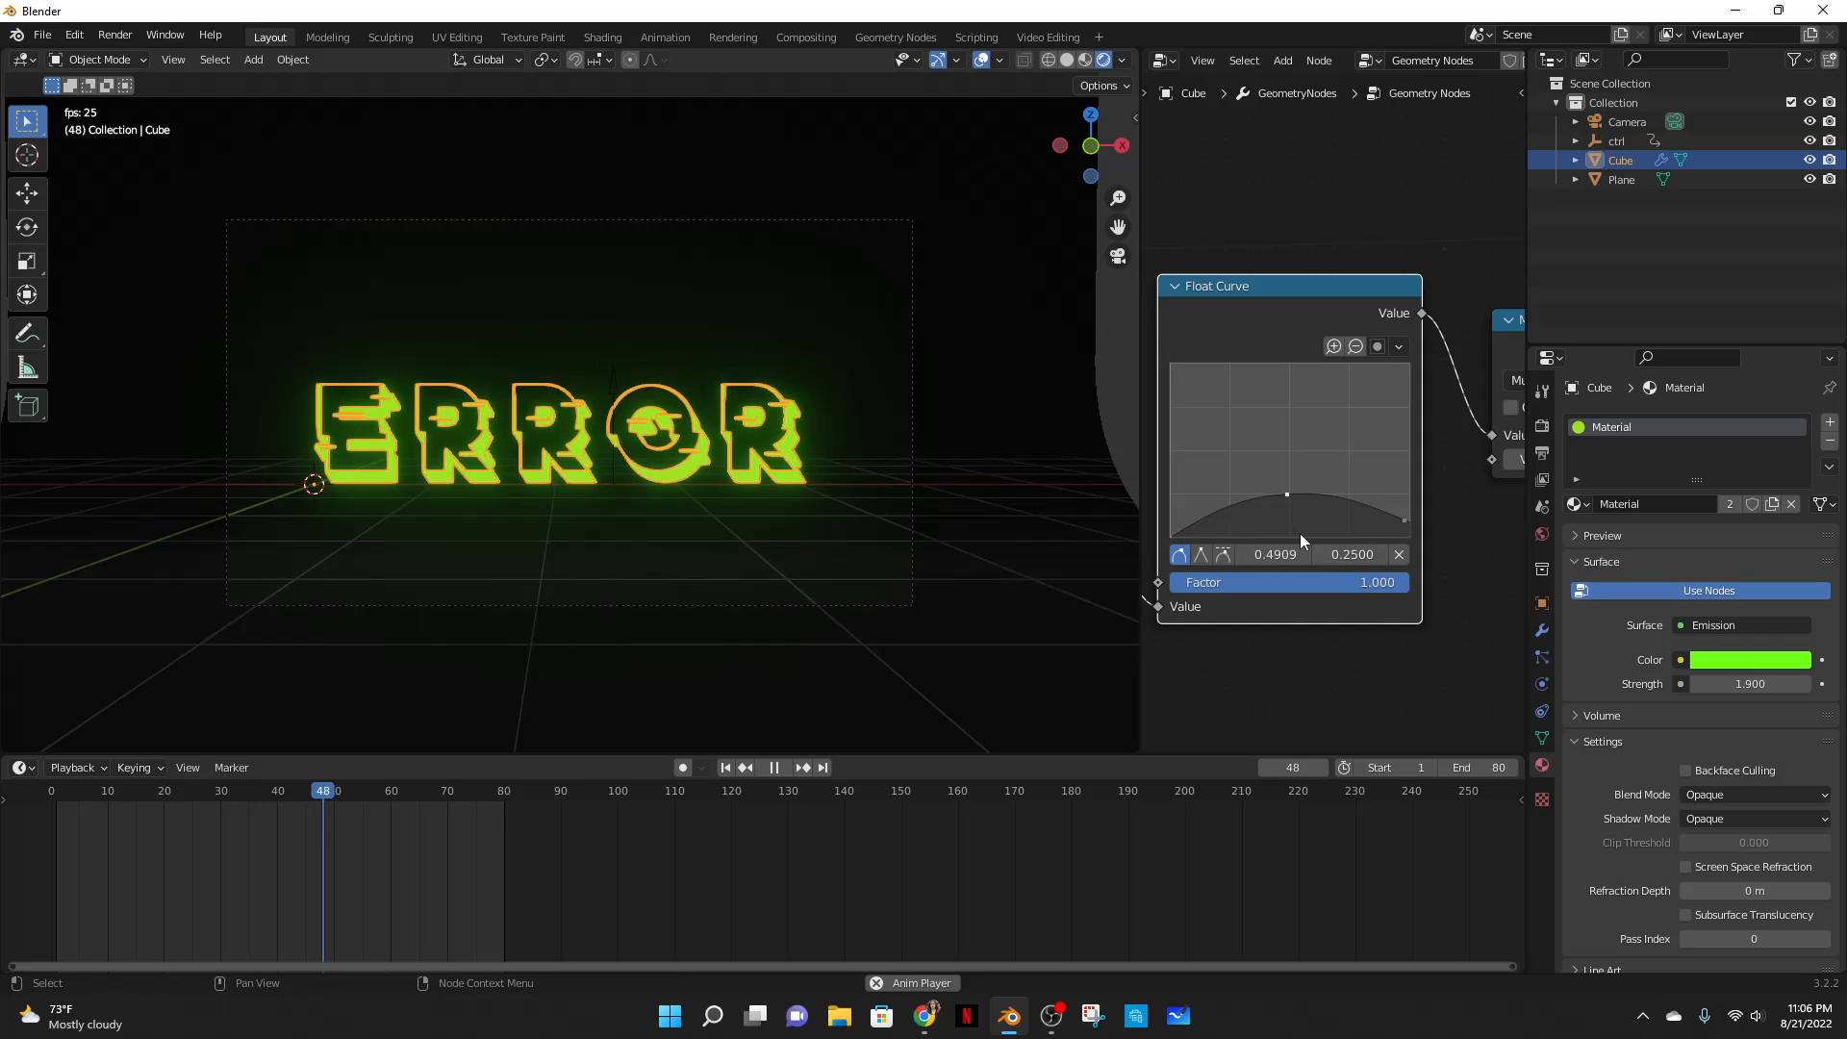
pyautogui.moveTo(1286, 495); pyautogui.dragTo(1293, 398)
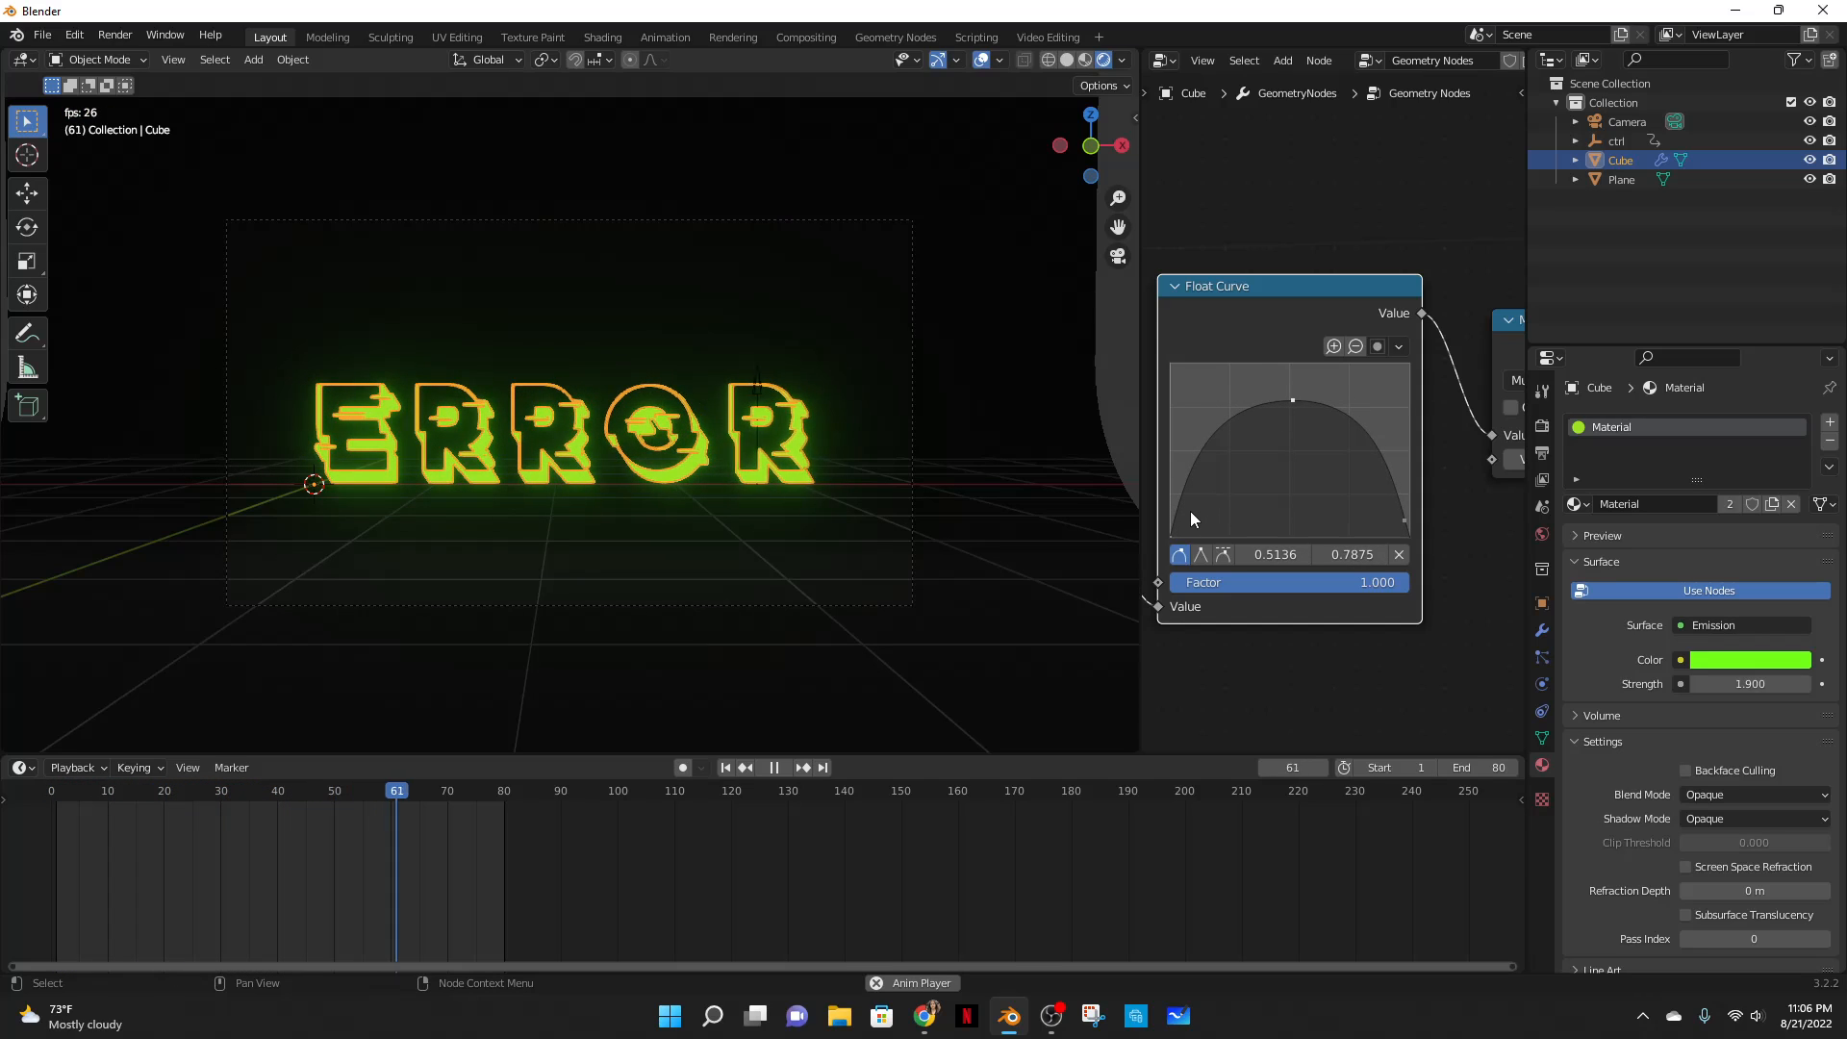
# - Adjust both outer points of the Float Curve during playback, leaving the start point at 0.0363, 0.1562 and the end point slightly inward
pyautogui.moveTo(1191, 520); pyautogui.dragTo(1195, 454)
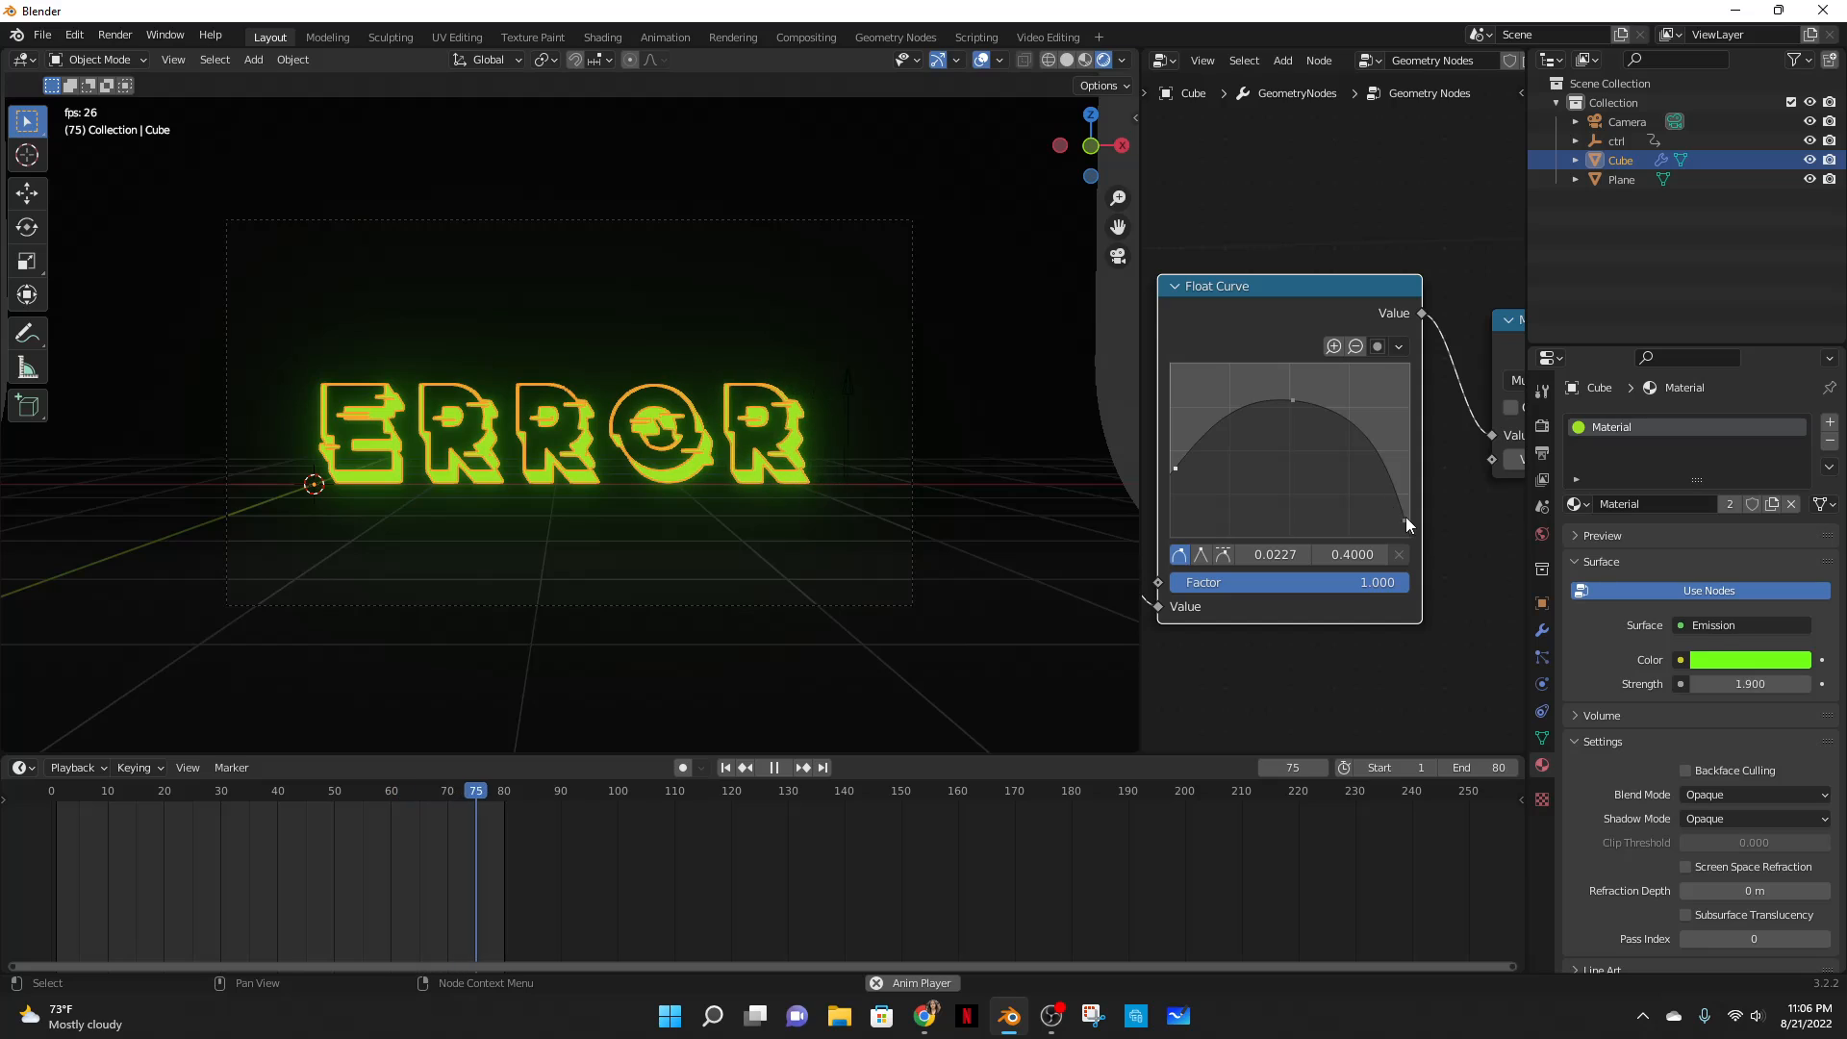
pyautogui.moveTo(1404, 520); pyautogui.dragTo(1410, 460)
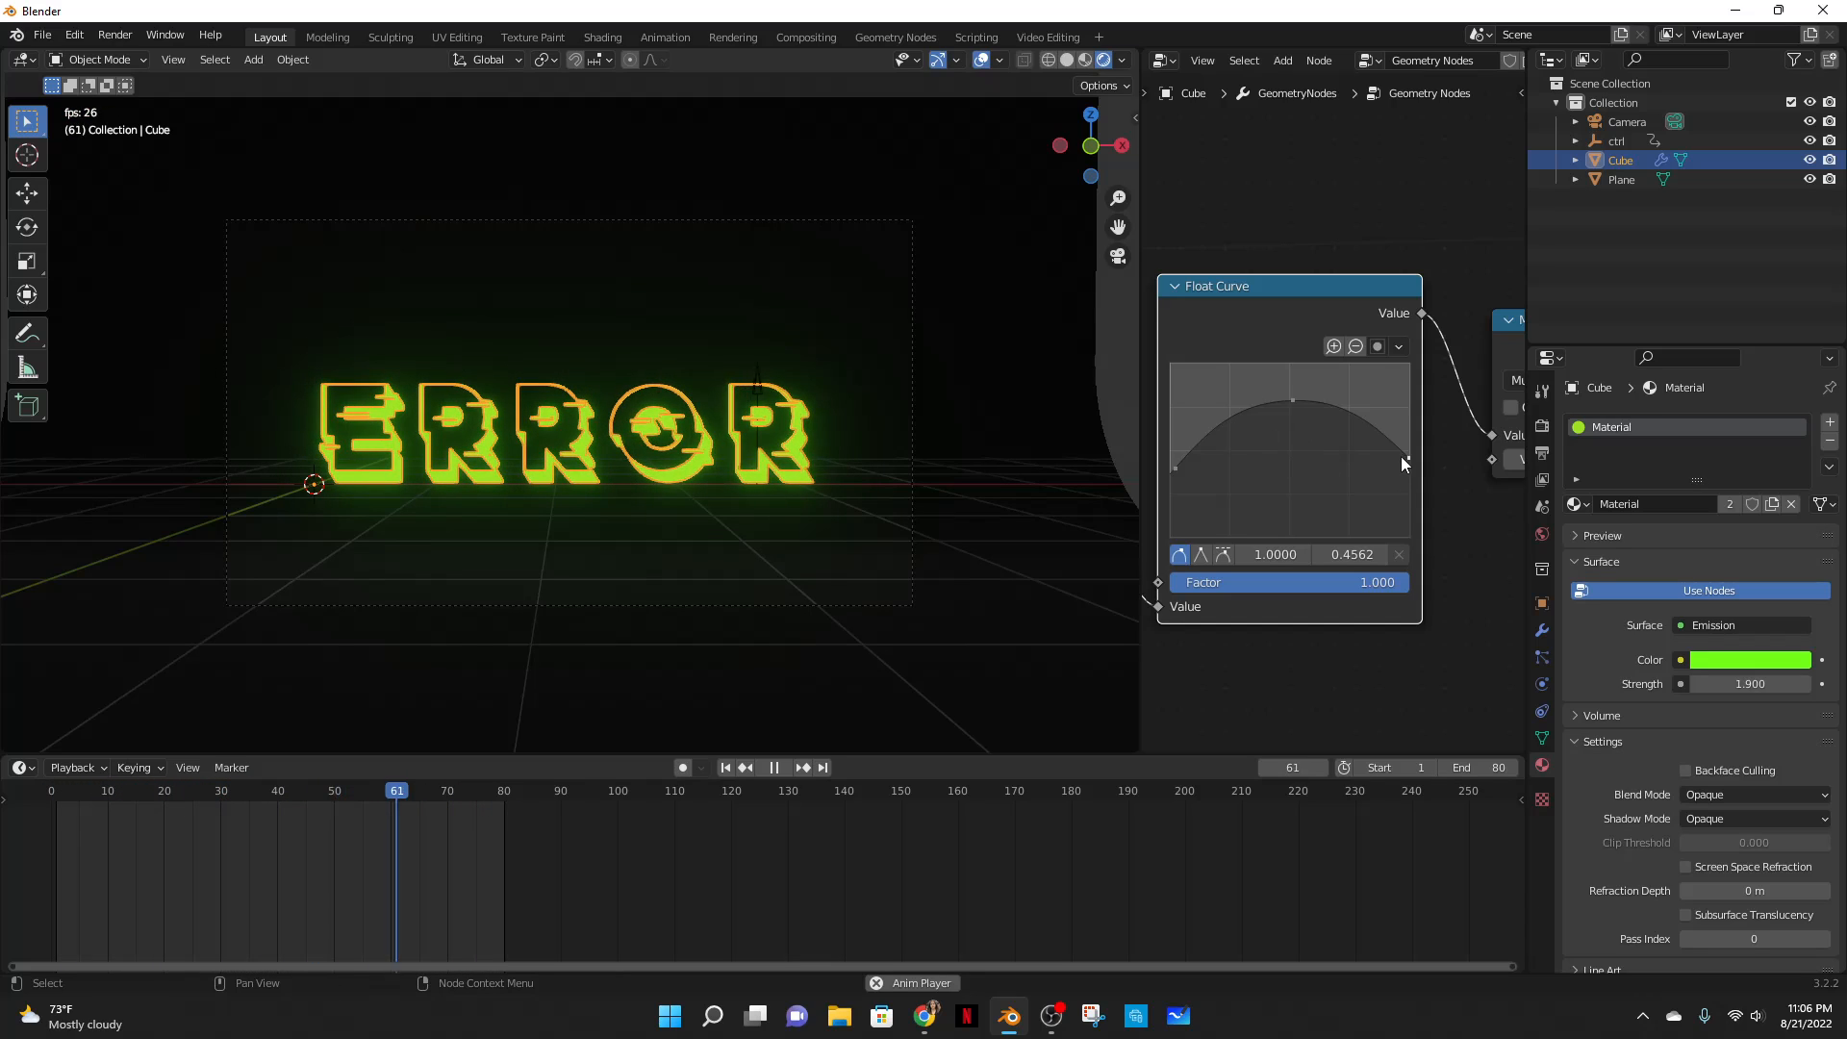
pyautogui.moveTo(1402, 457)
pyautogui.mouseDown()
pyautogui.moveTo(1410, 381)
pyautogui.moveTo(1382, 479)
pyautogui.mouseUp()
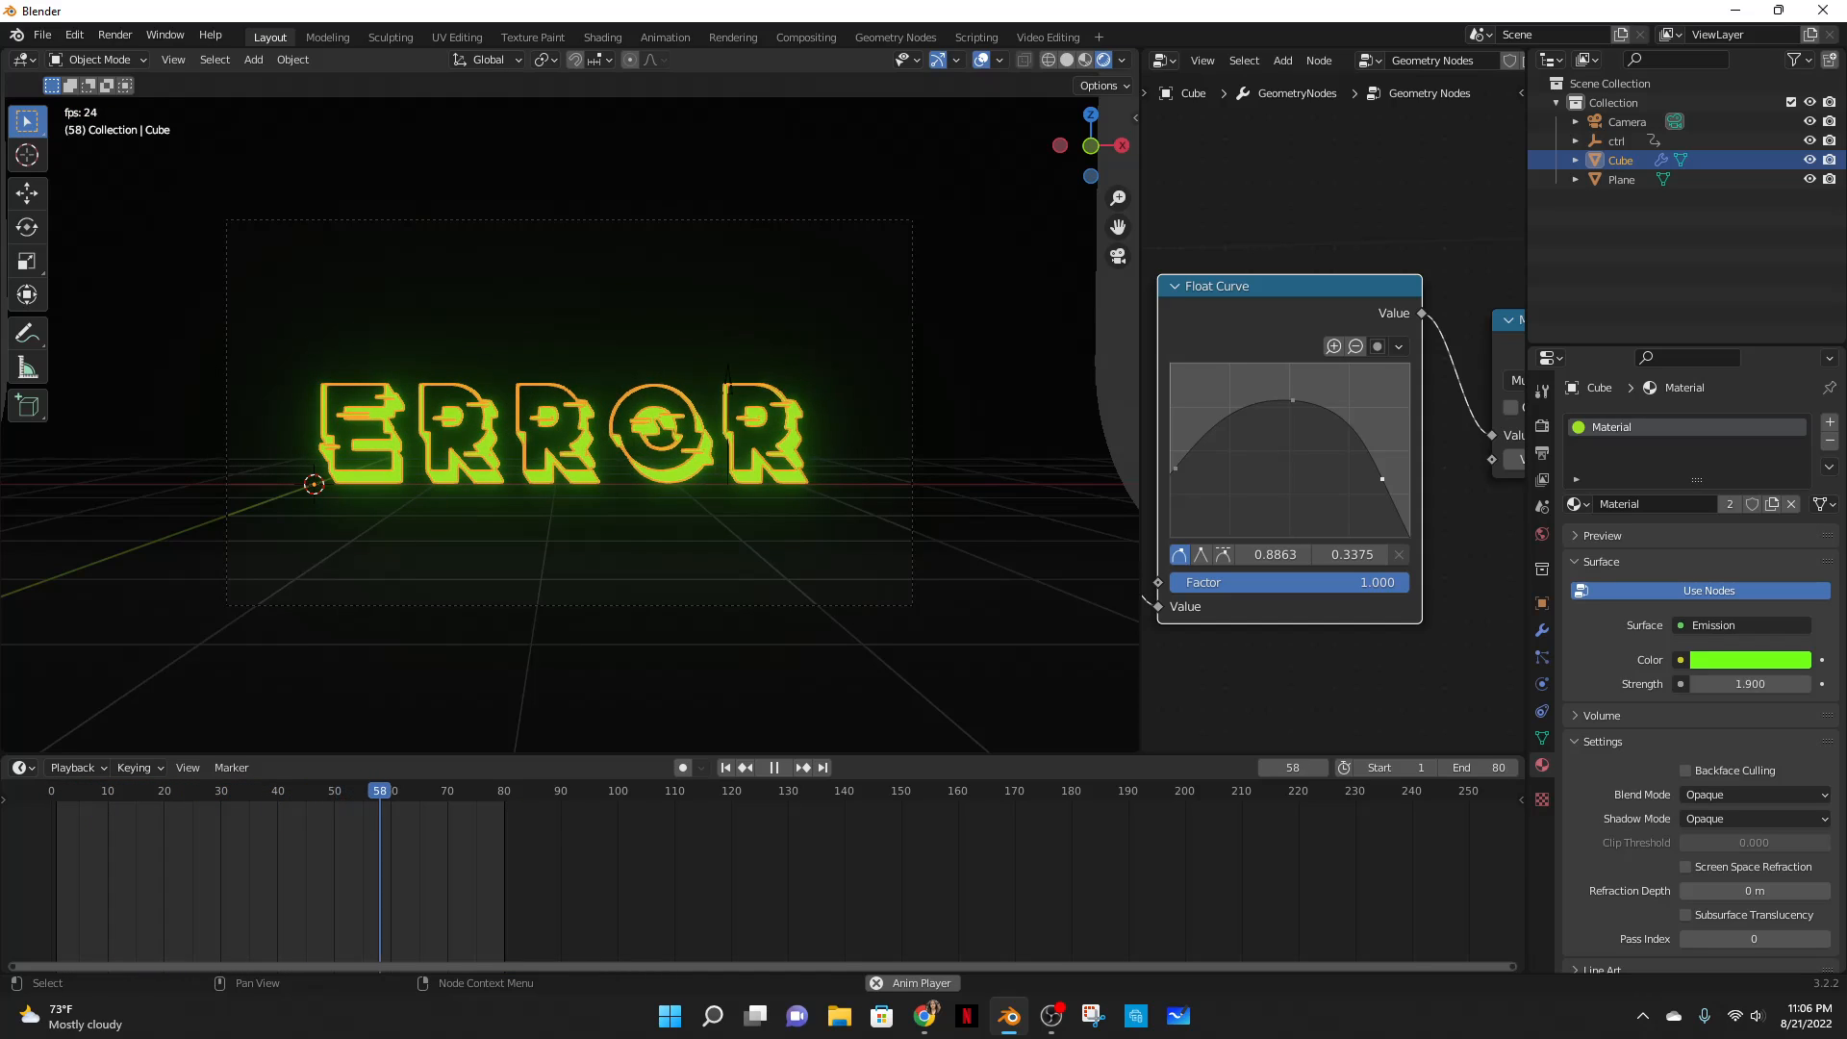
pyautogui.moveTo(1382, 478); pyautogui.dragTo(1390, 454)
pyautogui.moveTo(1175, 469); pyautogui.dragTo(1179, 511)
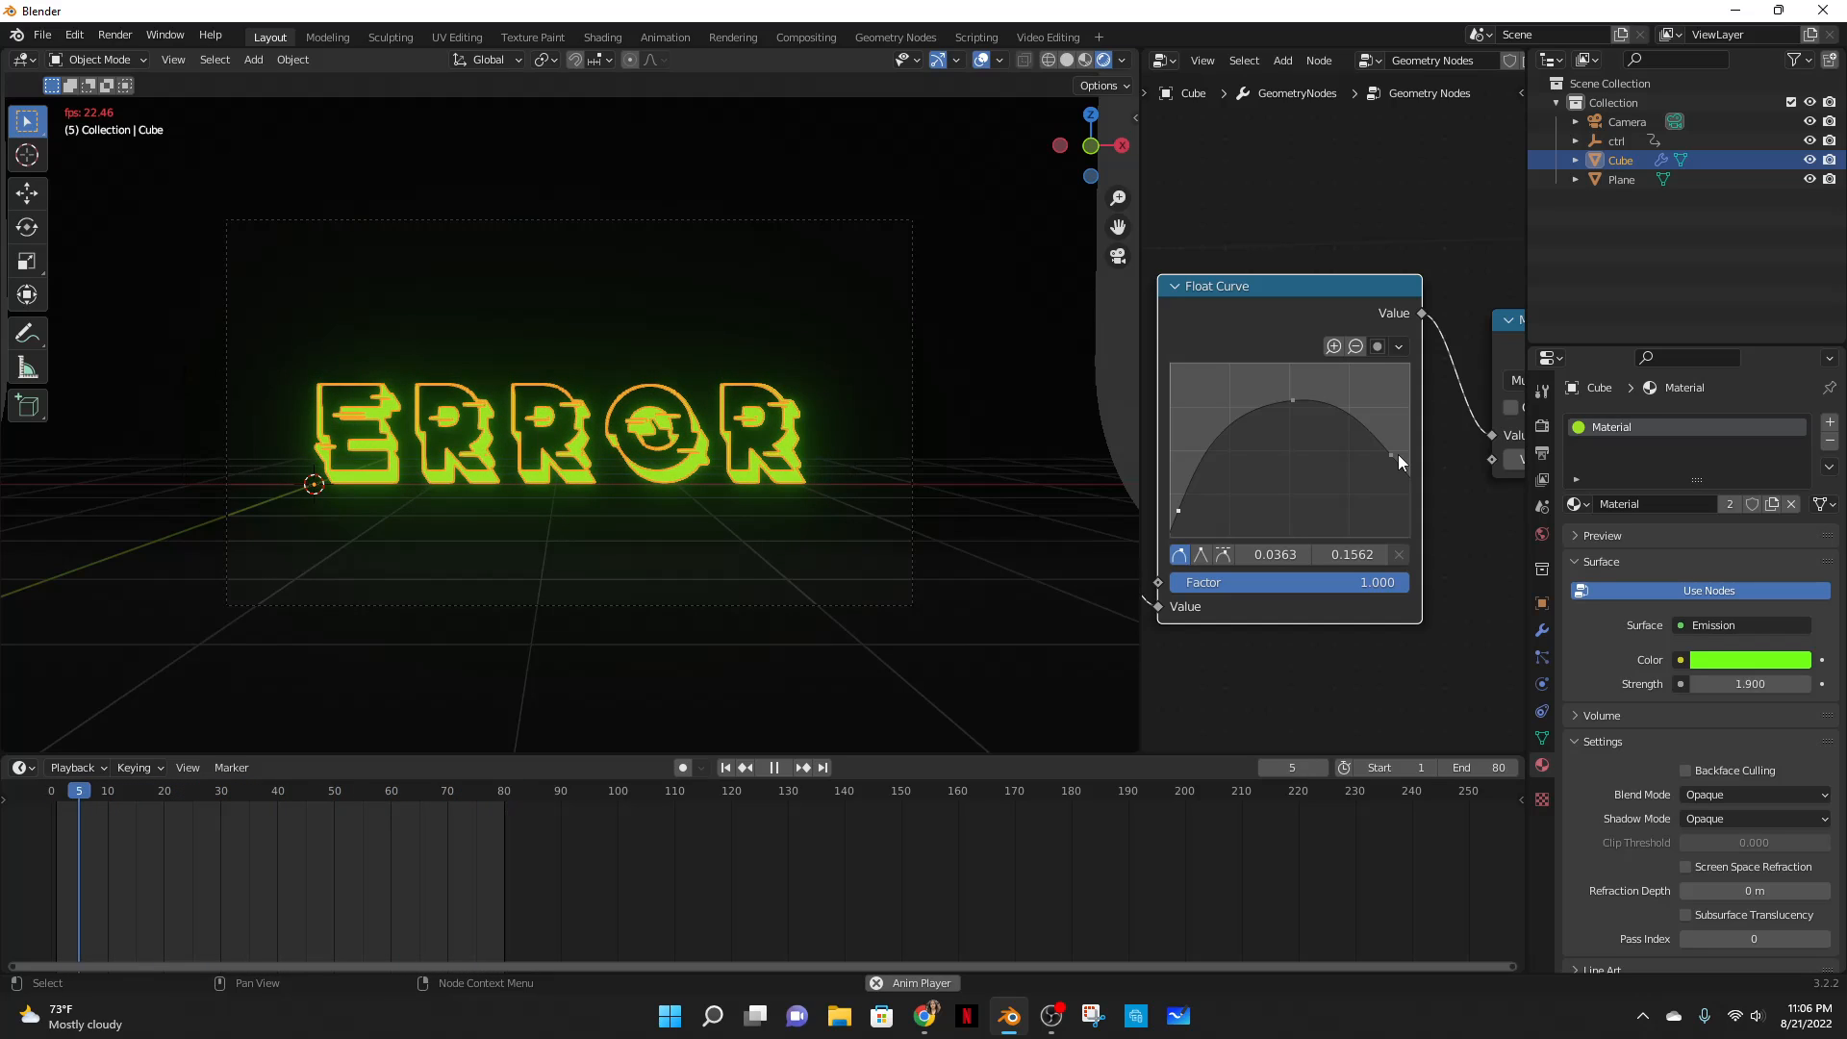
pyautogui.click(1032, 345)
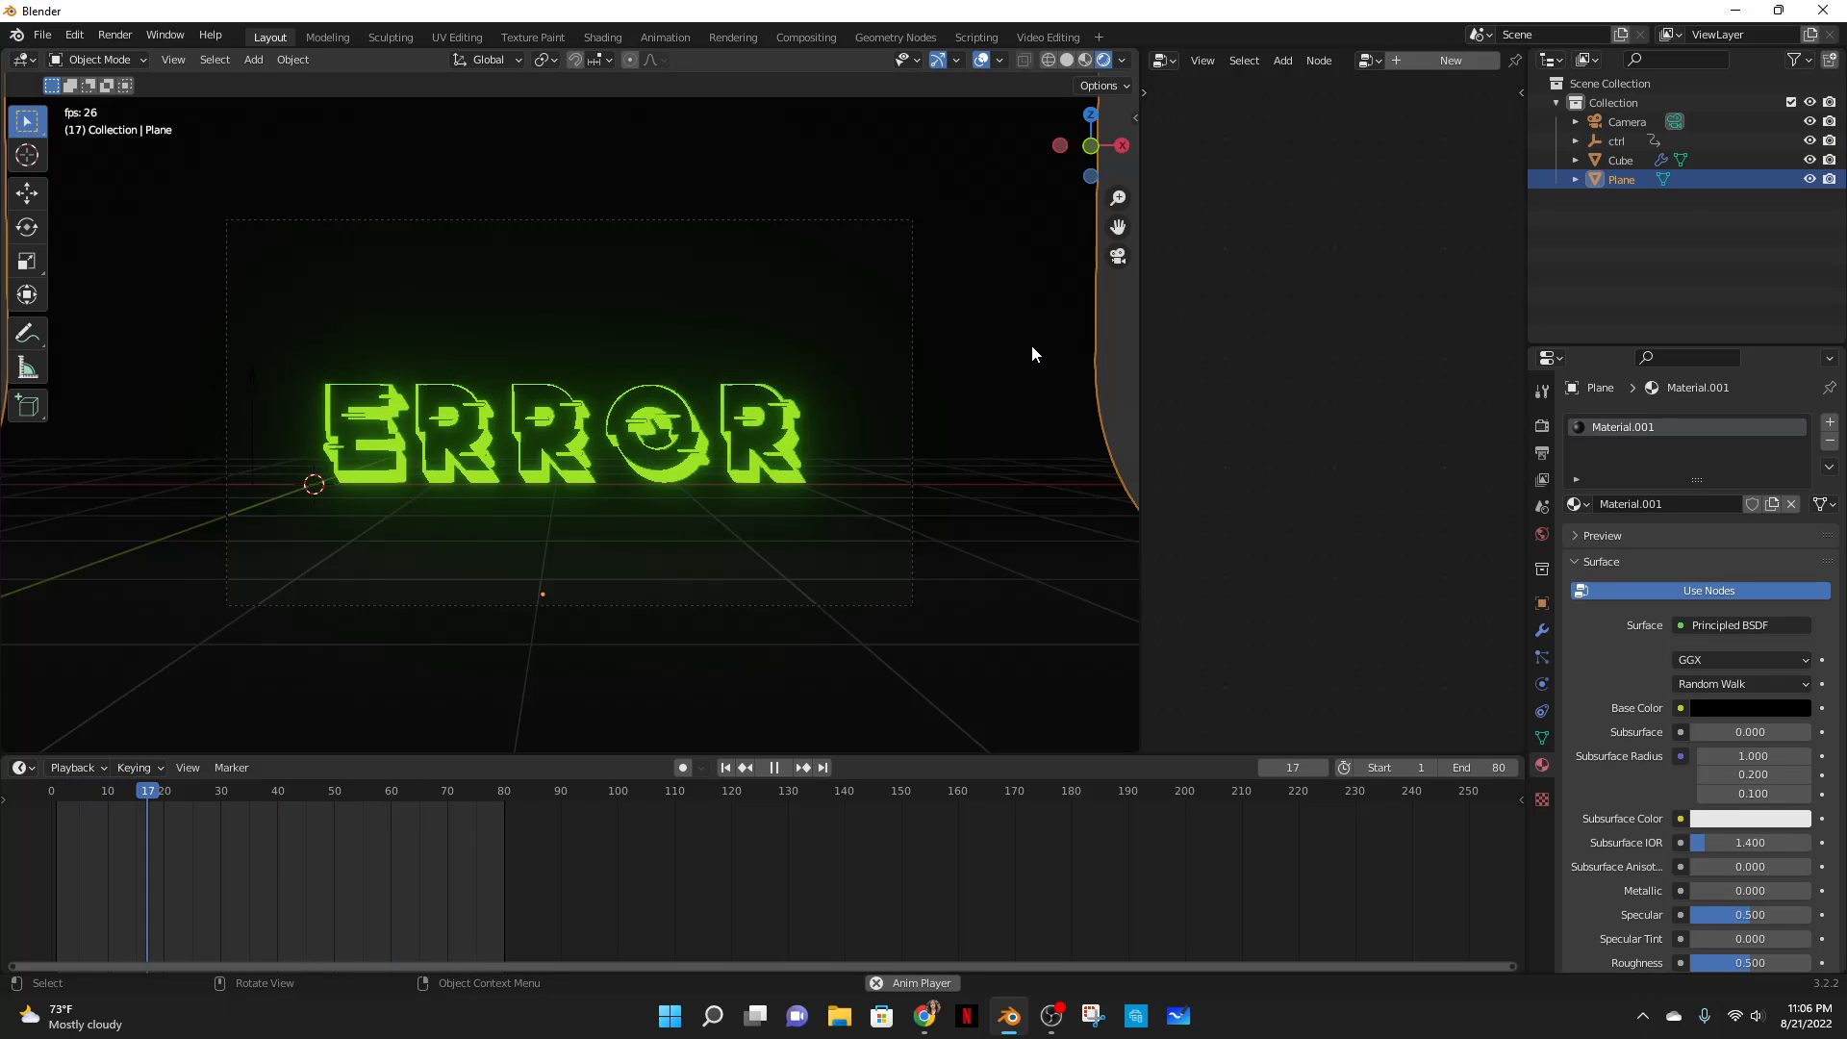
pyautogui.click(758, 433)
pyautogui.moveTo(1045, 1024)
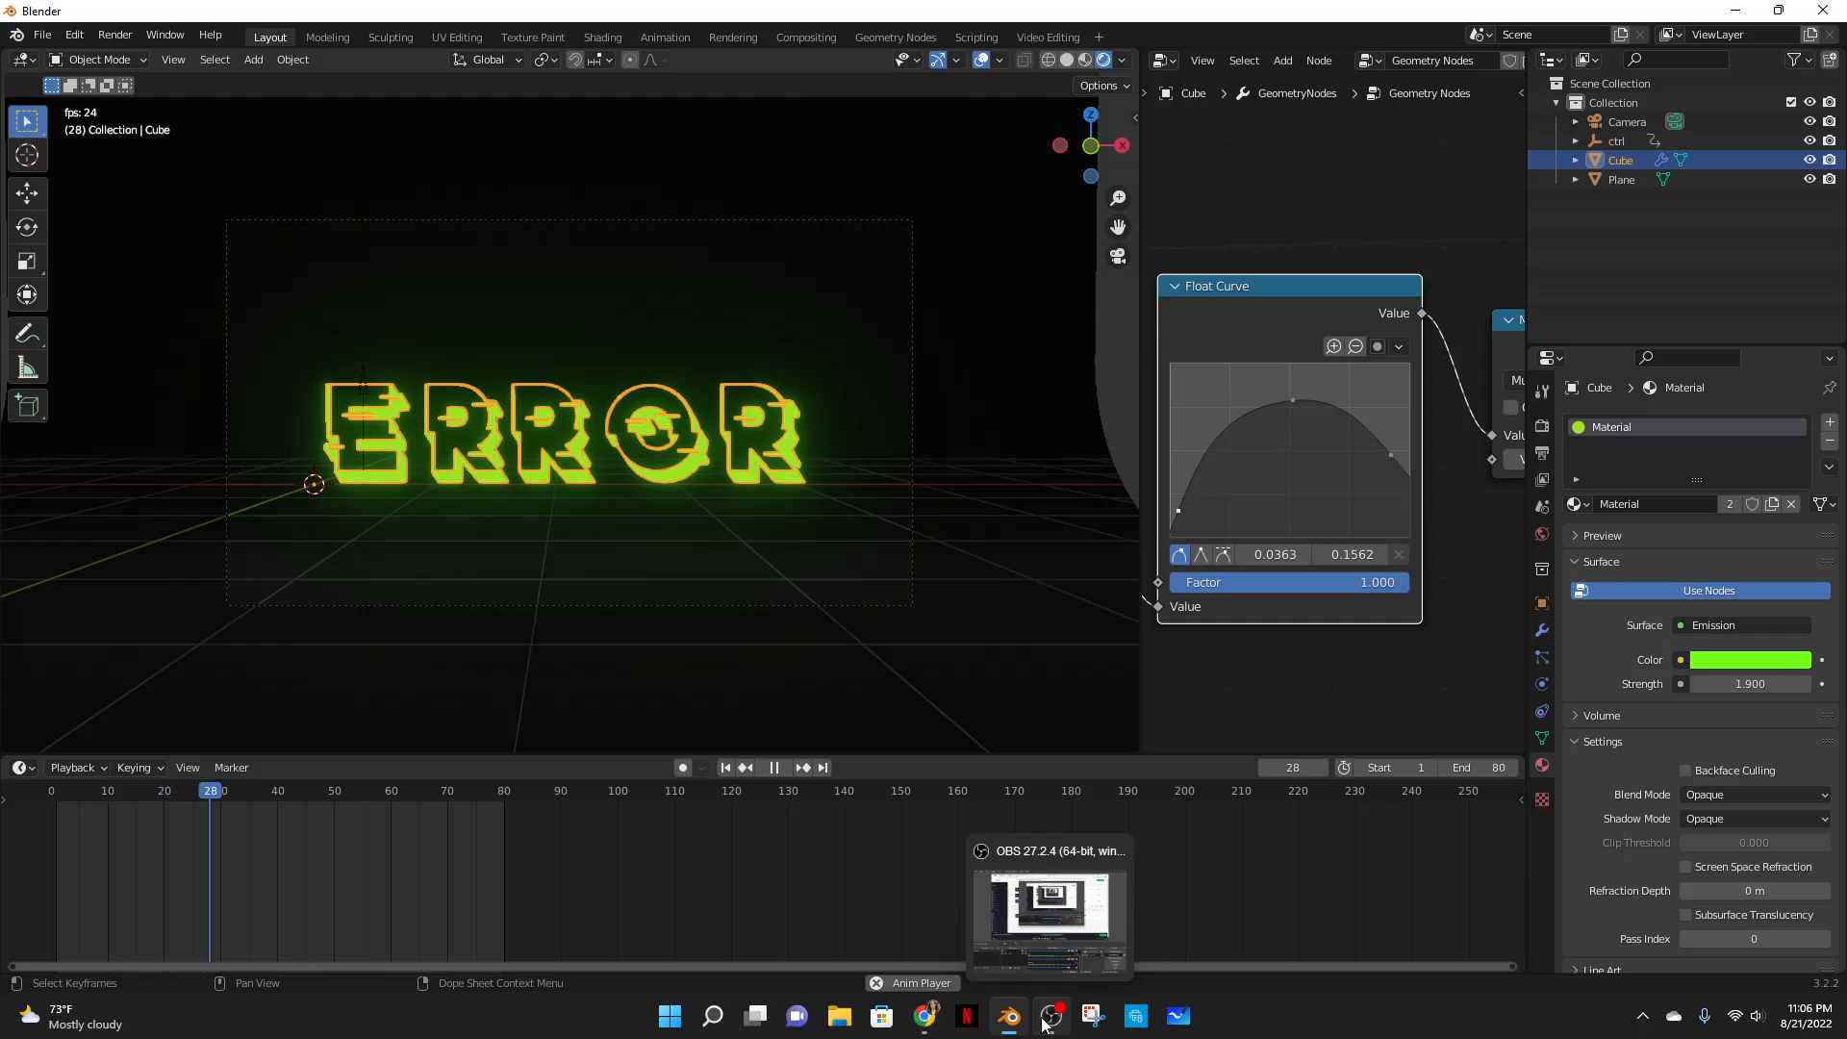
pyautogui.click(1048, 919)
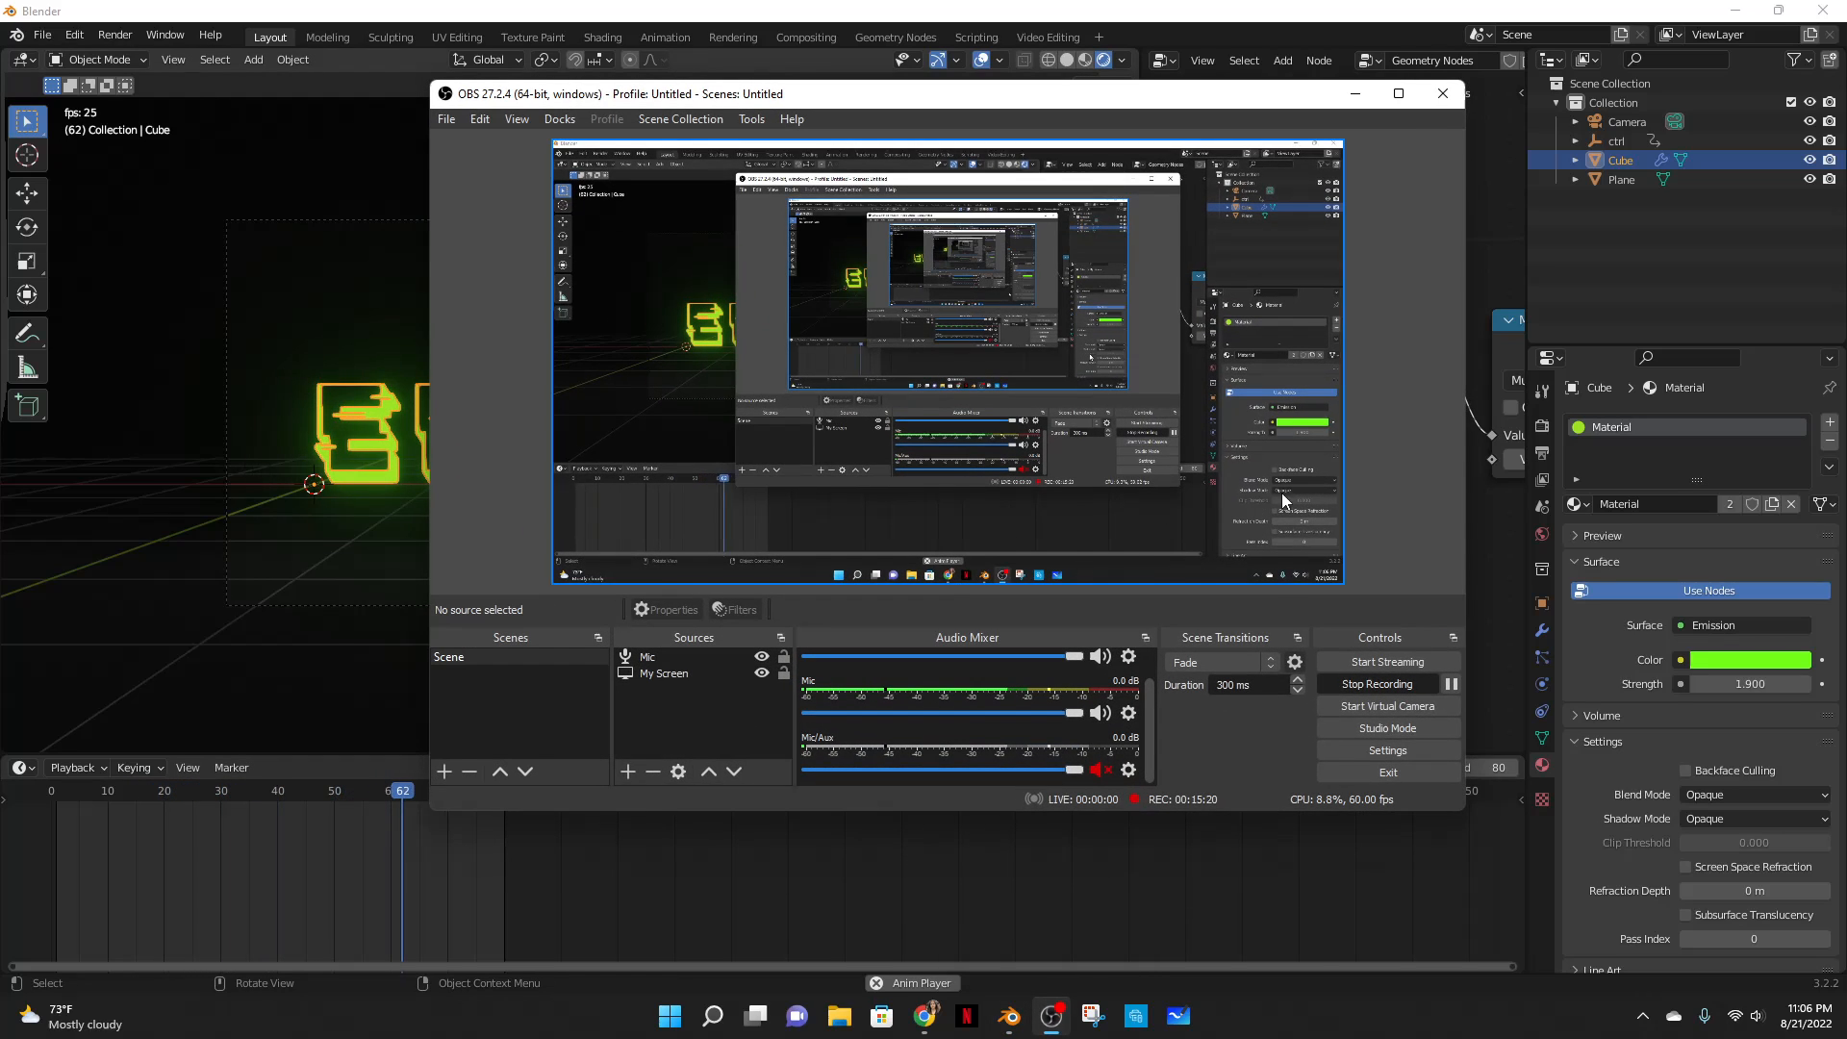
pyautogui.click(1450, 684)
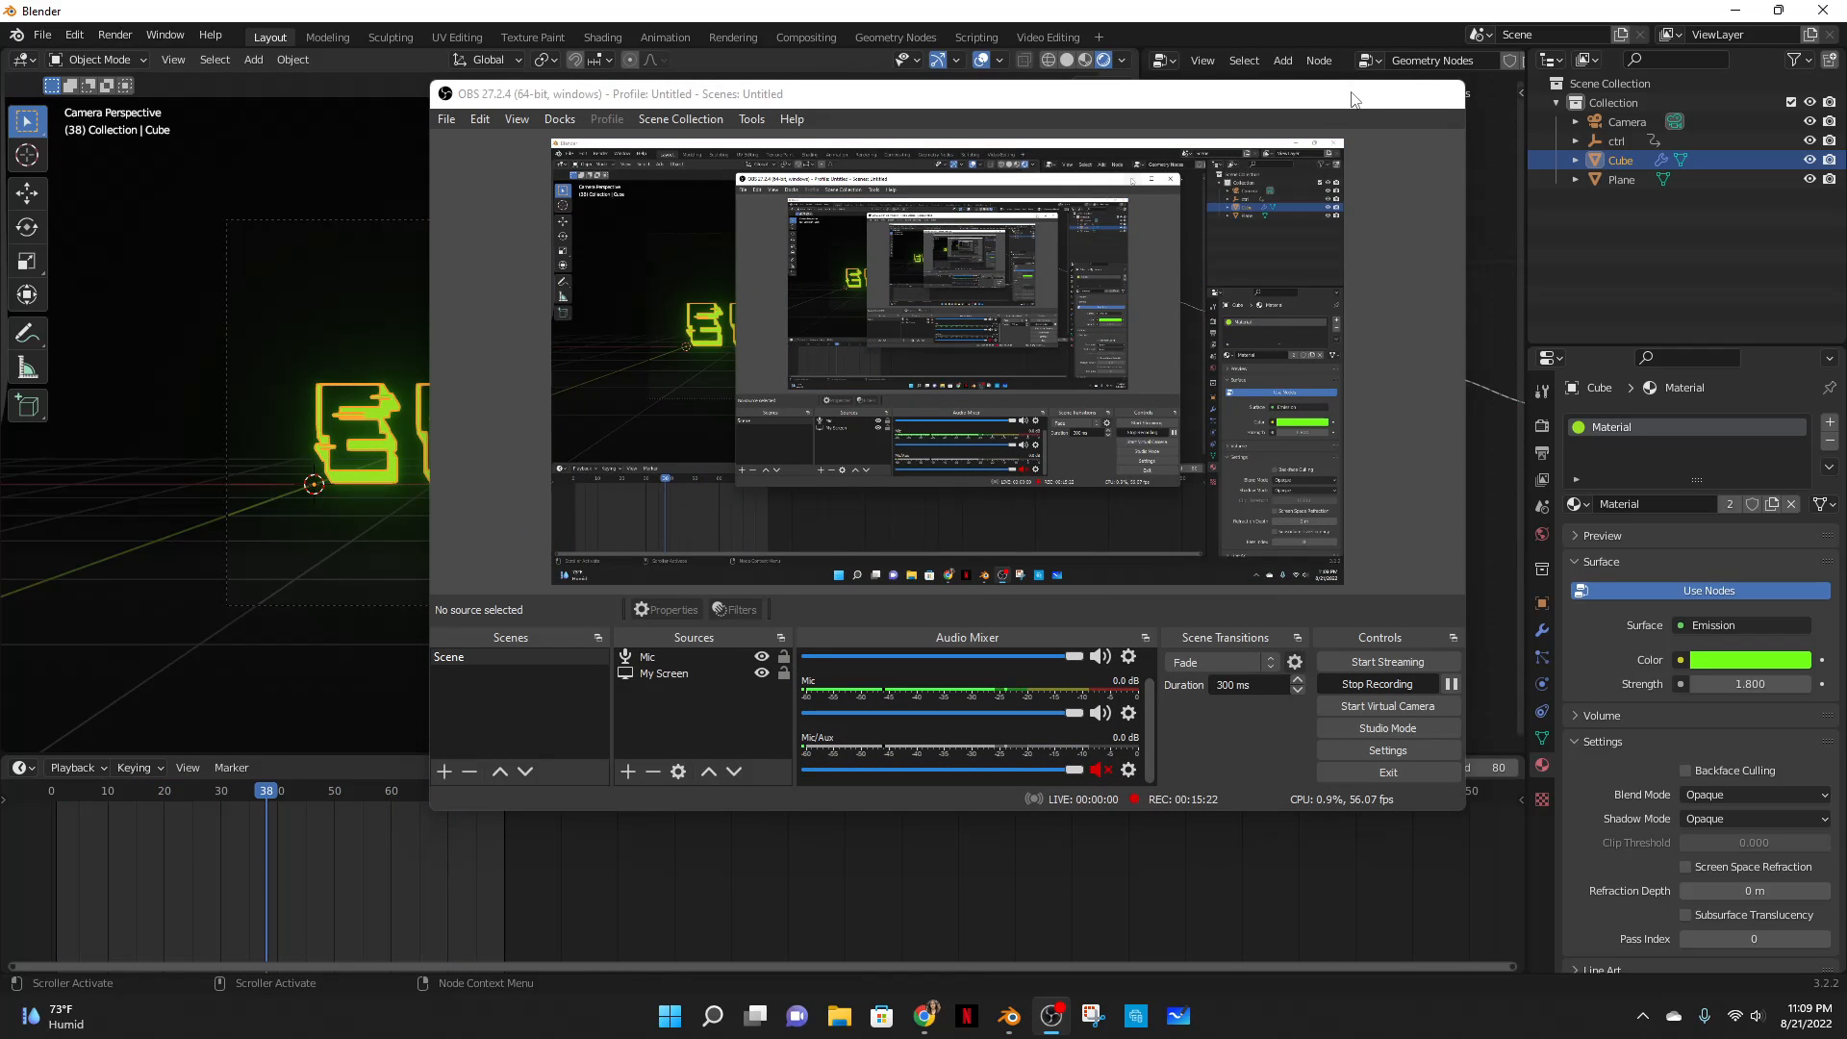
pyautogui.click(1356, 93)
# - Inspect the Float Curve's start, middle and end point coordinates and the value of the Multiply node beside it
pyautogui.scroll(3, 1251, 558)
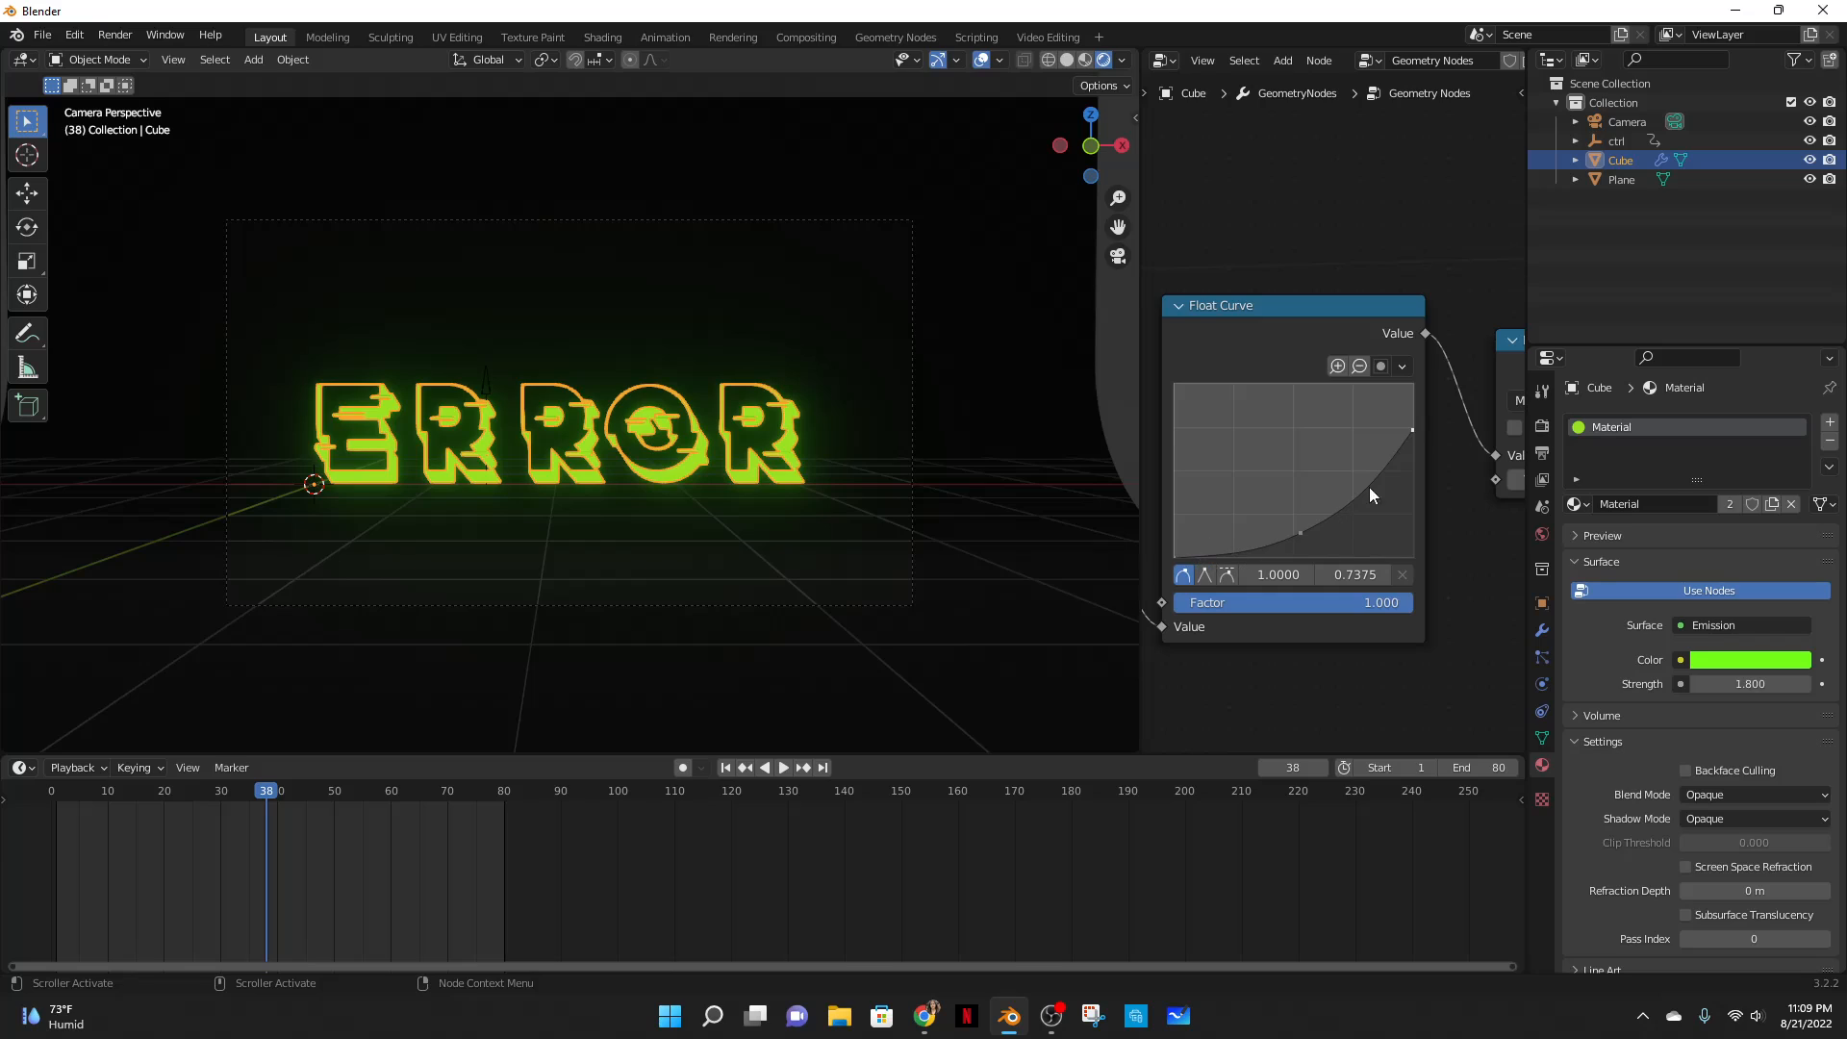
pyautogui.click(1174, 556)
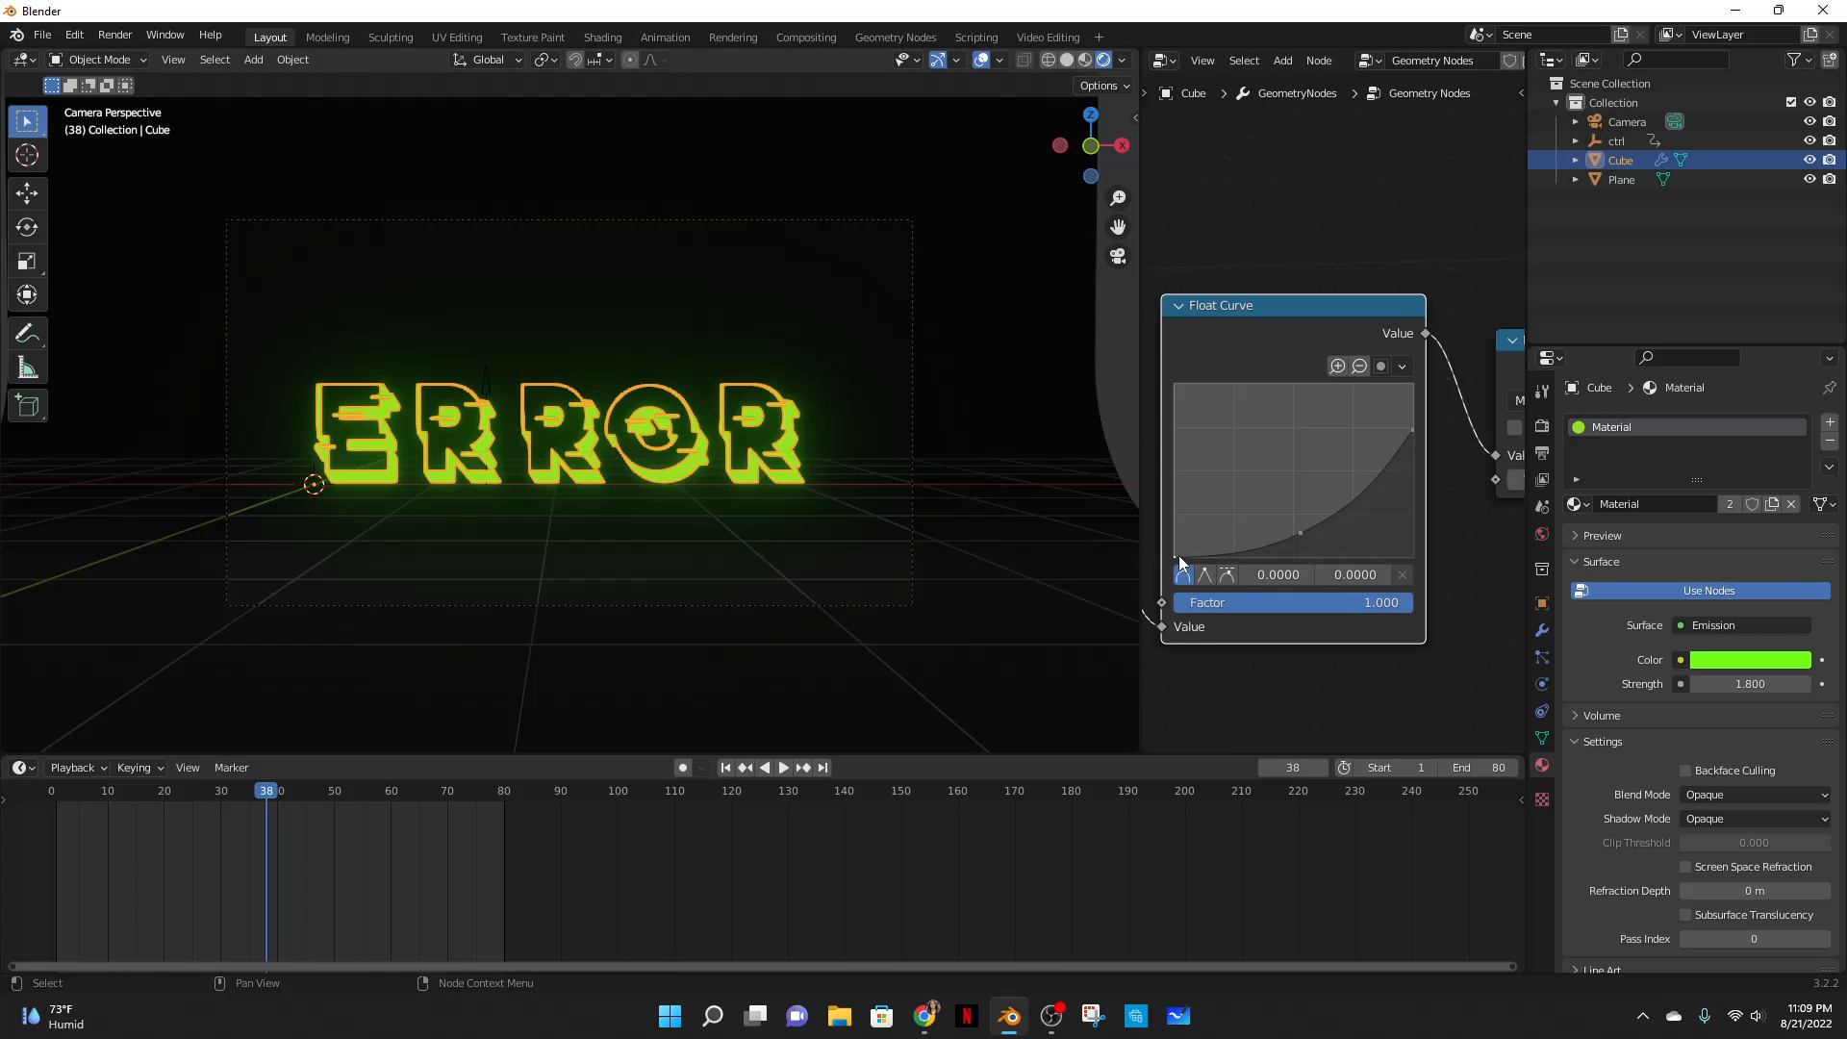
pyautogui.click(1300, 534)
pyautogui.scroll(1, 1352, 585)
pyautogui.scroll(1, 1352, 588)
pyautogui.moveTo(1404, 644); pyautogui.dragTo(1425, 587, button='middle')
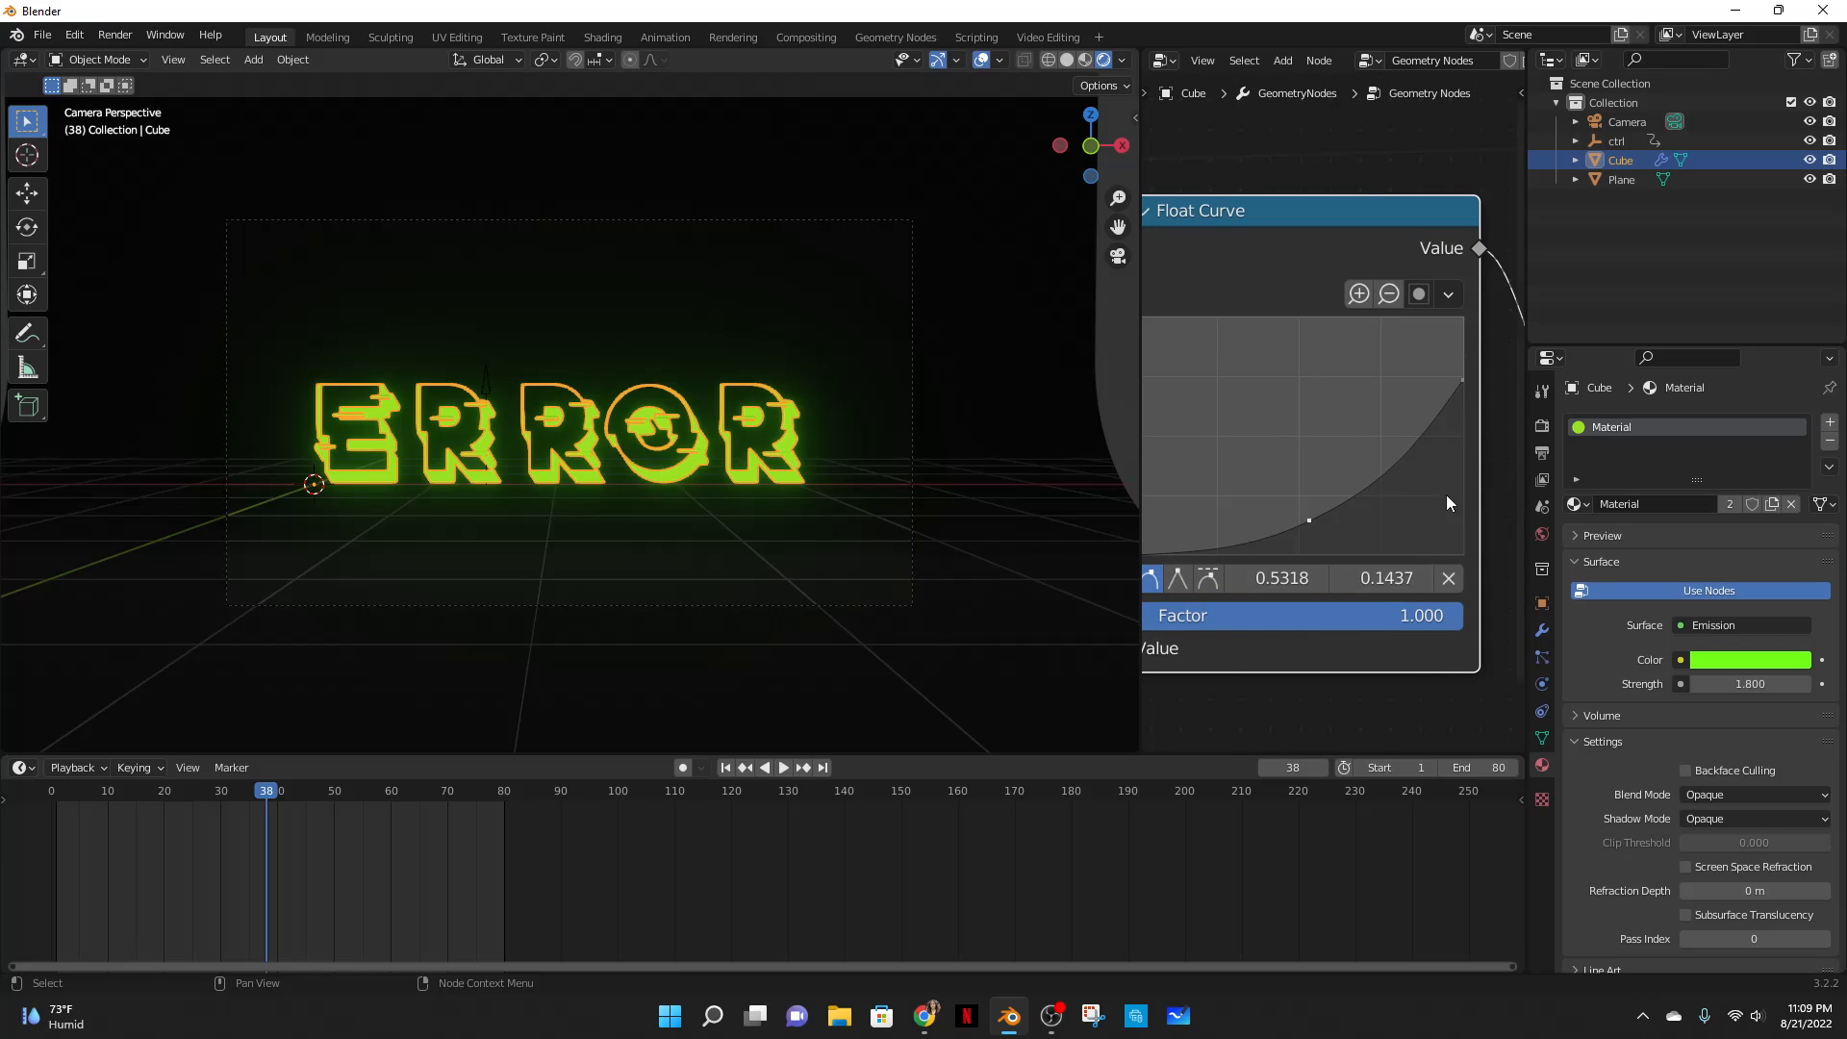
pyautogui.click(1460, 383)
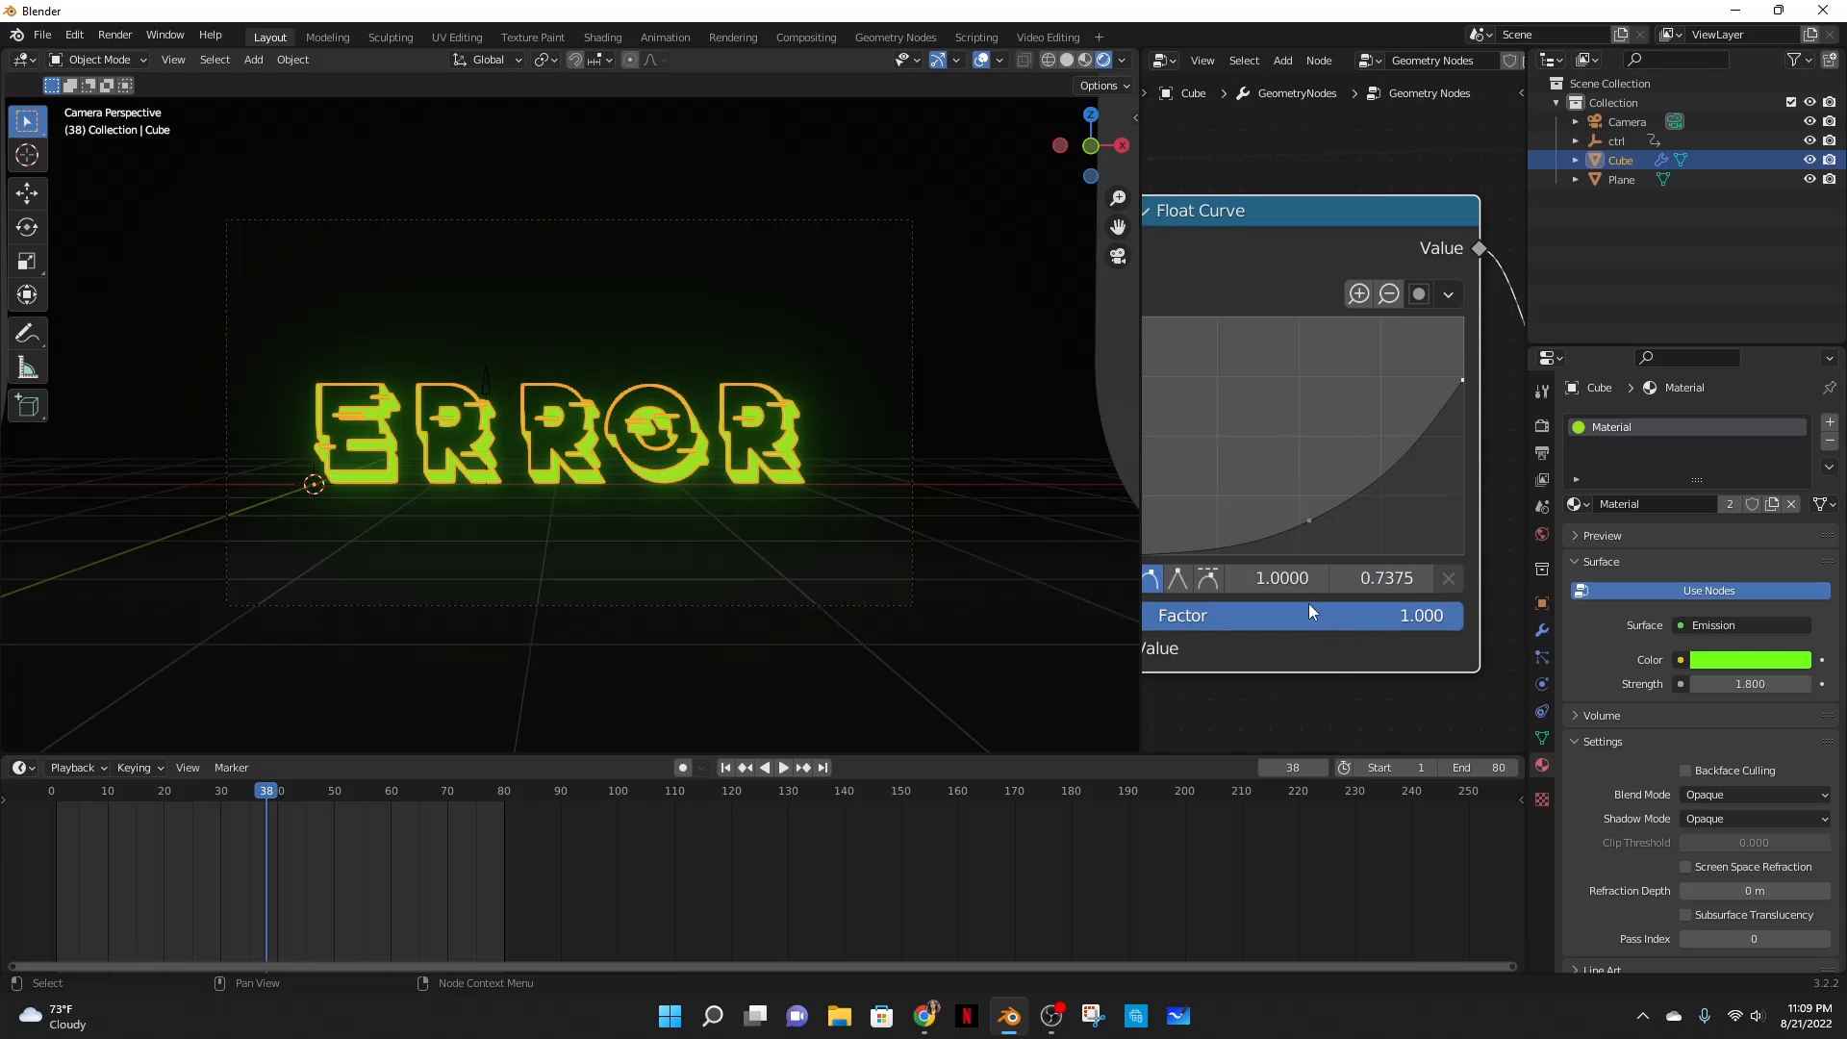
pyautogui.moveTo(1498, 470); pyautogui.dragTo(1050, 558, button='middle')
pyautogui.moveTo(1320, 611); pyautogui.dragTo(1396, 613, button='middle')
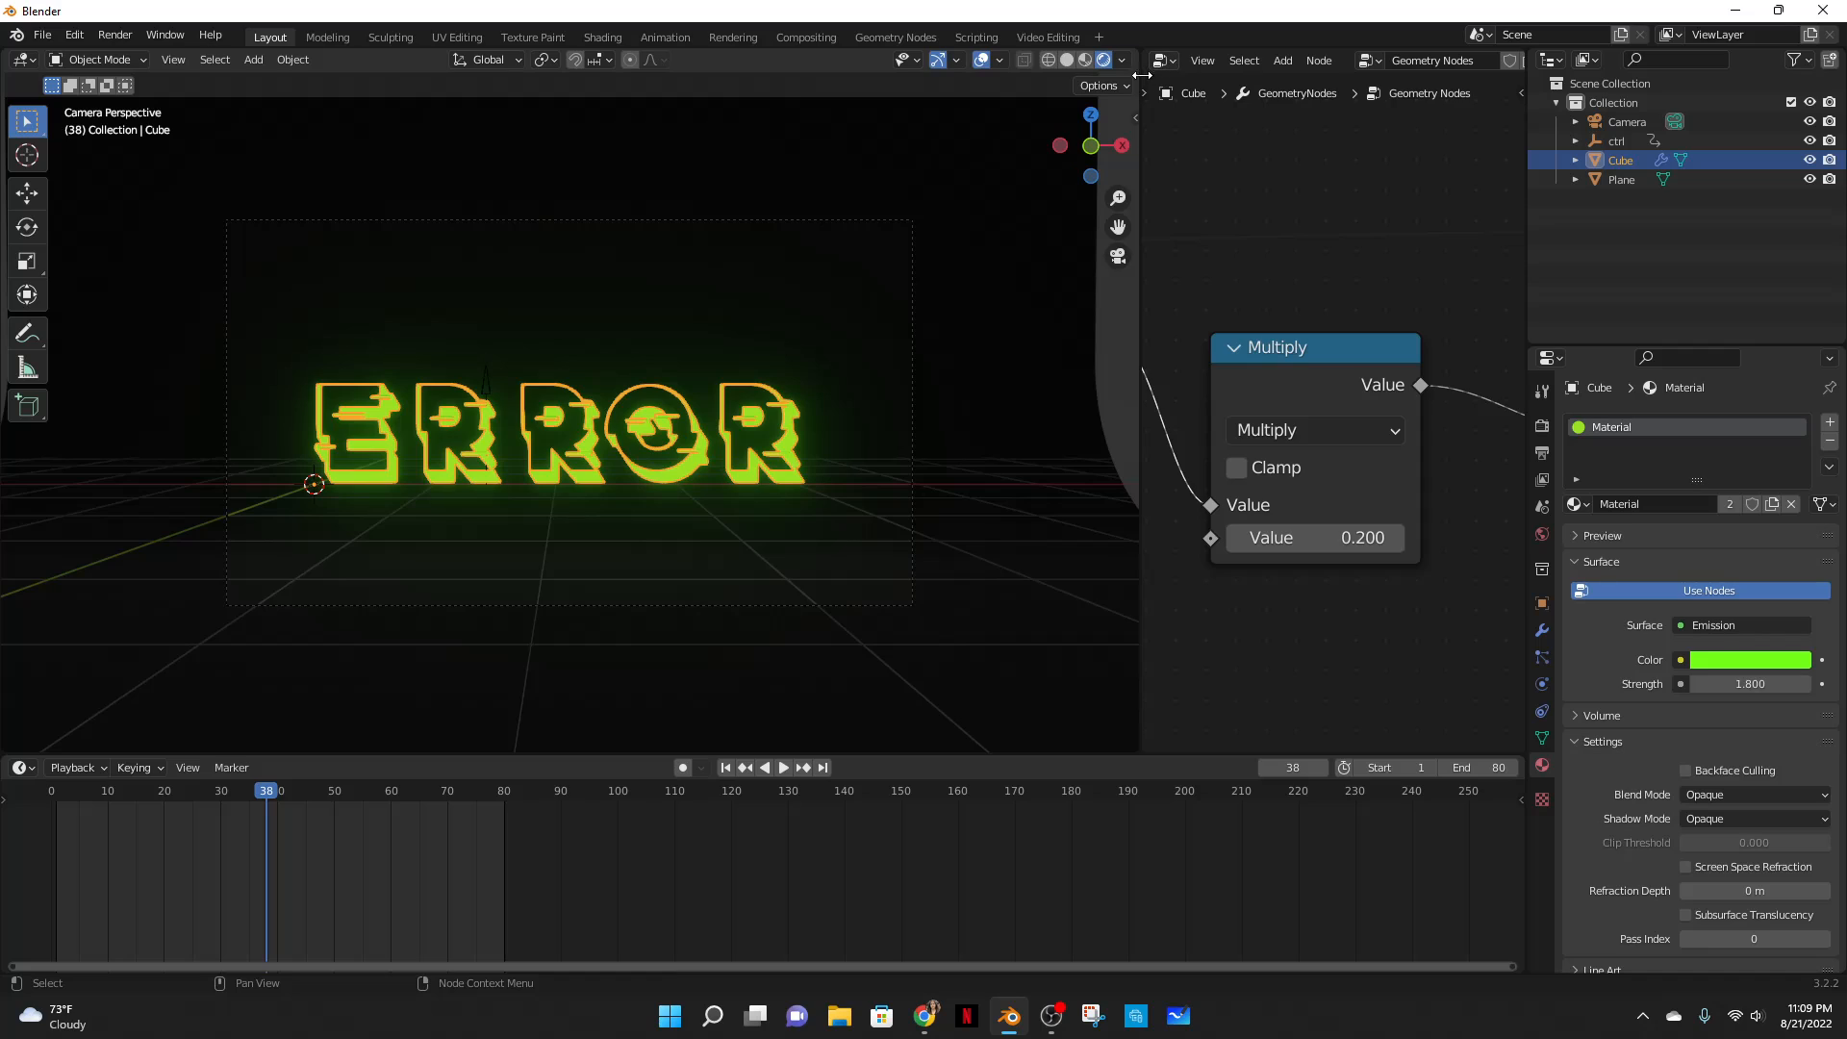
# - Widen the 3D viewport over the node editor and scrub the timeline to frame 3 before settling on frame 15
pyautogui.moveTo(1141, 75); pyautogui.dragTo(1374, 75)
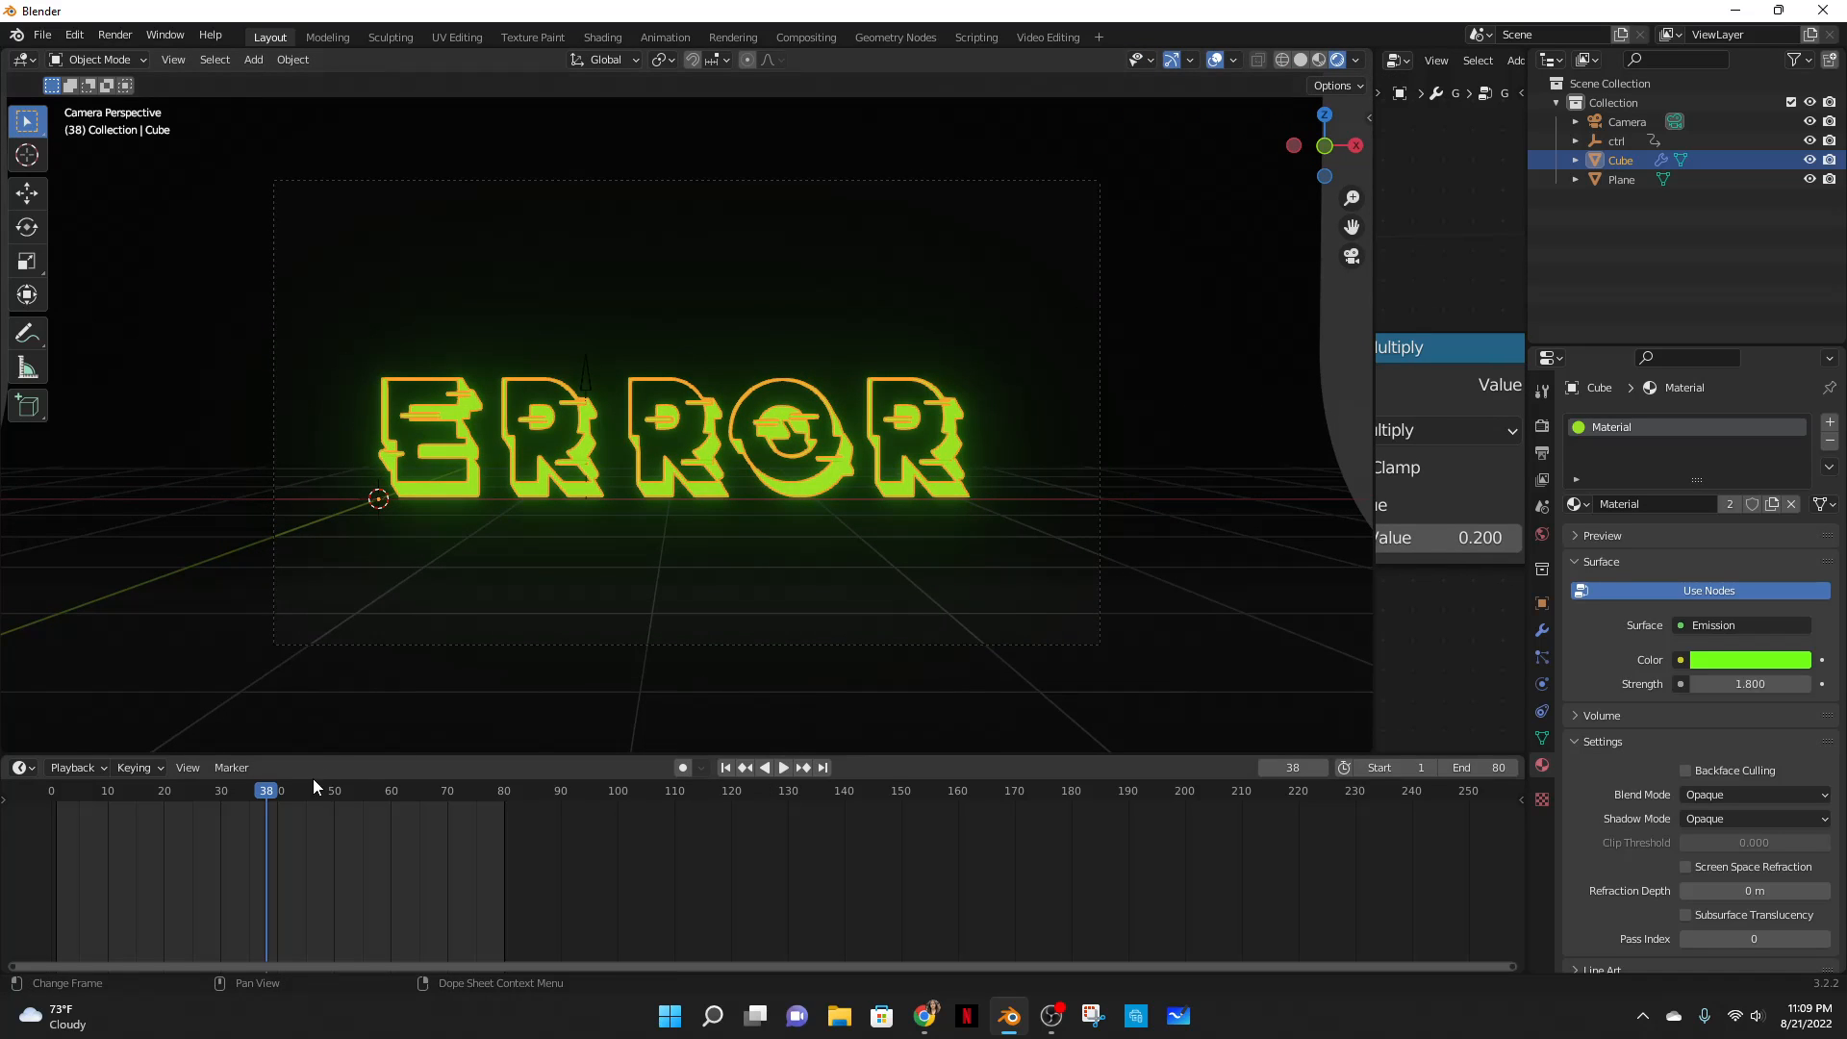
pyautogui.moveTo(205, 791); pyautogui.dragTo(68, 792)
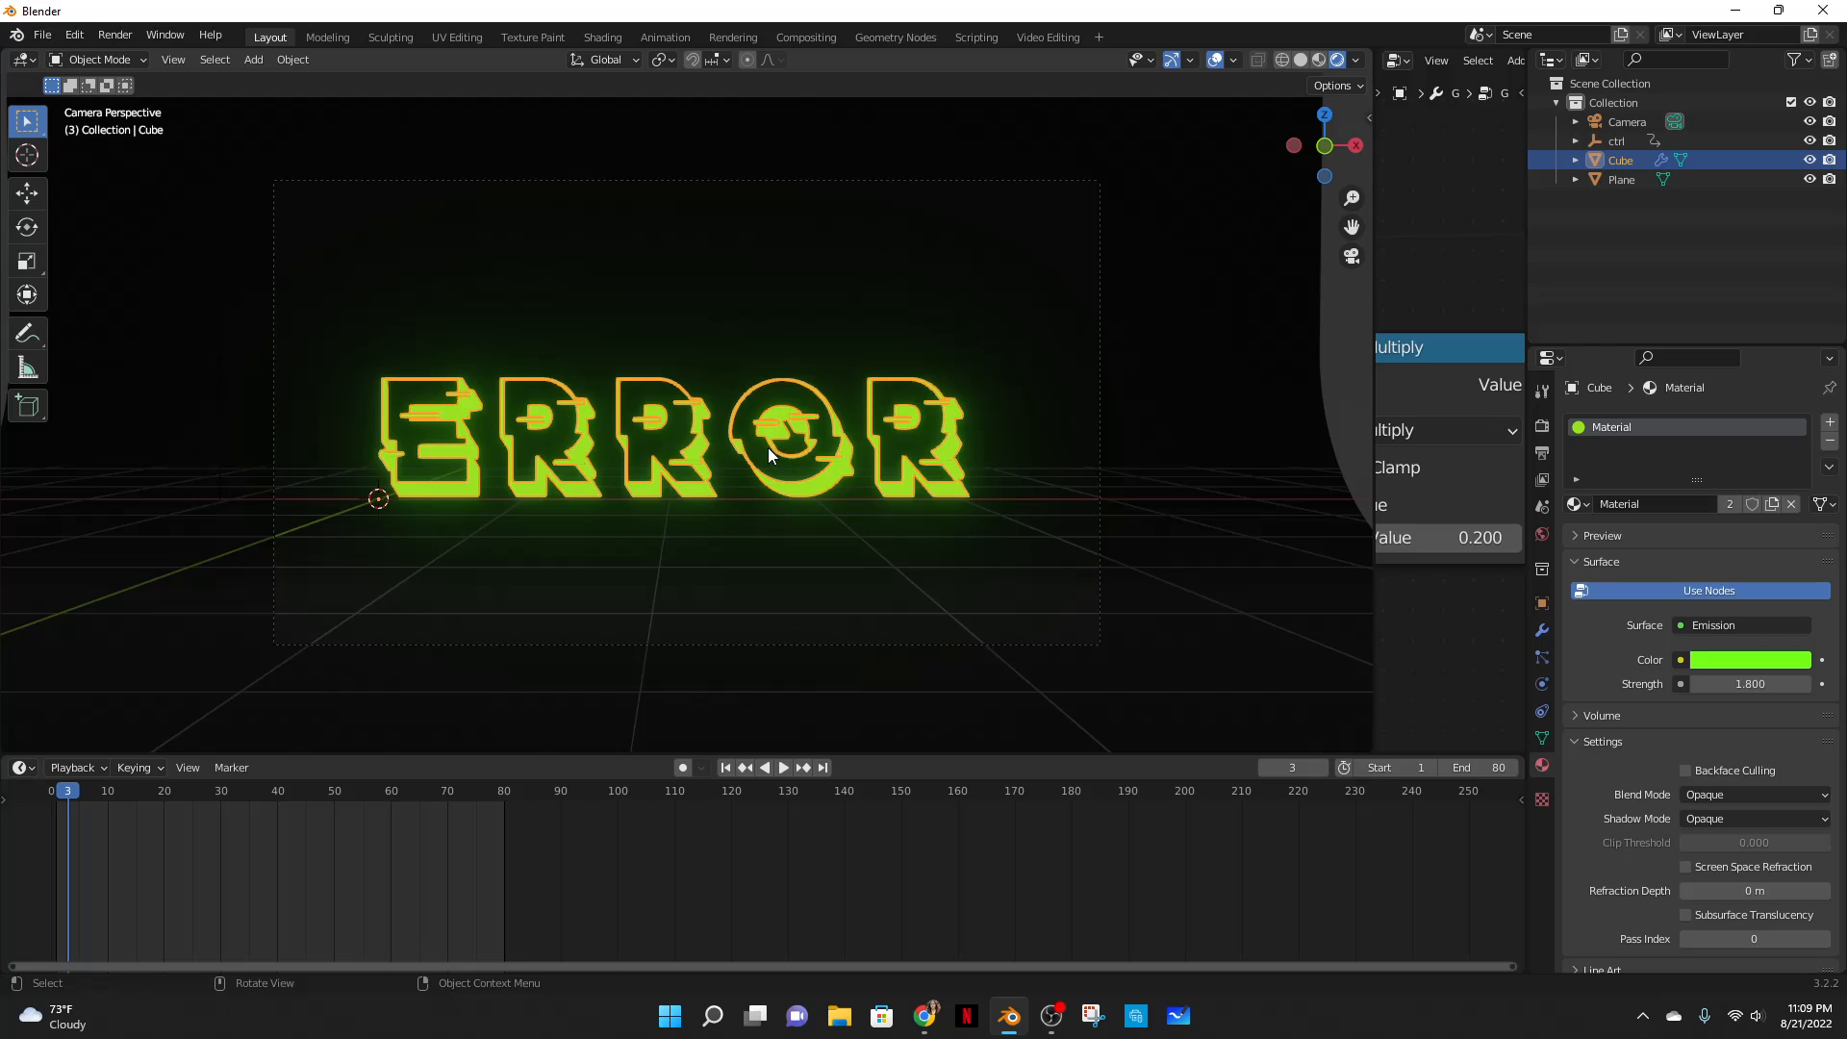
pyautogui.moveTo(136, 794); pyautogui.dragTo(135, 799)
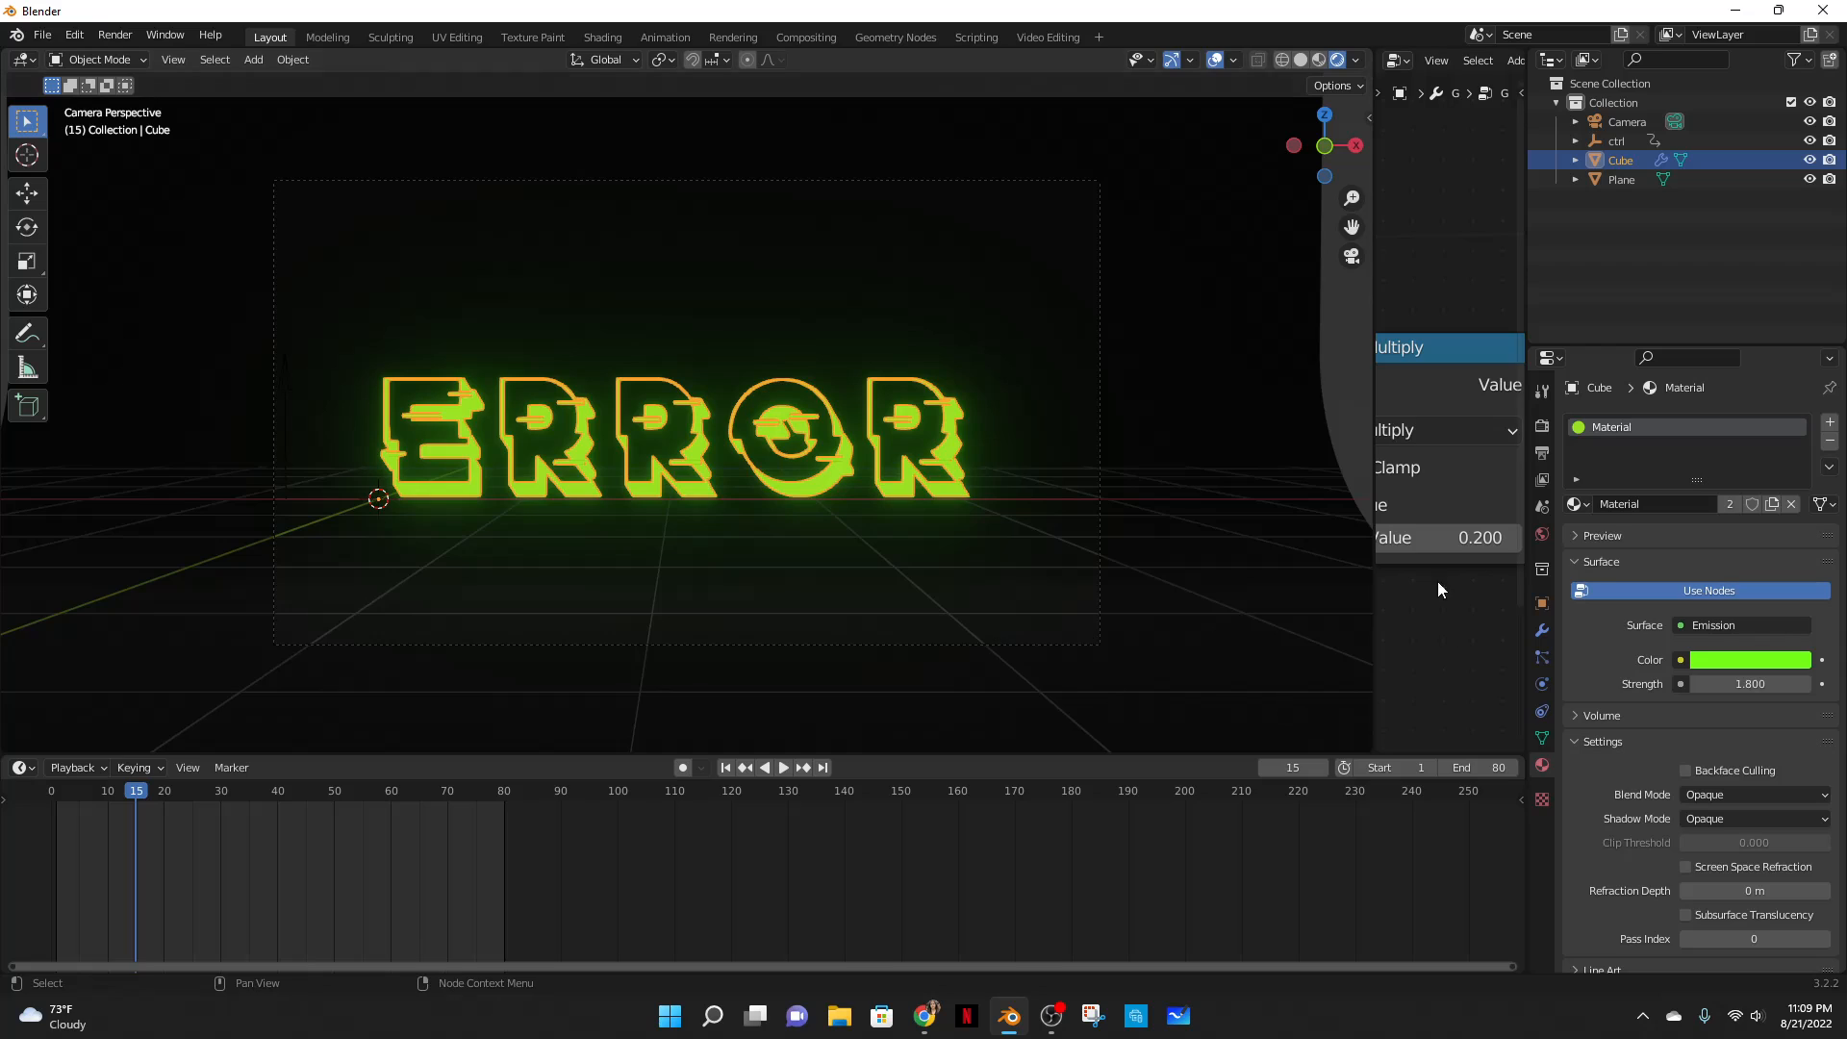
pyautogui.scroll(-2, 1606, 684)
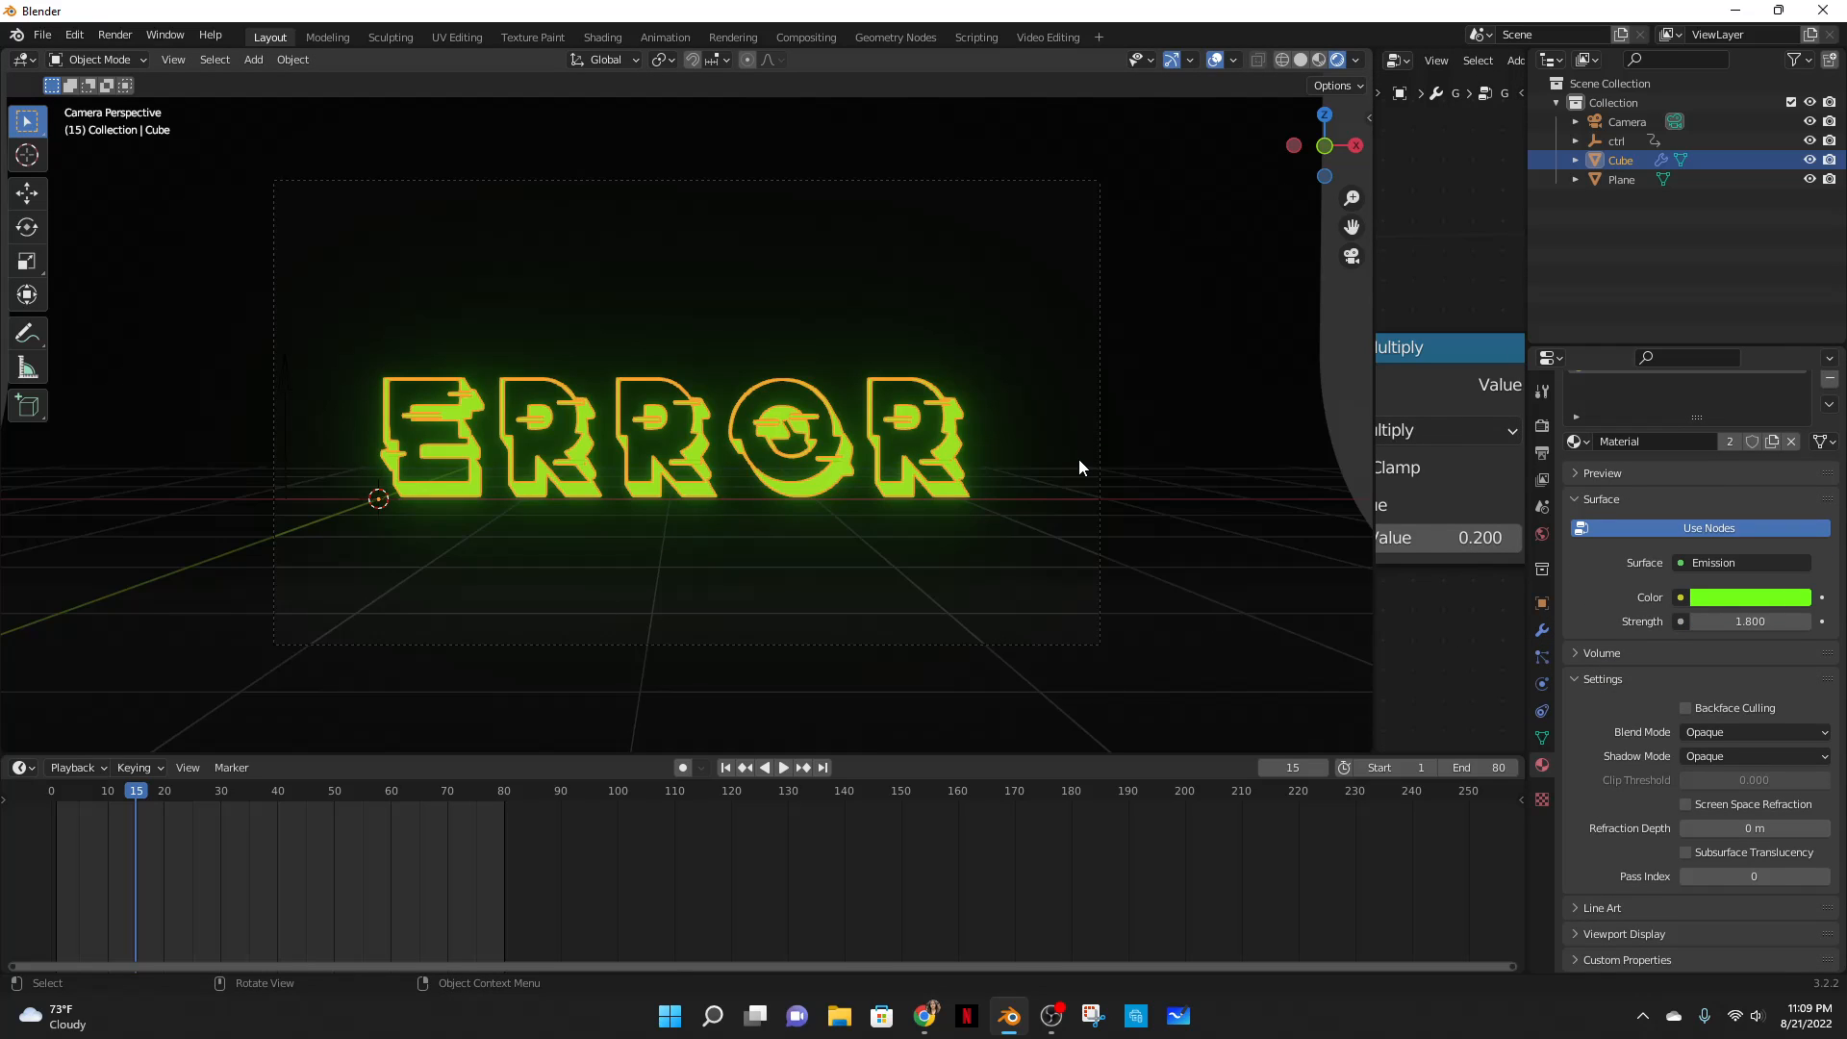
# - Bring up the keyframe options without inserting one, and hide the ERROR text in the viewport before unhiding it
pyautogui.press('i')
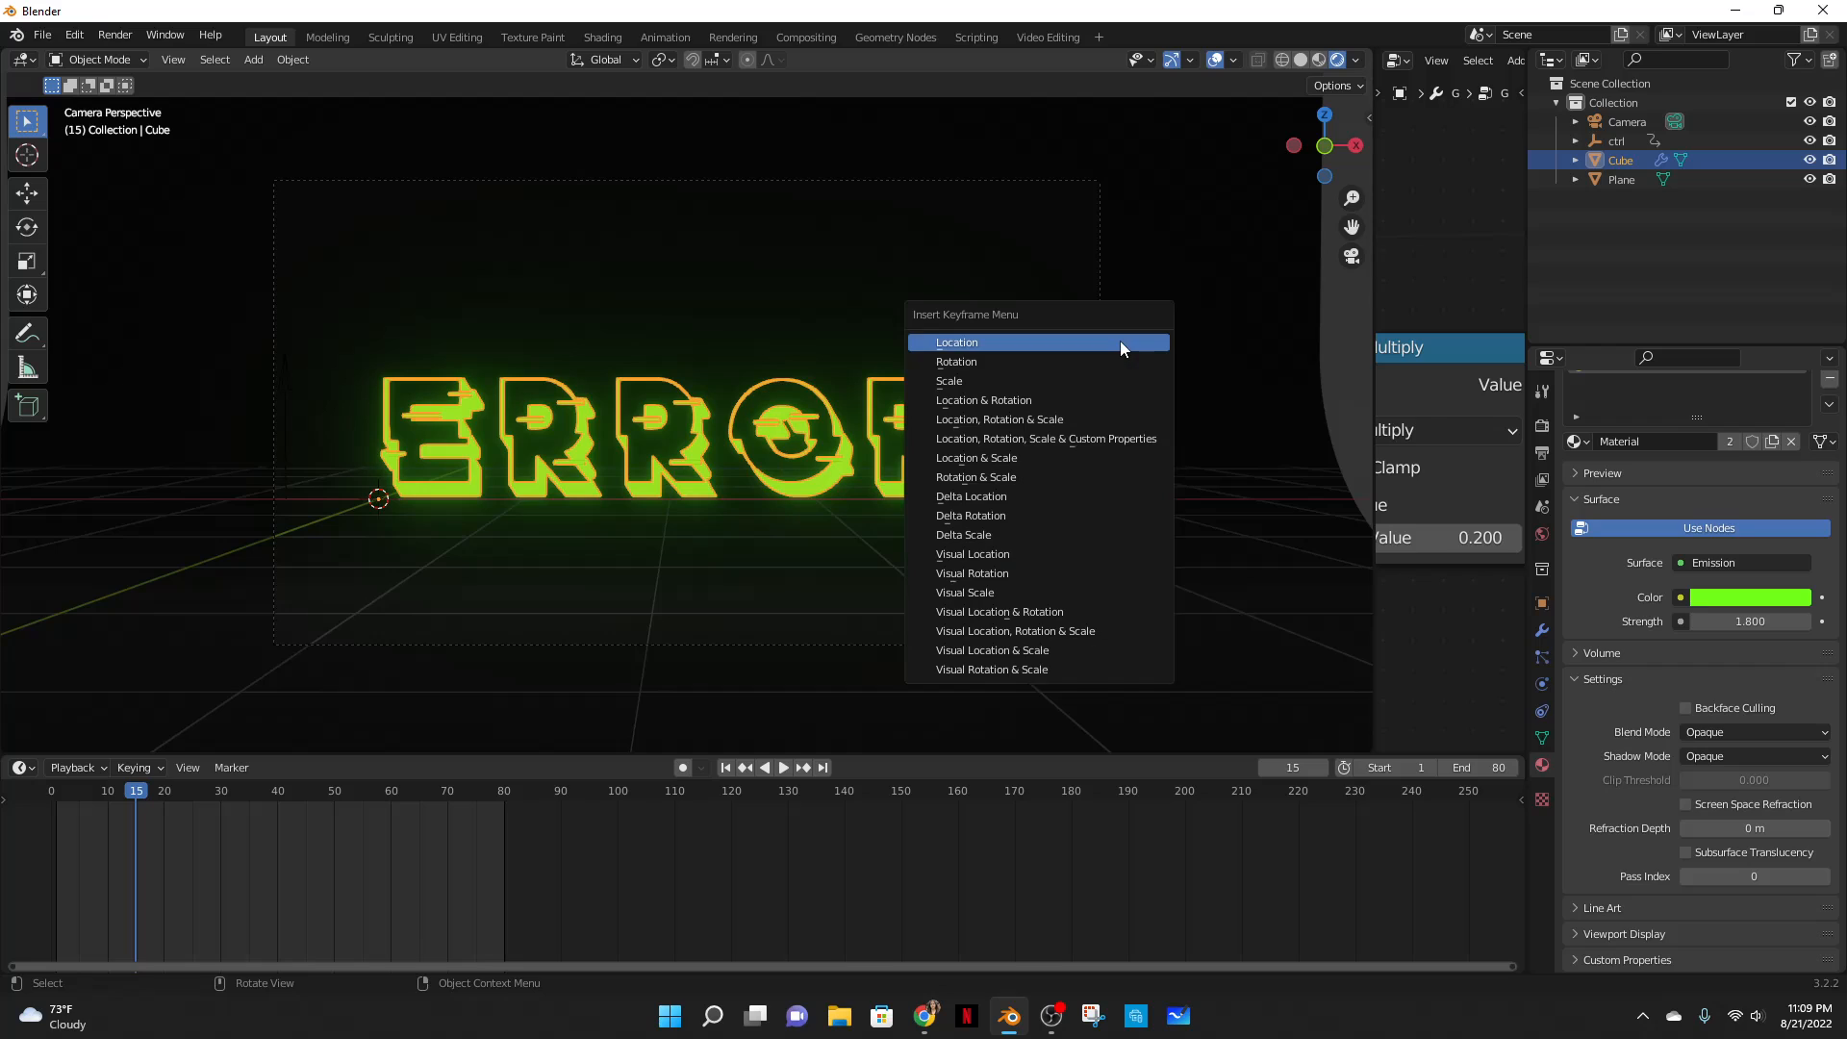
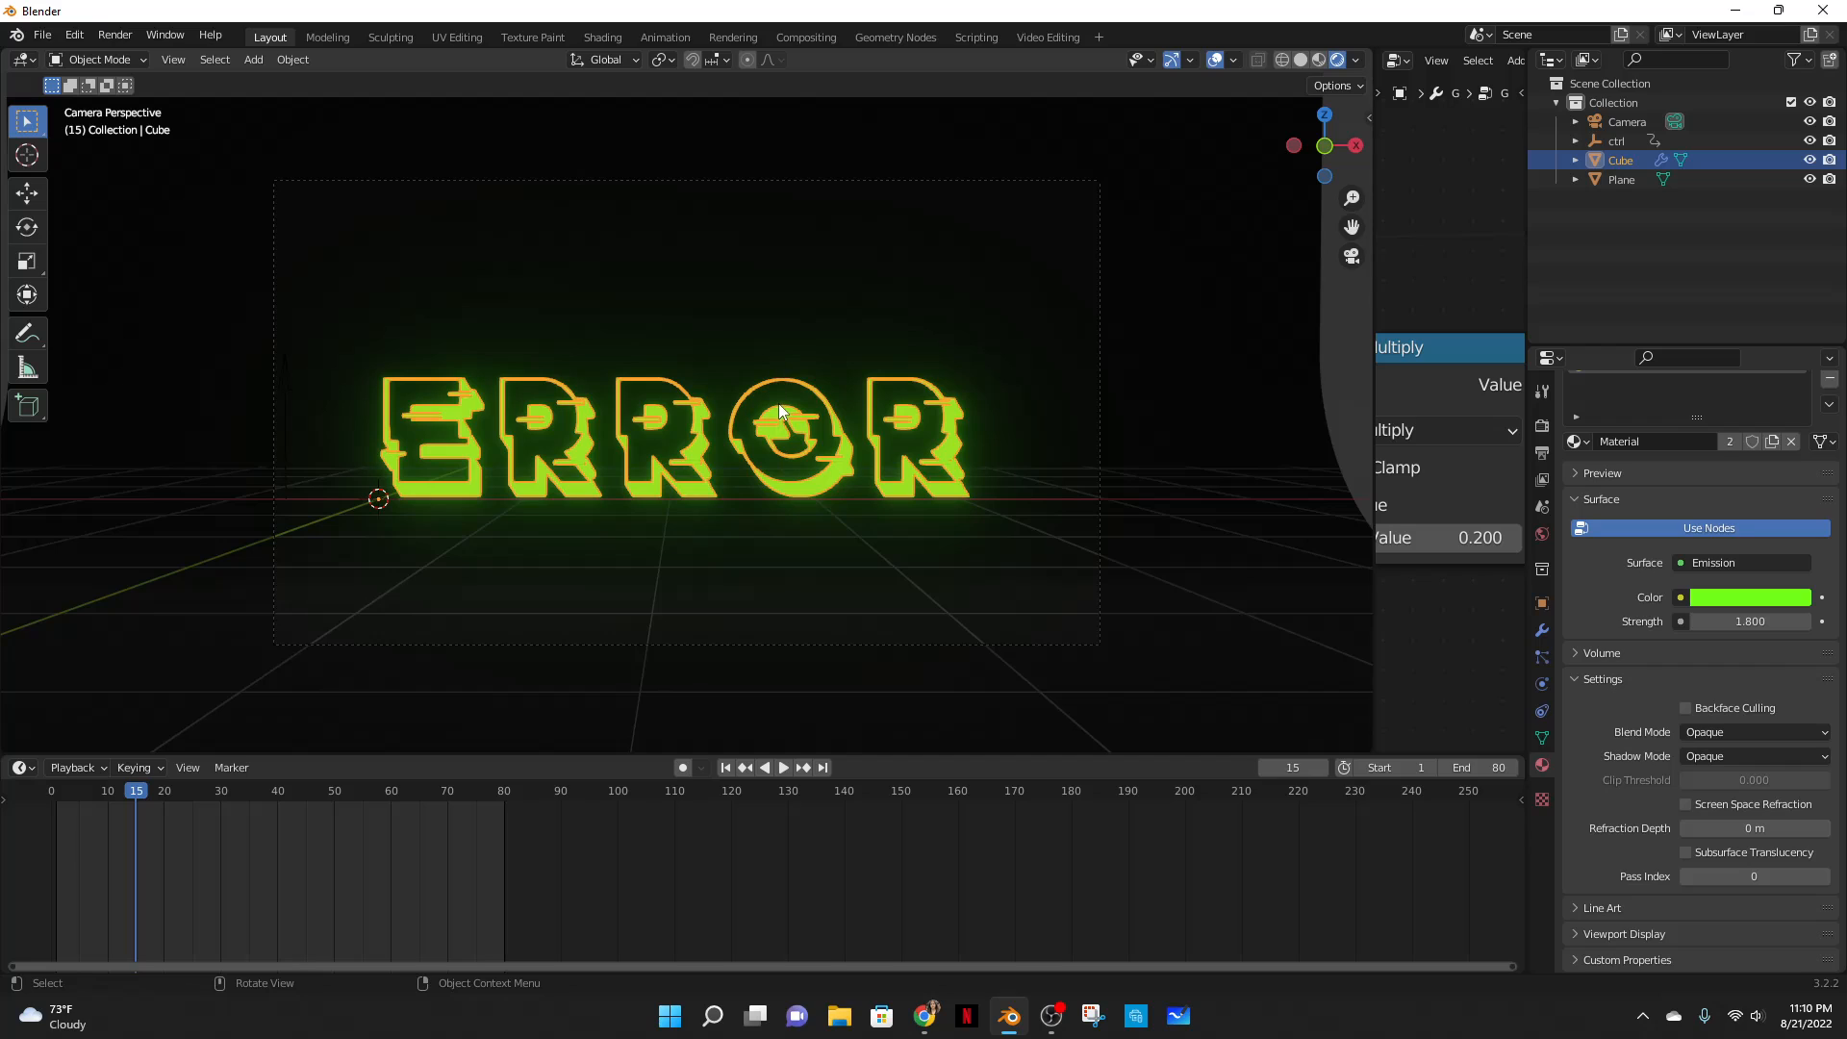
pyautogui.press('h')
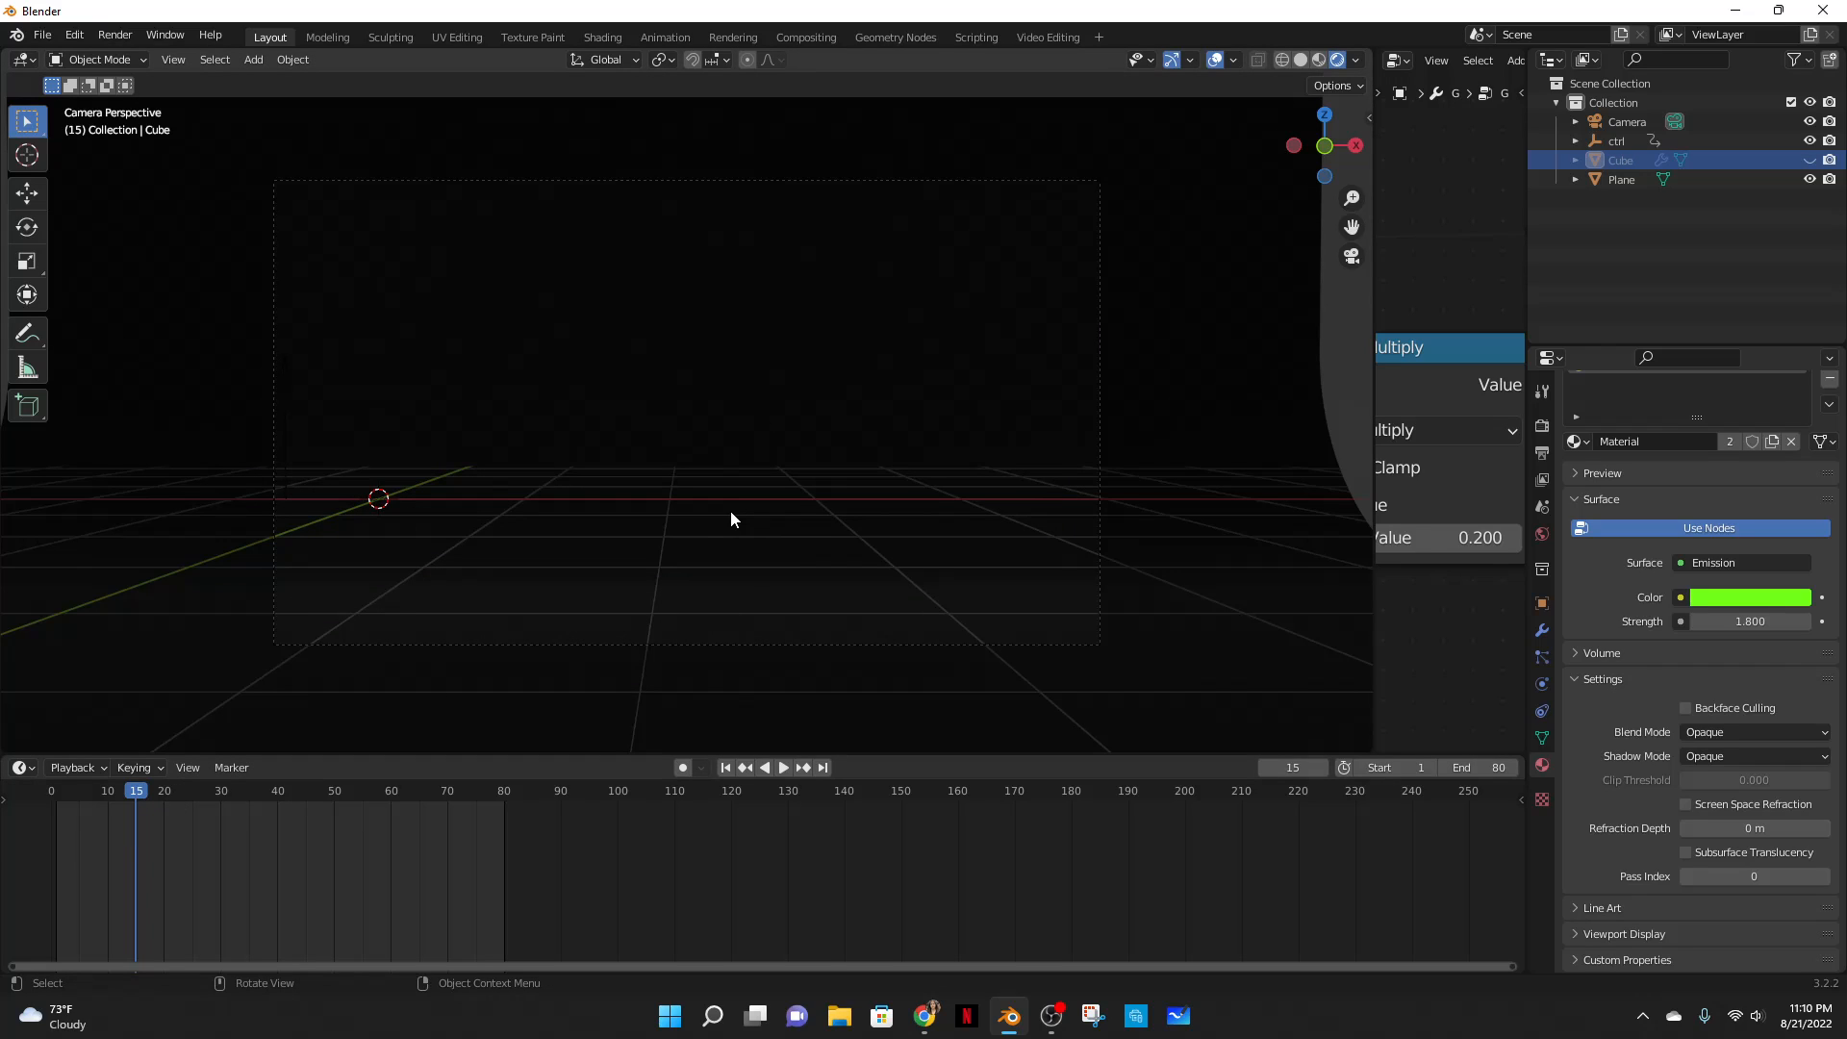
pyautogui.hotkey('alt', 'h')
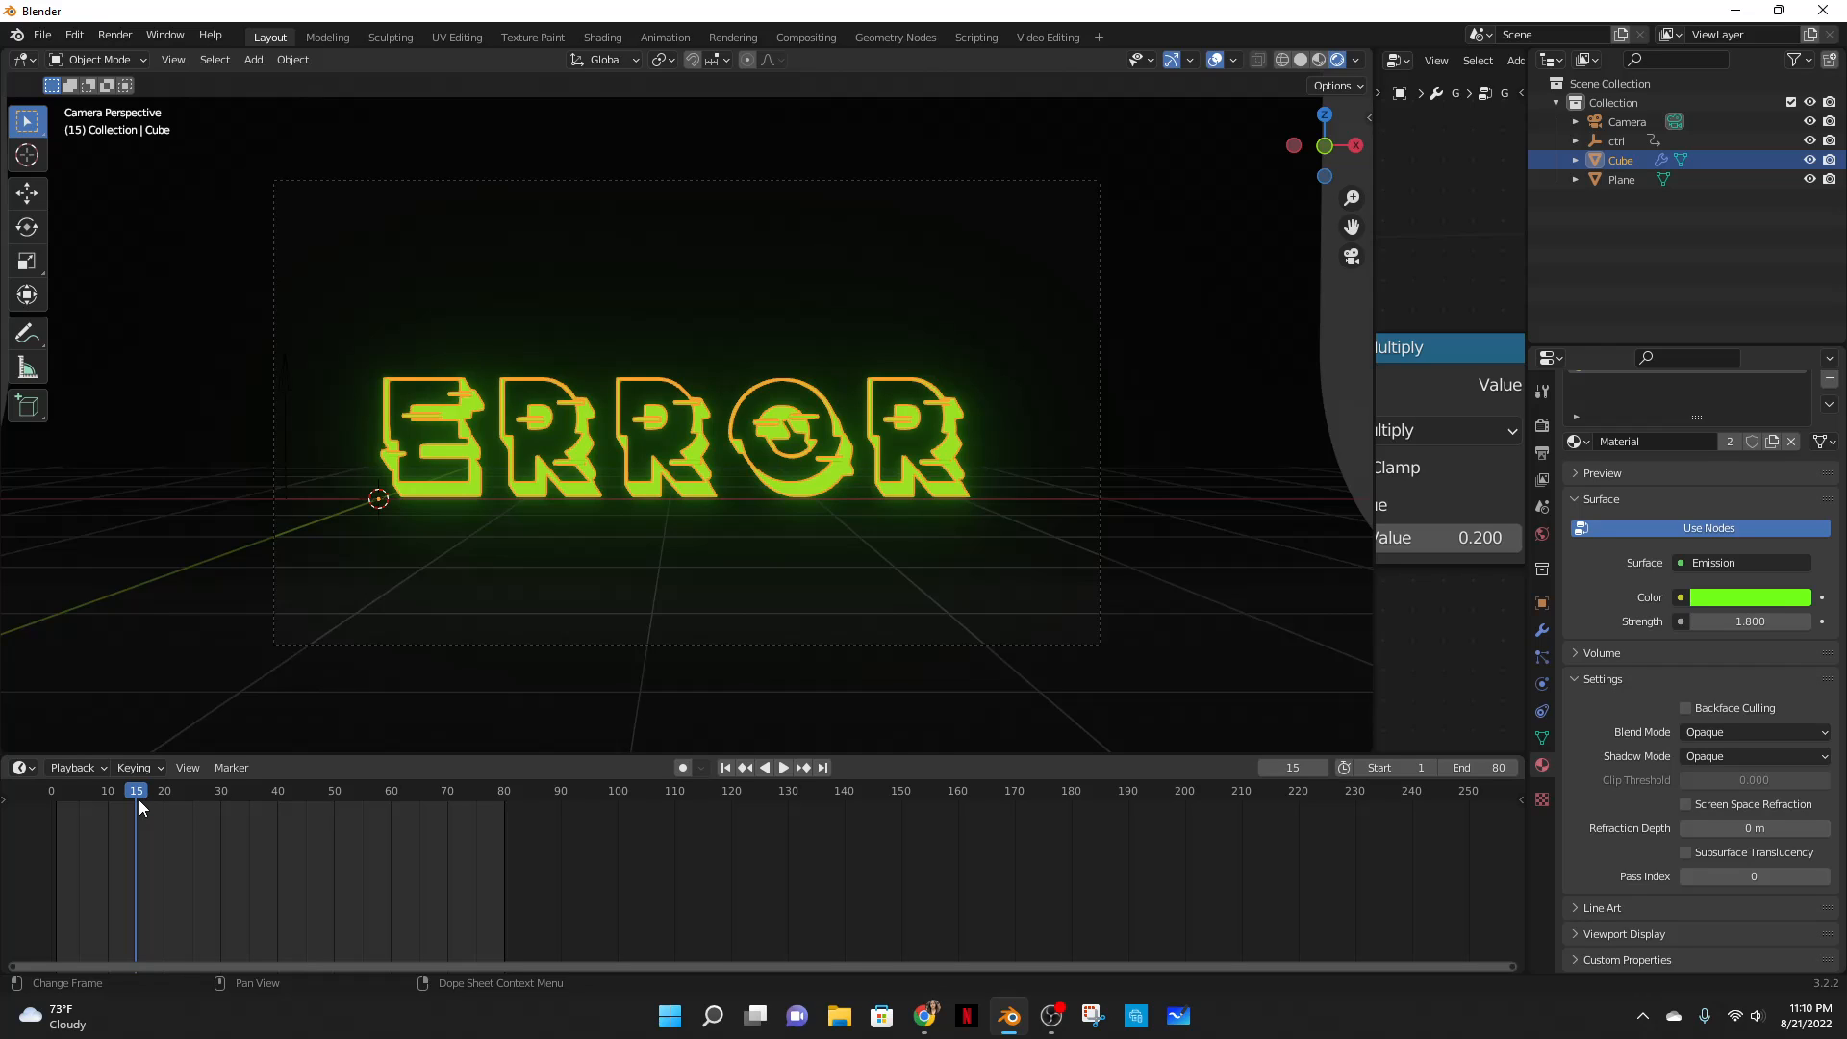
# - Try moving the ERROR text about 0.78 m down along the global Z axis, out of the camera frame's centre
pyautogui.scroll(-2, 537, 463)
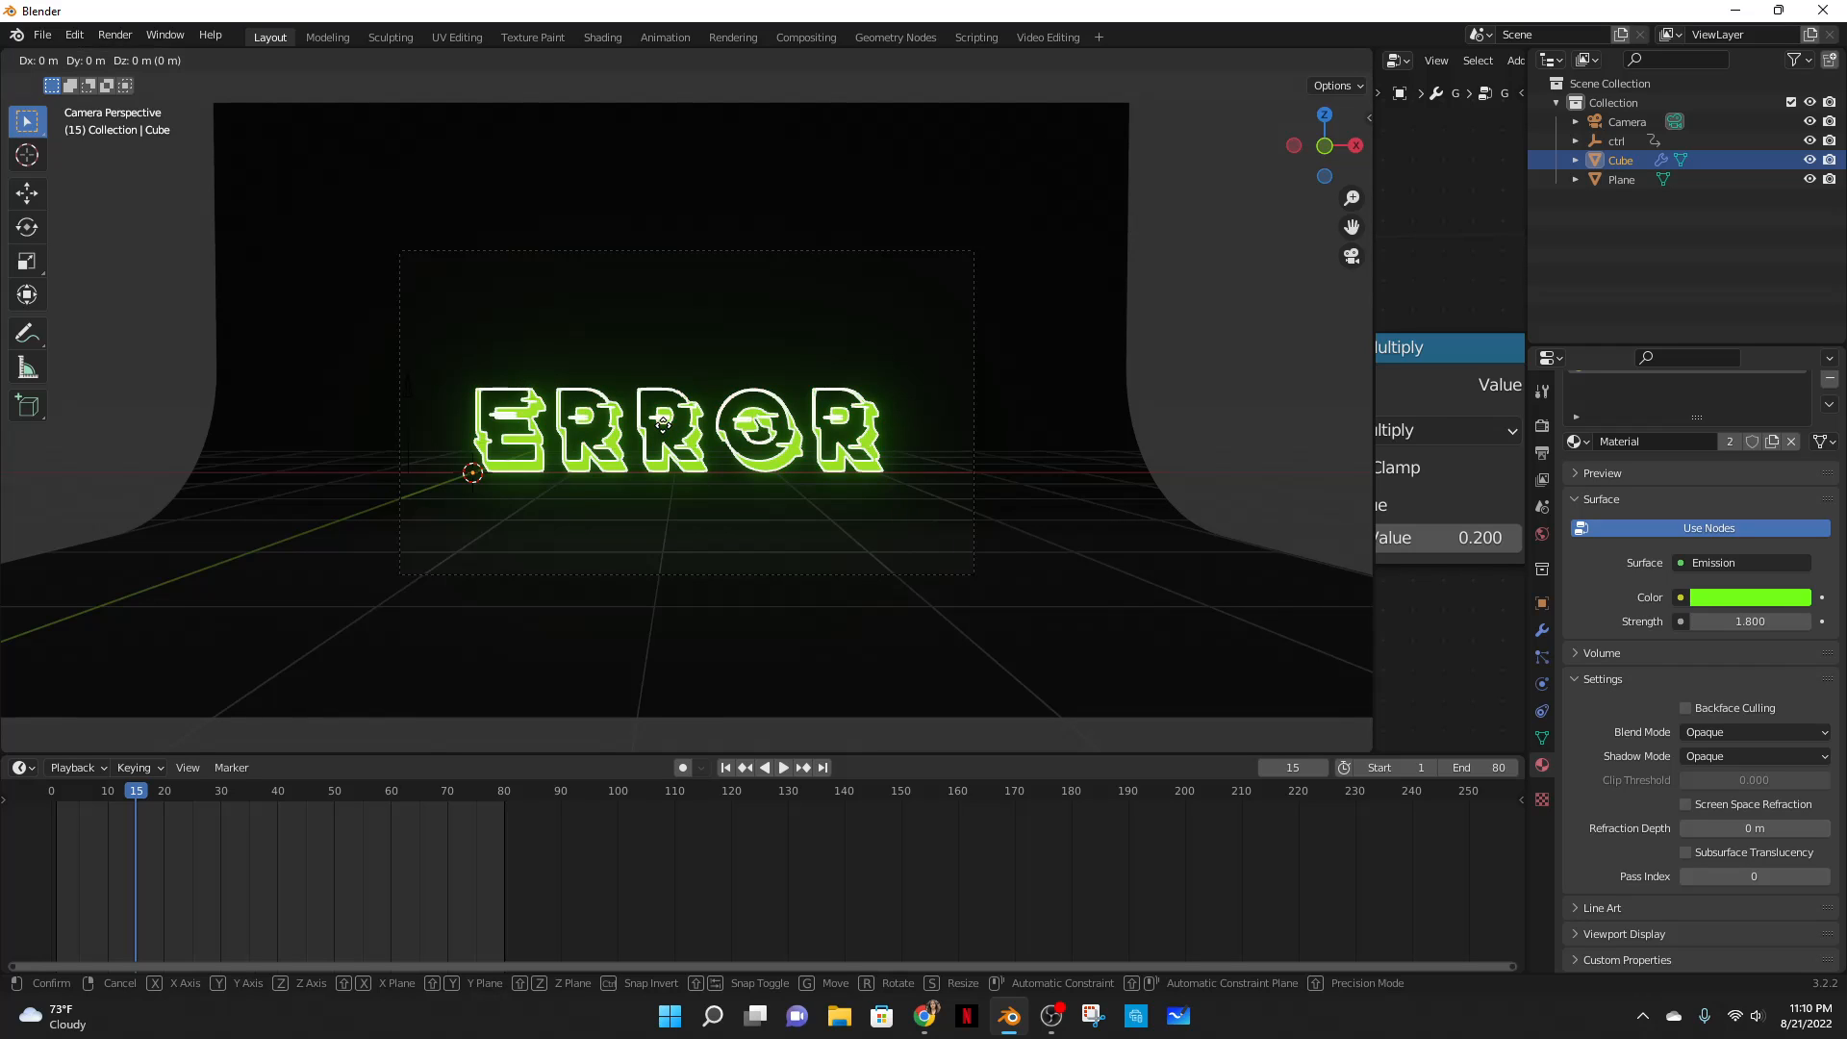
pyautogui.press('g')
pyautogui.press('z')
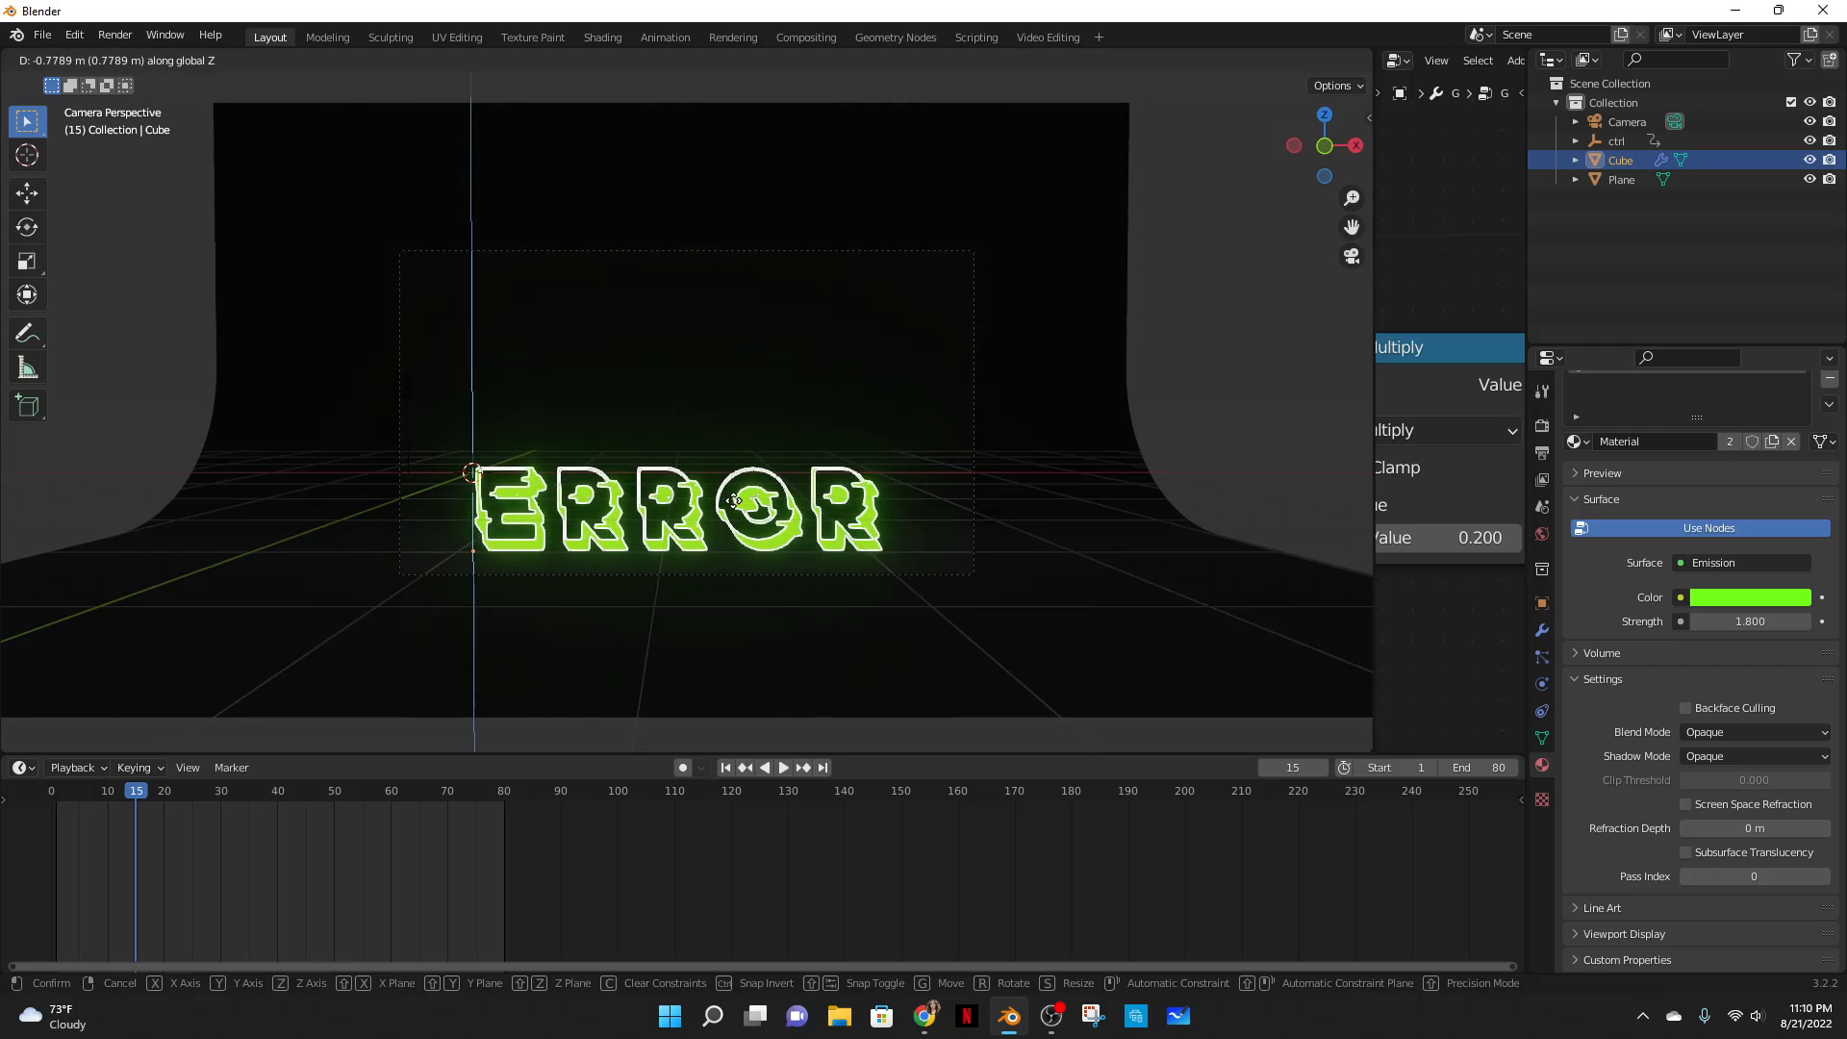
pyautogui.click(745, 426)
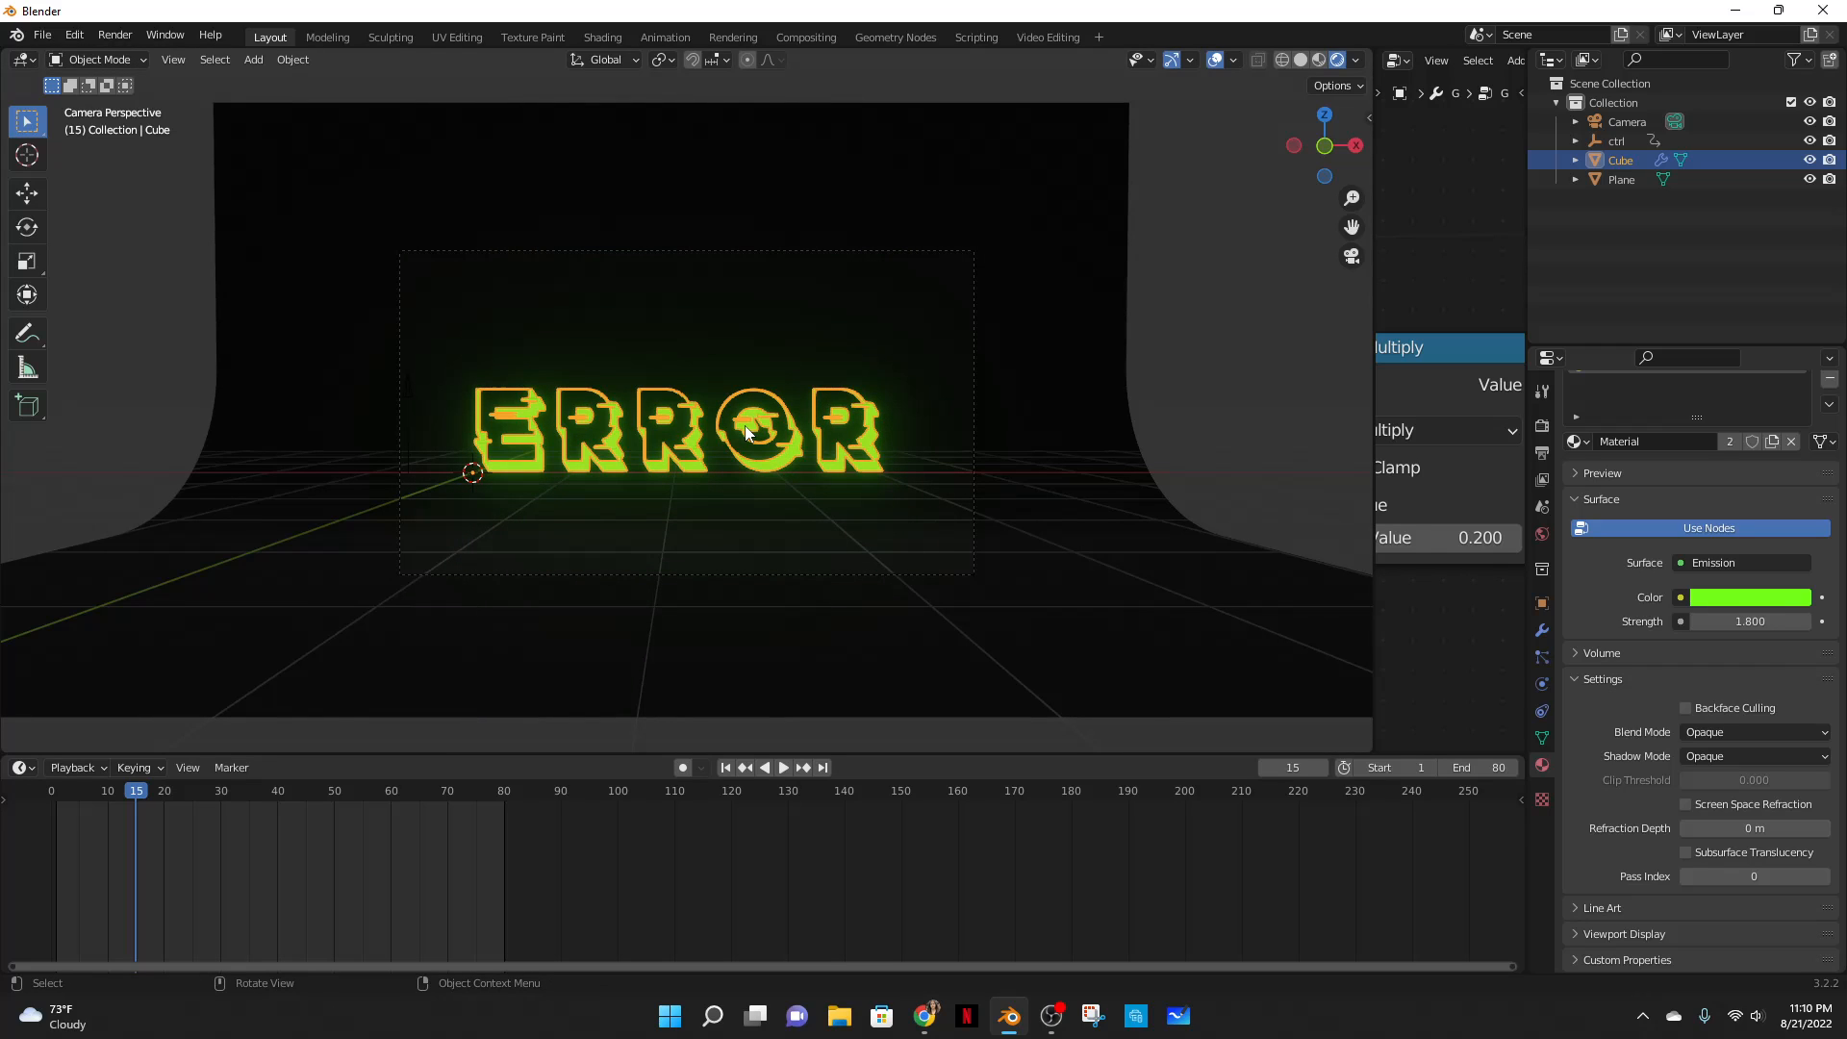
pyautogui.scroll(3, 745, 435)
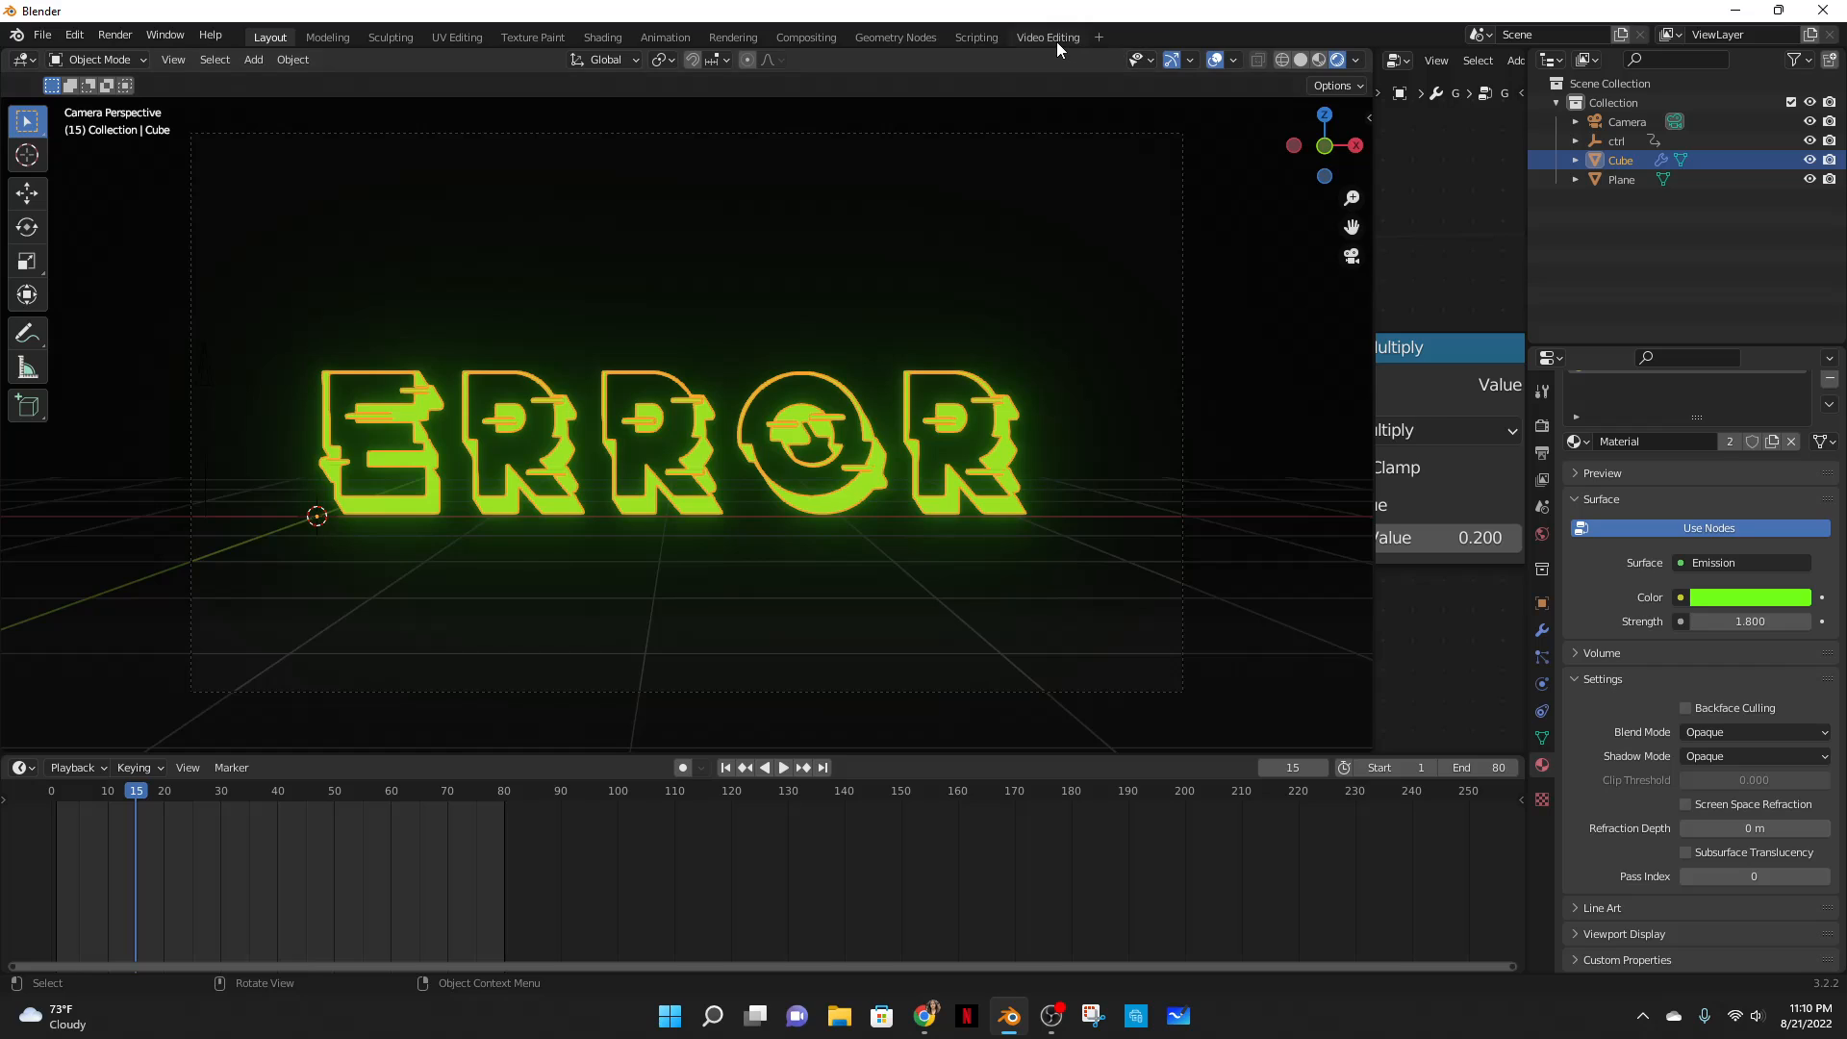
# - Start choosing the render output folder and browse to the animations folder on the Desktop
pyautogui.click(1539, 456)
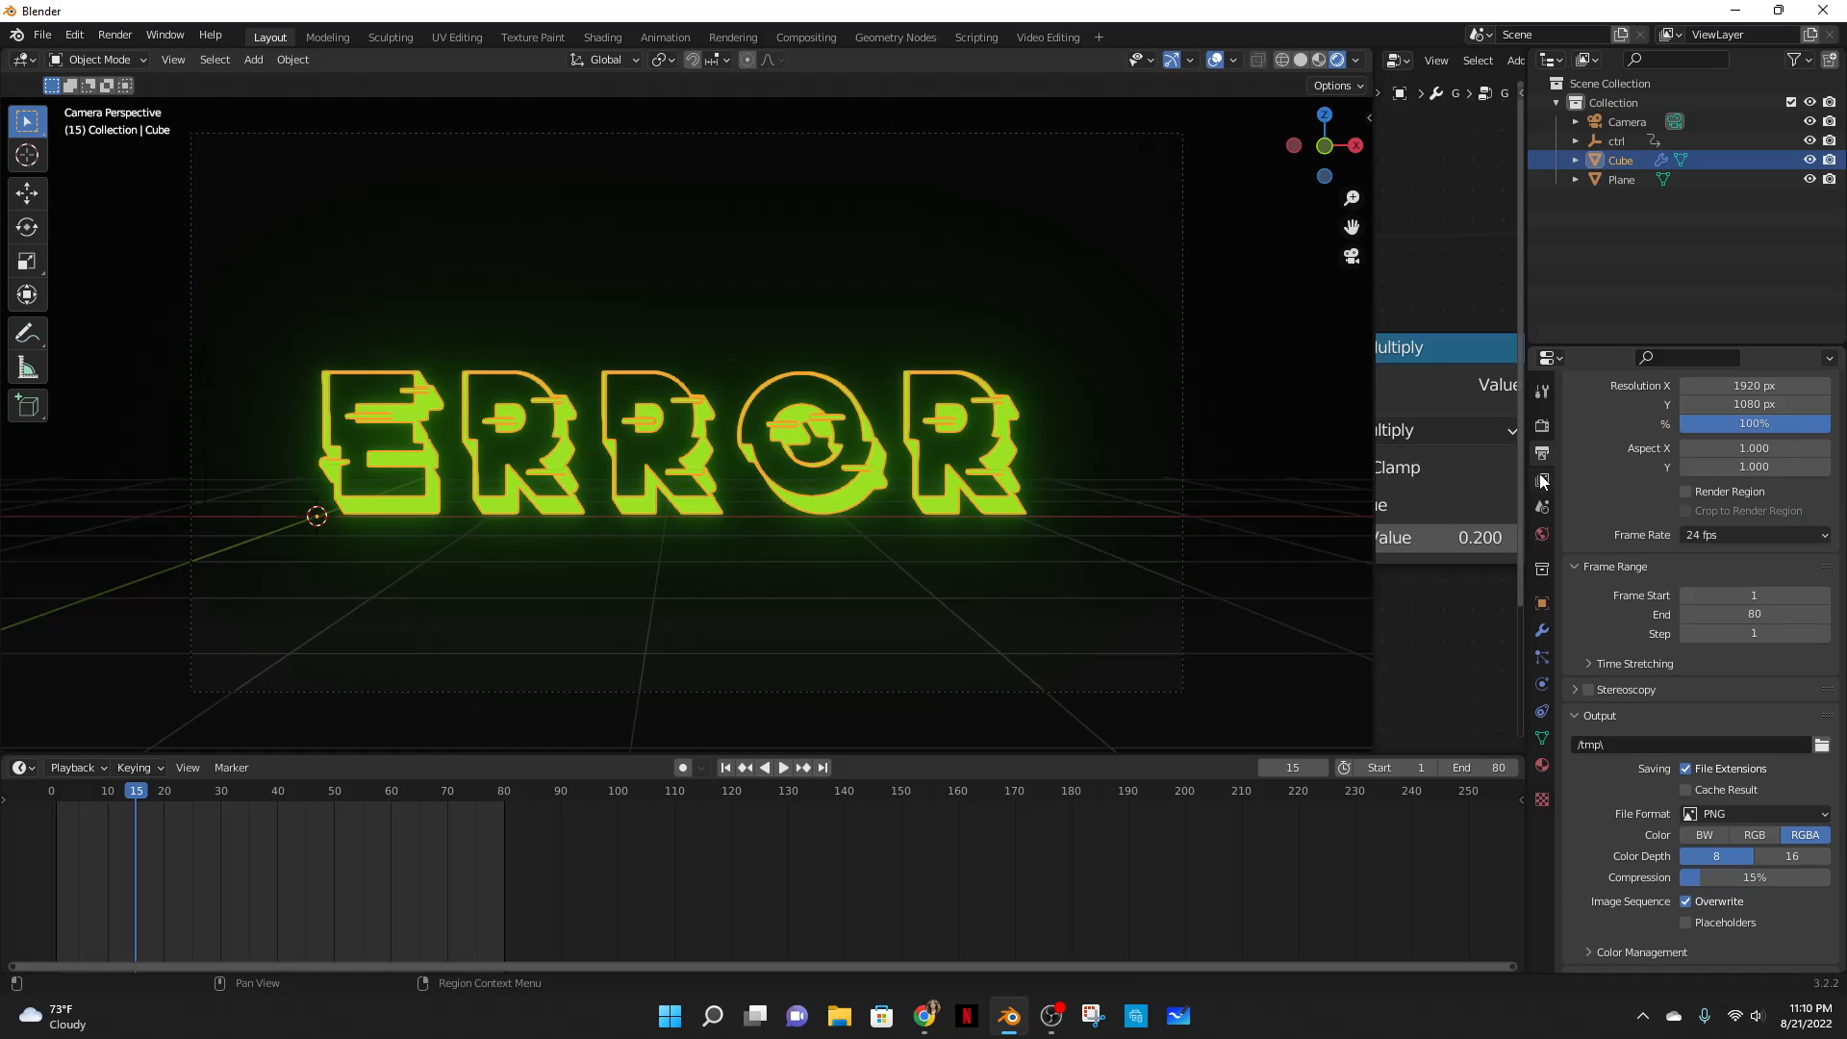
pyautogui.scroll(-1, 1673, 635)
pyautogui.click(1821, 702)
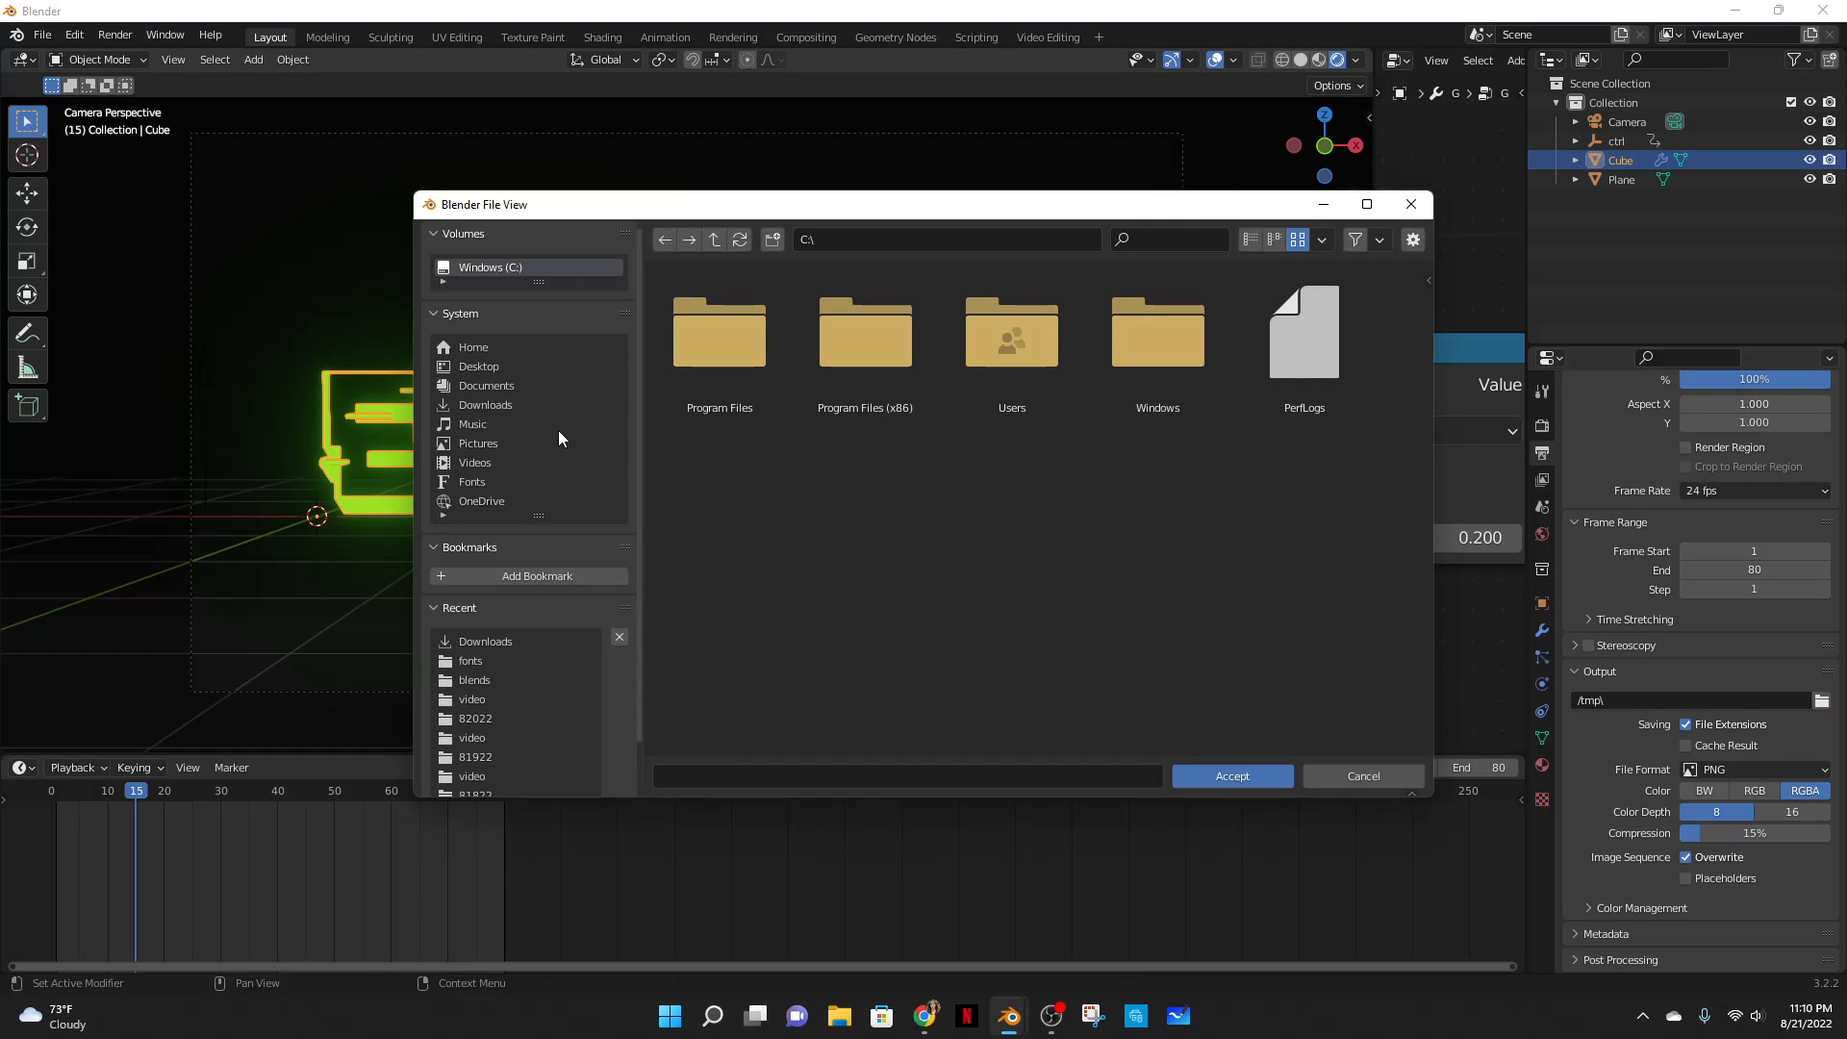
pyautogui.click(482, 366)
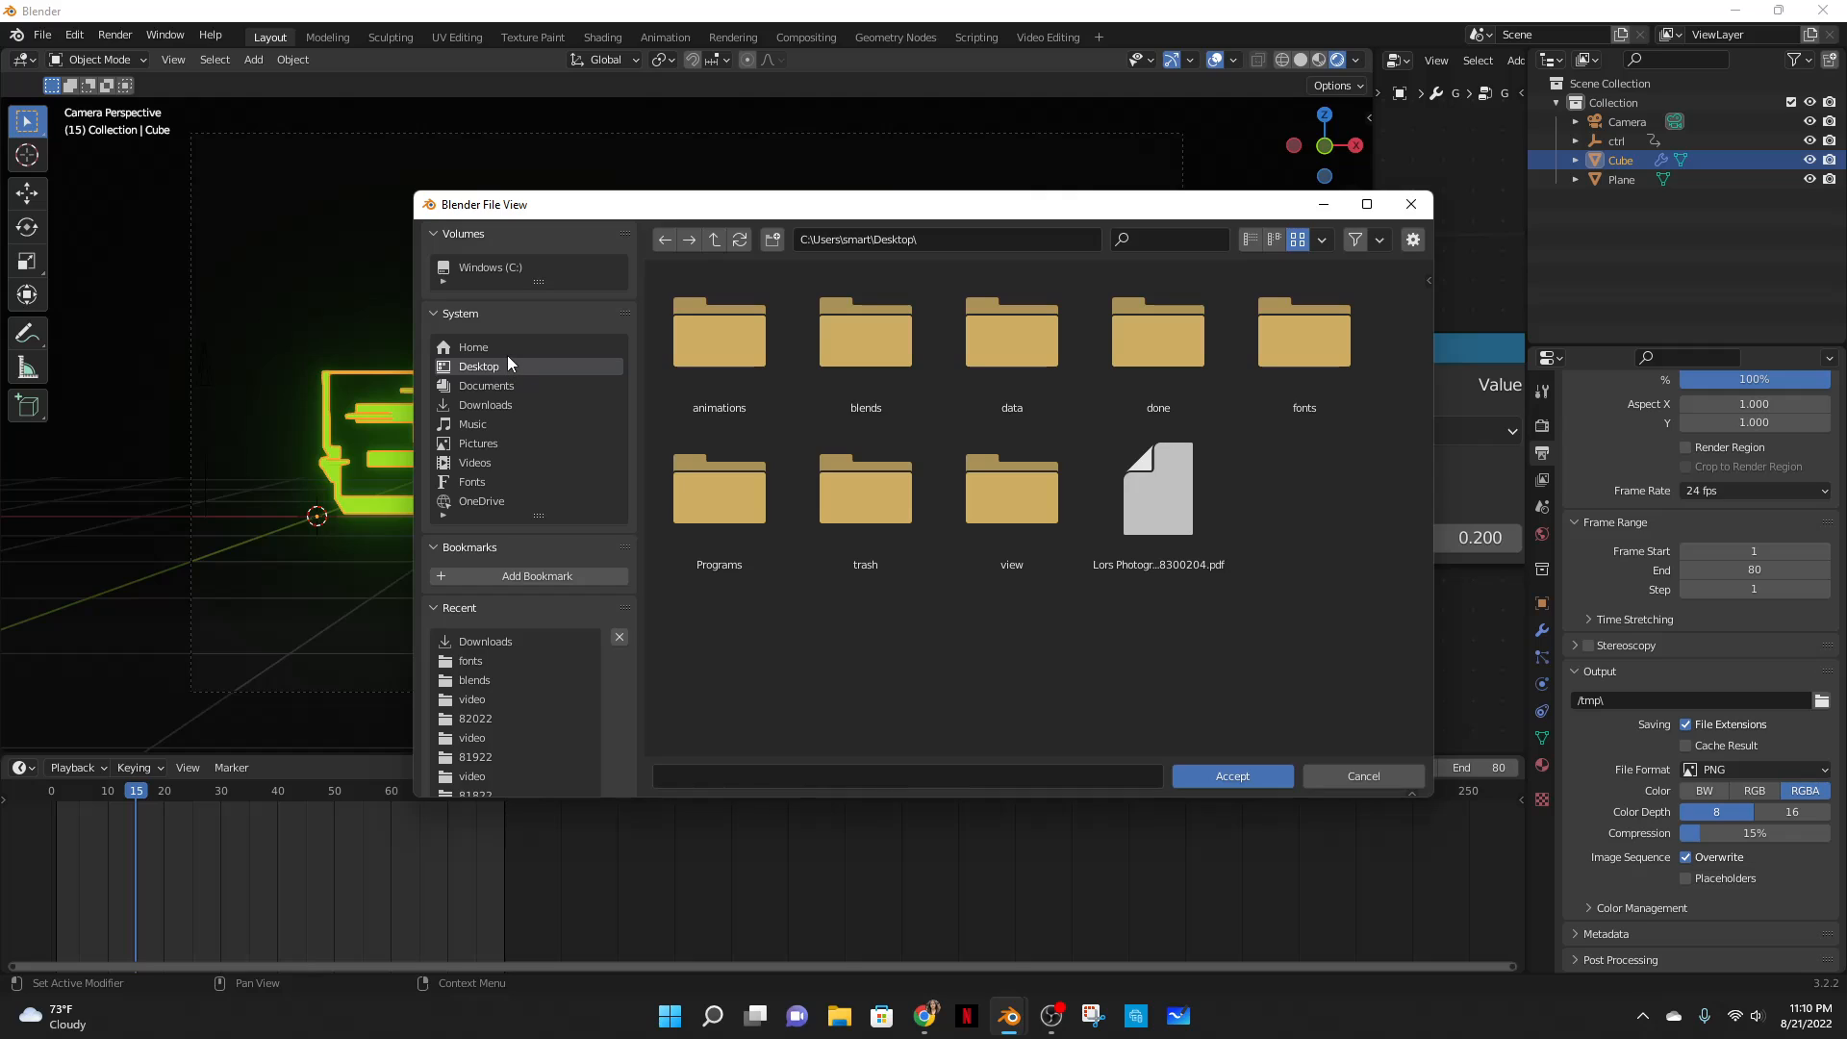
pyautogui.click(697, 317)
pyautogui.doubleClick(696, 318)
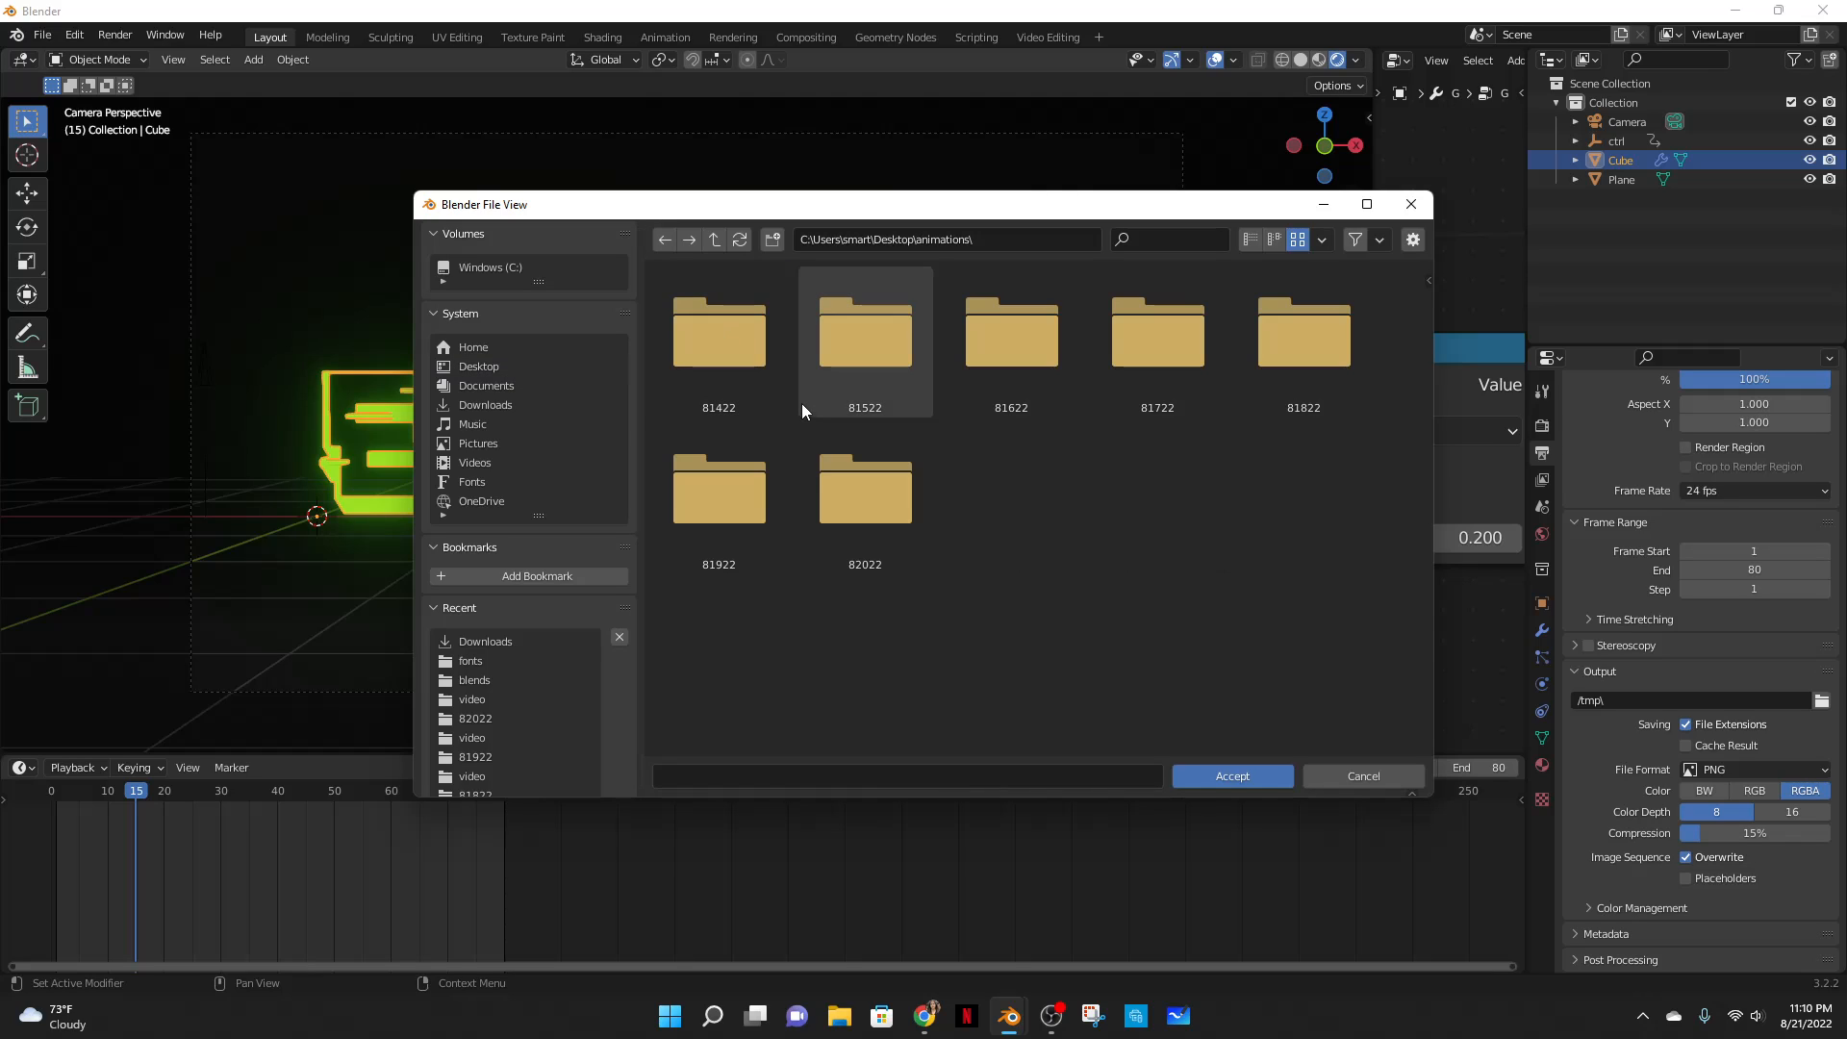
# - Create a folder named 82122, set it as the render output path, and keep PNG as the file format
pyautogui.press('i')
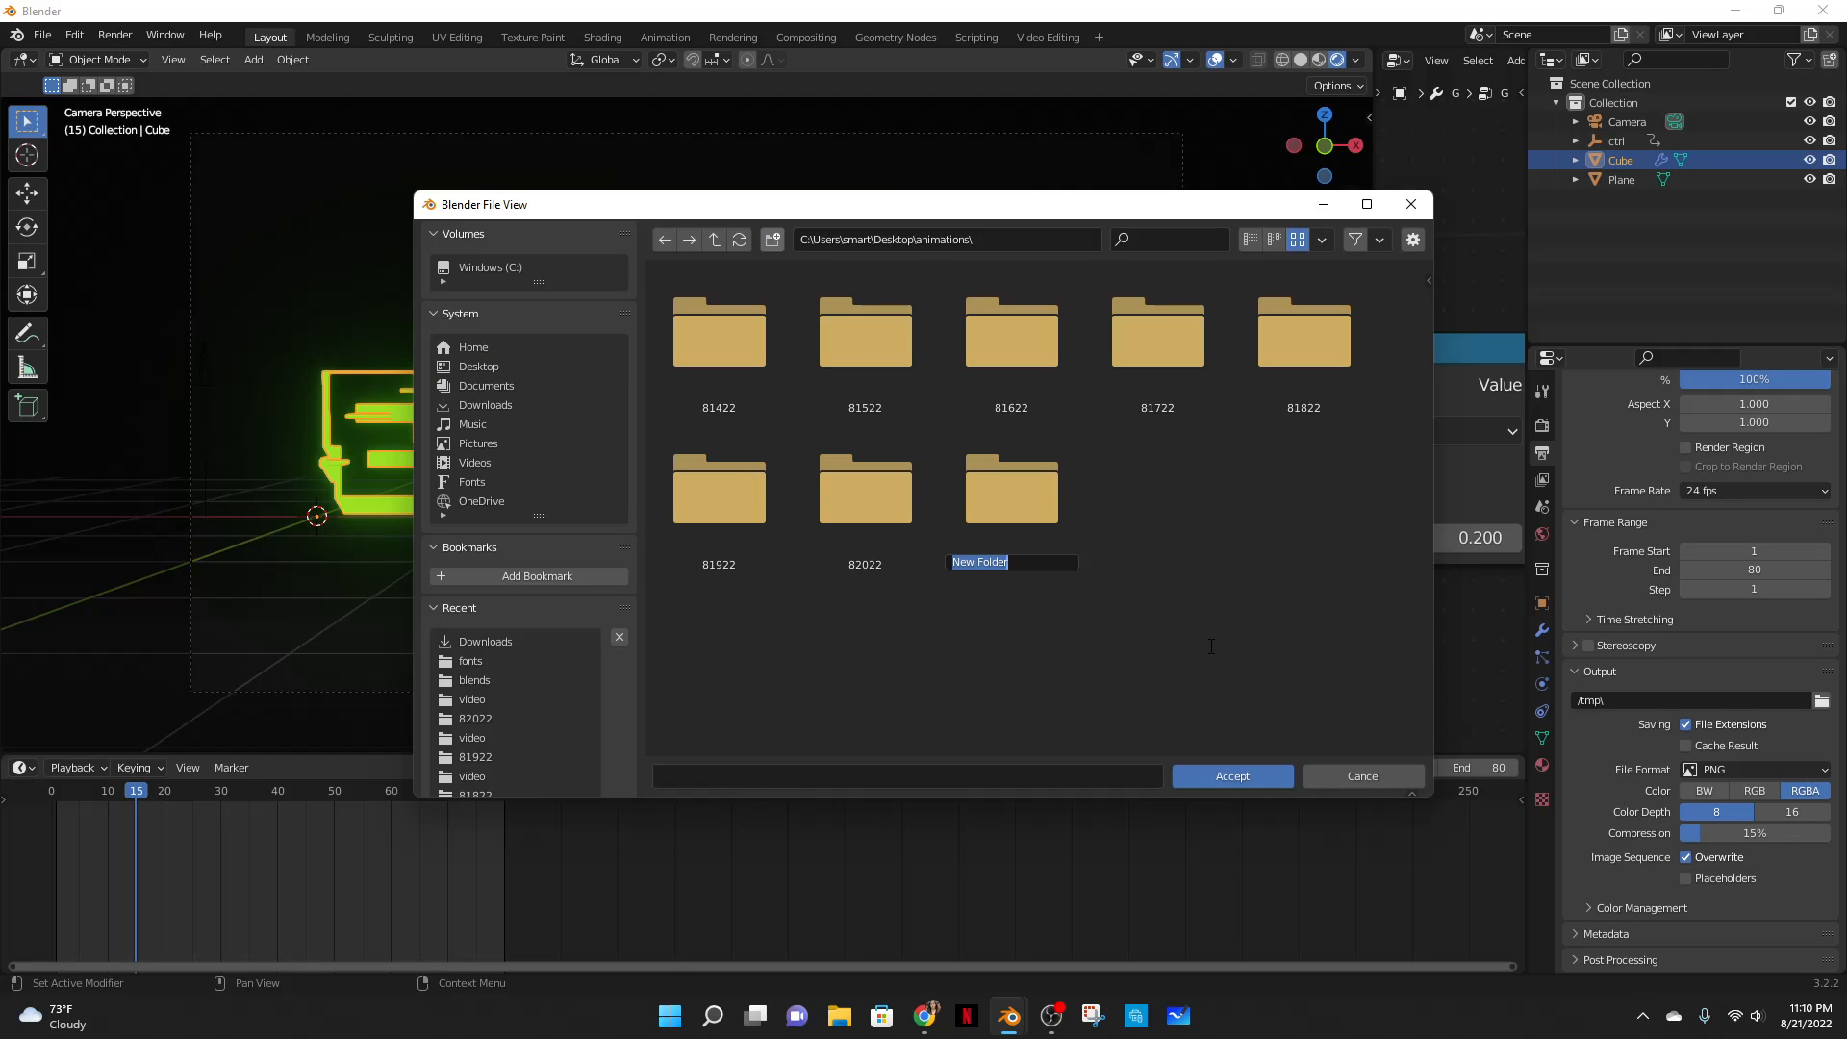
pyautogui.write('82122')
pyautogui.press('Return')
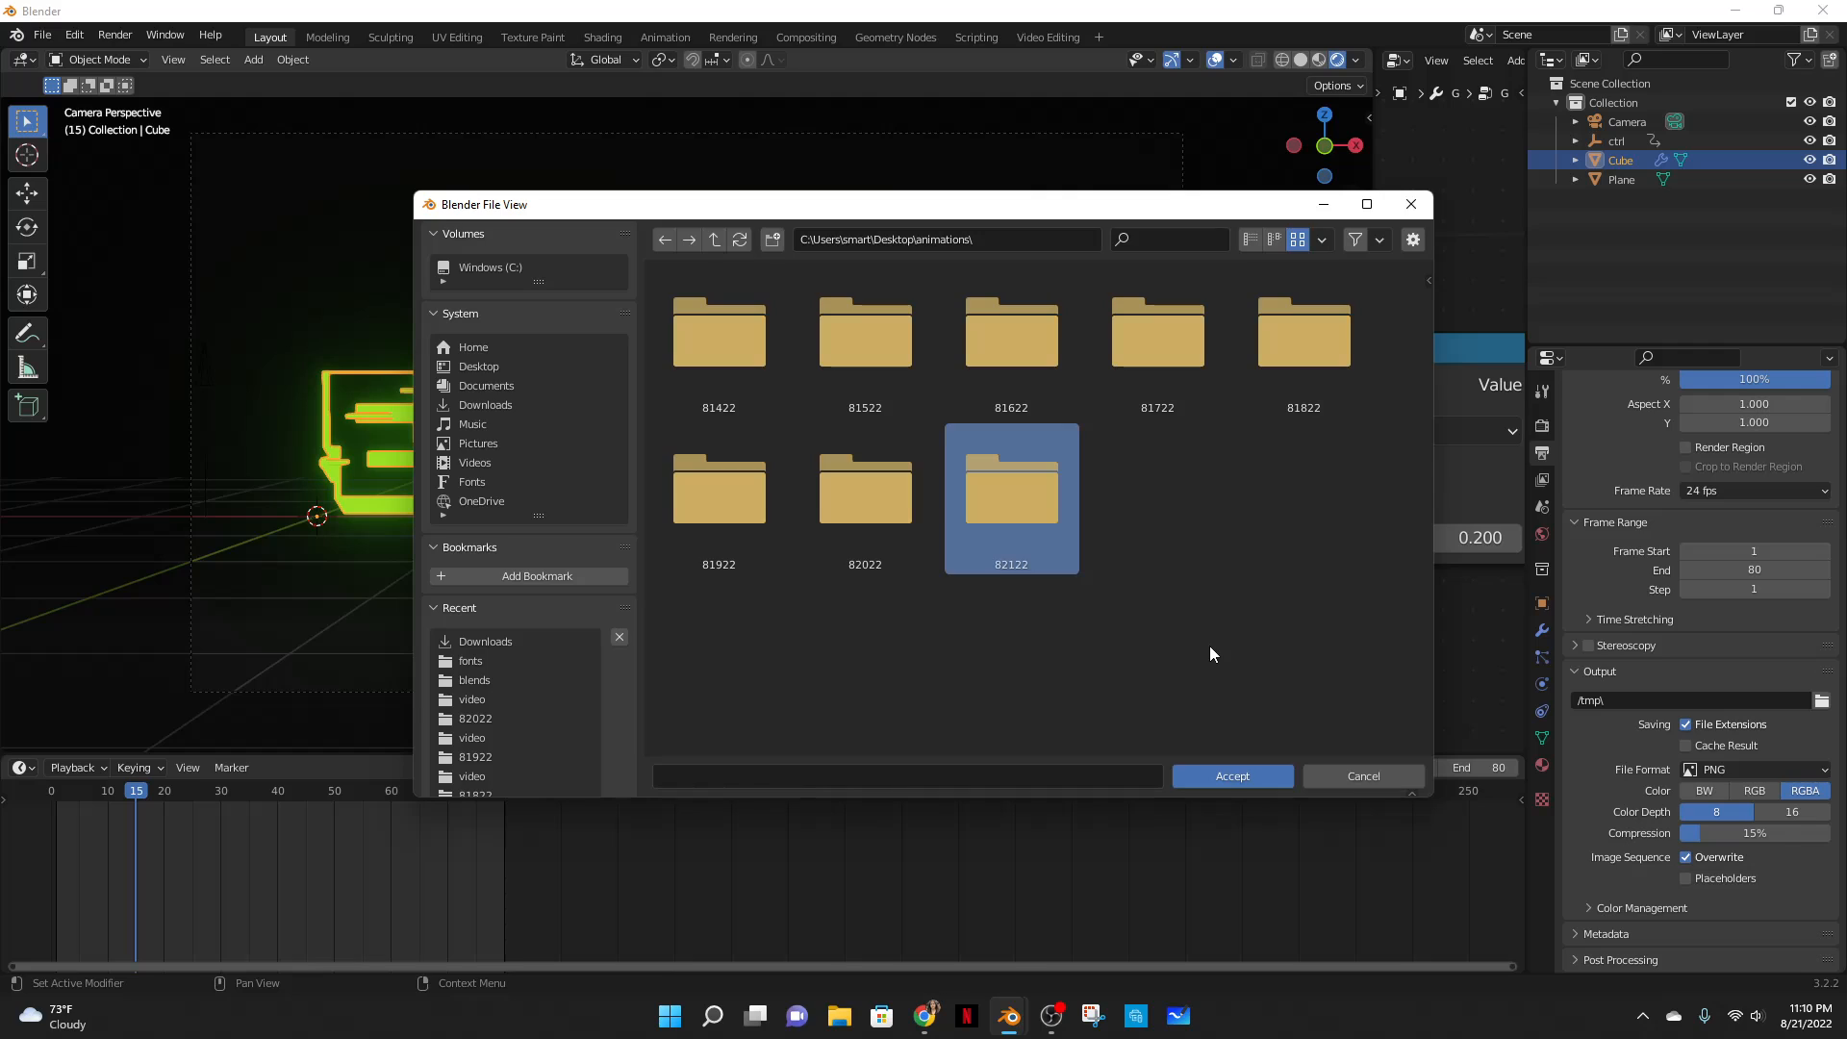
pyautogui.click(1237, 774)
pyautogui.click(1710, 771)
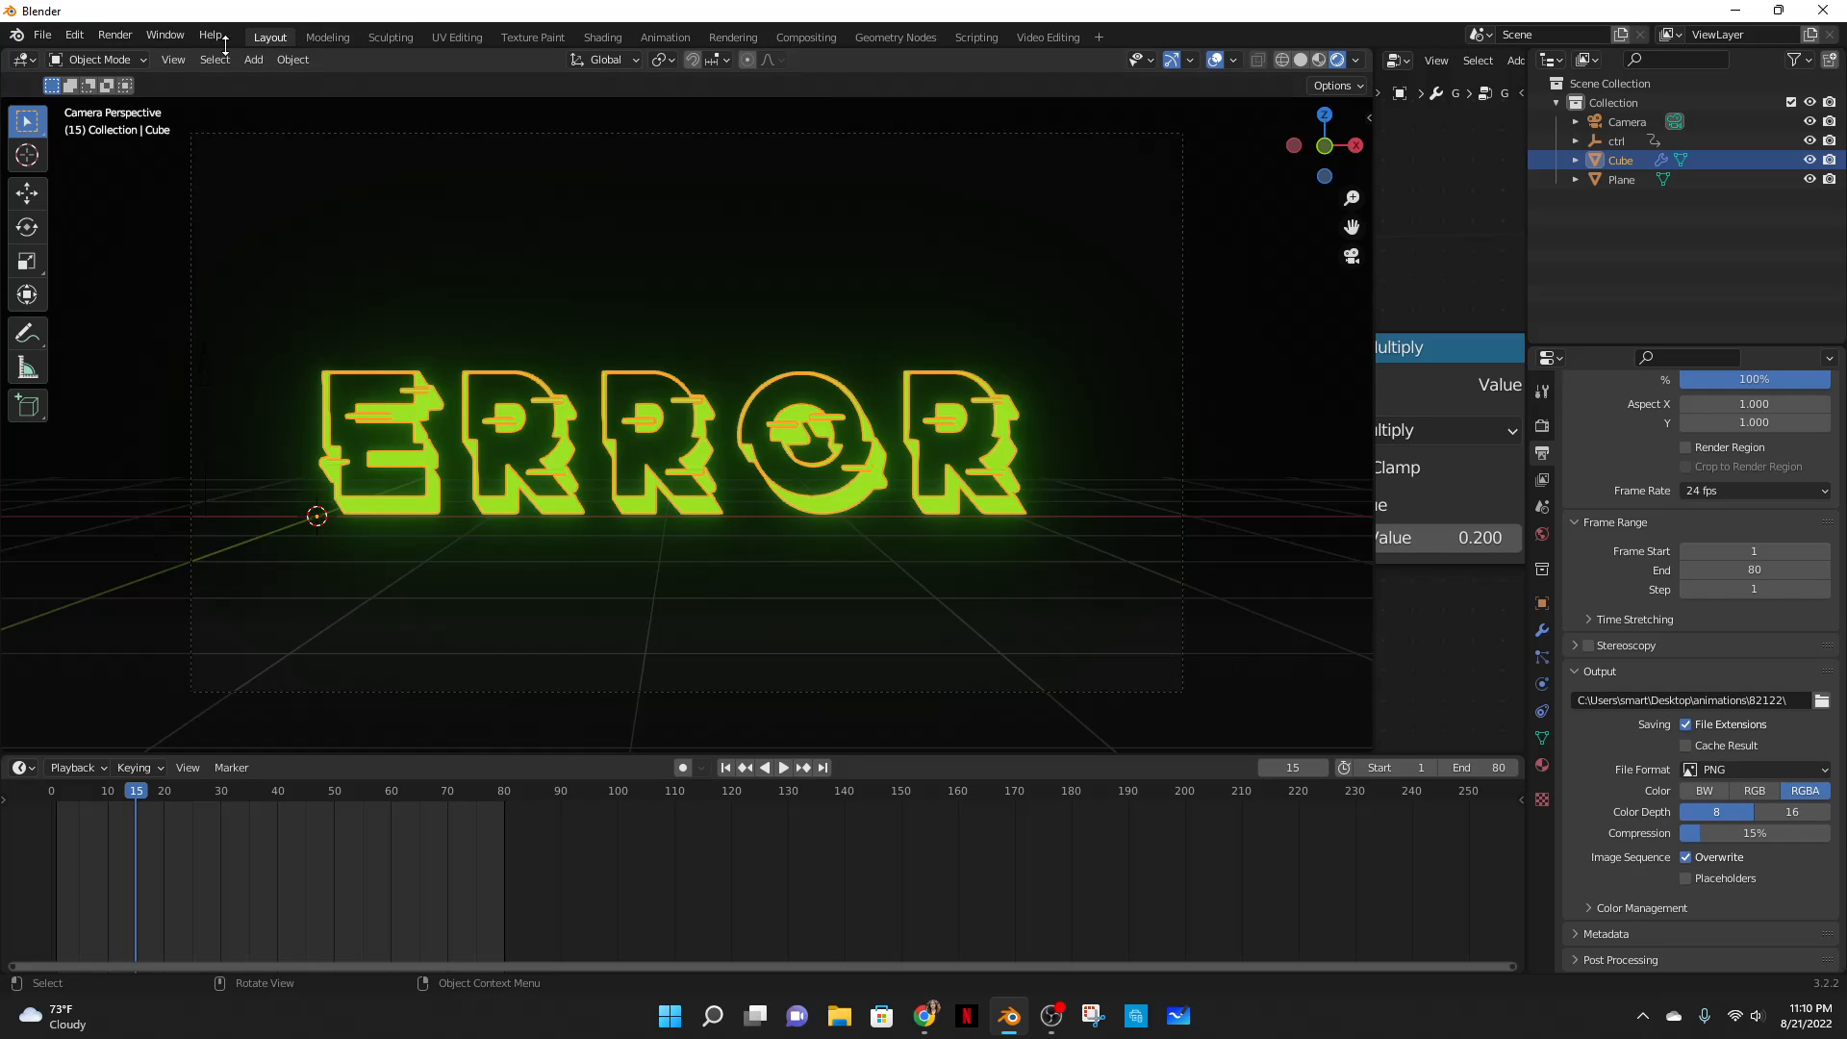
# - Render the full ERROR text animation to the output folder
pyautogui.click(119, 34)
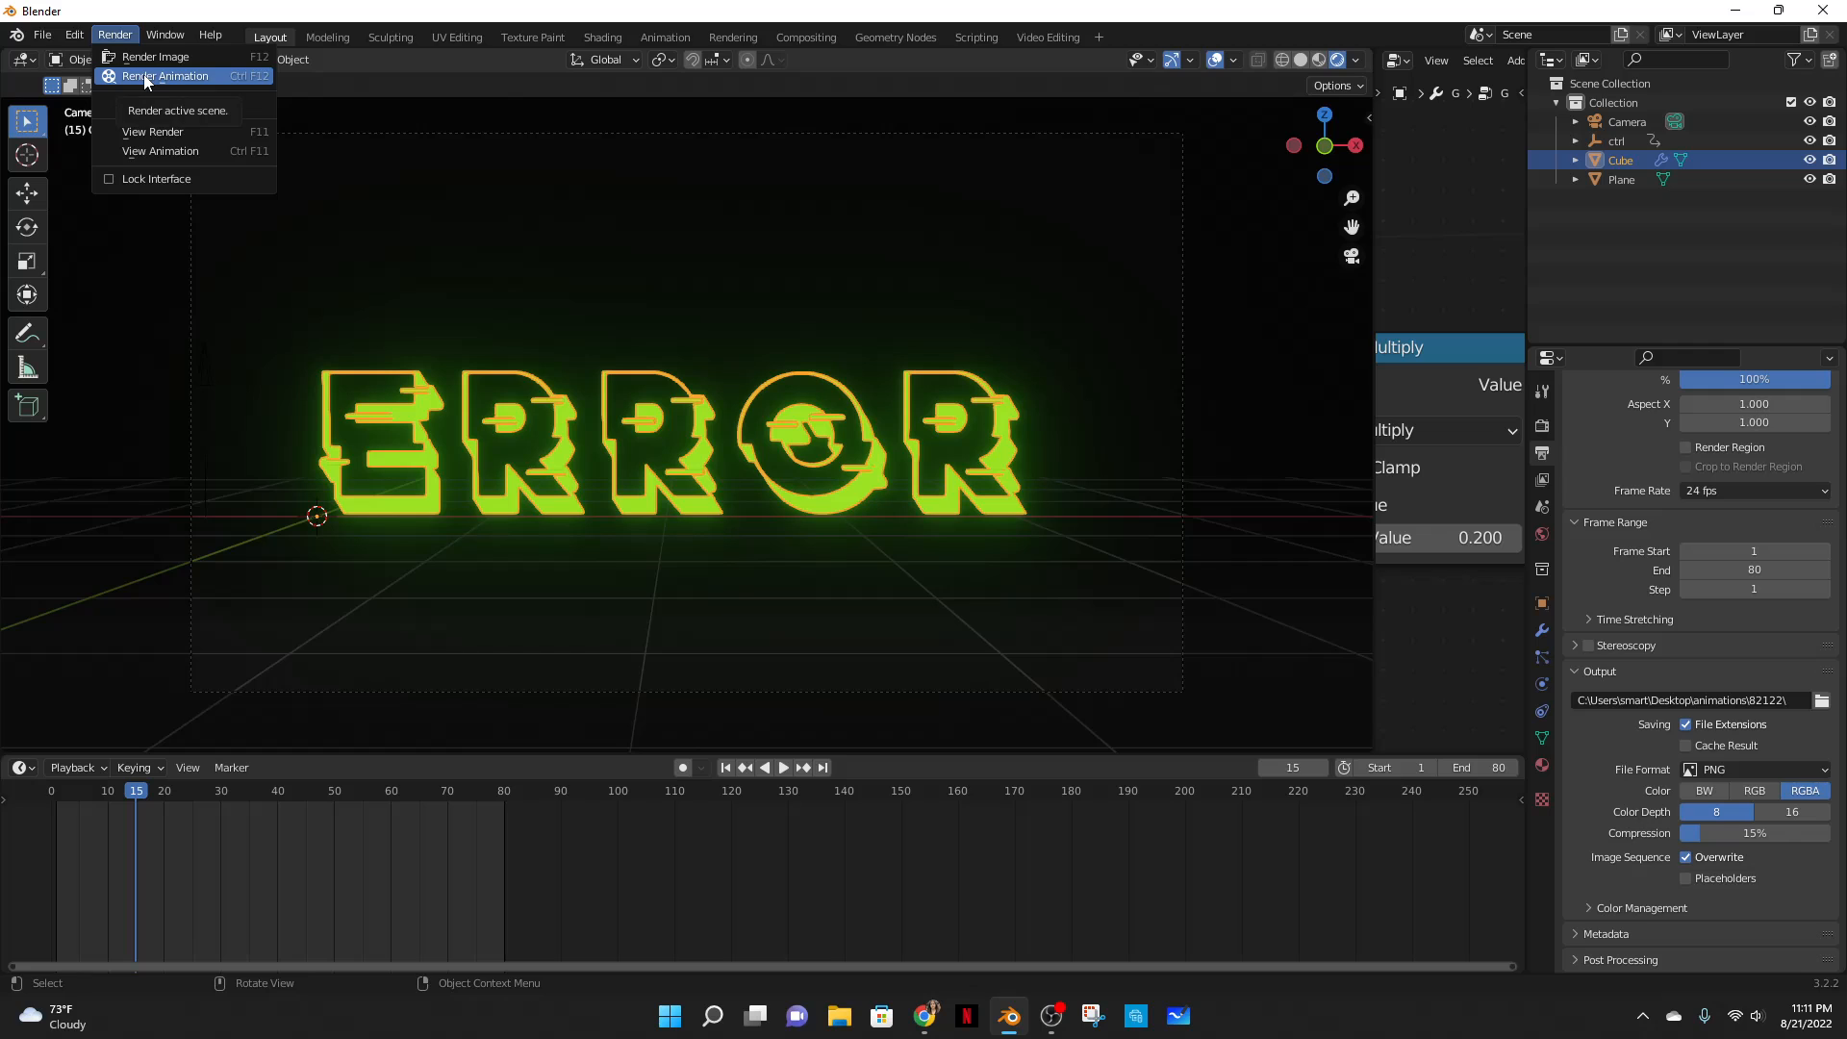
pyautogui.click(147, 77)
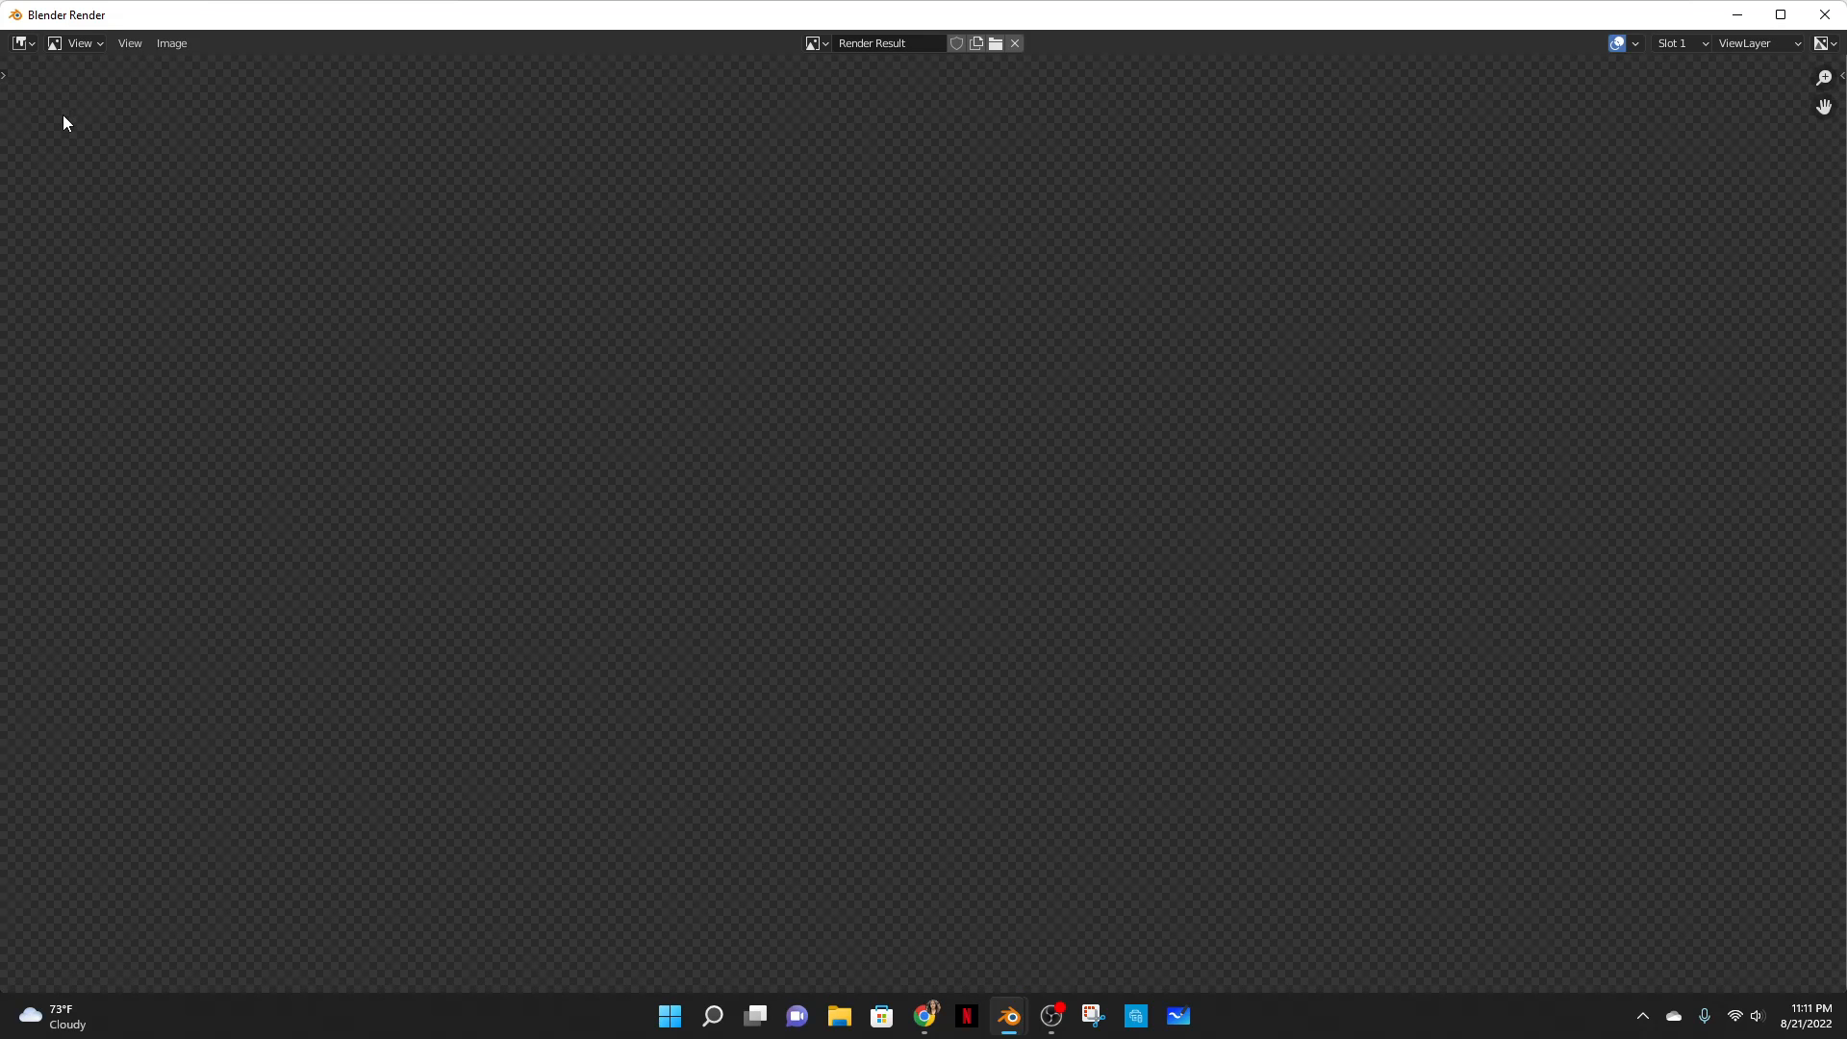
pyautogui.moveTo(1058, 1017)
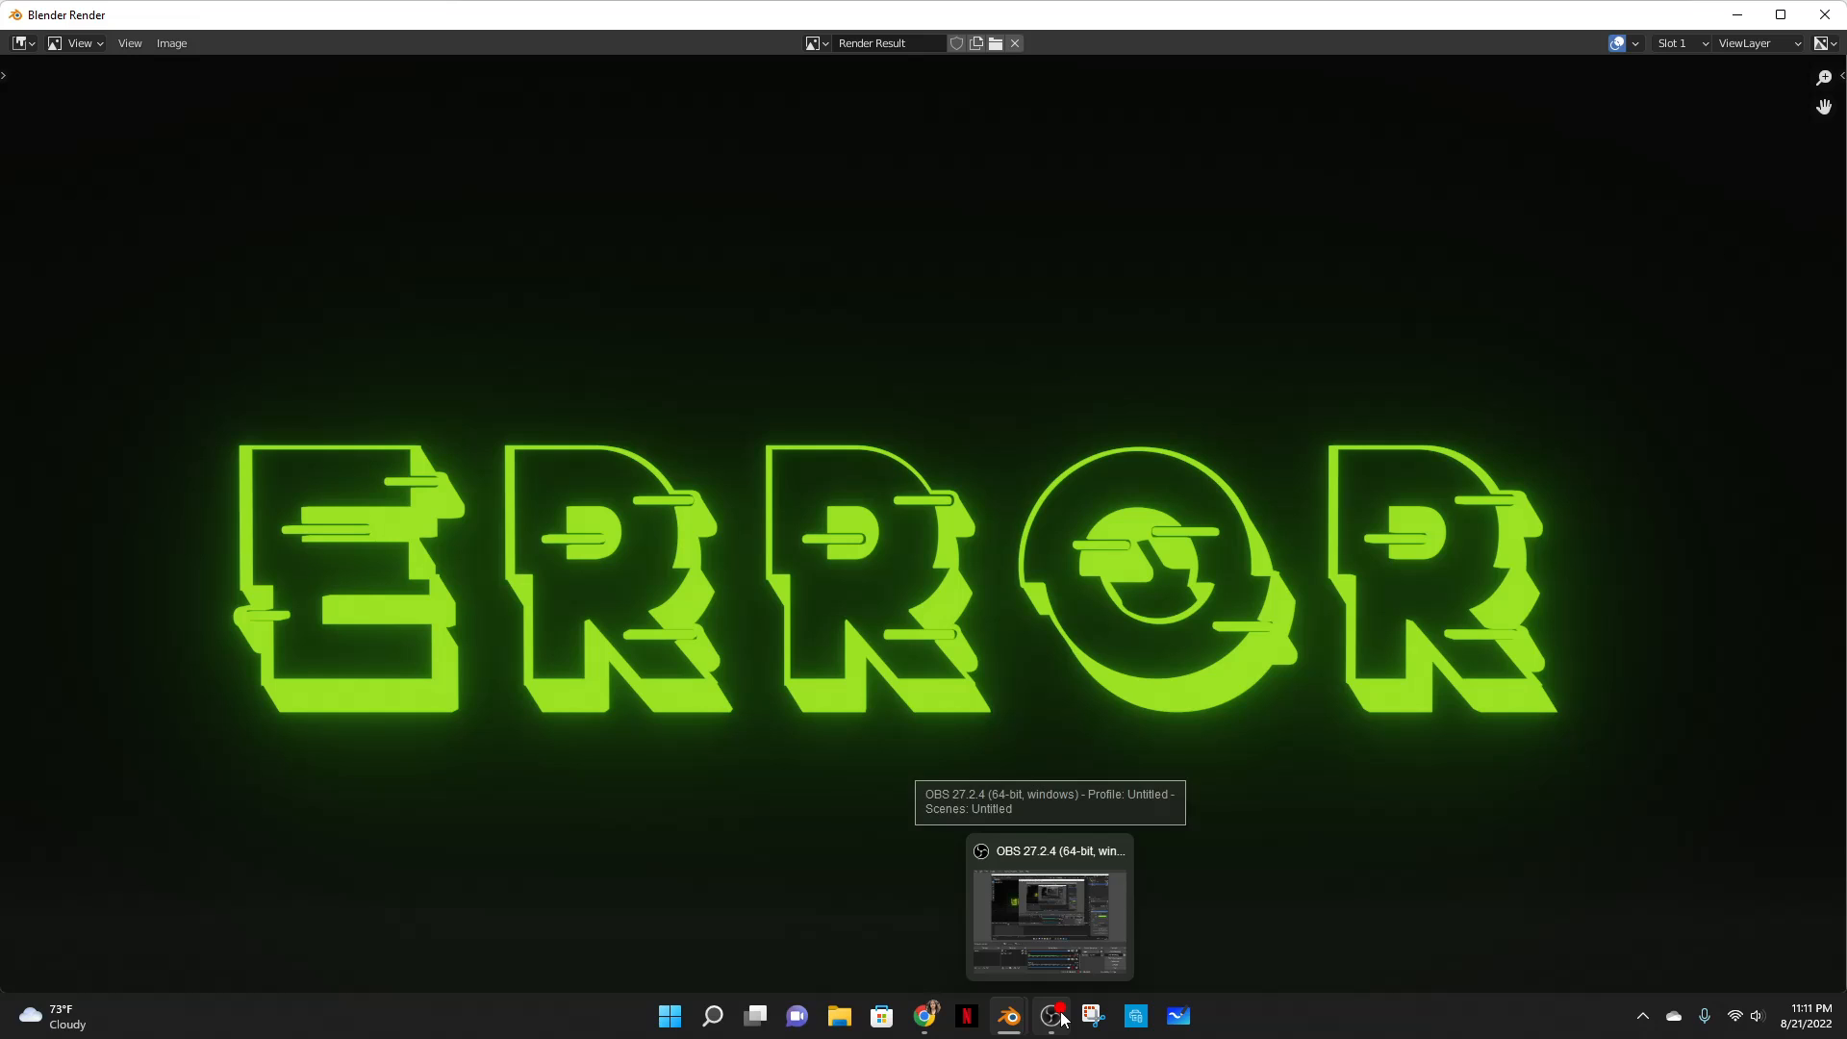
pyautogui.click(1061, 1018)
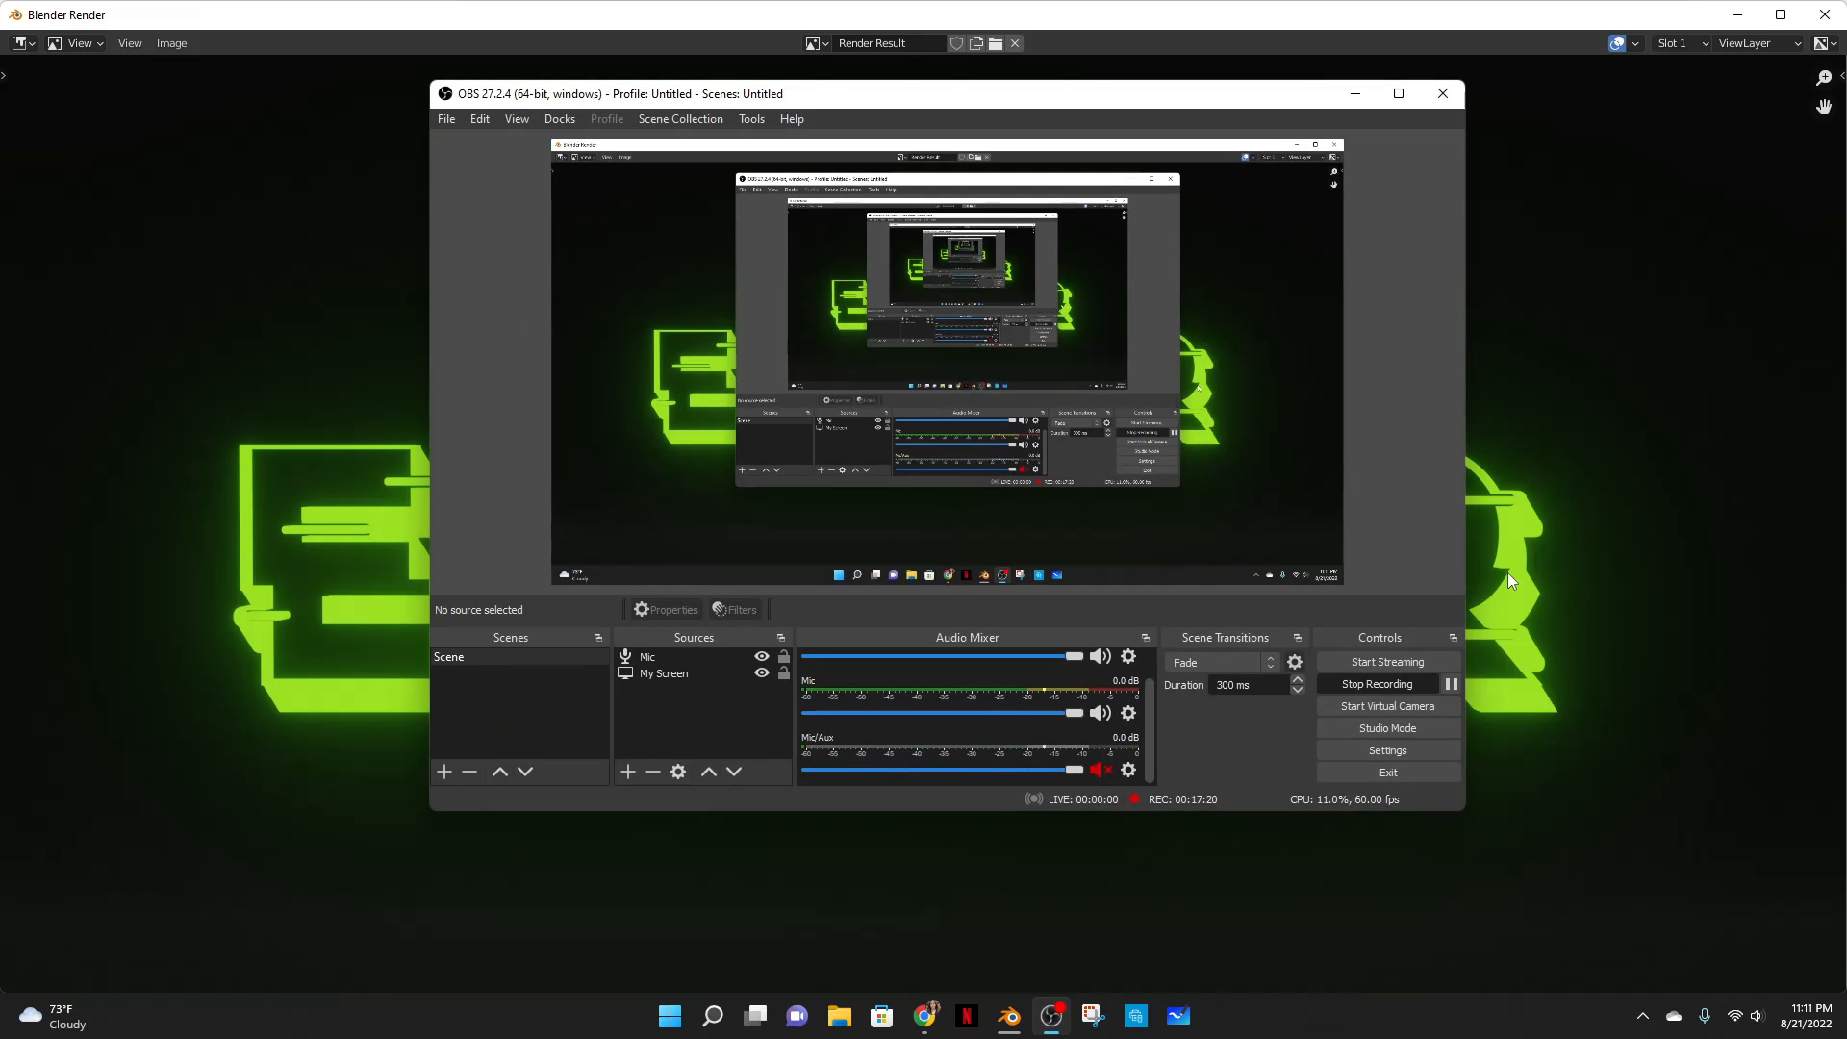
pyautogui.click(1355, 93)
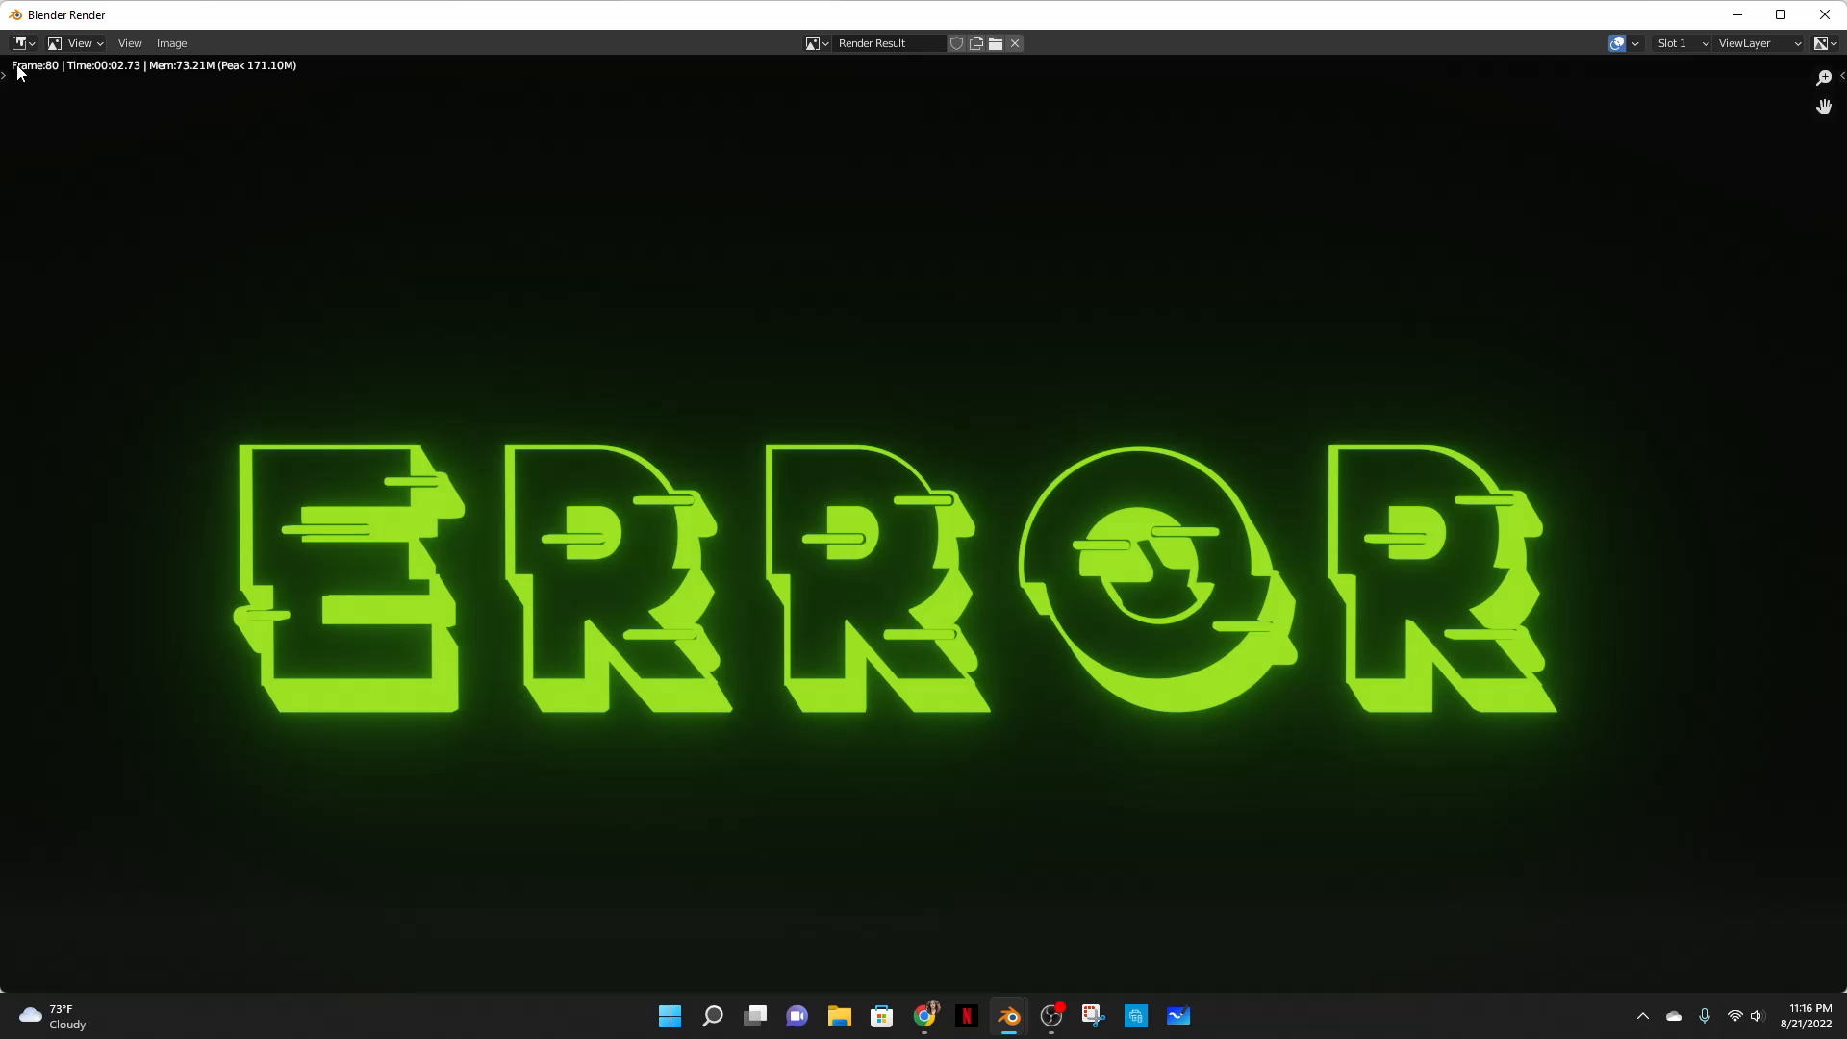
# - Minimize the finished render window and the browser behind it to return to the main Blender scene
pyautogui.click(1737, 15)
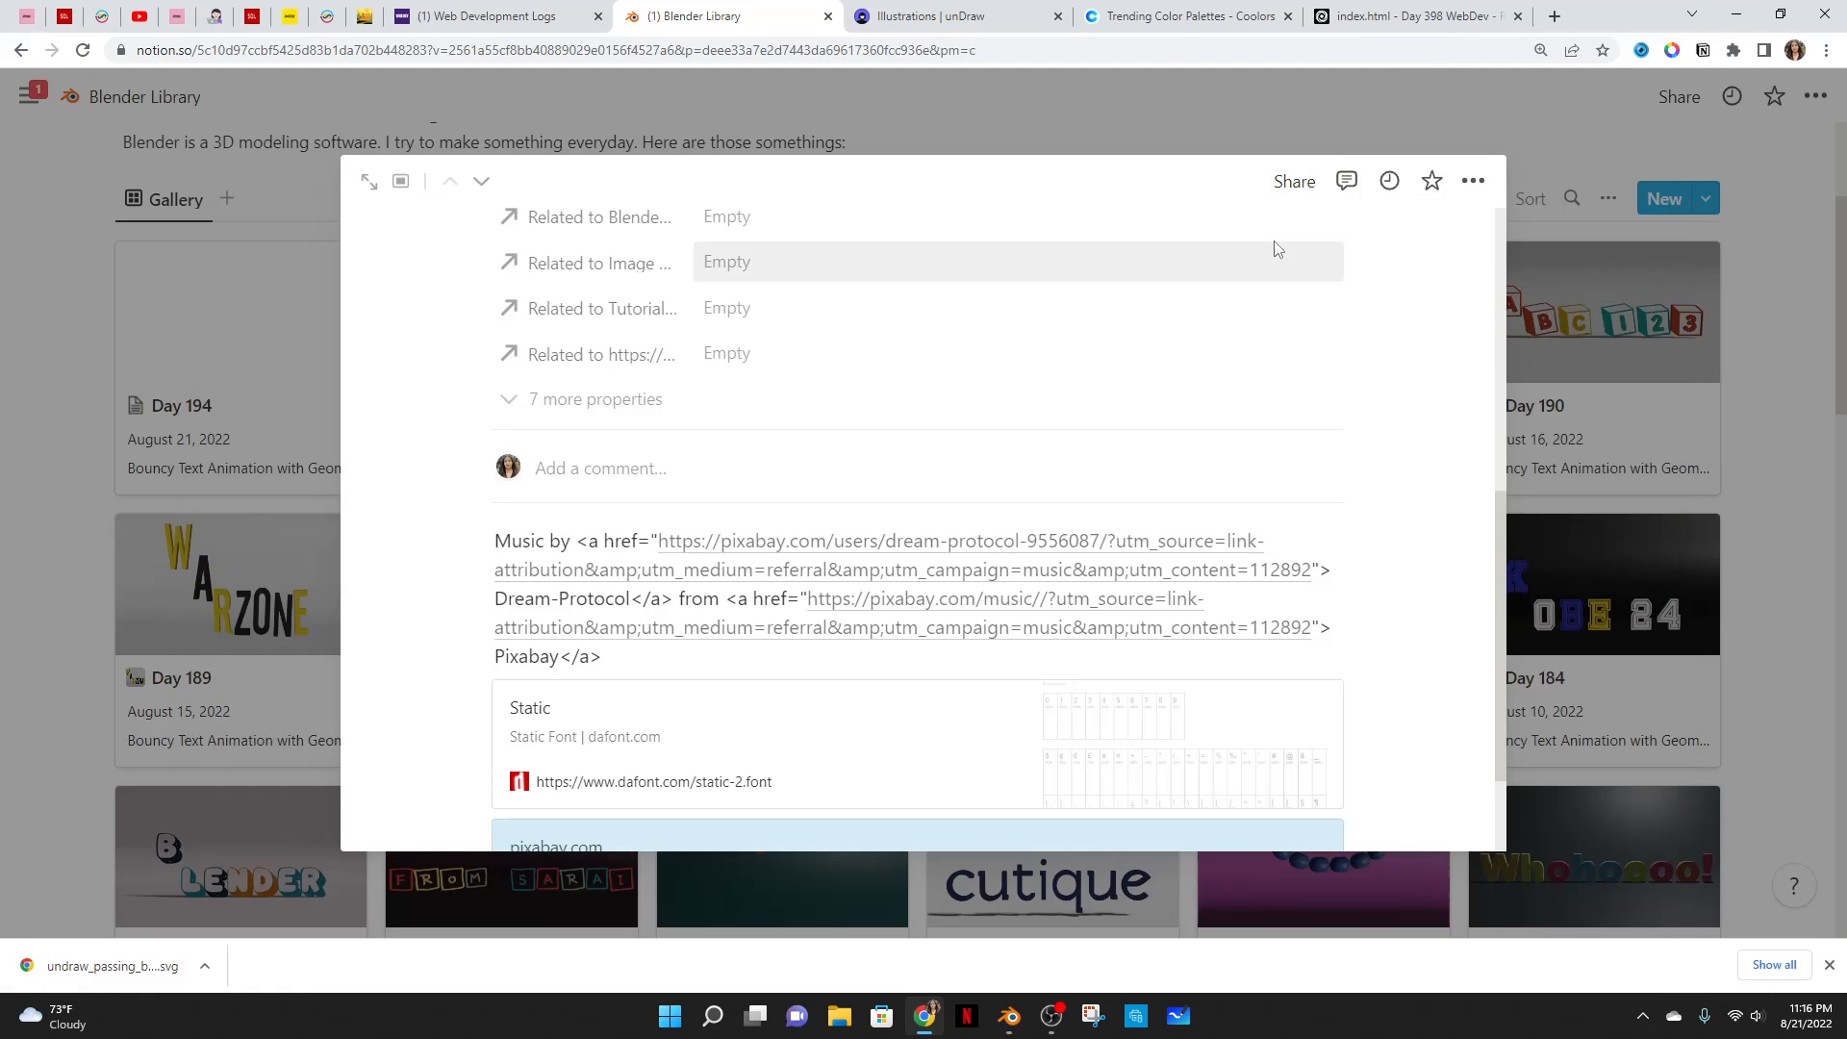
pyautogui.click(1730, 14)
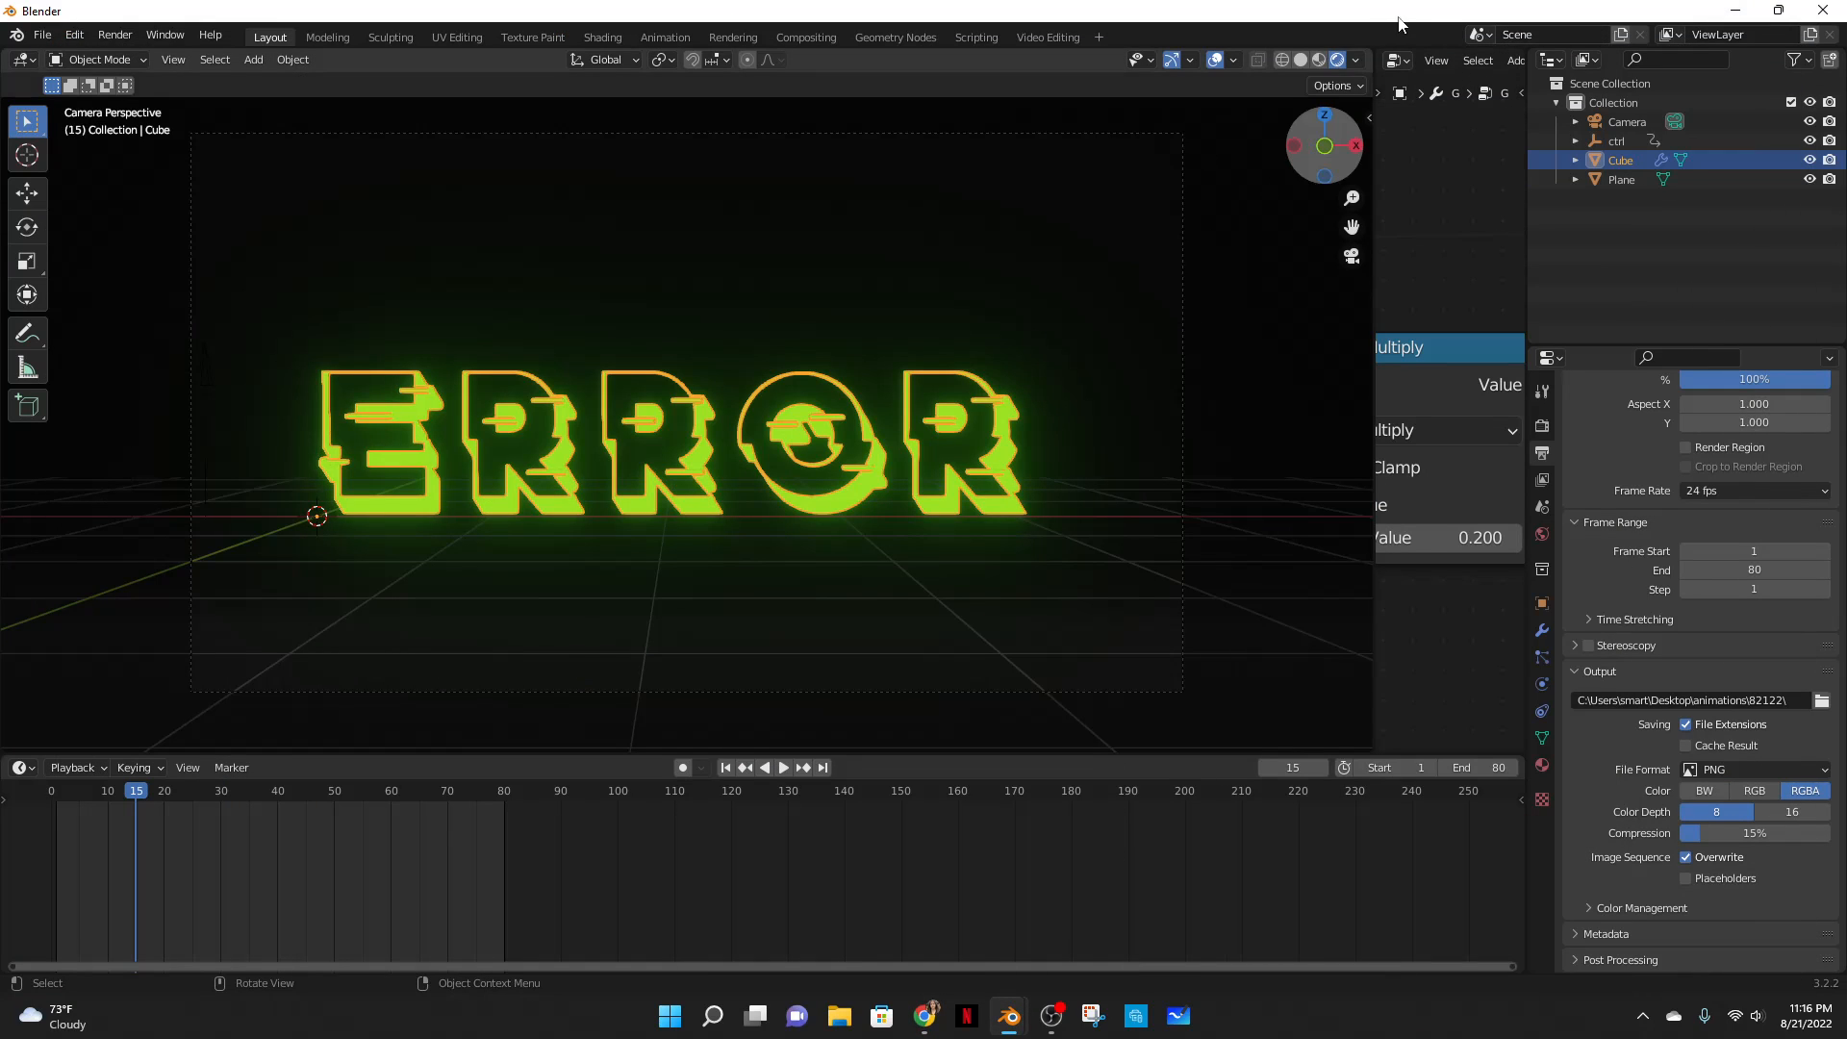
# - Switch to the Video Editing workspace and move the sequencer playhead back to frame 0
pyautogui.click(1046, 37)
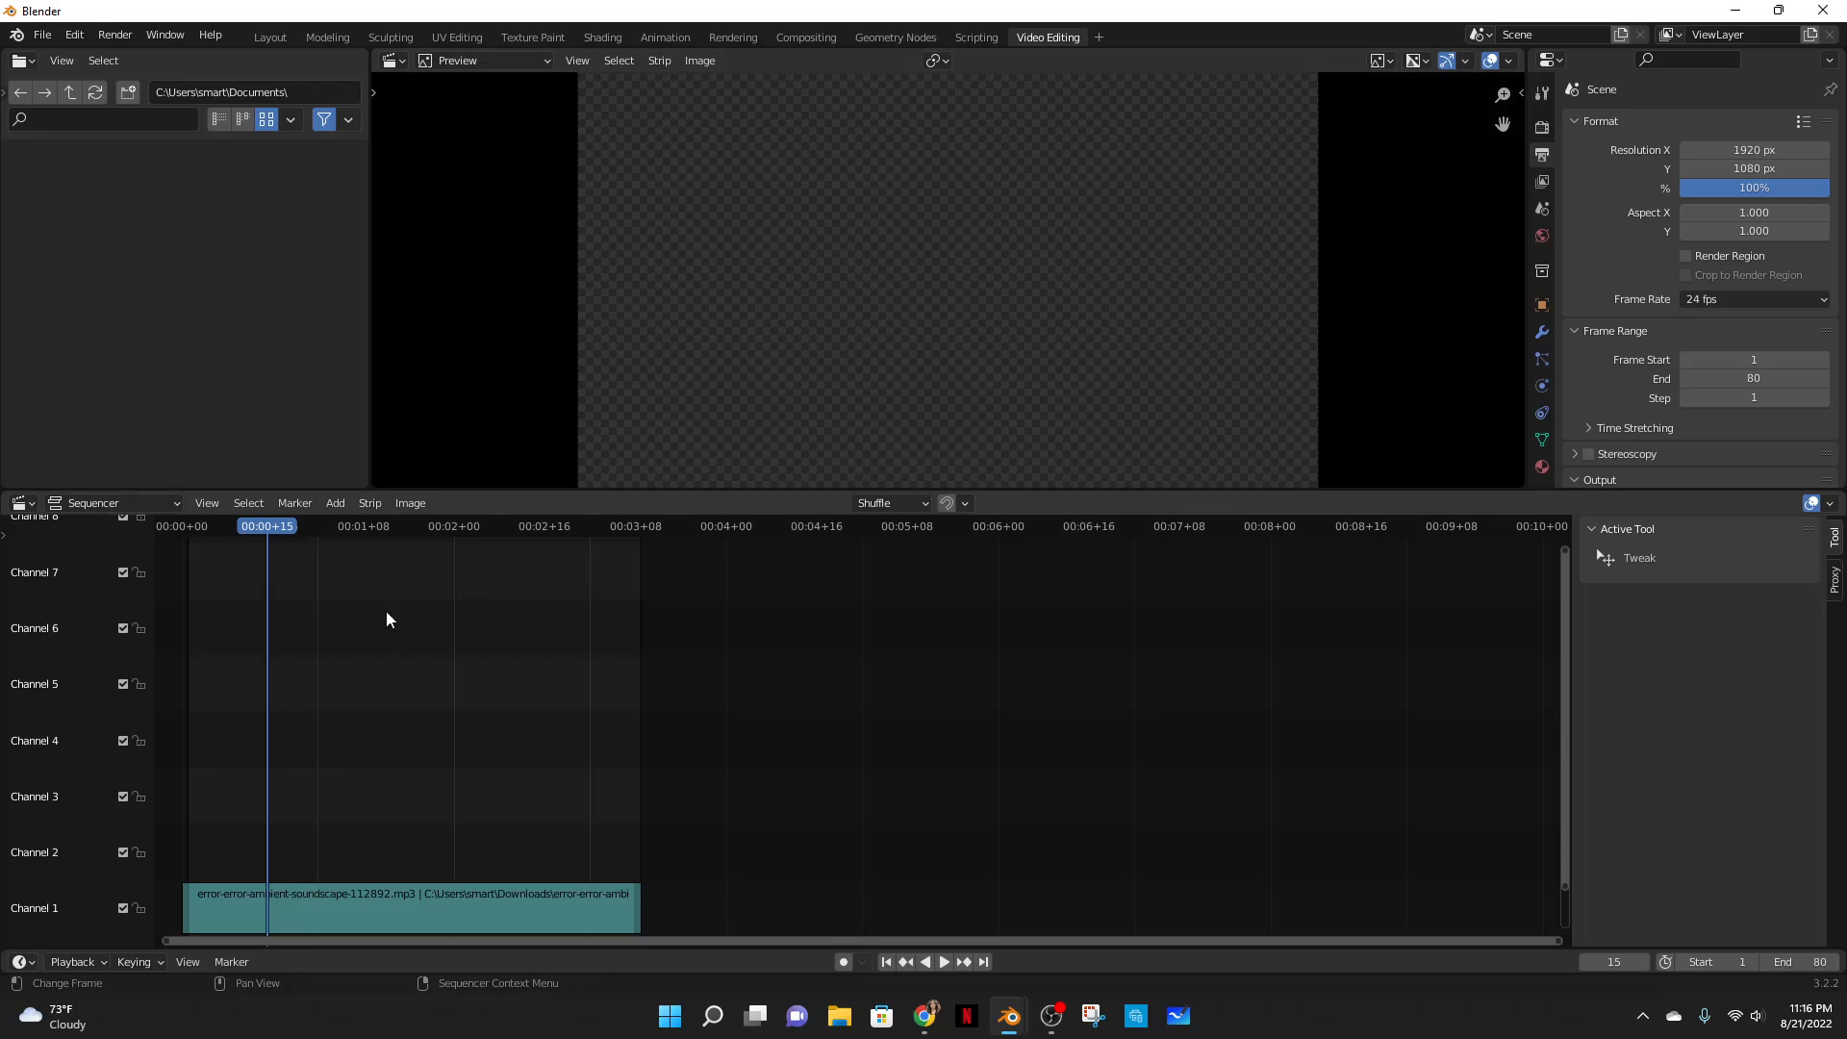
pyautogui.moveTo(267, 532); pyautogui.dragTo(183, 532)
pyautogui.click(337, 504)
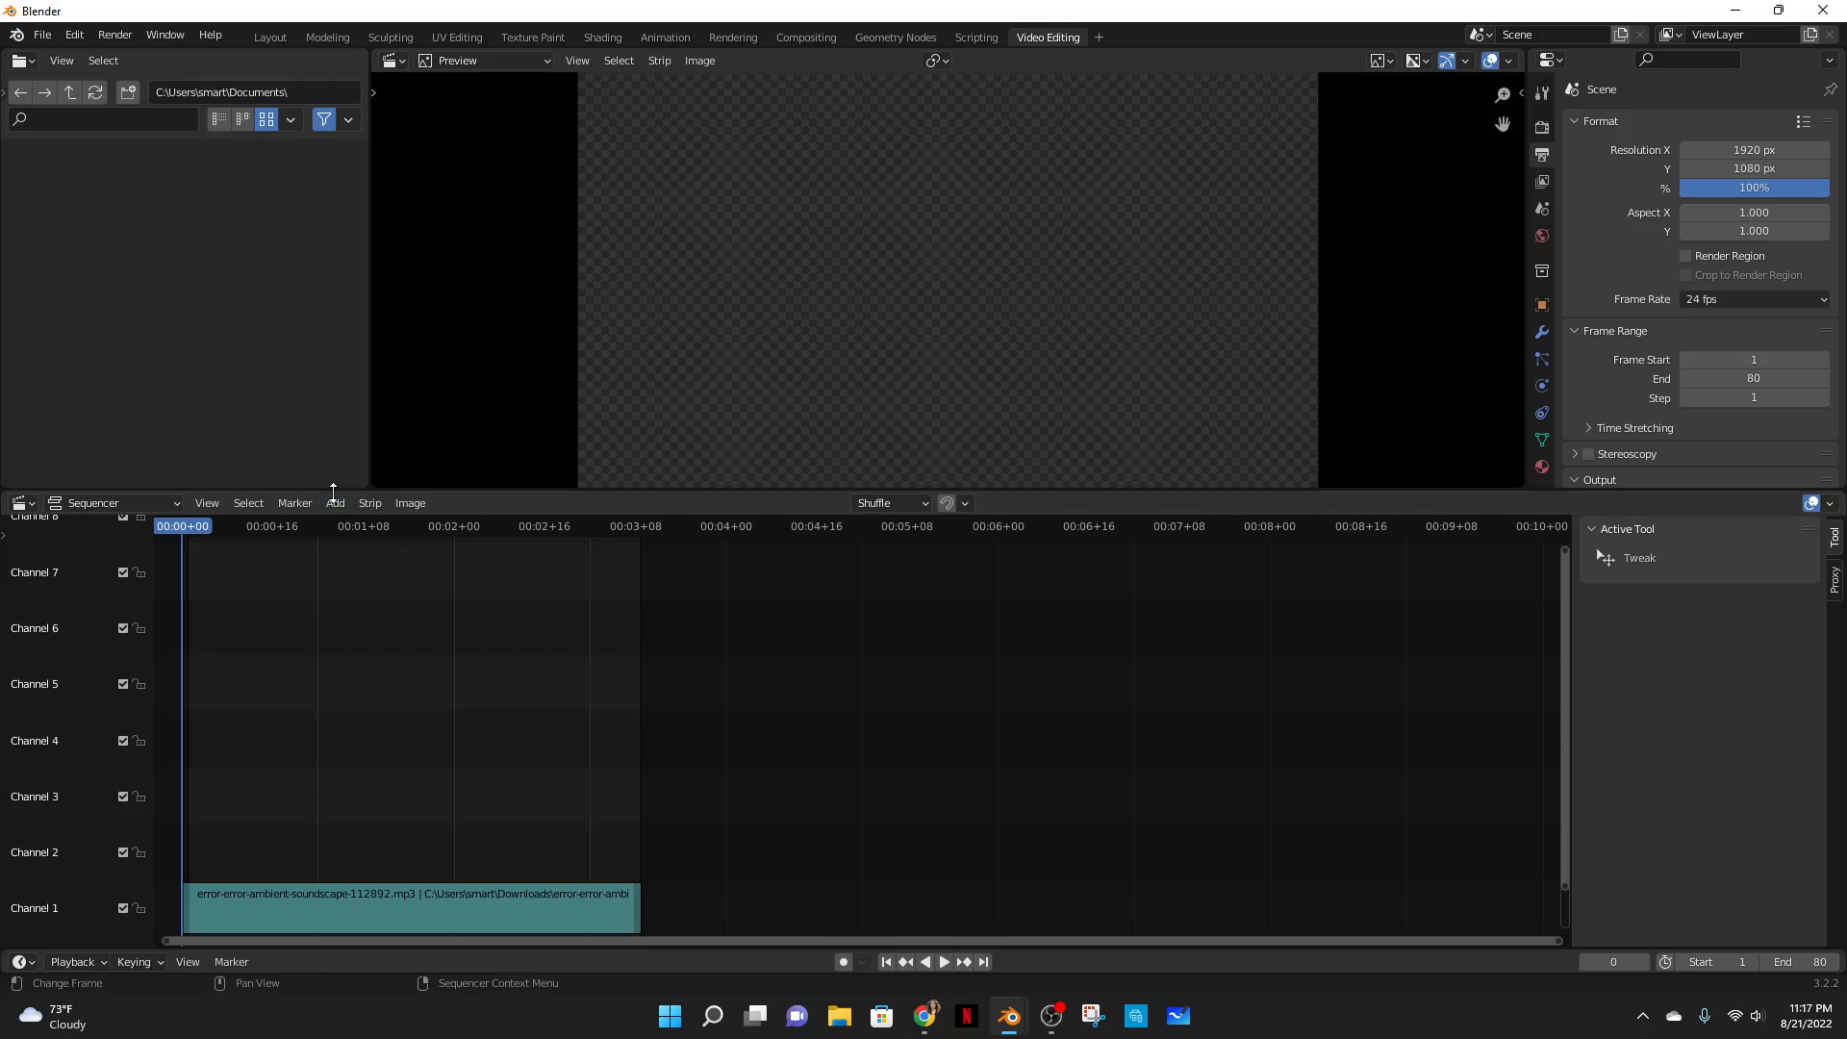
# - Add the rendered images 0001.png to 0080.png from Desktop\animations\82122 as an image sequence strip and scrub through it
pyautogui.click(336, 503)
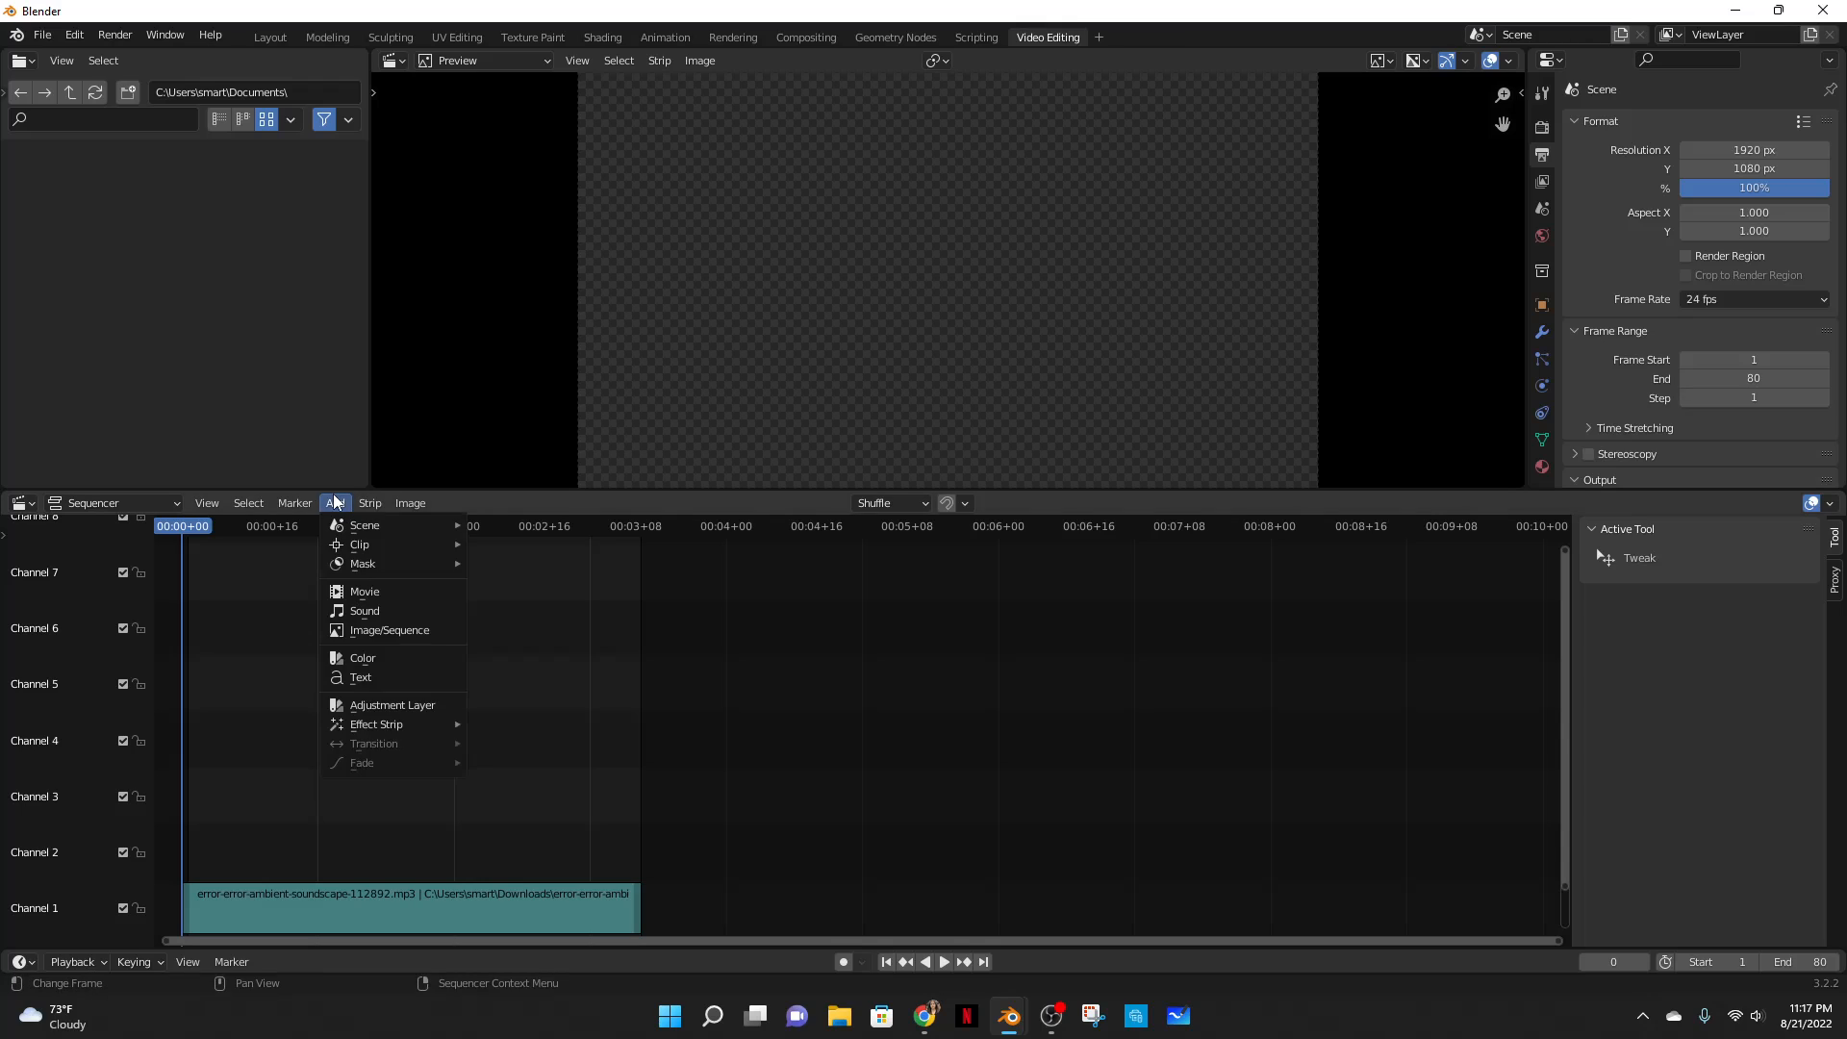
pyautogui.click(384, 630)
pyautogui.click(501, 369)
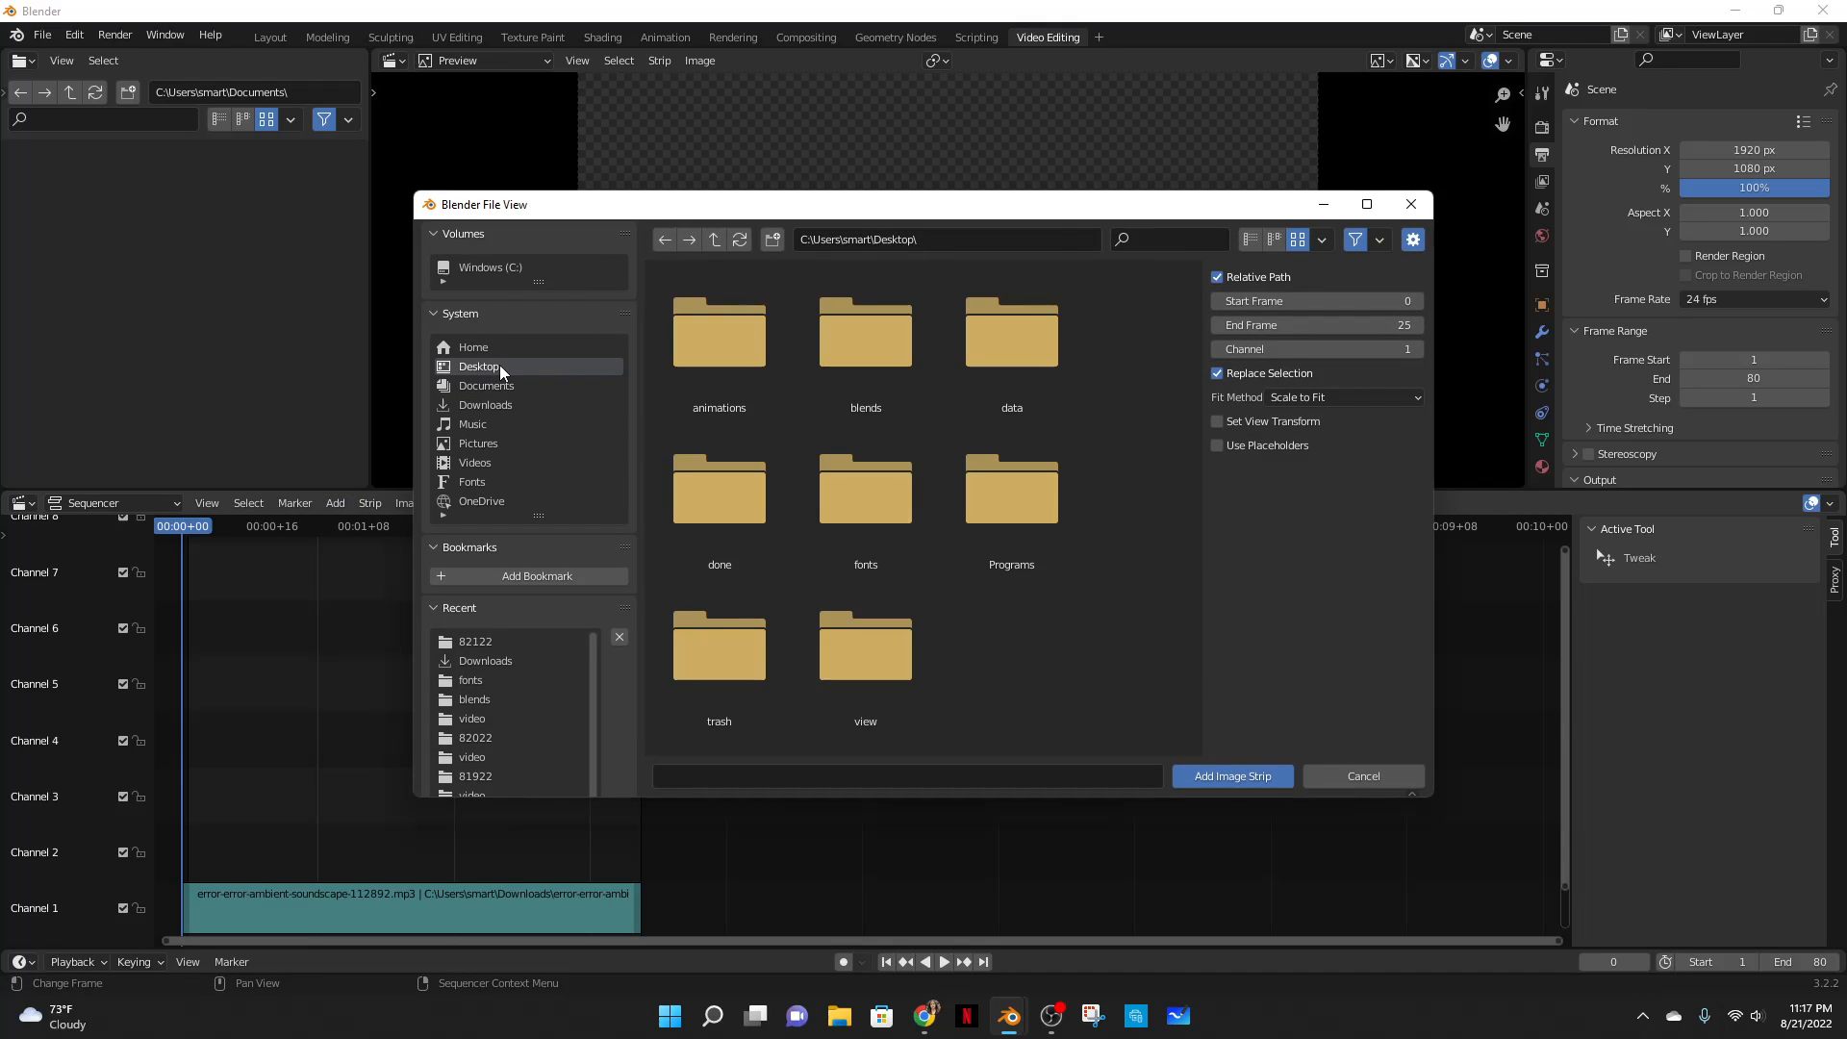
pyautogui.doubleClick(759, 394)
pyautogui.doubleClick(847, 648)
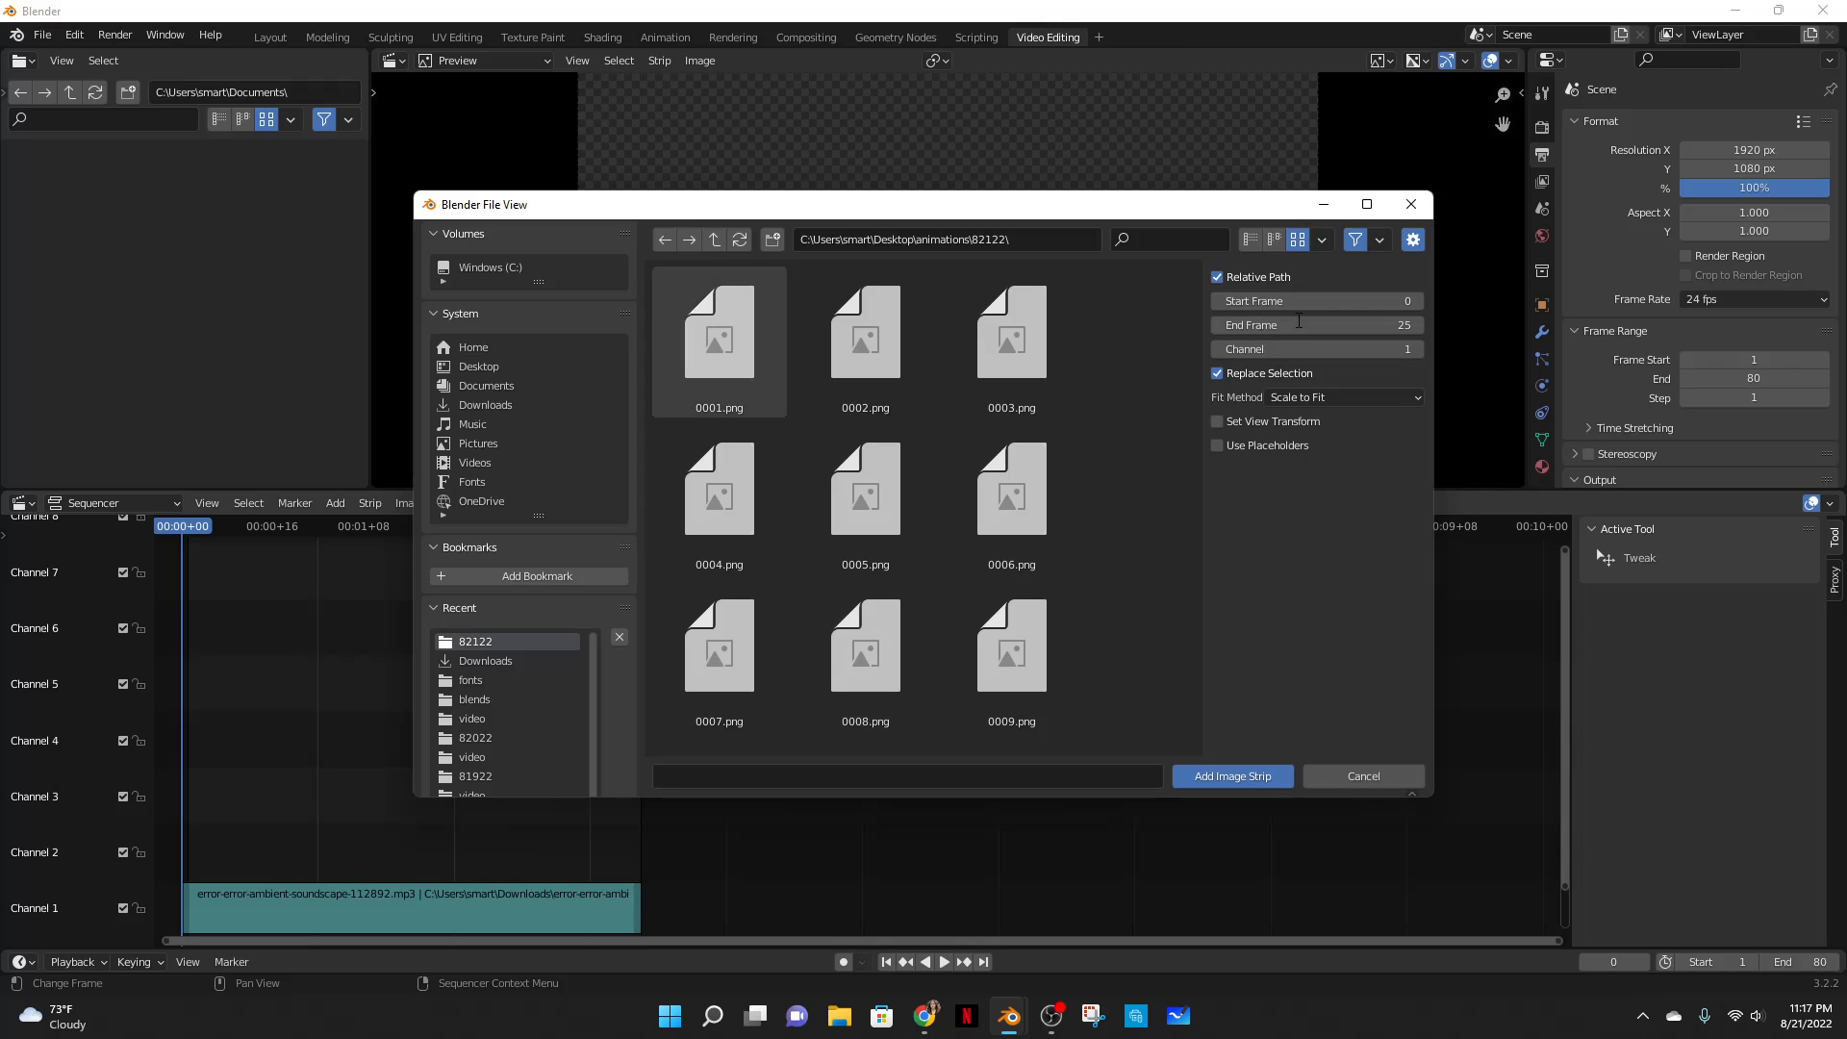
pyautogui.click(714, 365)
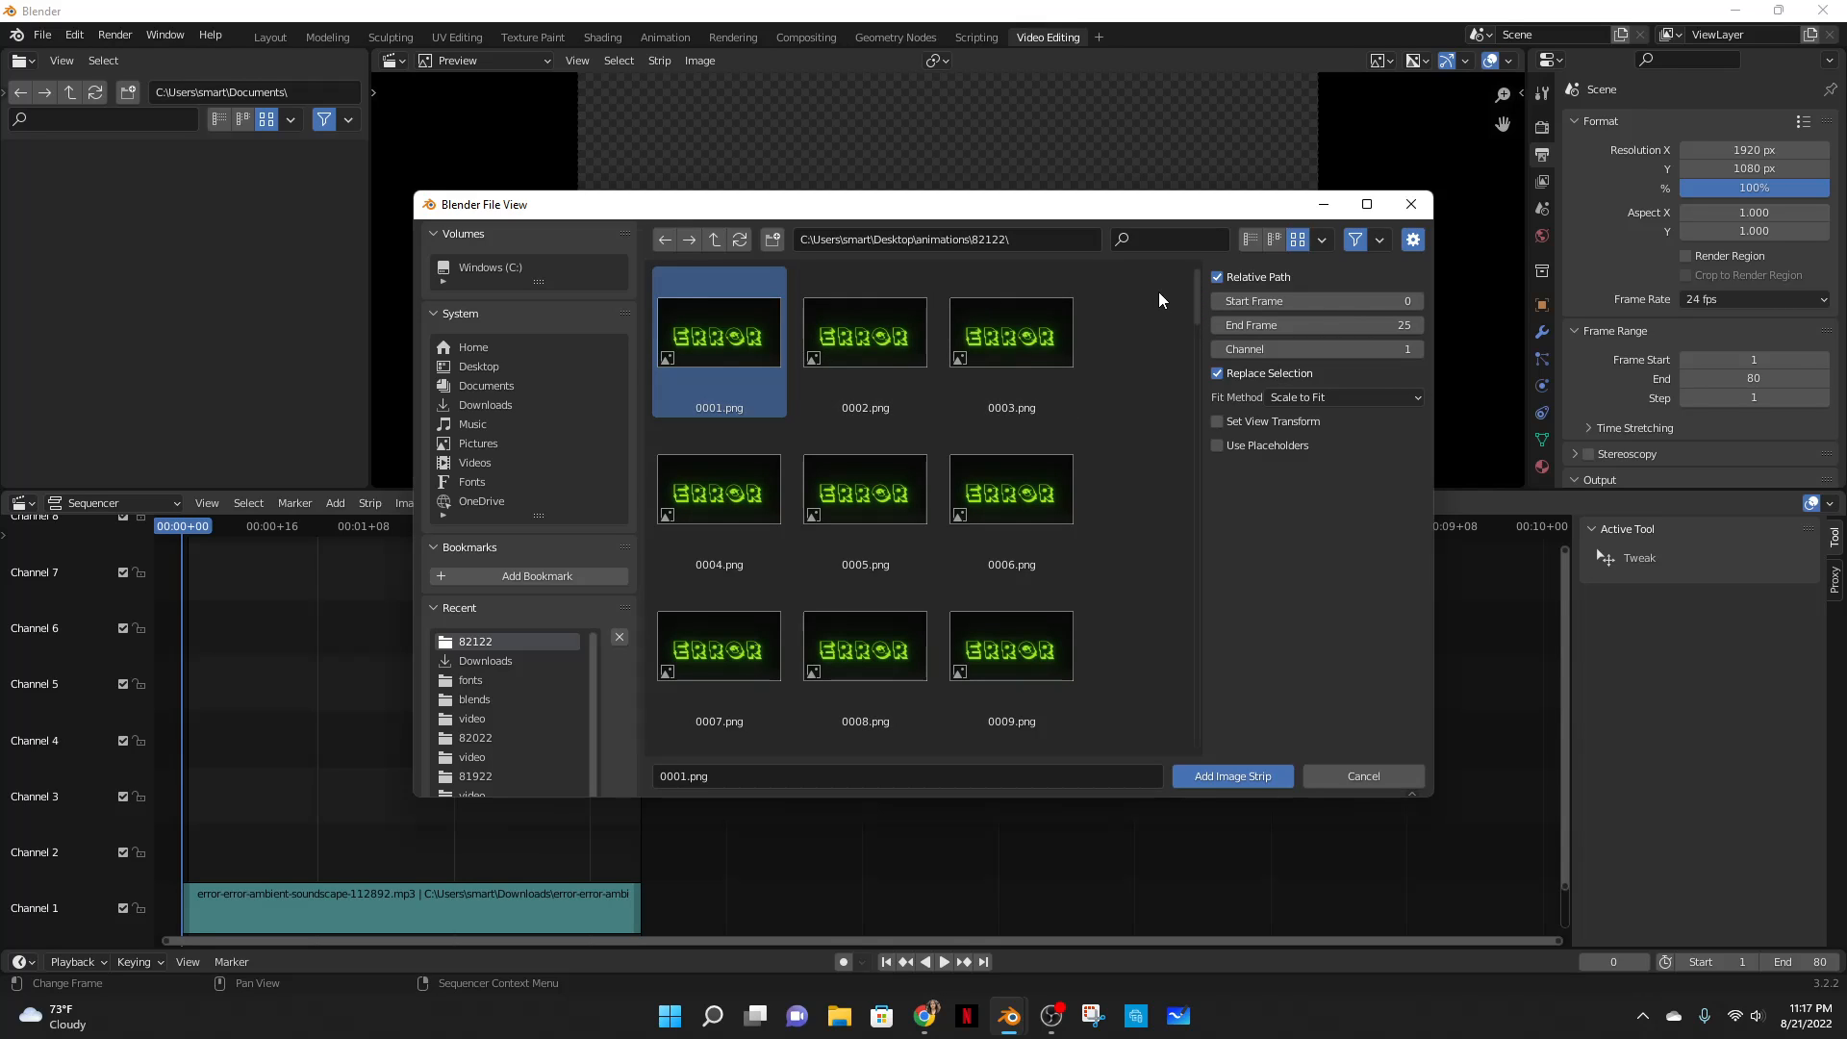
pyautogui.moveTo(1193, 285); pyautogui.dragTo(1196, 764)
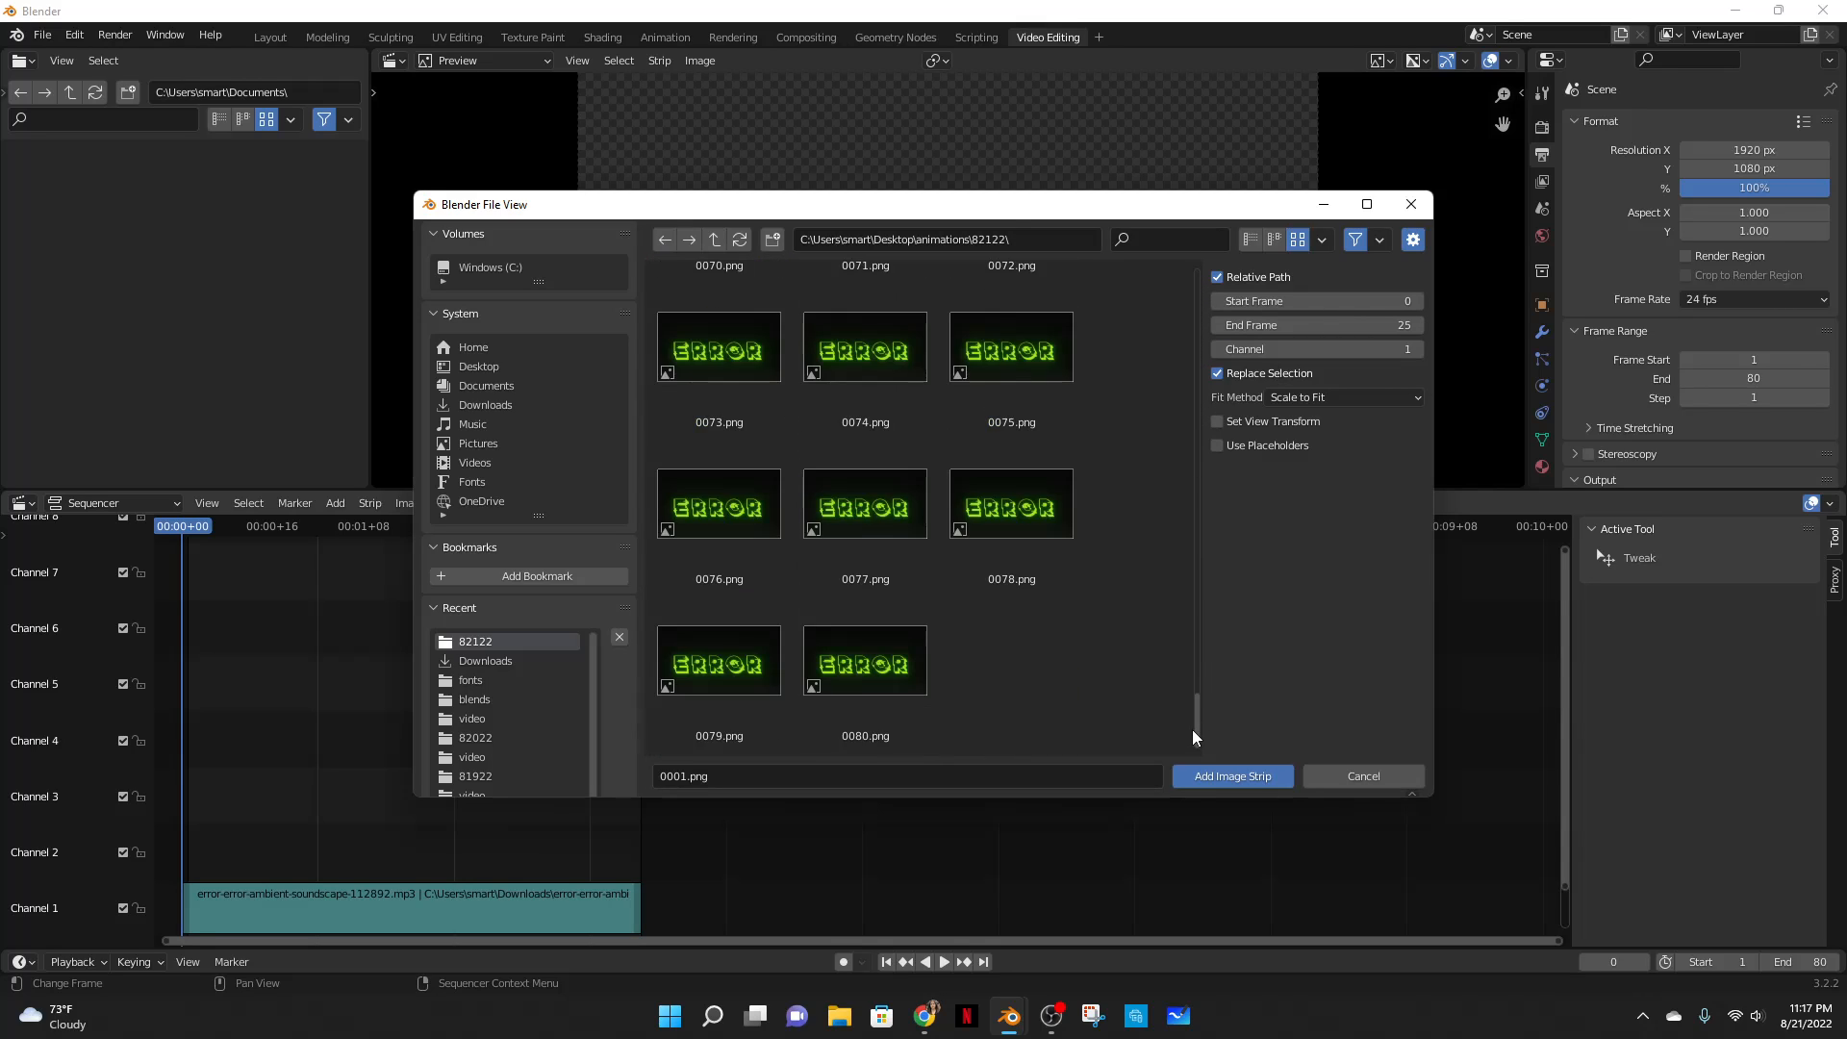
pyautogui.keyDown('shift'); pyautogui.click(868, 707); pyautogui.keyUp('shift')
pyautogui.click(1192, 773)
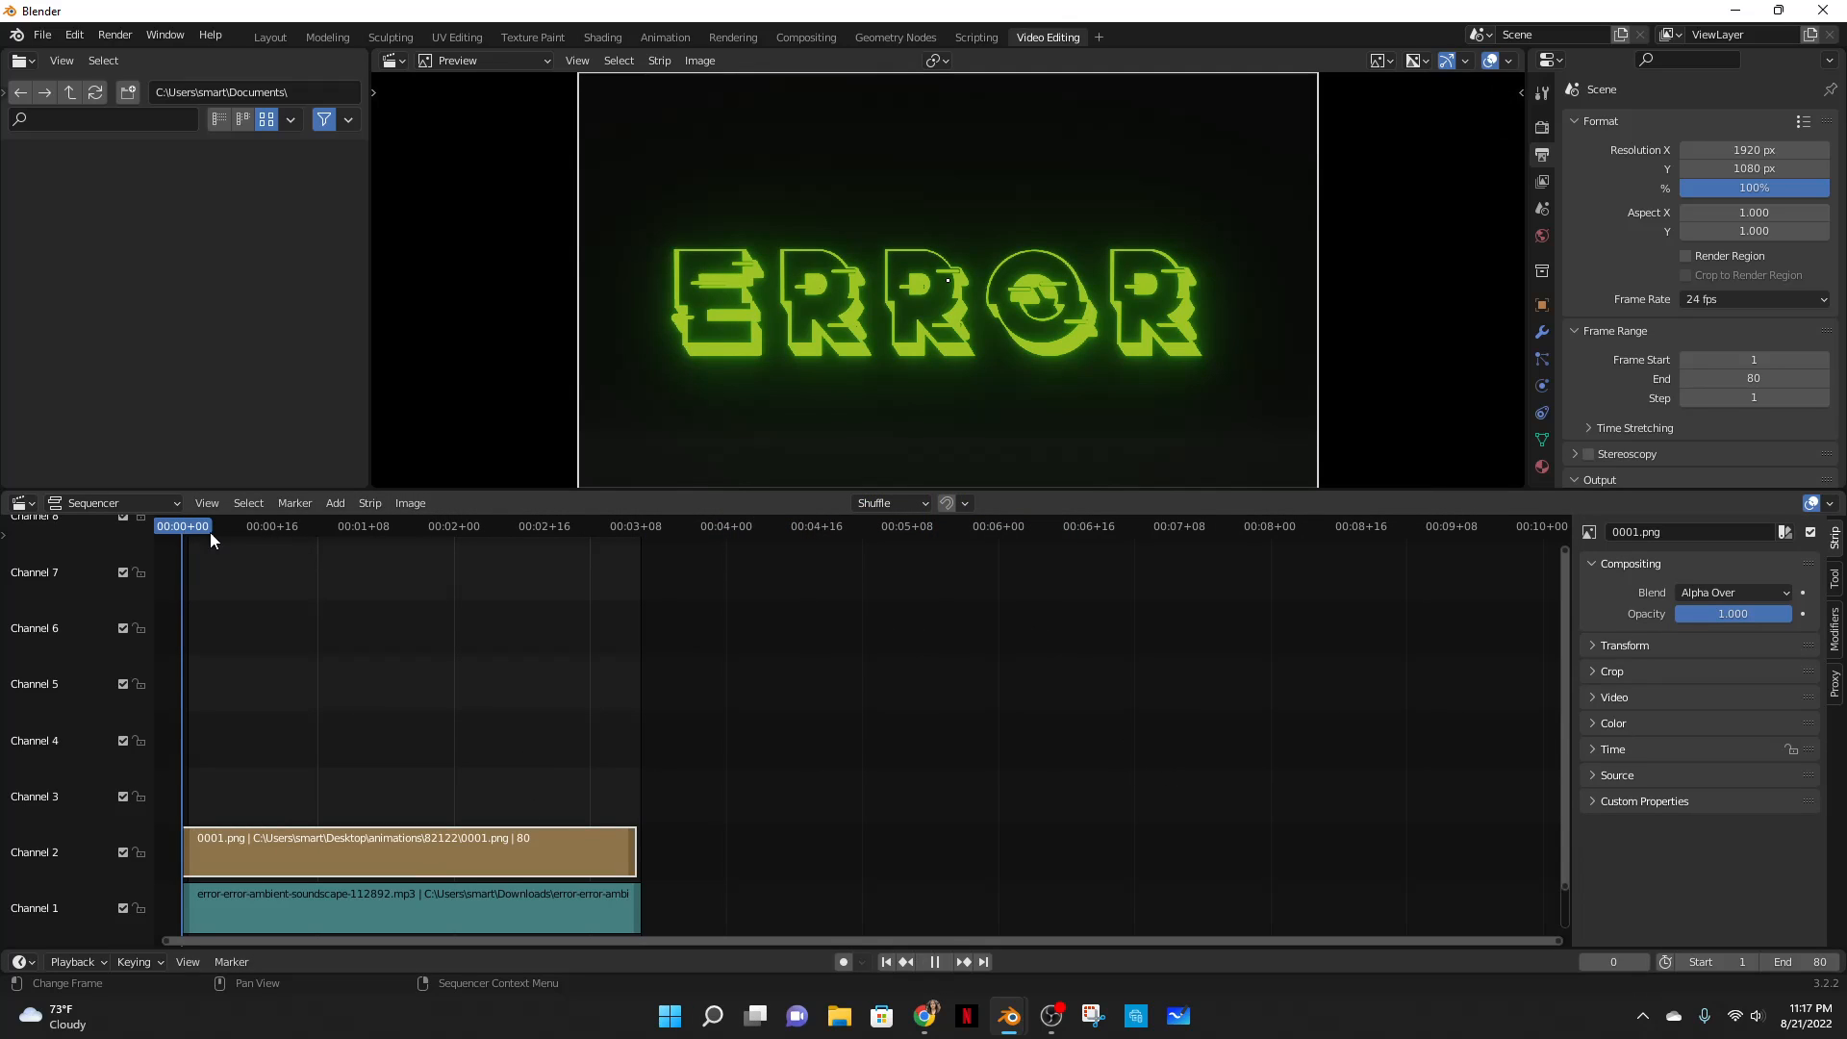
pyautogui.moveTo(210, 533); pyautogui.dragTo(568, 548)
# - Create a folder named video inside the 82122 folder and set it as the render output path
pyautogui.scroll(-4, 1629, 206)
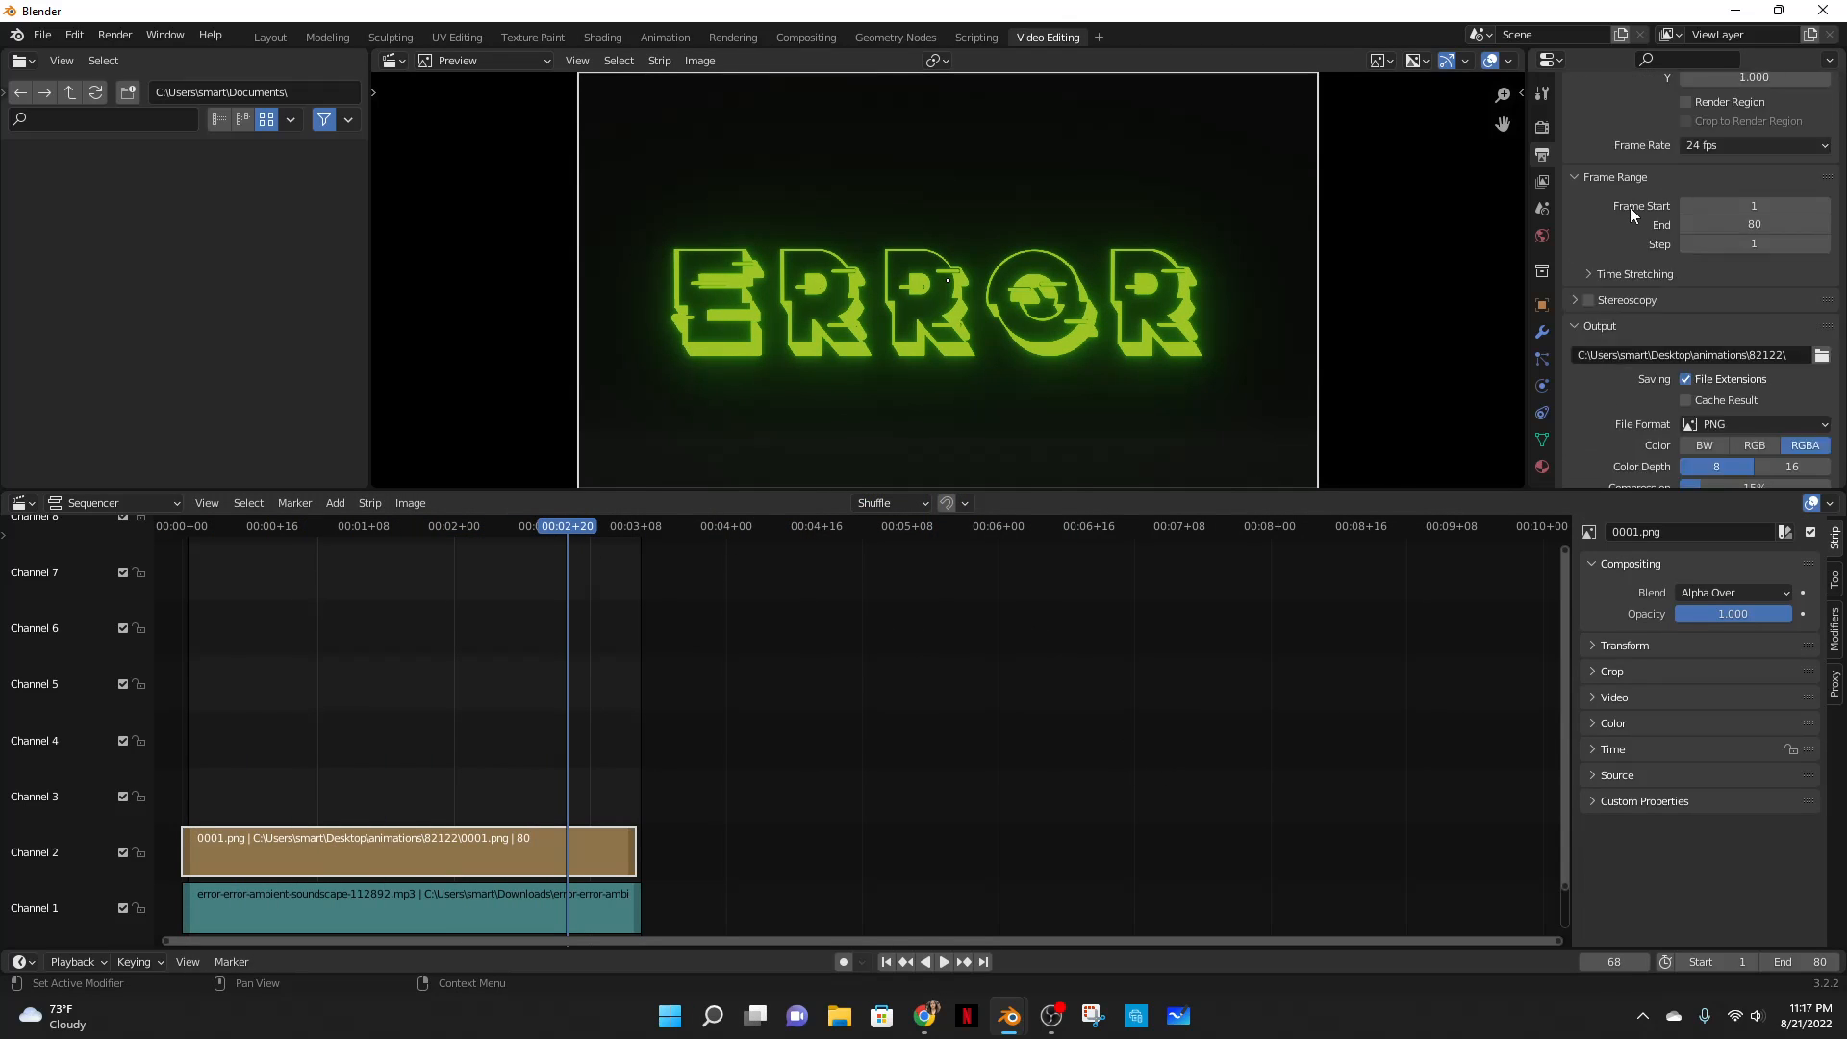
pyautogui.scroll(-4, 1629, 206)
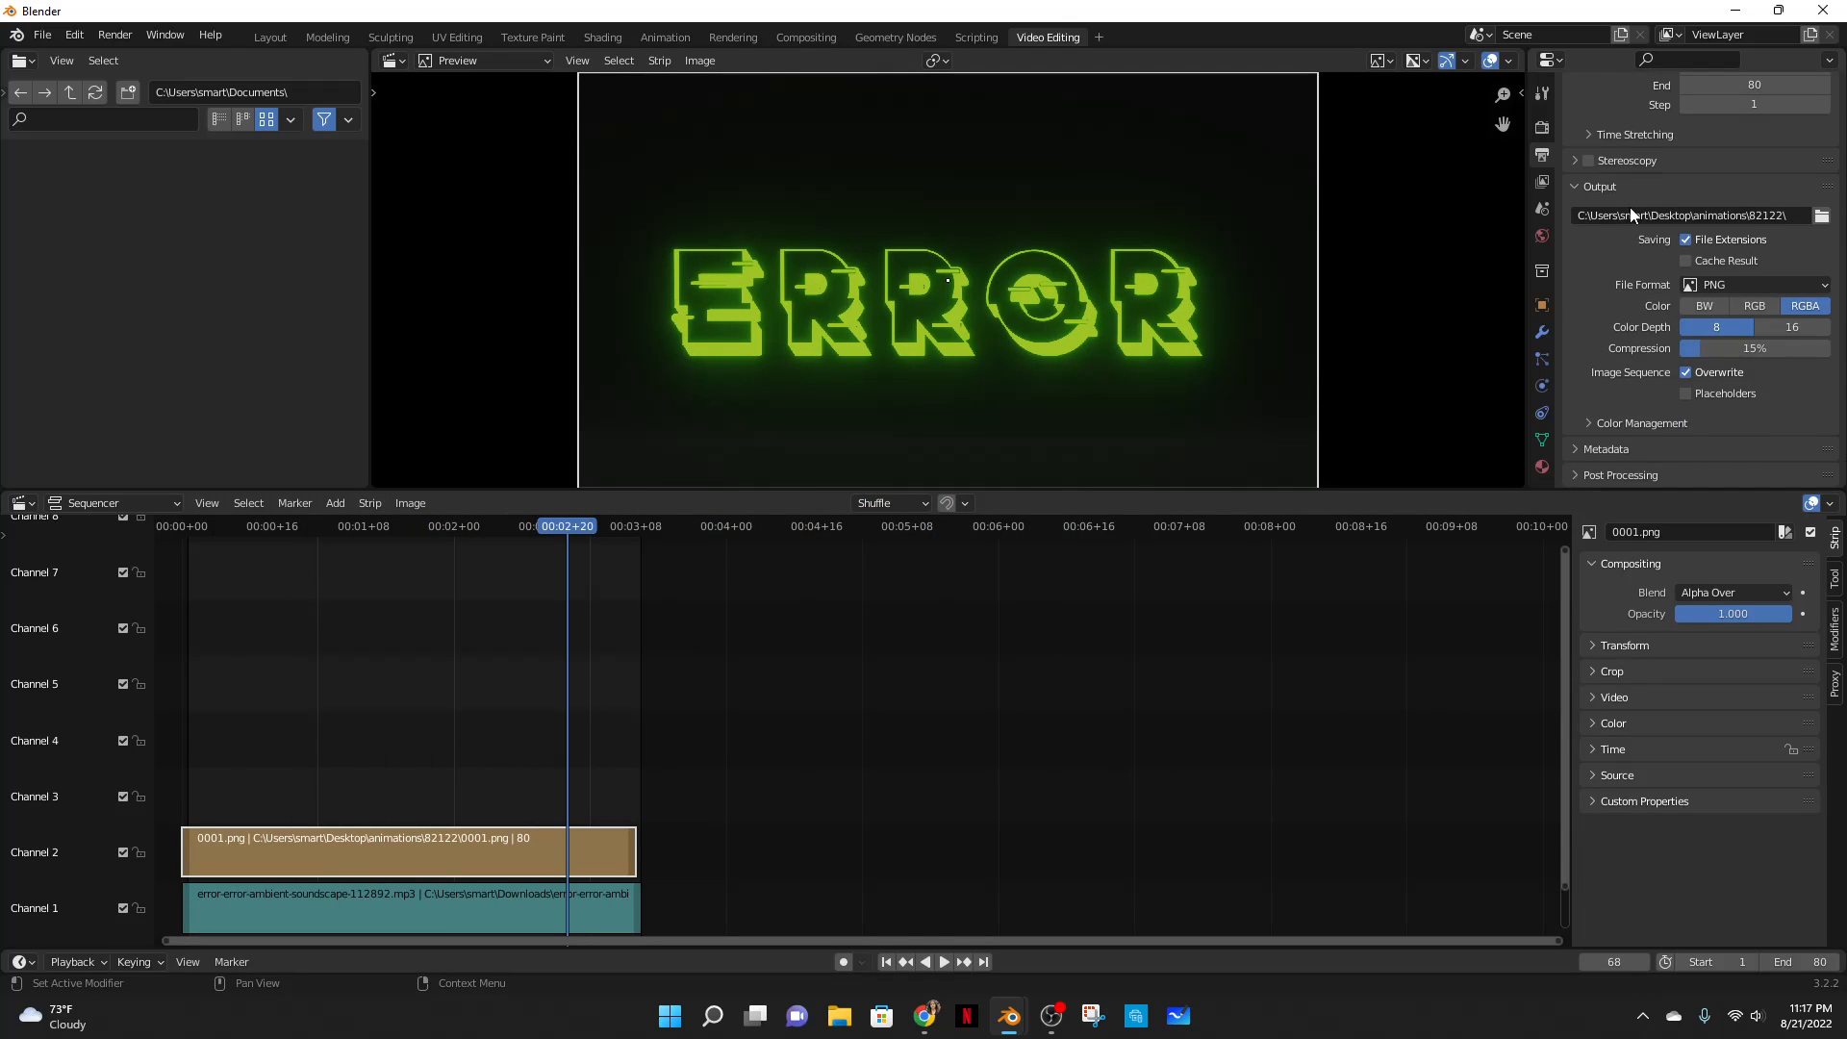
pyautogui.click(1821, 215)
pyautogui.click(772, 240)
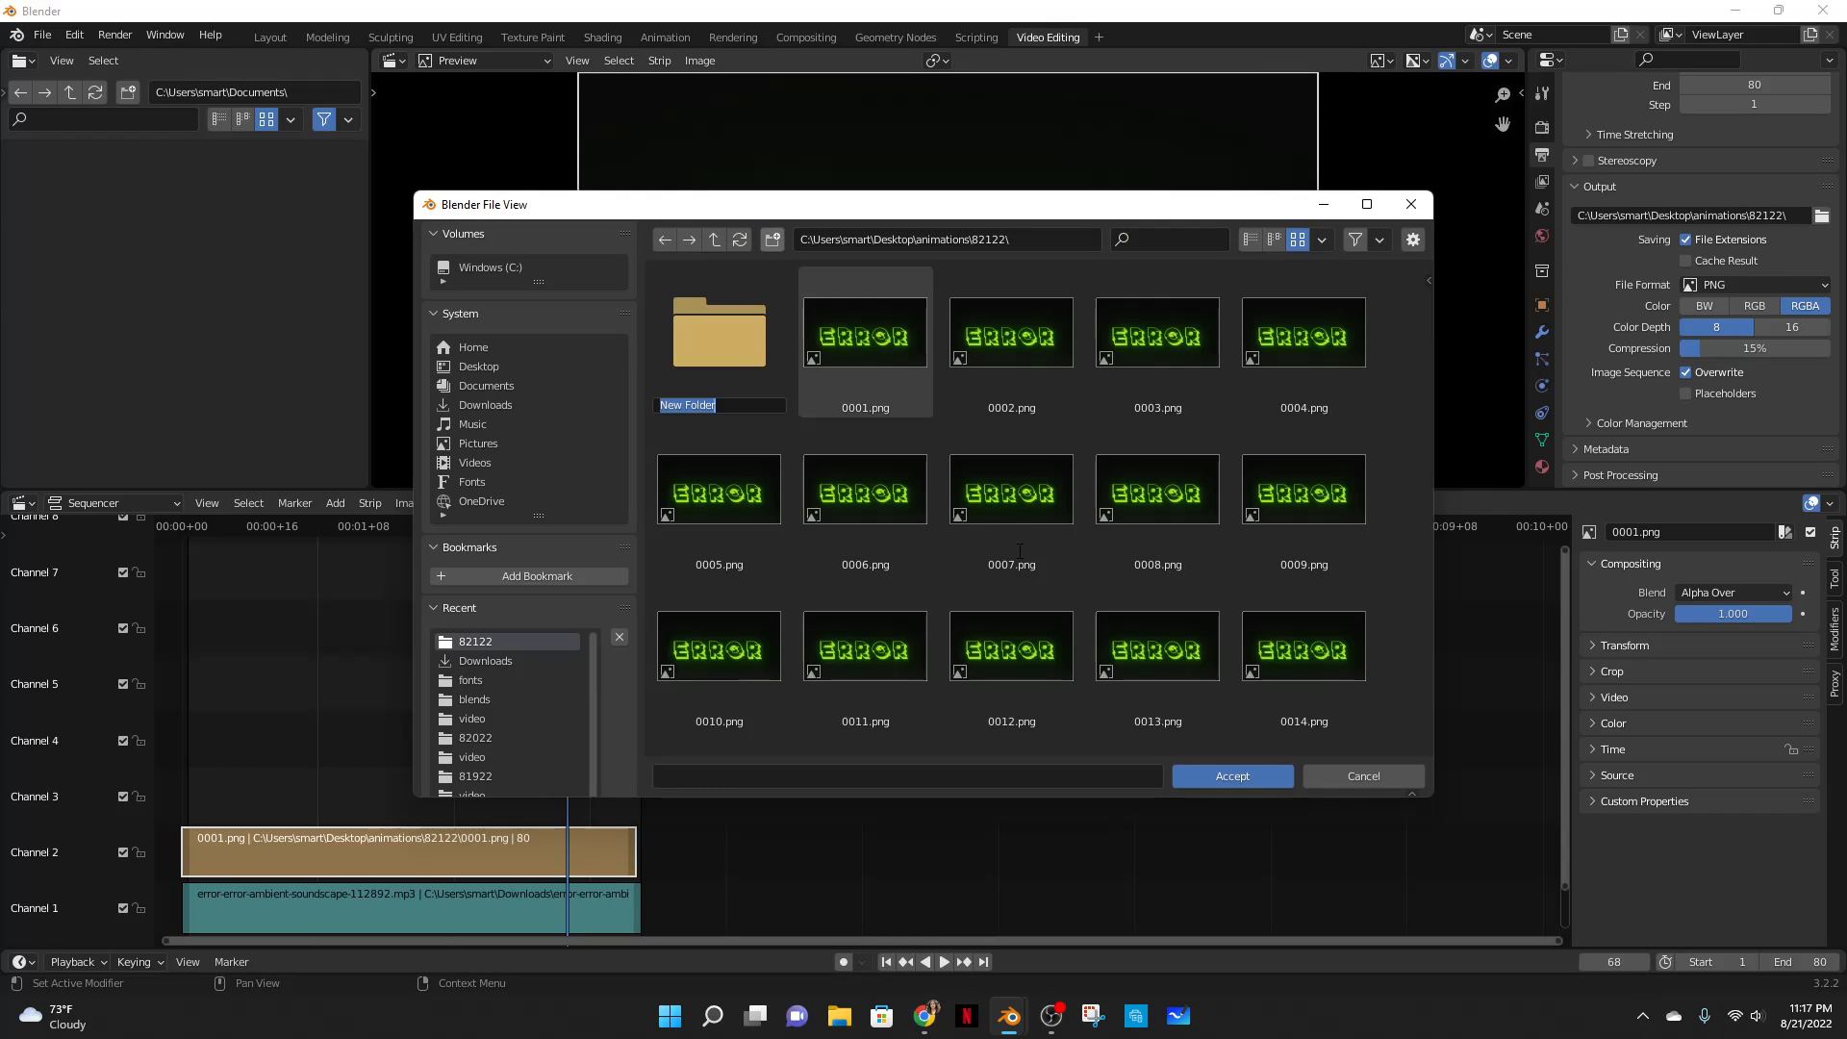
pyautogui.write('video')
pyautogui.press('Return')
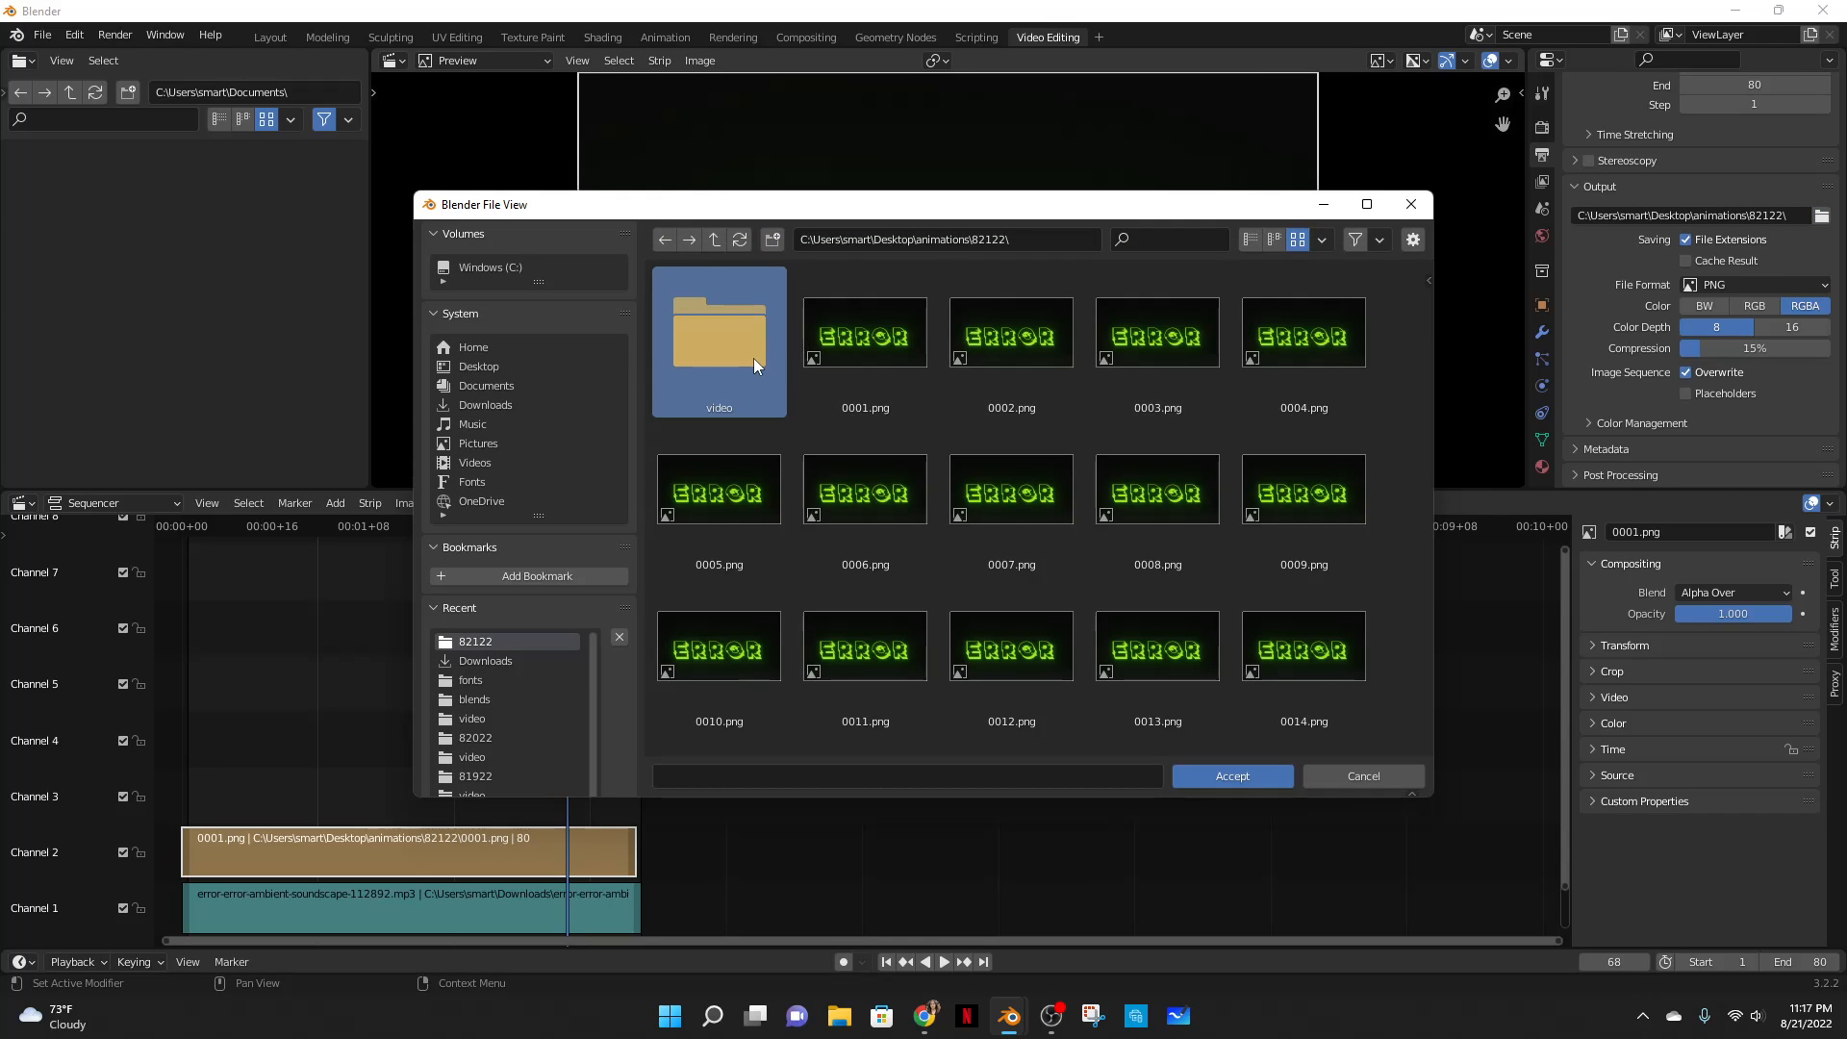
pyautogui.click(753, 358)
pyautogui.click(1234, 777)
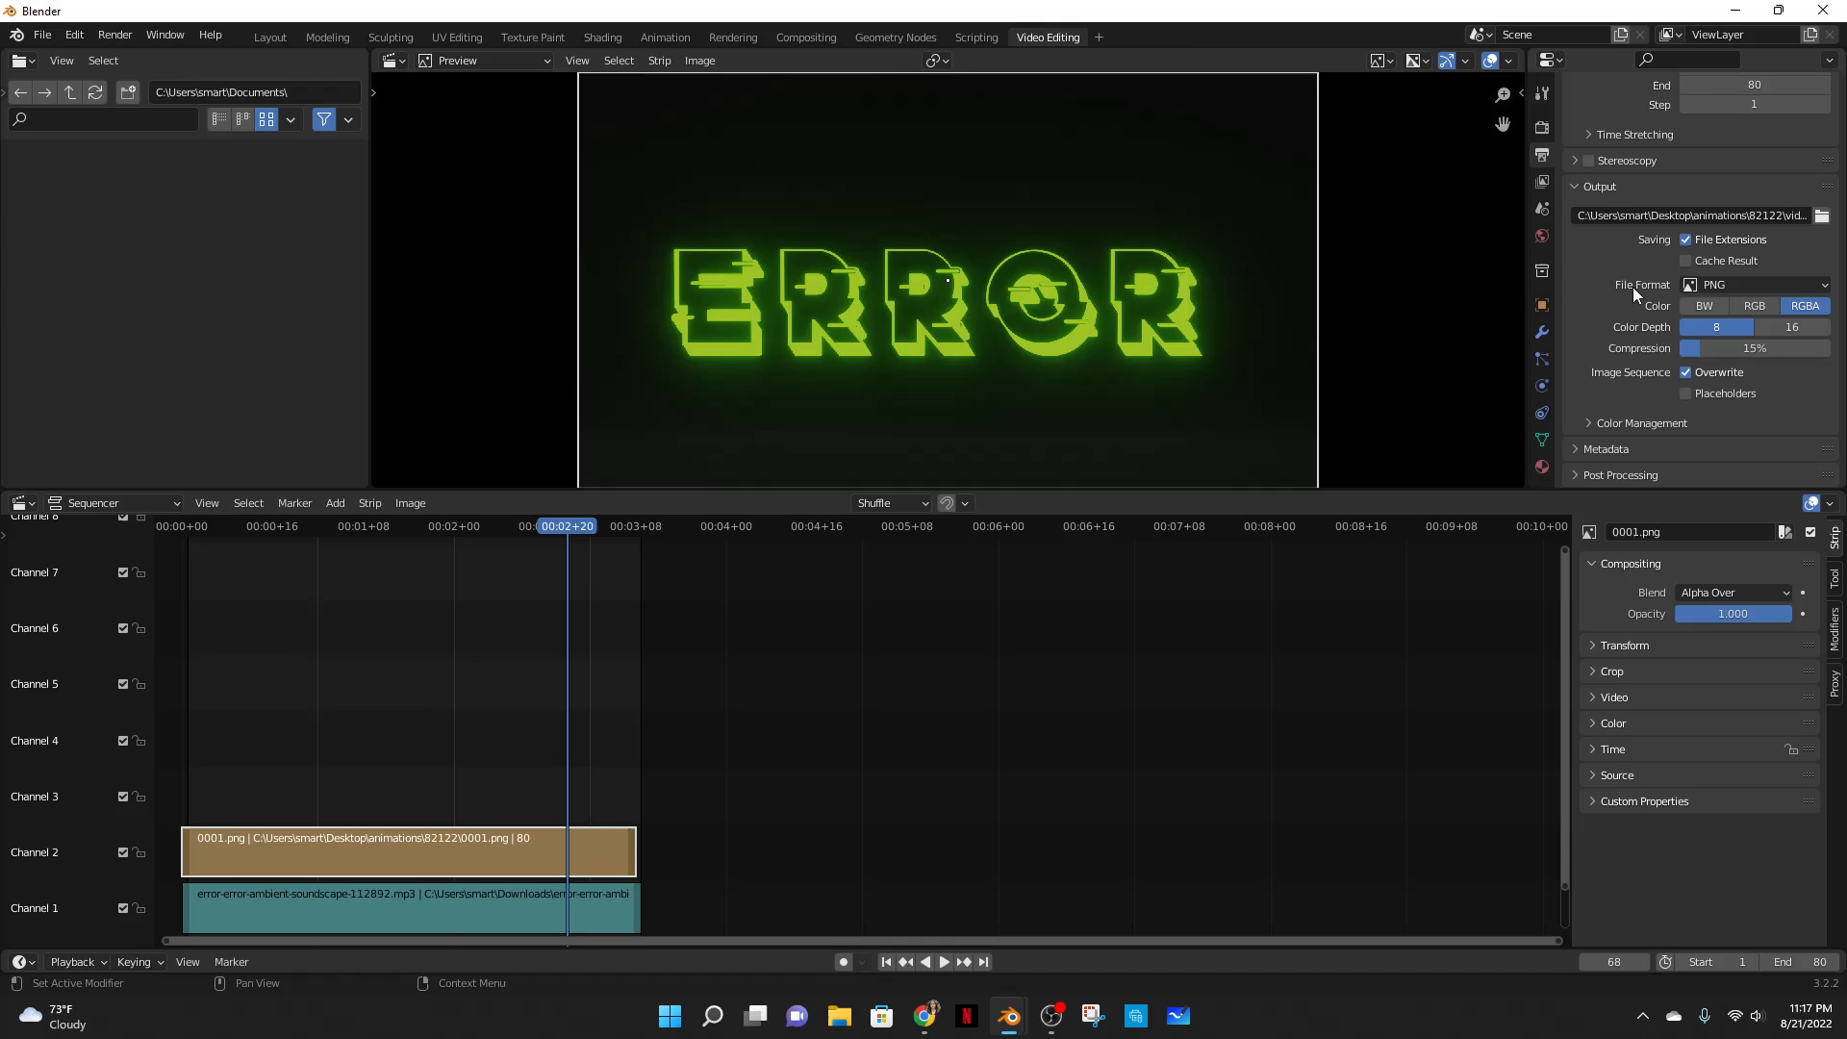
# - Set the output file format to FFmpeg Video with an MPEG-4 container and High Quality output
pyautogui.click(1720, 288)
pyautogui.click(1753, 381)
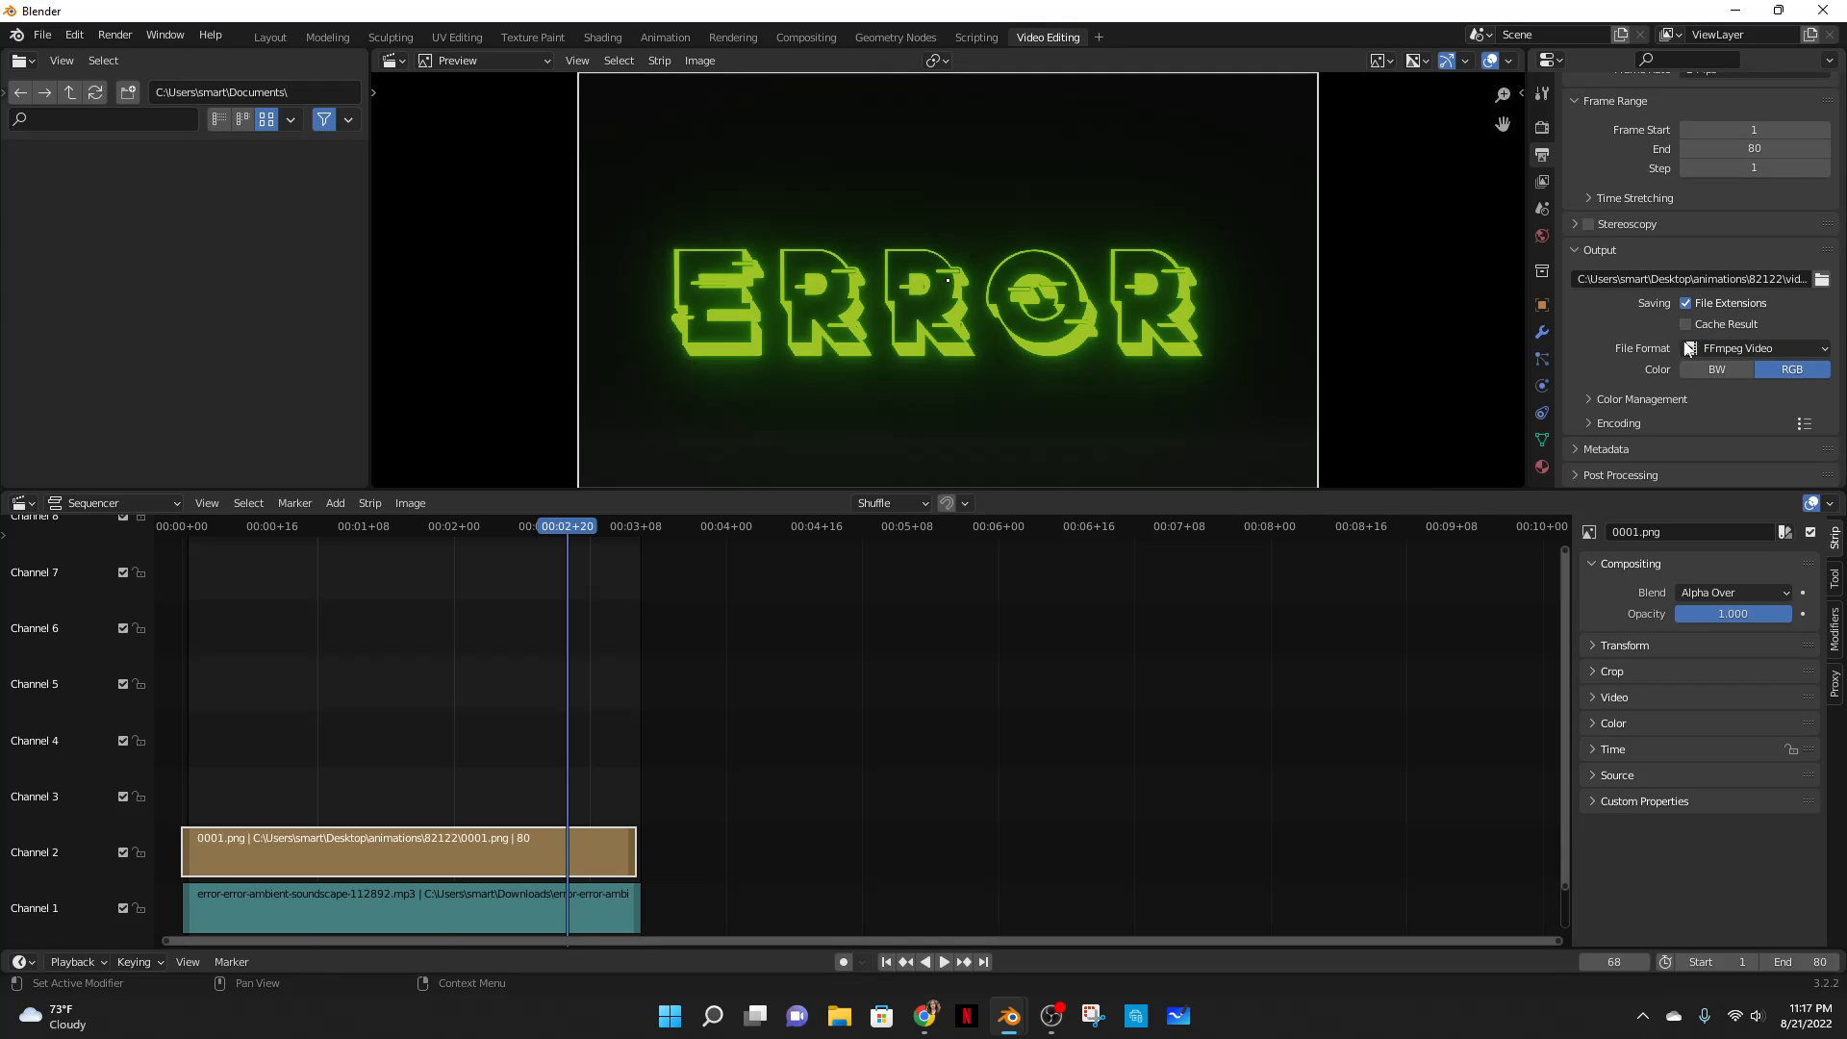
pyautogui.click(1641, 421)
pyautogui.scroll(-6, 1664, 394)
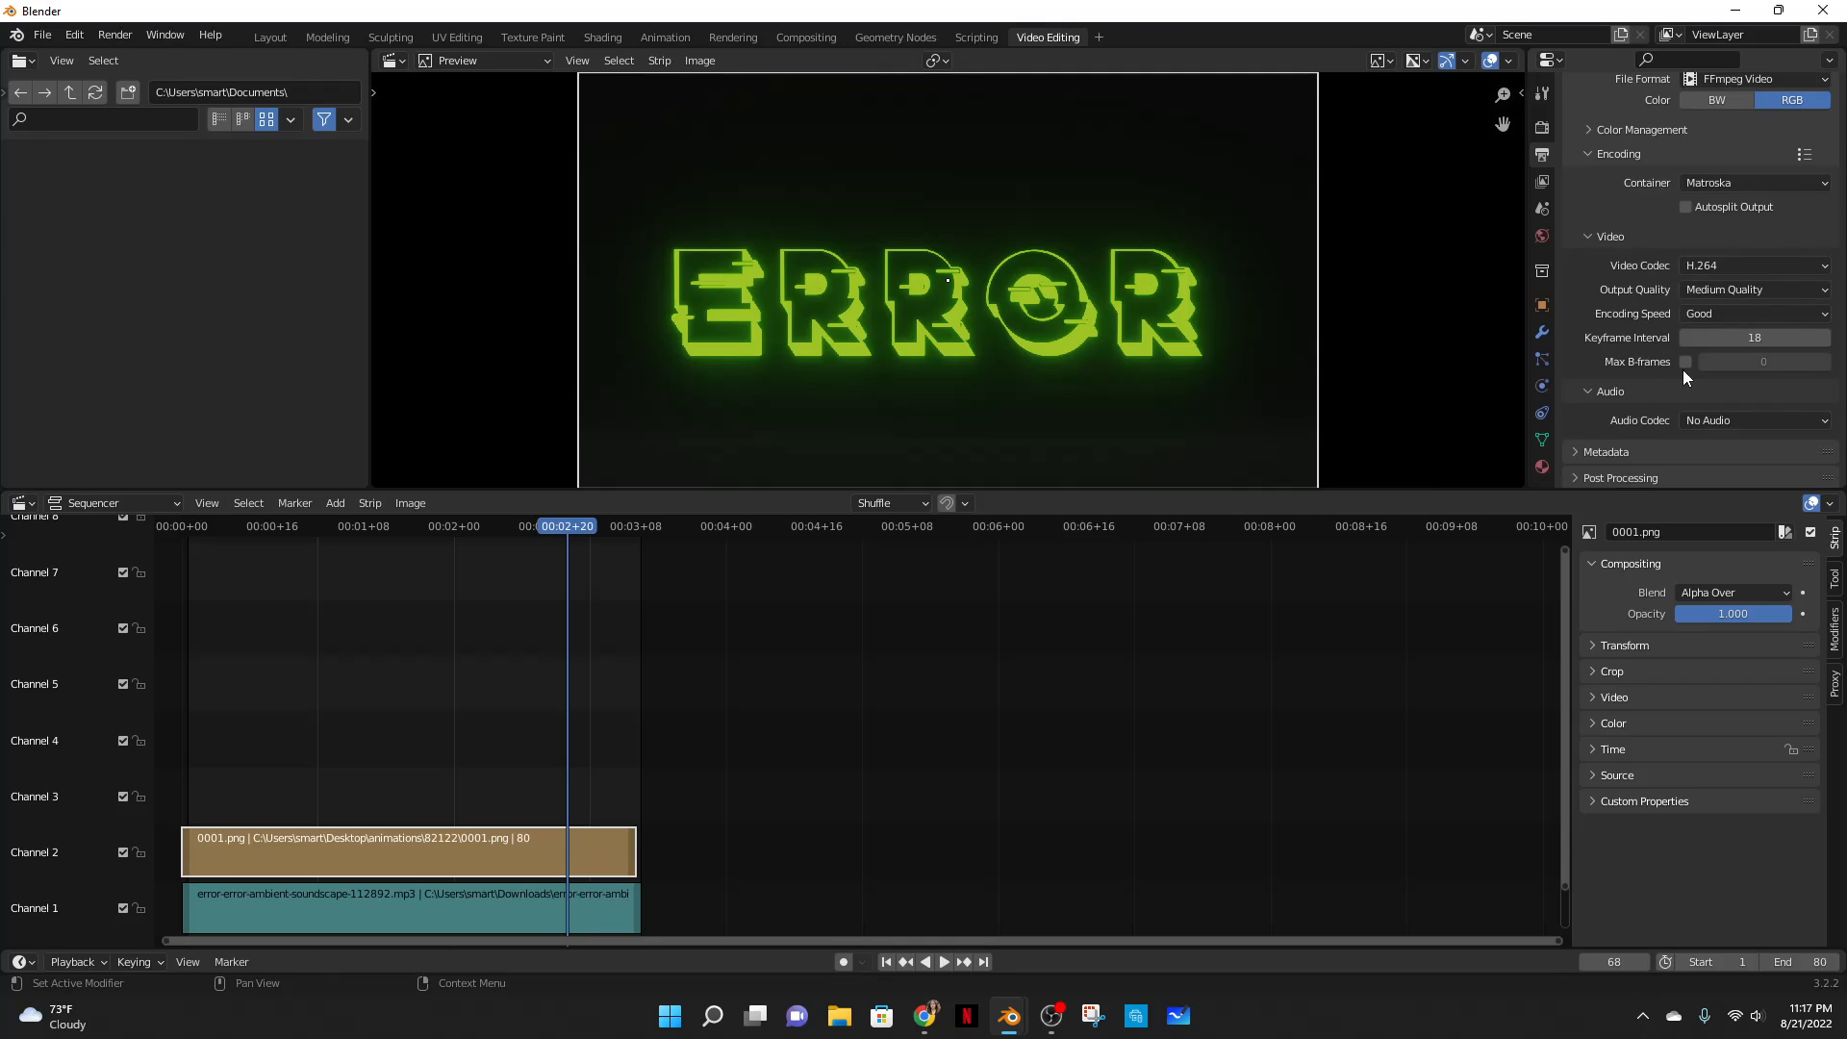
pyautogui.click(1728, 191)
pyautogui.click(1735, 248)
pyautogui.click(1711, 296)
pyautogui.click(1712, 375)
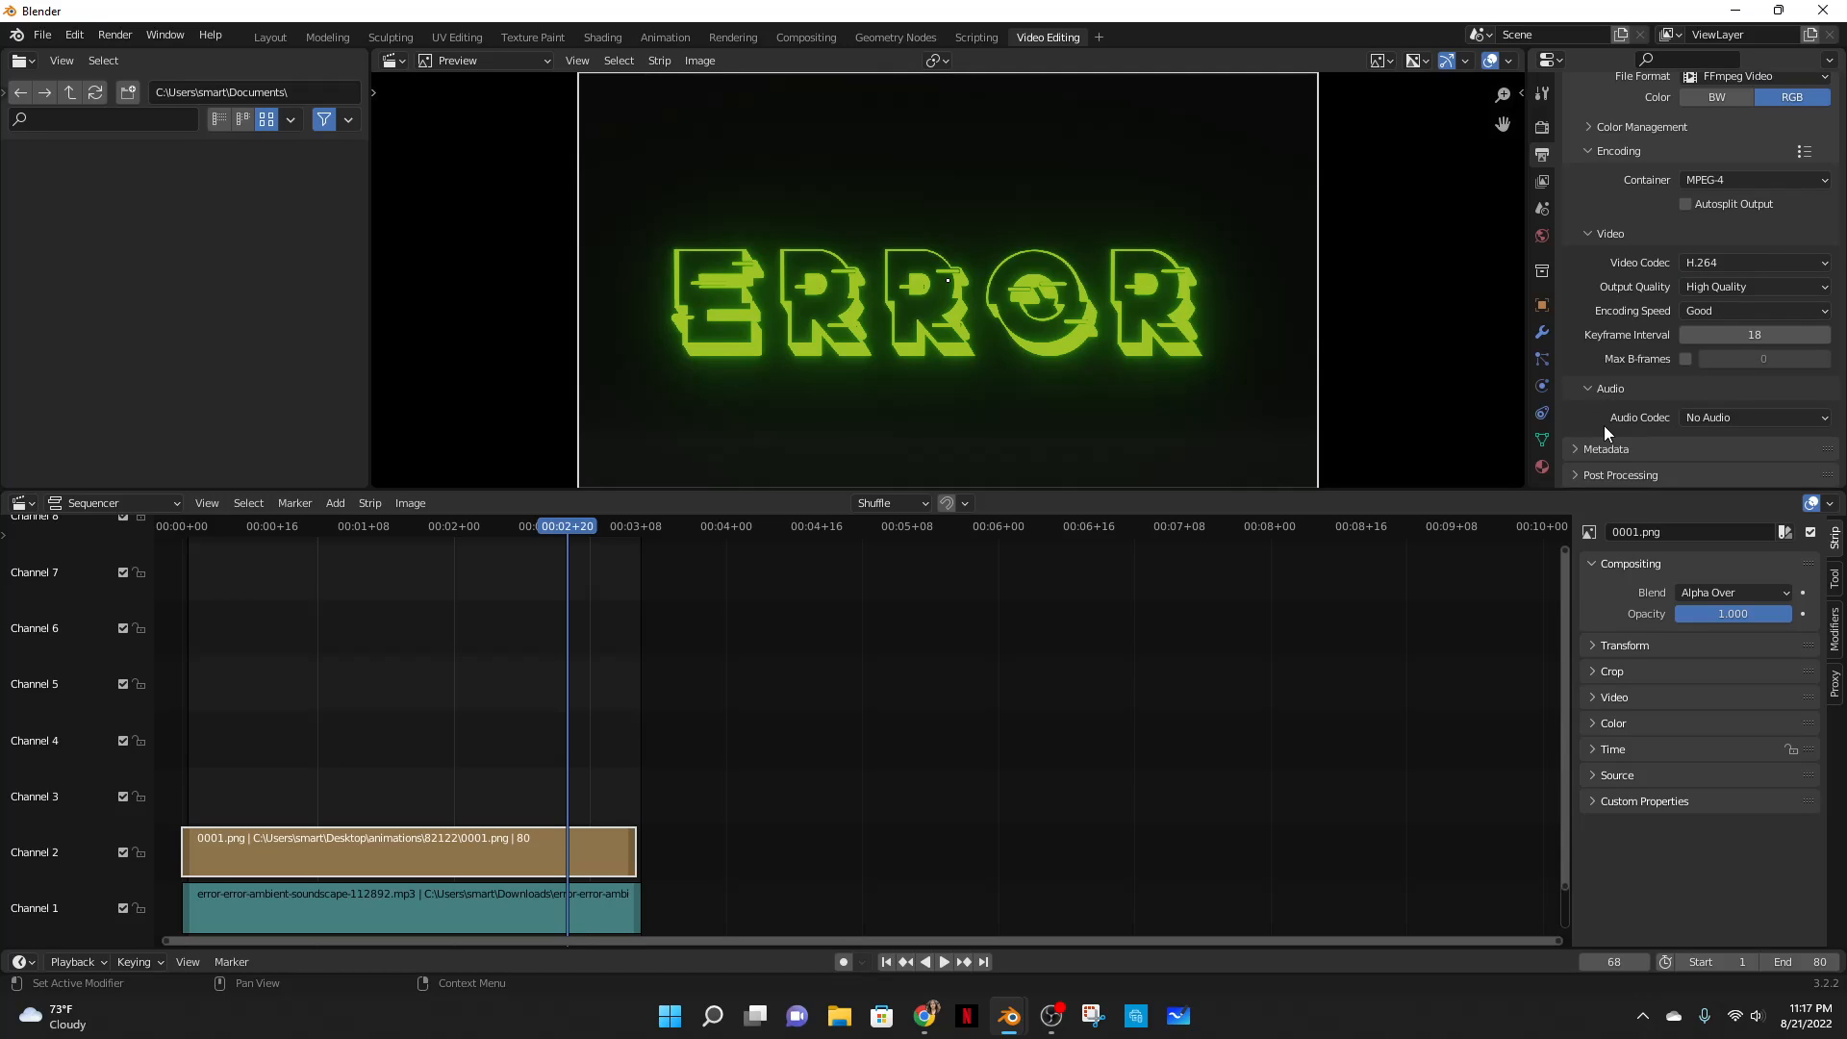
# - Set the audio codec to MP3 and render the sequenced animation as a video
pyautogui.click(1710, 423)
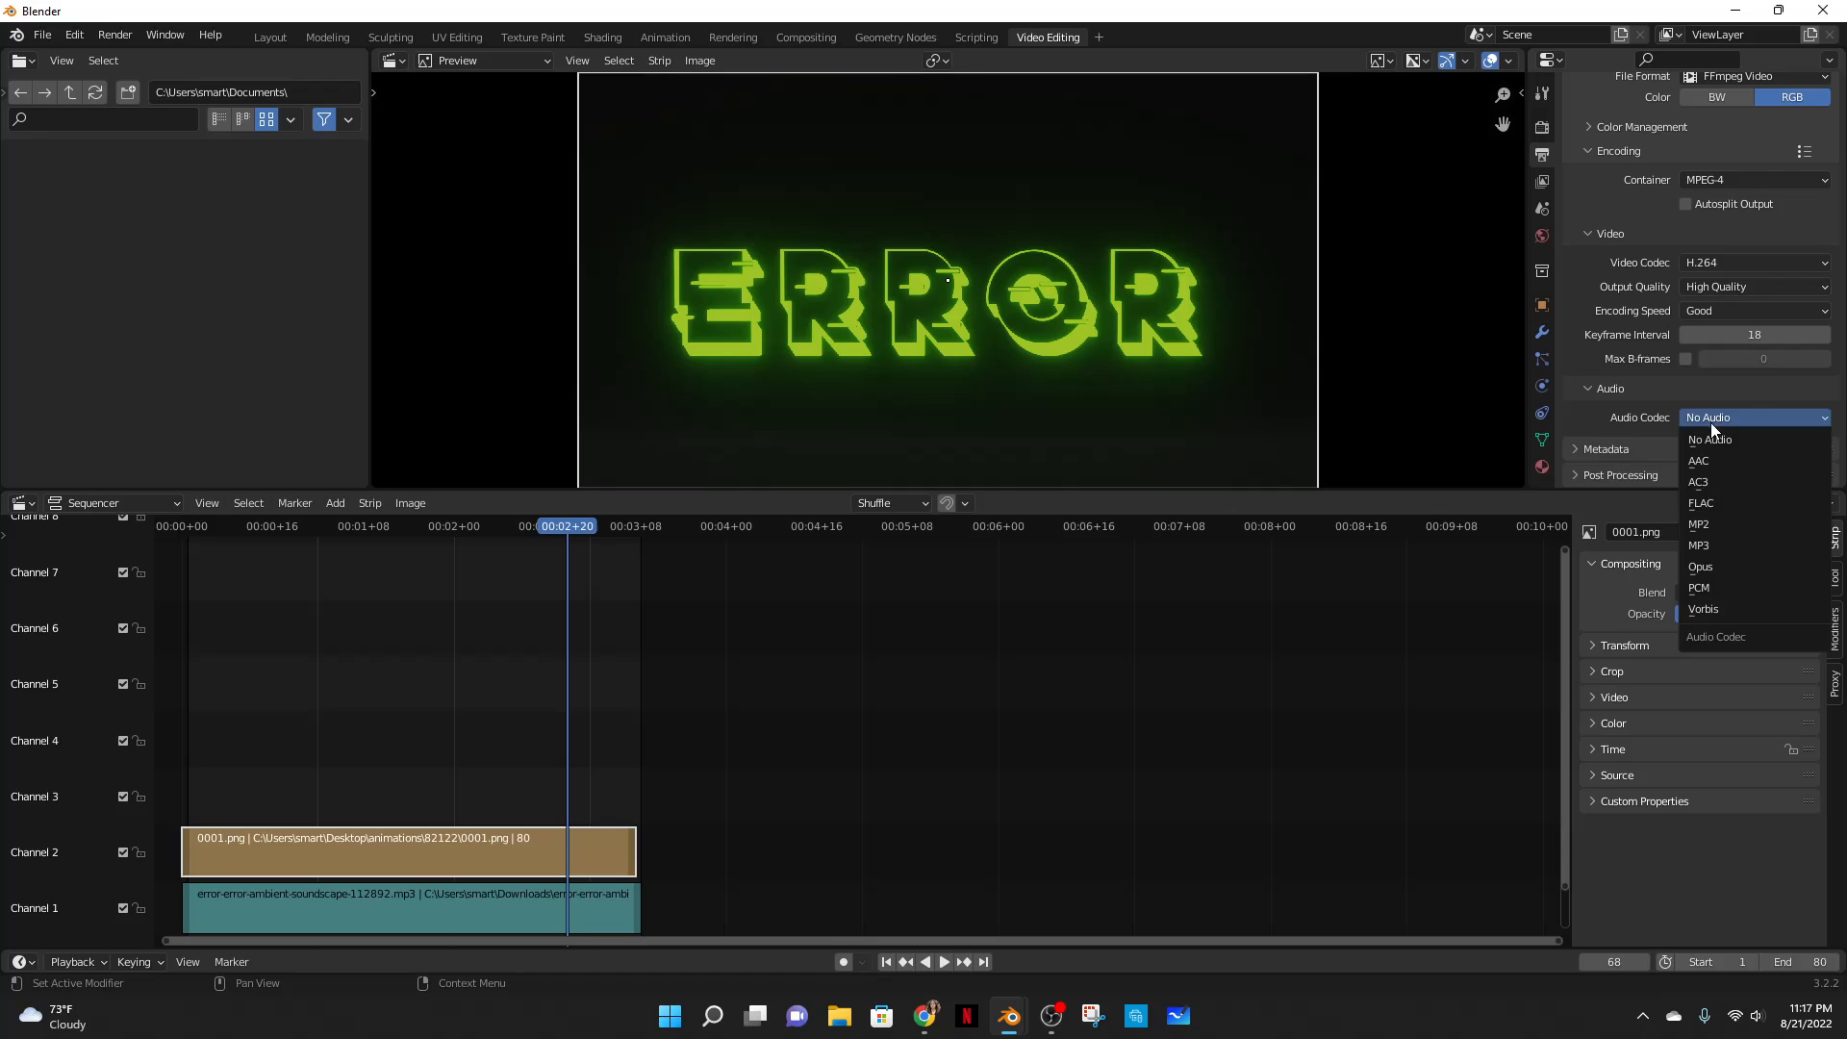
pyautogui.click(1728, 535)
pyautogui.scroll(-3, 1705, 343)
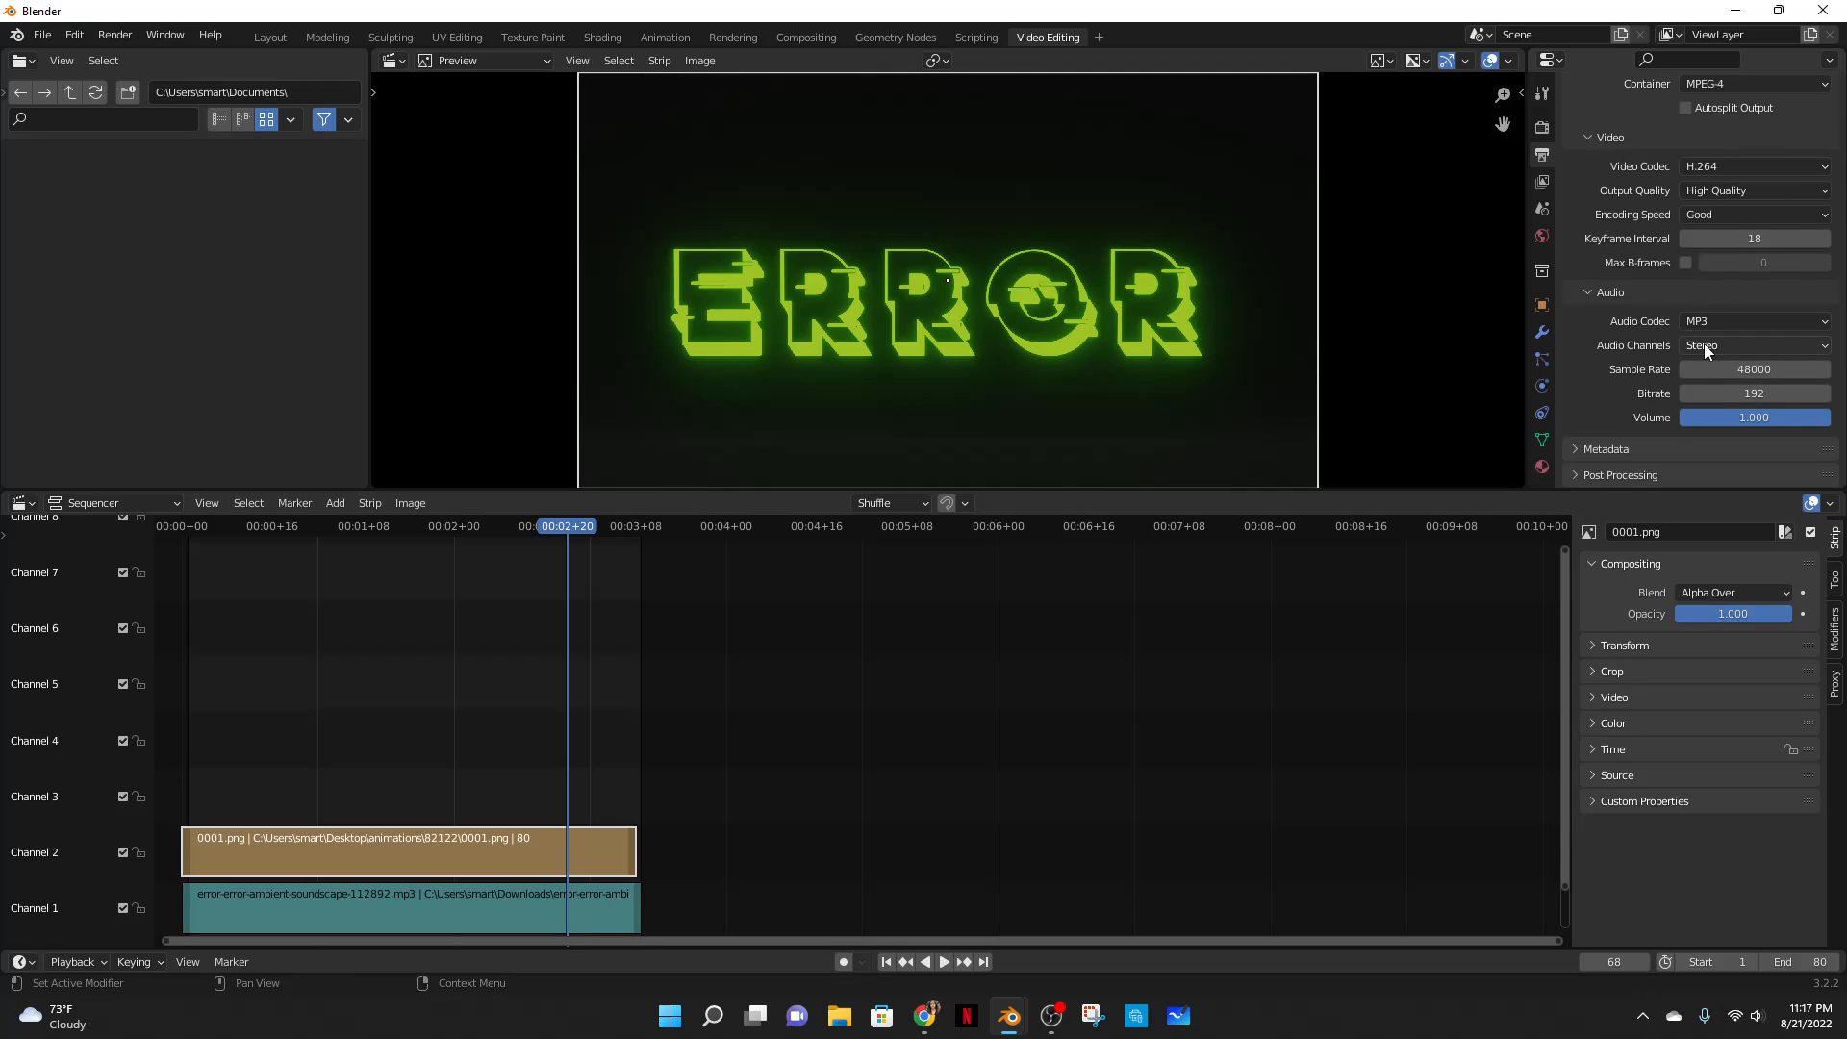
pyautogui.click(116, 35)
pyautogui.click(156, 75)
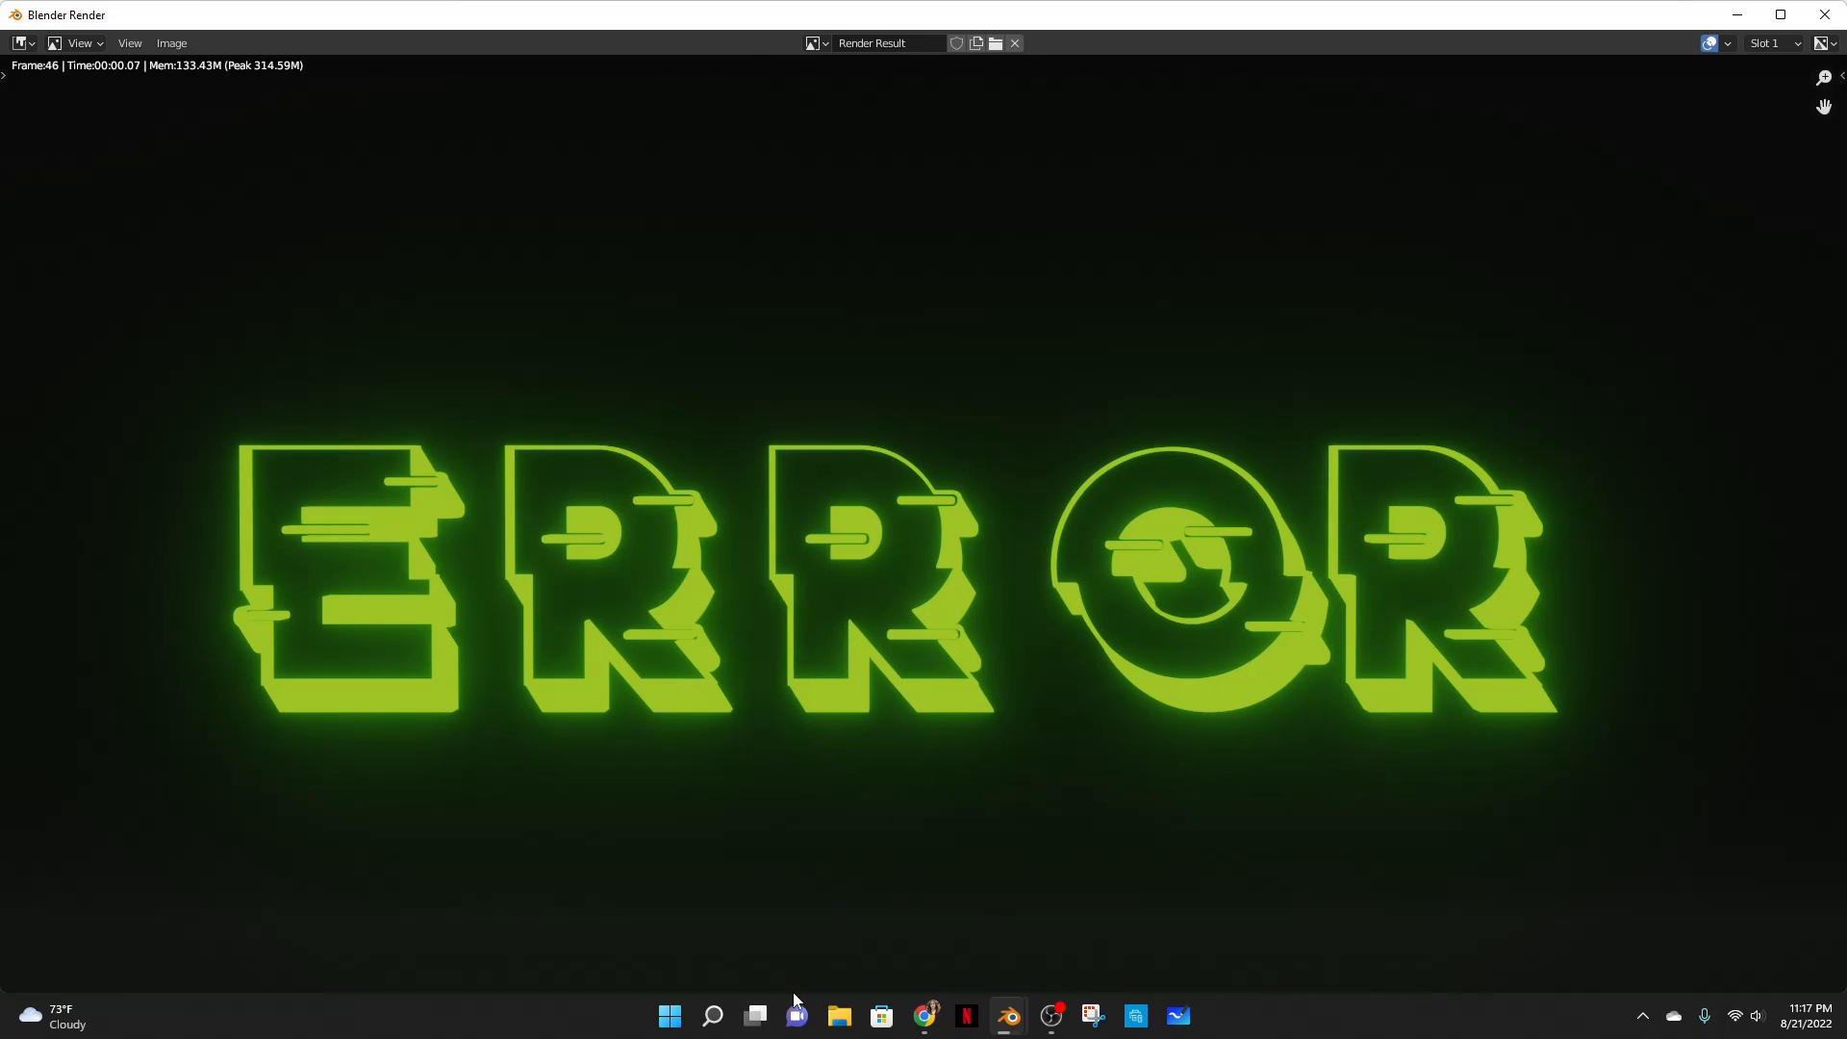
# - Switch to File Explorer and open the video folder inside Desktop\animations\82122
pyautogui.click(837, 1012)
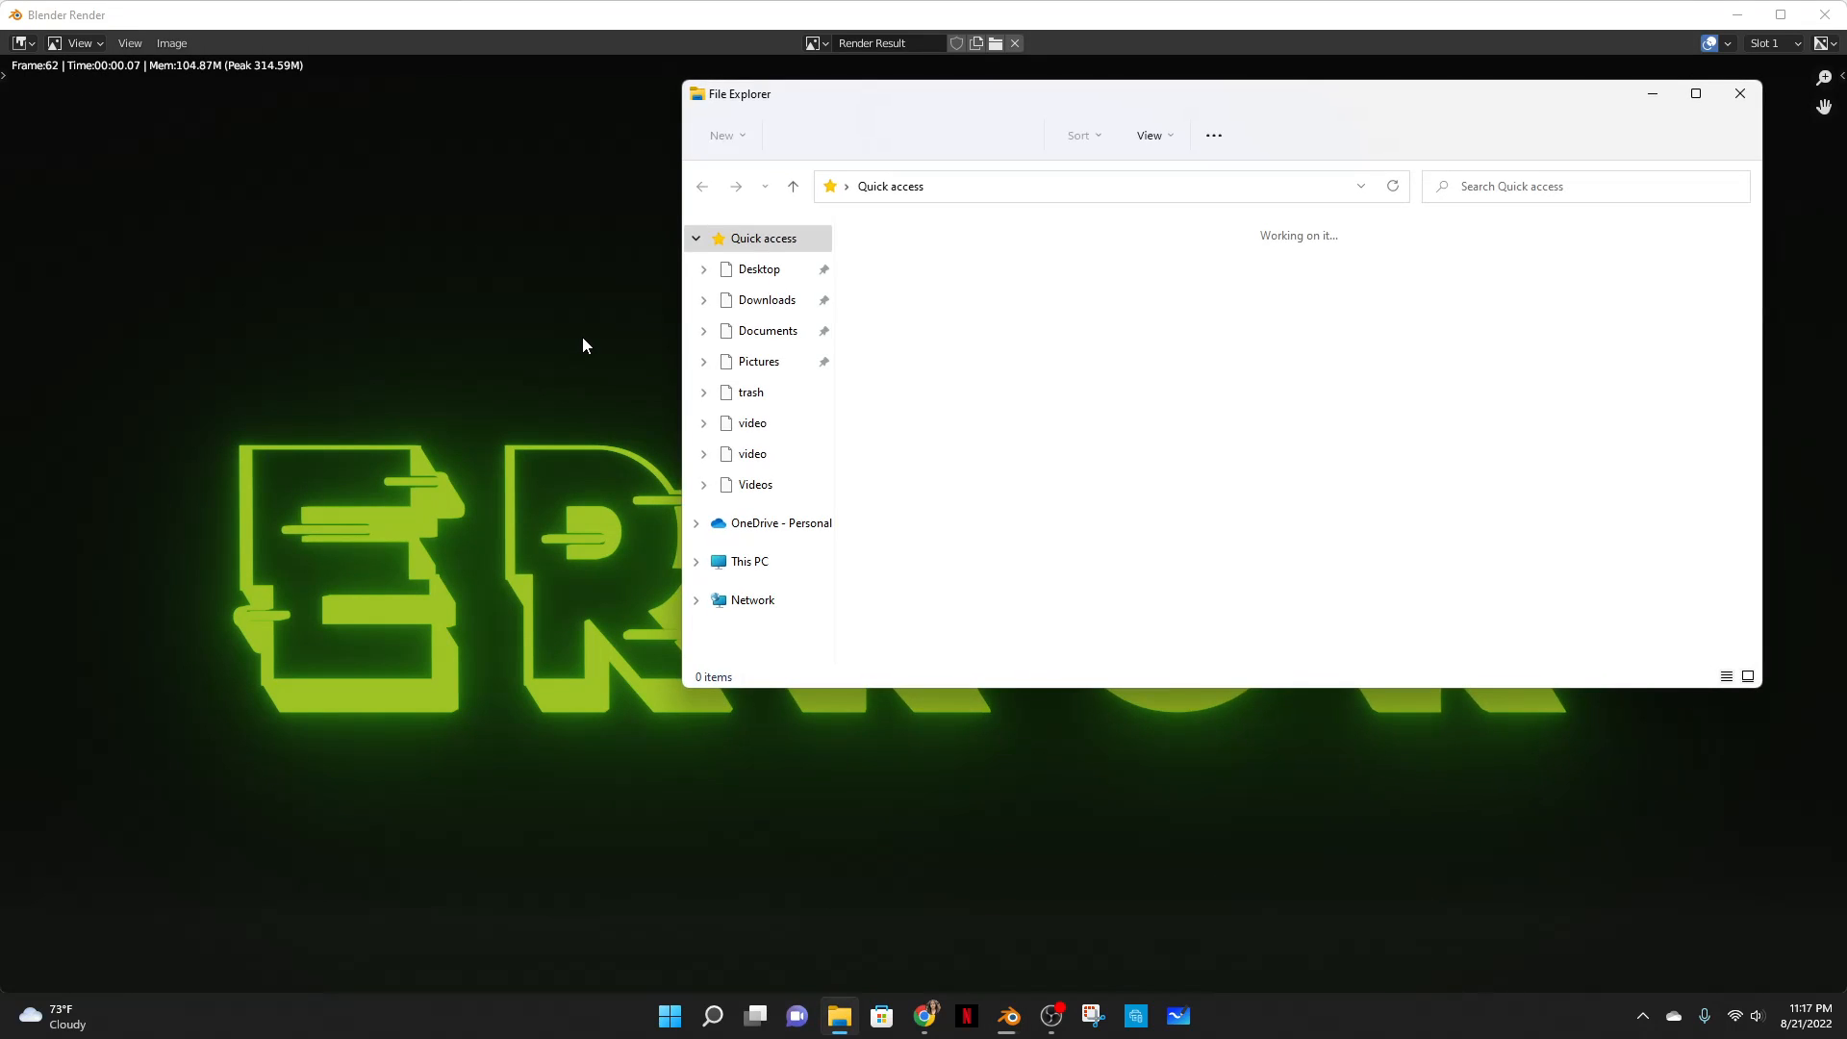
pyautogui.click(774, 279)
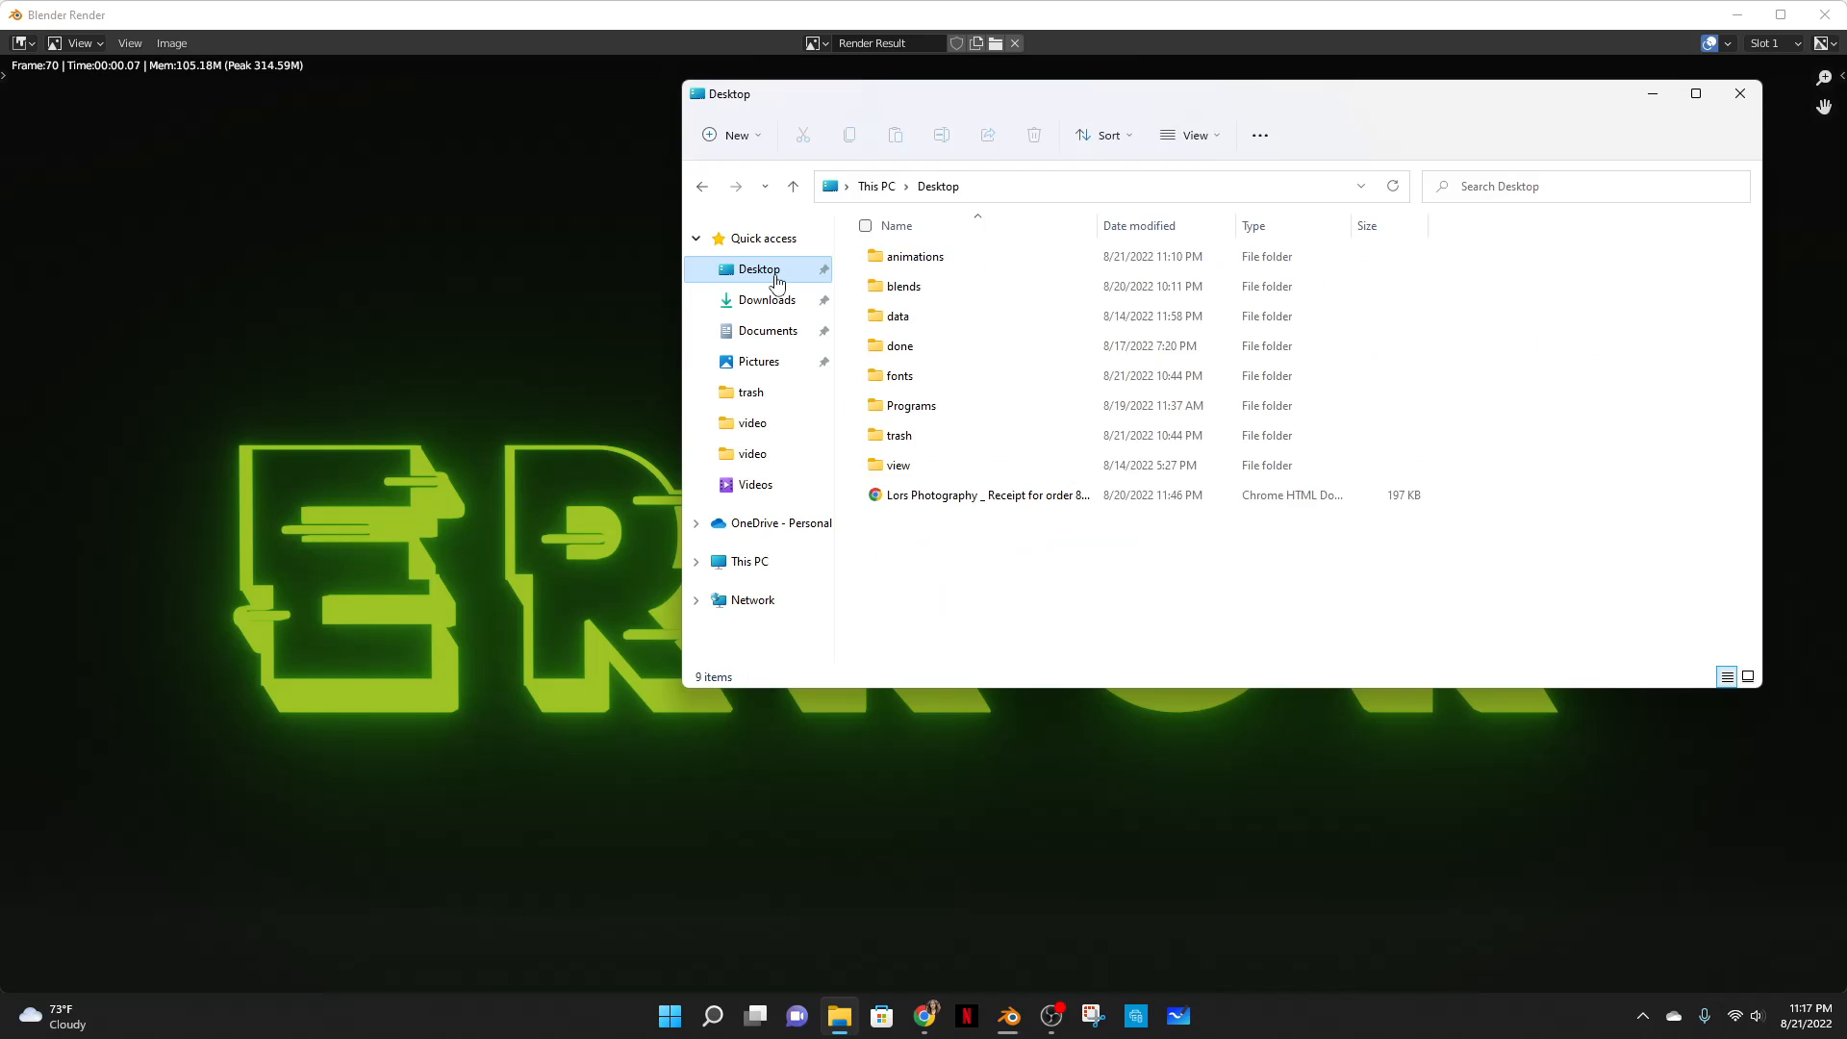
pyautogui.doubleClick(953, 256)
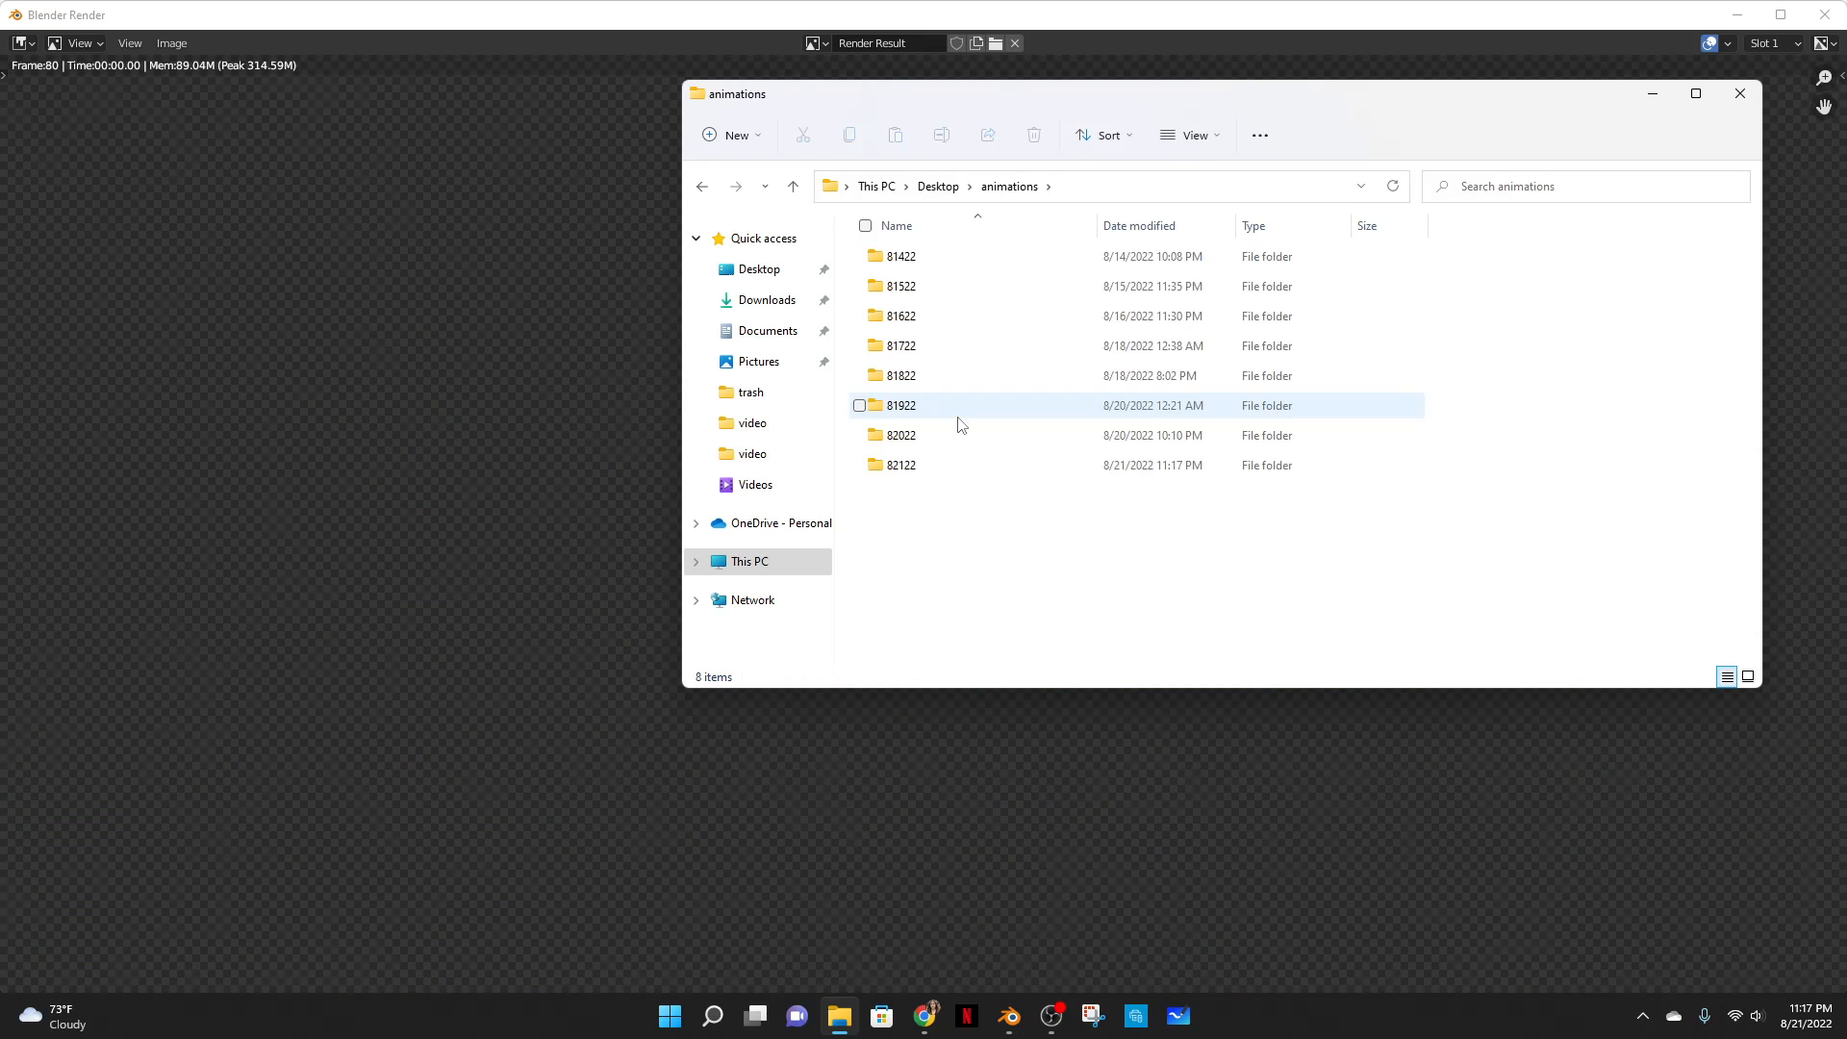
pyautogui.doubleClick(920, 467)
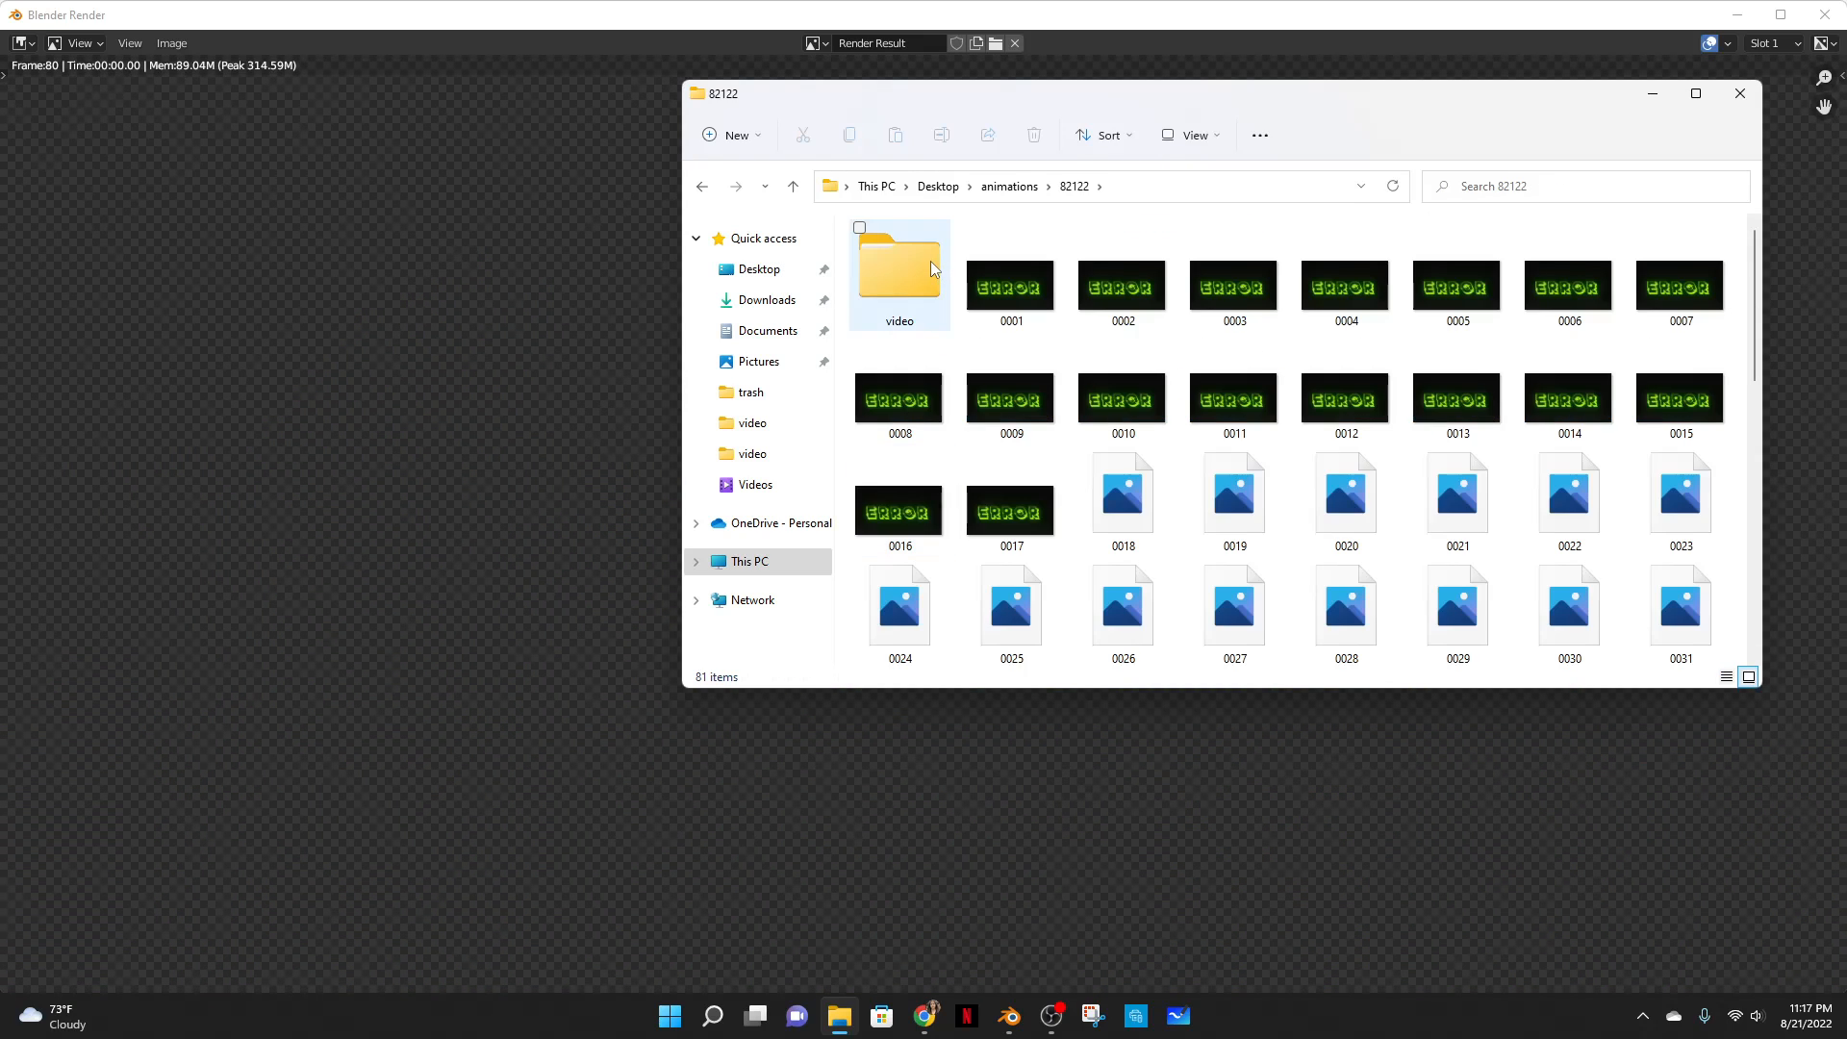
pyautogui.doubleClick(931, 265)
# - Play the rendered ERROR video with Repeat turned on
pyautogui.doubleClick(931, 262)
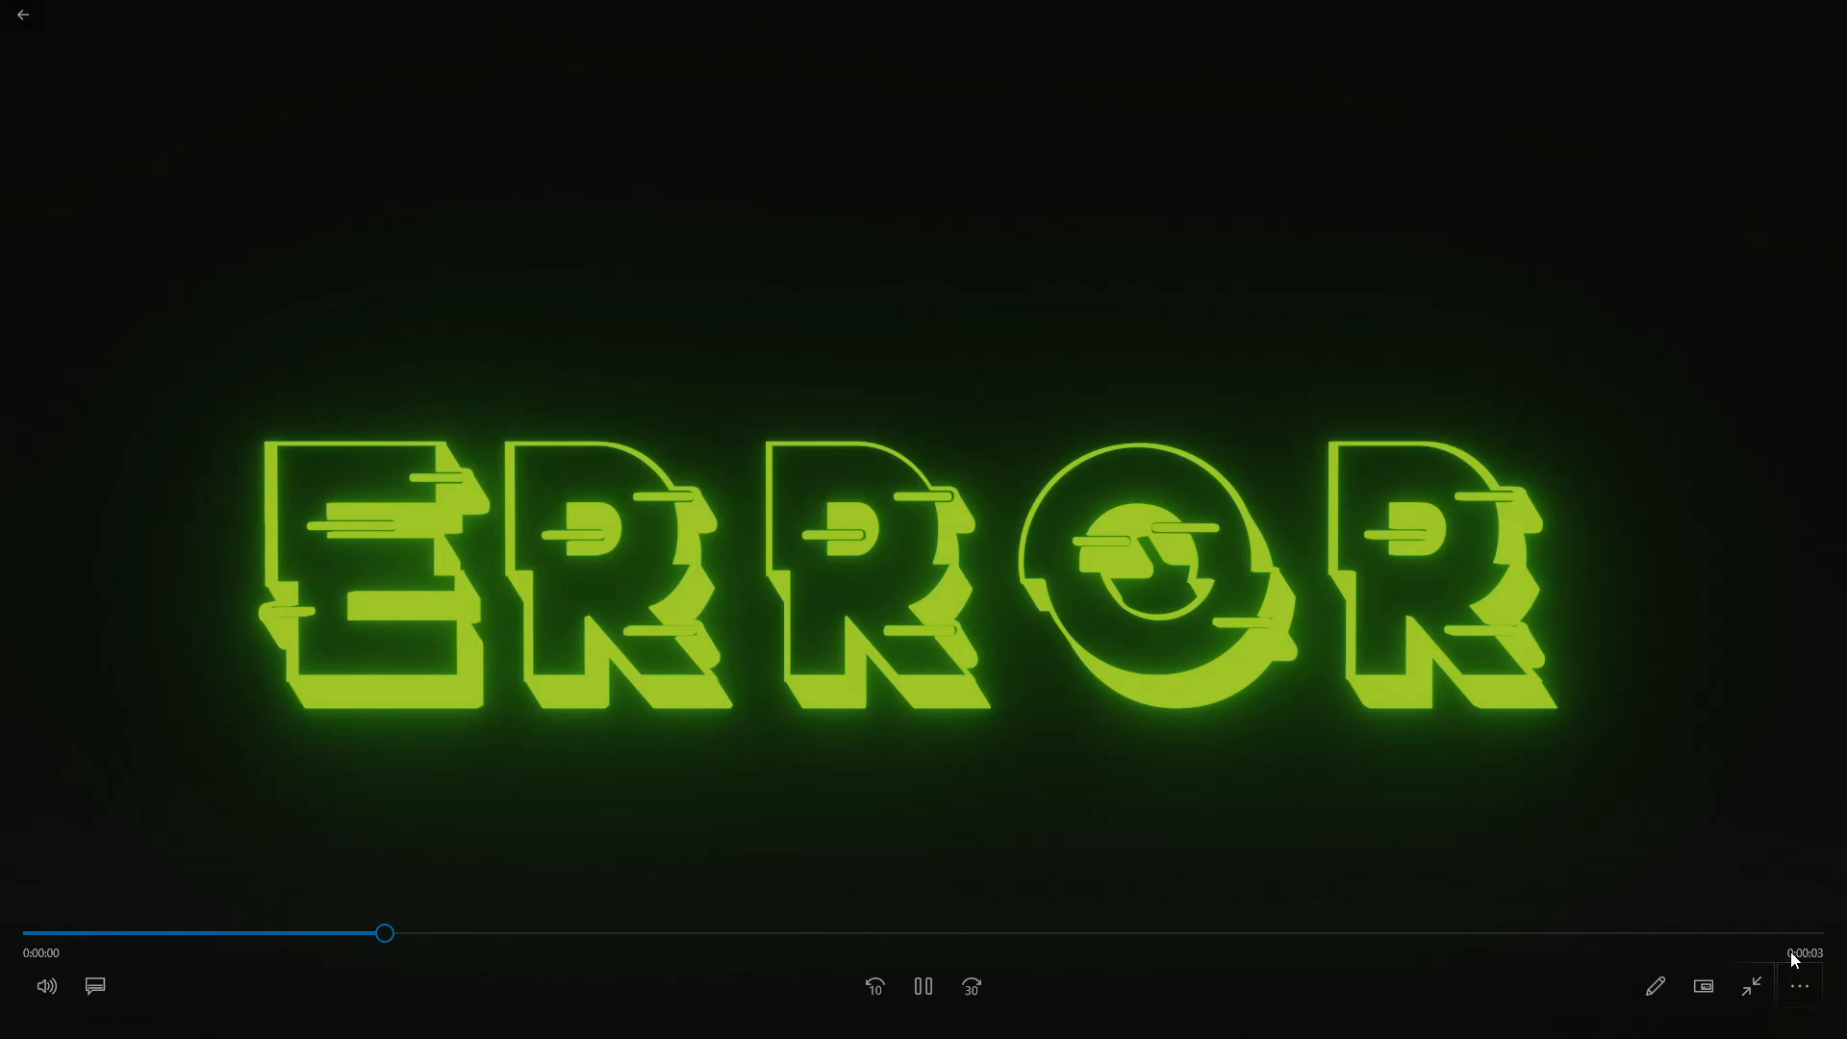
pyautogui.click(1795, 958)
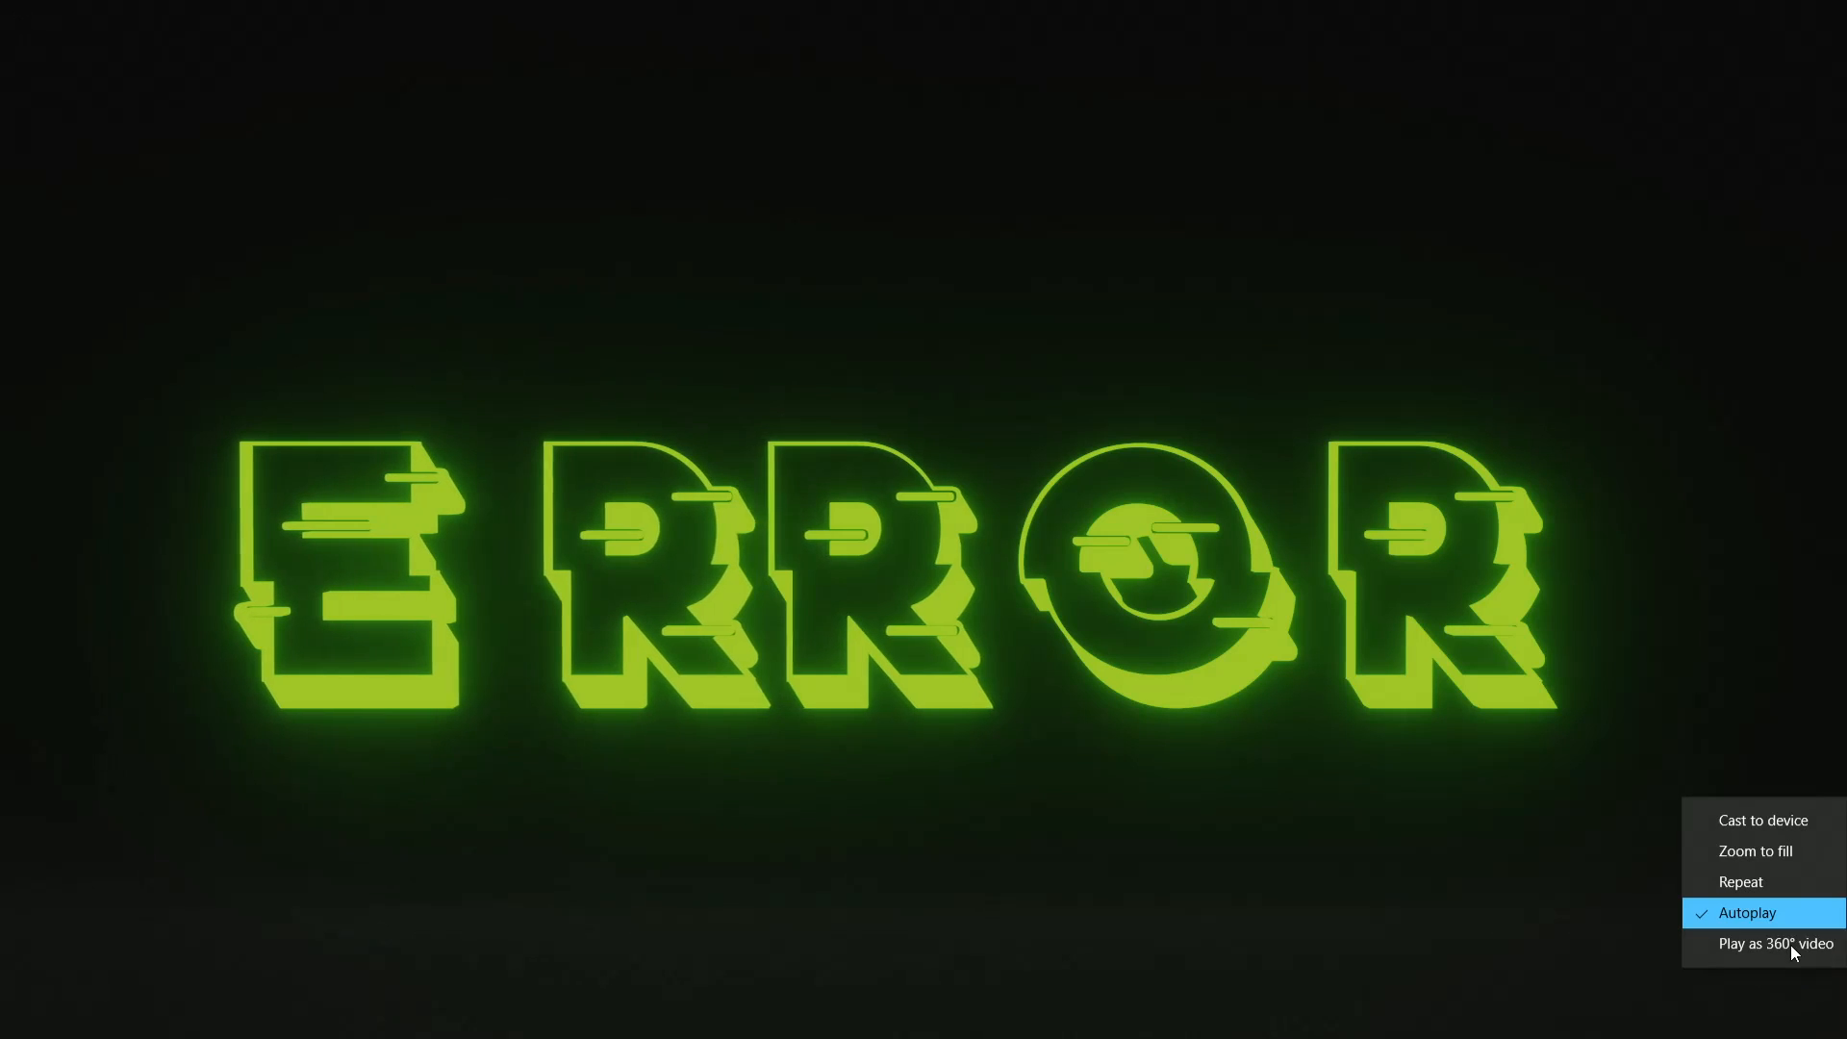
pyautogui.click(1743, 879)
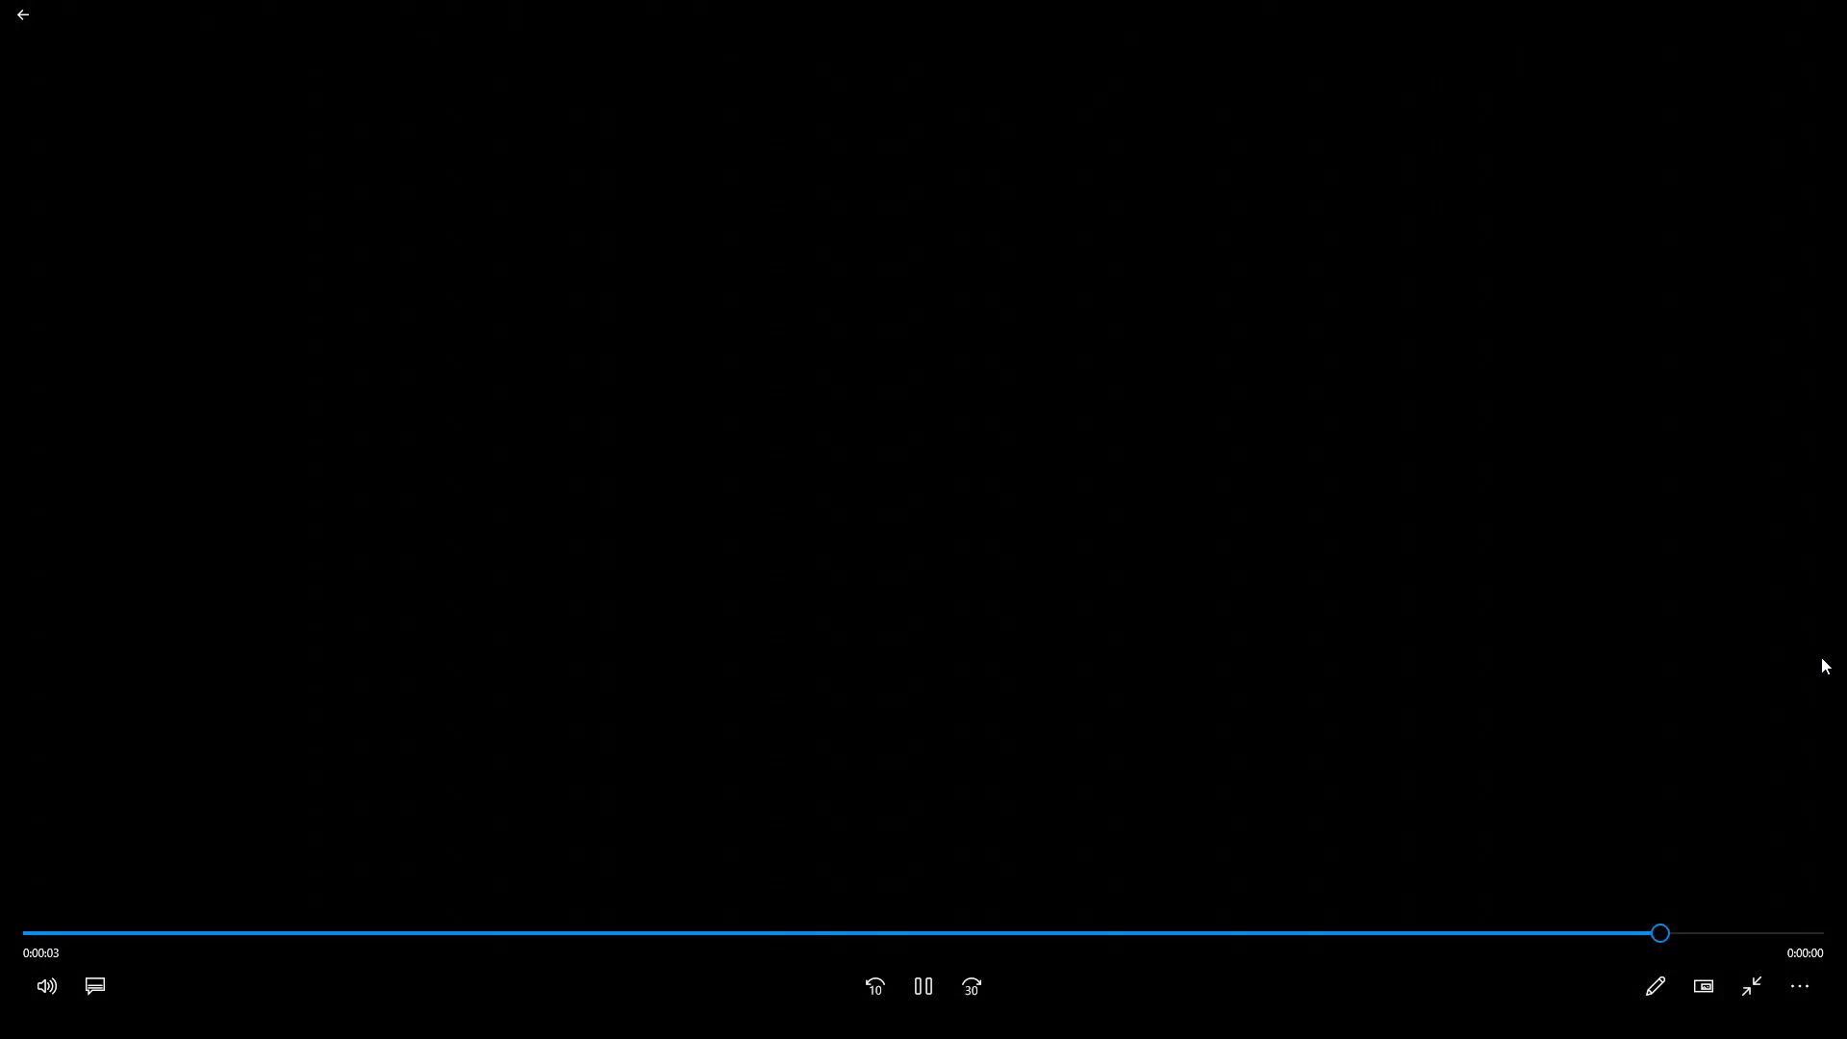